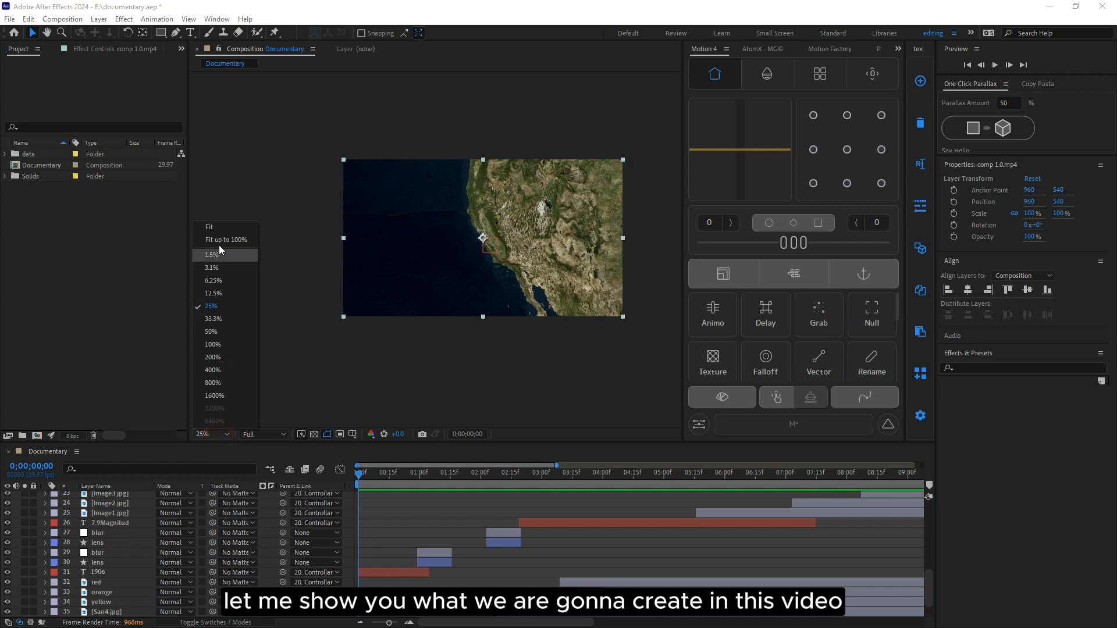
# Step: Fit the Documentary composition to the viewer and play back the finished animation
pyautogui.click(211, 224)
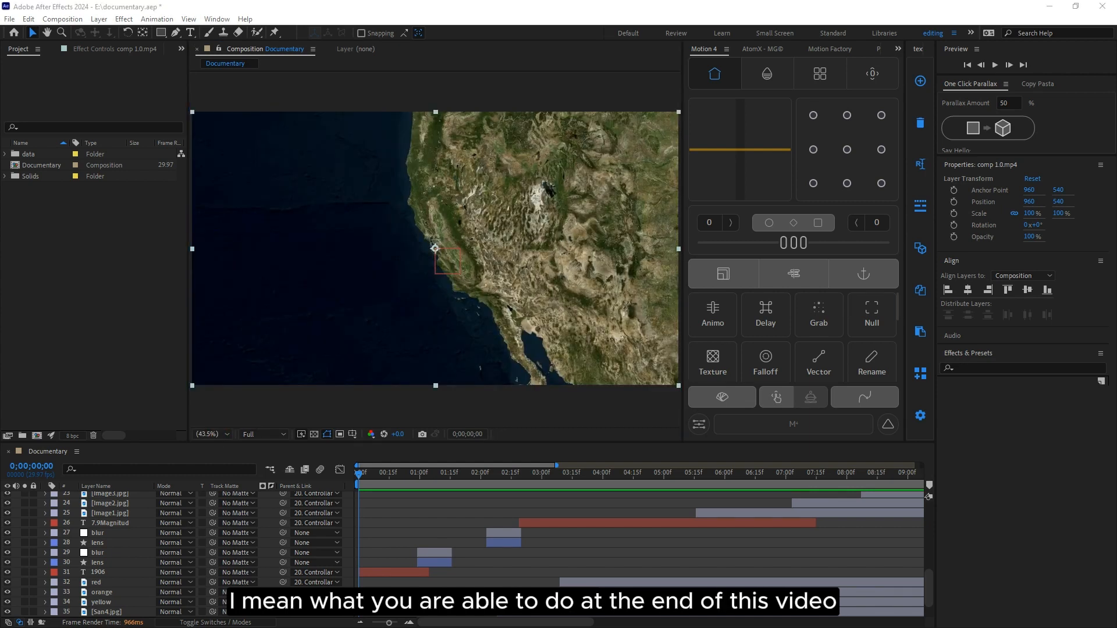
pyautogui.press('space')
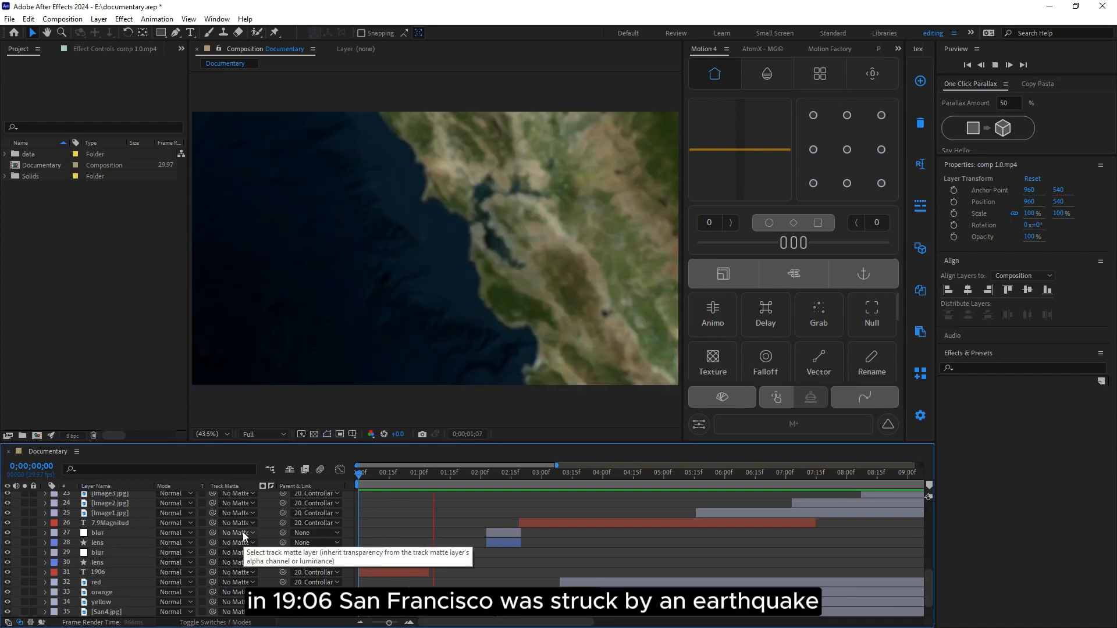
pyautogui.scroll(-3, 237, 539)
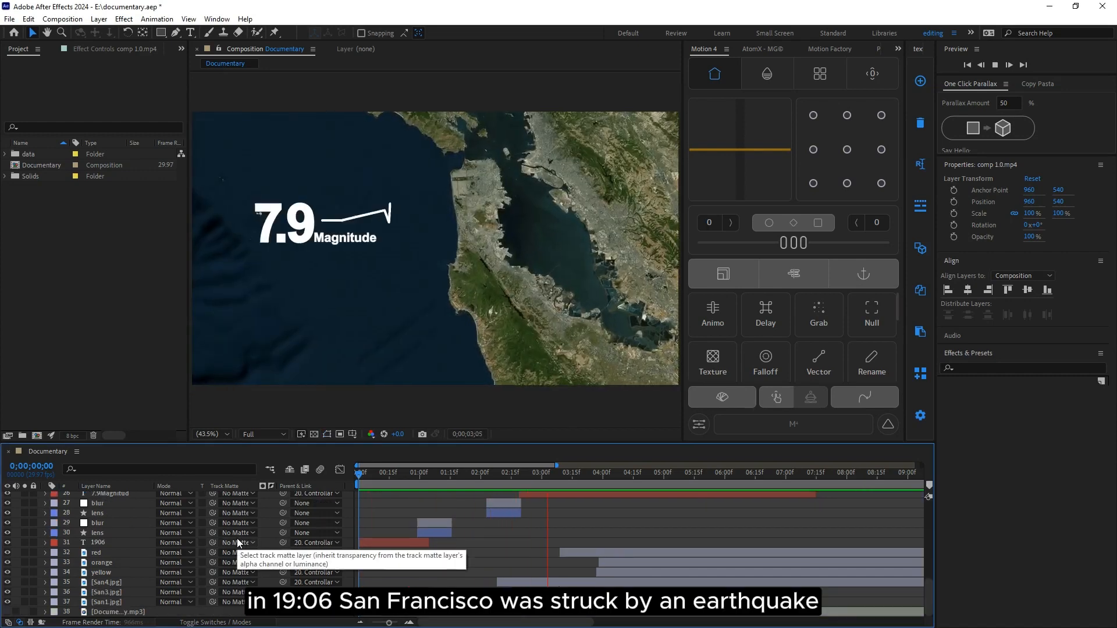
pyautogui.scroll(3, 235, 540)
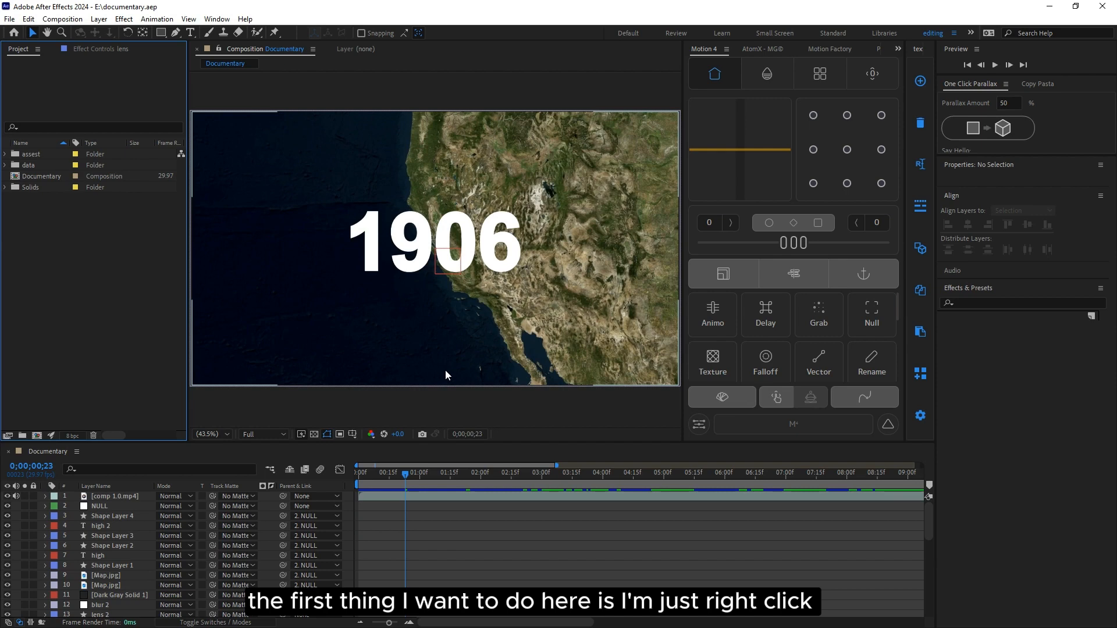
# Step: Create a new composition named Comp 1 at 1920x1080, 29.97 fps, with a duration of 0;00;26;00
pyautogui.rightClick(77, 279)
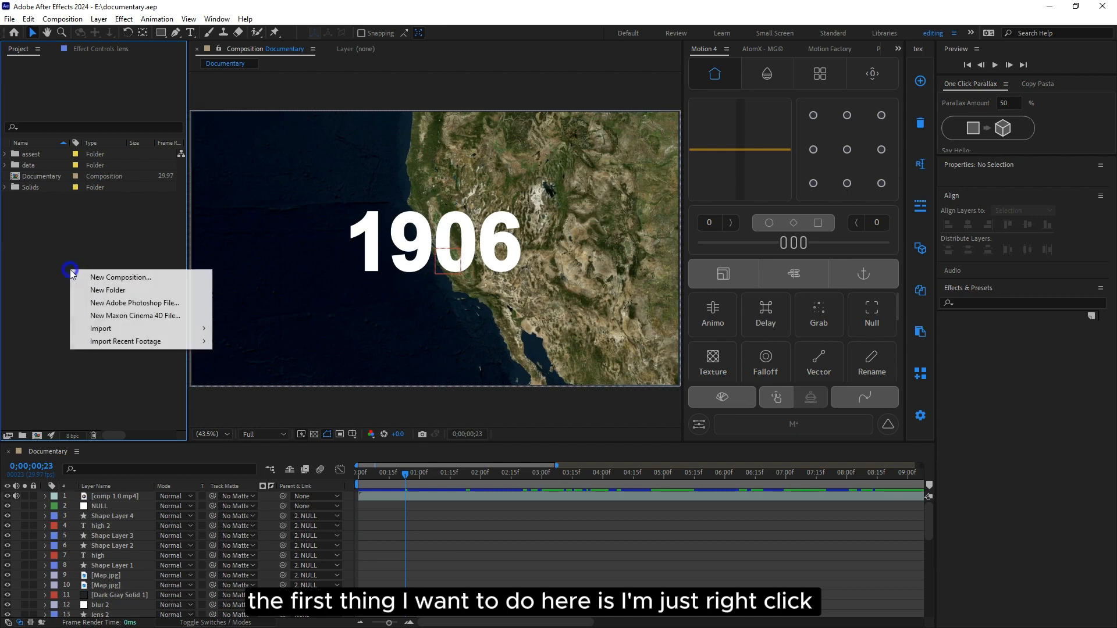
pyautogui.click(145, 277)
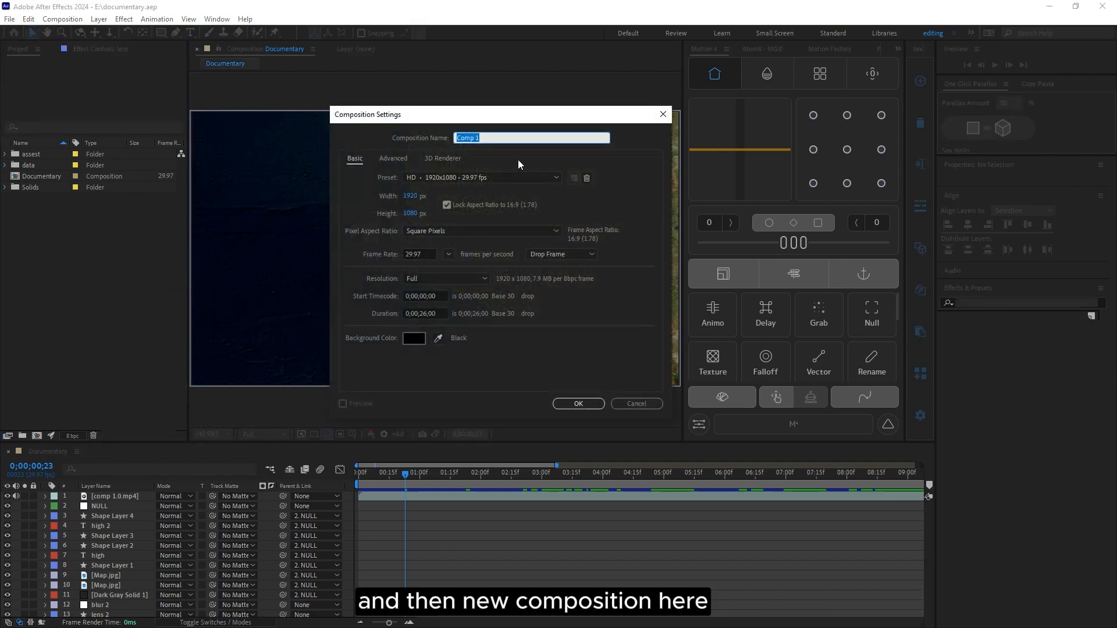
pyautogui.click(580, 404)
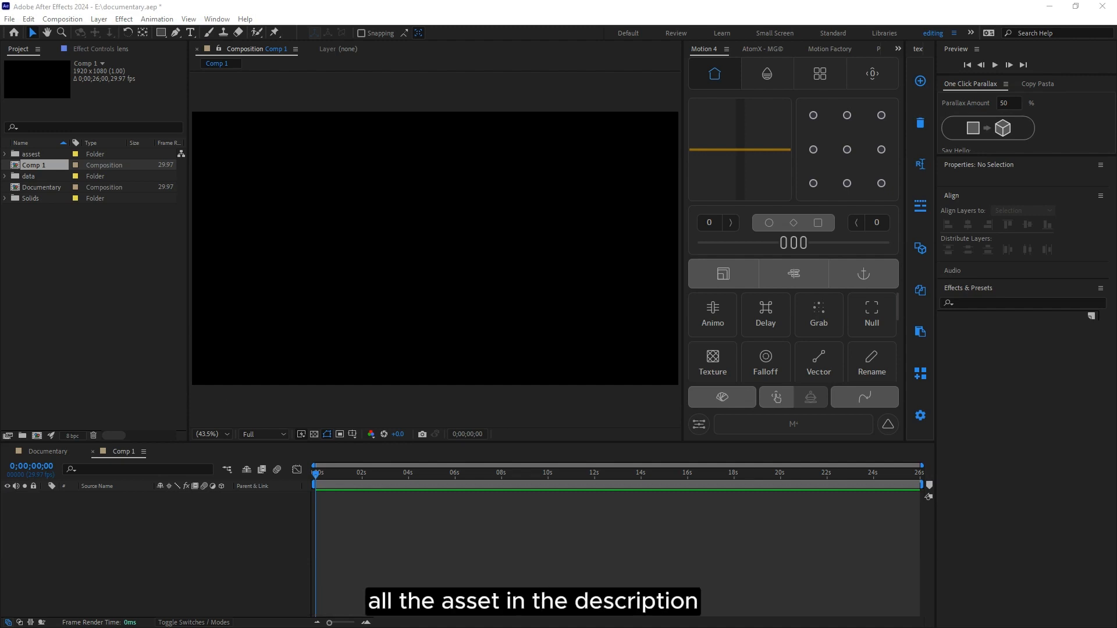
# Step: Add San1.jpg from the data folder to Comp 1 as a layer
pyautogui.click(7, 177)
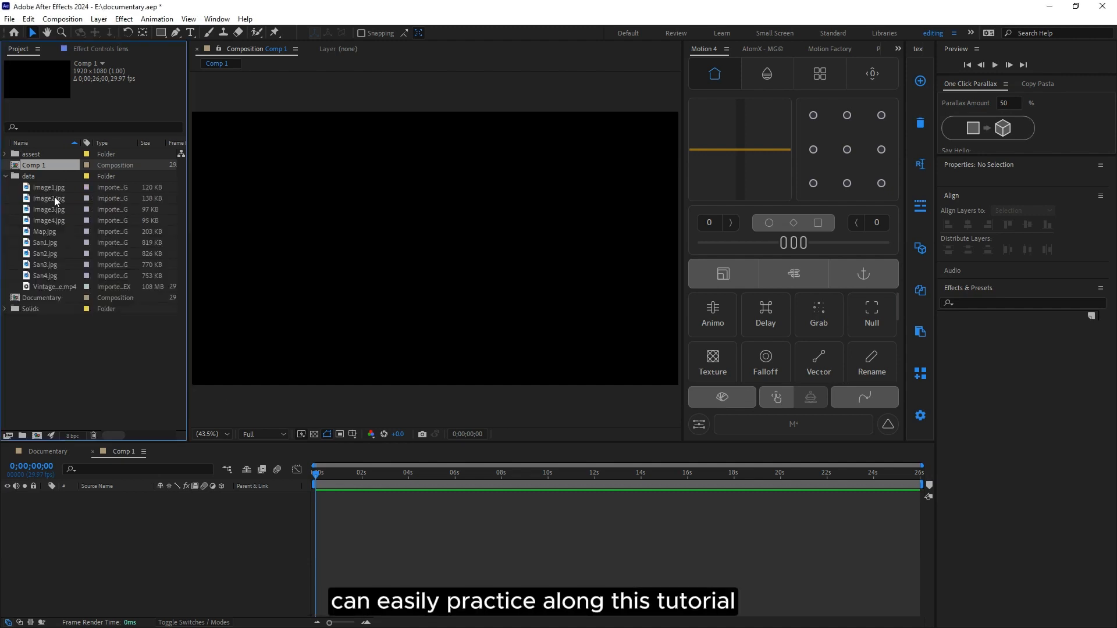
pyautogui.click(48, 242)
pyautogui.moveTo(48, 247); pyautogui.dragTo(79, 507)
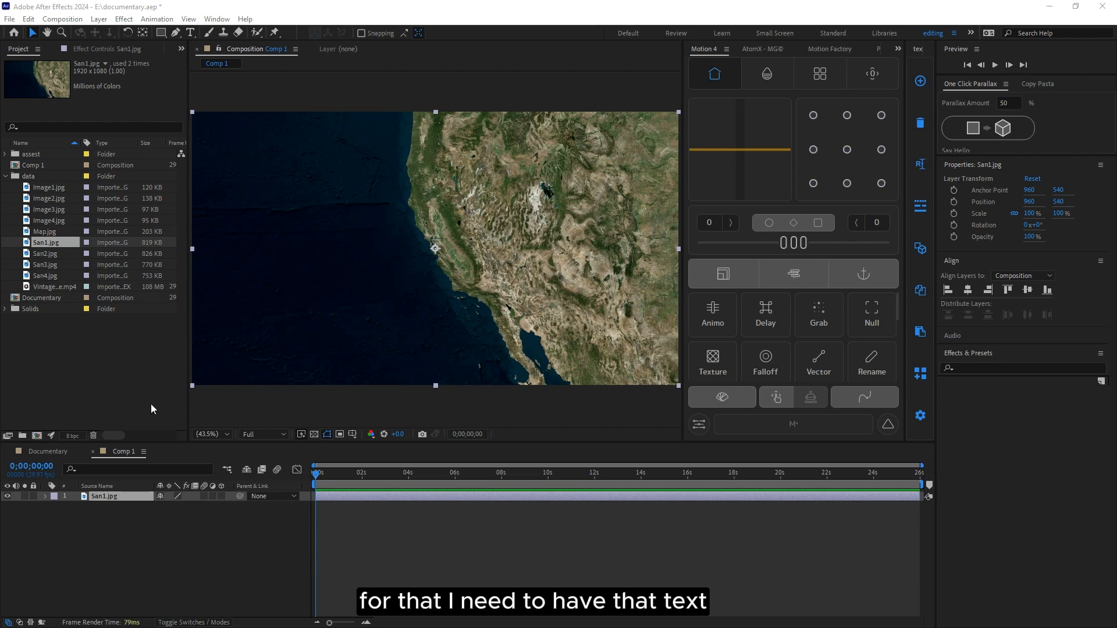
# Step: Add a "1906" text layer, enlarge its font size to 476 px, and place it near the middle of the frame
pyautogui.hotkey('ctrl', 't')
pyautogui.click(303, 229)
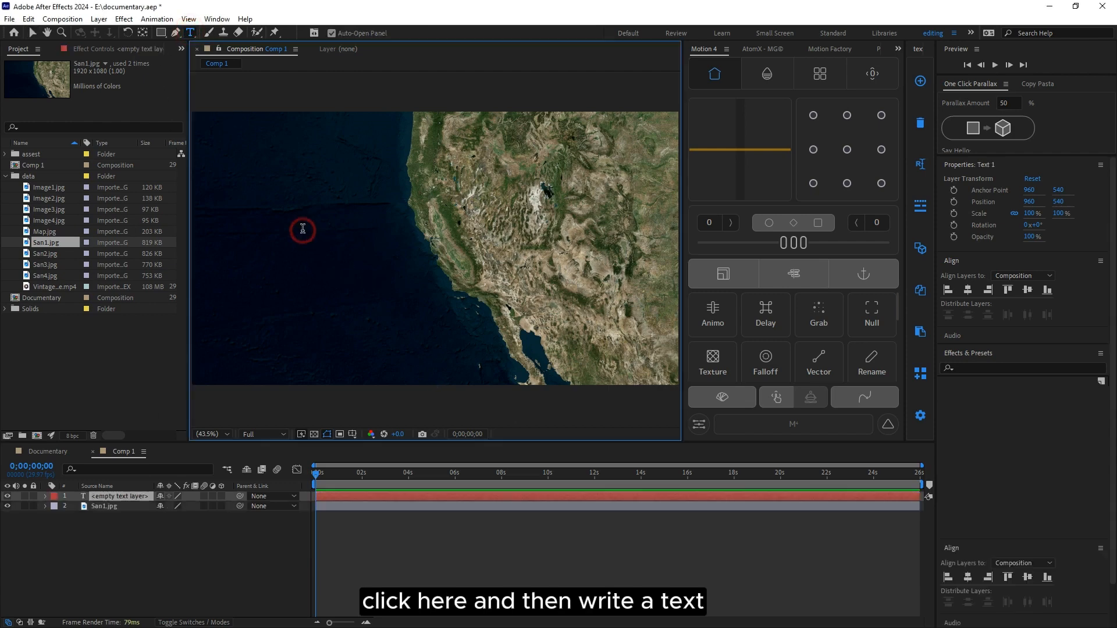
pyautogui.write('1906')
pyautogui.press('Escape')
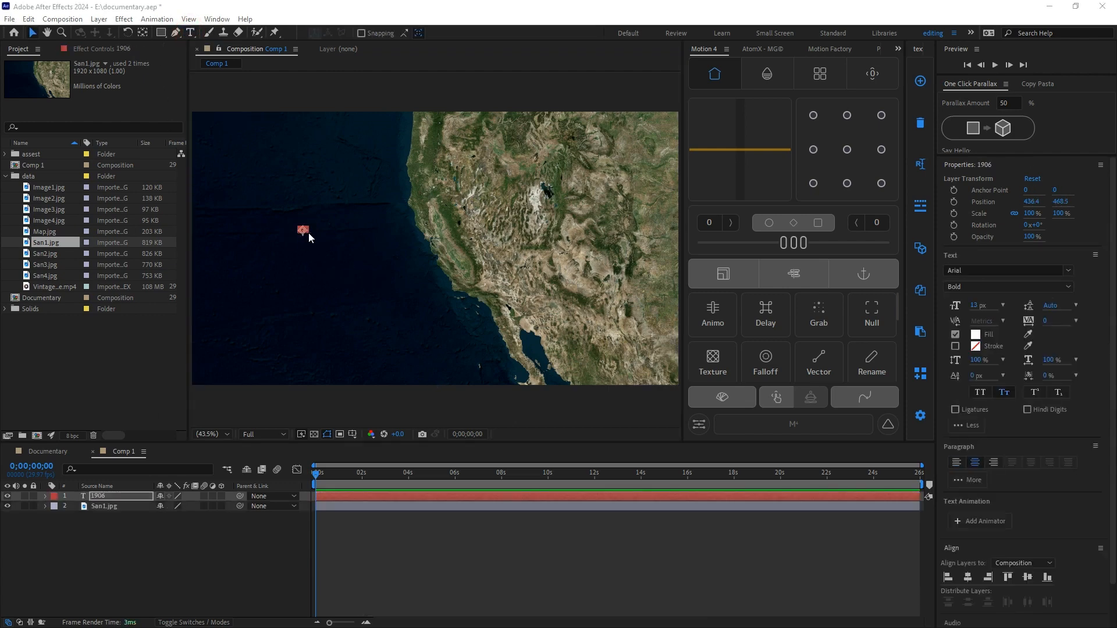
pyautogui.moveTo(975, 305); pyautogui.dragTo(438, 246)
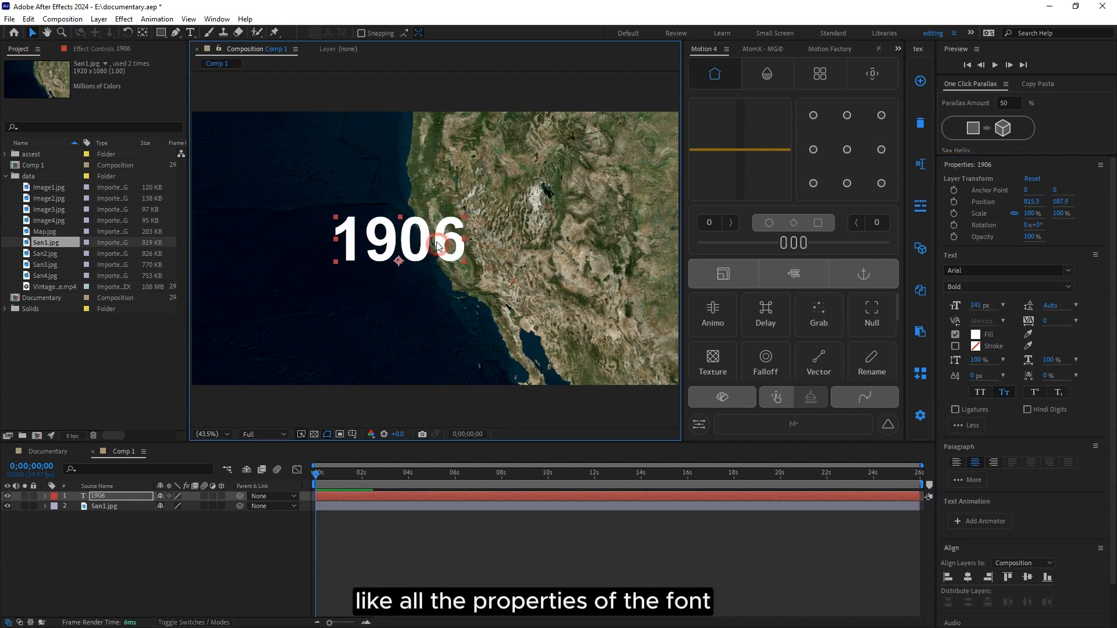
pyautogui.moveTo(975, 306); pyautogui.dragTo(1041, 306)
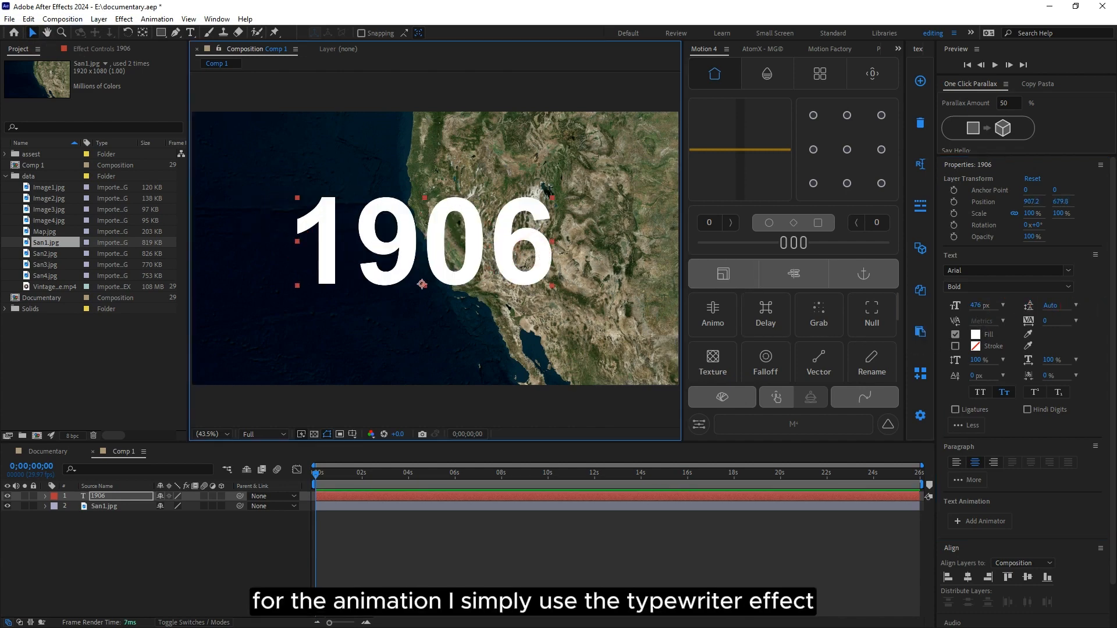
# Step: Apply the Typewriter preset from the Animate In text animation presets to the 1906 layer at time zero
pyautogui.click(166, 553)
pyautogui.click(103, 498)
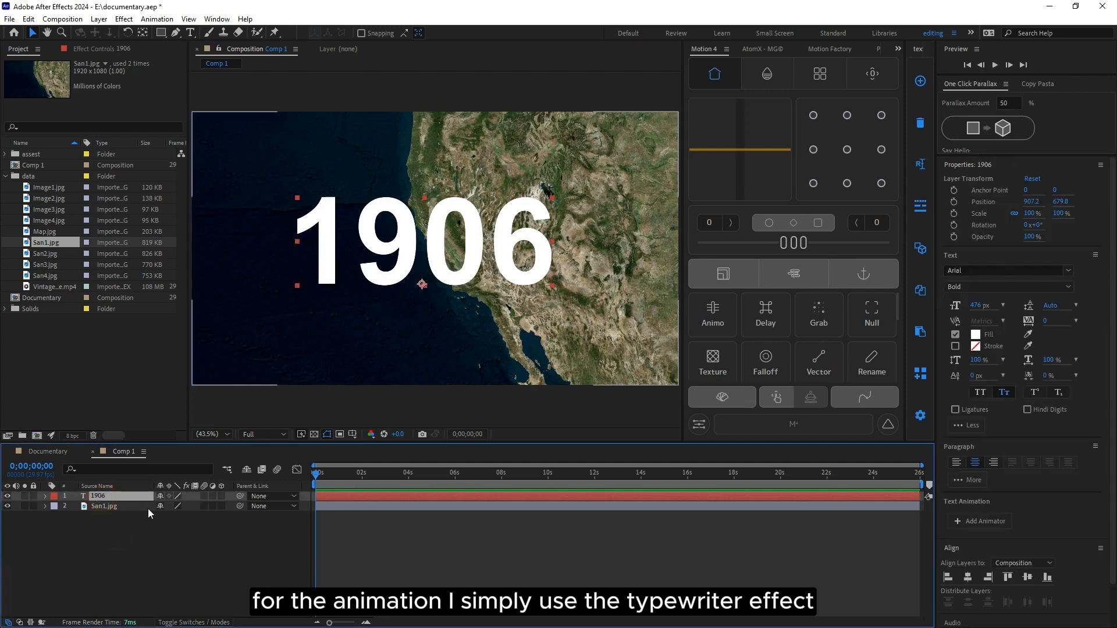
pyautogui.hotkey('ctrl', '5')
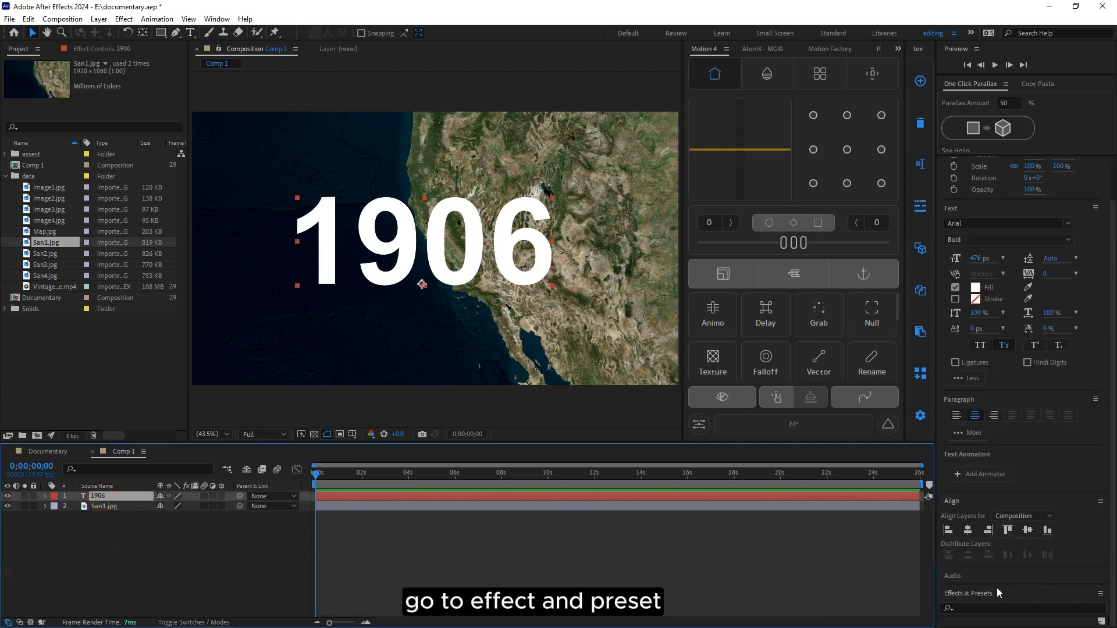
pyautogui.click(988, 602)
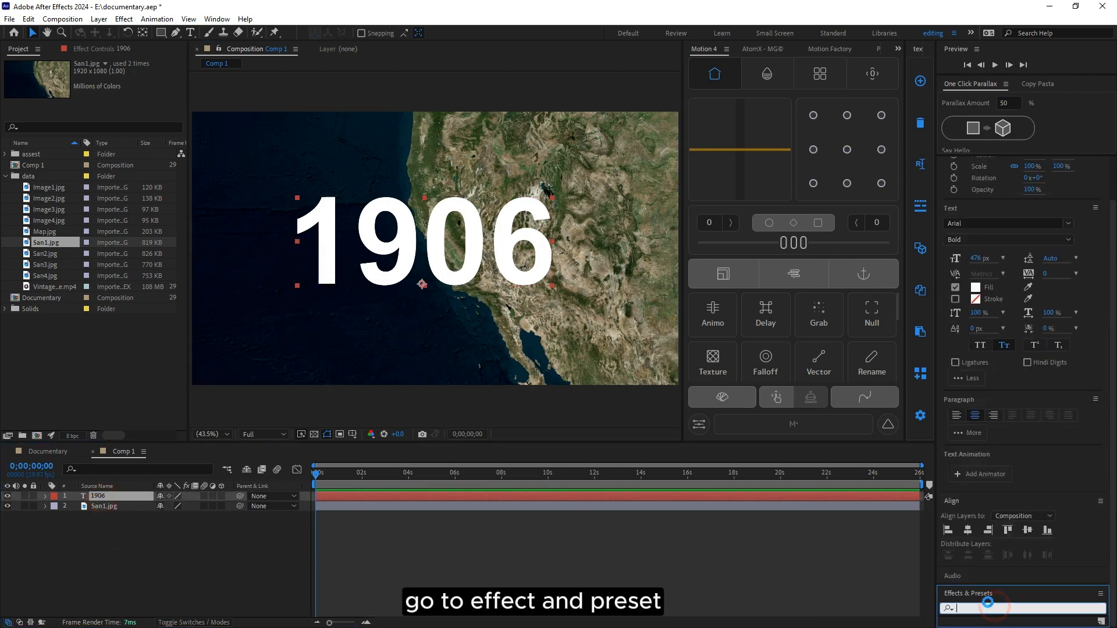
pyautogui.click(1014, 502)
pyautogui.click(943, 244)
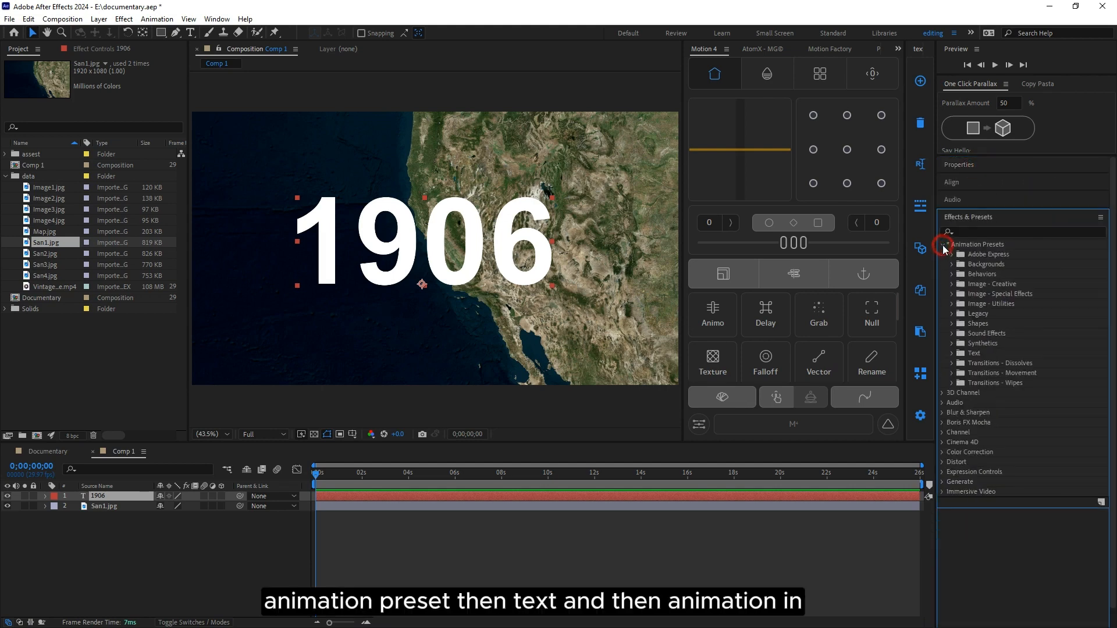
pyautogui.click(953, 354)
pyautogui.click(961, 373)
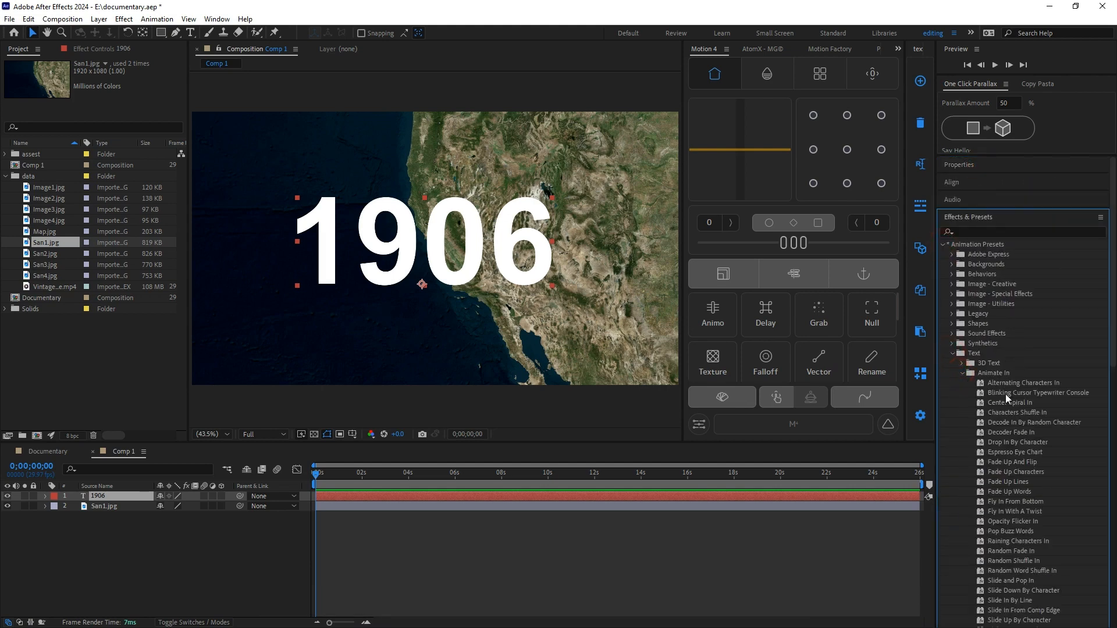
pyautogui.scroll(-3, 1017, 408)
pyautogui.scroll(-3, 1017, 408)
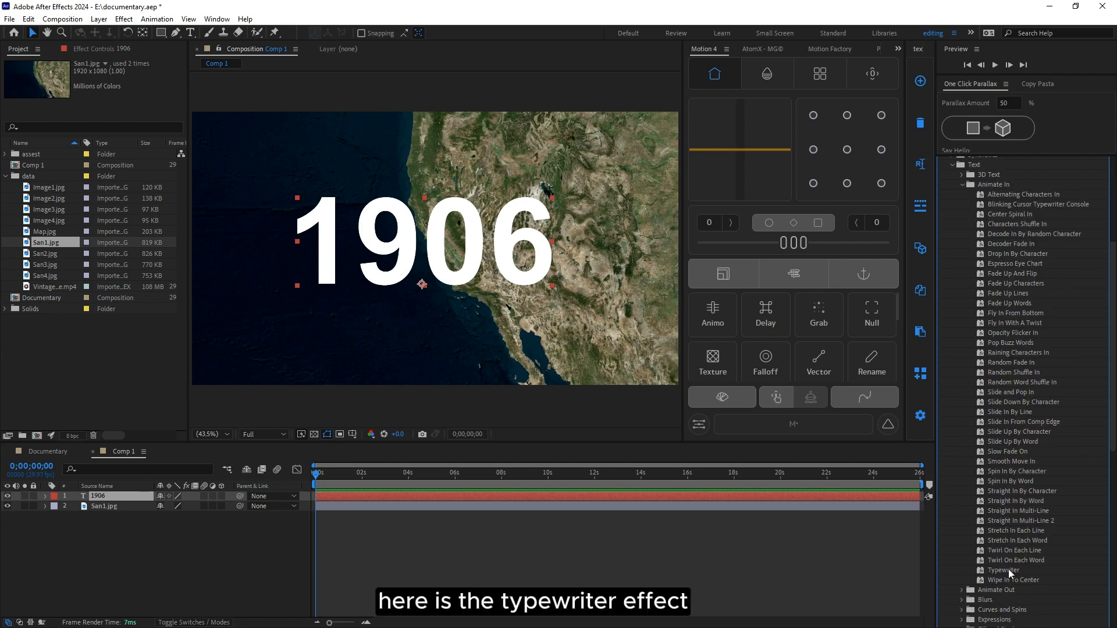
pyautogui.moveTo(1003, 571); pyautogui.dragTo(365, 494)
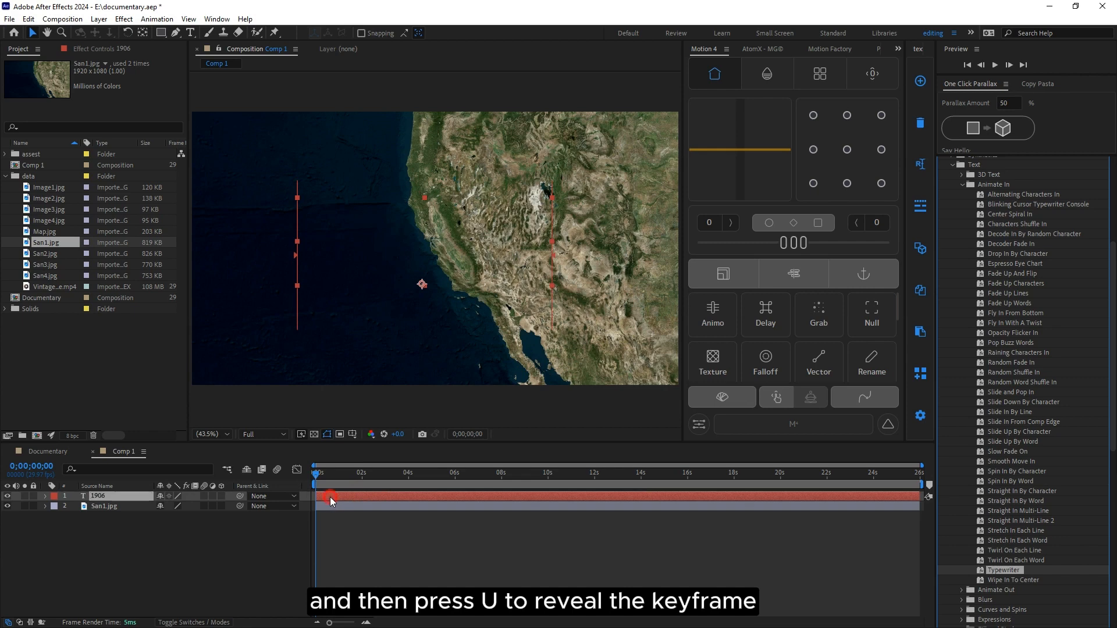
# Step: Speed up the typing by moving the 1906 layer's second Range Selector Start keyframe to about 1 second, and preview it
pyautogui.press('u')
pyautogui.moveTo(373, 516); pyautogui.dragTo(339, 517)
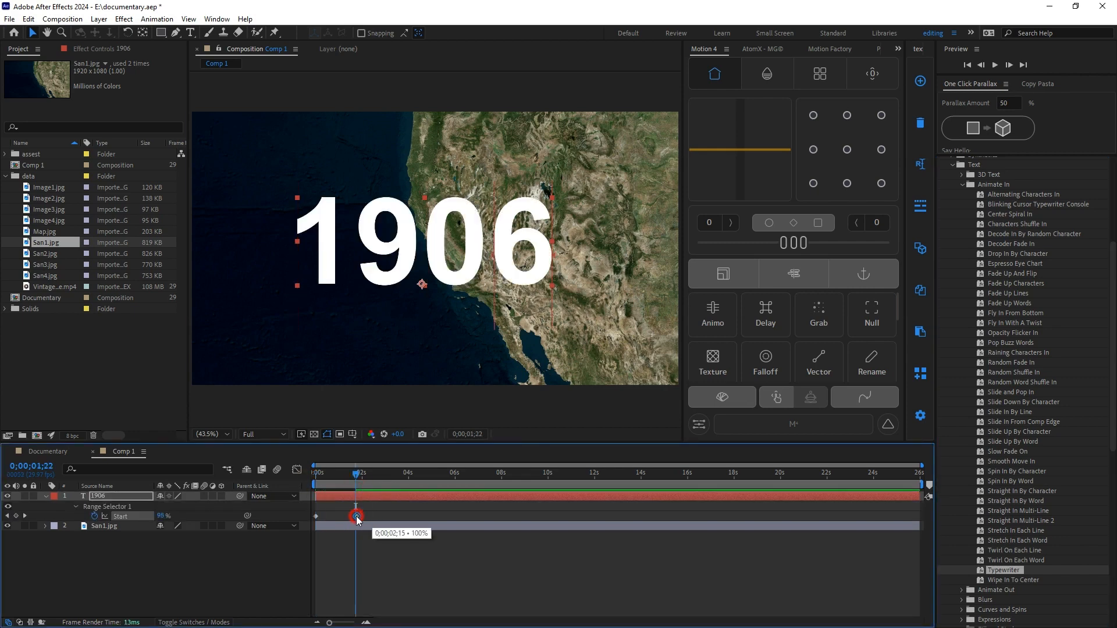
pyautogui.press('space')
pyautogui.click(102, 550)
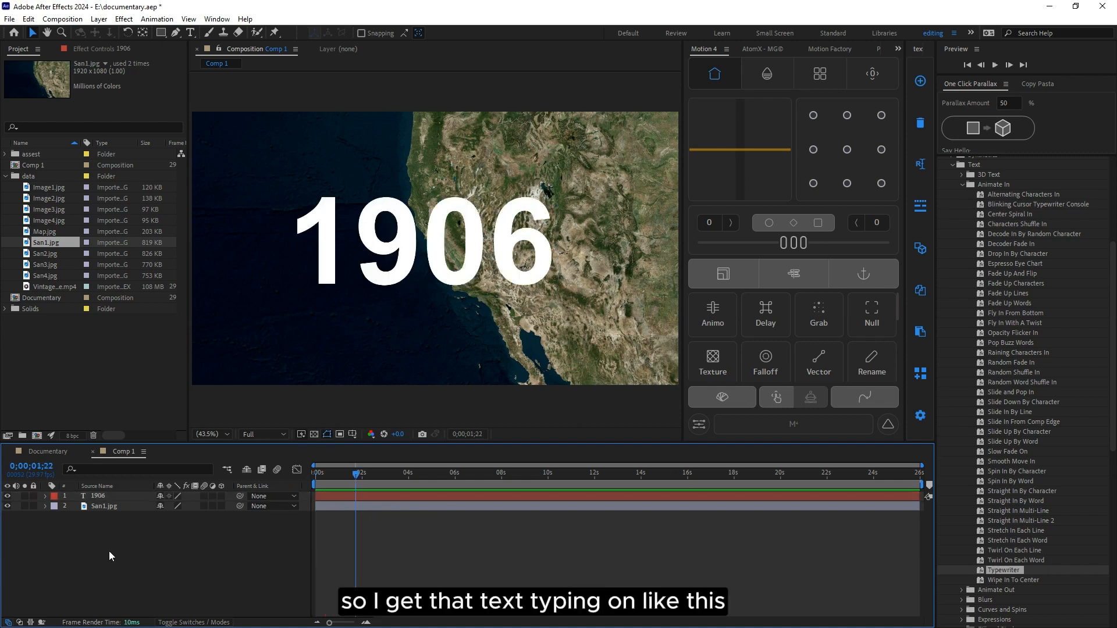
pyautogui.press('Home')
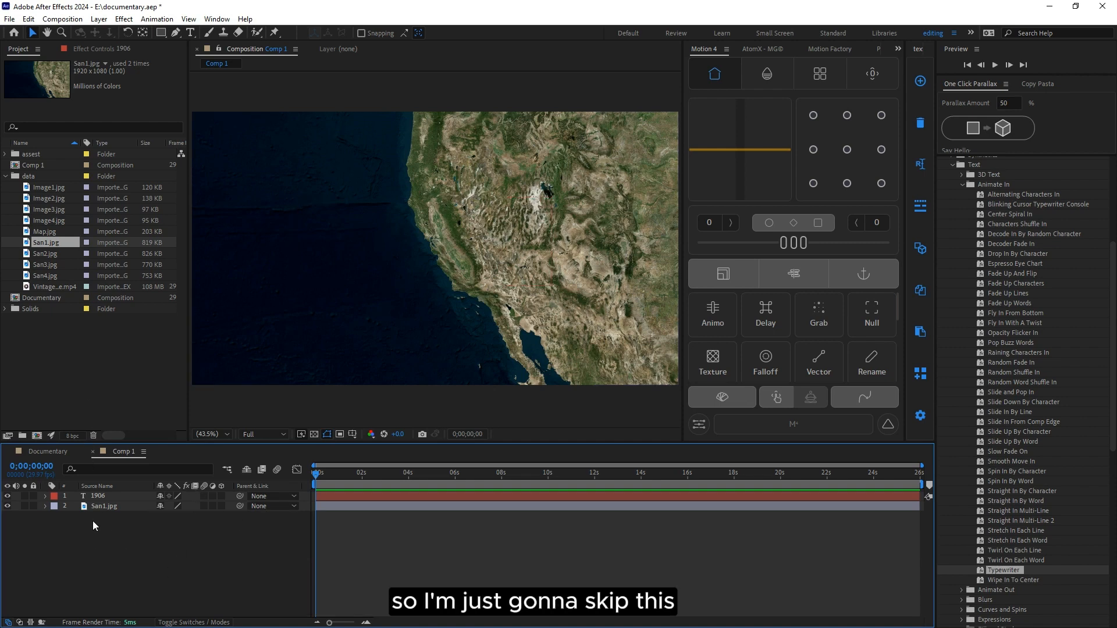
# Step: Add San3.jpg as the topmost layer and shift it in time so it starts at about 0;00;01;10
pyautogui.click(46, 254)
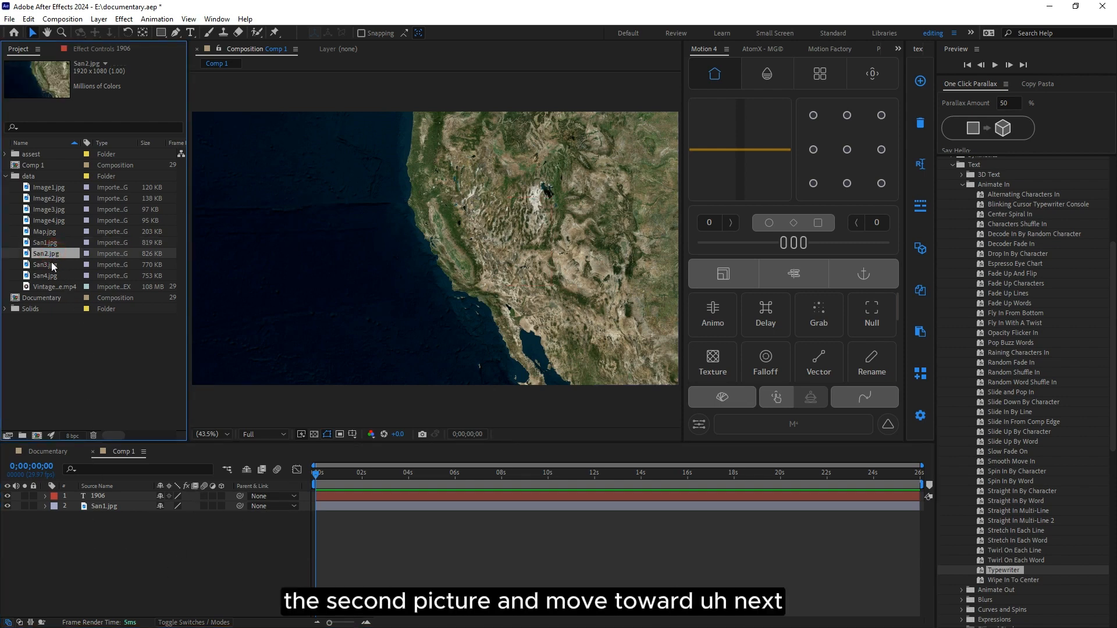
pyautogui.click(52, 266)
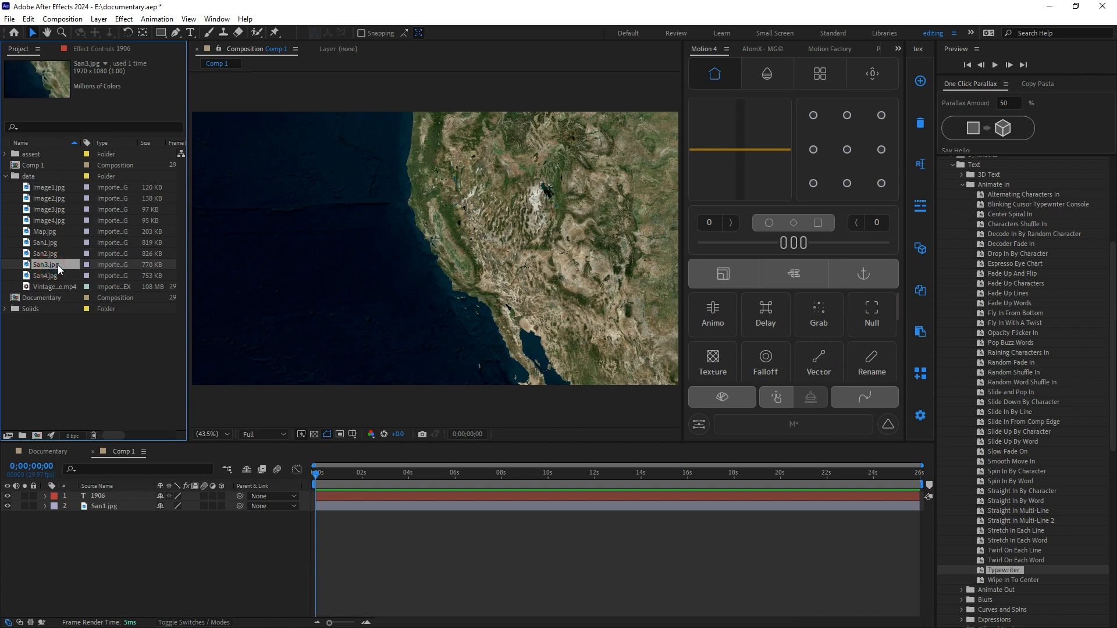
pyautogui.moveTo(58, 264); pyautogui.dragTo(117, 497)
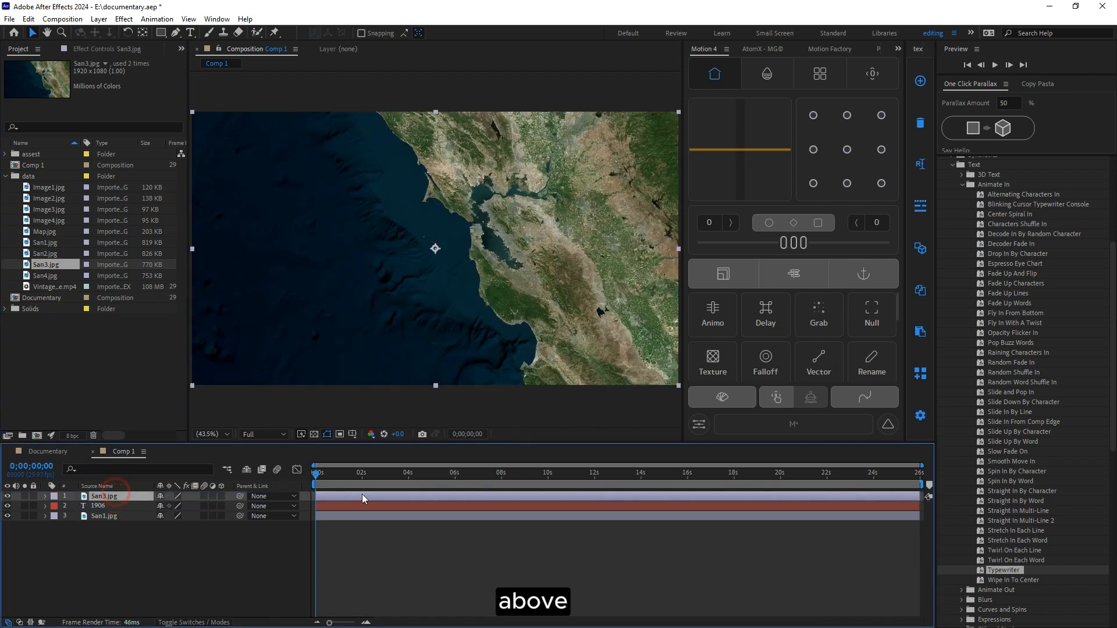
pyautogui.moveTo(362, 494); pyautogui.dragTo(392, 494)
pyautogui.press('space')
pyautogui.press('space')
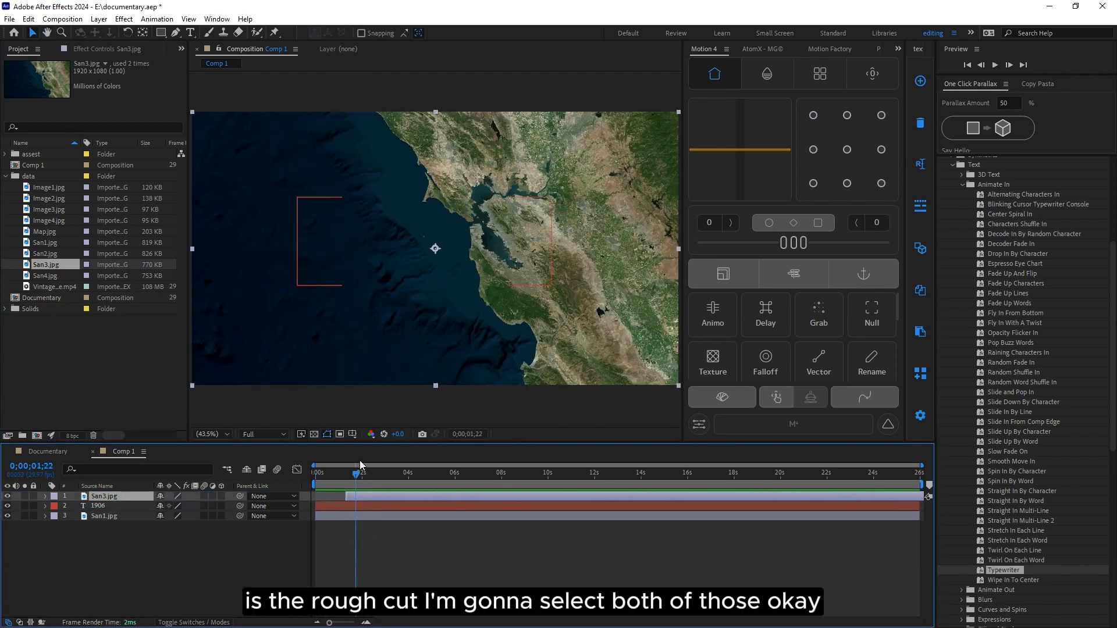
# Step: Split the 1906 and San1.jpg layers at 0;00;01;10 and delete the parts after the cut
pyautogui.click(350, 506)
pyautogui.moveTo(356, 477); pyautogui.dragTo(347, 477)
pyautogui.keyDown('shift'); pyautogui.click(351, 515); pyautogui.keyUp('shift')
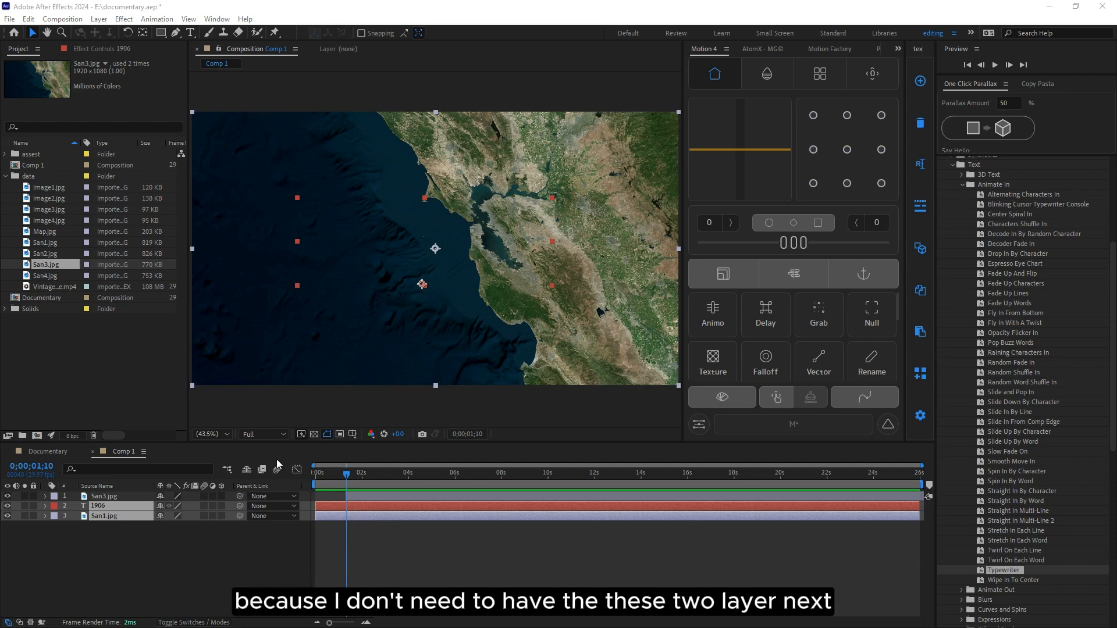
pyautogui.click(28, 18)
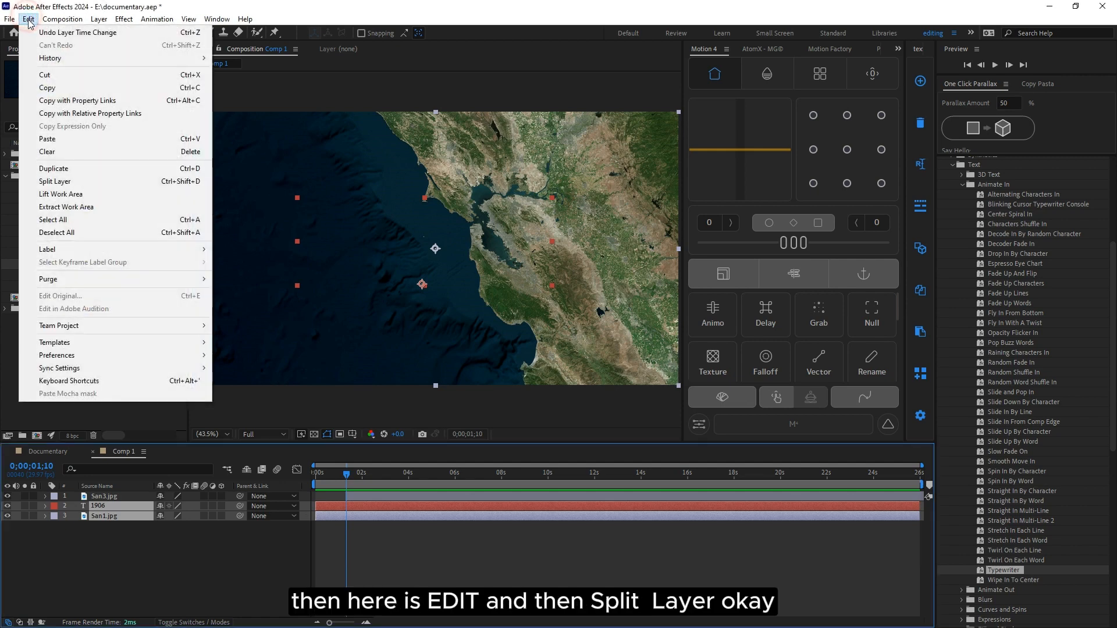
pyautogui.click(106, 184)
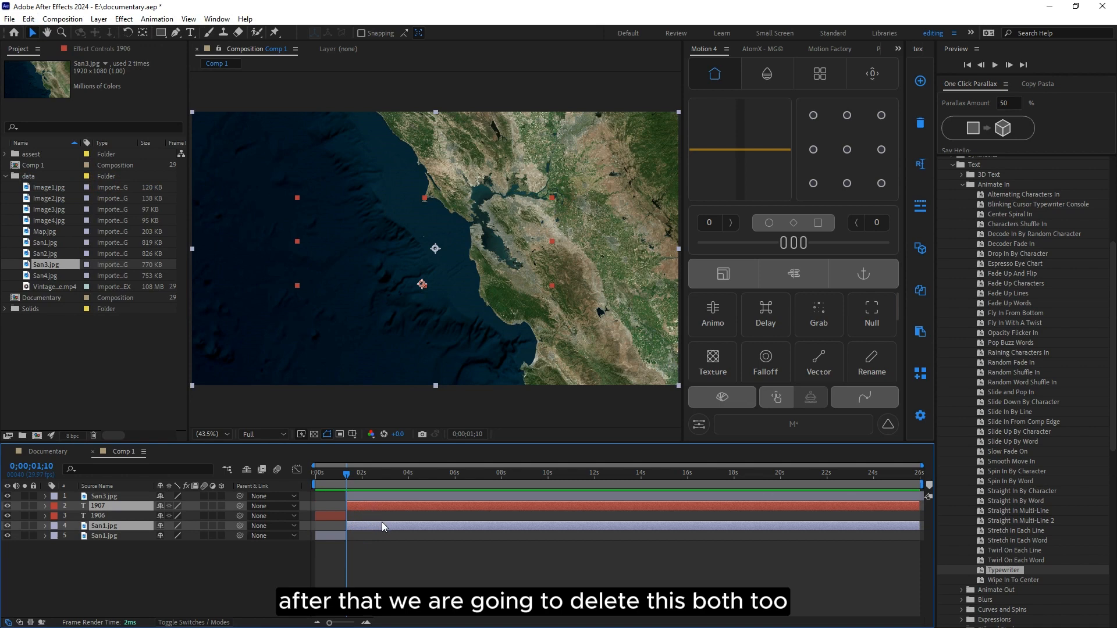
pyautogui.press('Delete')
# Step: Add San4.jpg as the topmost layer, starting just before the 3-second mark
pyautogui.moveTo(51, 275); pyautogui.dragTo(106, 497)
pyautogui.moveTo(369, 481)
pyautogui.mouseDown()
pyautogui.moveTo(391, 492)
pyautogui.moveTo(368, 499)
pyautogui.moveTo(397, 499)
pyautogui.moveTo(380, 475)
pyautogui.mouseUp()
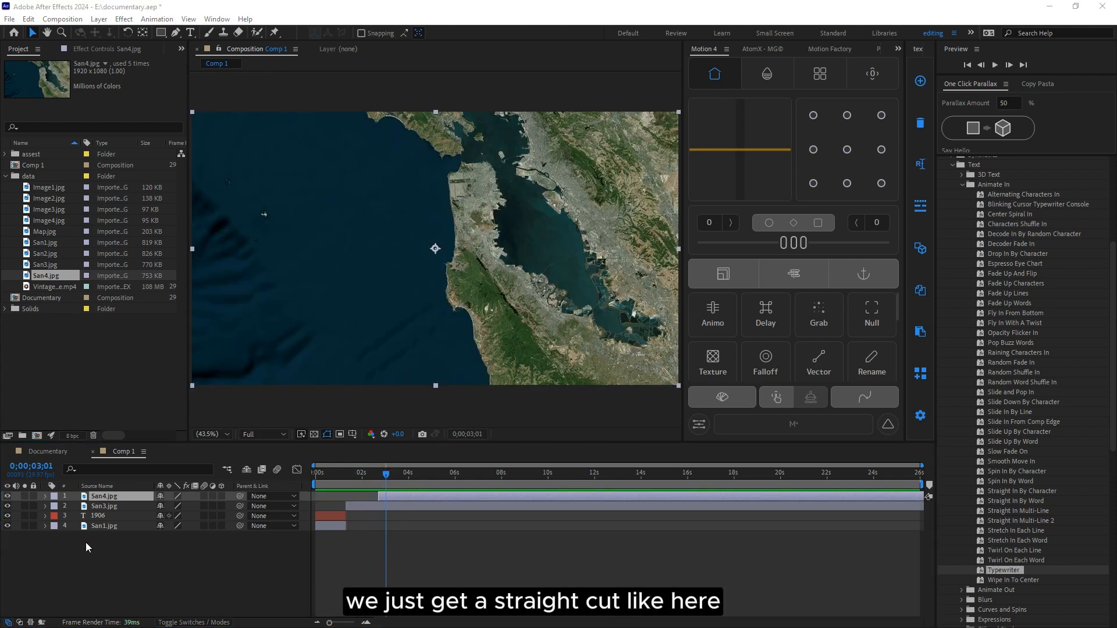
# Step: At 0;00;01;08, draw a closed diagonal band shape with the Pen tool, running from beyond the composition's upper-left corner past its lower-right corner
pyautogui.moveTo(386, 475); pyautogui.dragTo(345, 486)
pyautogui.click(356, 508)
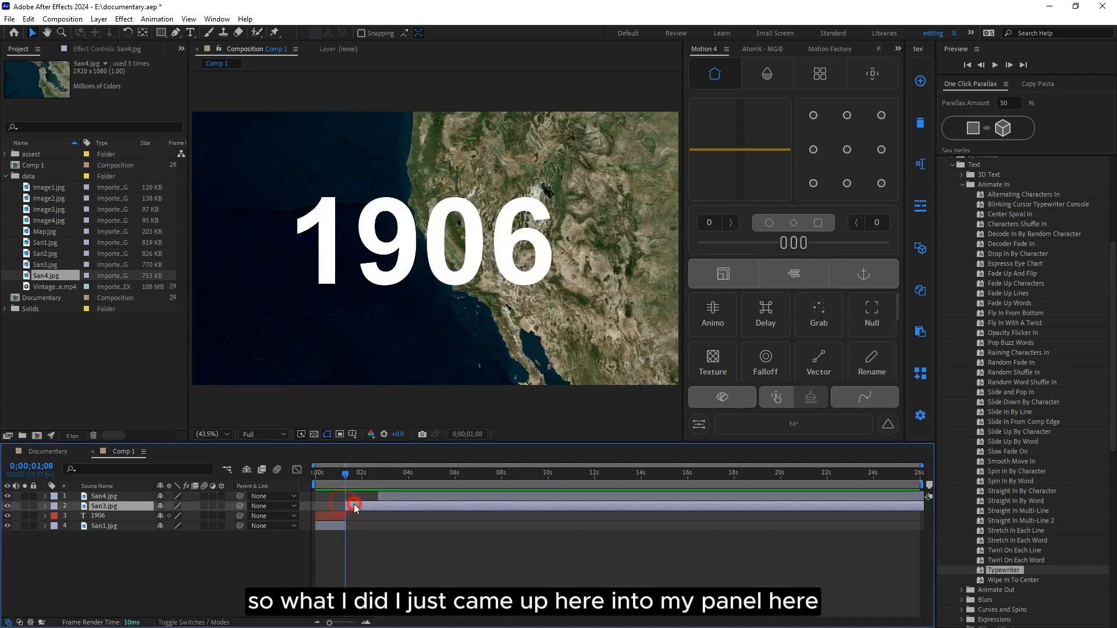
pyautogui.click(175, 33)
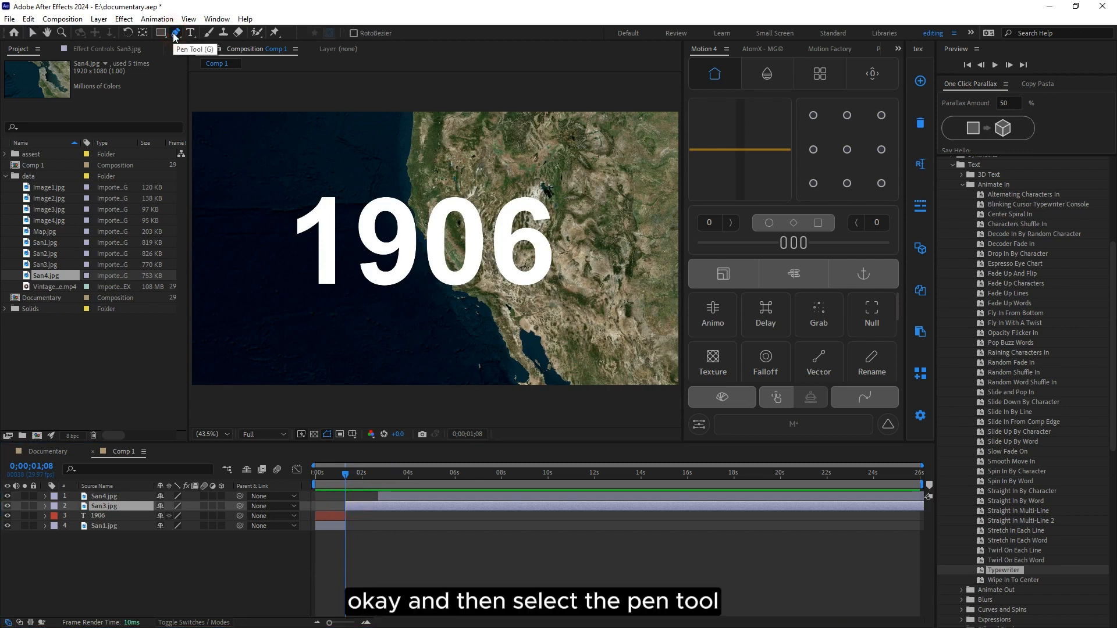
pyautogui.press(',')
pyautogui.press(',')
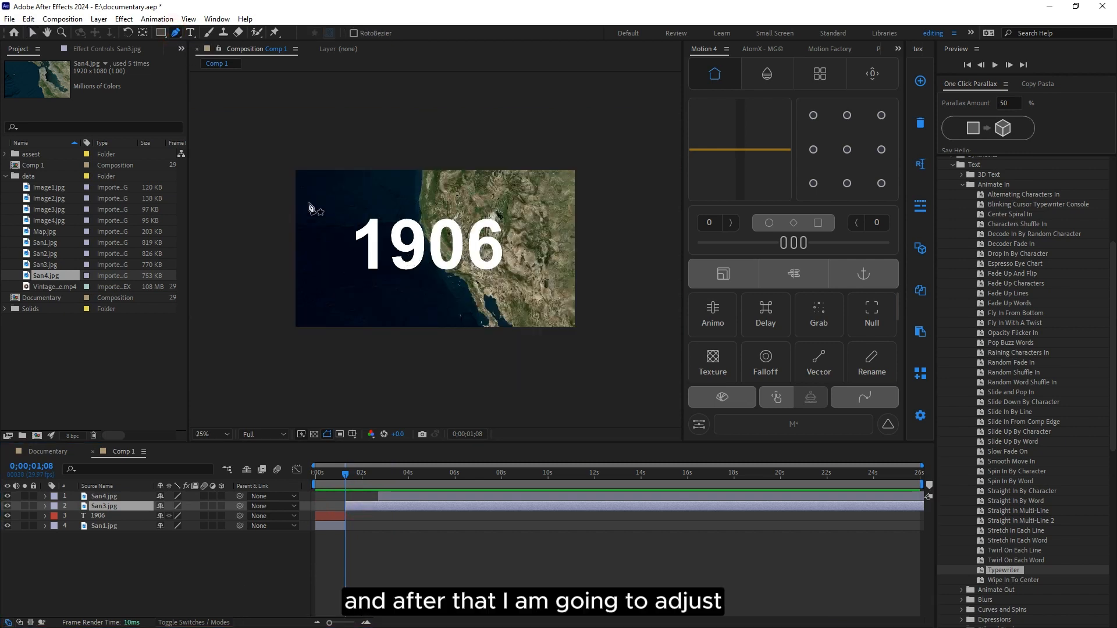
pyautogui.click(280, 187)
pyautogui.moveTo(555, 339); pyautogui.dragTo(575, 362)
pyautogui.click(613, 280)
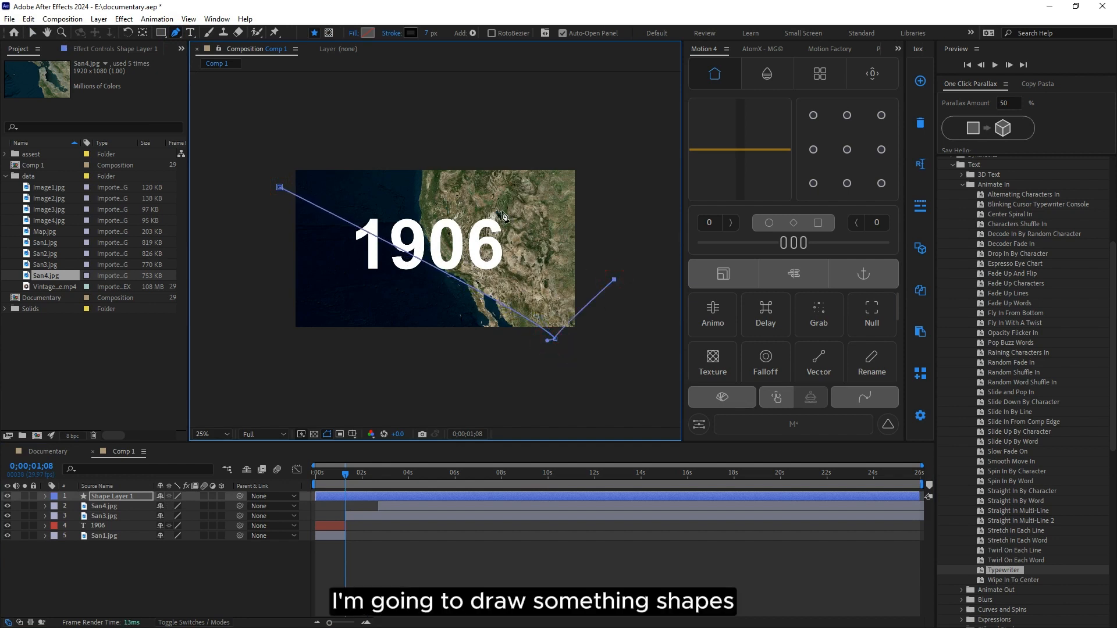
pyautogui.moveTo(379, 193); pyautogui.dragTo(357, 180)
pyautogui.click(336, 119)
pyautogui.click(262, 125)
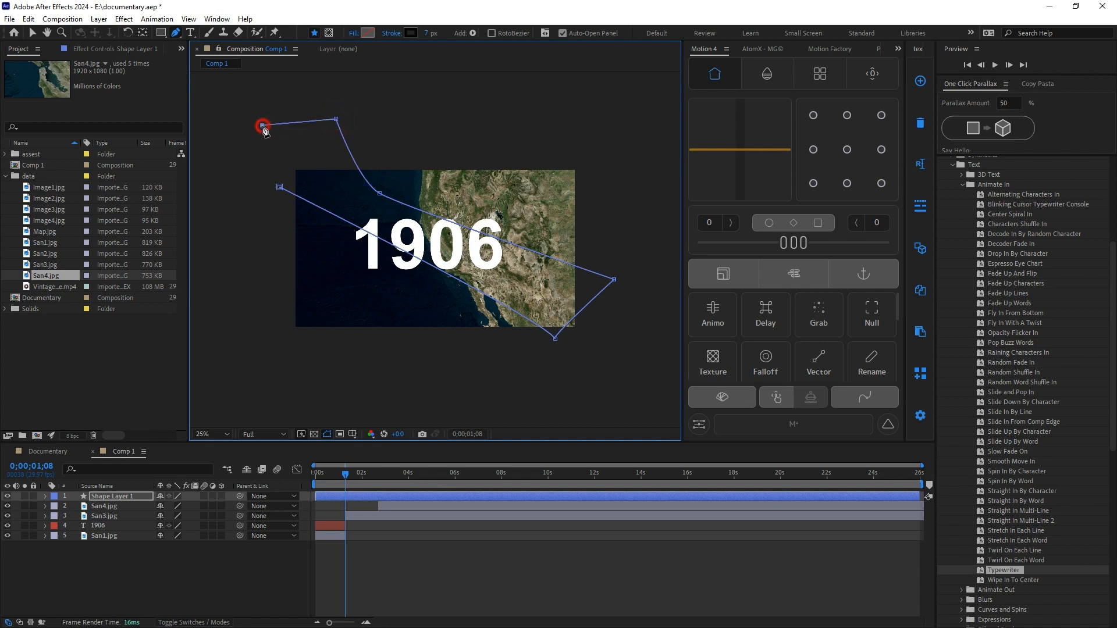
pyautogui.click(280, 187)
pyautogui.press('v')
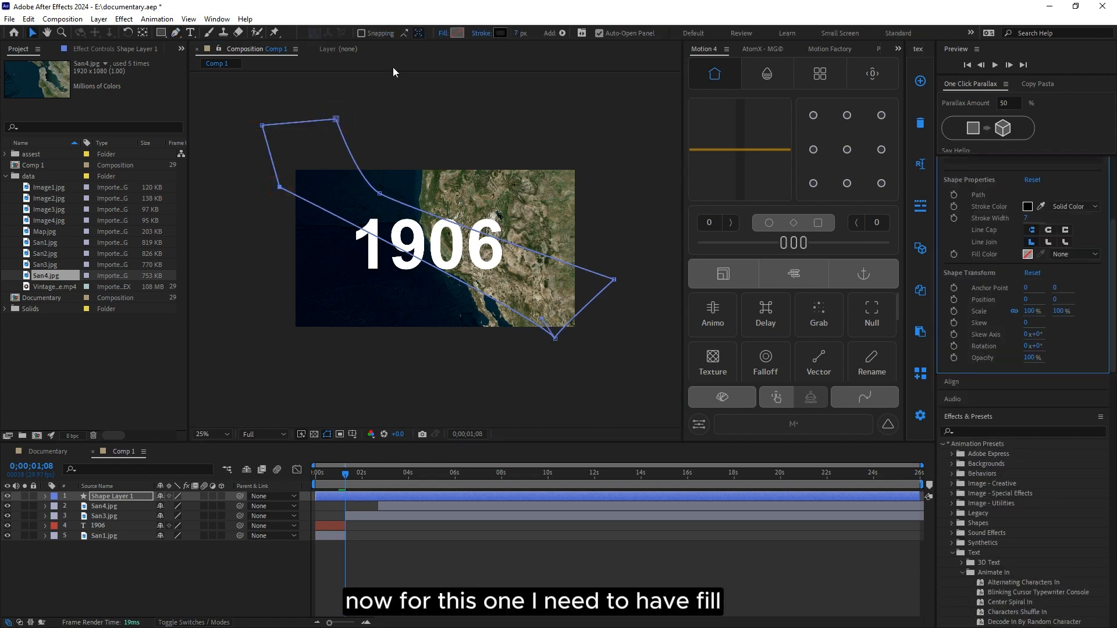
# Step: Give the drawn shape a solid black fill and set its stroke width to 0 px
pyautogui.click(458, 33)
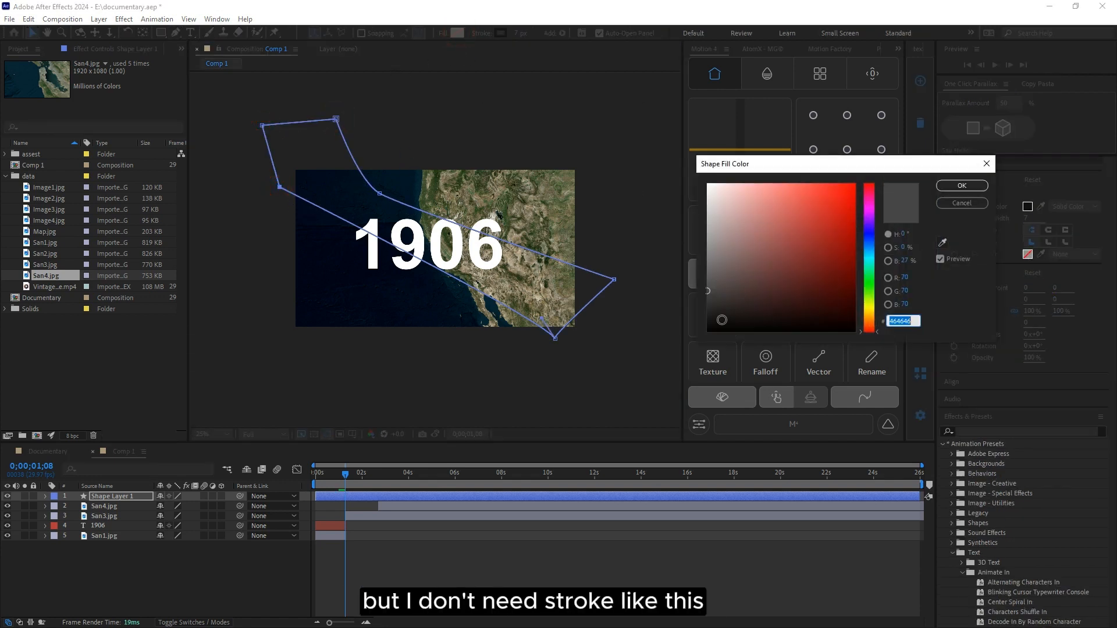
pyautogui.click(962, 185)
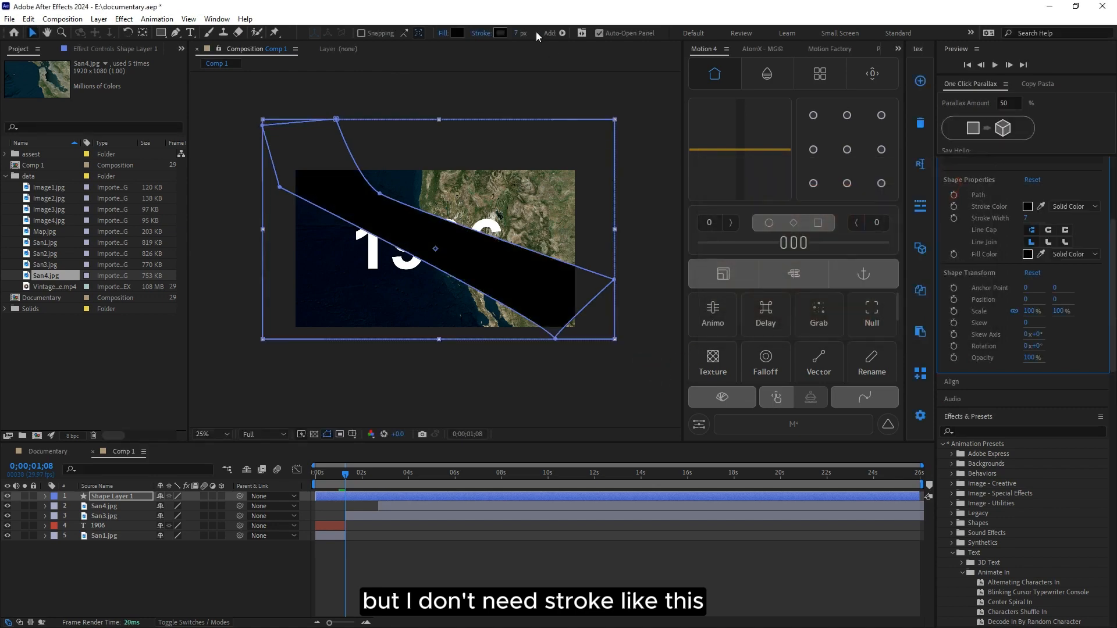
pyautogui.click(435, 260)
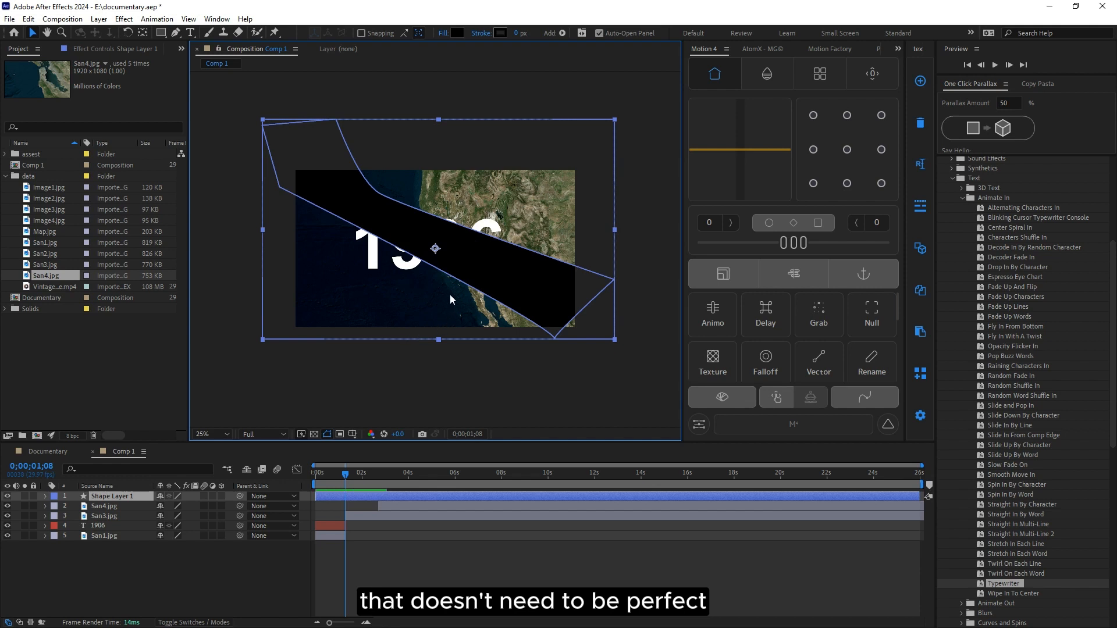
pyautogui.click(390, 219)
# Step: Reshape the black band by moving its lower-right, upper and left path points outward with the Pen tool
pyautogui.click(176, 33)
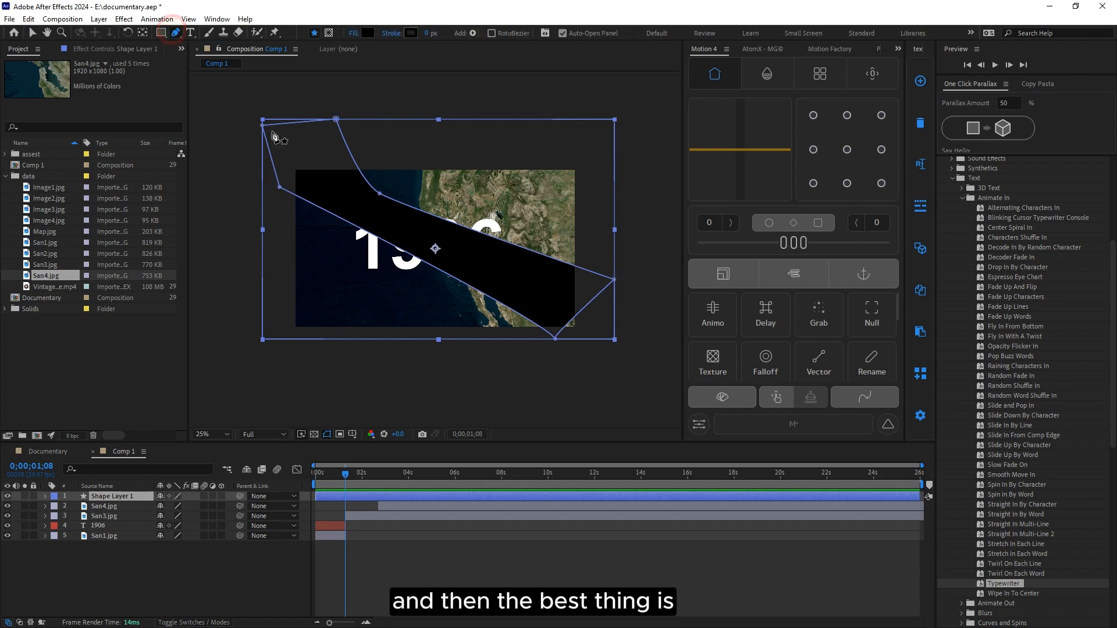
pyautogui.moveTo(556, 343); pyautogui.dragTo(572, 353)
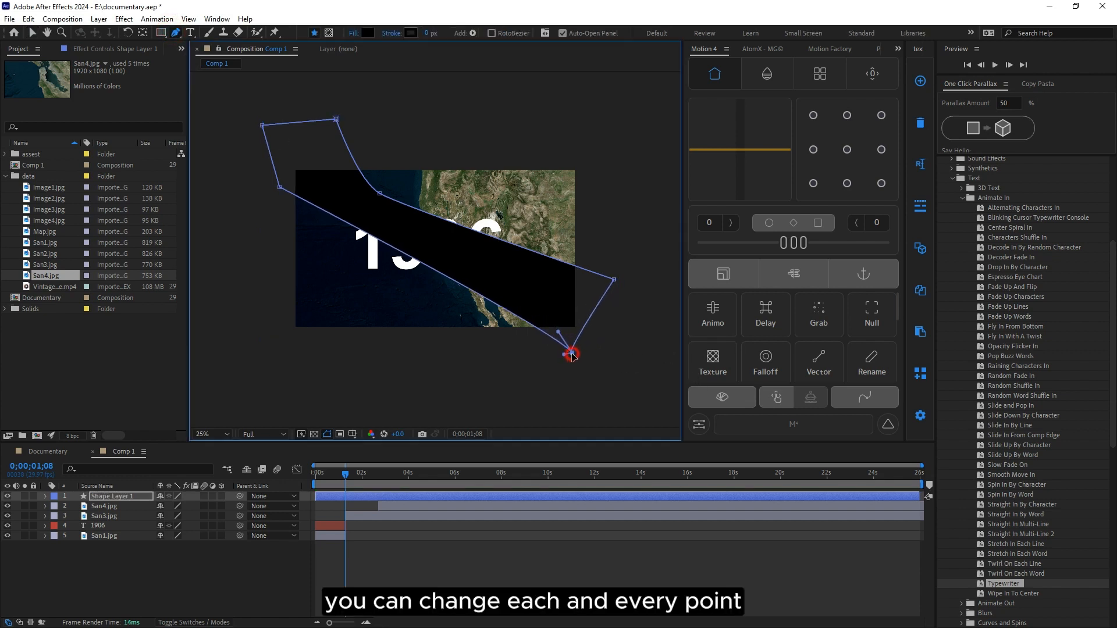
pyautogui.click(379, 195)
pyautogui.click(281, 188)
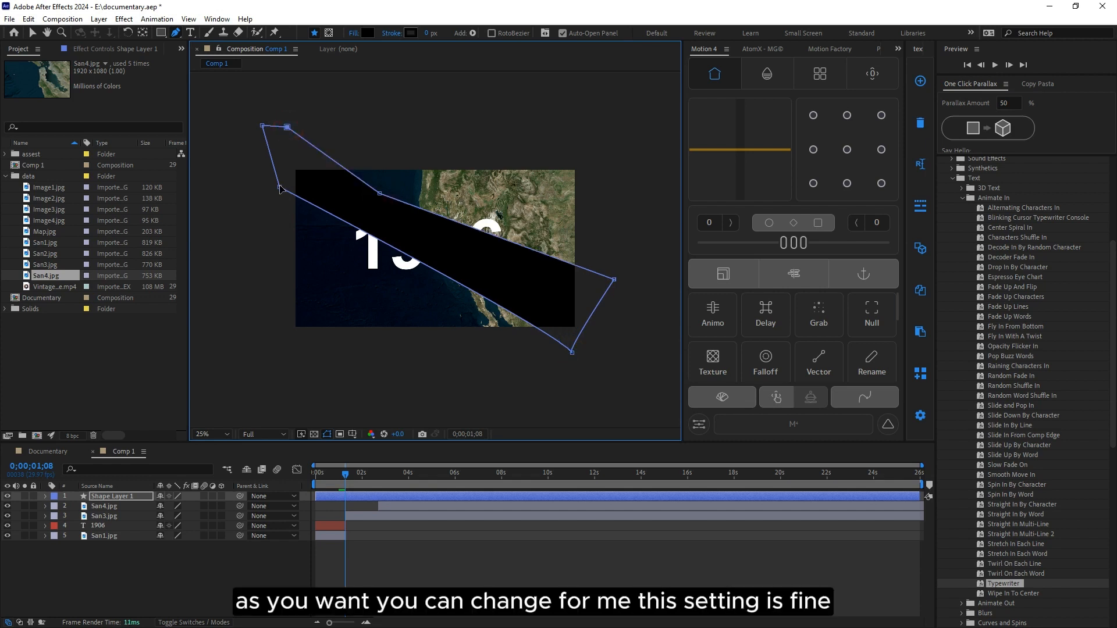
pyautogui.moveTo(279, 188); pyautogui.dragTo(275, 208)
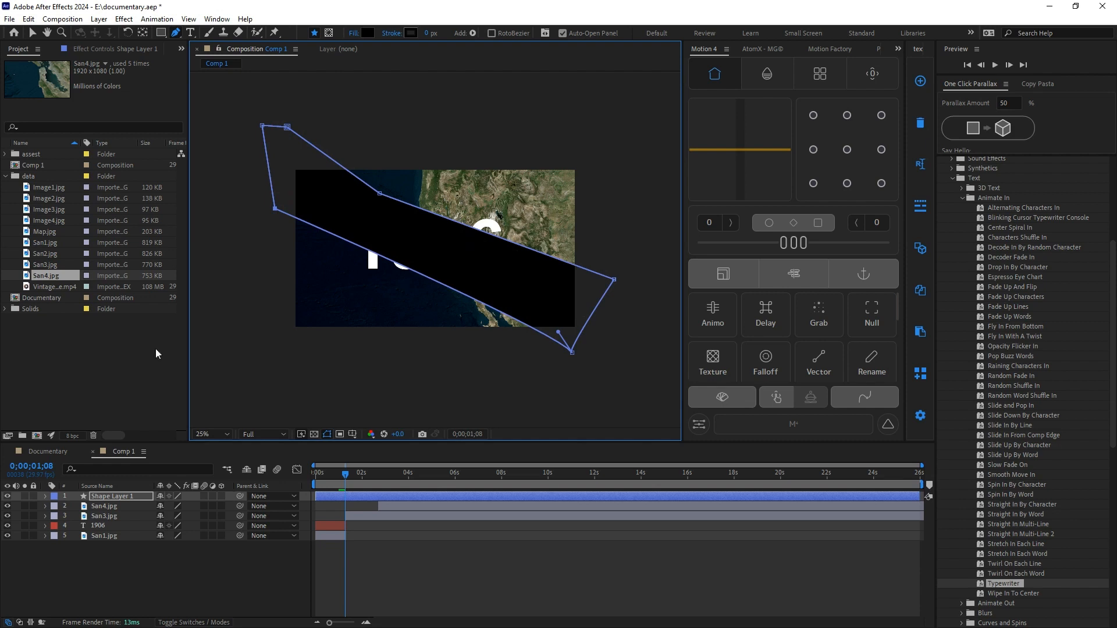
# Step: Make the shape layer start at 0;00;01;08 and rename it "blur"
pyautogui.click(354, 497)
pyautogui.hotkey('ctrl', 'z')
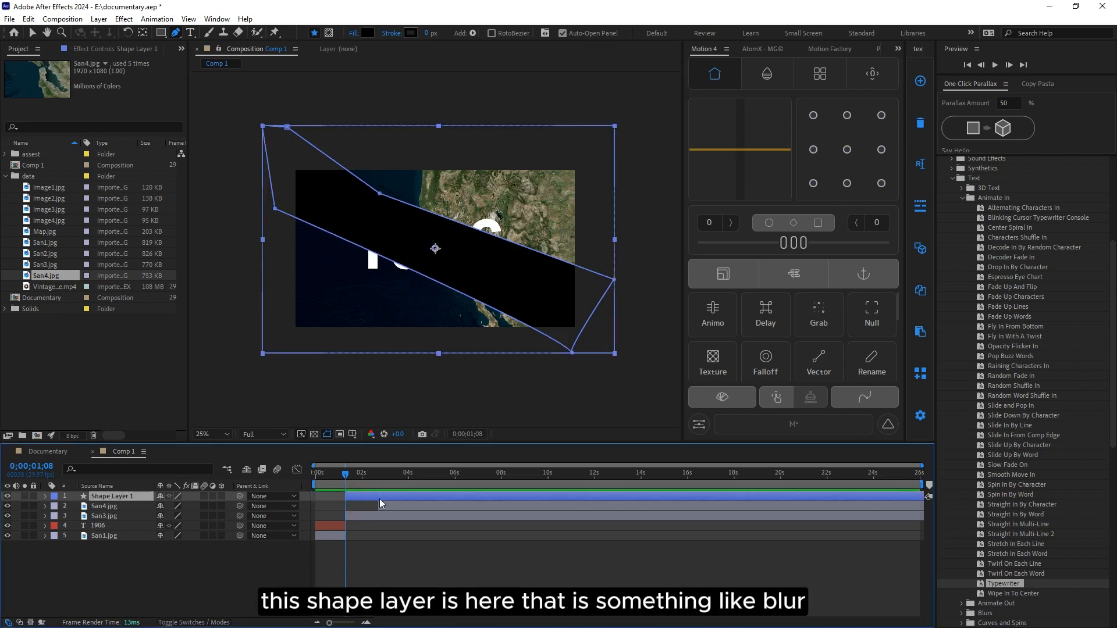
pyautogui.rightClick(122, 496)
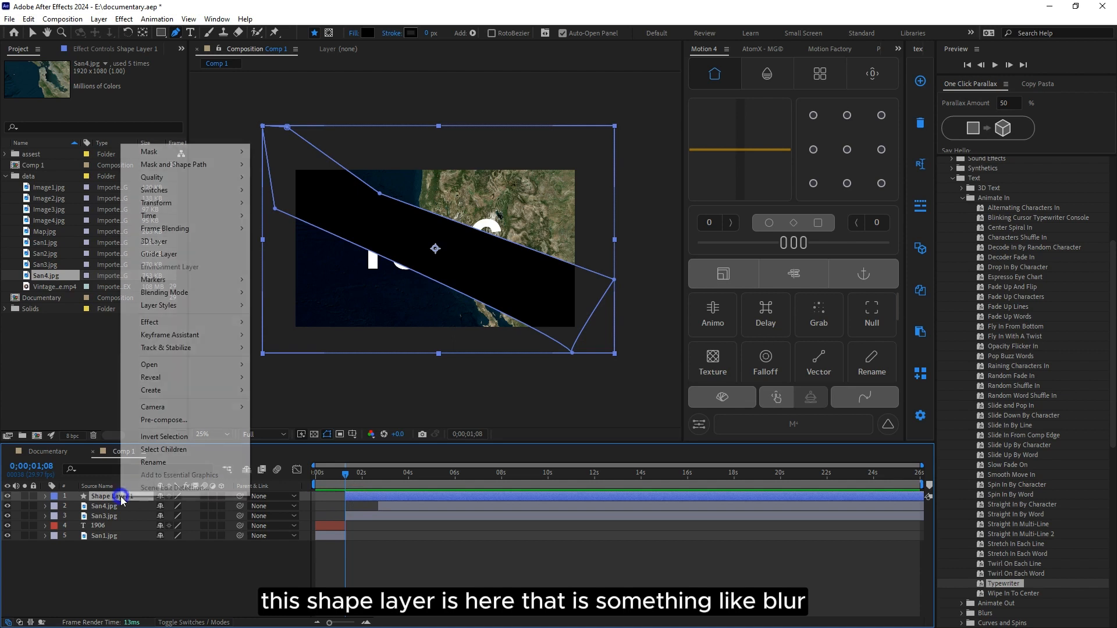
pyautogui.click(158, 469)
pyautogui.write('blur')
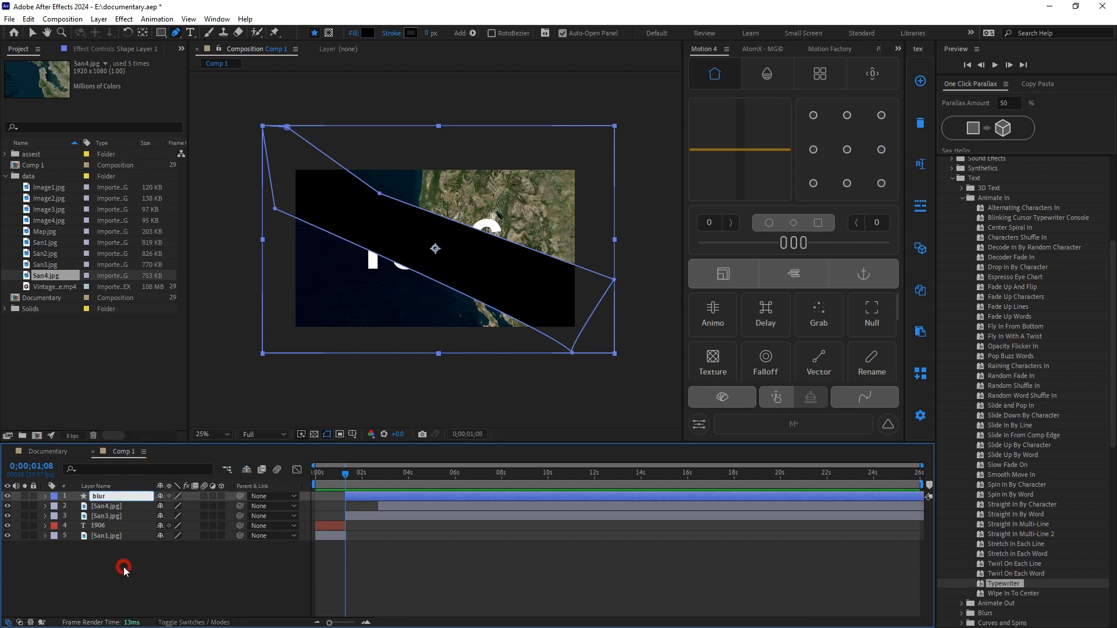
pyautogui.click(378, 497)
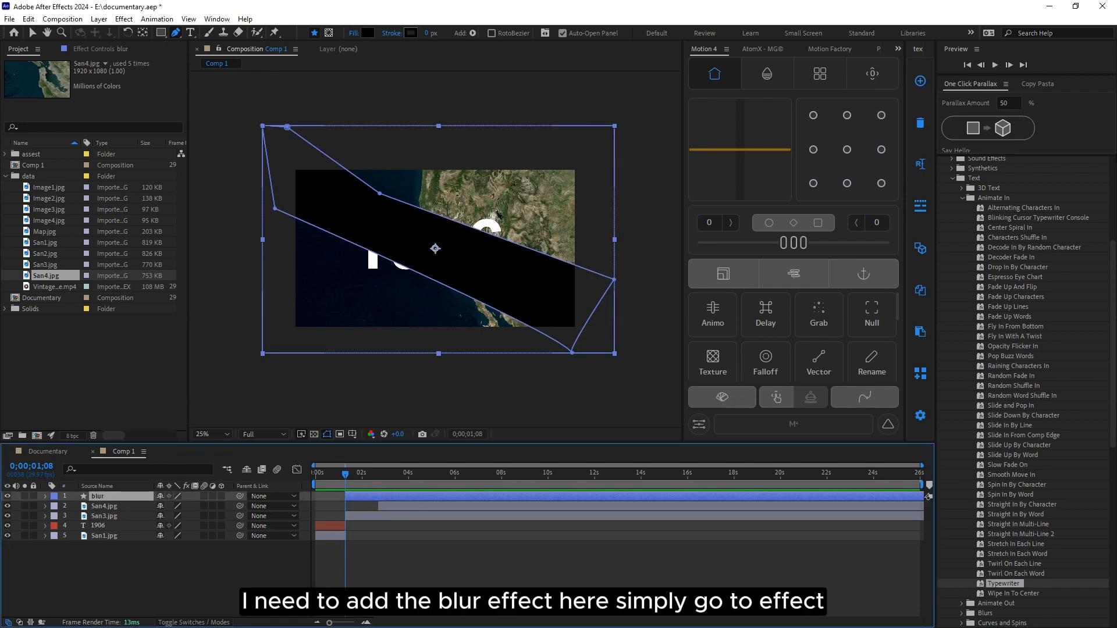
# Step: Find the Gaussian Blur effect, apply it to the blur layer and raise its Blurriness to about 248
pyautogui.scroll(5, 1001, 209)
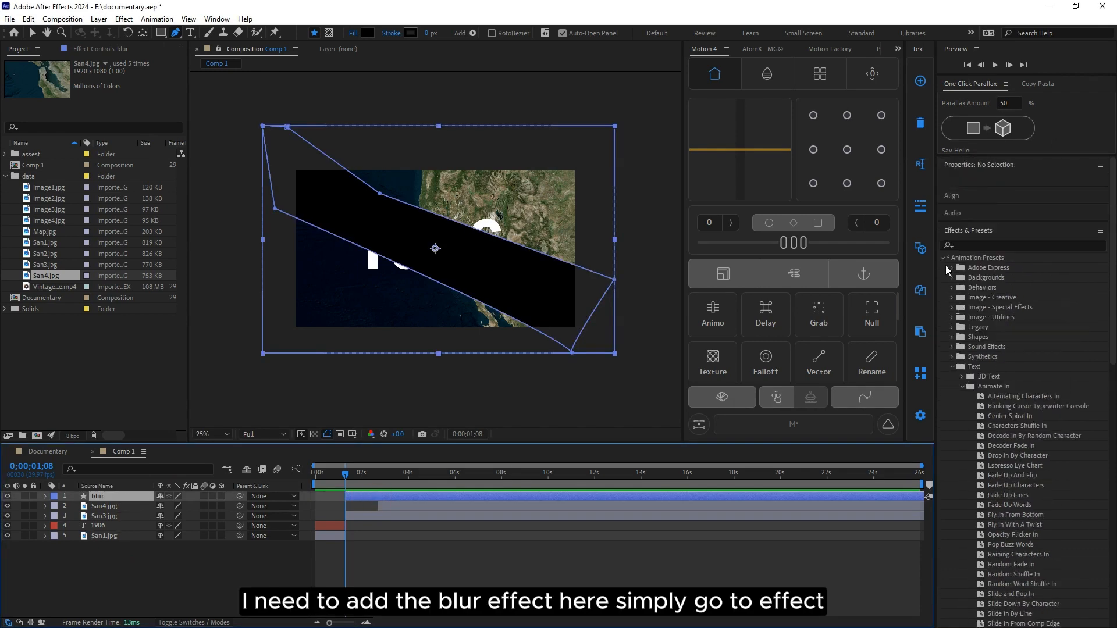
pyautogui.click(958, 247)
pyautogui.write('ga')
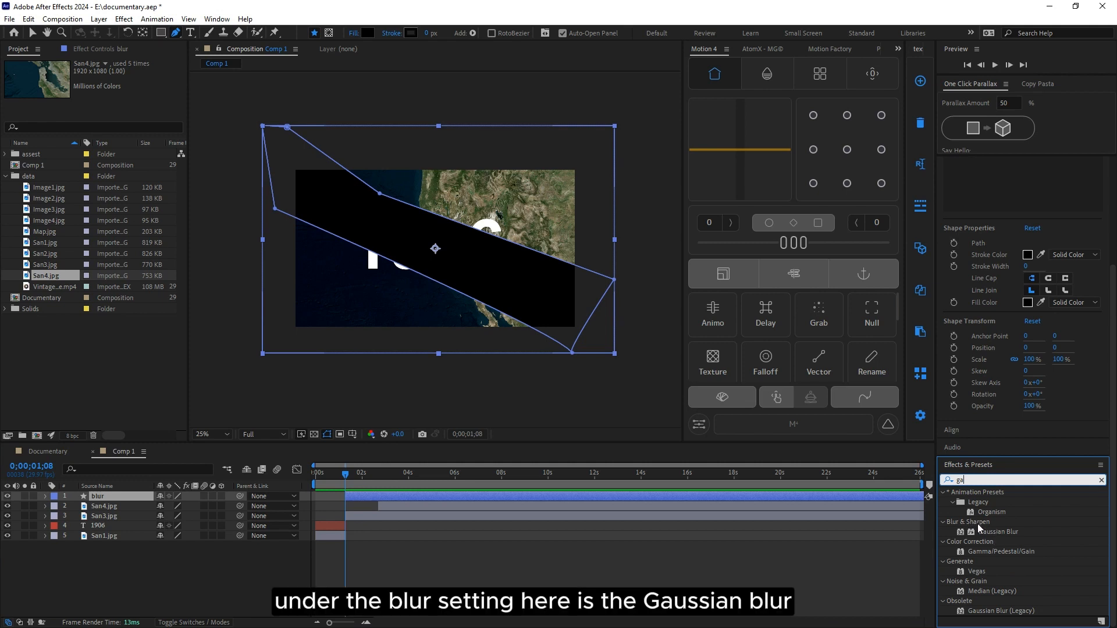
pyautogui.moveTo(987, 535); pyautogui.dragTo(394, 499)
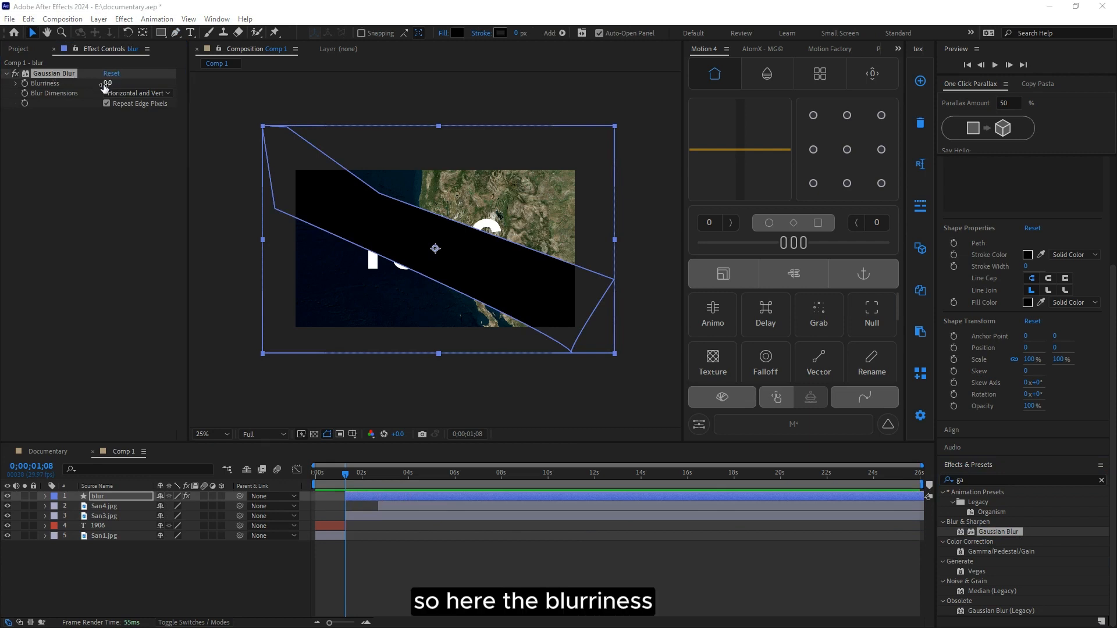
pyautogui.moveTo(108, 84); pyautogui.dragTo(557, 82)
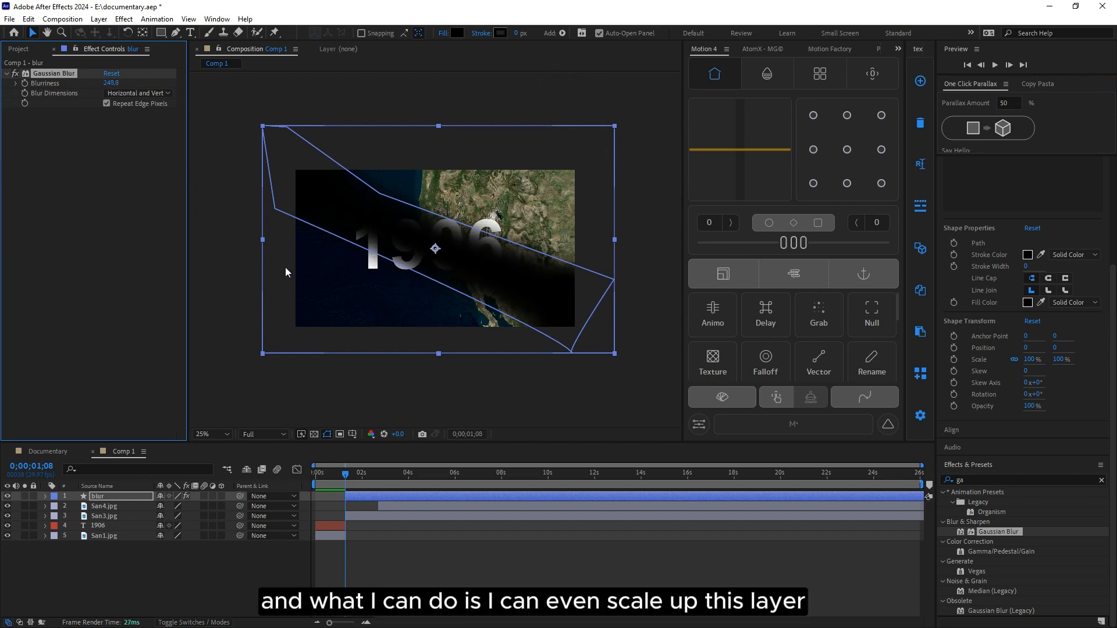
# Step: Scale the blur layer up to about 135.4% and raise its Gaussian Blur Blurriness to about 281
pyautogui.moveTo(263, 243); pyautogui.dragTo(202, 277)
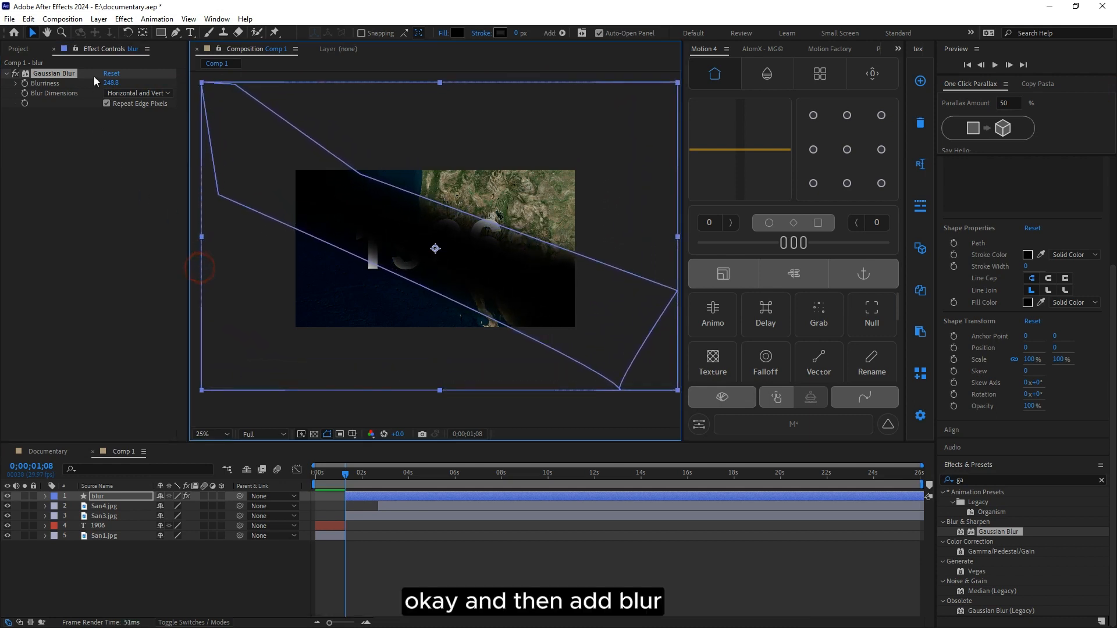
pyautogui.moveTo(111, 83); pyautogui.dragTo(307, 92)
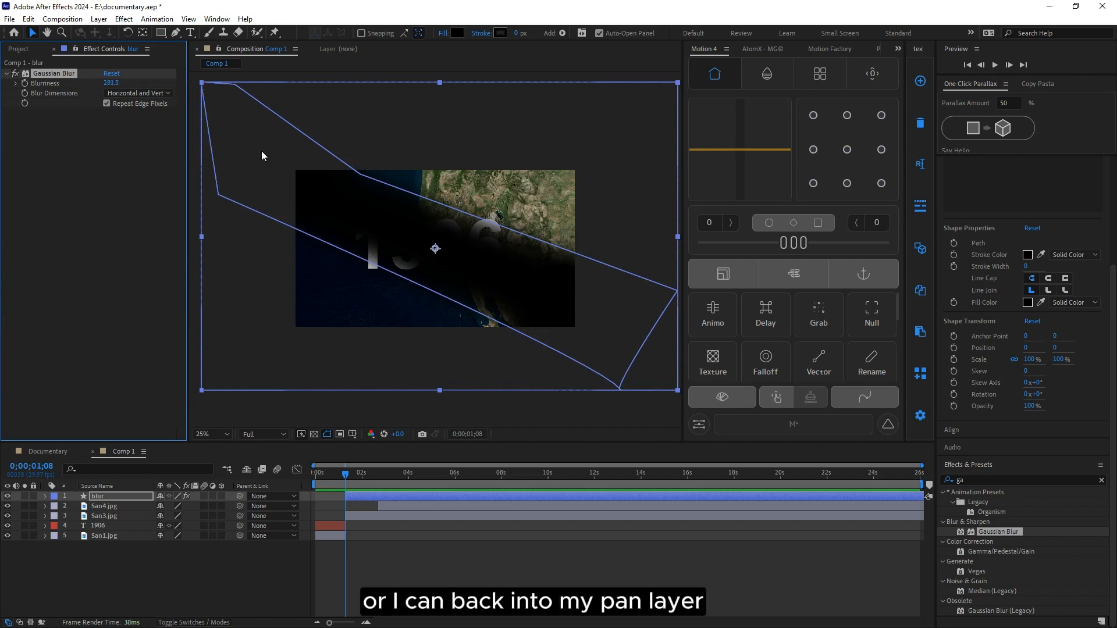
# Step: Widen the band by moving its upper-middle and lower-left path points, and set the Gaussian Blur Blurriness to 308
pyautogui.click(176, 33)
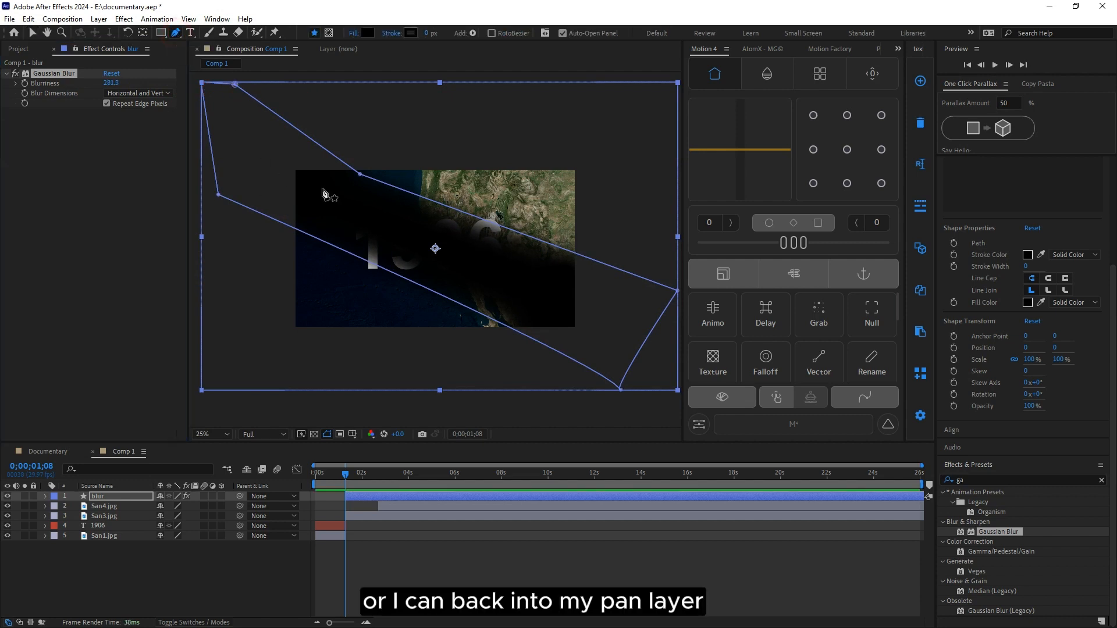
pyautogui.moveTo(360, 176); pyautogui.dragTo(362, 170)
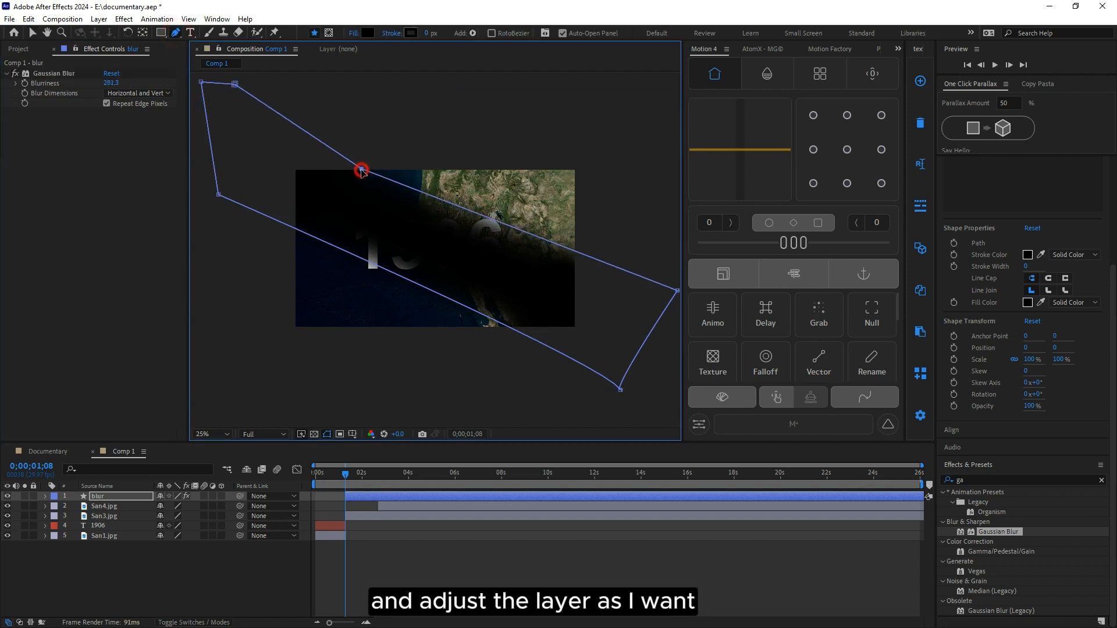
pyautogui.moveTo(218, 195); pyautogui.dragTo(210, 196)
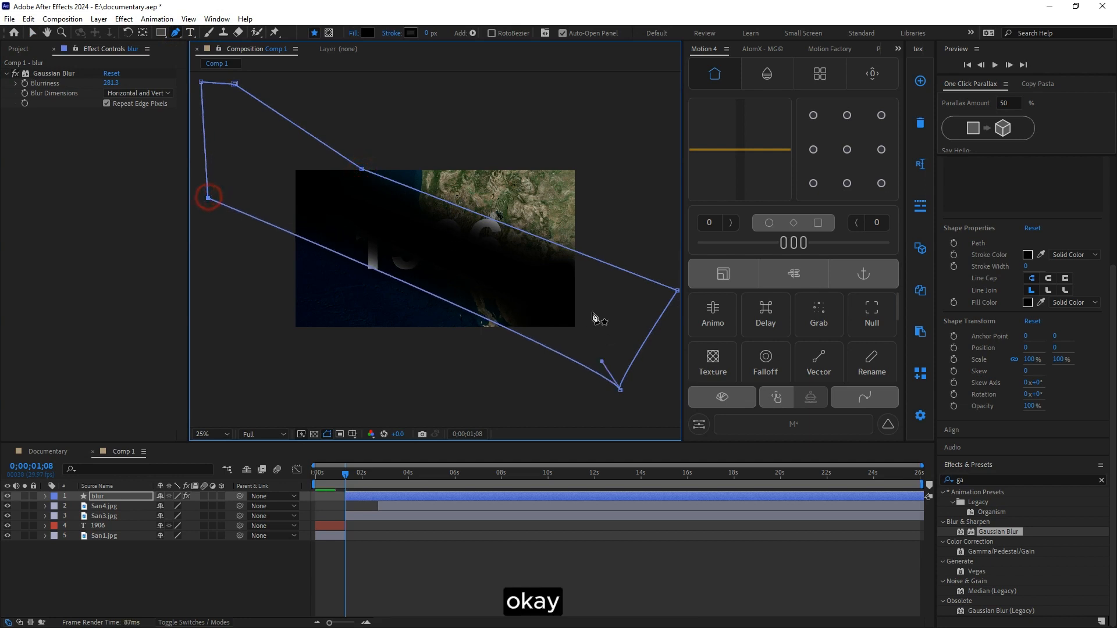
pyautogui.moveTo(111, 83); pyautogui.dragTo(258, 81)
pyautogui.press('v')
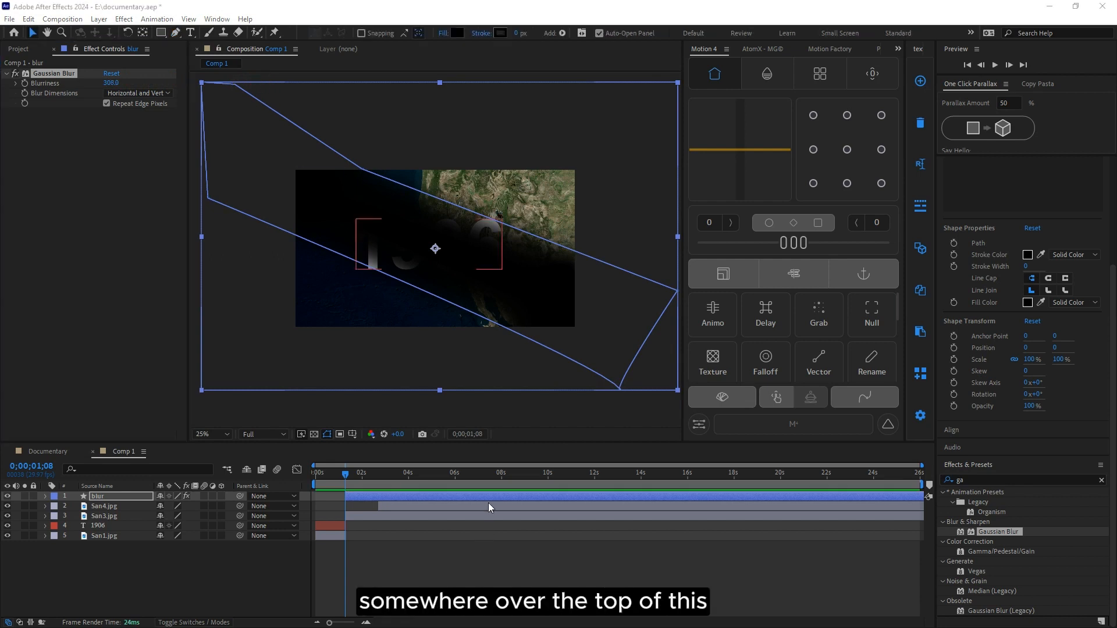
# Step: Split the blur layer at 0;00;02;07 and delete the part after the cut
pyautogui.moveTo(345, 480); pyautogui.dragTo(367, 491)
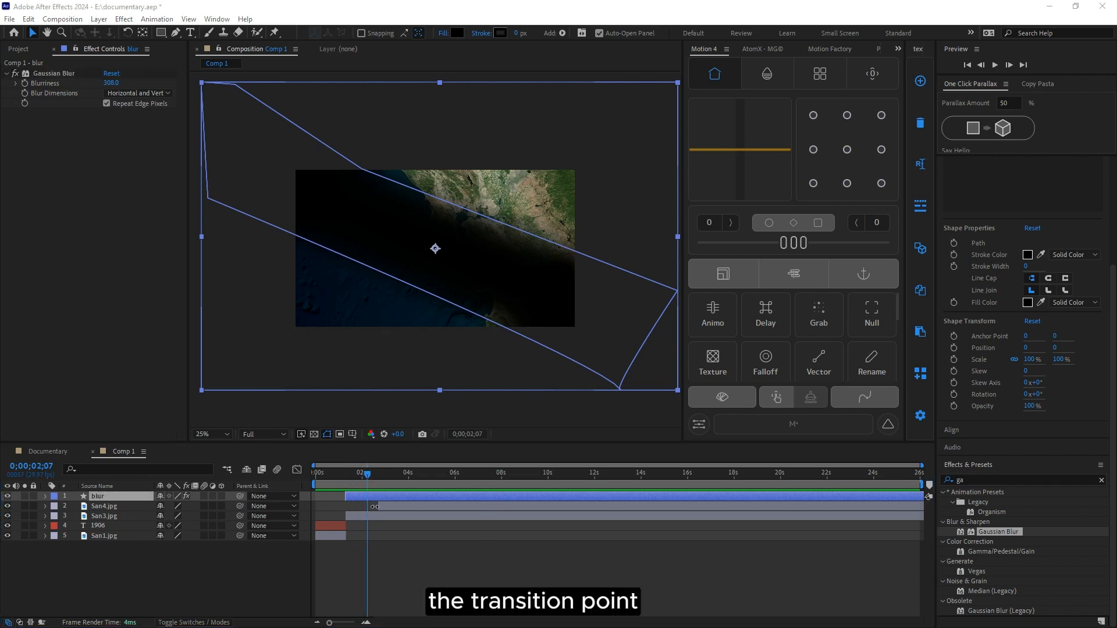
pyautogui.click(373, 502)
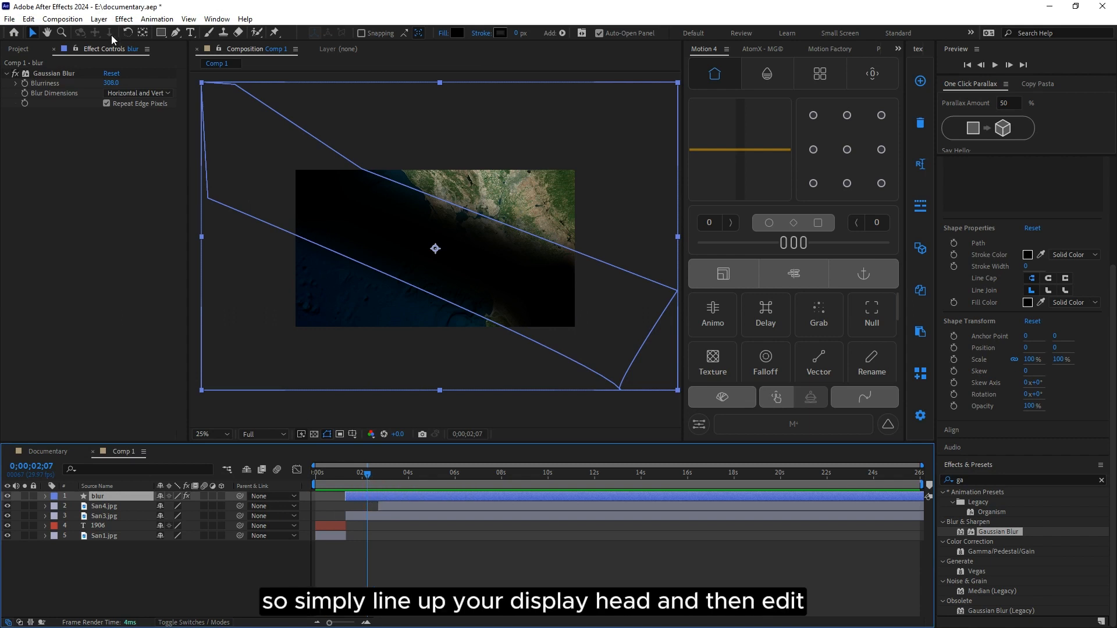
pyautogui.click(28, 19)
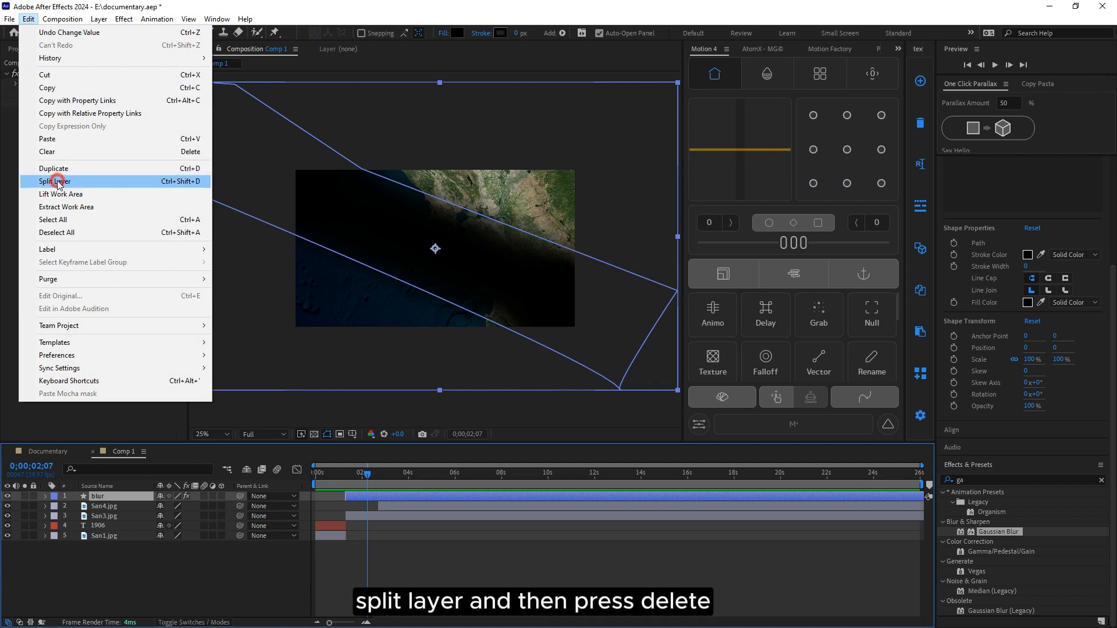
pyautogui.click(56, 181)
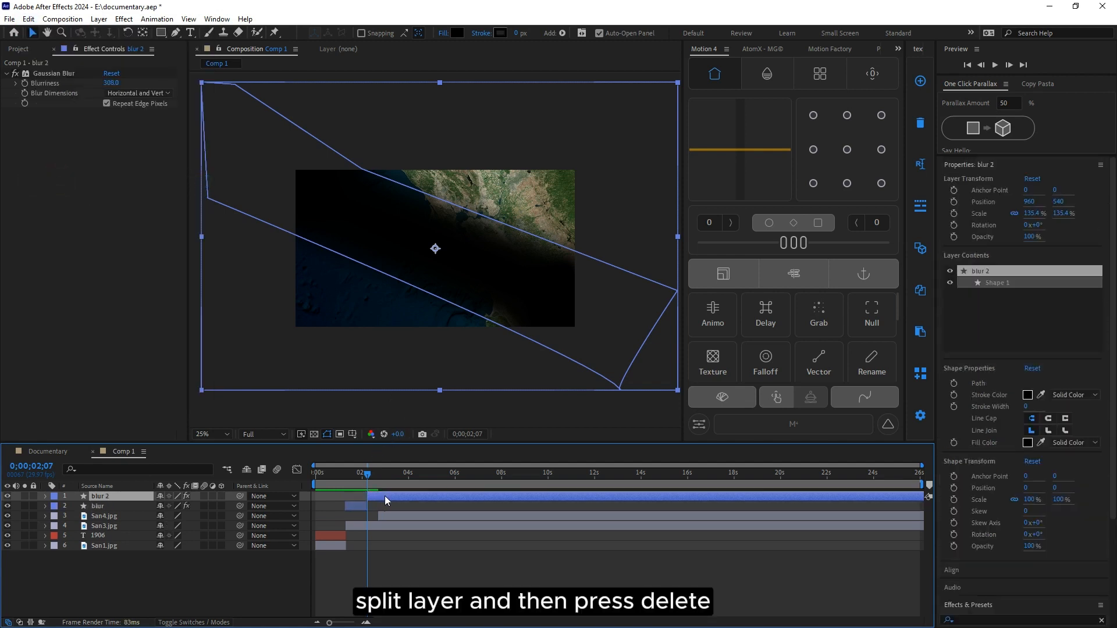
pyautogui.press('Delete')
# Step: Shift the blur layer slightly earlier and keyframe its Position at 0;00;01;03, outside the frame's upper right at about 1868, -344
pyautogui.moveTo(356, 482); pyautogui.dragTo(341, 486)
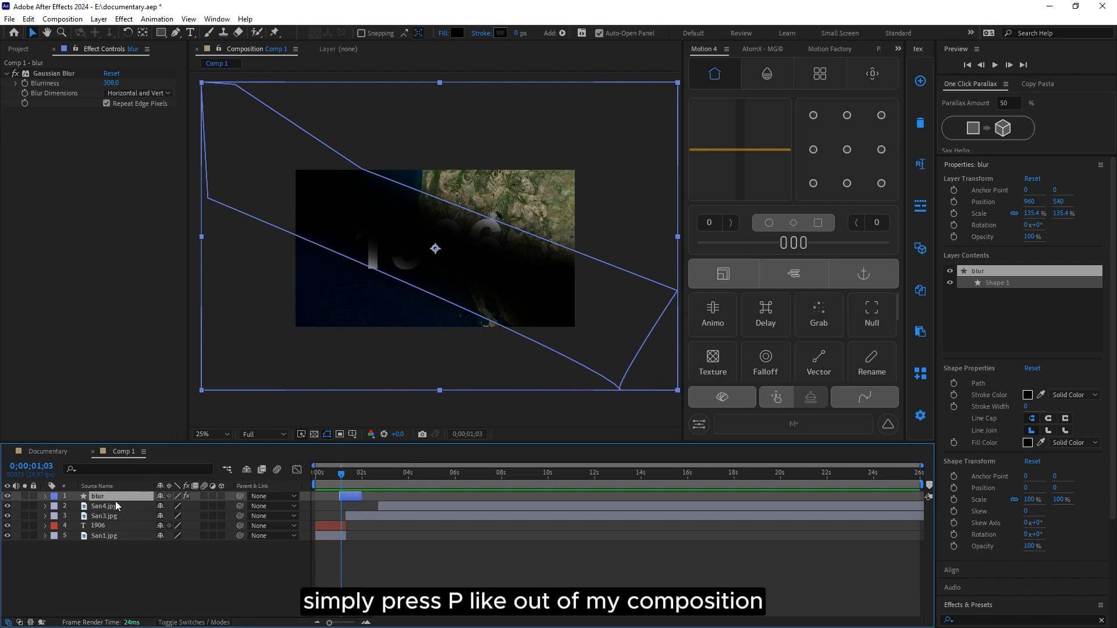
pyautogui.press('p')
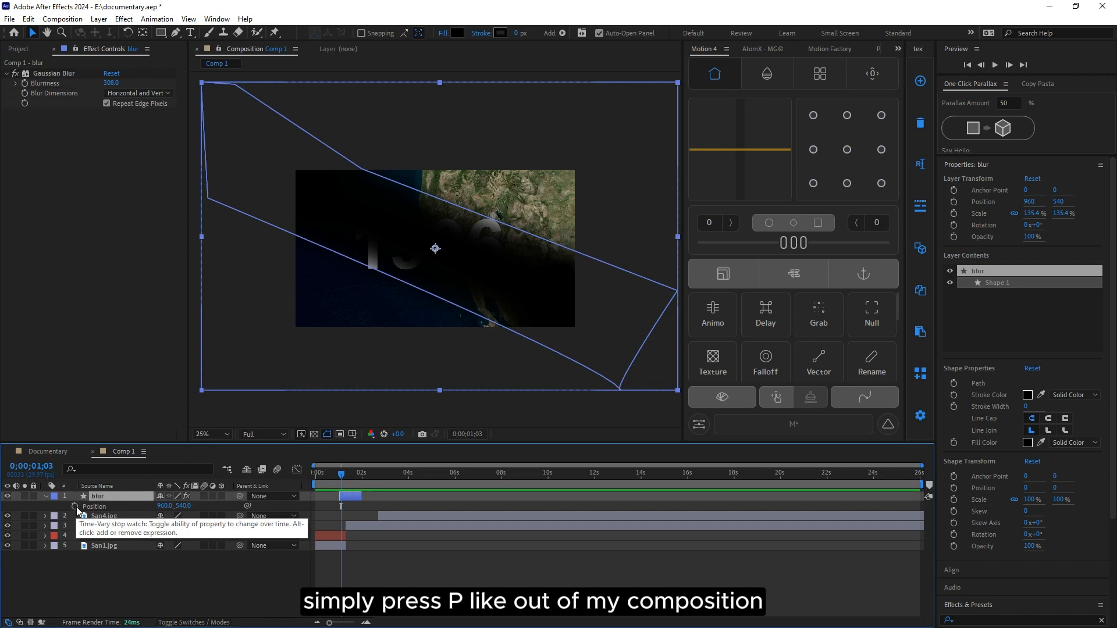
pyautogui.click(75, 507)
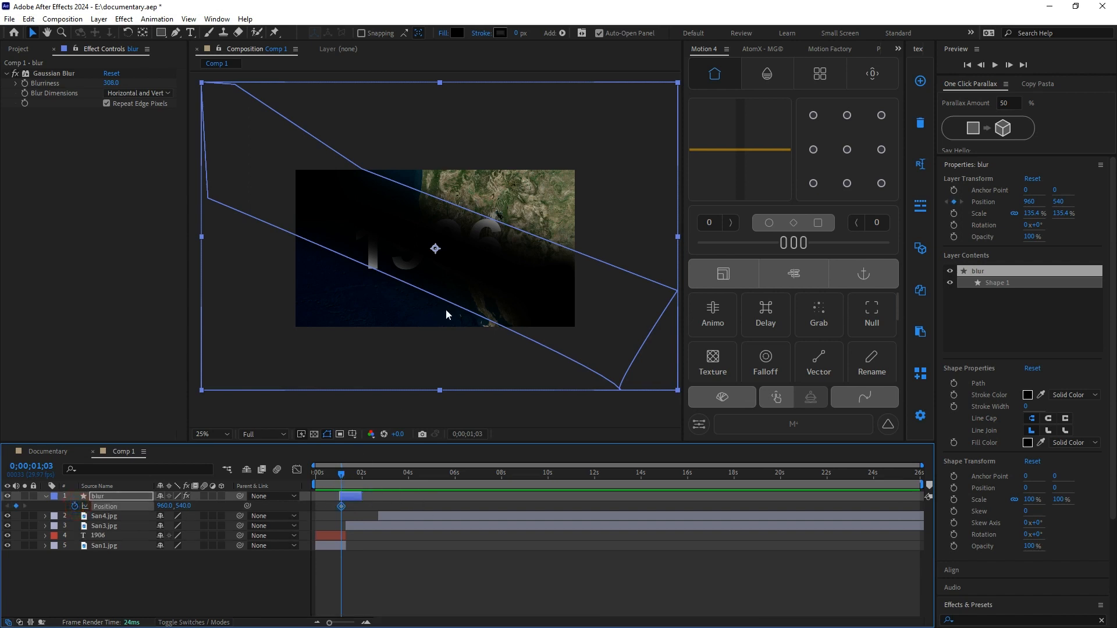
pyautogui.click(496, 269)
pyautogui.moveTo(496, 269); pyautogui.dragTo(611, 151)
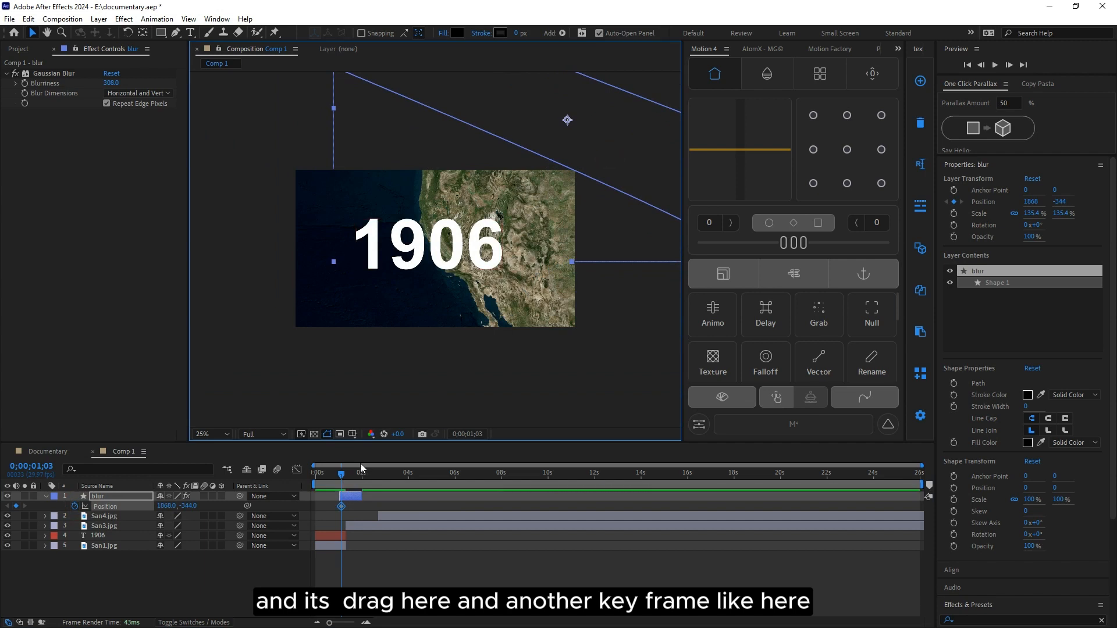
# Step: Keyframe the blur layer's Position at 0;00;01;23, outside the frame's lower left at about 88, 1496, and preview the transition
pyautogui.moveTo(341, 478); pyautogui.dragTo(355, 483)
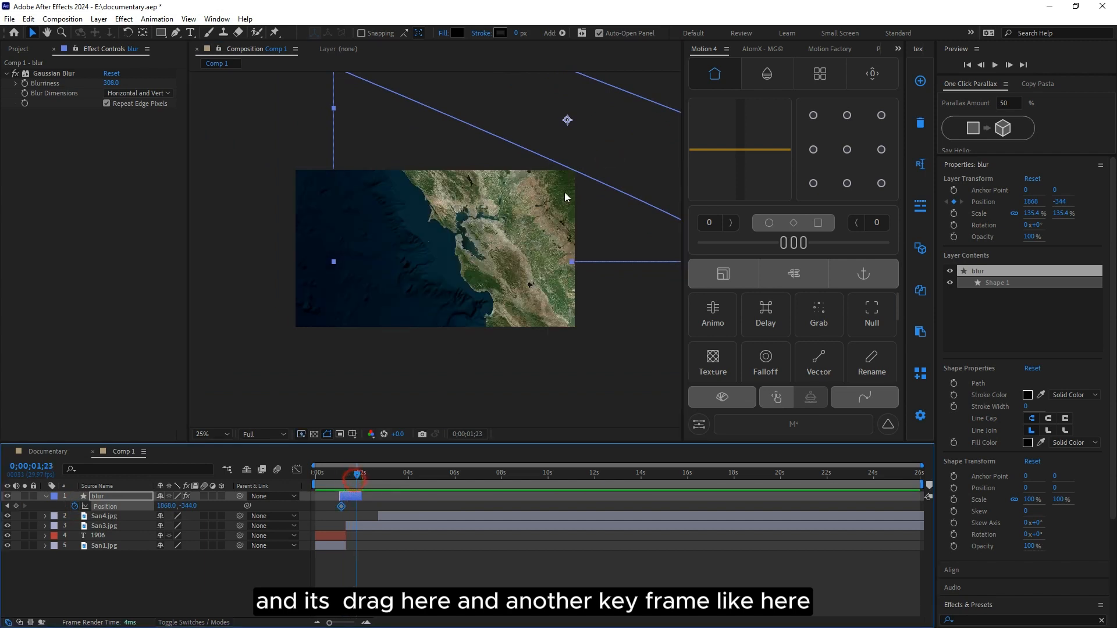
pyautogui.moveTo(589, 151); pyautogui.dragTo(341, 411)
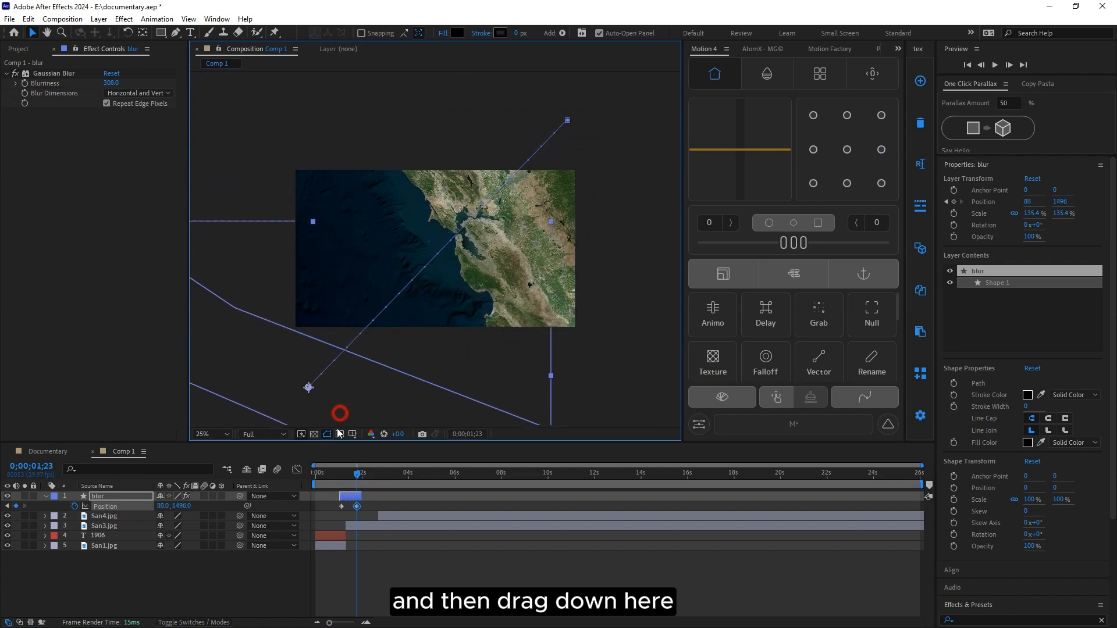
pyautogui.click(339, 483)
pyautogui.press('space')
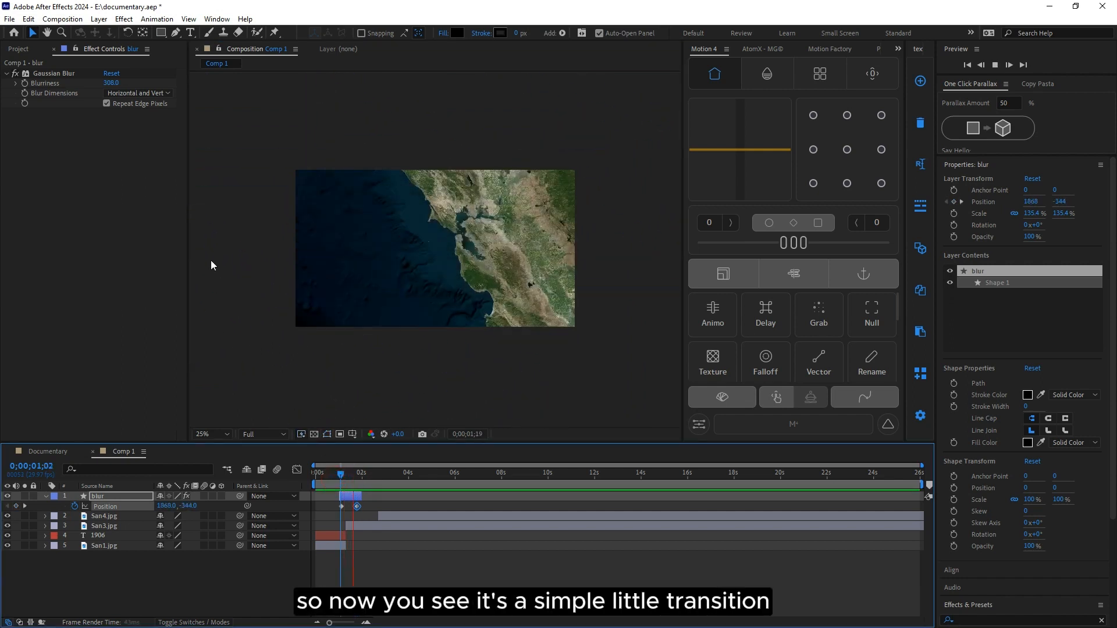
pyautogui.press('space')
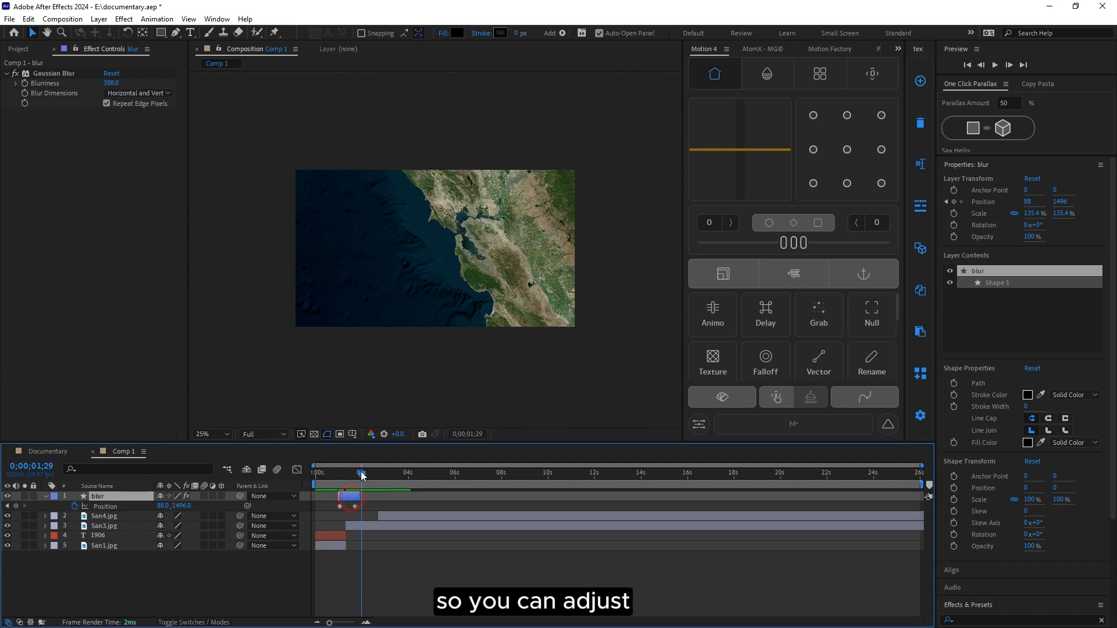
pyautogui.click(343, 484)
pyautogui.moveTo(343, 484); pyautogui.dragTo(339, 486)
pyautogui.press('space')
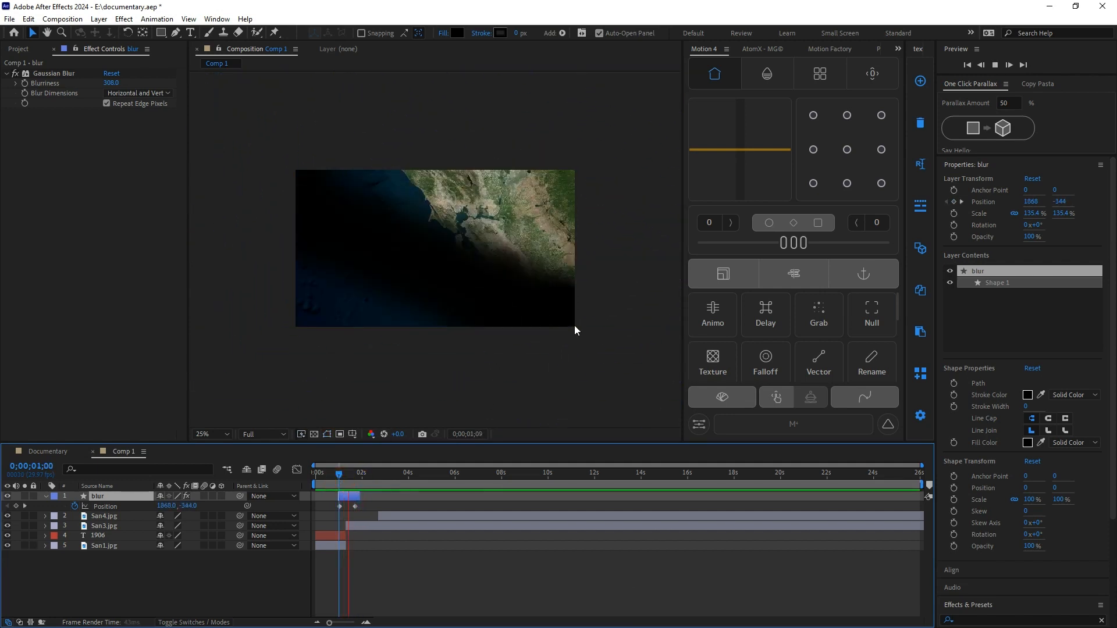
# Step: Speed up the transition by moving the blur layer's end Position keyframe to 0;00;01;21 and its start keyframe slightly later, and preview it
pyautogui.click(342, 481)
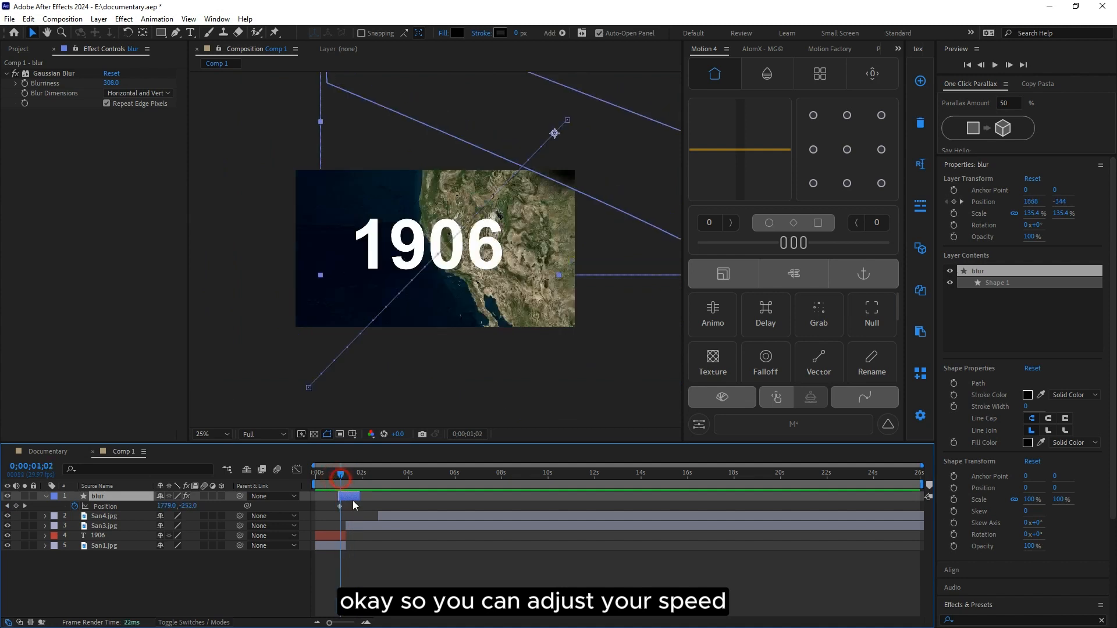
pyautogui.moveTo(355, 507); pyautogui.dragTo(353, 508)
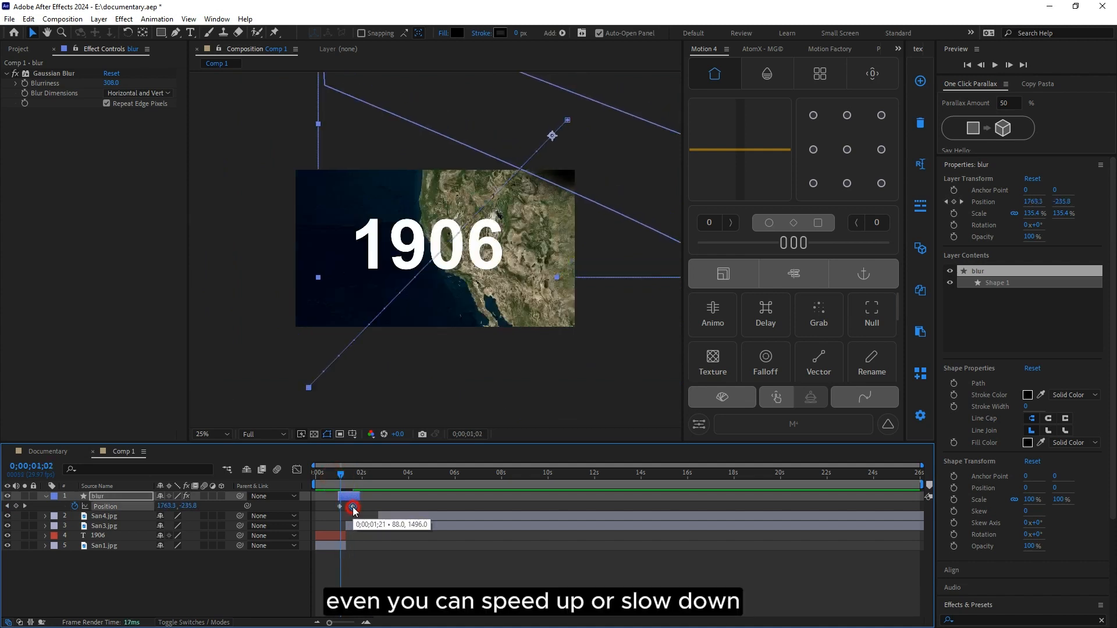
pyautogui.click(341, 508)
pyautogui.click(339, 479)
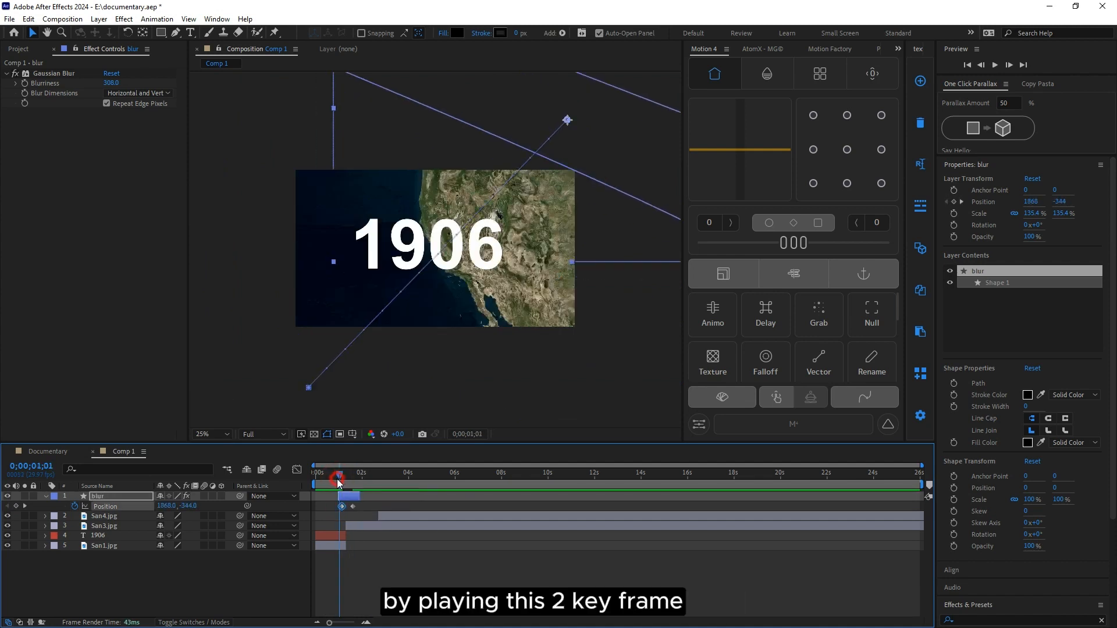
pyautogui.press('space')
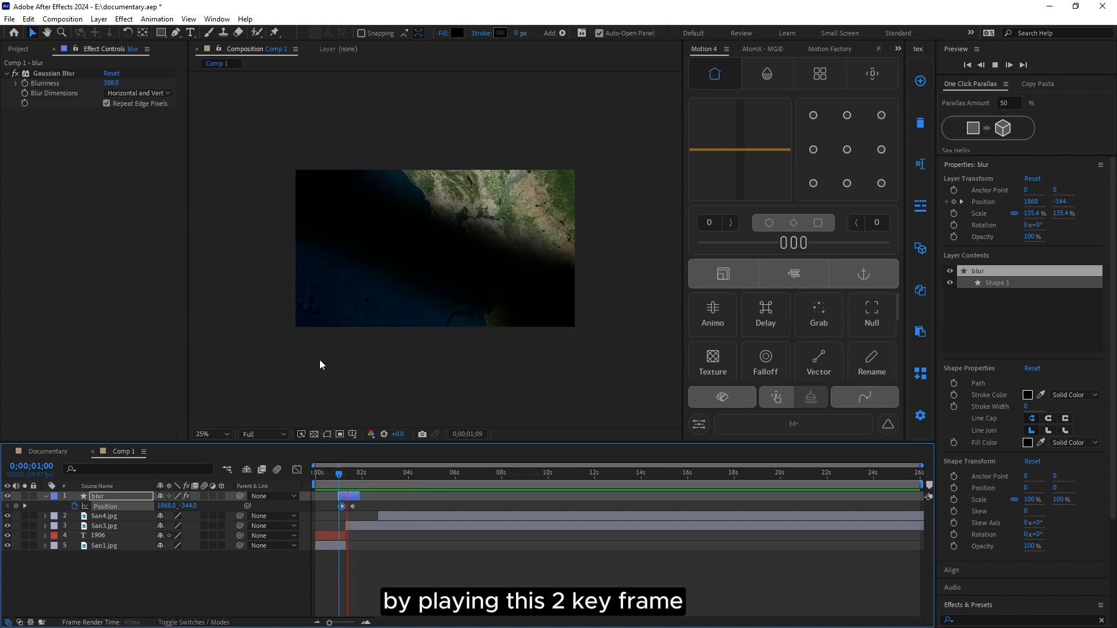
pyautogui.click(341, 480)
pyautogui.click(344, 480)
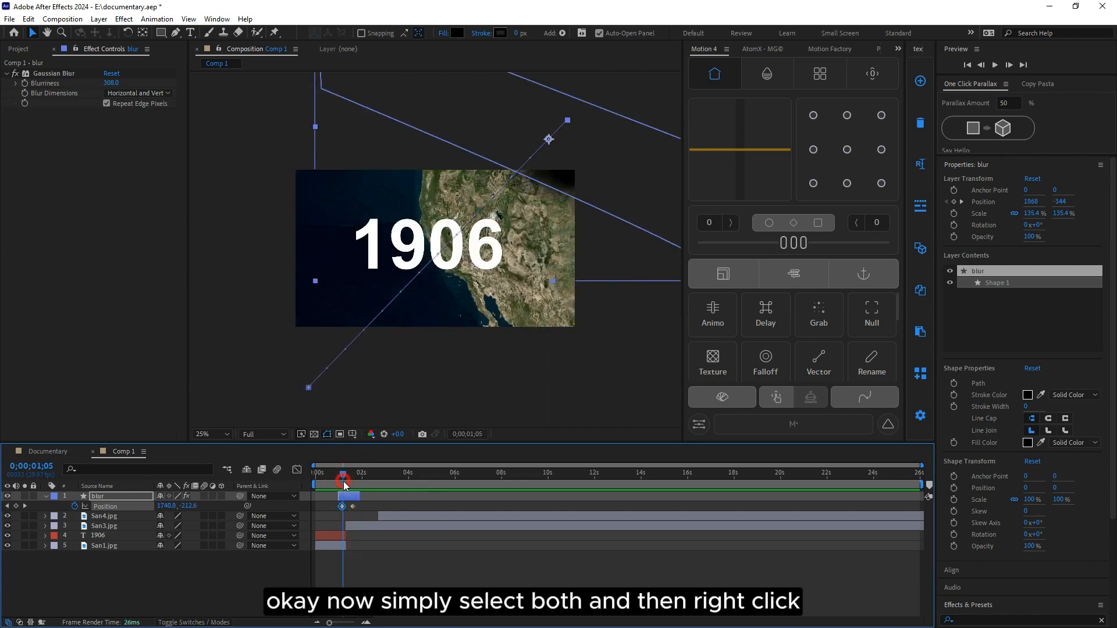
# Step: Apply Easy Ease to both Position keyframes of the blur layer and preview the eased transition
pyautogui.moveTo(361, 512); pyautogui.dragTo(336, 505)
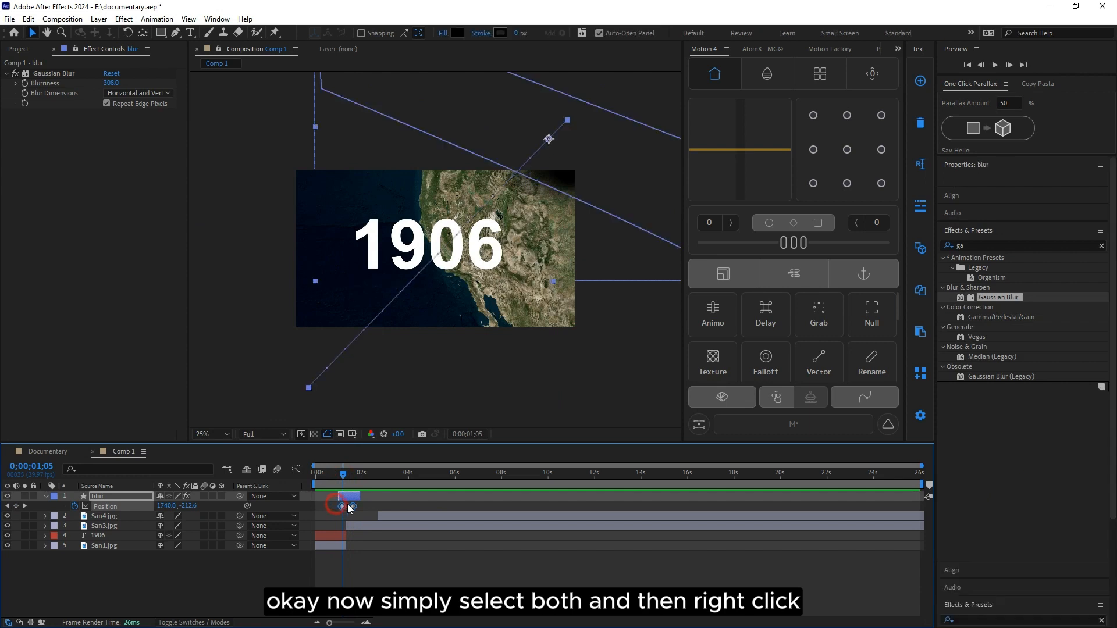
pyautogui.rightClick(351, 505)
pyautogui.moveTo(428, 498)
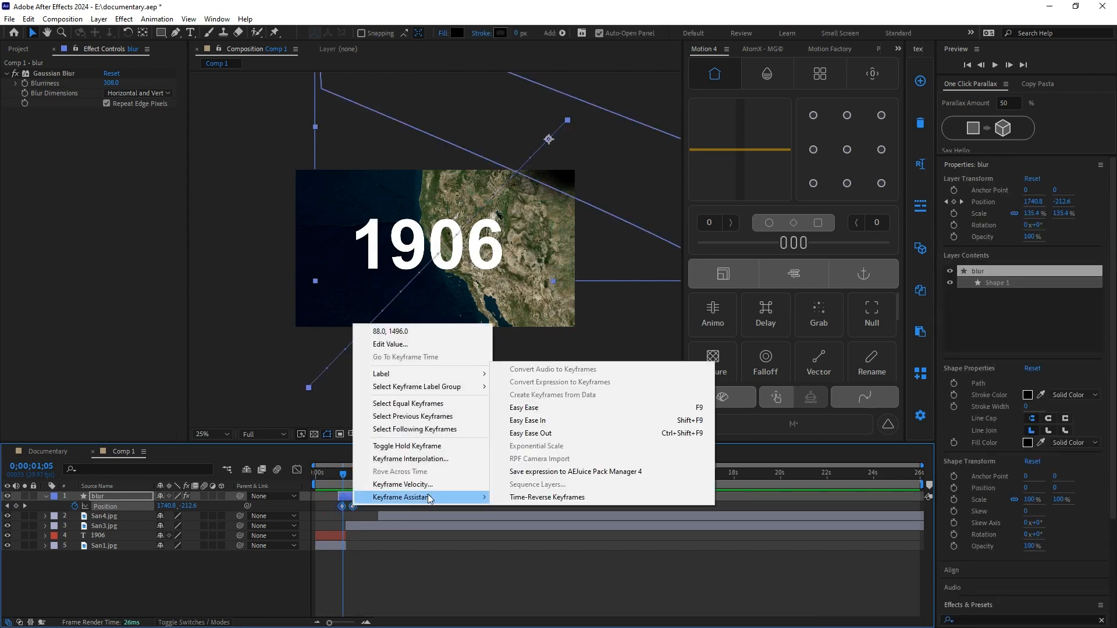
pyautogui.click(531, 409)
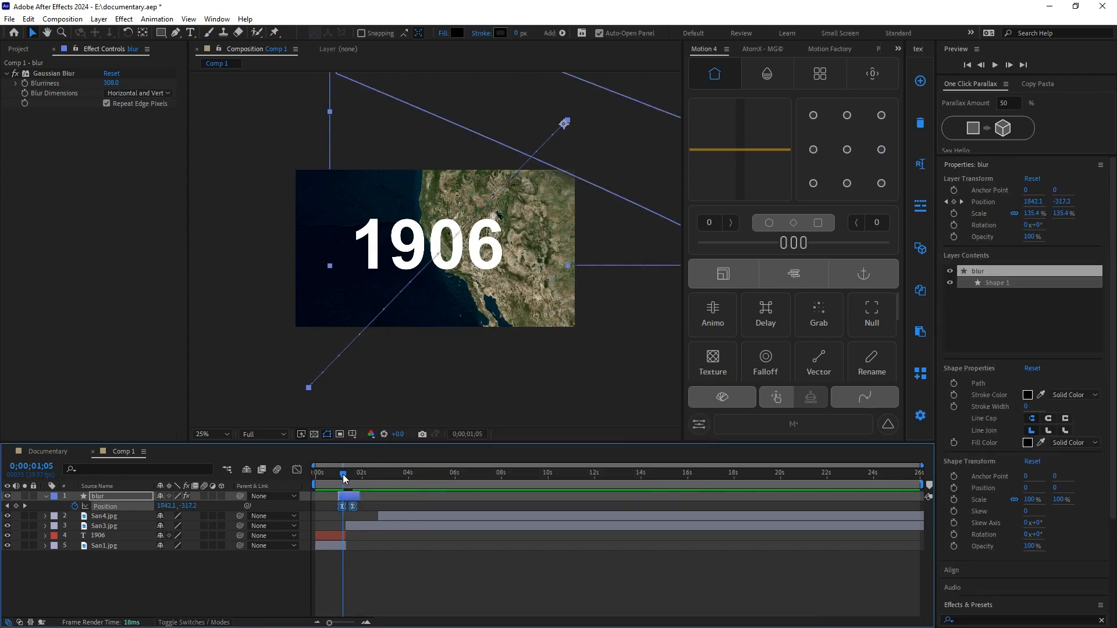
pyautogui.press('space')
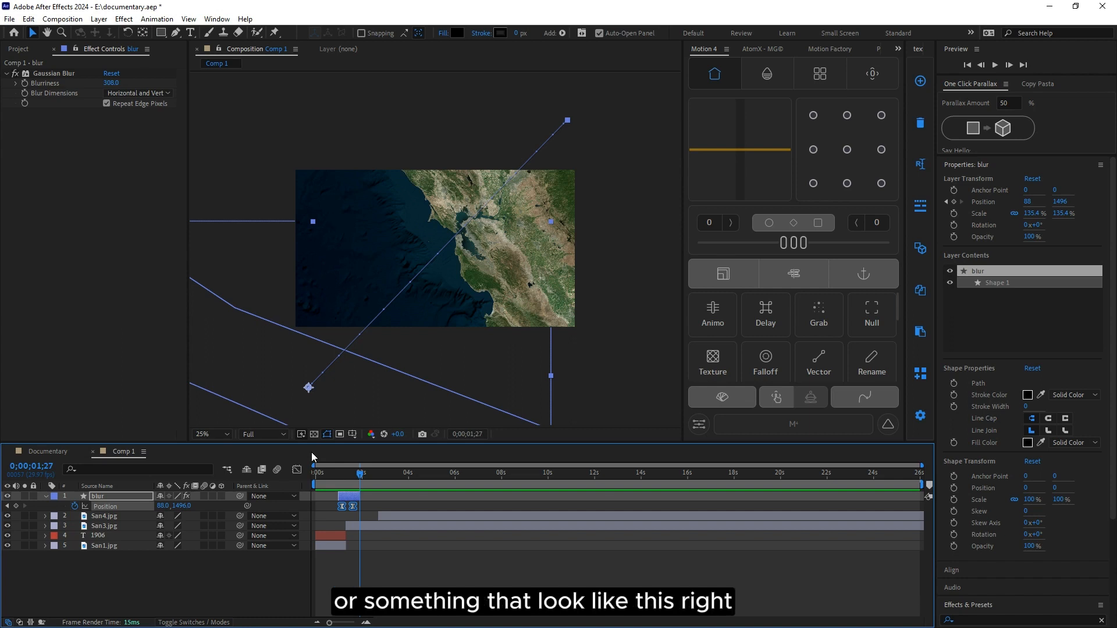
pyautogui.click(339, 476)
pyautogui.click(340, 477)
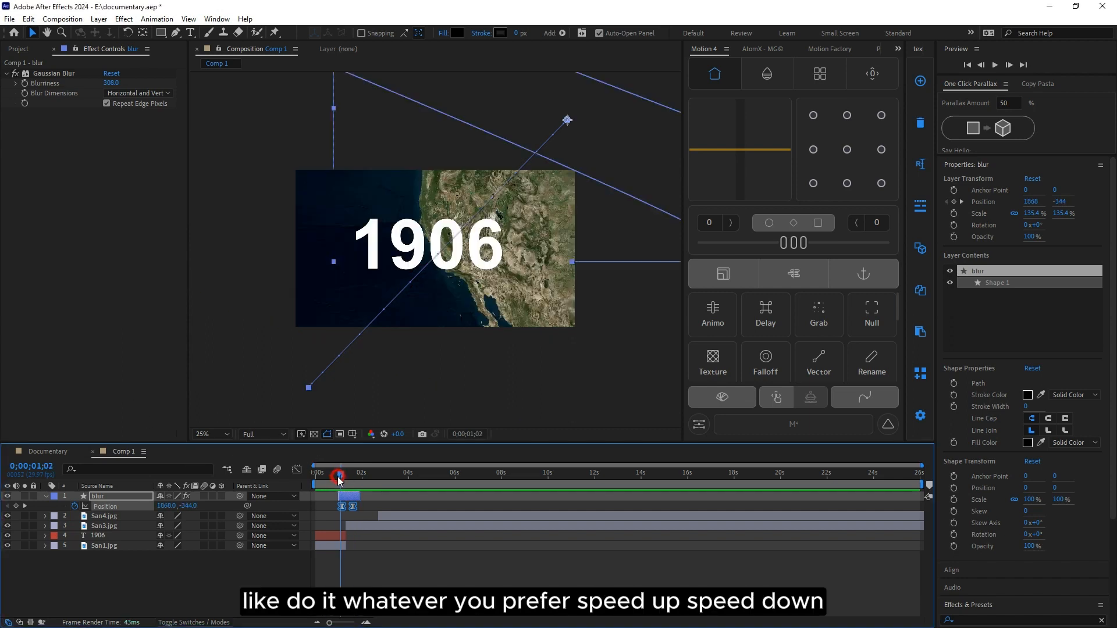
pyautogui.press('space')
pyautogui.press('space')
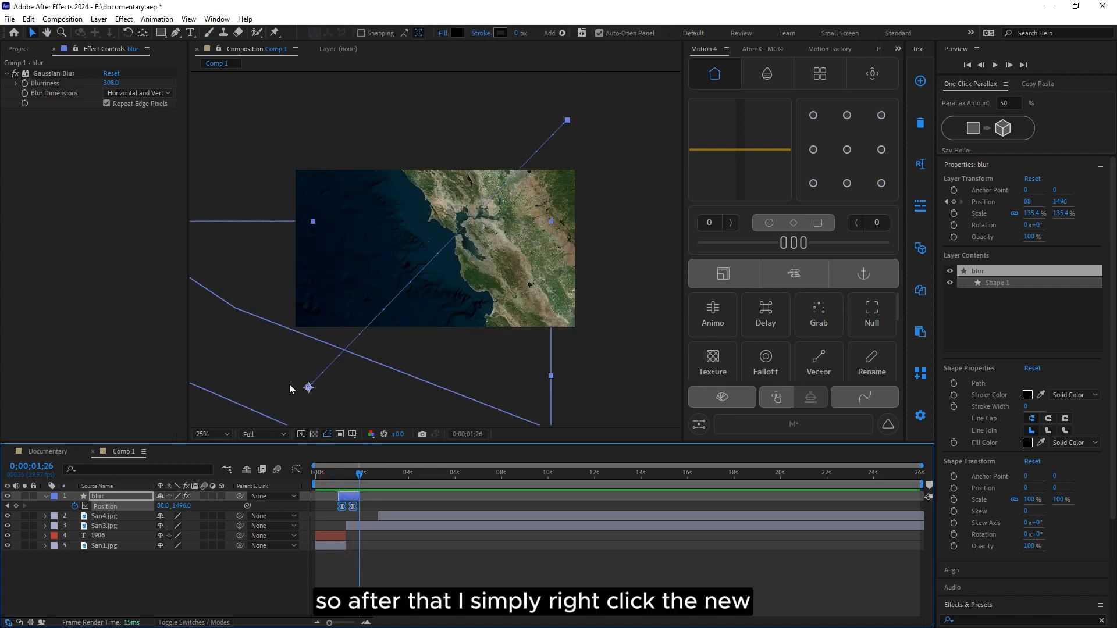
# Step: Add an adjustment layer above the blur layer and apply Gaussian Blur to it
pyautogui.rightClick(136, 590)
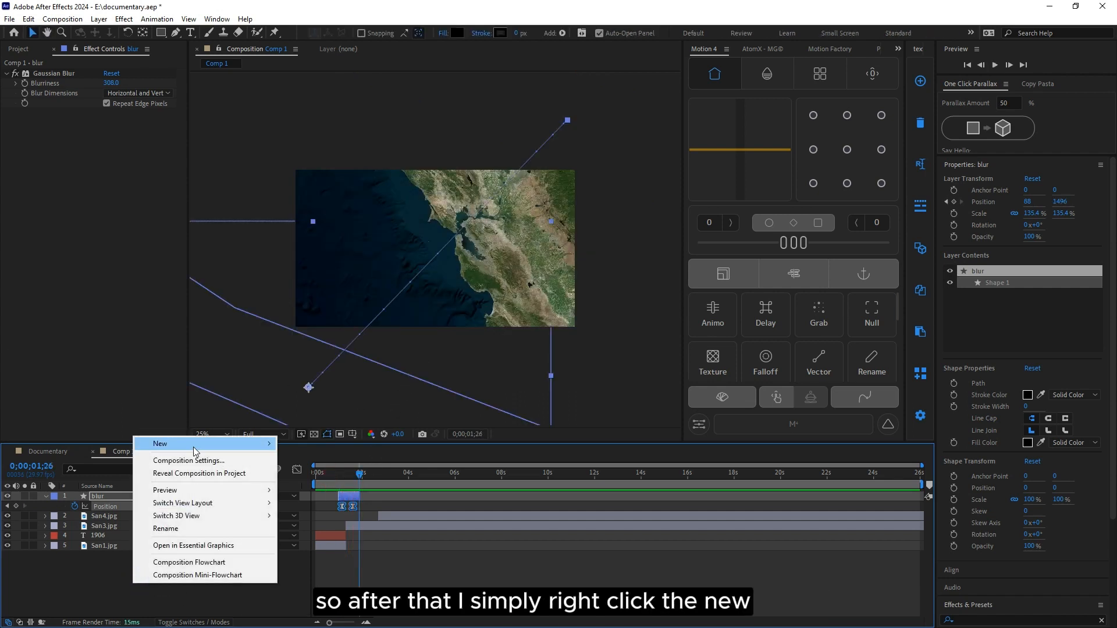
pyautogui.moveTo(196, 450)
pyautogui.click(319, 537)
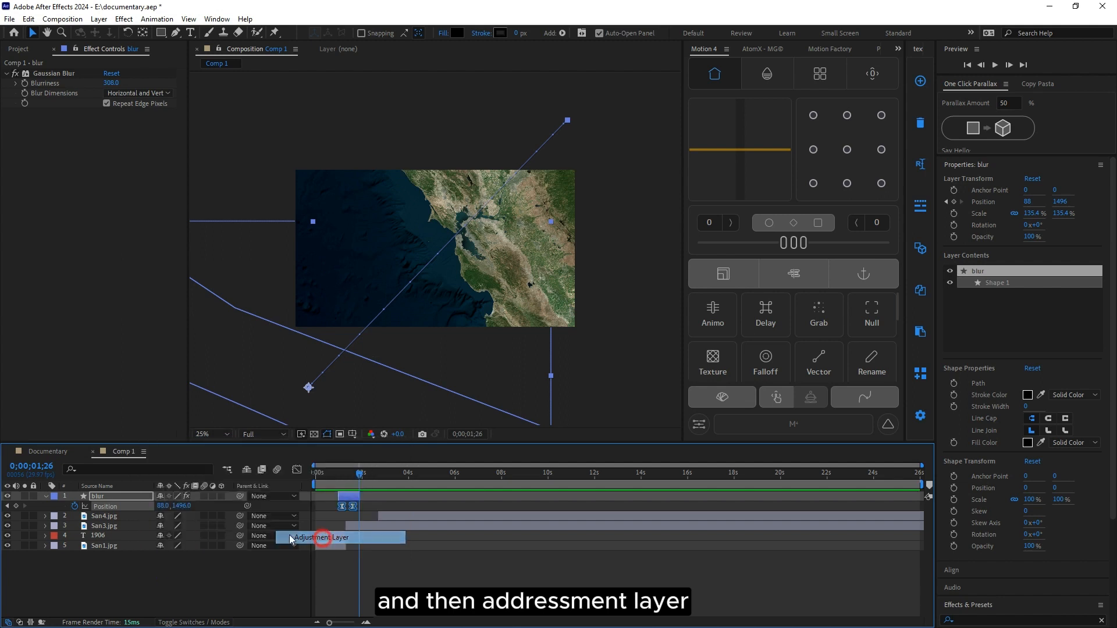
pyautogui.click(114, 498)
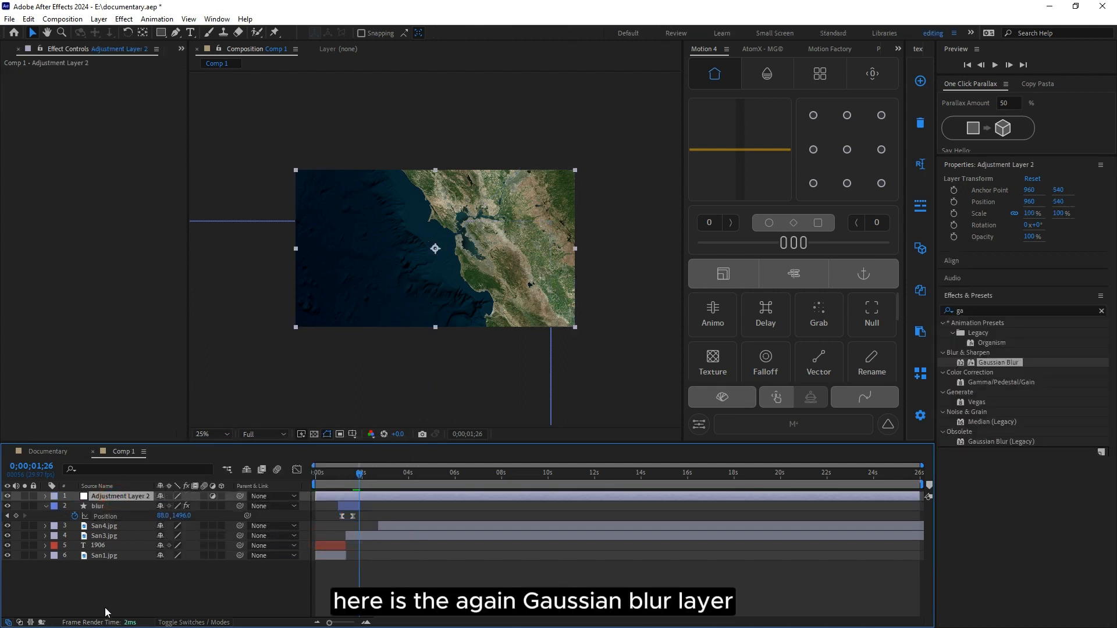
pyautogui.click(105, 594)
pyautogui.click(107, 495)
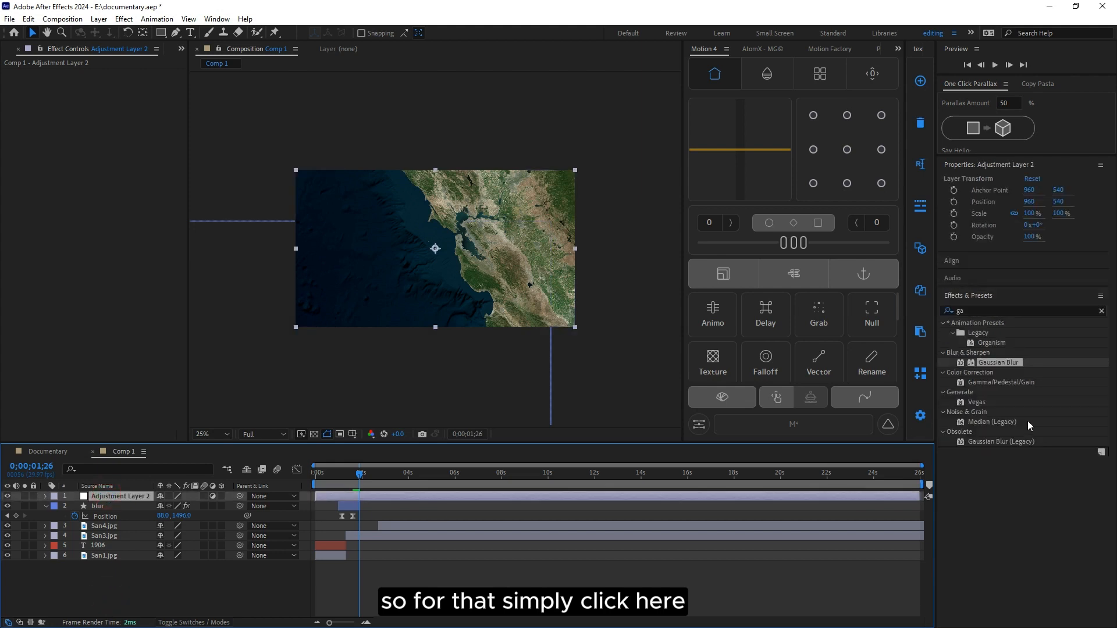
pyautogui.moveTo(962, 377); pyautogui.dragTo(411, 500)
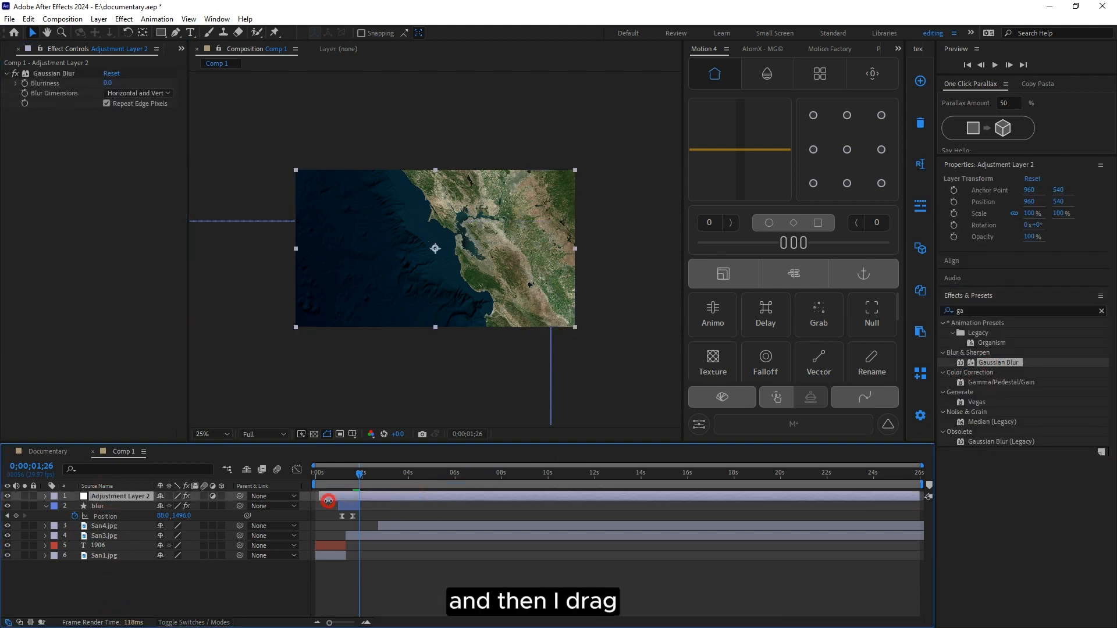
# Step: Trim the adjustment layer's start to the blur layer's start, split it at 0;00;01;26 and delete the part after the cut
pyautogui.moveTo(316, 496); pyautogui.dragTo(338, 496)
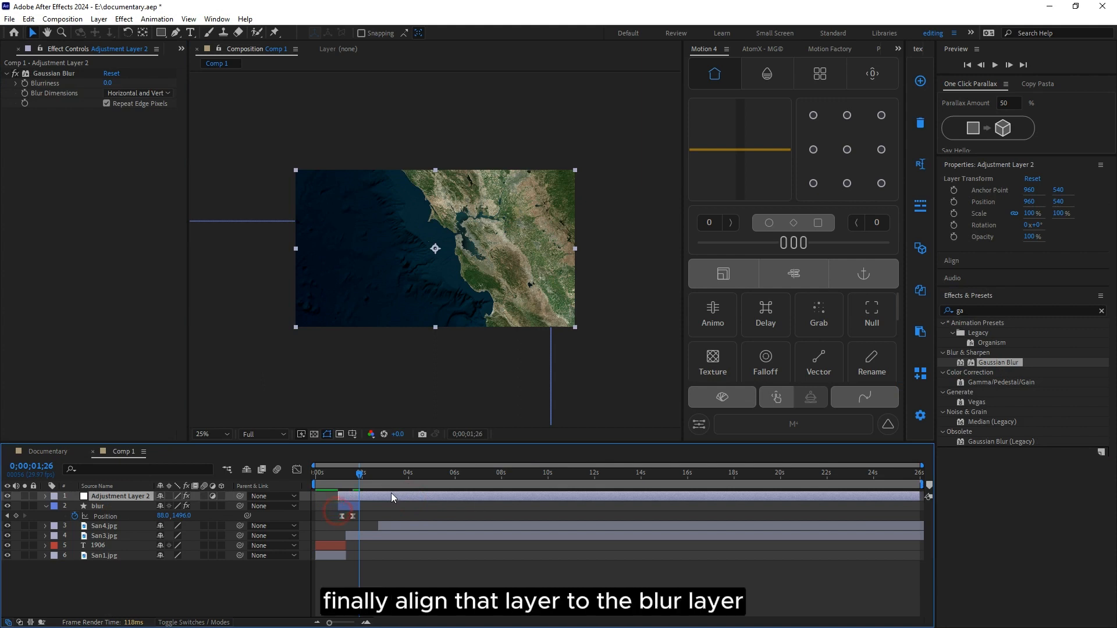
pyautogui.click(350, 506)
pyautogui.click(362, 497)
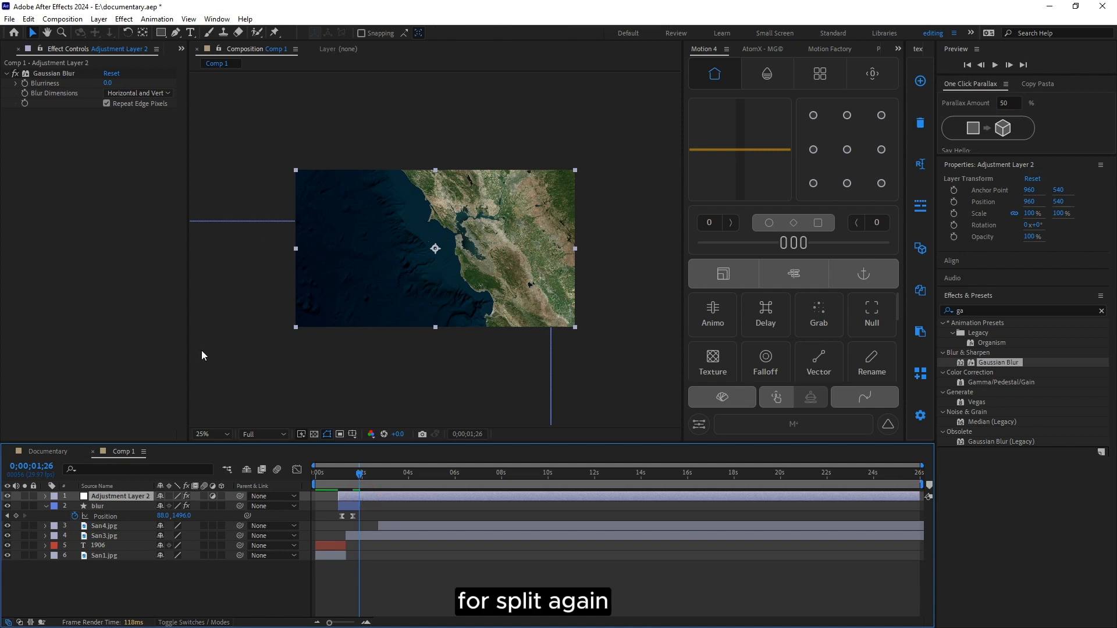
pyautogui.click(28, 19)
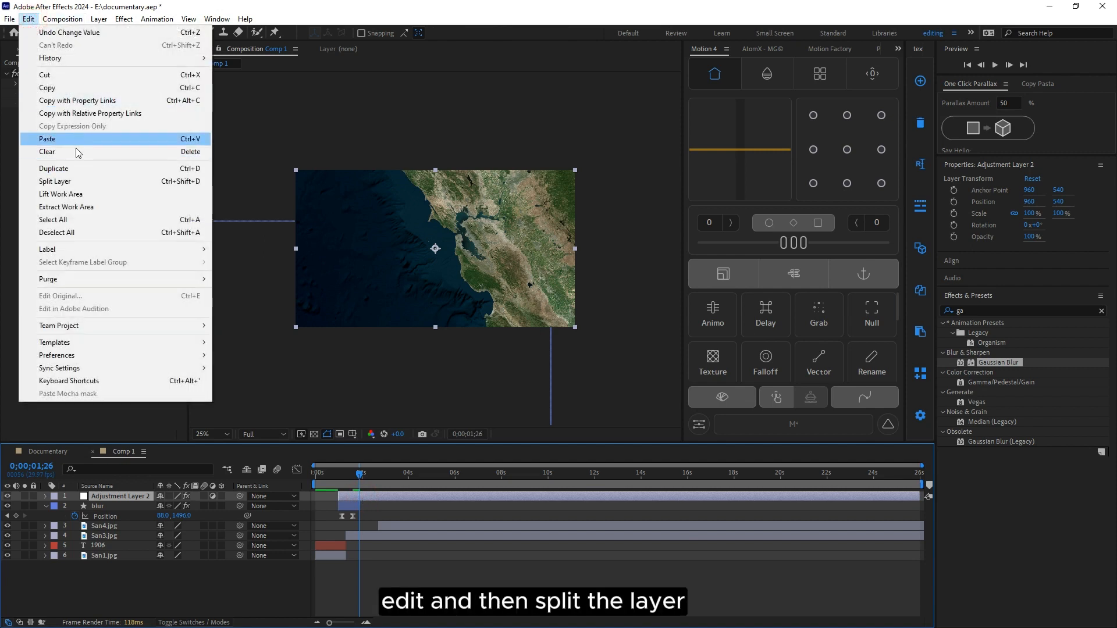
pyautogui.click(75, 181)
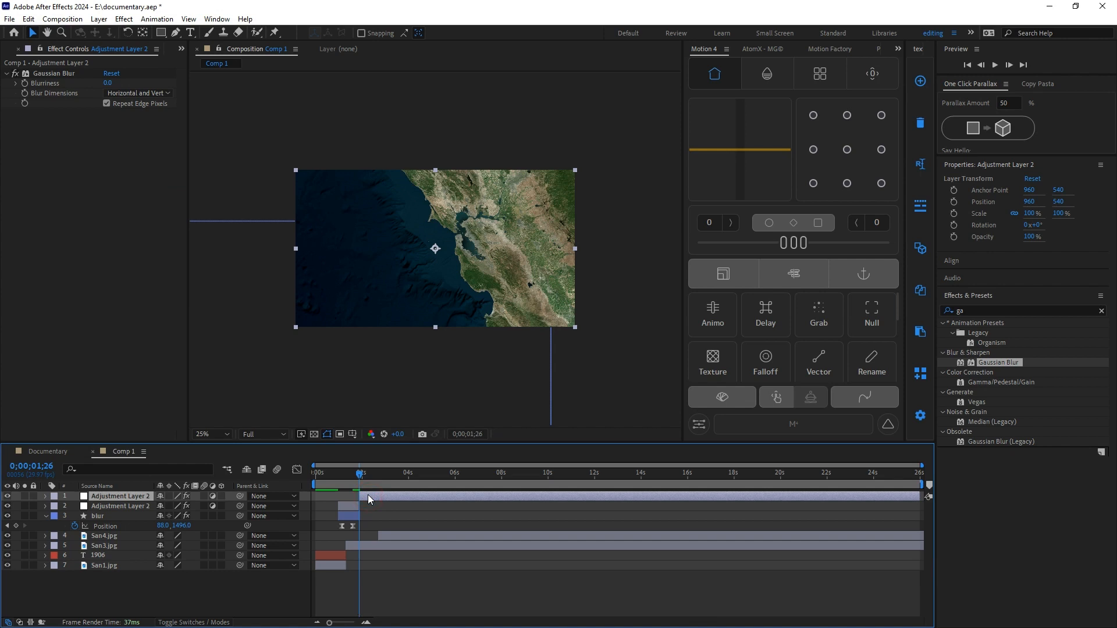
pyautogui.press('Delete')
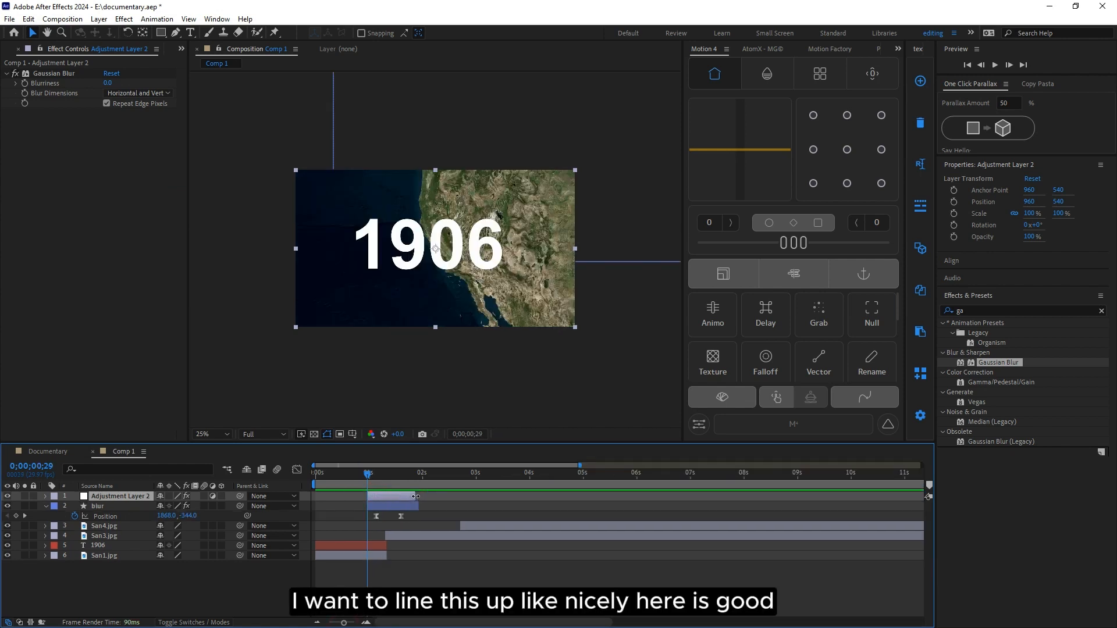
pyautogui.moveTo(418, 496); pyautogui.dragTo(420, 501)
pyautogui.click(393, 498)
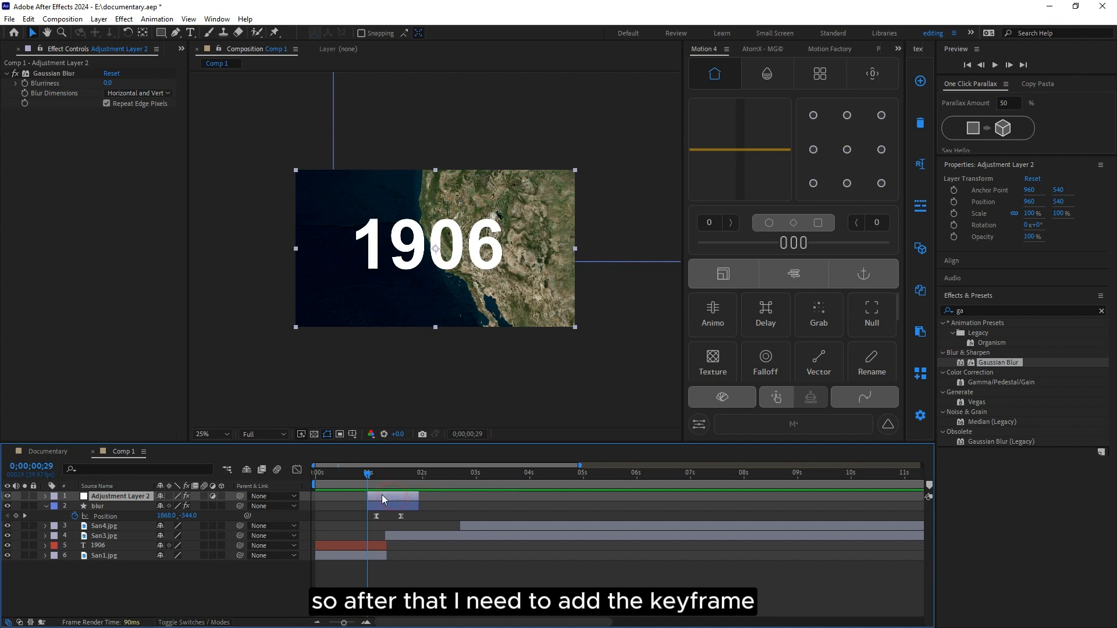
# Step: Keyframe the adjustment layer's Gaussian Blur Blurriness at 0 at both 0;00;00;29 and 0;00;01;27
pyautogui.click(25, 83)
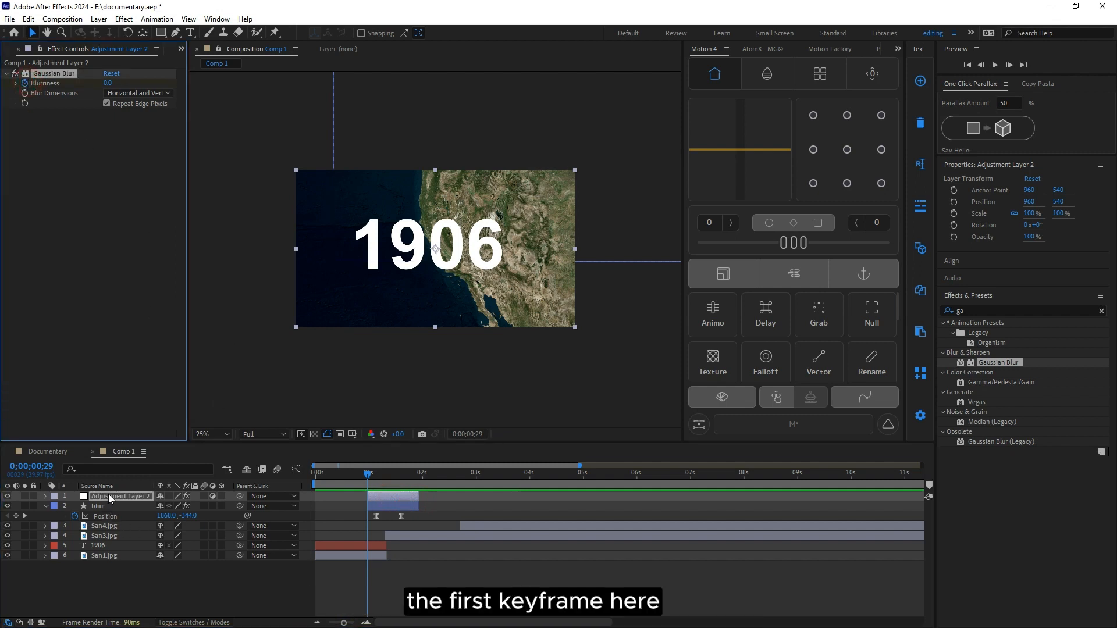
pyautogui.press('u')
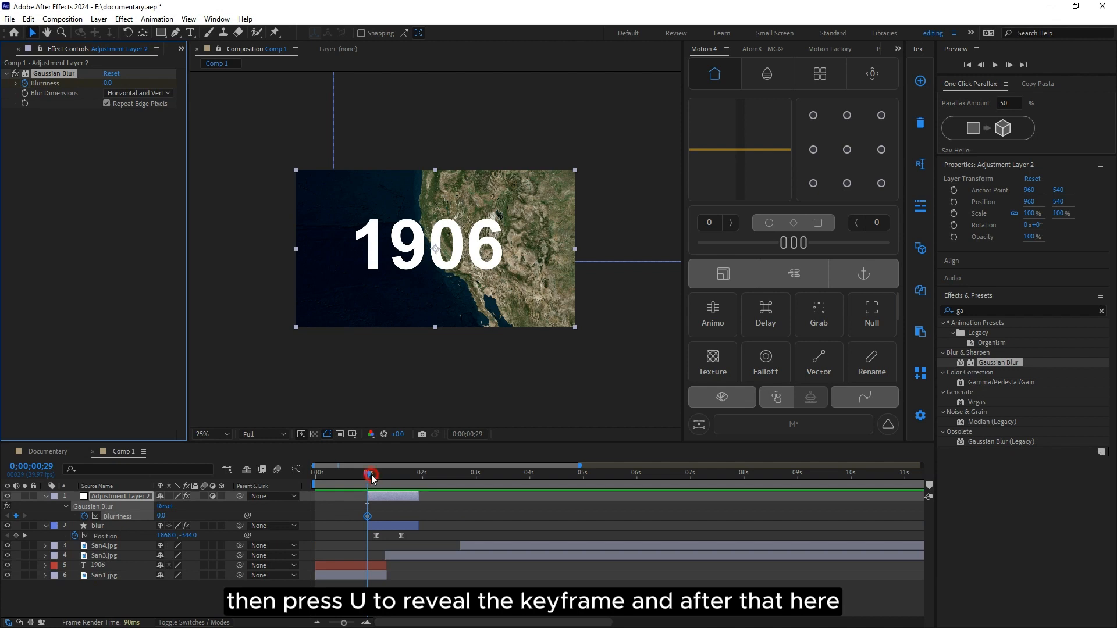
pyautogui.moveTo(372, 478); pyautogui.dragTo(419, 527)
pyautogui.click(107, 83)
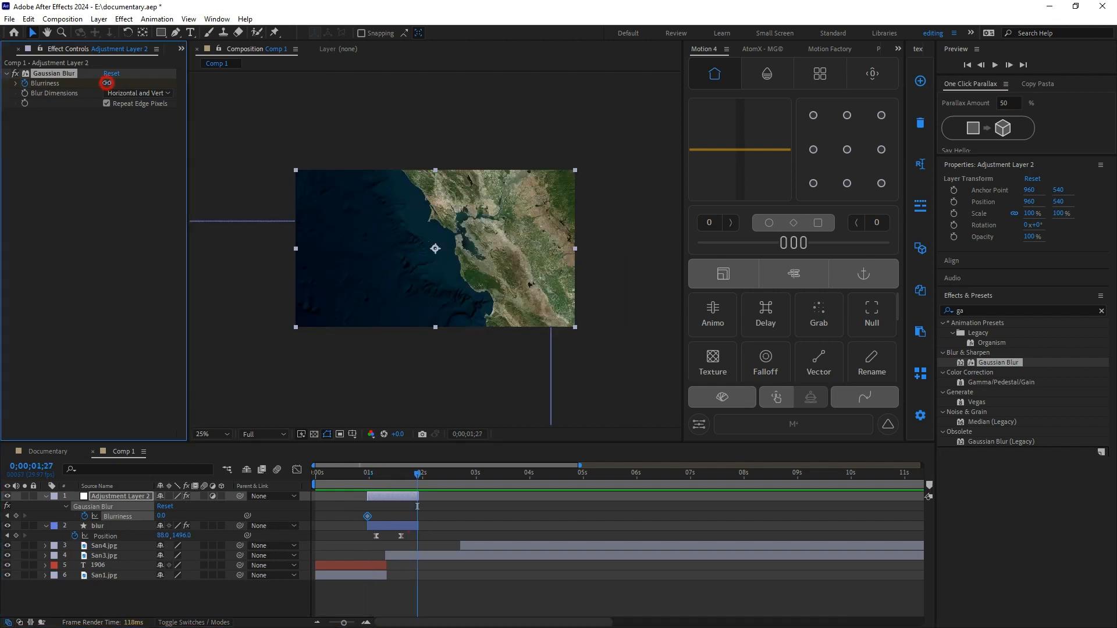
# Step: Keyframe the adjustment layer's Blurriness at about 25 at 0;00;01;12, midway between its two zero keyframes
pyautogui.moveTo(418, 495); pyautogui.dragTo(390, 495)
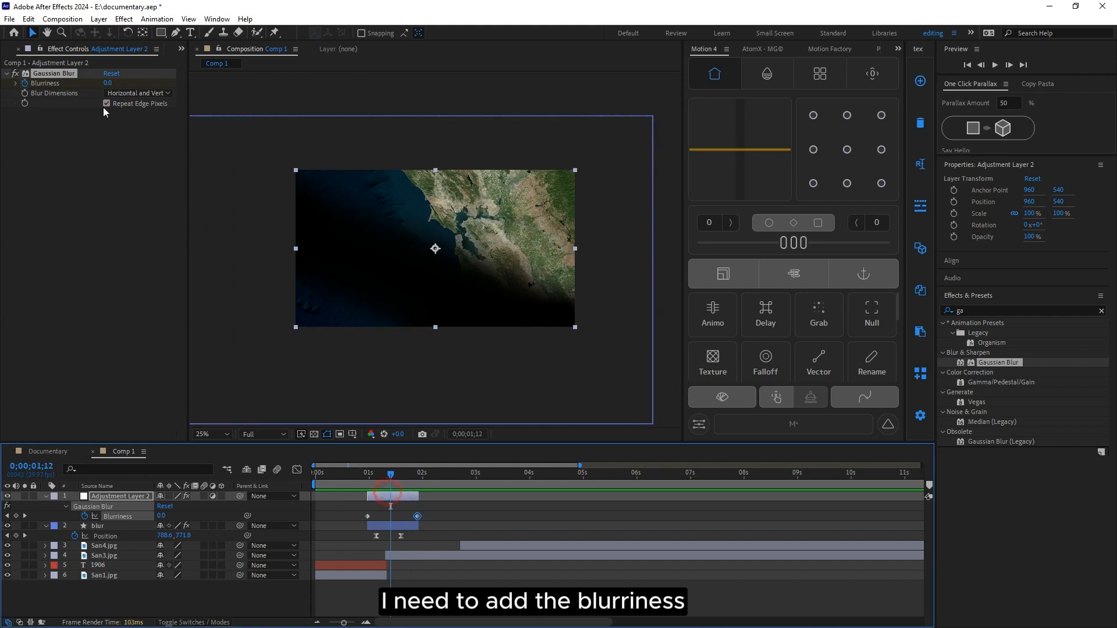
pyautogui.moveTo(107, 83); pyautogui.dragTo(275, 99)
pyautogui.moveTo(390, 475); pyautogui.dragTo(361, 476)
pyautogui.click(335, 615)
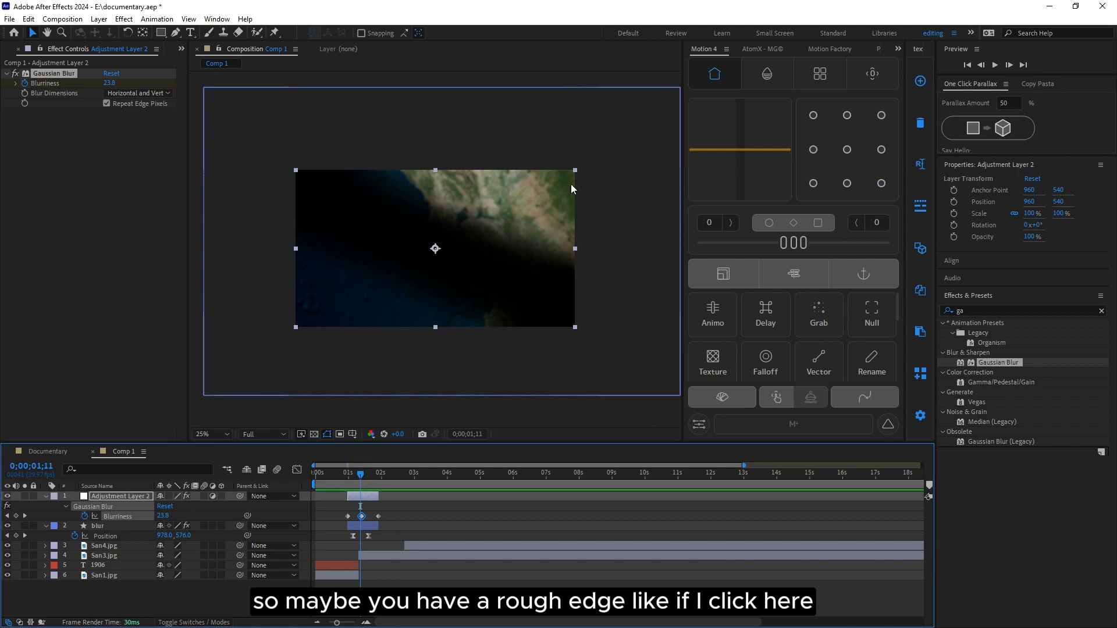
# Step: Compare the adjustment layer's blur without and with Repeat Edge Pixels, leave the option on, and preview the transition
pyautogui.click(107, 103)
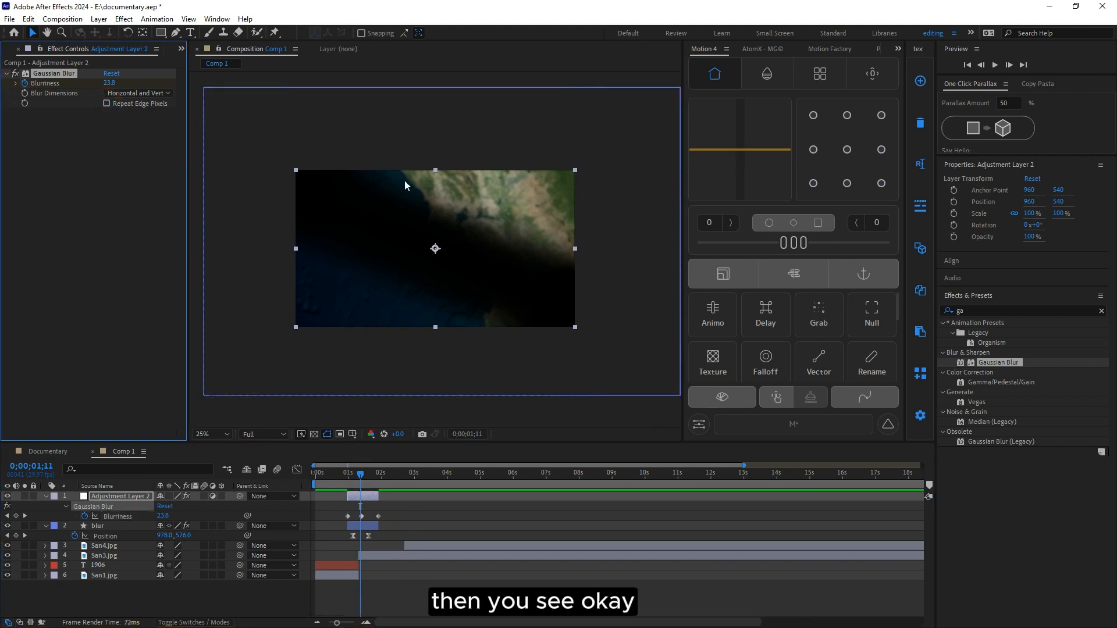
pyautogui.click(106, 103)
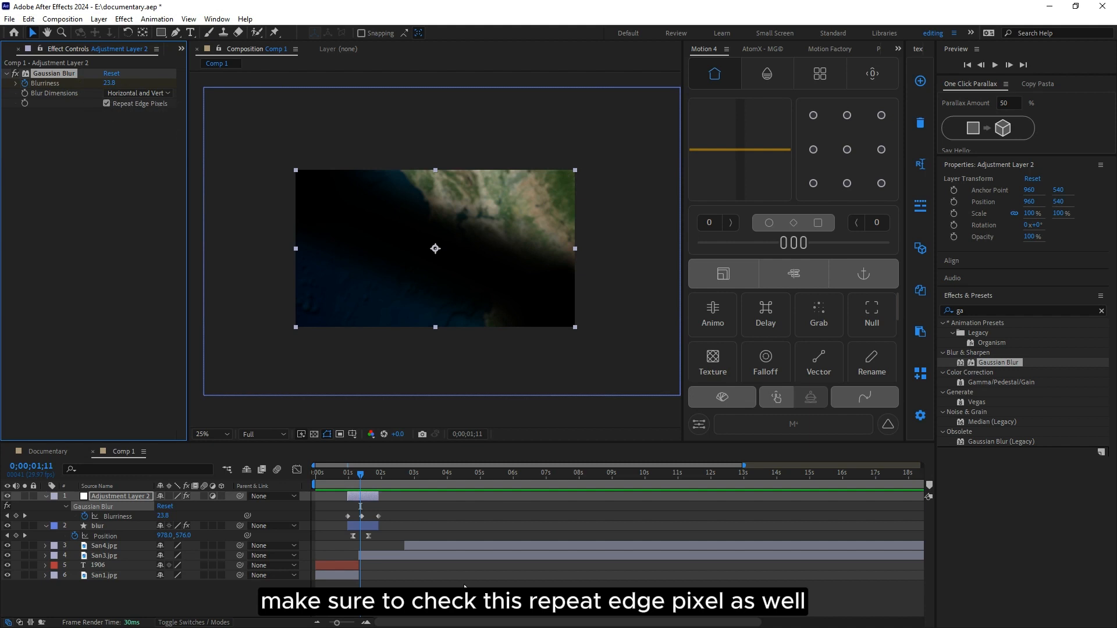
pyautogui.press('space')
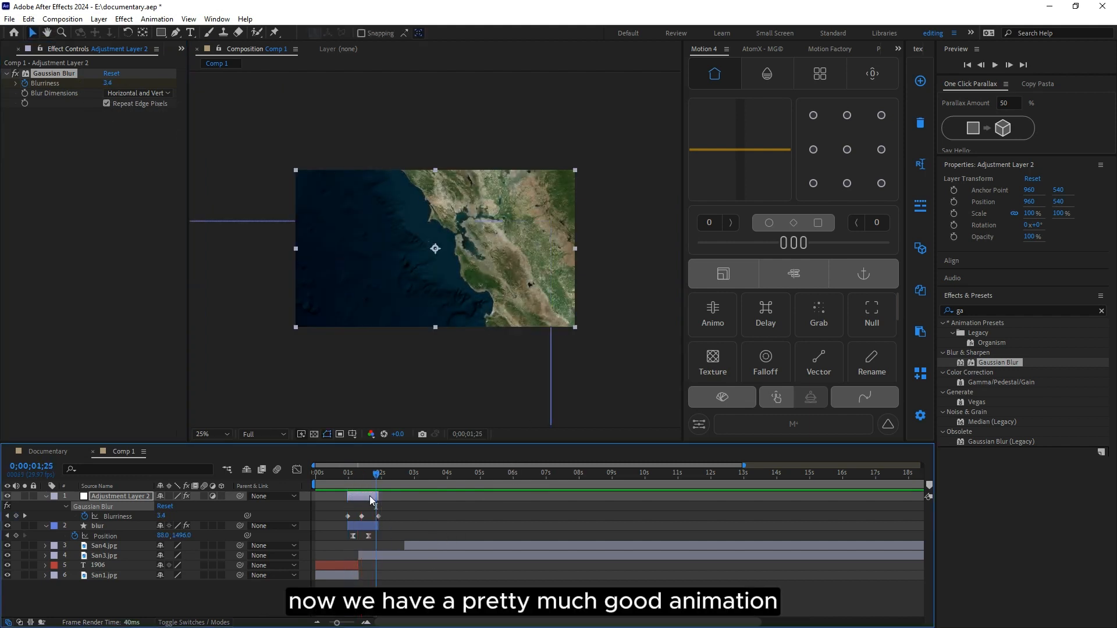
# Step: Adjust the timing of the adjustment layer's outer Blurriness keyframes and apply Easy Ease to all three keyframes
pyautogui.moveTo(377, 480); pyautogui.dragTo(357, 480)
pyautogui.click(349, 516)
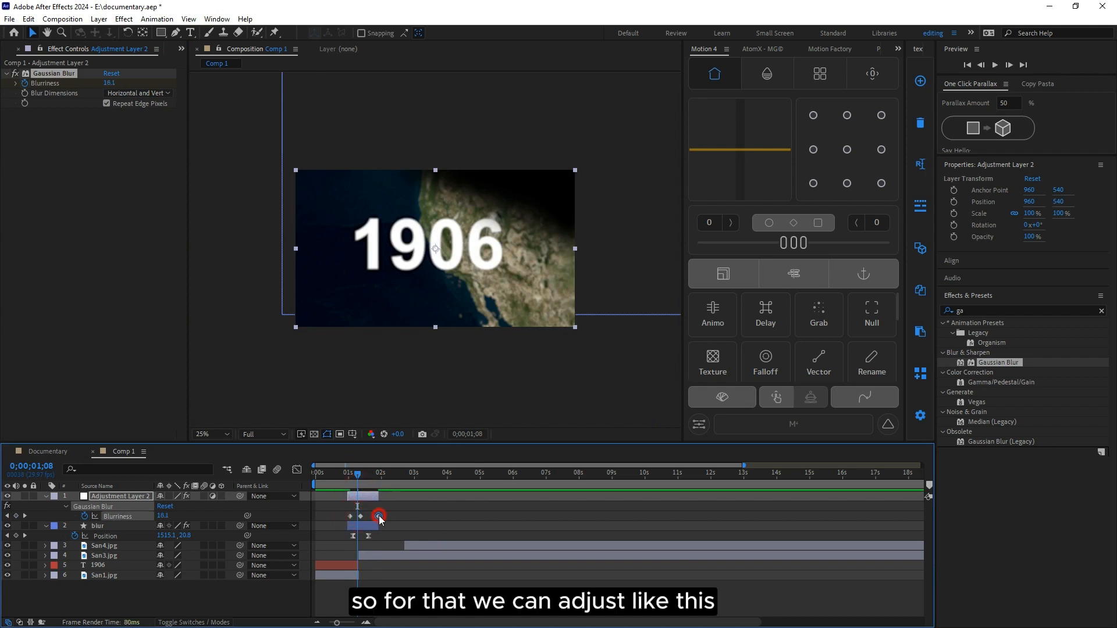
pyautogui.moveTo(378, 516); pyautogui.dragTo(385, 518)
pyautogui.click(337, 517)
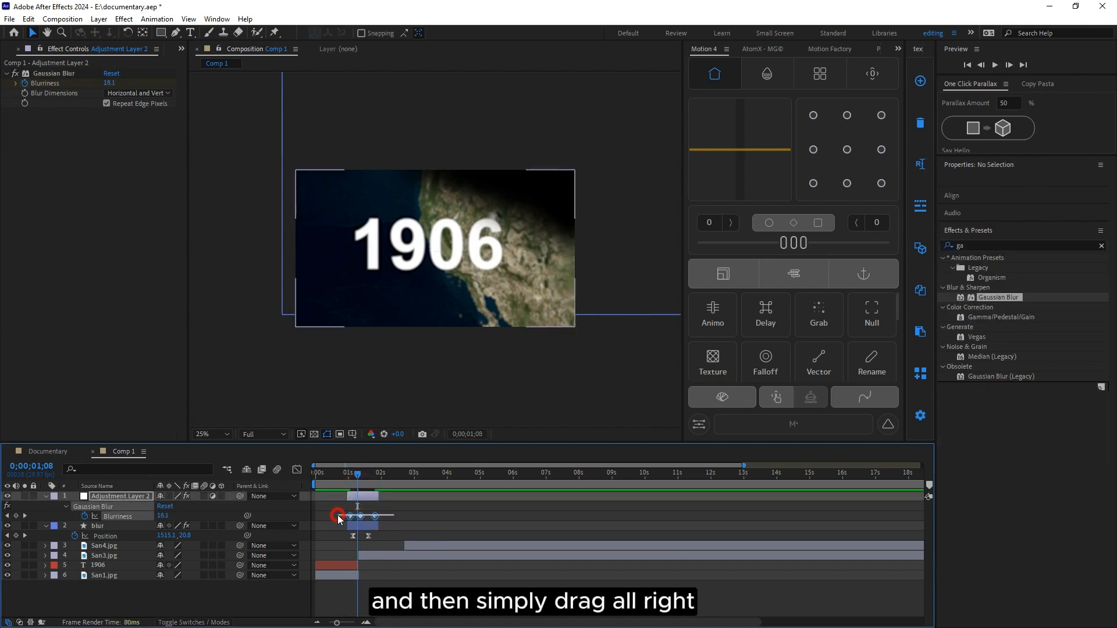
pyautogui.rightClick(374, 517)
pyautogui.moveTo(437, 507)
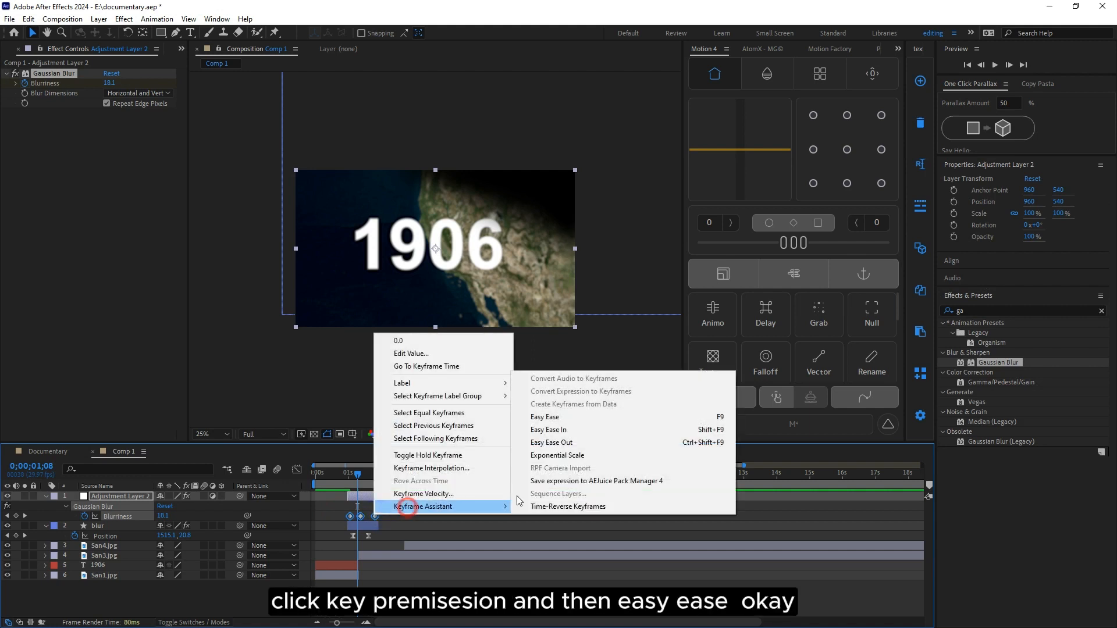
pyautogui.click(553, 416)
# Step: Collapse the adjustment layer's properties and preview the eased blur transition from just before 0;00;01;00
pyautogui.moveTo(356, 480); pyautogui.dragTo(379, 482)
pyautogui.press('-')
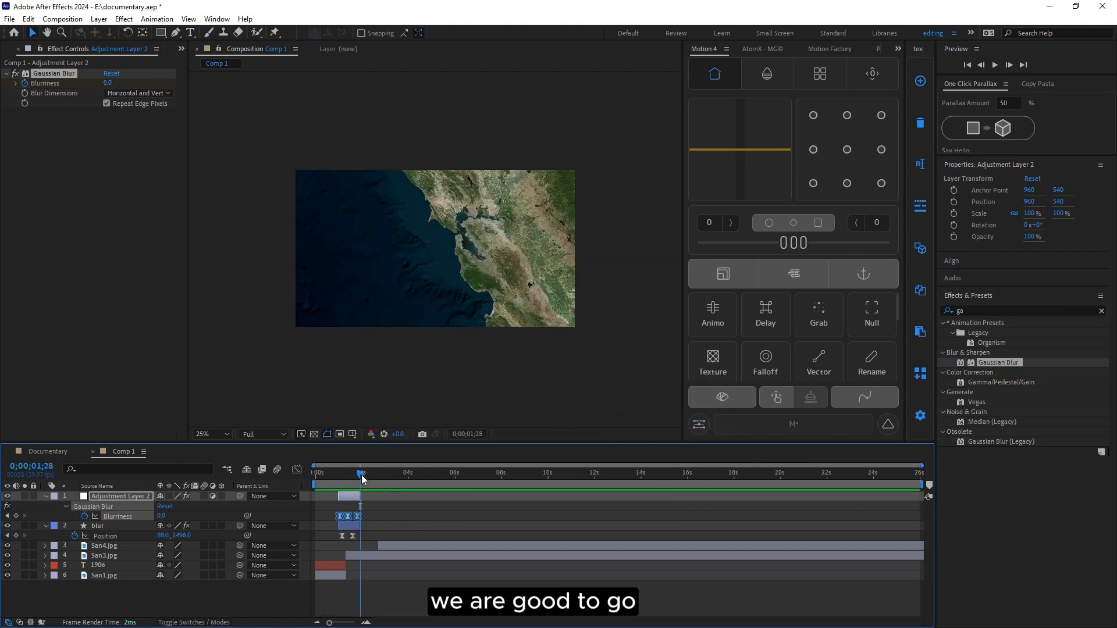
pyautogui.click(45, 496)
pyautogui.click(134, 583)
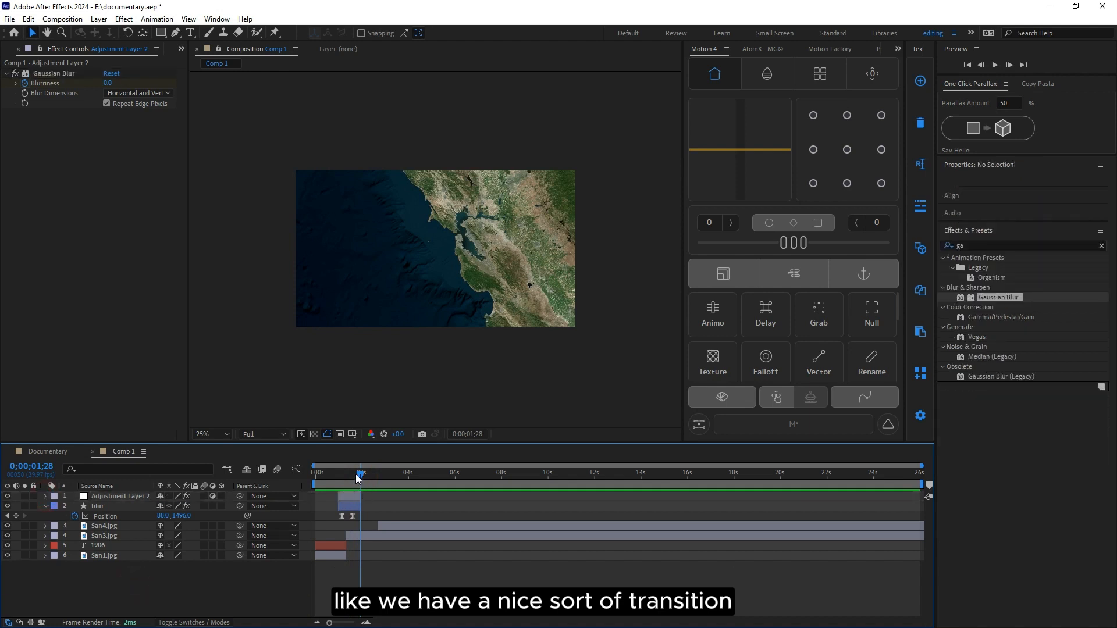
pyautogui.moveTo(358, 478); pyautogui.dragTo(336, 488)
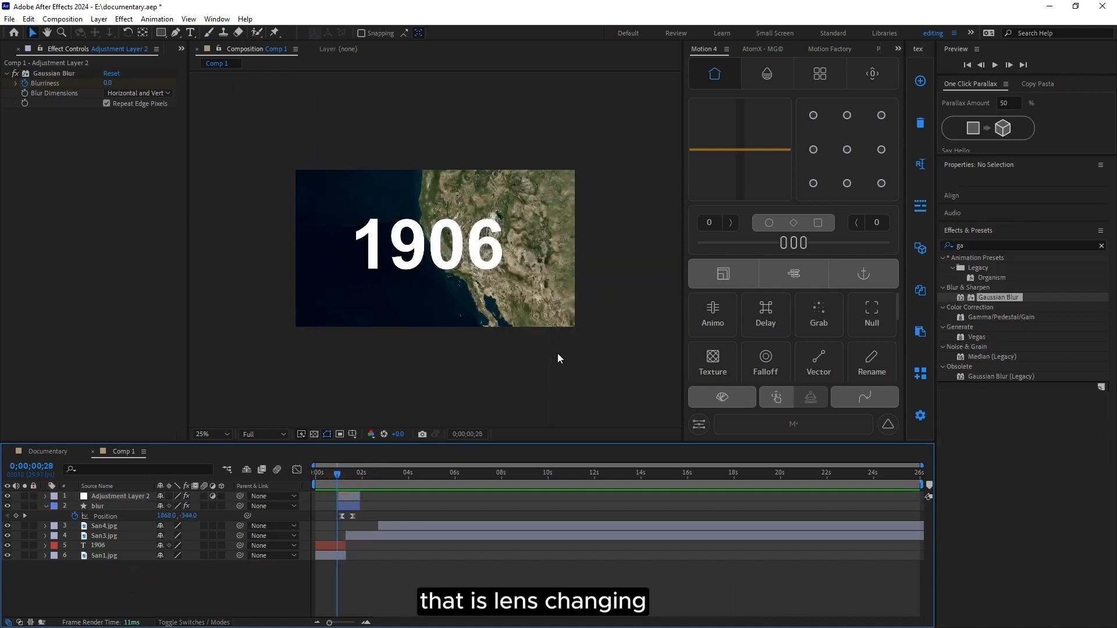
pyautogui.press('space')
pyautogui.press('space')
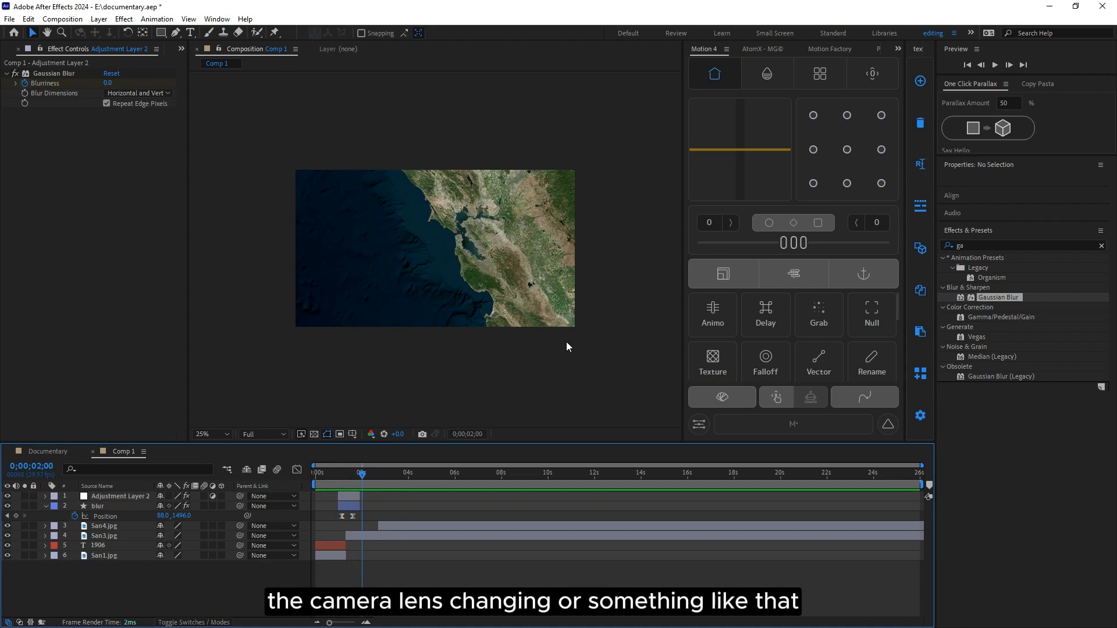
# Step: Lower the blur shape layer's opacity to 74% and preview the softened transition
pyautogui.moveTo(350, 476)
pyautogui.mouseDown()
pyautogui.moveTo(333, 477)
pyautogui.moveTo(349, 484)
pyautogui.mouseUp()
pyautogui.click(417, 224)
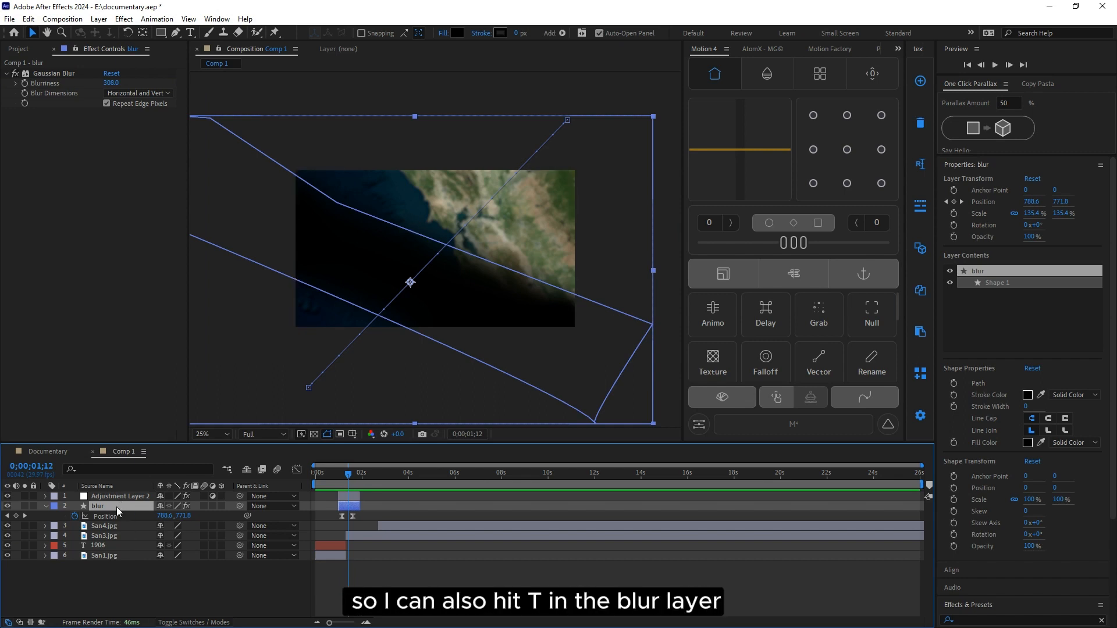
pyautogui.press('t')
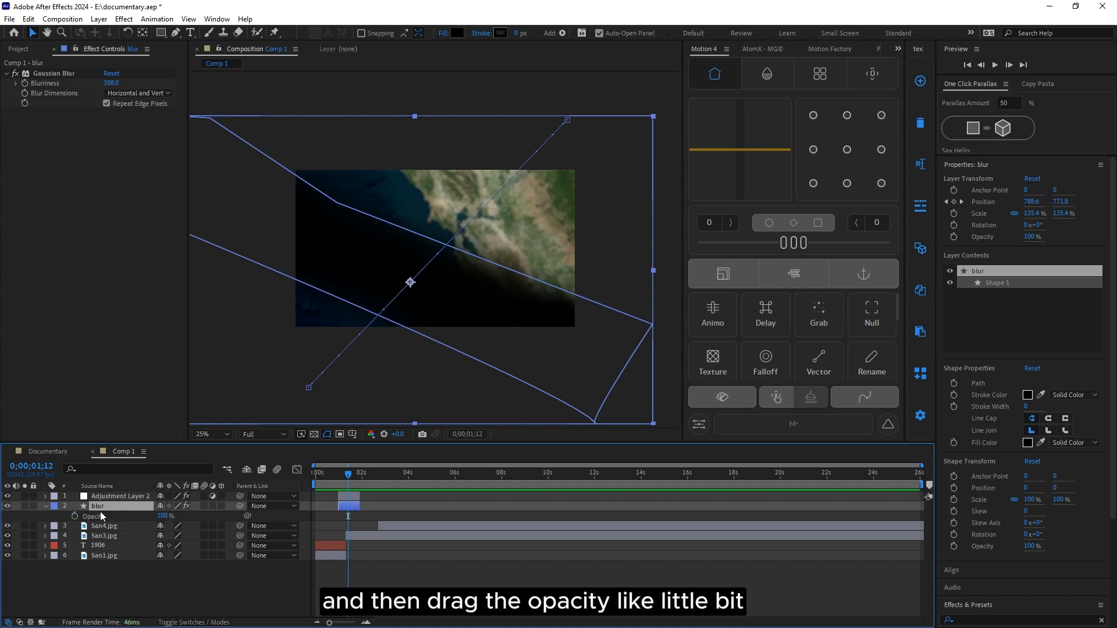
pyautogui.moveTo(158, 516); pyautogui.dragTo(148, 519)
pyautogui.press('space')
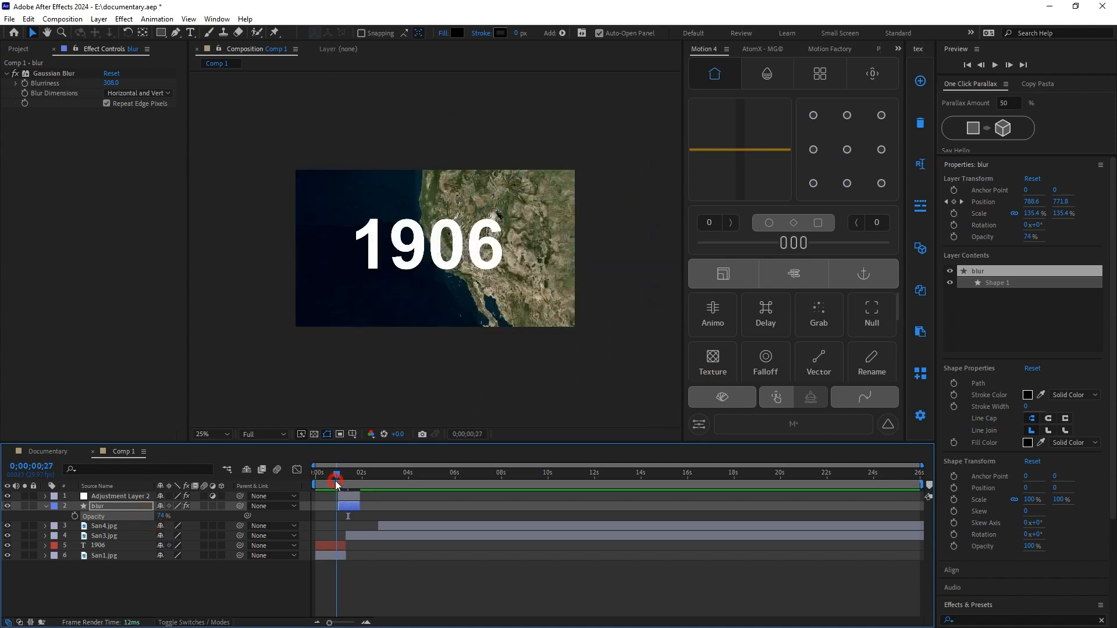
pyautogui.press('space')
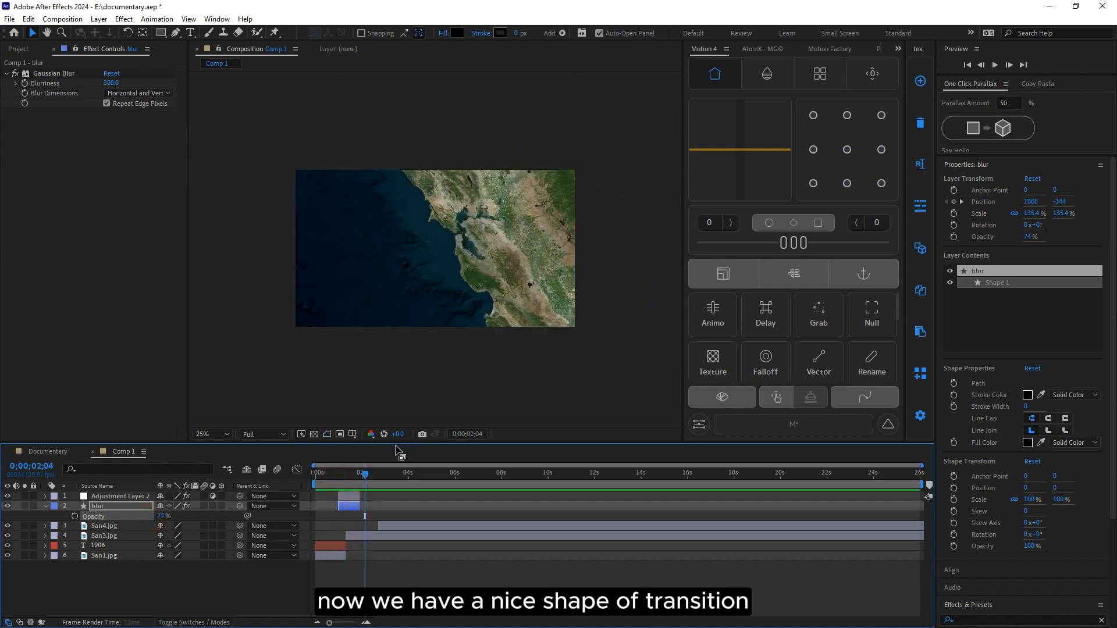
# Step: Collapse the blur layer and duplicate it together with the adjustment layer
pyautogui.click(104, 593)
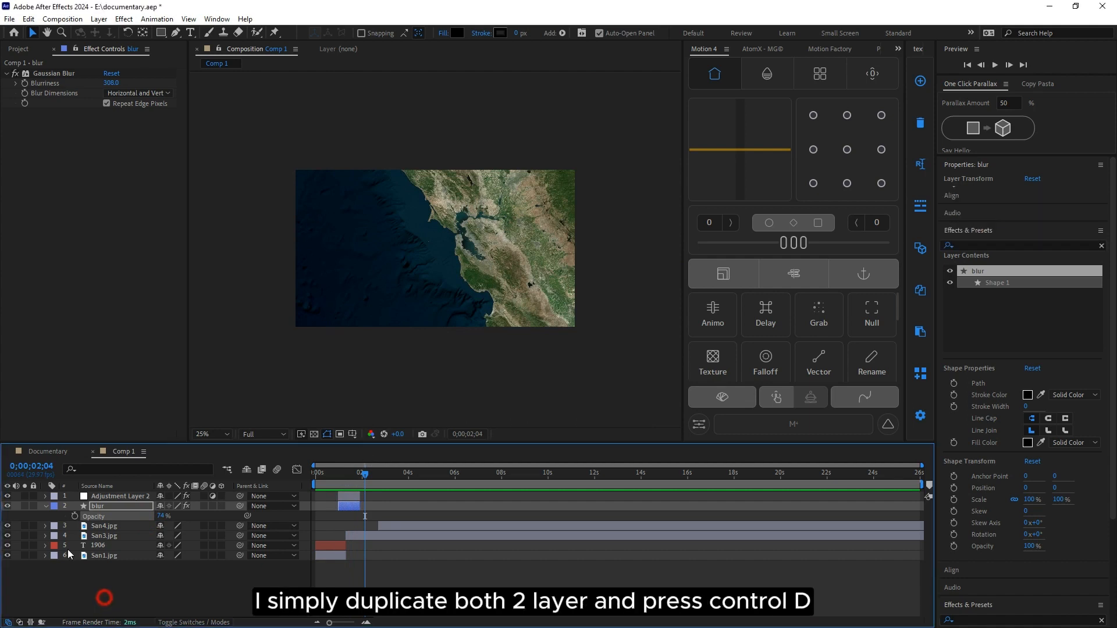
pyautogui.click(46, 506)
pyautogui.click(96, 506)
pyautogui.keyDown('shift'); pyautogui.click(102, 497); pyautogui.keyUp('shift')
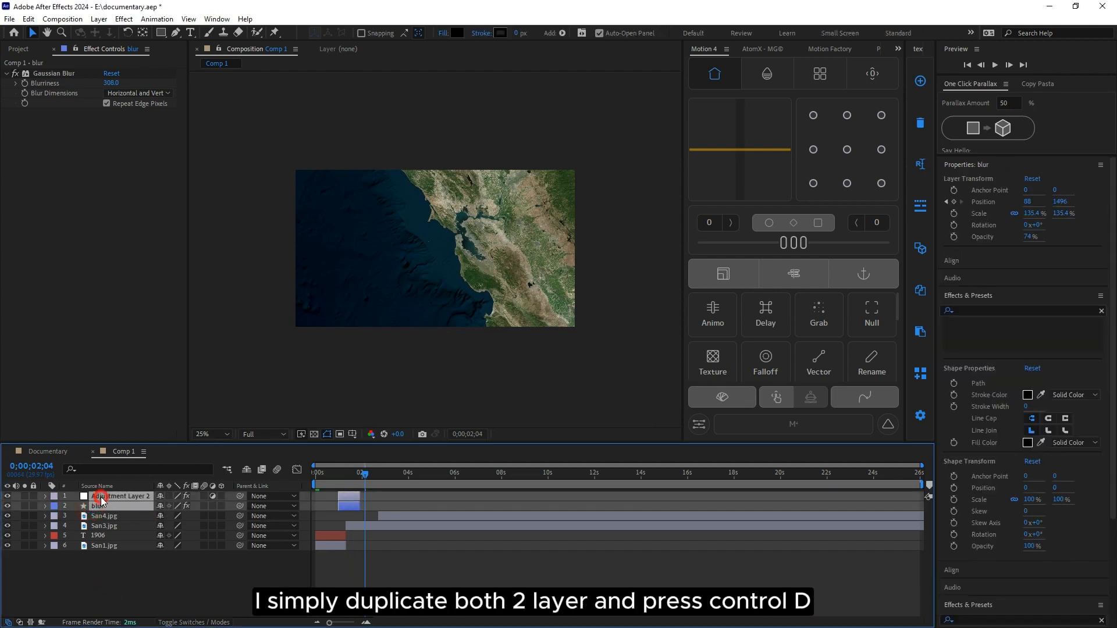
pyautogui.hotkey('ctrl', 'd')
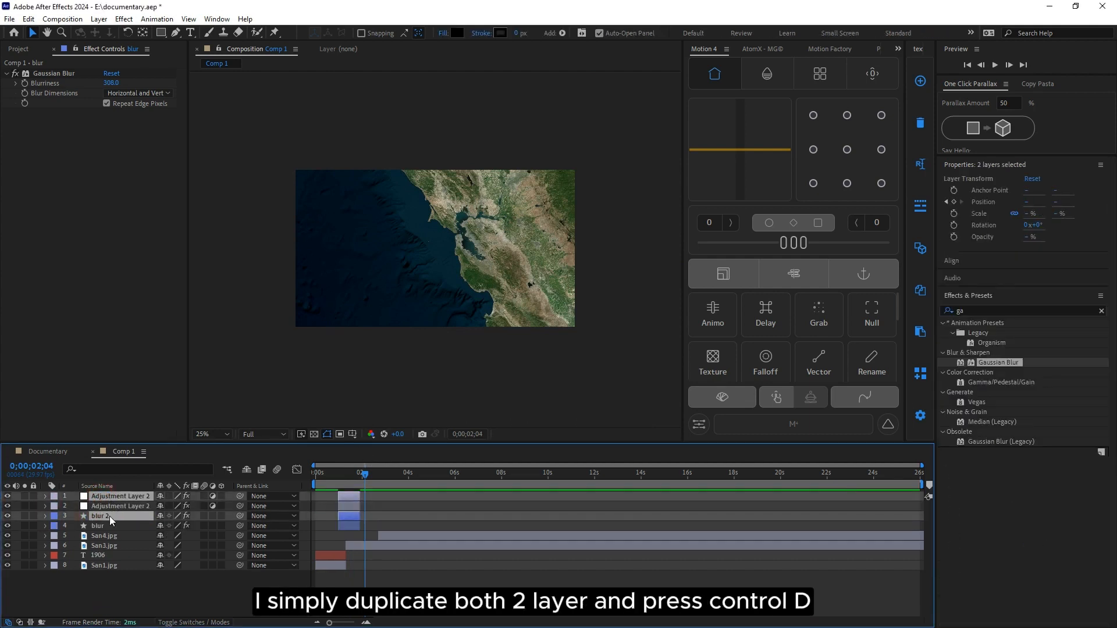
# Step: Stack the duplicated adjustment and blur layers on top, shift them over the start of San4.jpg, and preview the second transition
pyautogui.click(109, 506)
pyautogui.moveTo(349, 509); pyautogui.dragTo(383, 510)
pyautogui.press('space')
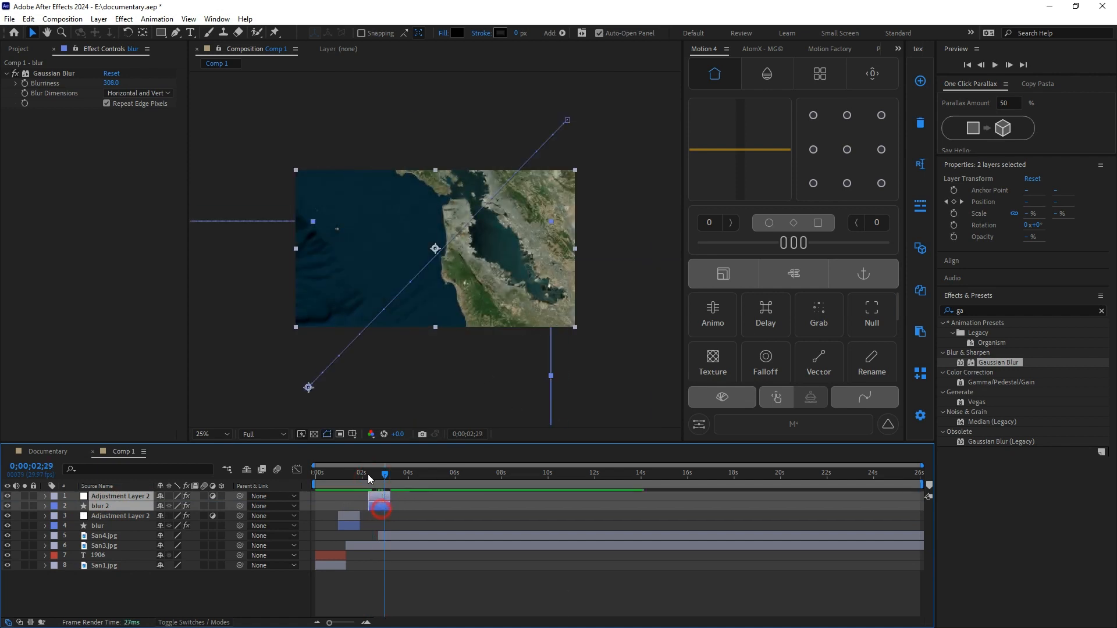
pyautogui.press('space')
pyautogui.press('space')
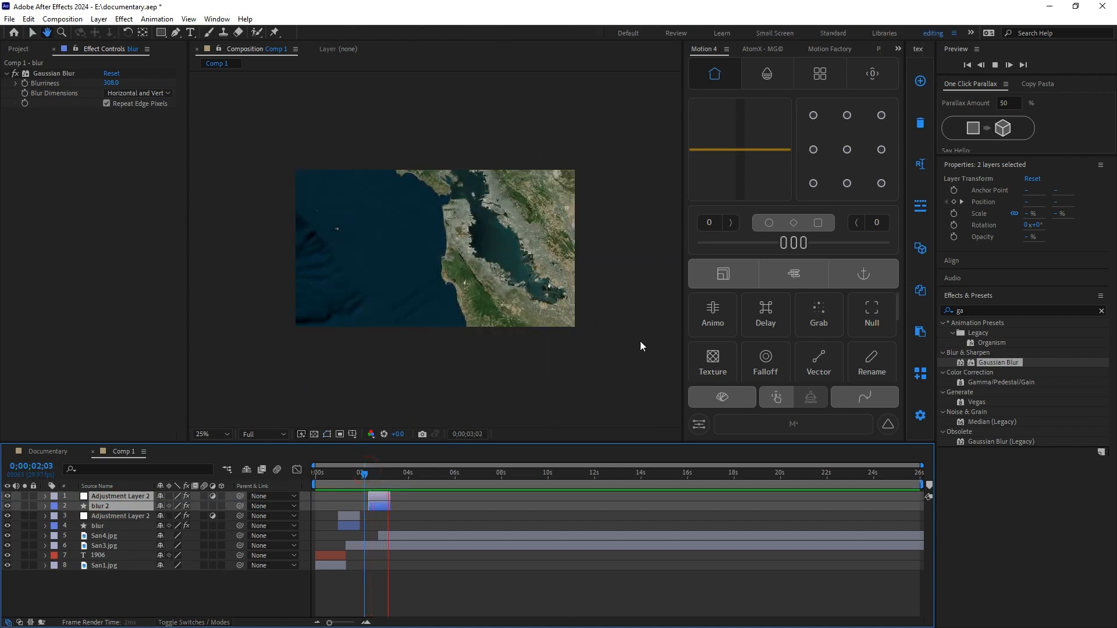
pyautogui.moveTo(367, 477); pyautogui.dragTo(393, 491)
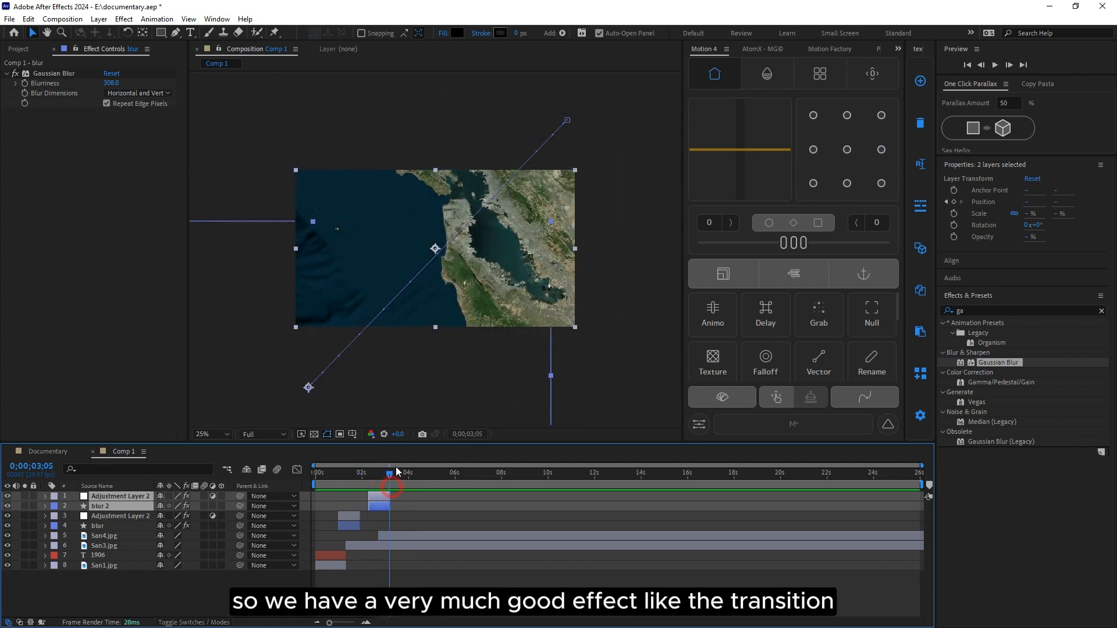
# Step: Add a null object to the composition and rename it "controller"
pyautogui.moveTo(333, 622); pyautogui.dragTo(340, 621)
pyautogui.moveTo(84, 614); pyautogui.dragTo(122, 496)
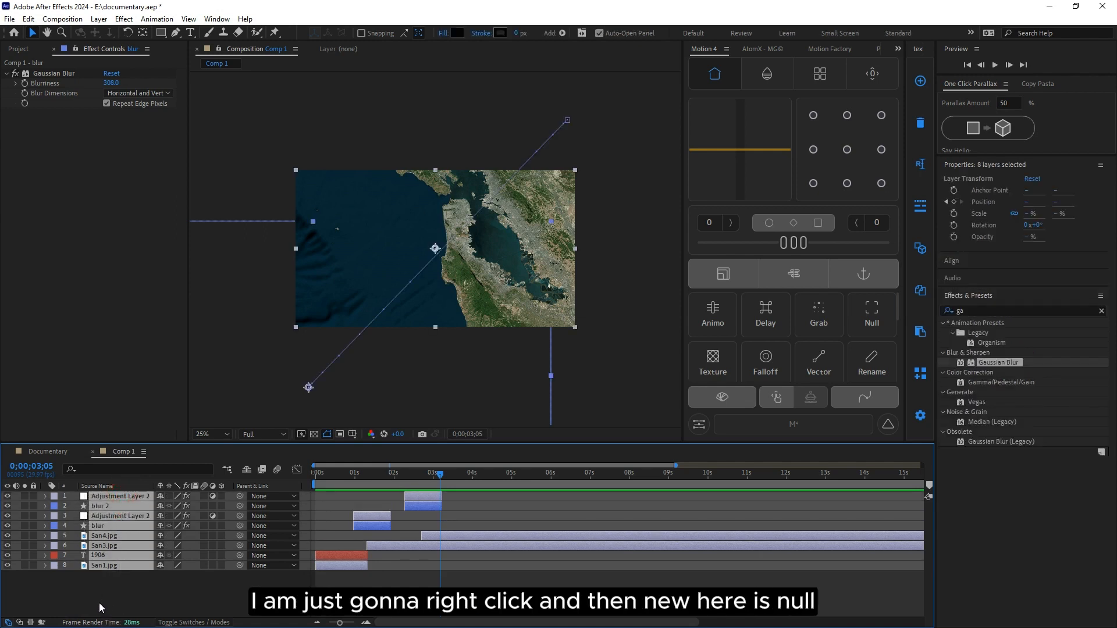
pyautogui.rightClick(104, 587)
pyautogui.moveTo(143, 449)
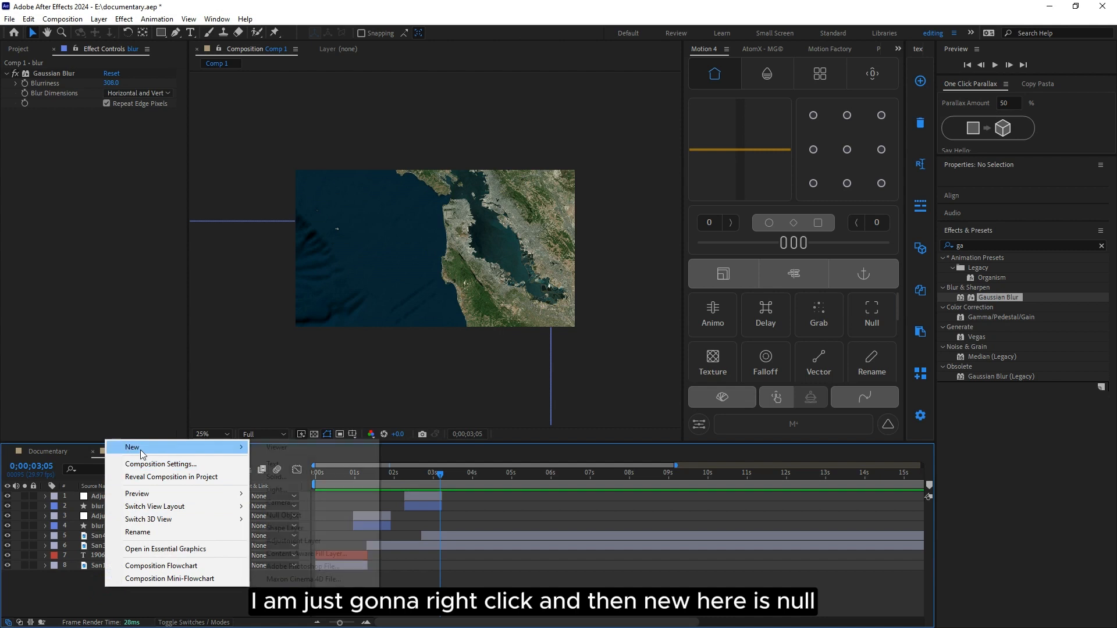
pyautogui.click(283, 515)
pyautogui.rightClick(96, 497)
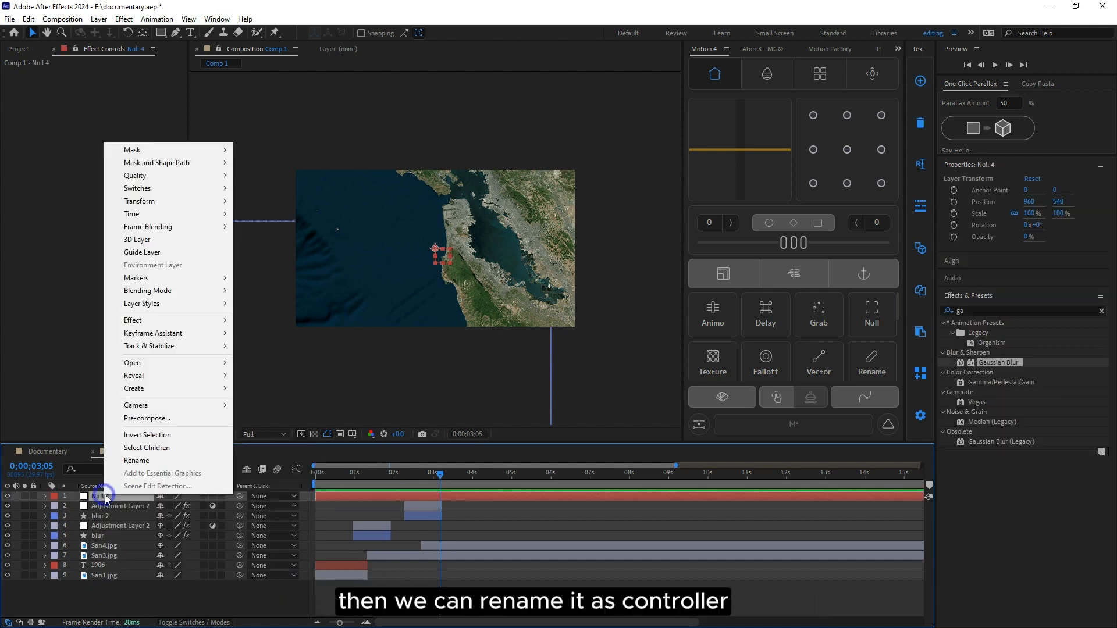
pyautogui.click(131, 456)
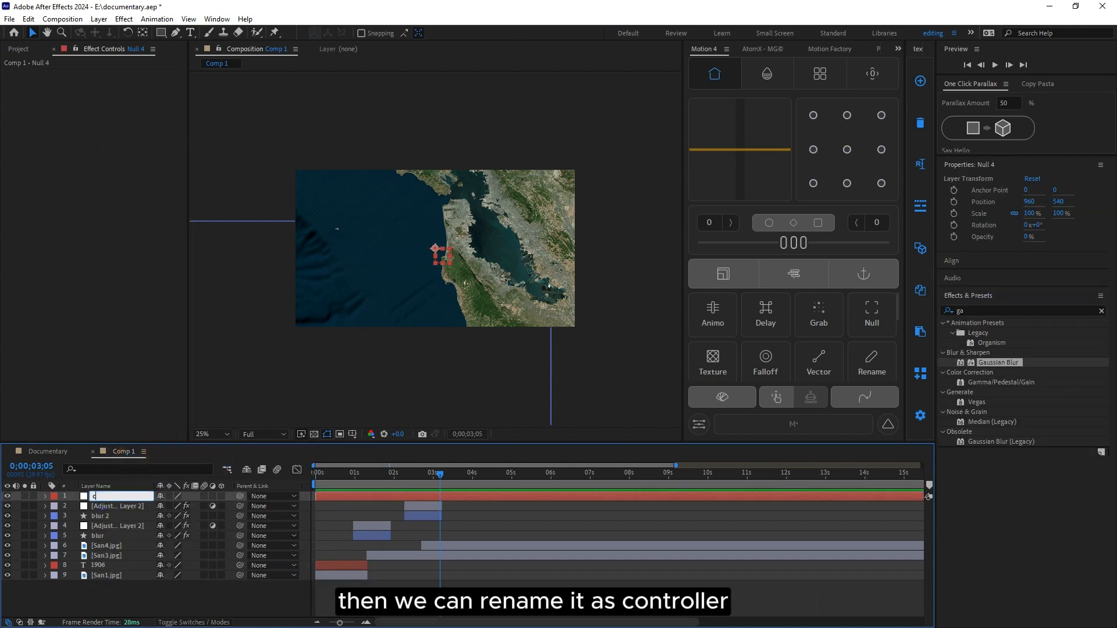
pyautogui.write('controller')
pyautogui.click(107, 585)
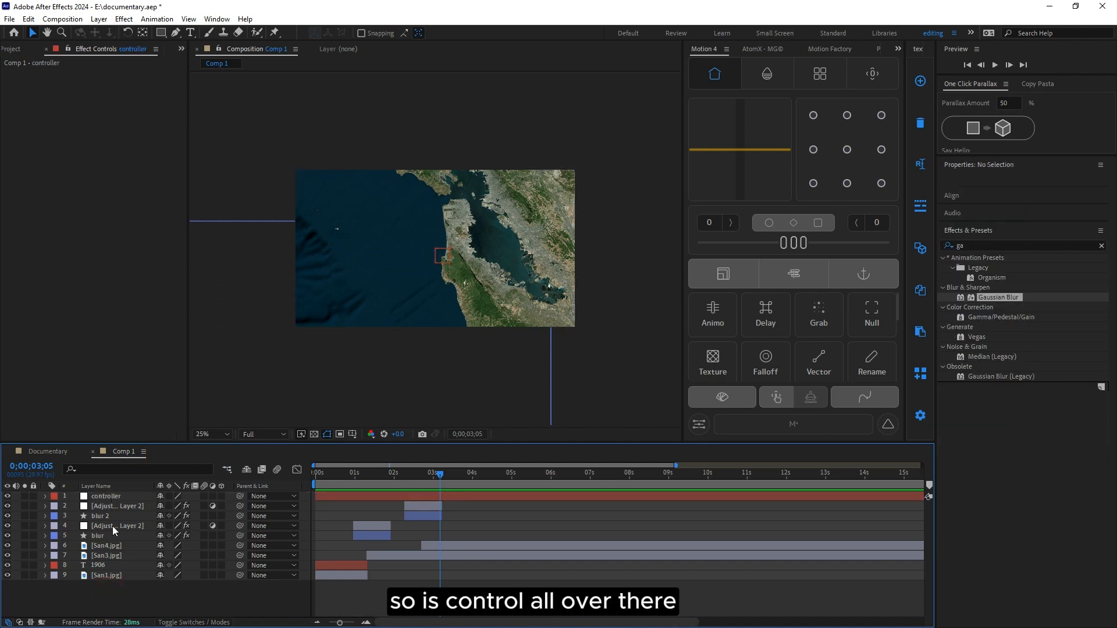
# Step: Parent all the other layers to the controller null
pyautogui.moveTo(141, 578); pyautogui.dragTo(111, 504)
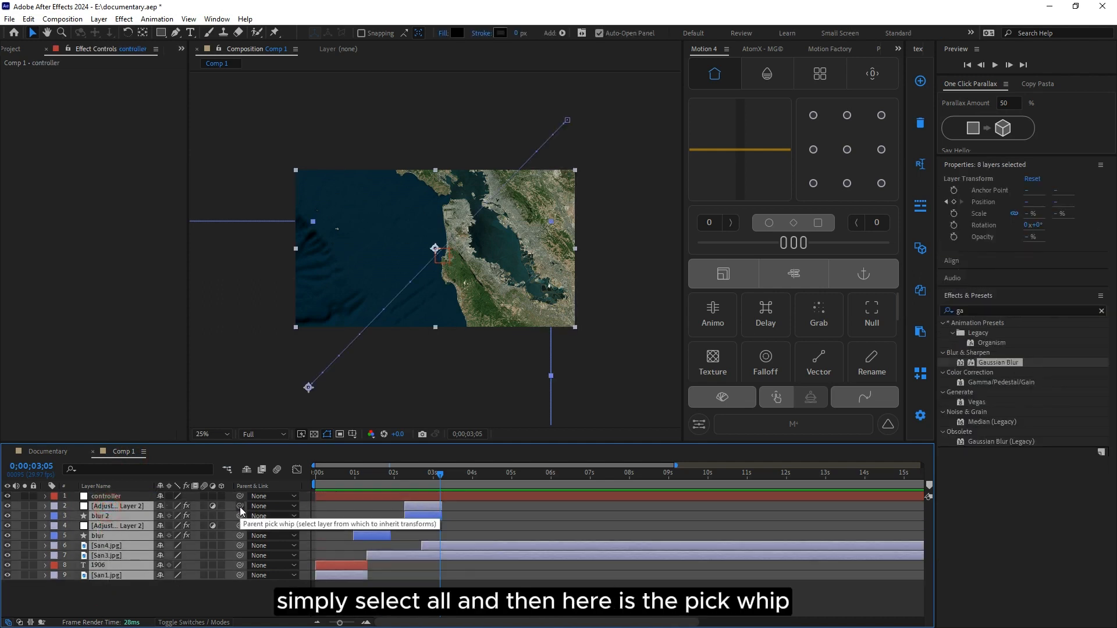
pyautogui.moveTo(240, 511); pyautogui.dragTo(102, 496)
pyautogui.click(108, 497)
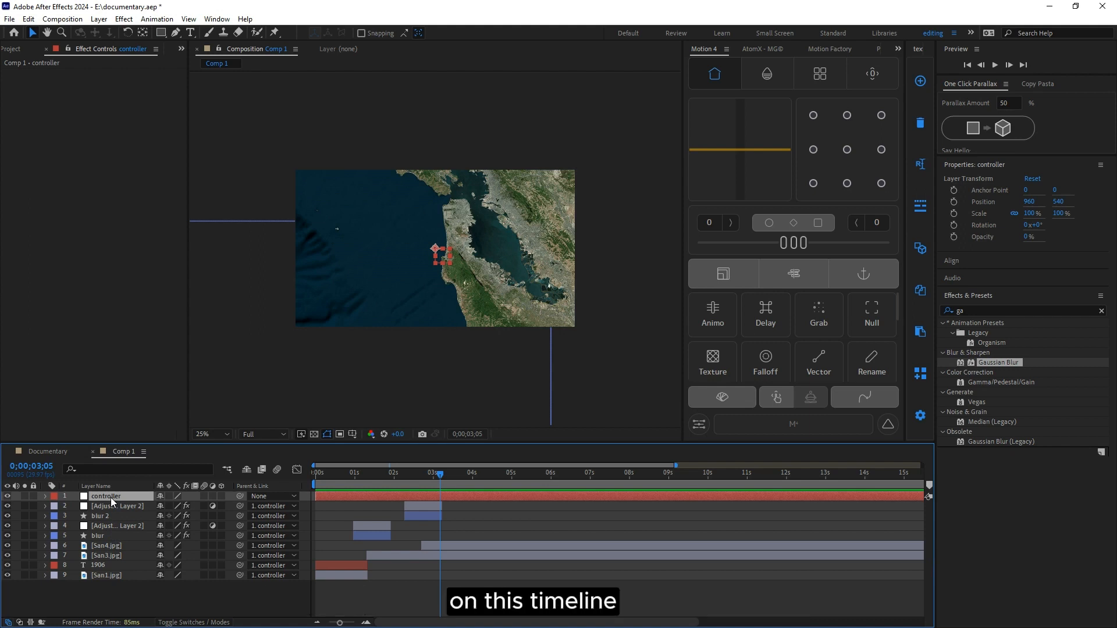
# Step: Keyframe the controller's Scale at 100% at 0;00;00;00 and 111% at 0;00;06;01, and preview the zoom-in
pyautogui.click(316, 473)
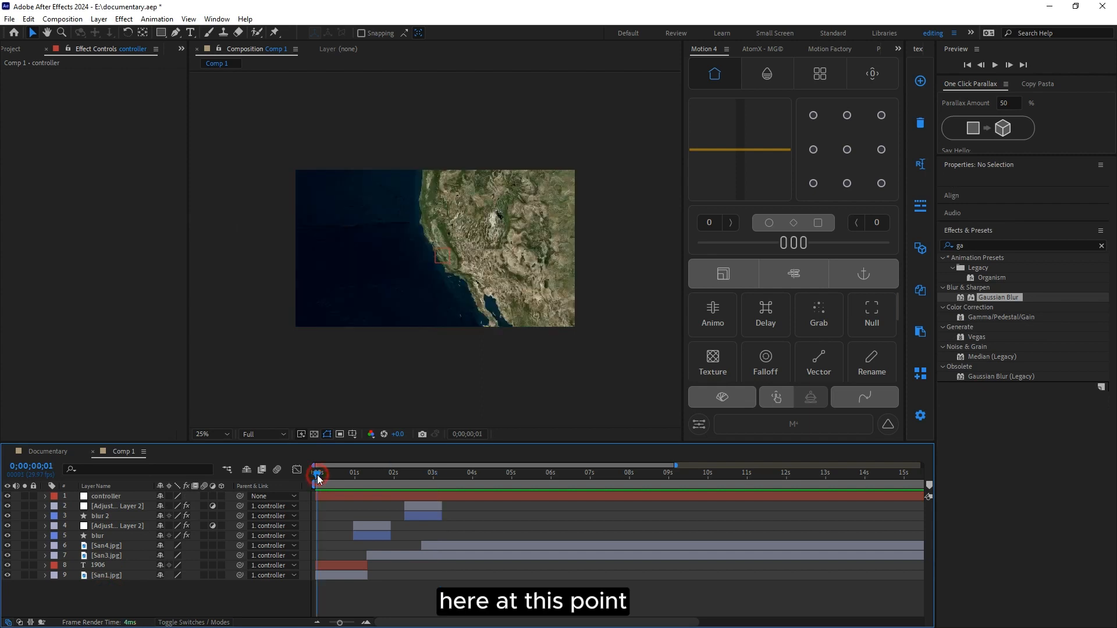
pyautogui.click(125, 496)
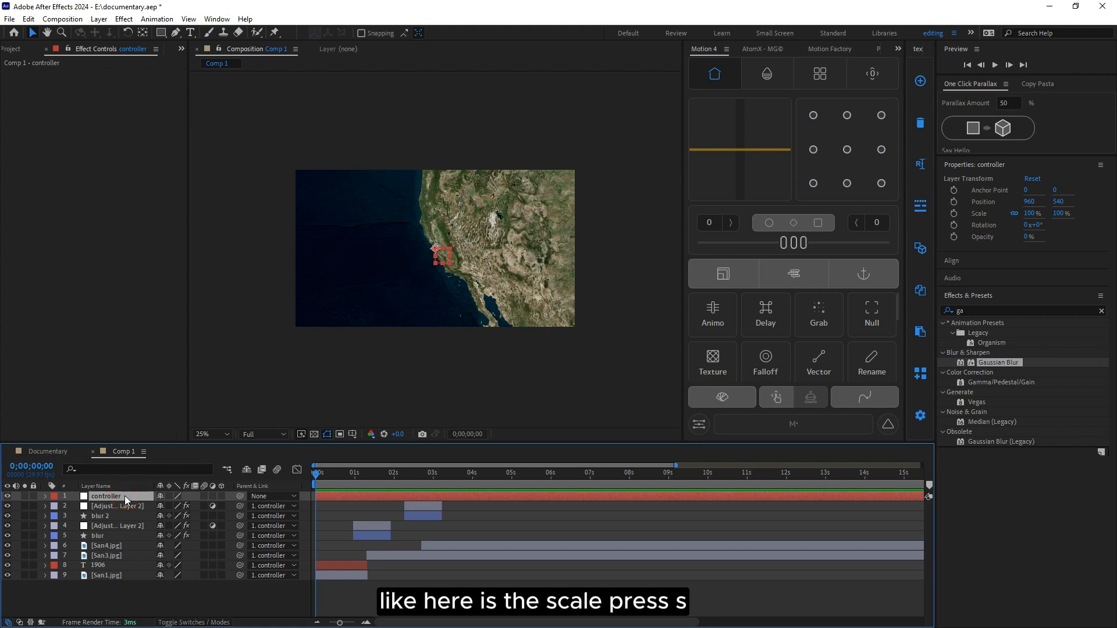
pyautogui.press('s')
pyautogui.click(74, 506)
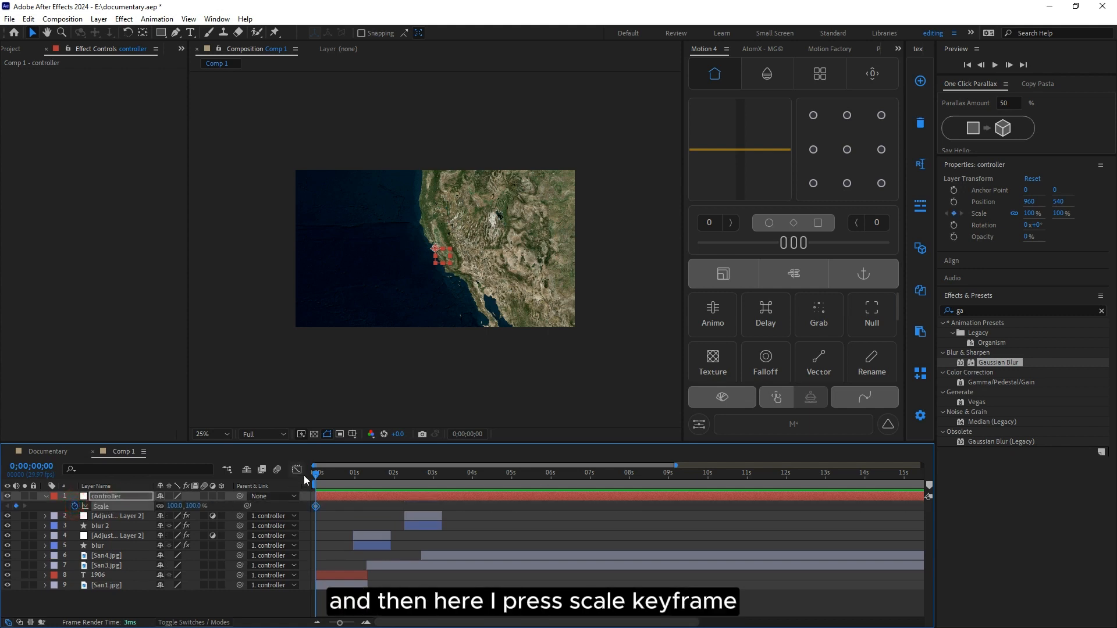
pyautogui.moveTo(315, 474); pyautogui.dragTo(552, 491)
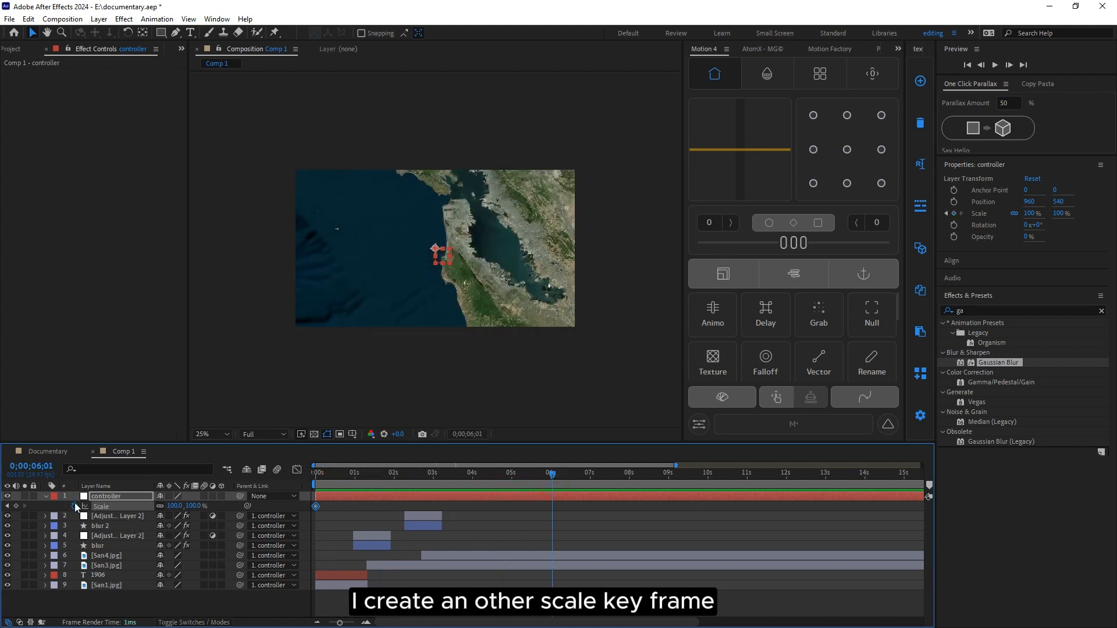
pyautogui.click(16, 506)
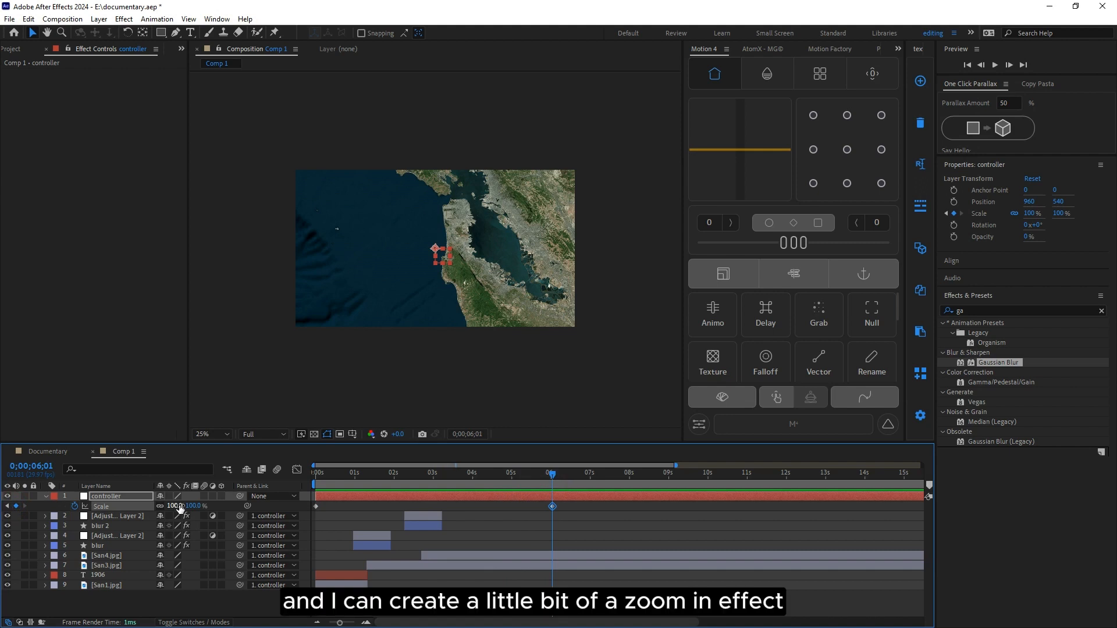
pyautogui.moveTo(175, 510); pyautogui.dragTo(181, 508)
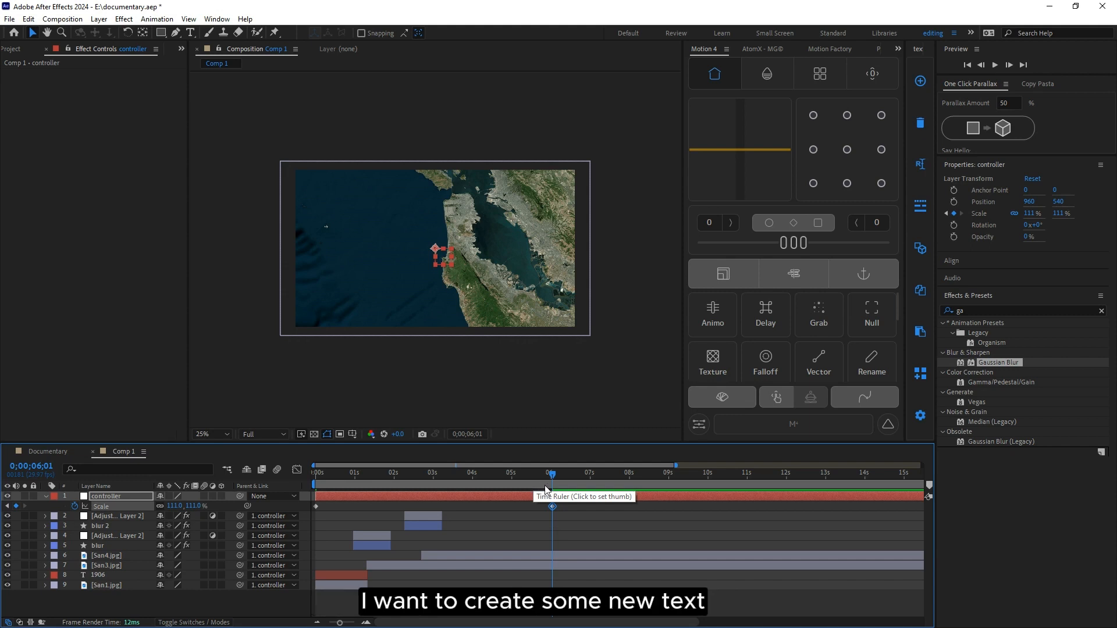
pyautogui.press('Home')
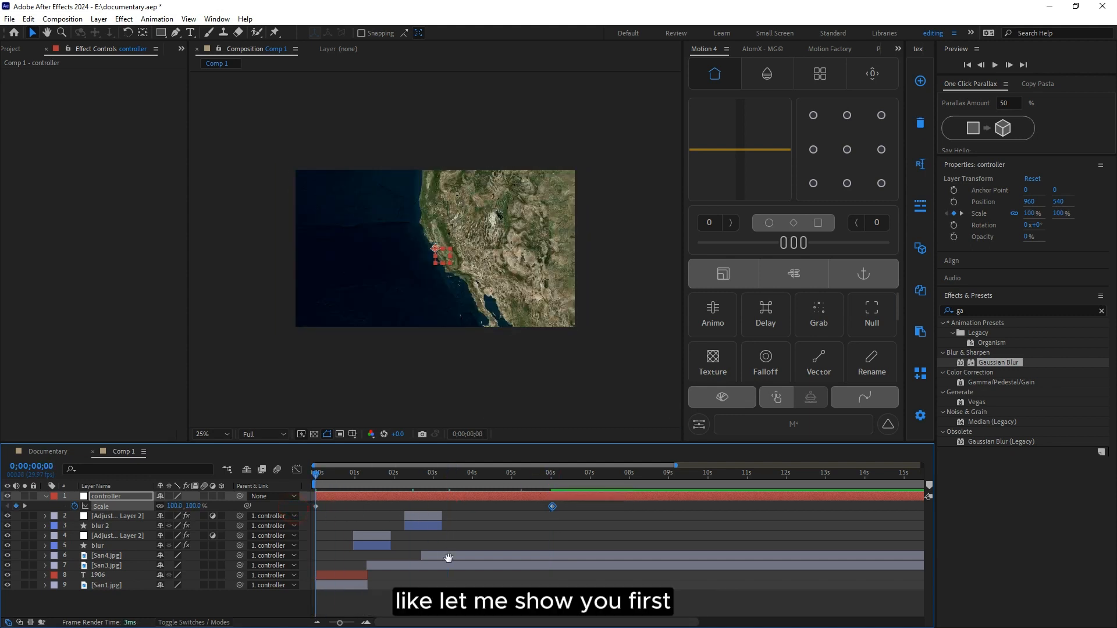
pyautogui.press('space')
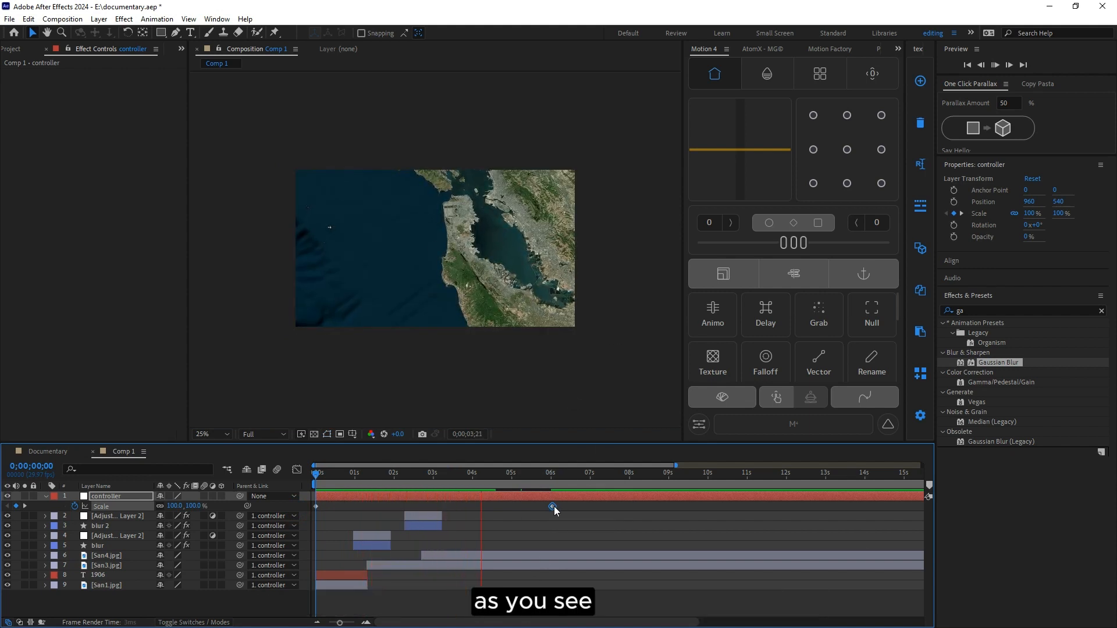
# Step: Duplicate the 1906 text beneath the controller as "7.9Magnitude" at 64% scale over the ocean, starting at the second transition's end, and preview it
pyautogui.click(103, 575)
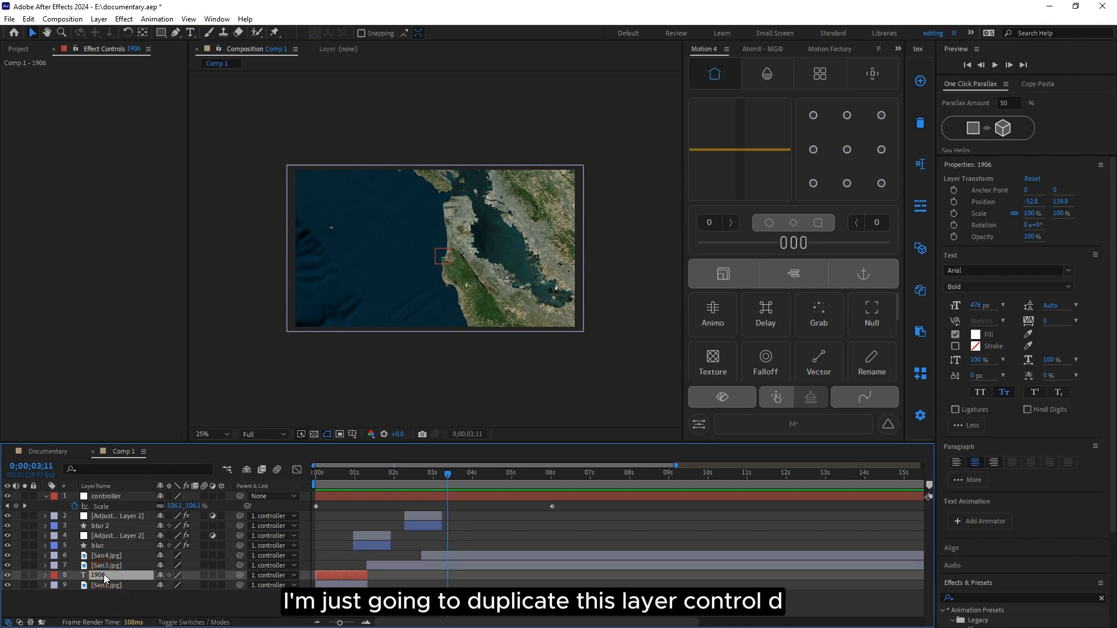
pyautogui.hotkey('ctrl', 'd')
pyautogui.moveTo(104, 574); pyautogui.dragTo(107, 526)
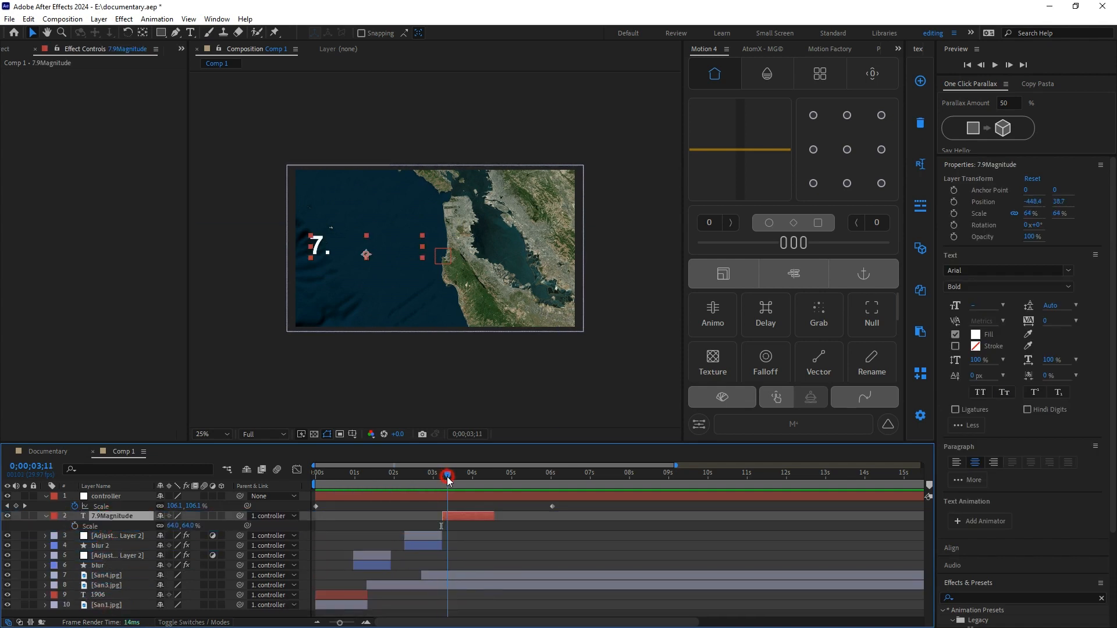
pyautogui.moveTo(444, 485); pyautogui.dragTo(490, 497)
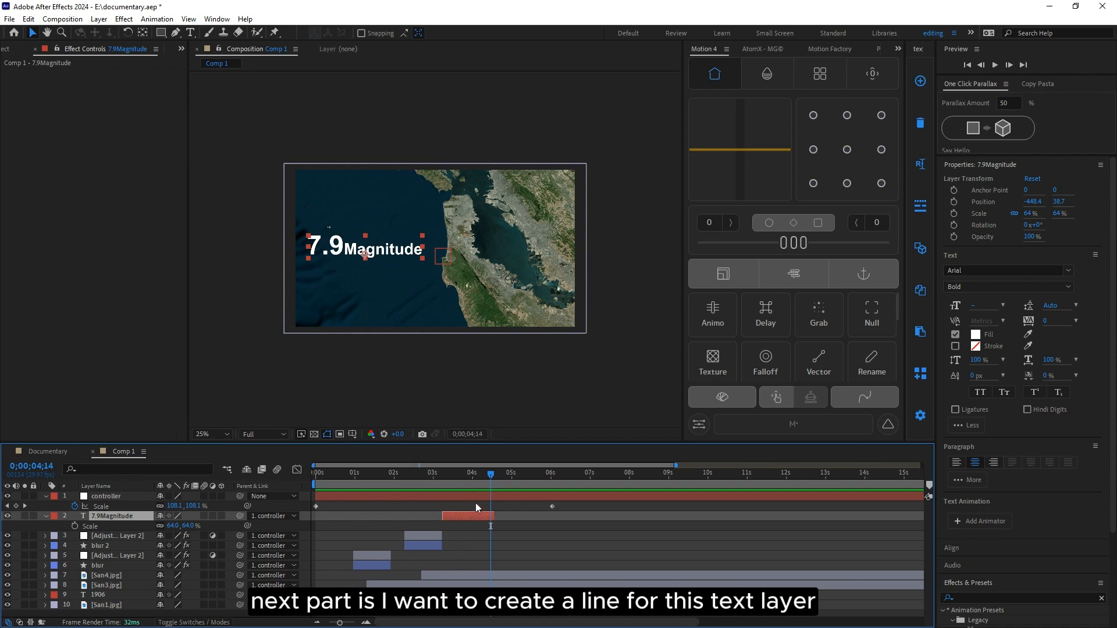
# Step: Extend the 7.9Magnitude layer to about 11 seconds and draw a zigzag seismograph-style Pen mask on it from above the text to San Francisco
pyautogui.moveTo(494, 516); pyautogui.dragTo(757, 518)
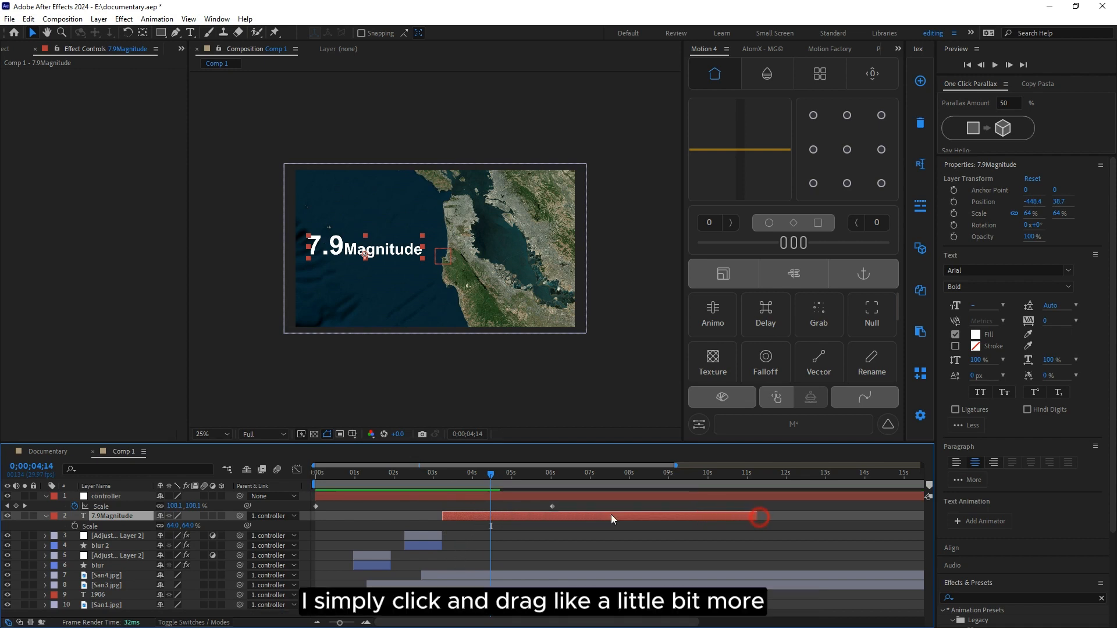
pyautogui.moveTo(491, 475)
pyautogui.mouseDown()
pyautogui.moveTo(443, 475)
pyautogui.moveTo(482, 475)
pyautogui.mouseUp()
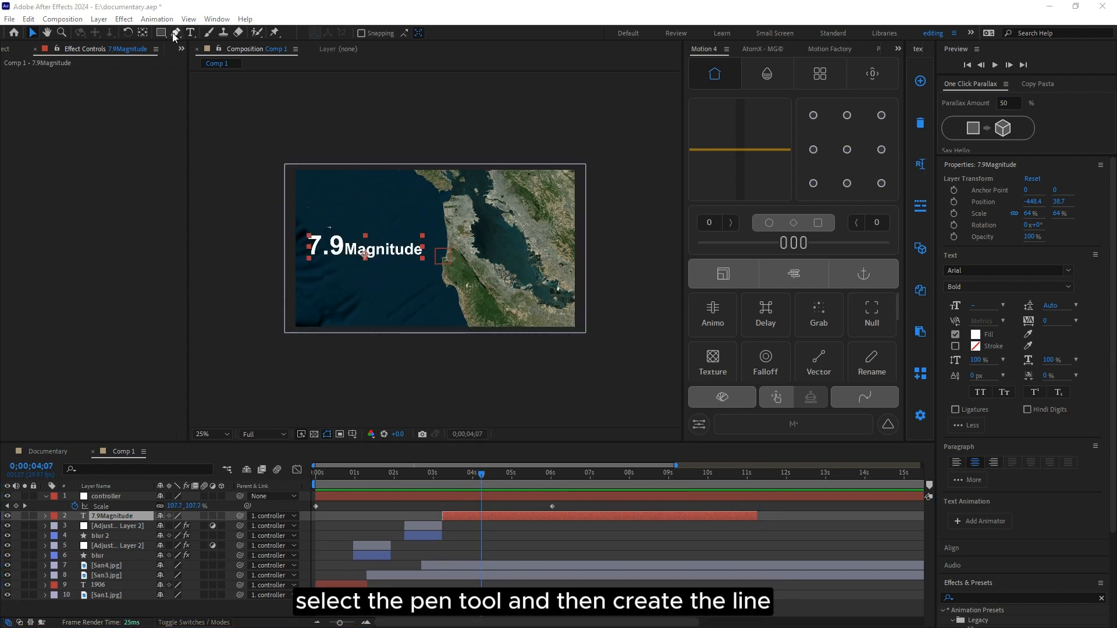
pyautogui.click(176, 32)
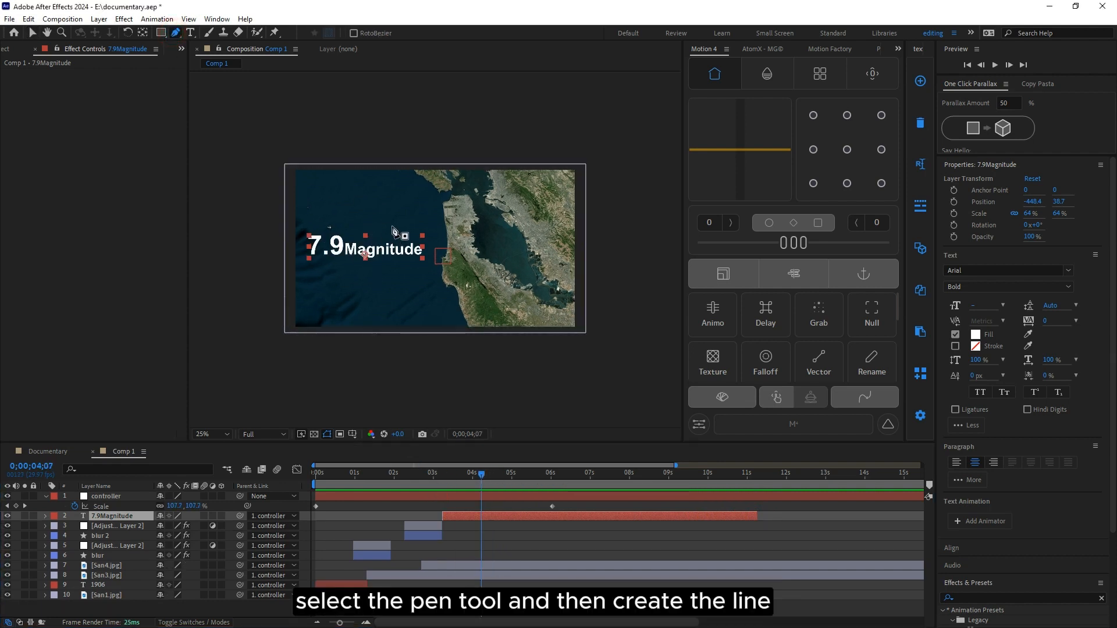
pyautogui.click(356, 238)
pyautogui.click(373, 238)
pyautogui.click(394, 215)
pyautogui.click(403, 237)
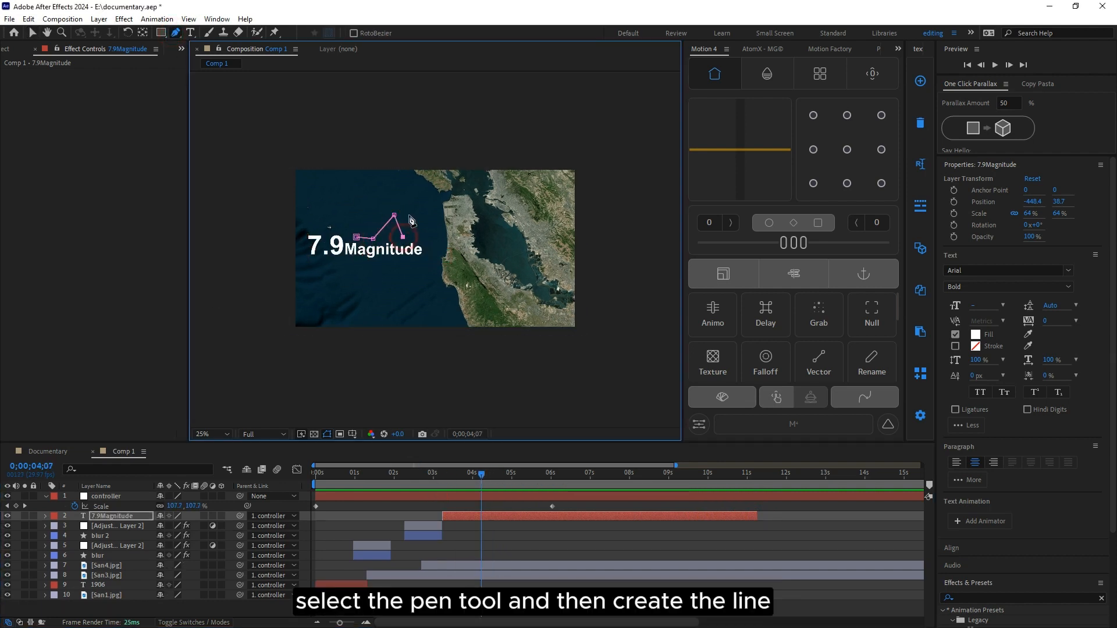
pyautogui.click(409, 205)
pyautogui.click(438, 199)
# Step: Finish the zigzag mask path with a small circle over San Francisco
pyautogui.scroll(4, 465, 212)
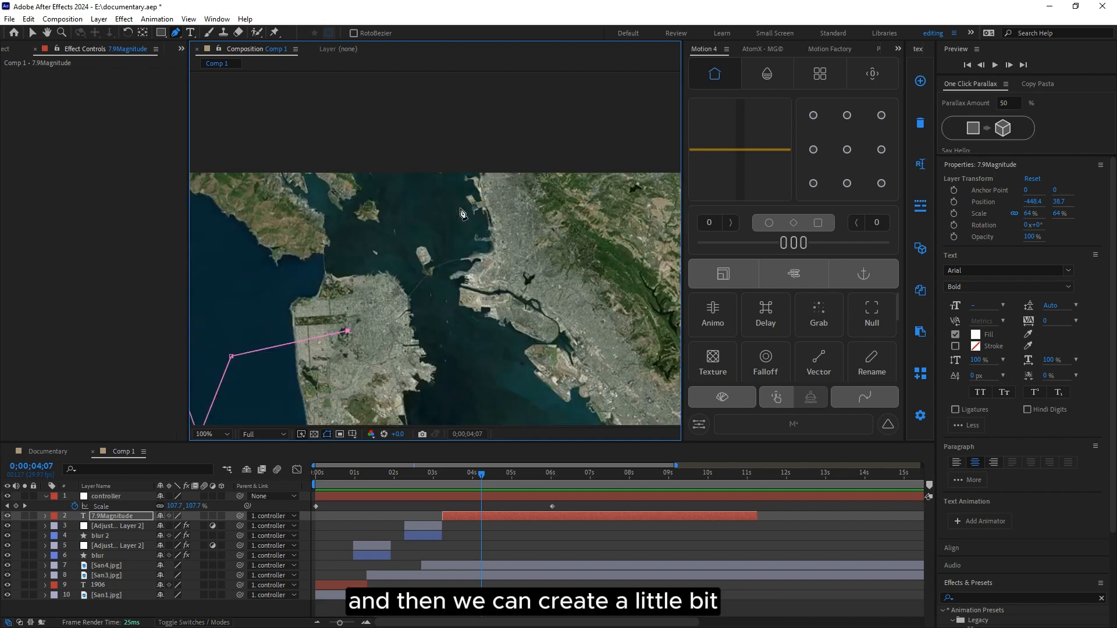
pyautogui.scroll(-2, 373, 300)
pyautogui.click(405, 285)
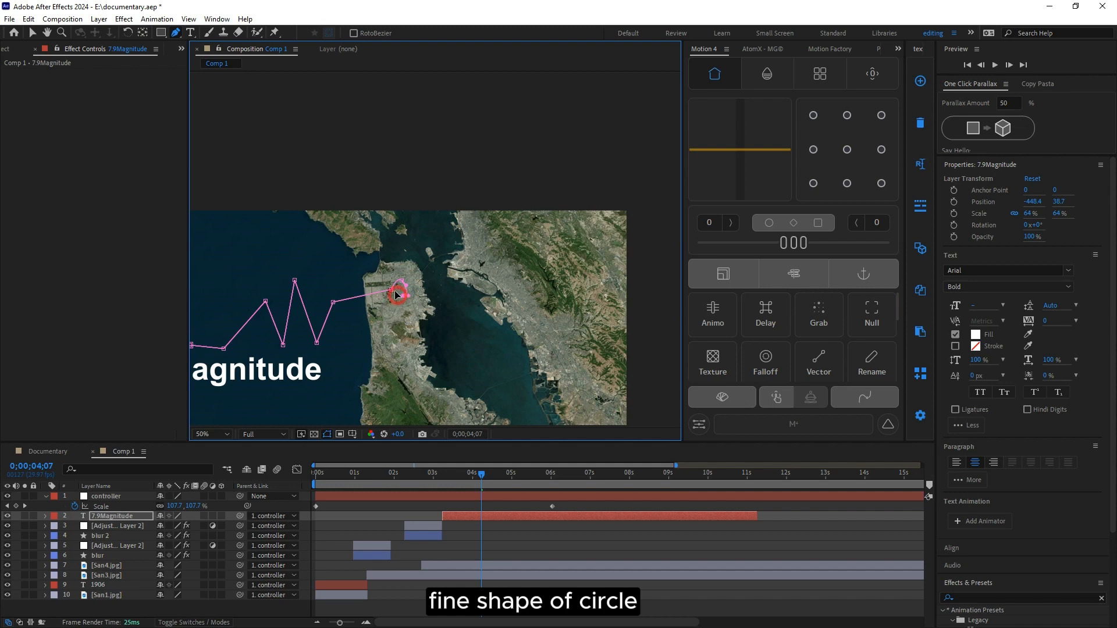
pyautogui.press('v')
pyautogui.press(',')
# Step: Find the Stroke effect and apply it to the 7.9Magnitude layer, following Mask 1
pyautogui.click(122, 518)
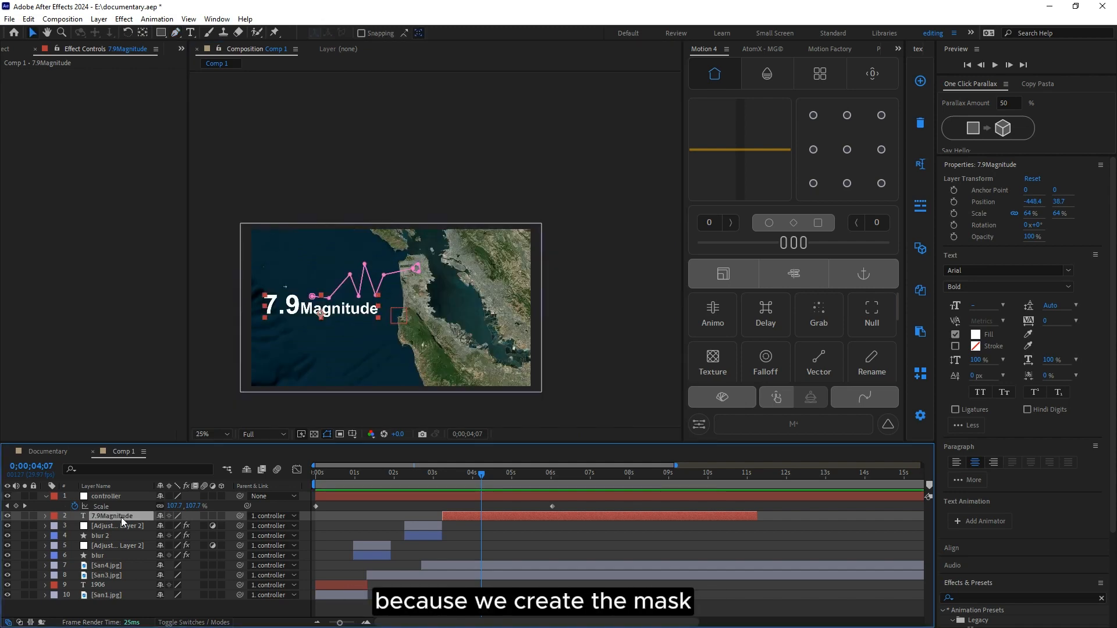
pyautogui.click(968, 583)
pyautogui.click(973, 232)
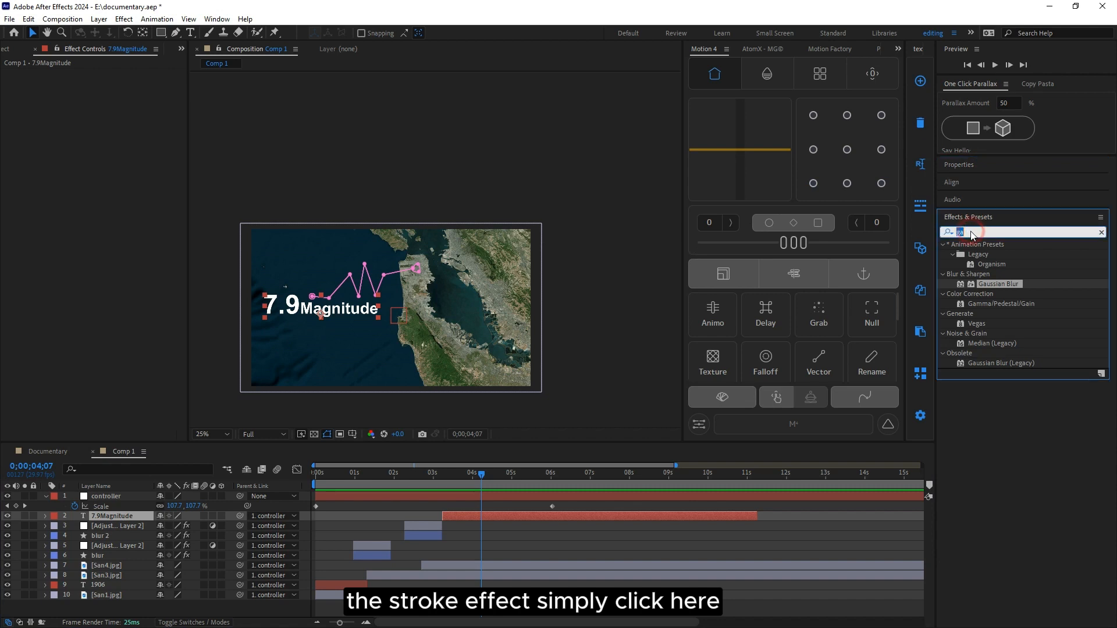
pyautogui.write('stro')
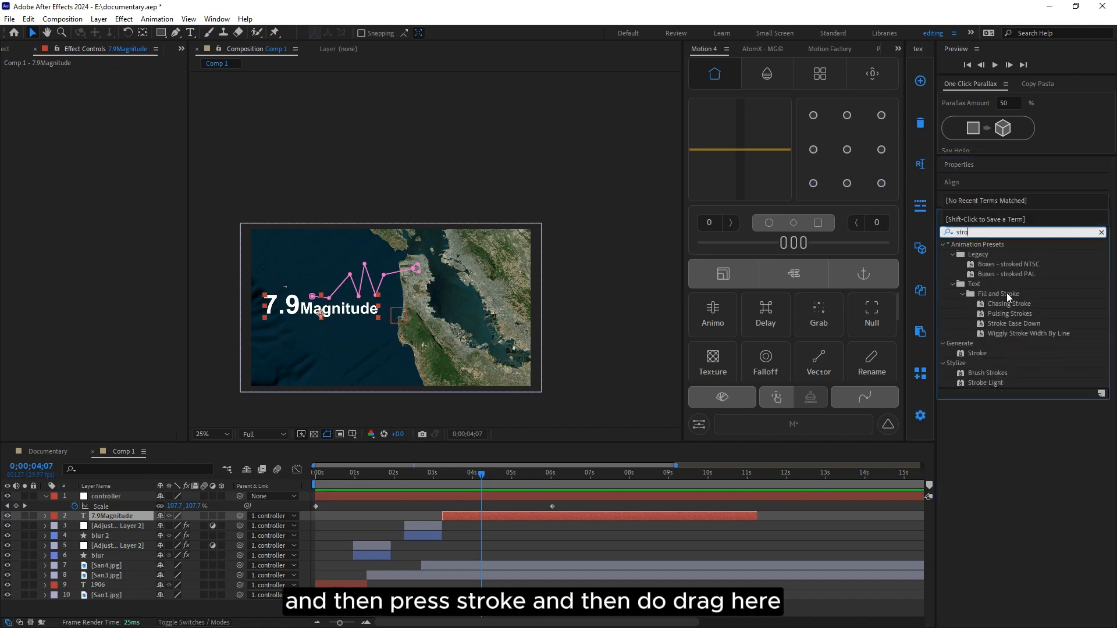
pyautogui.moveTo(977, 353)
pyautogui.mouseDown()
pyautogui.moveTo(487, 514)
pyautogui.moveTo(462, 493)
pyautogui.moveTo(483, 511)
pyautogui.mouseUp()
pyautogui.click(447, 472)
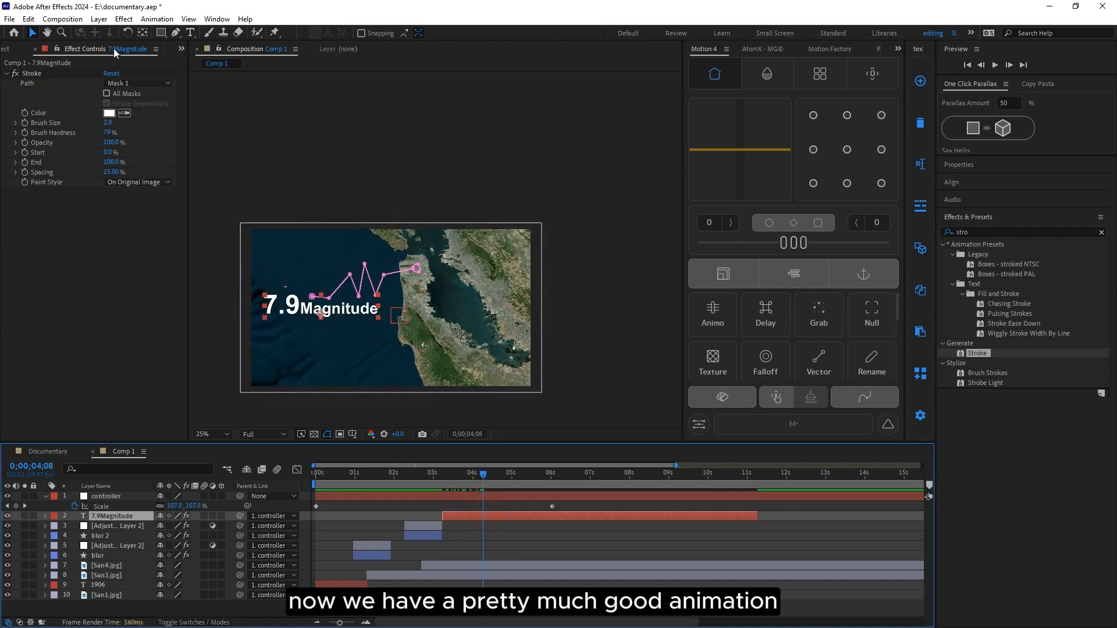
# Step: Set the Stroke's Brush Size to 5.5 and Brush Hardness to 82%, and hide the mask outlines in the viewer
pyautogui.click(487, 517)
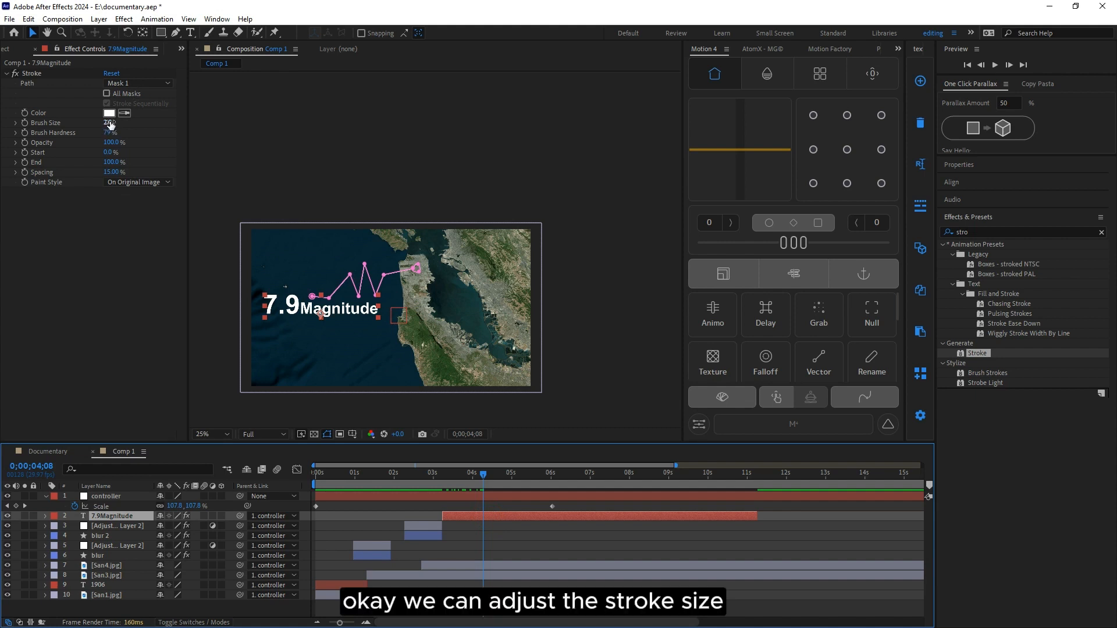
pyautogui.moveTo(109, 124); pyautogui.dragTo(132, 119)
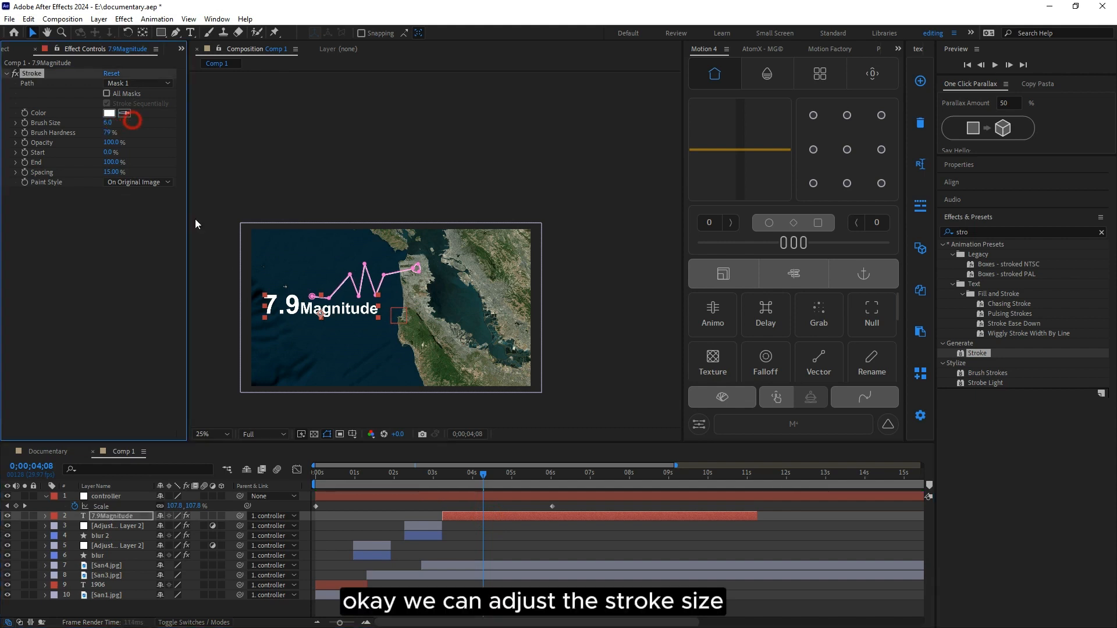
pyautogui.click(327, 436)
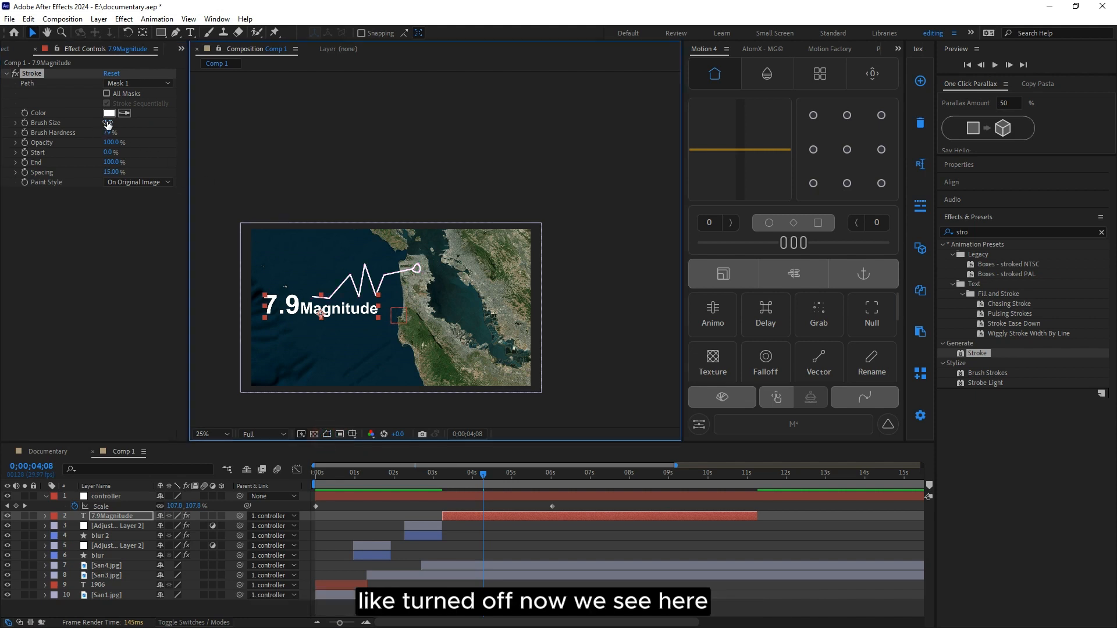
pyautogui.moveTo(107, 123); pyautogui.dragTo(298, 140)
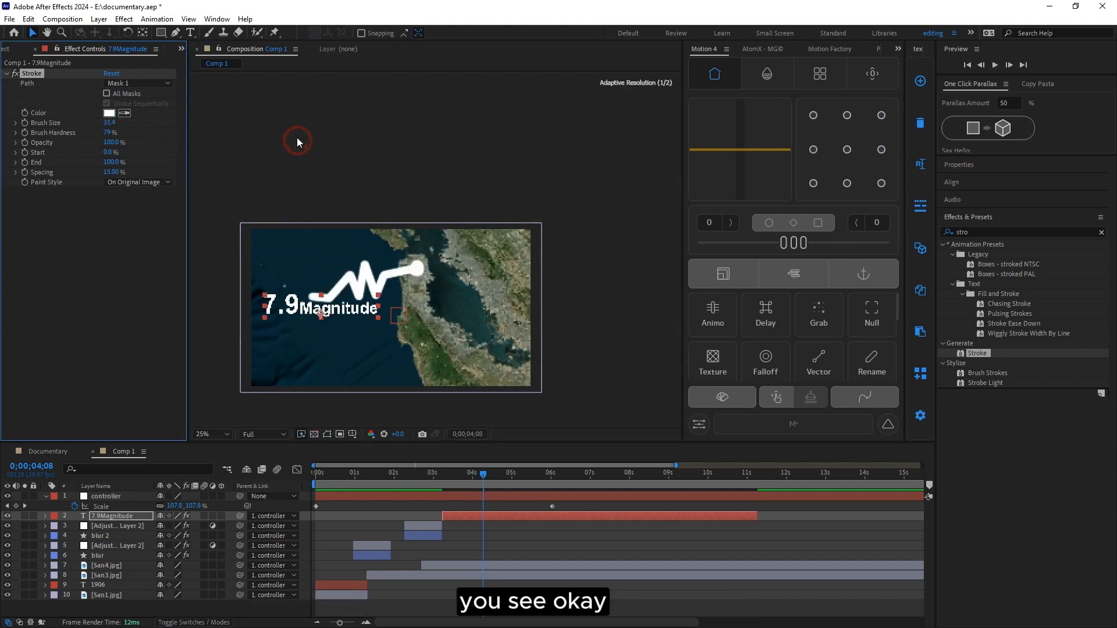
pyautogui.hotkey('ctrl', 'z')
pyautogui.moveTo(105, 124)
pyautogui.mouseDown()
pyautogui.moveTo(279, 132)
pyautogui.moveTo(181, 132)
pyautogui.moveTo(181, 145)
pyautogui.mouseUp()
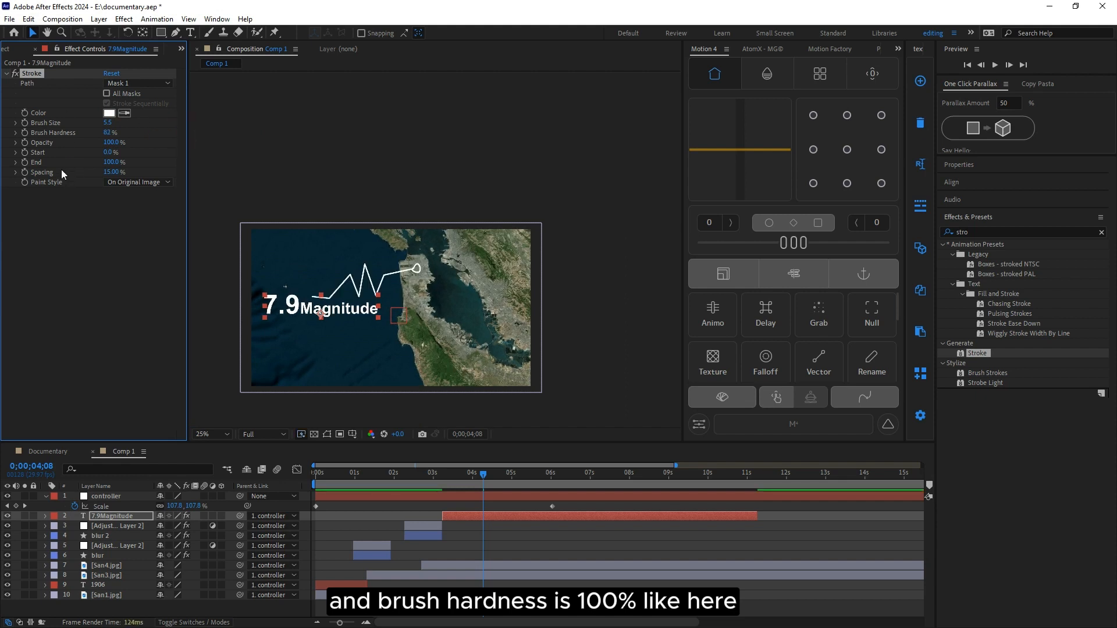
# Step: Keyframe the Stroke's End property at 0;00;04;13, just after the text animation, and at 100% at 0;00;05;12
pyautogui.click(25, 164)
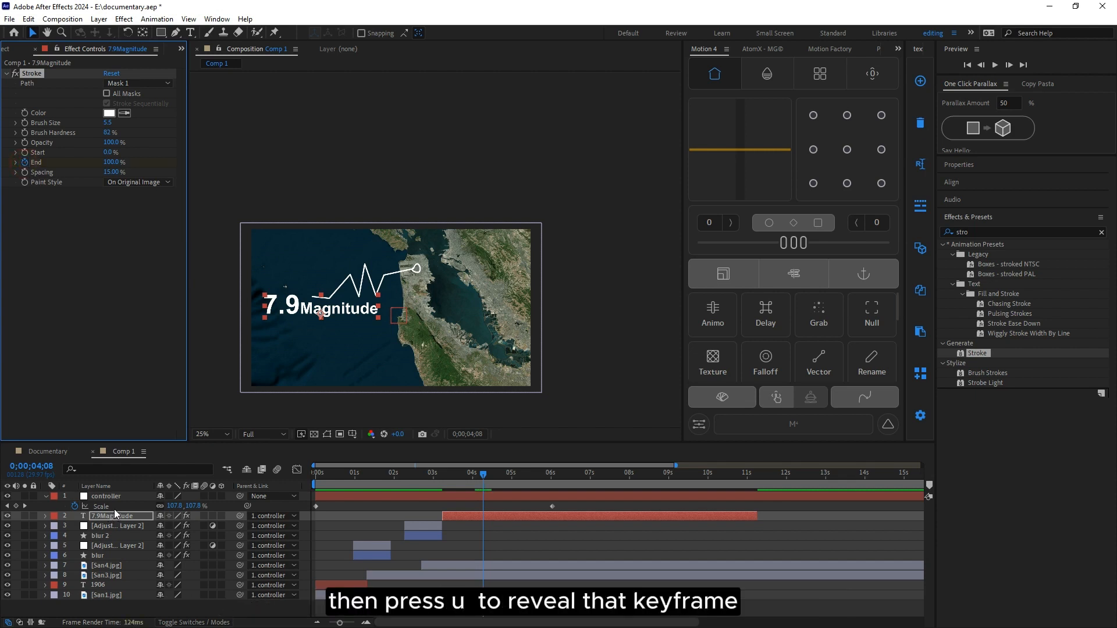
pyautogui.press('u')
pyautogui.moveTo(487, 479)
pyautogui.mouseDown()
pyautogui.moveTo(466, 484)
pyautogui.moveTo(488, 485)
pyautogui.mouseUp()
pyautogui.moveTo(482, 555); pyautogui.dragTo(490, 555)
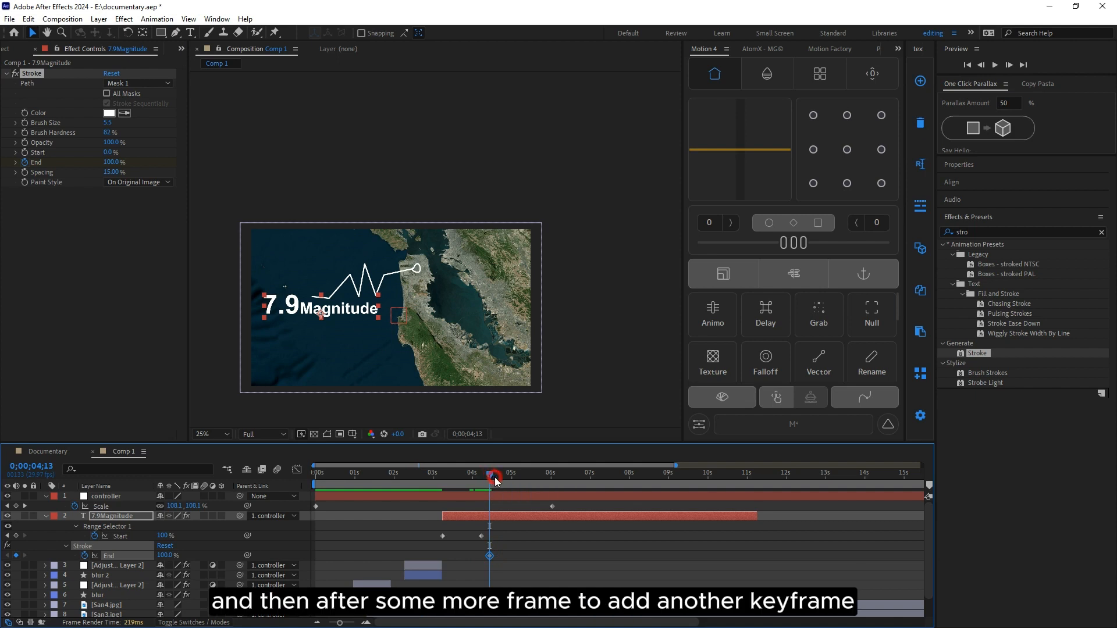
pyautogui.moveTo(492, 479); pyautogui.dragTo(525, 478)
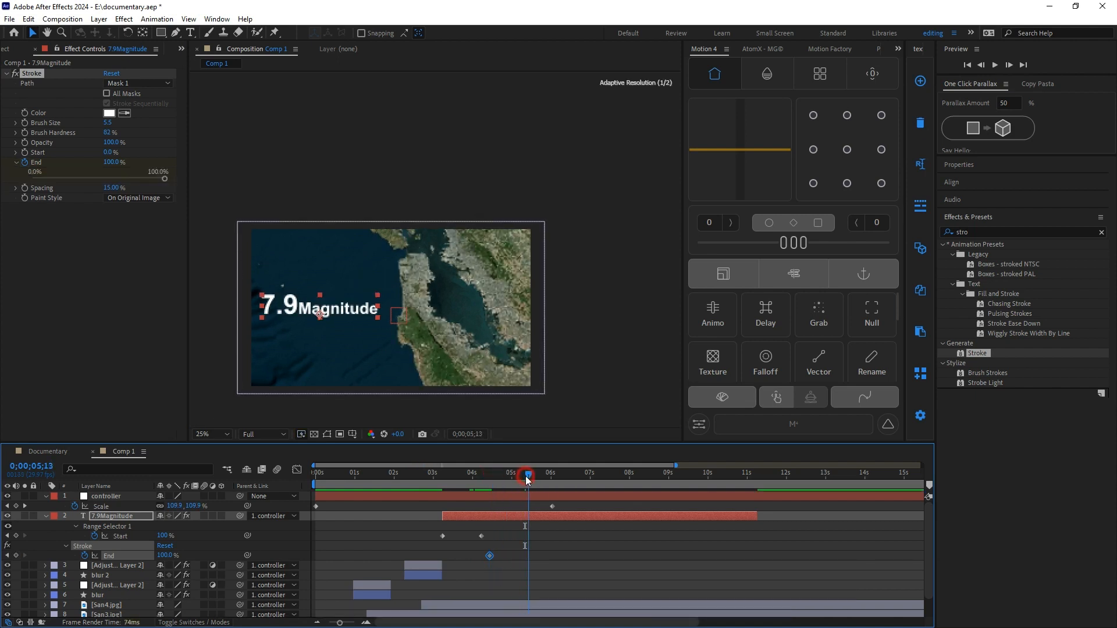
pyautogui.moveTo(108, 163); pyautogui.dragTo(119, 167)
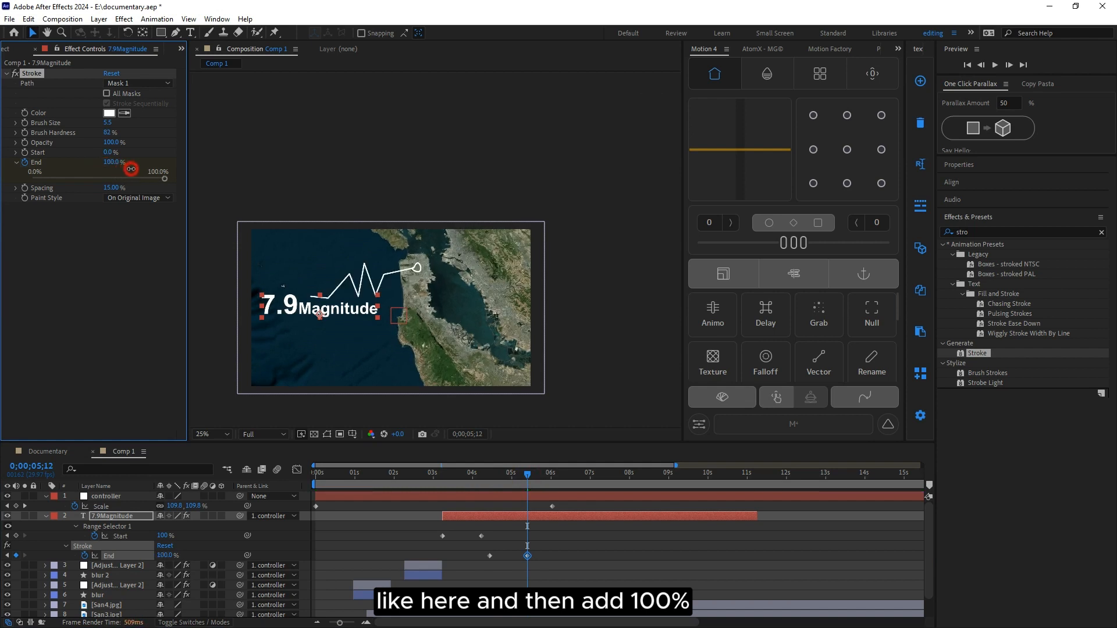
# Step: Set the first Stroke End keyframe to 0% and preview the line drawing itself
pyautogui.click(489, 556)
pyautogui.click(491, 474)
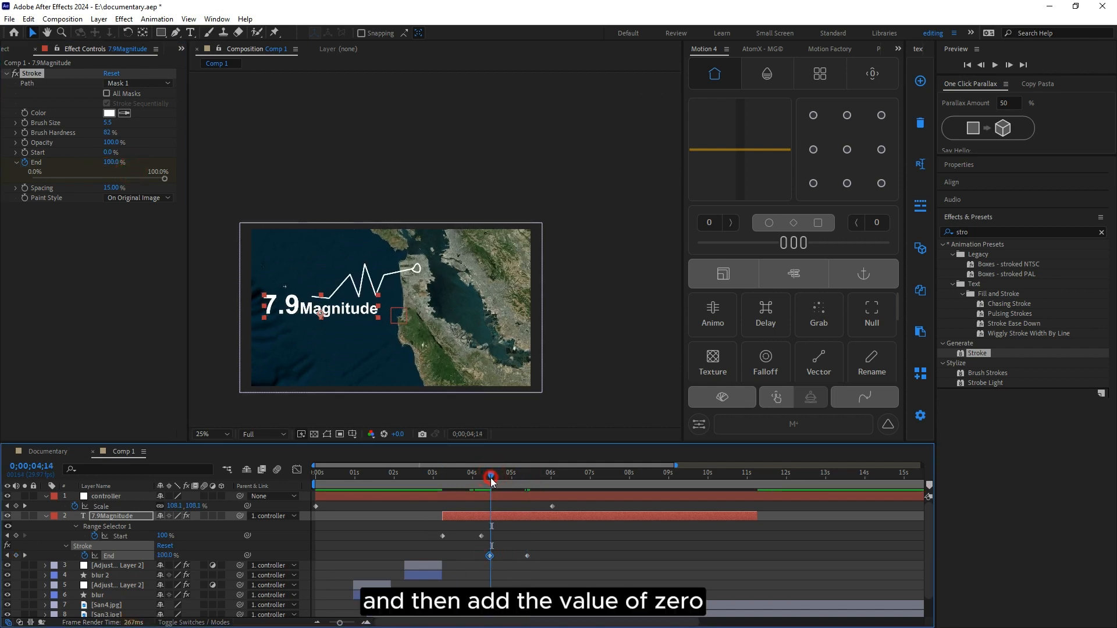
pyautogui.click(111, 162)
pyautogui.write('0')
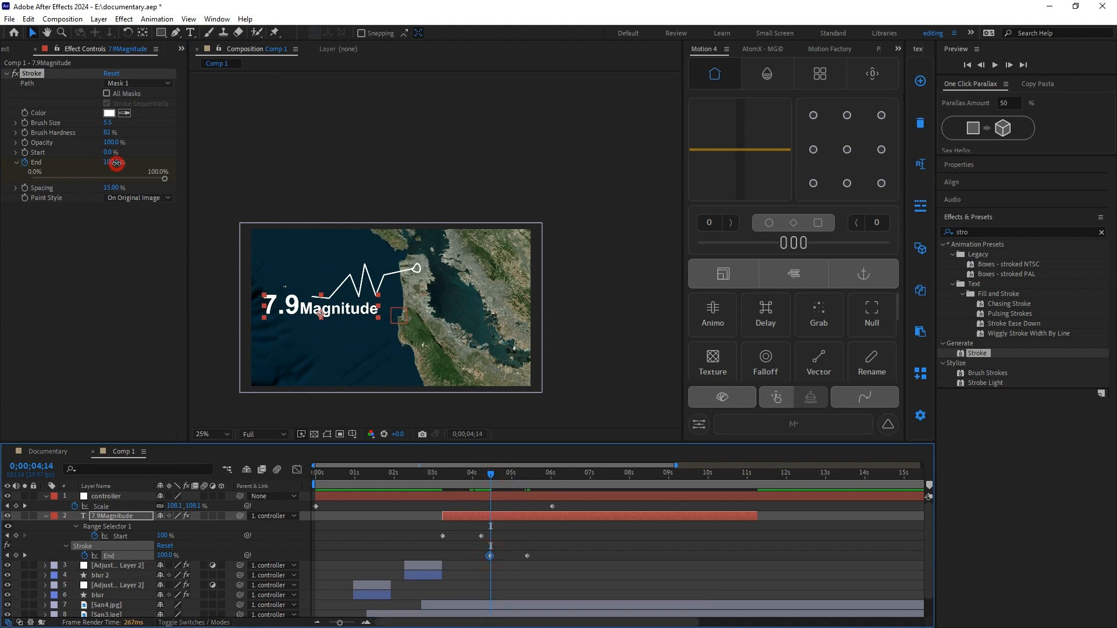
pyautogui.press('Return')
pyautogui.press('space')
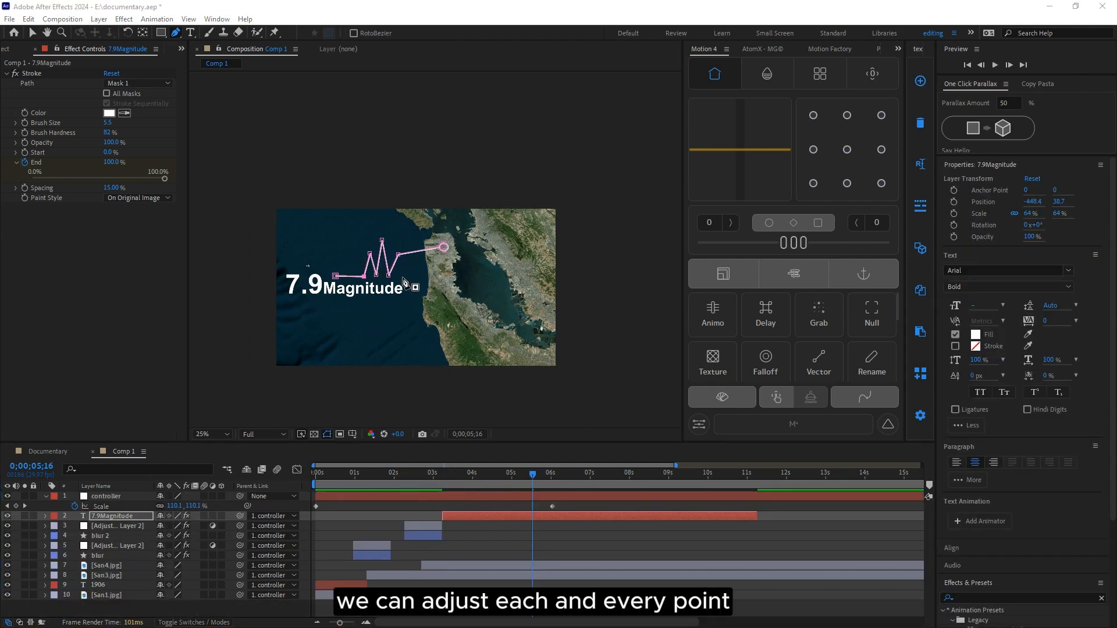
# Step: Adjust the first two points of the zigzag mask path above the Magnitude text and preview the line animation
pyautogui.click(332, 274)
pyautogui.moveTo(333, 275); pyautogui.dragTo(327, 279)
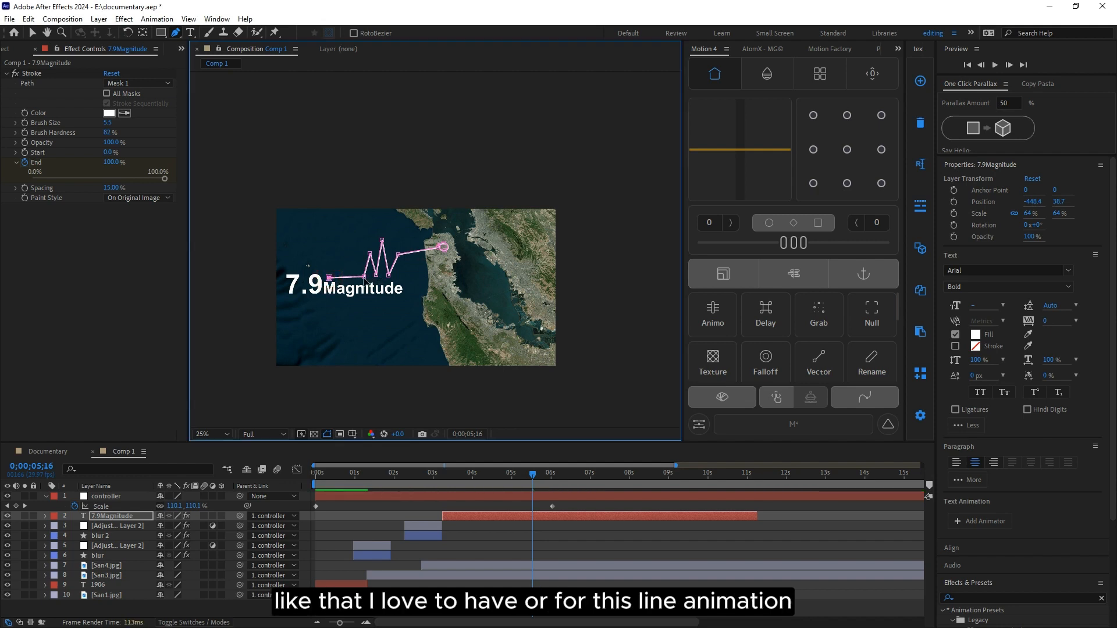
pyautogui.moveTo(364, 278); pyautogui.dragTo(362, 271)
pyautogui.moveTo(473, 480); pyautogui.dragTo(441, 482)
pyautogui.press('space')
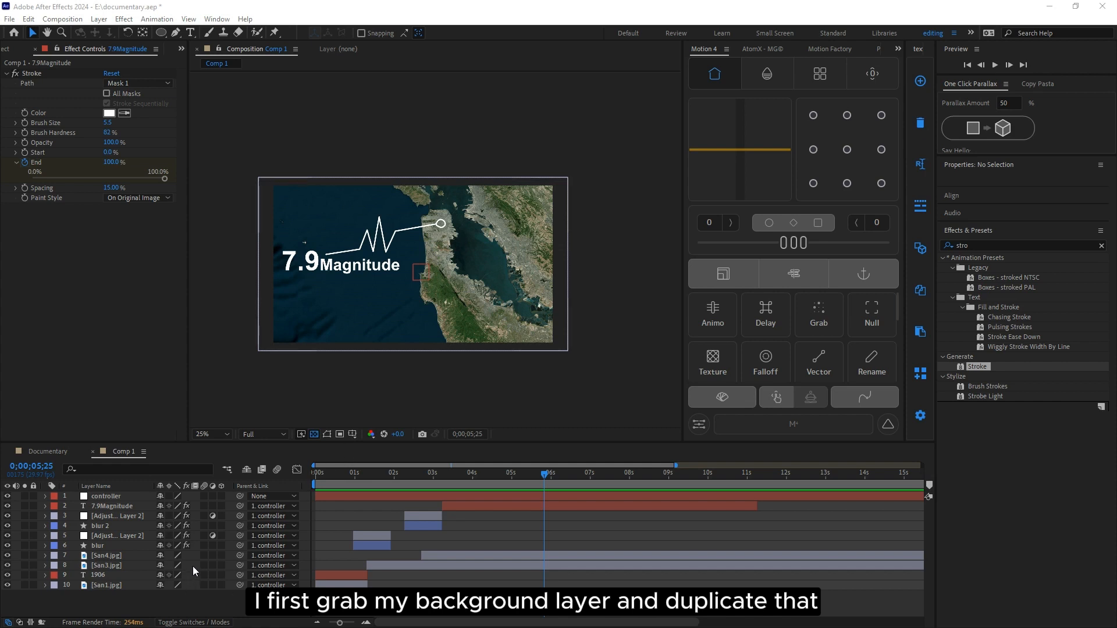
# Step: Duplicate the San4.jpg layer and draw a circular ellipse mask around San Francisco on the upper copy
pyautogui.click(111, 557)
pyautogui.hotkey('ctrl', 'd')
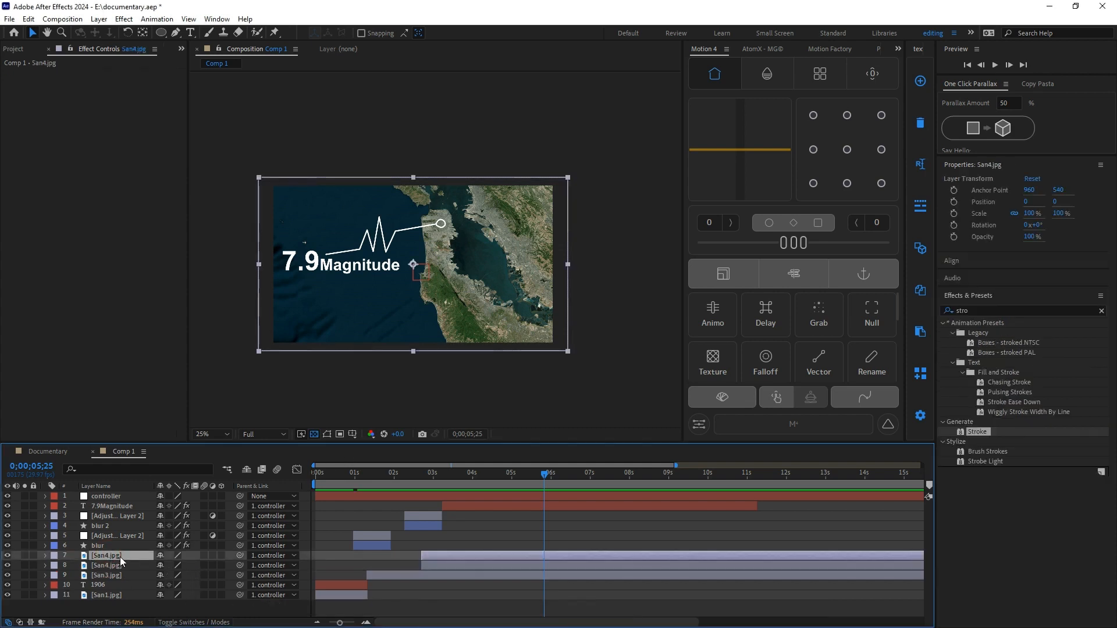
pyautogui.click(424, 482)
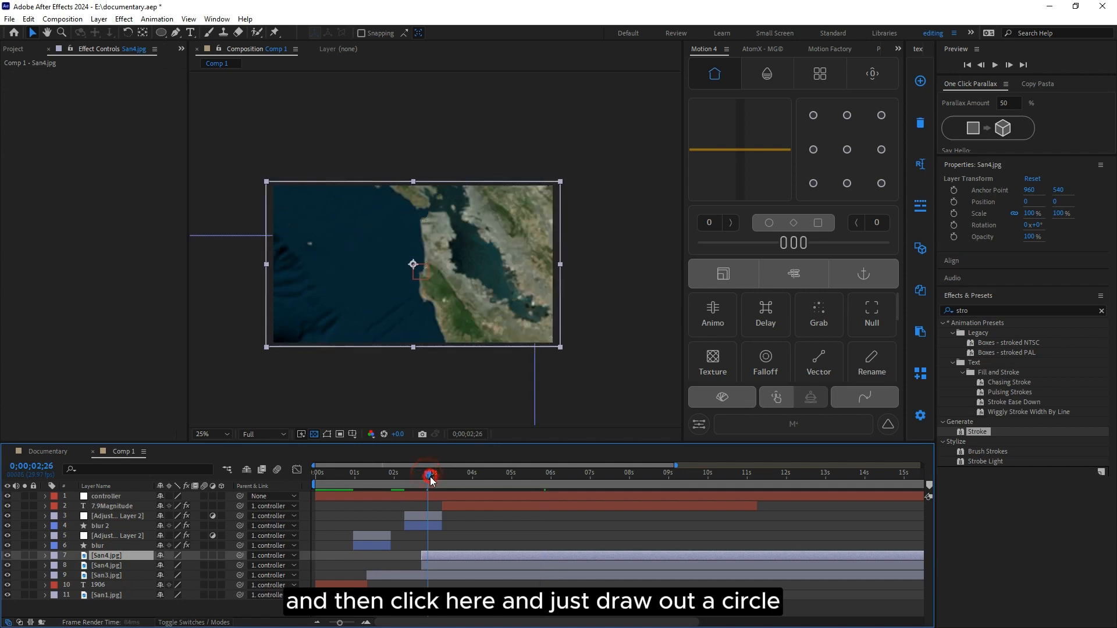
pyautogui.click(162, 33)
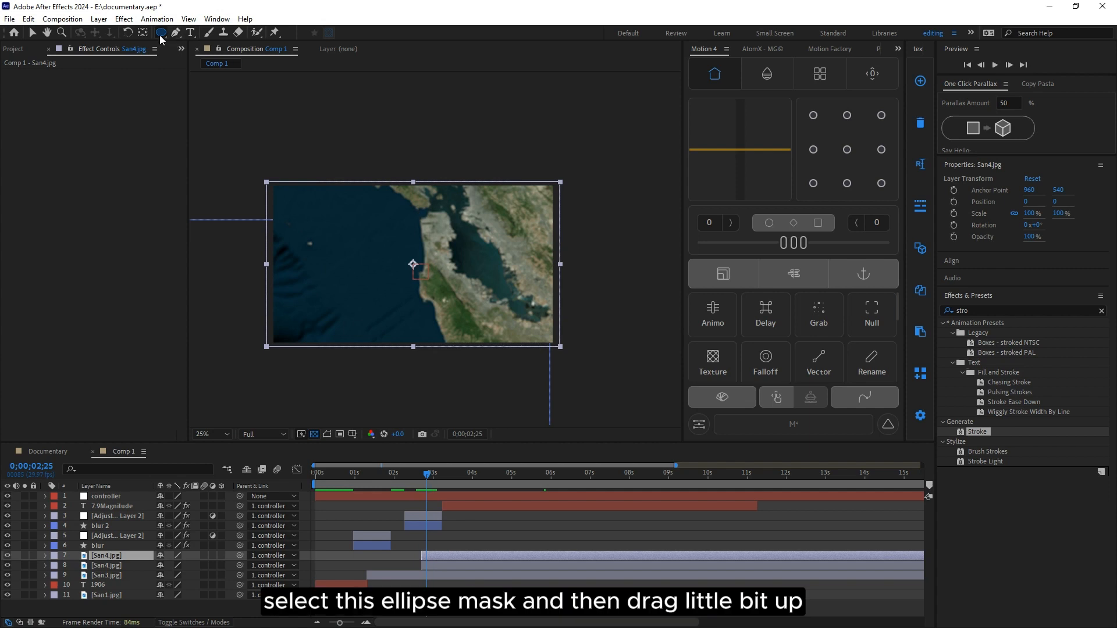
pyautogui.scroll(2, 413, 217)
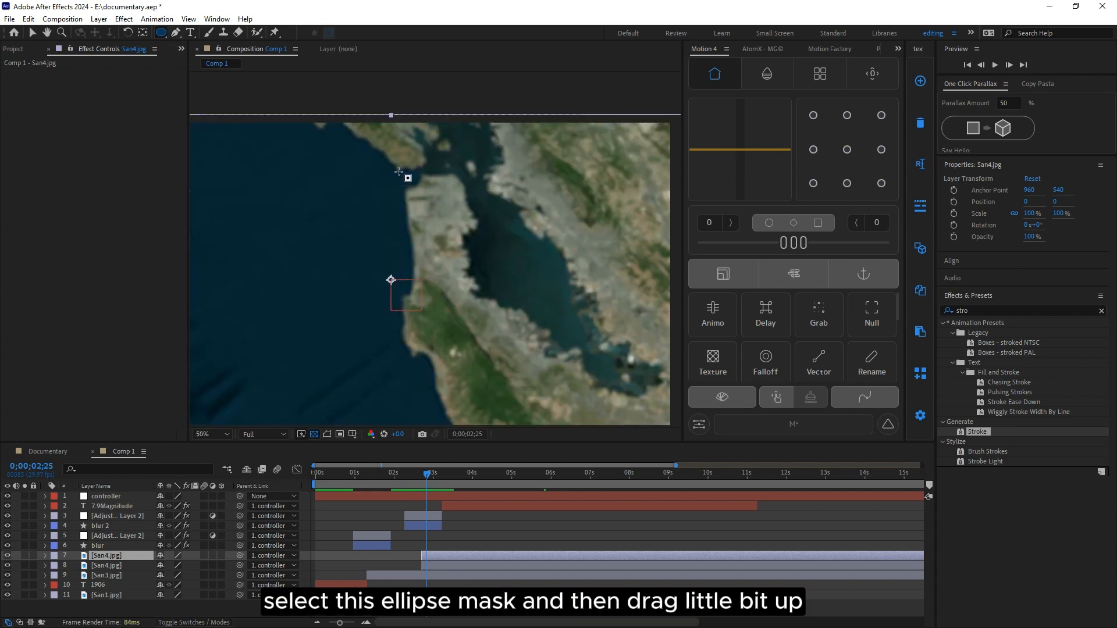
pyautogui.moveTo(430, 215); pyautogui.dragTo(466, 252)
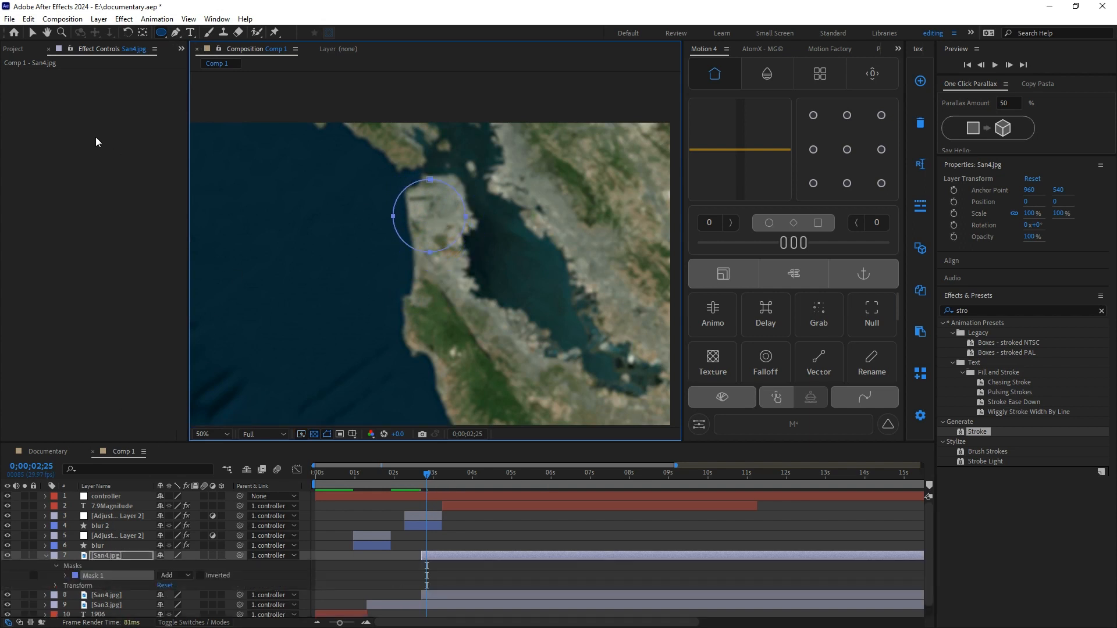
pyautogui.click(32, 32)
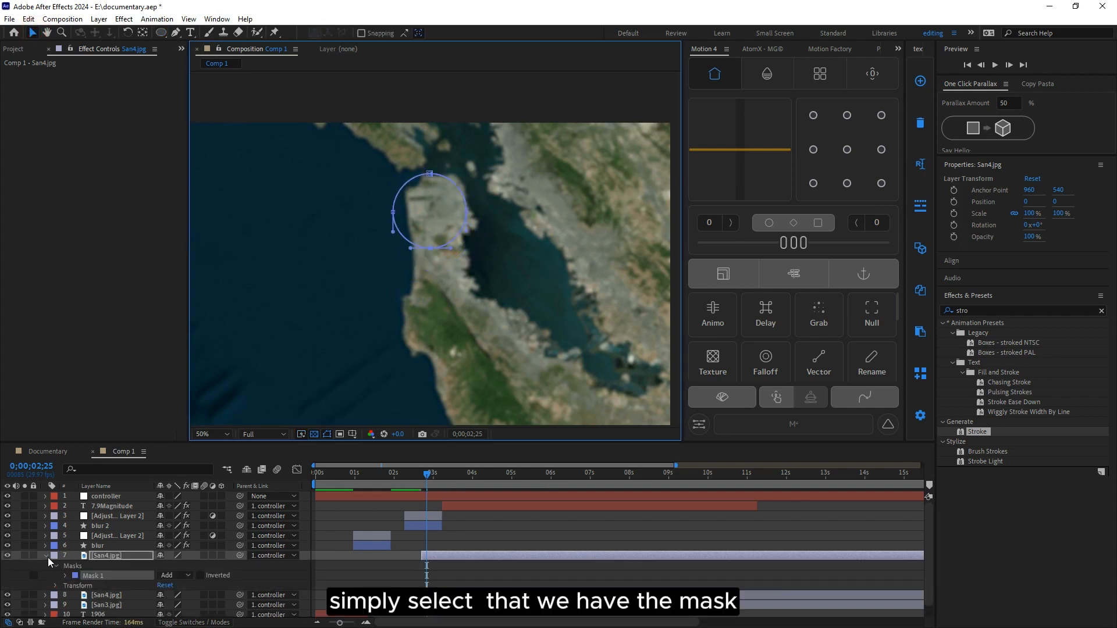
pyautogui.click(46, 556)
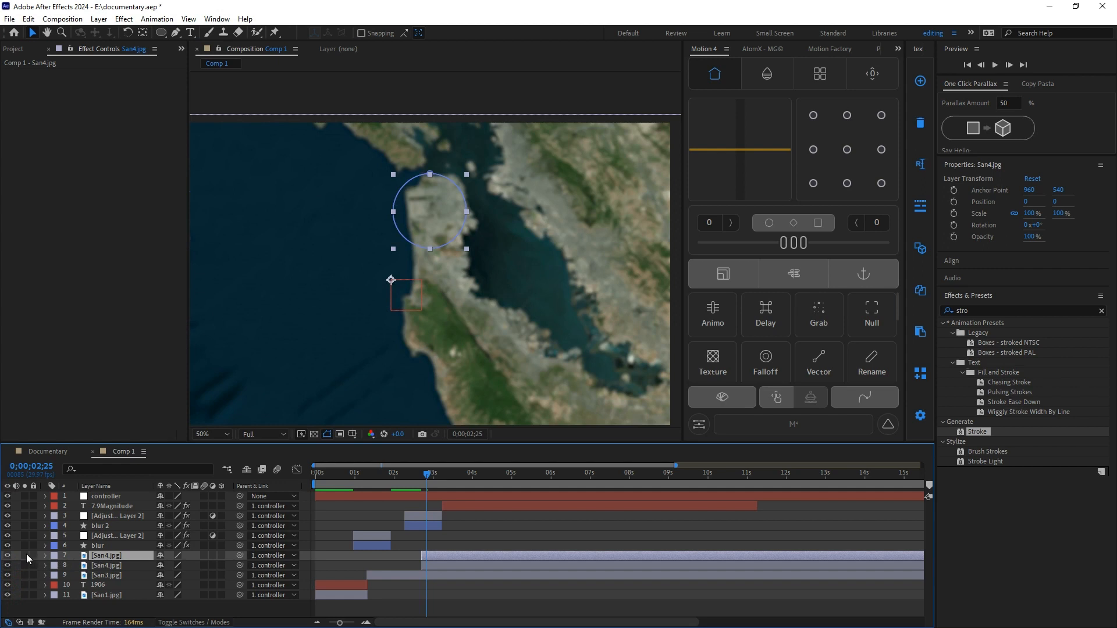
# Step: Solo the masked San4.jpg copy and apply the Keylight (1.2) effect to it
pyautogui.click(25, 555)
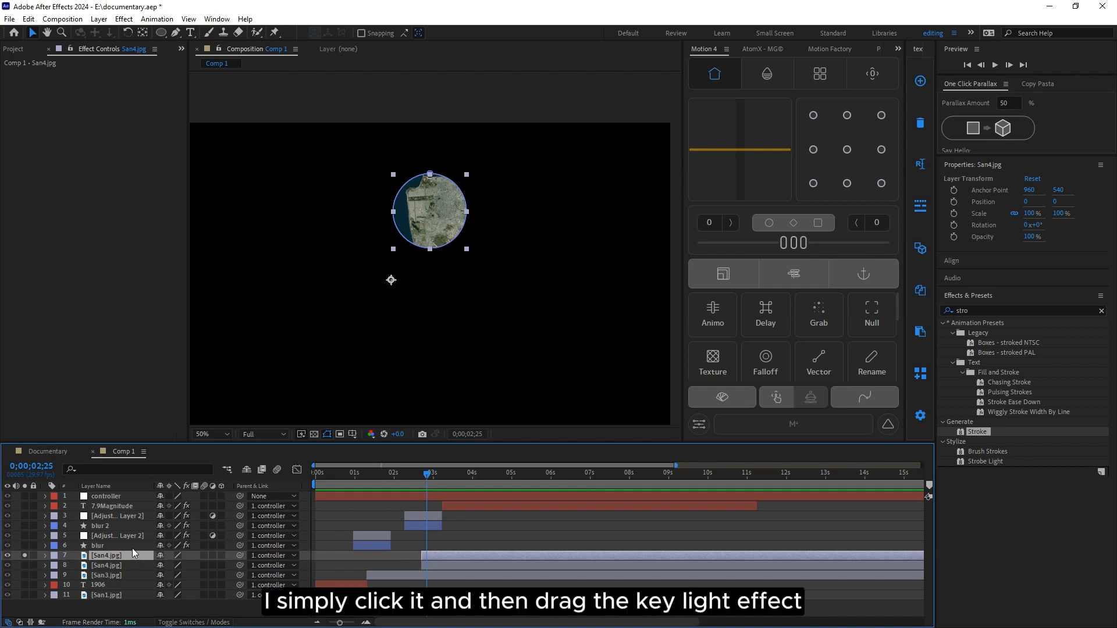
pyautogui.click(963, 312)
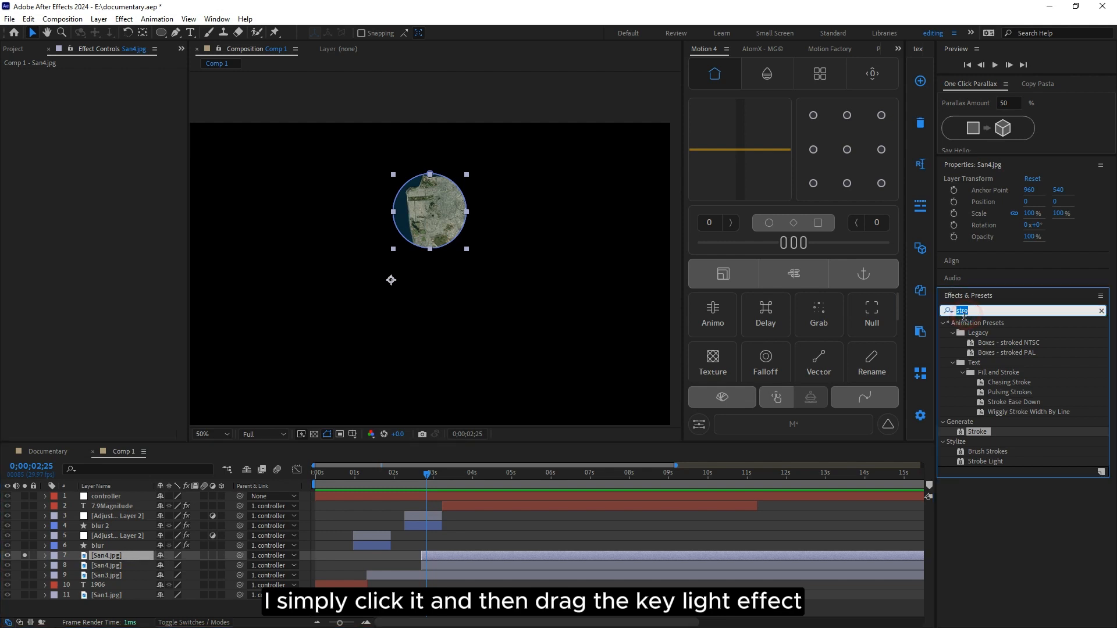
pyautogui.write('key')
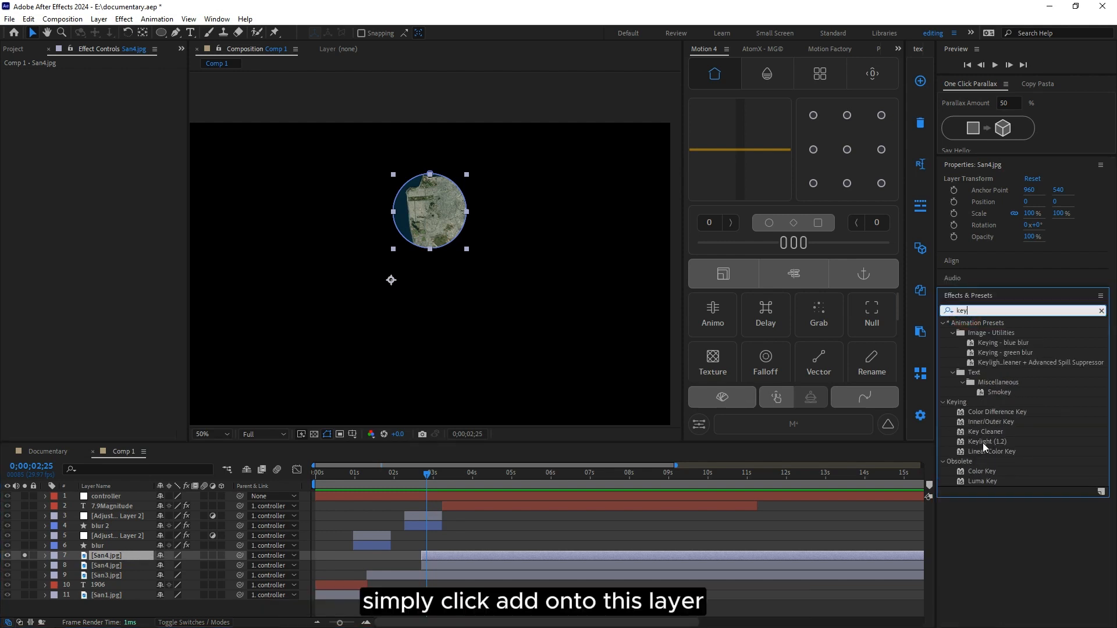
pyautogui.moveTo(983, 442); pyautogui.dragTo(442, 555)
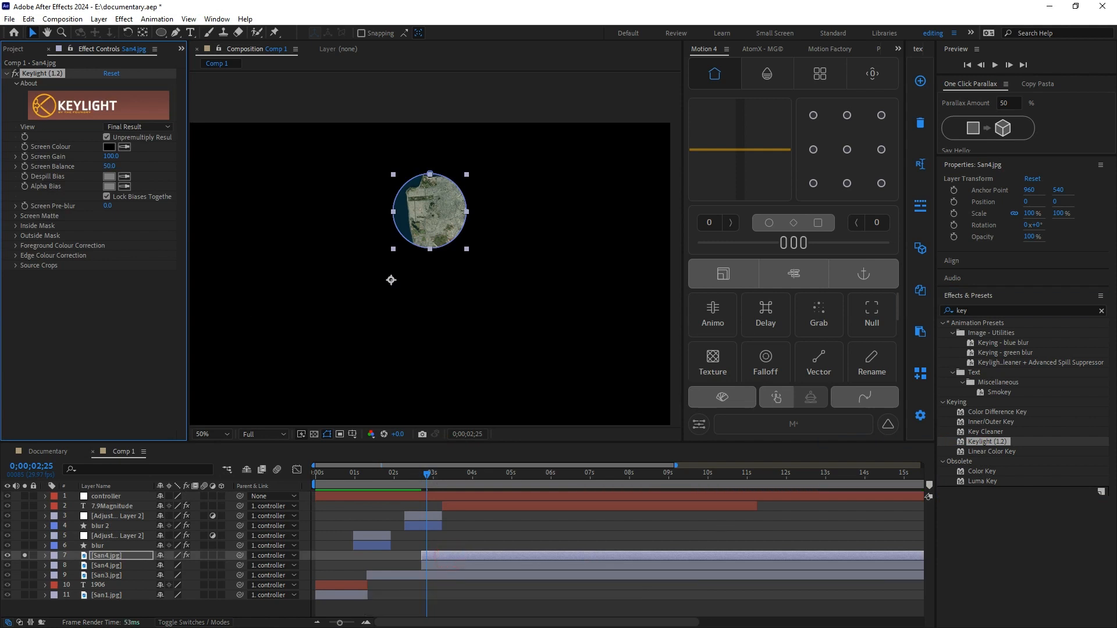
# Step: Key the dark blue water out of the masked San4.jpg with Keylight, using Screen Gain 311 and Screen Balance 64, checked against the transparency grid
pyautogui.click(125, 146)
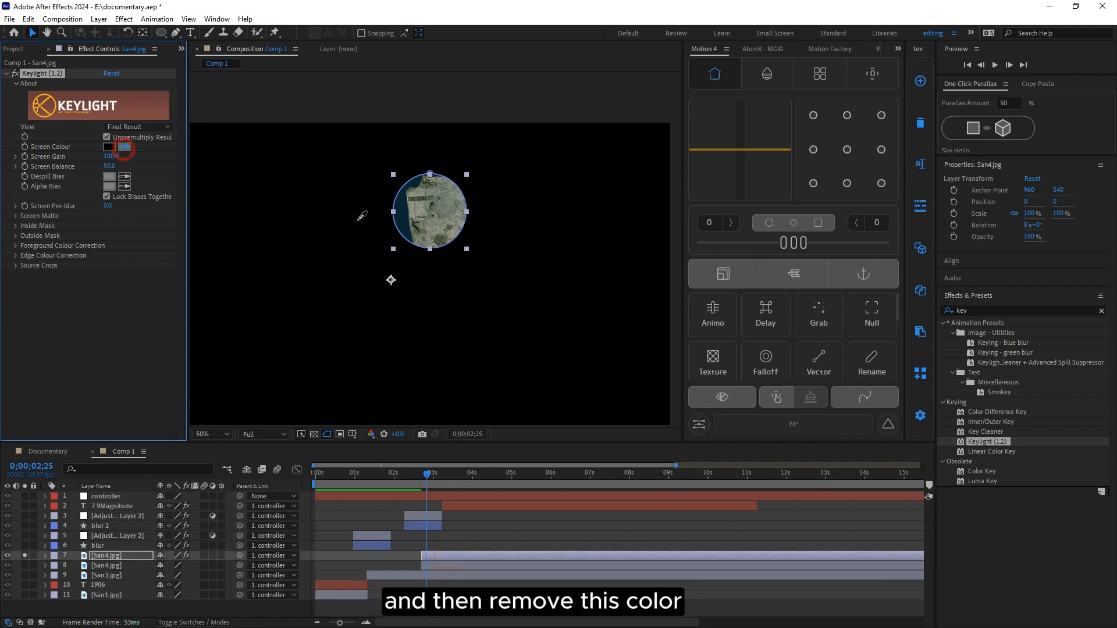
pyautogui.click(401, 211)
pyautogui.moveTo(116, 158); pyautogui.dragTo(162, 155)
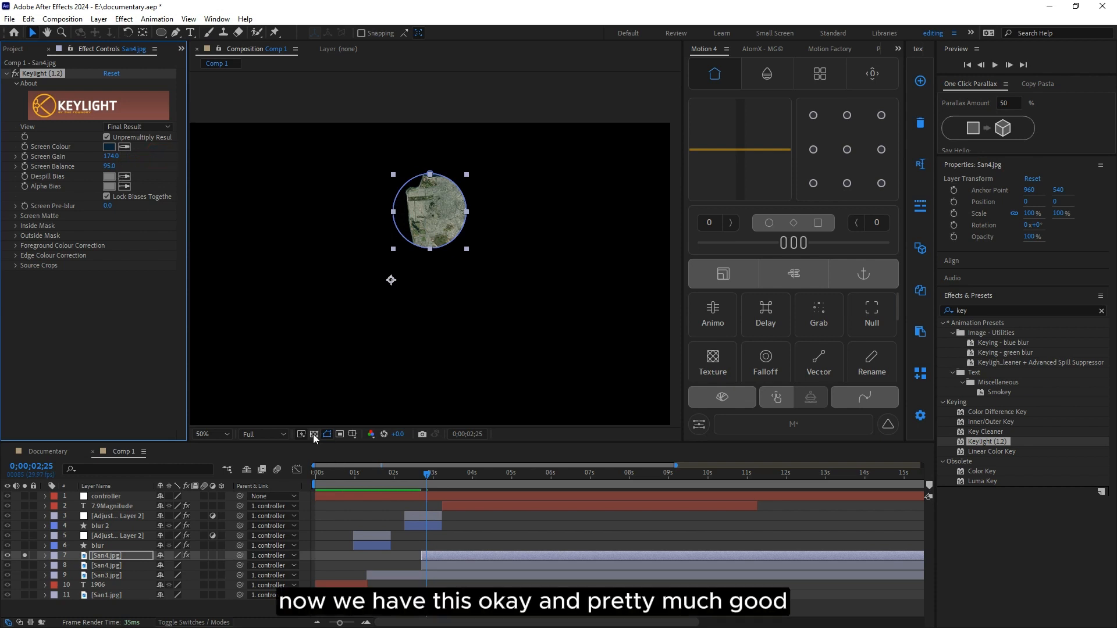
pyautogui.click(314, 435)
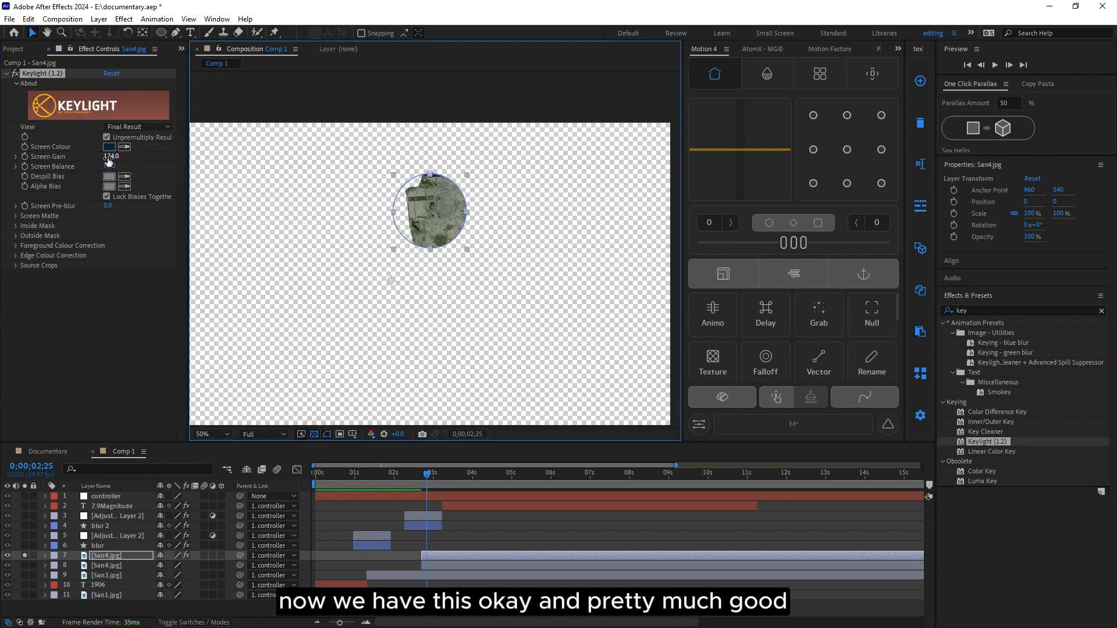
pyautogui.moveTo(108, 157); pyautogui.dragTo(216, 155)
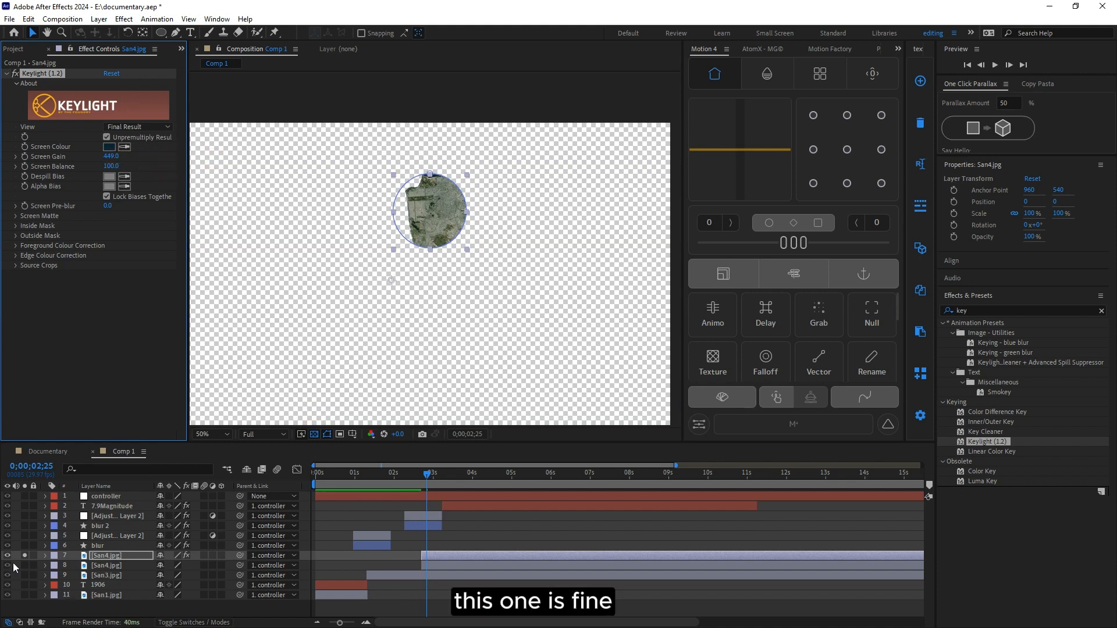
pyautogui.click(82, 317)
# Step: Find the Tint effect and apply it to the masked San4.jpg layer
pyautogui.click(972, 312)
pyautogui.press('BackSpace')
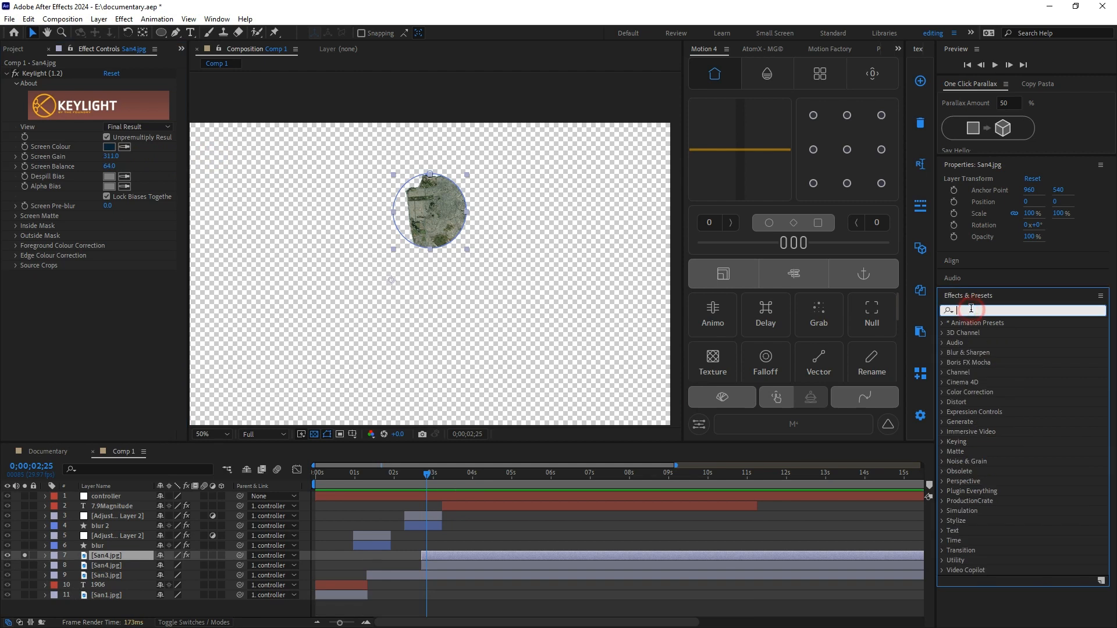
pyautogui.write('tint')
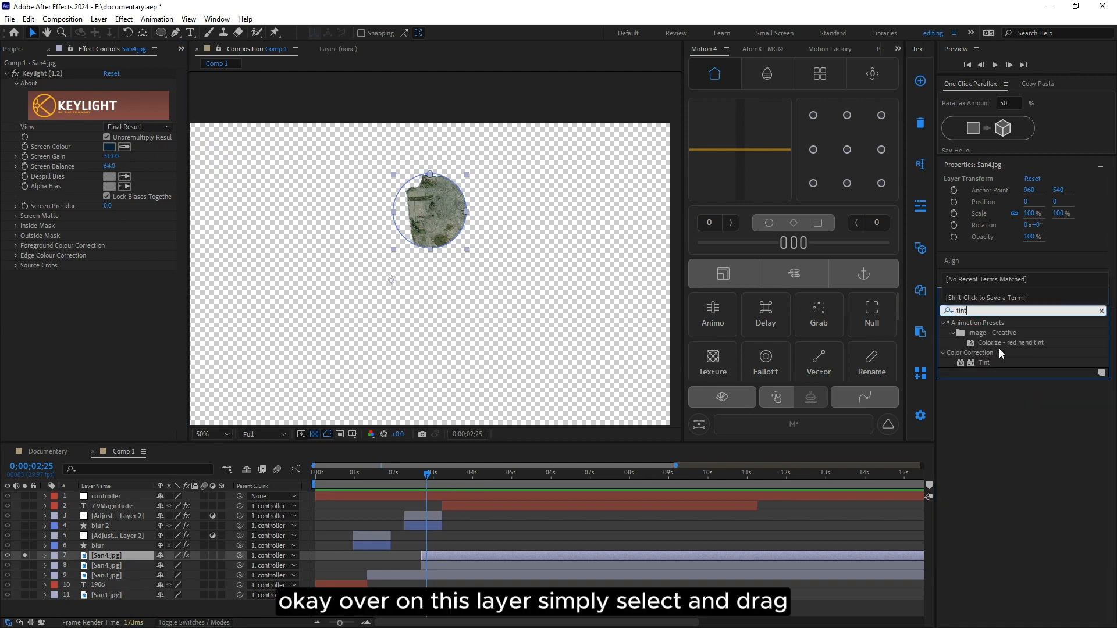
pyautogui.moveTo(986, 360); pyautogui.dragTo(438, 556)
# Step: Set the Tint's Map Black To color to a bright orange-red and unsolo the masked San4.jpg layer
pyautogui.click(108, 285)
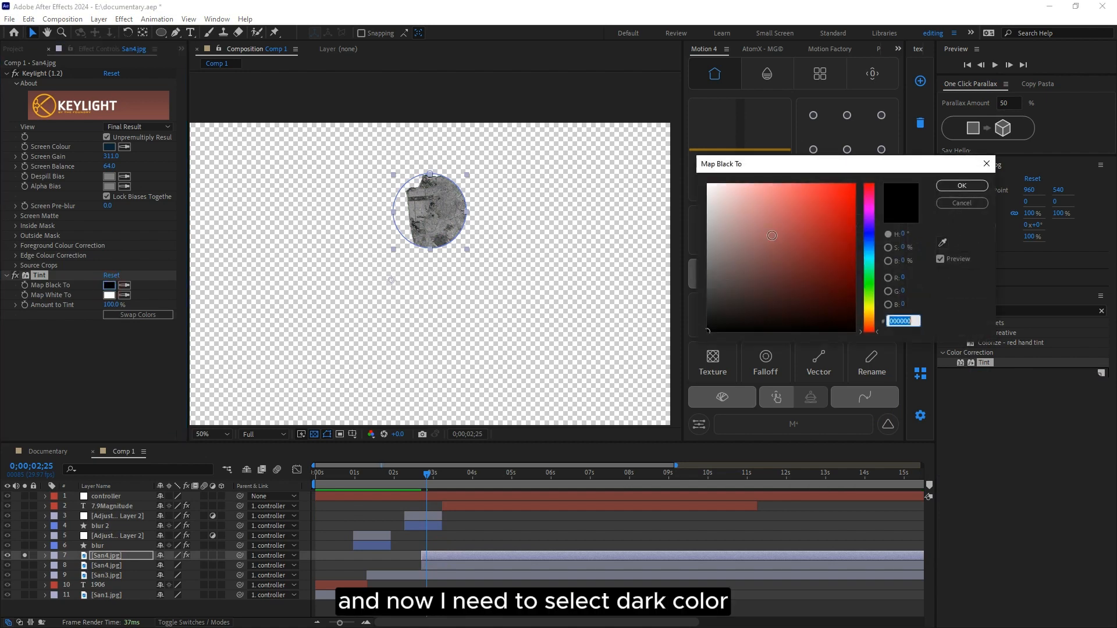
pyautogui.click(853, 219)
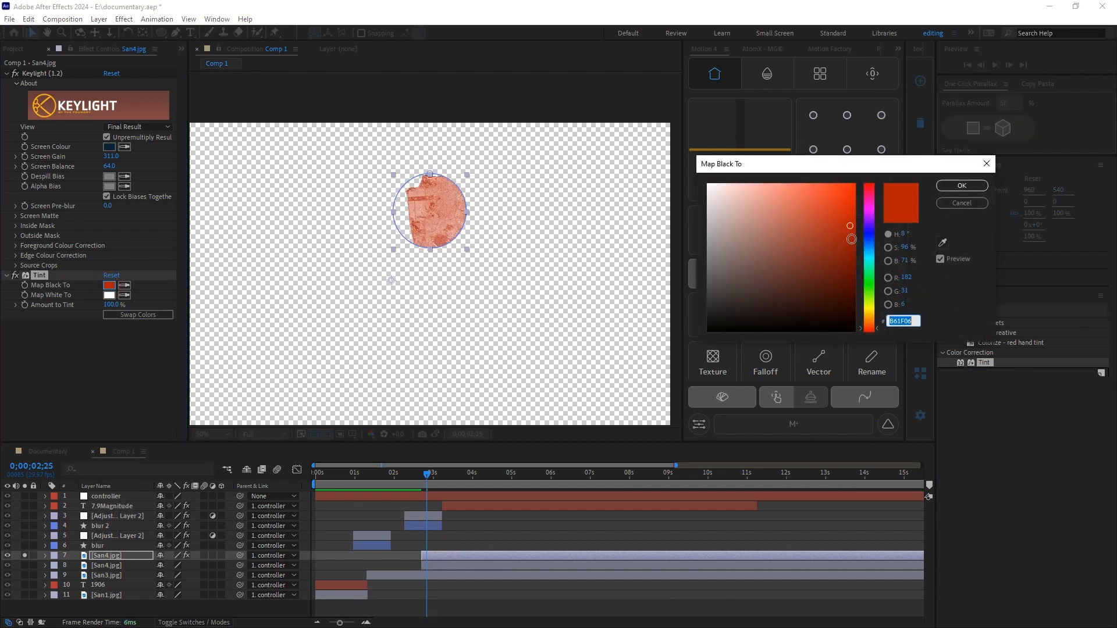
pyautogui.moveTo(853, 220); pyautogui.dragTo(854, 212)
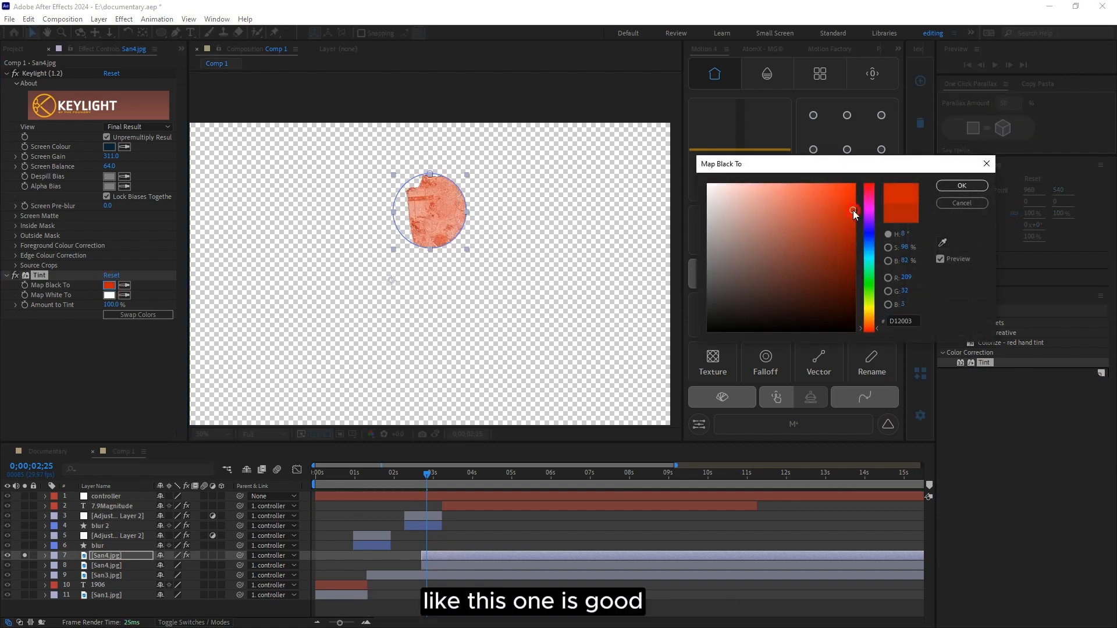
pyautogui.click(962, 185)
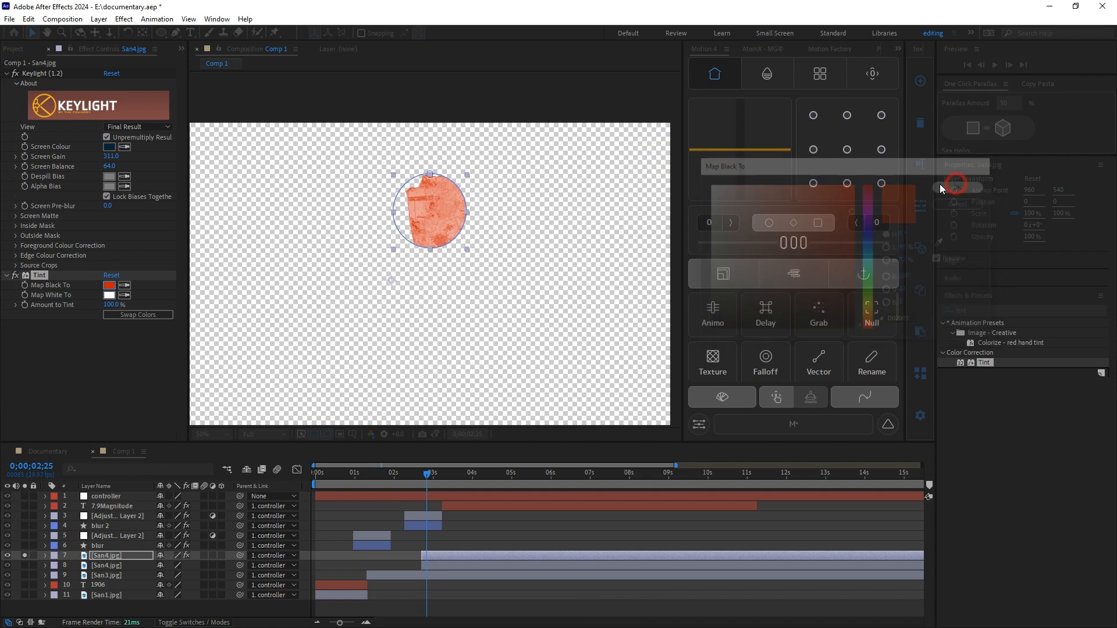
pyautogui.click(23, 555)
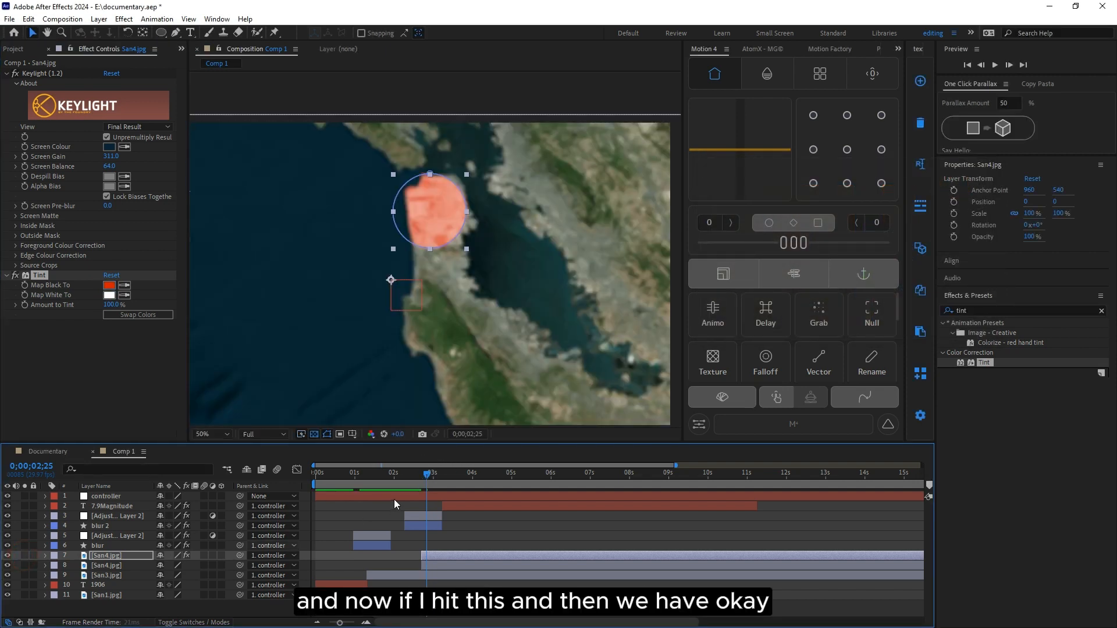
# Step: Set the Tint's Map White To color to a very dark red, about #320000
pyautogui.moveTo(431, 475); pyautogui.dragTo(408, 483)
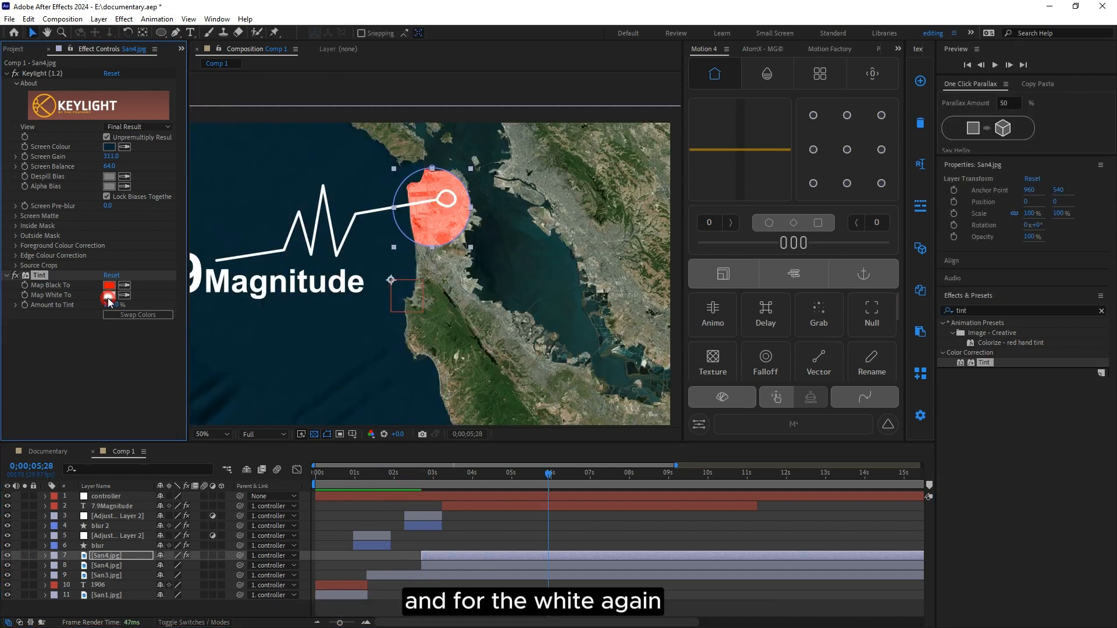
pyautogui.click(108, 295)
pyautogui.moveTo(851, 194); pyautogui.dragTo(853, 303)
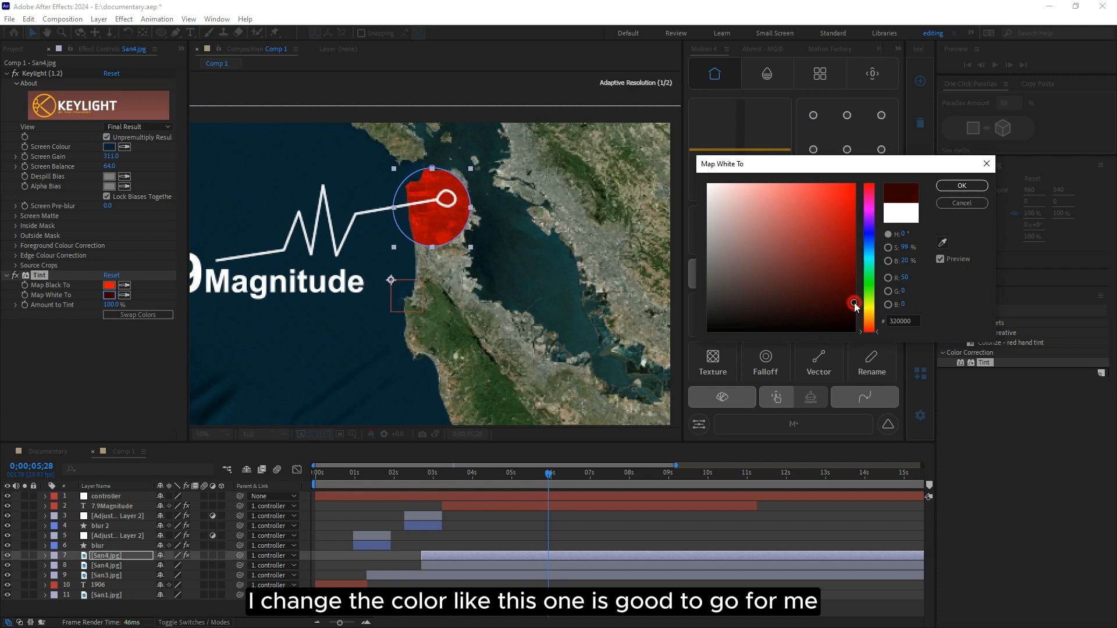
pyautogui.click(960, 186)
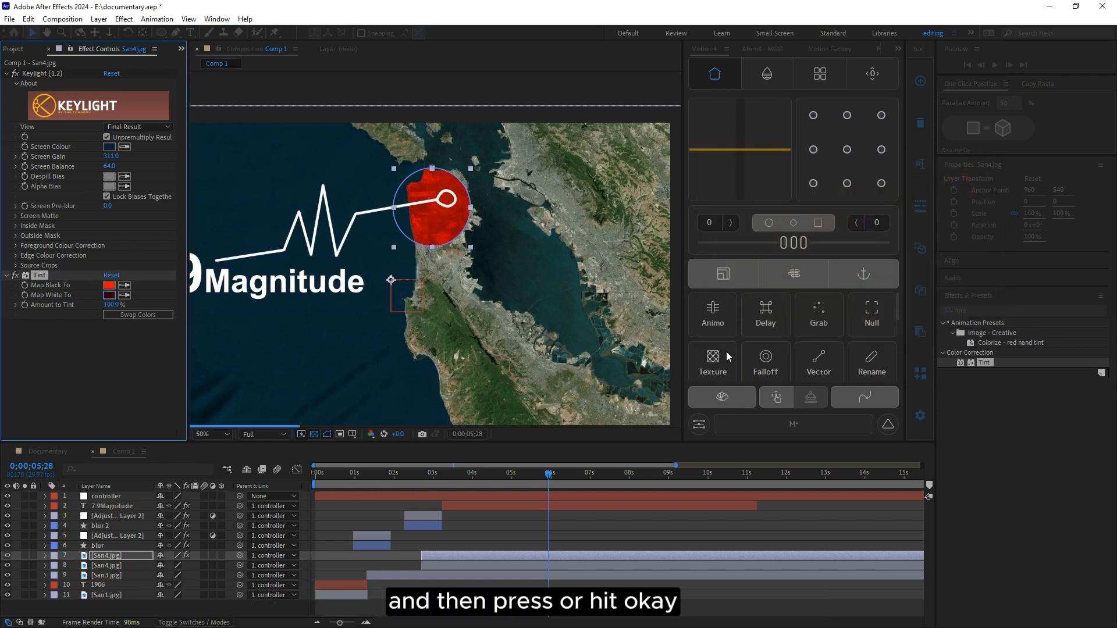
# Step: Enable keyframing for Mask Expansion on Mask 1 of the tinted San4.jpg layer at 0;00;03;16
pyautogui.click(428, 474)
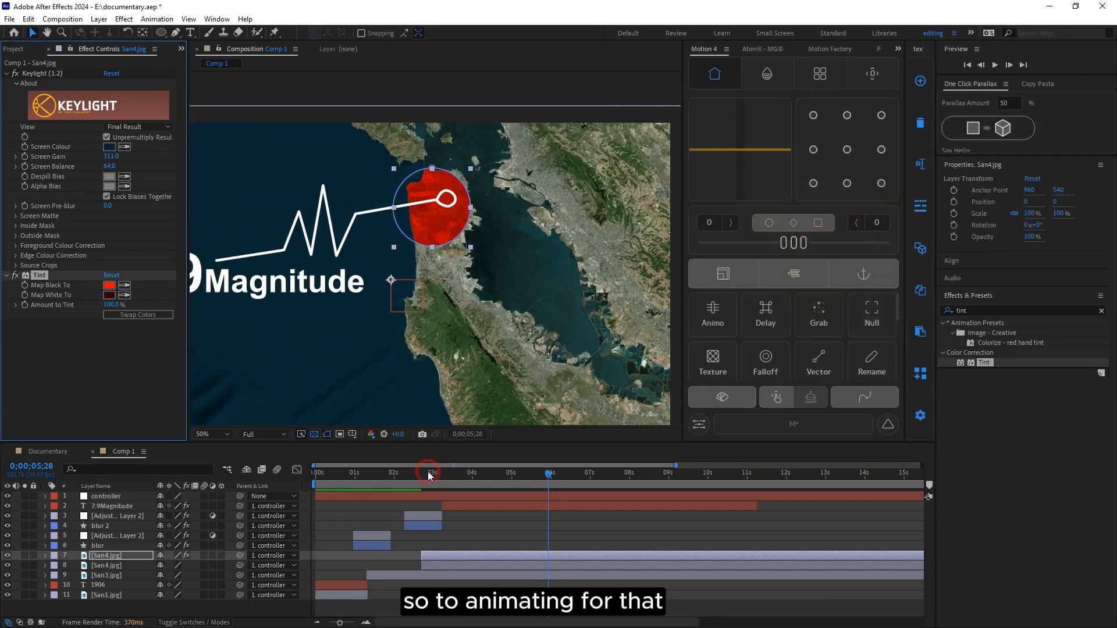
pyautogui.moveTo(428, 474); pyautogui.dragTo(455, 474)
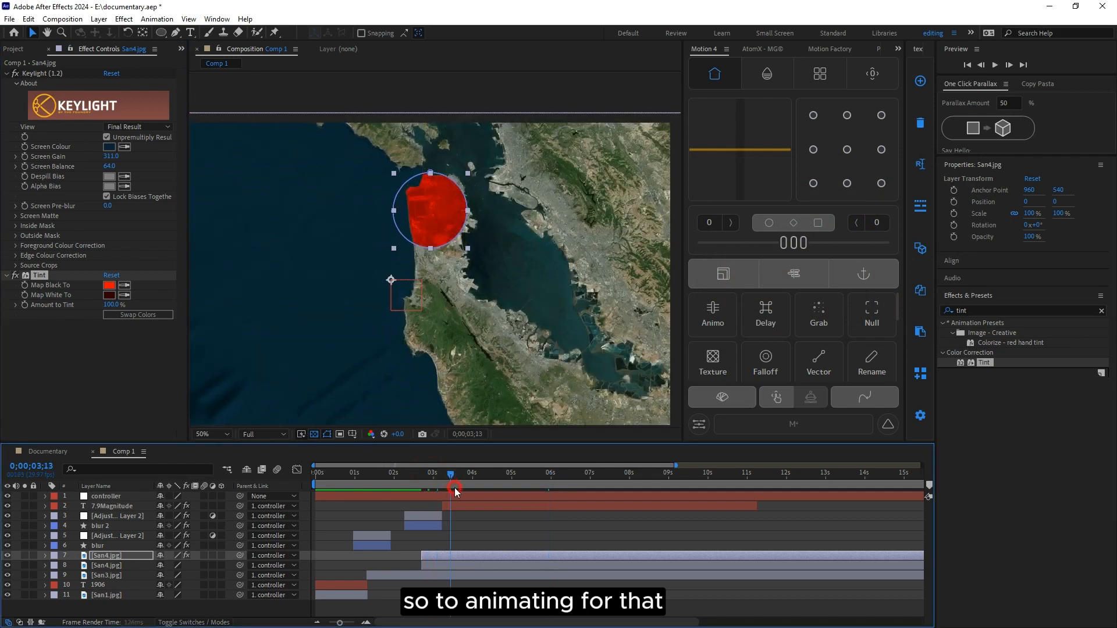
pyautogui.click(464, 555)
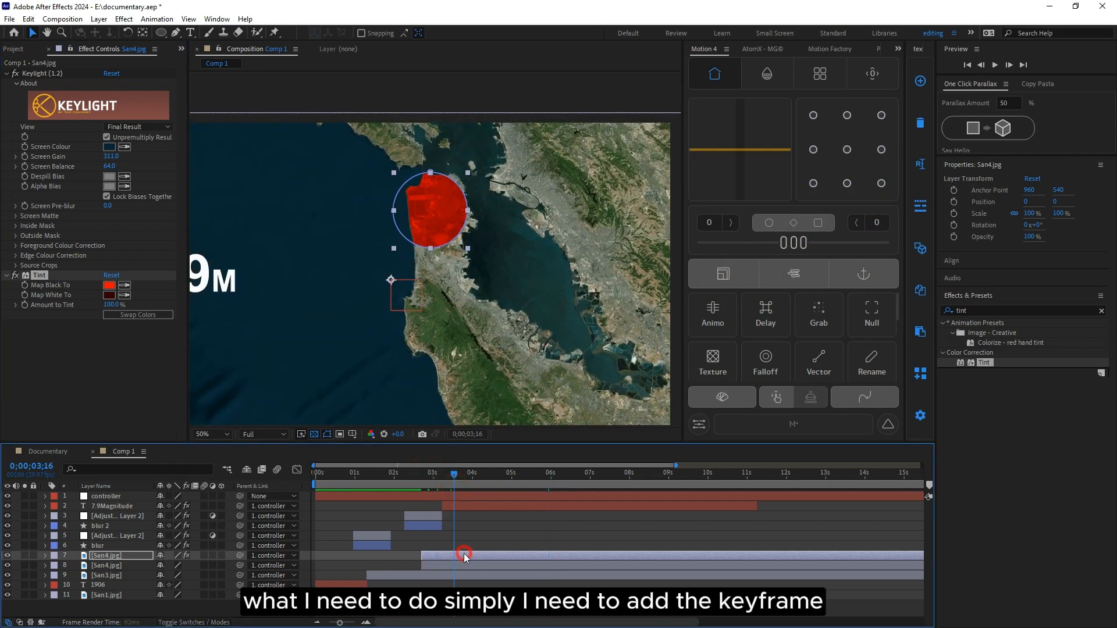
pyautogui.click(43, 556)
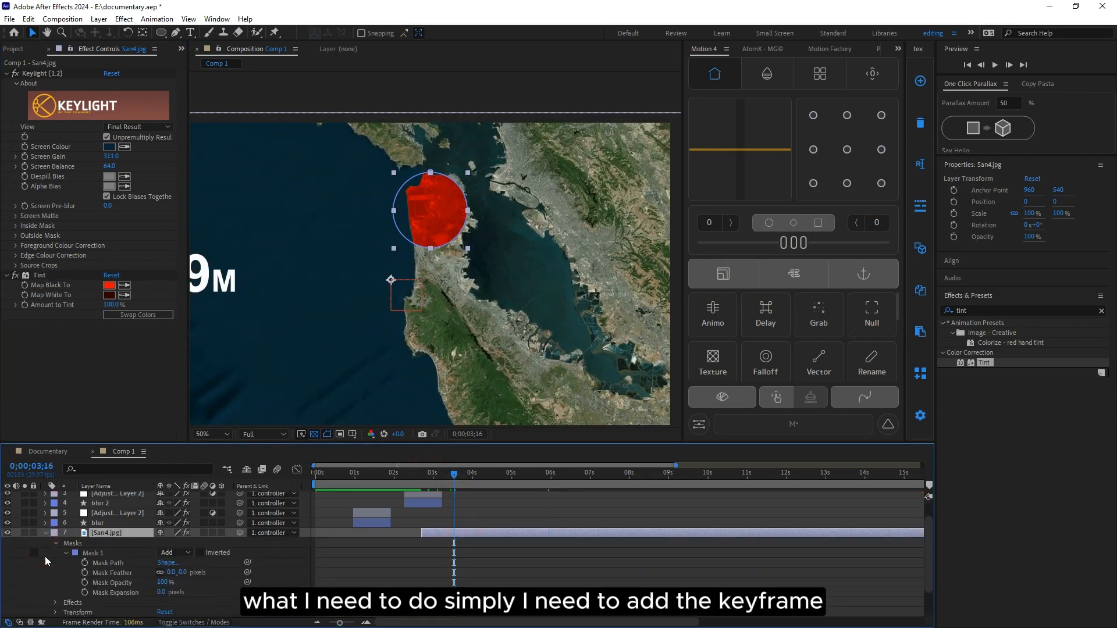
pyautogui.click(85, 592)
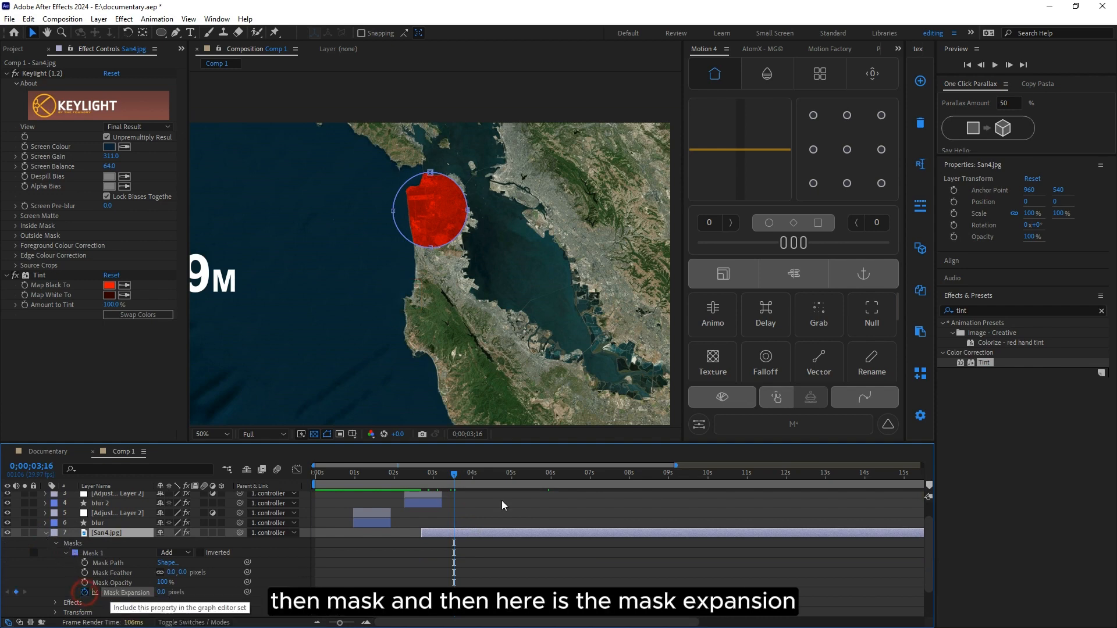
# Step: Animate Mask Expansion from -137 pixels at 0;00;04;15 to 0 pixels at 0;00;06;00 and preview the growing highlight
pyautogui.moveTo(502, 500); pyautogui.dragTo(557, 518)
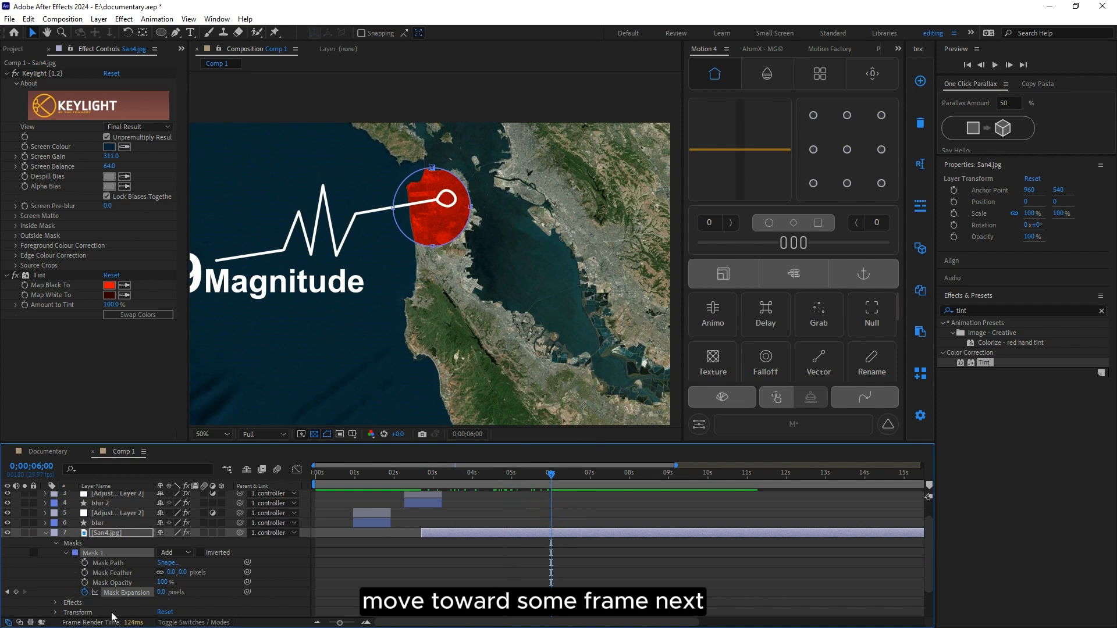
pyautogui.click(7, 592)
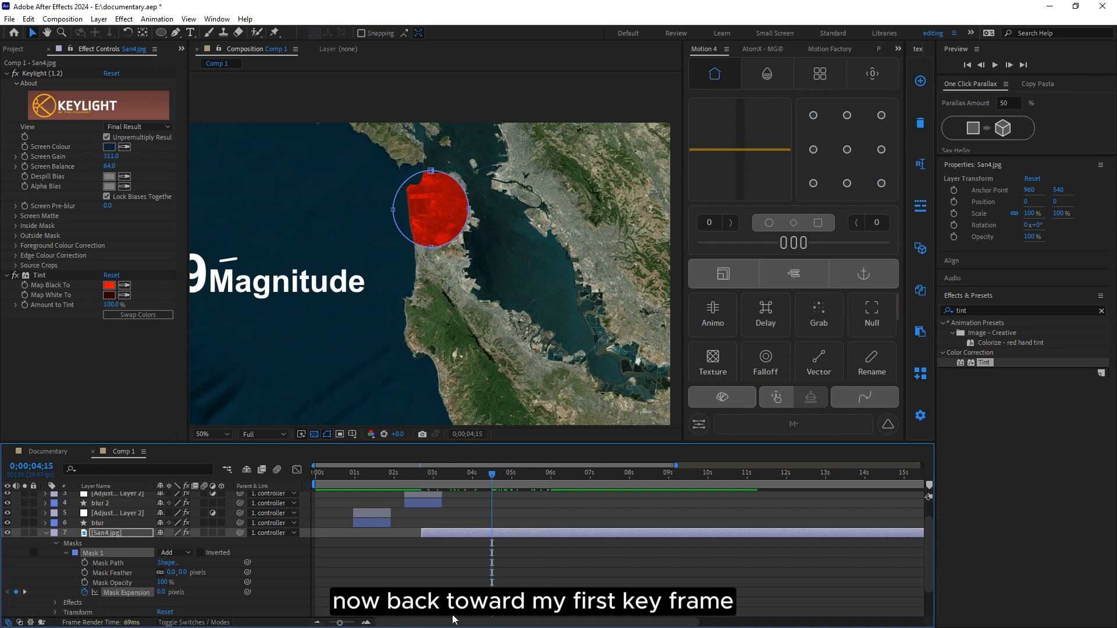
pyautogui.click(492, 592)
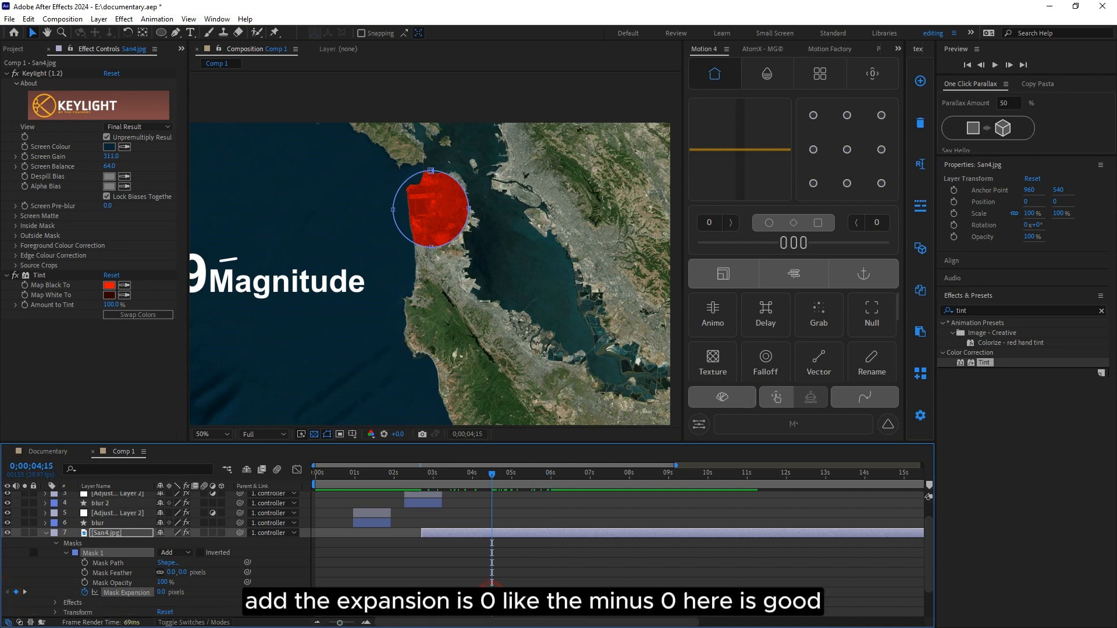
pyautogui.moveTo(160, 593); pyautogui.dragTo(80, 593)
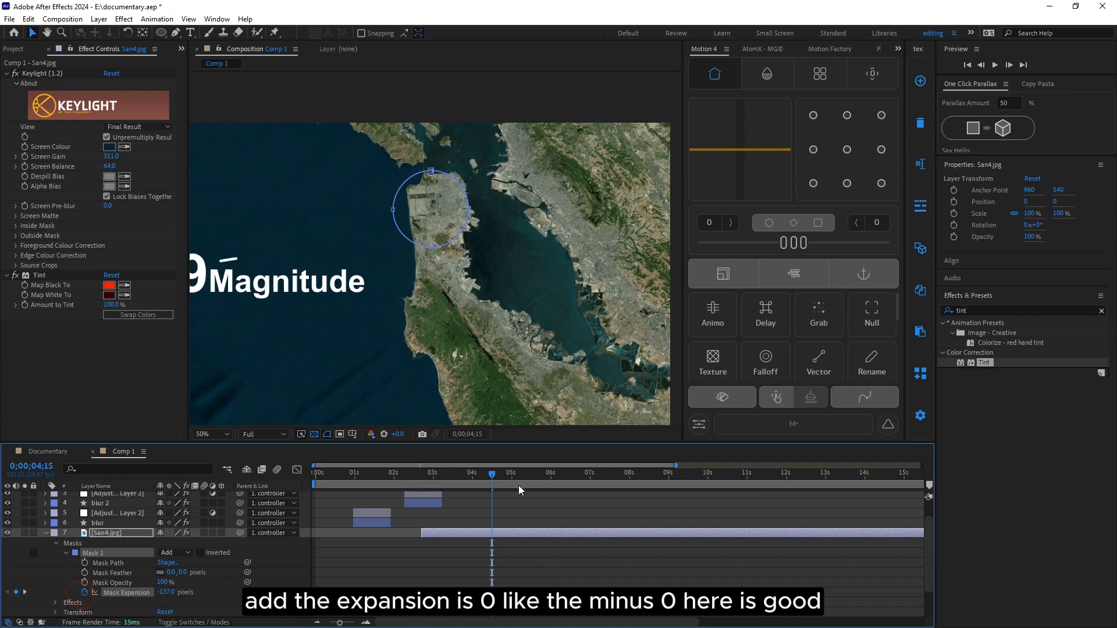
pyautogui.press('space')
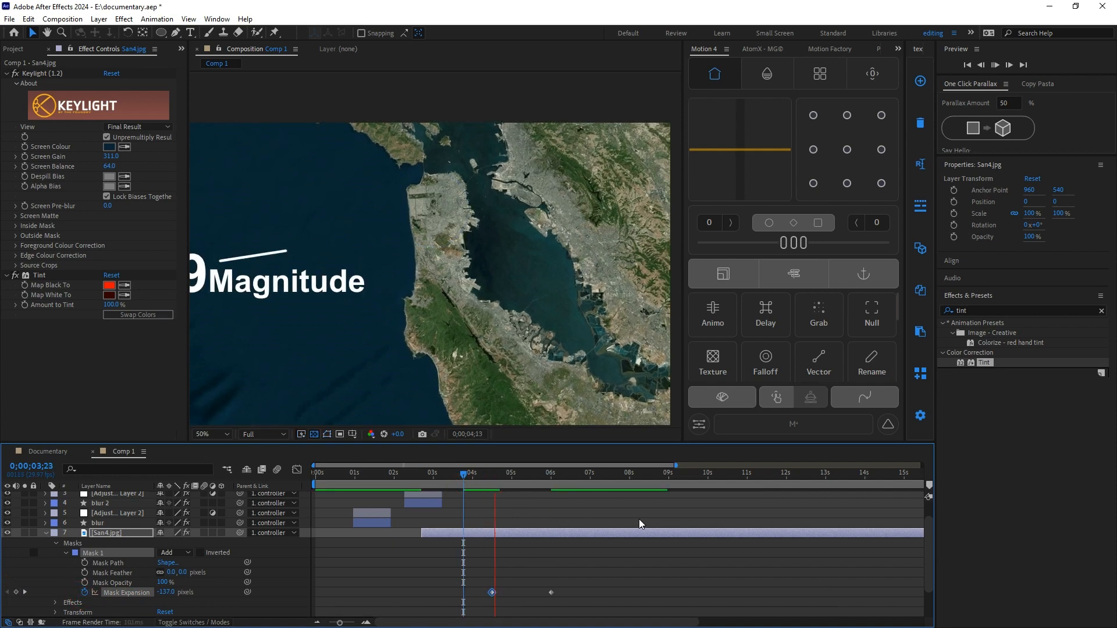
# Step: Preview and shift both Mask Expansion keyframes together so the first sits at about 0;00;05;01
pyautogui.moveTo(491, 592); pyautogui.dragTo(533, 593)
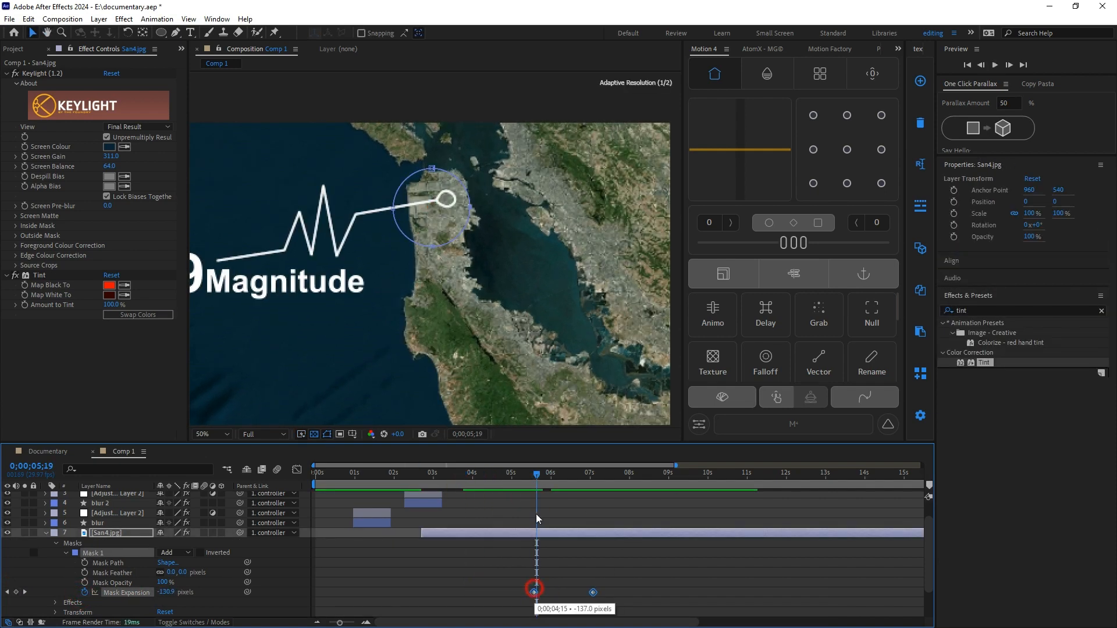
pyautogui.click(474, 481)
pyautogui.press('space')
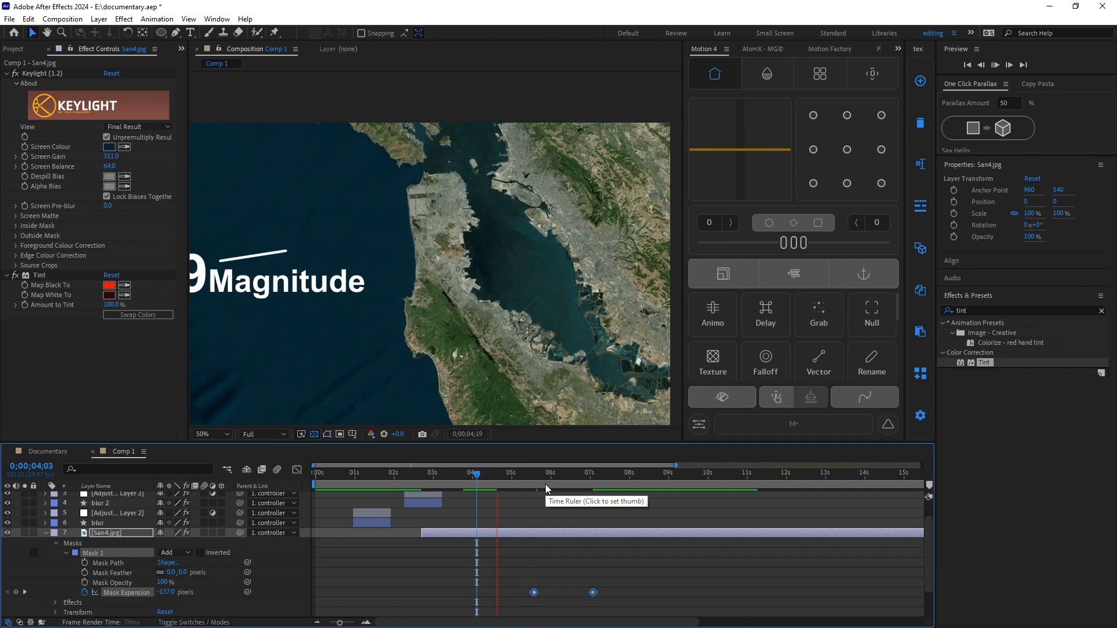
pyautogui.scroll(-2, 545, 484)
pyautogui.moveTo(533, 553); pyautogui.dragTo(512, 553)
# Step: Apply Easy Ease to both Mask Expansion keyframes, move the second one earlier to about 0;00;05;25, and preview
pyautogui.rightClick(512, 553)
pyautogui.moveTo(564, 547)
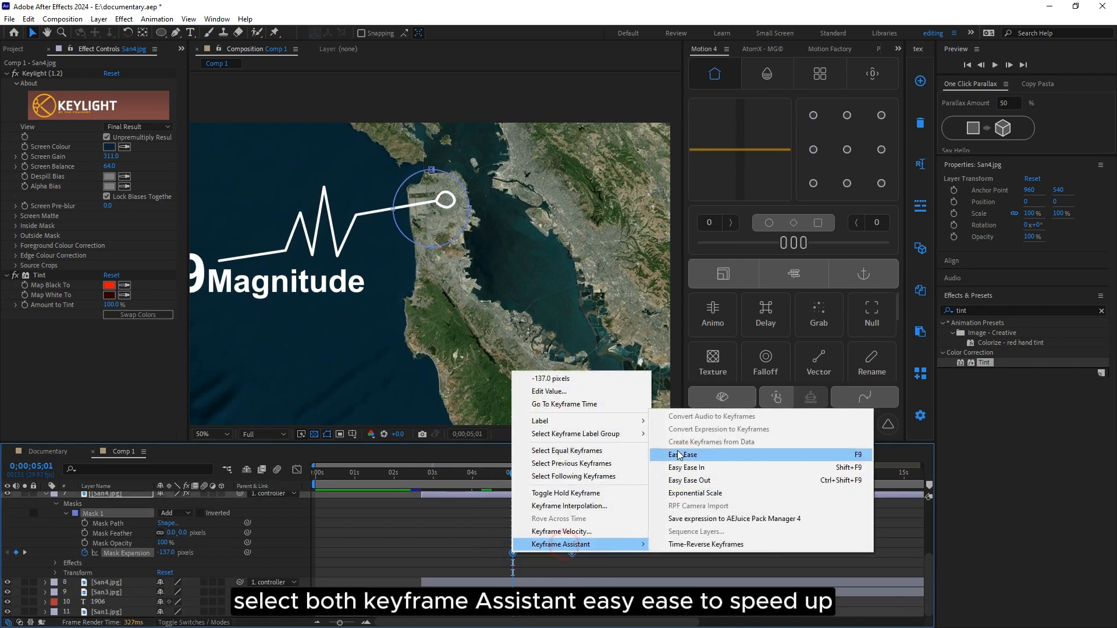
pyautogui.click(677, 455)
pyautogui.moveTo(571, 554); pyautogui.dragTo(543, 554)
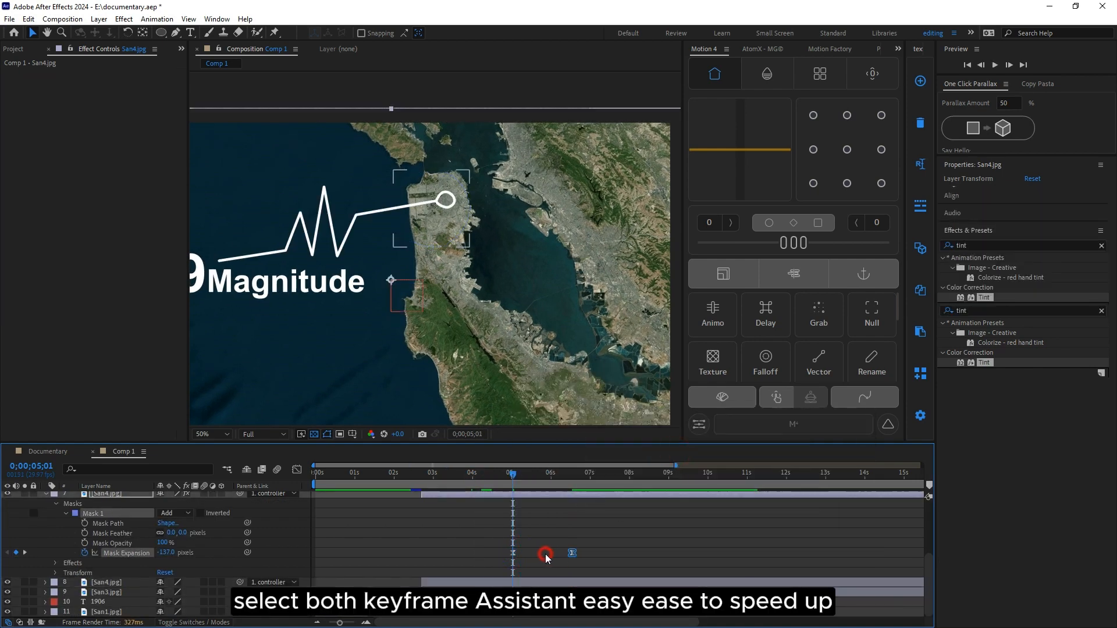
pyautogui.press('space')
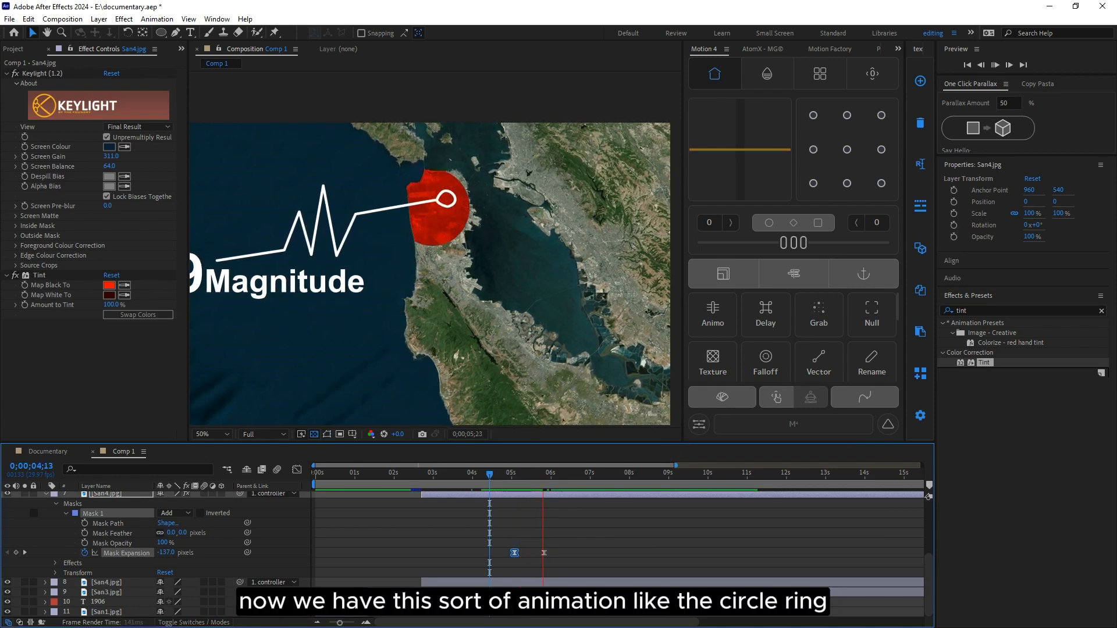
# Step: Set the second Mask Expansion keyframe at 0;00;05;25 to 39 pixels so the red highlight covers more of the city
pyautogui.click(550, 470)
pyautogui.click(541, 490)
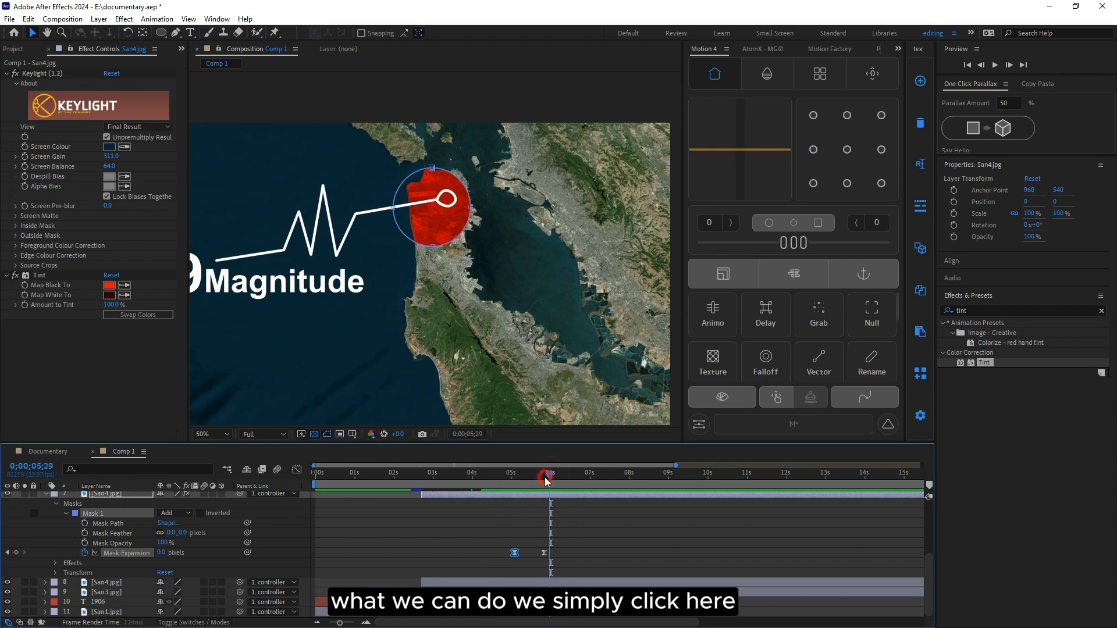
pyautogui.moveTo(541, 492); pyautogui.dragTo(543, 492)
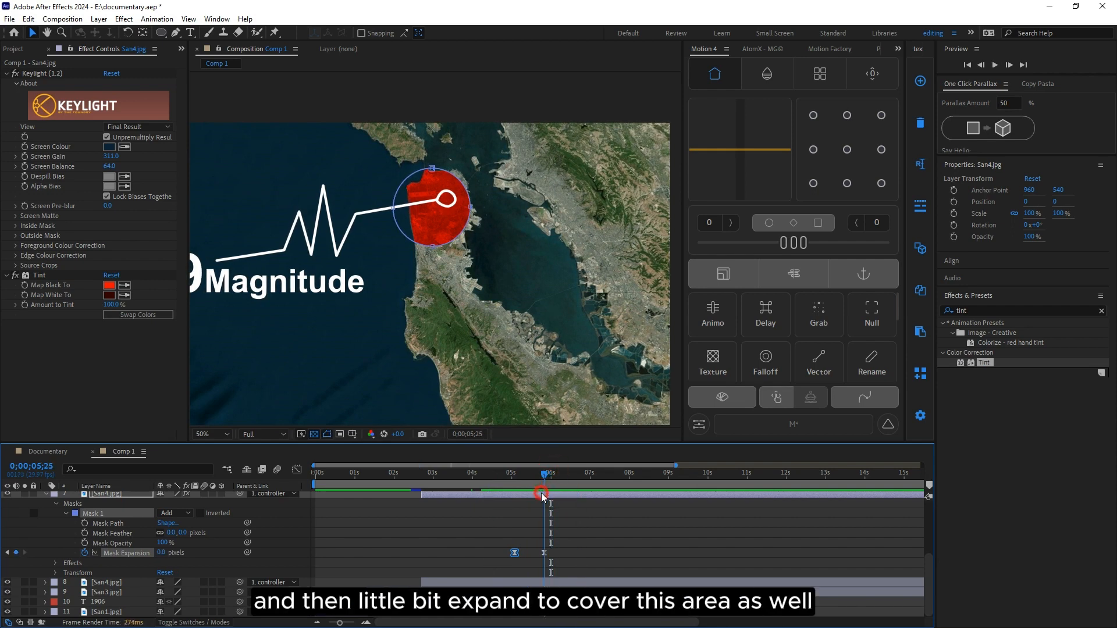
pyautogui.click(546, 553)
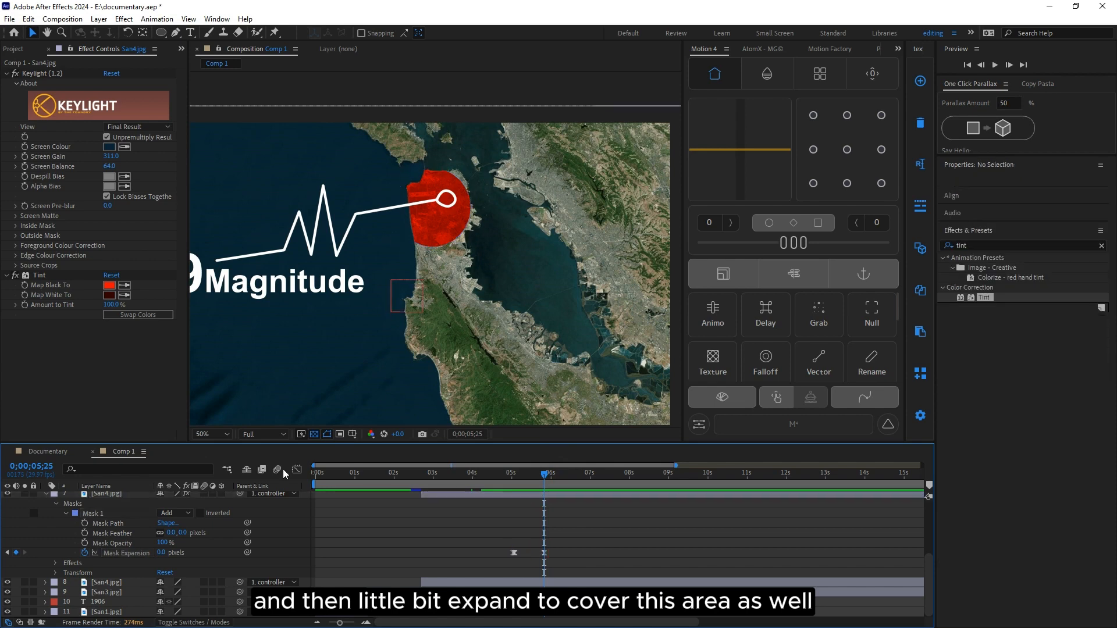
pyautogui.moveTo(164, 553); pyautogui.dragTo(190, 566)
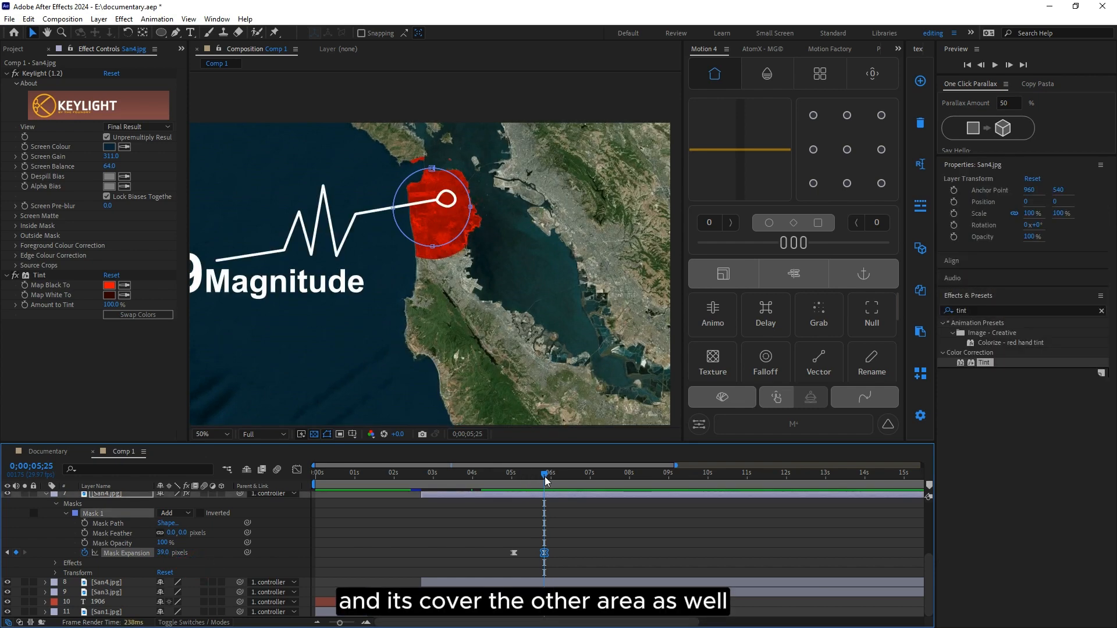
# Step: Preview the highlight animation and move the second Mask Expansion keyframe earlier, to about 0;00;05;15, to speed it up
pyautogui.moveTo(545, 480); pyautogui.dragTo(512, 486)
pyautogui.press('space')
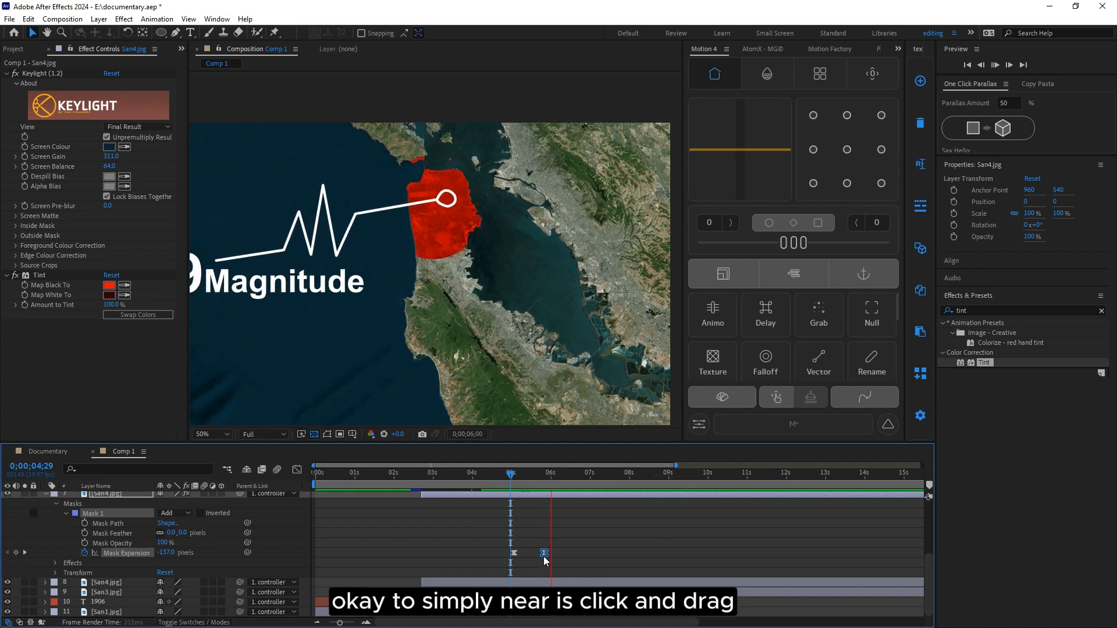
pyautogui.moveTo(544, 553); pyautogui.dragTo(532, 555)
pyautogui.press('j')
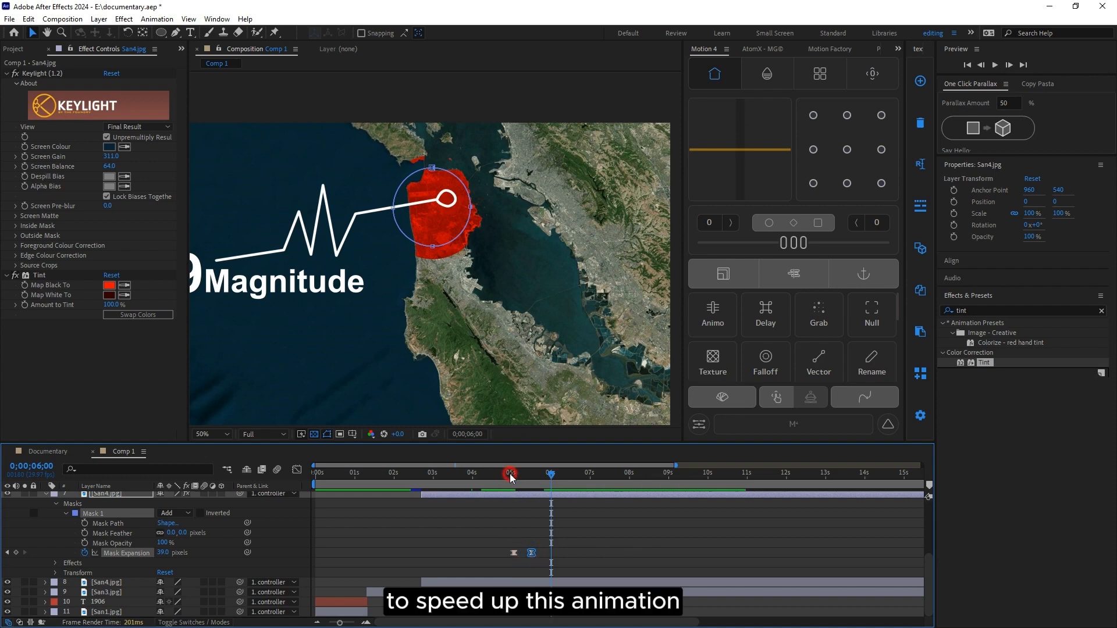
# Step: Preview the red highlight animation, collapse the masked San4.jpg layer's properties and rename that layer as red
pyautogui.press('space')
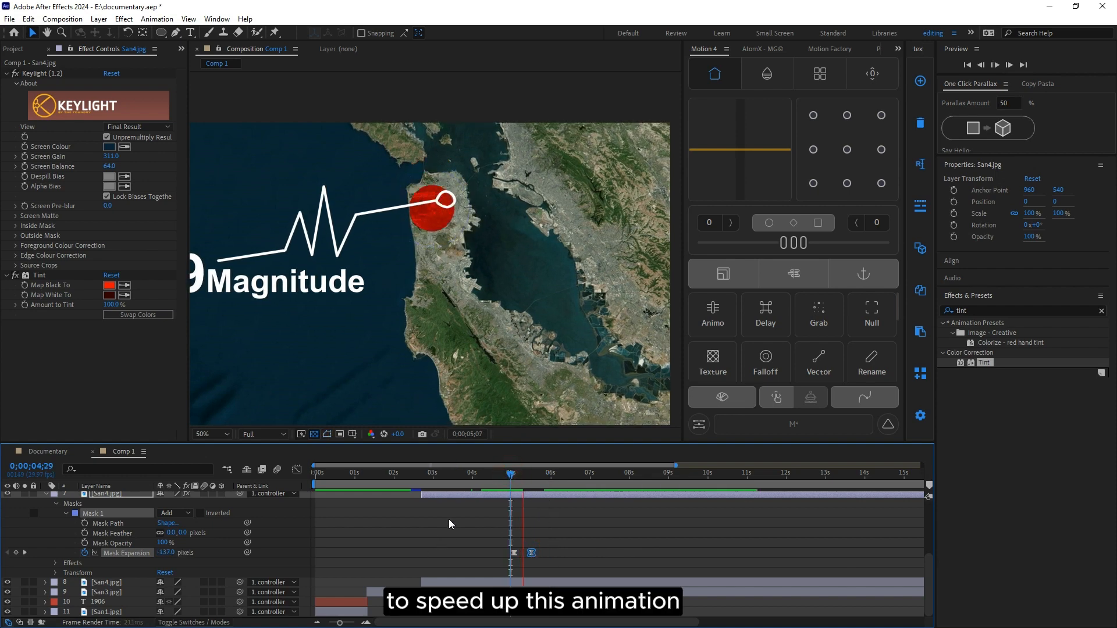
pyautogui.scroll(-4, 478, 305)
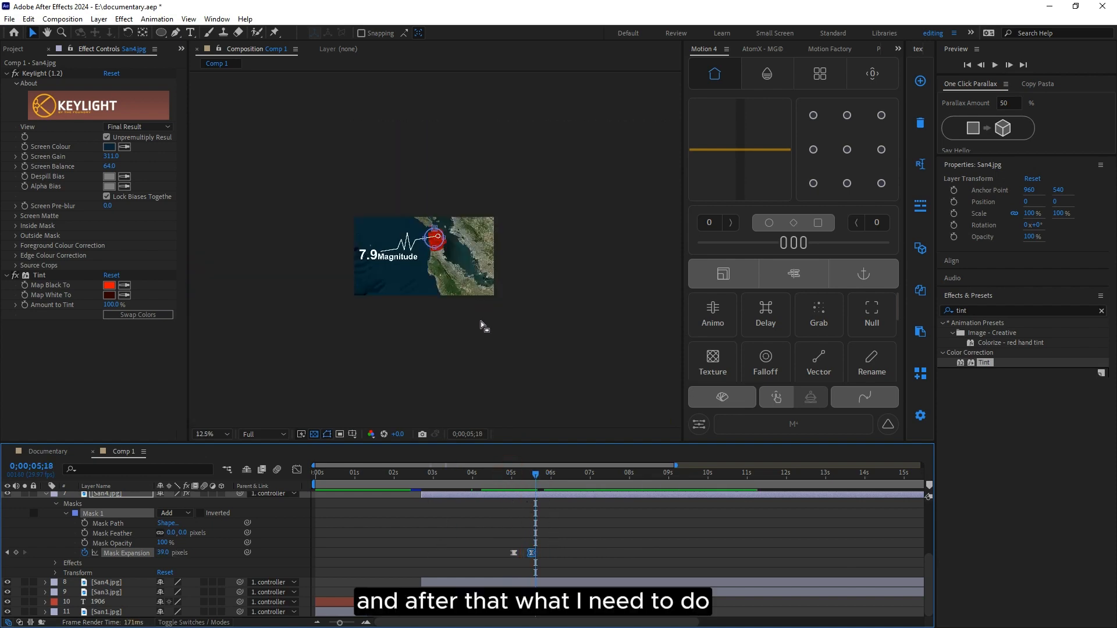
pyautogui.scroll(2, 430, 332)
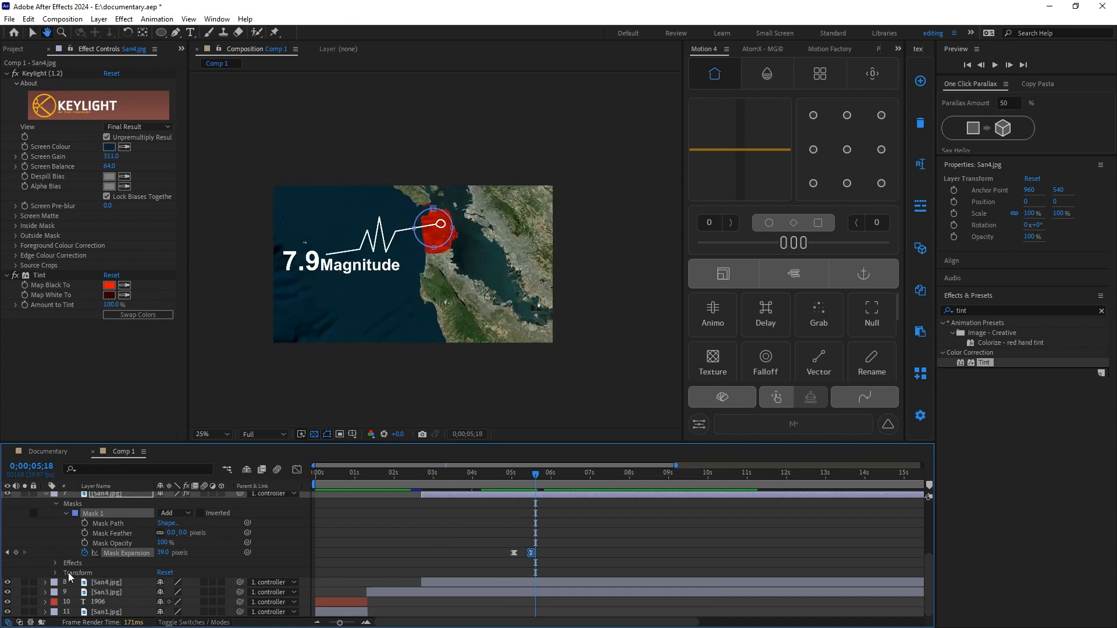
pyautogui.scroll(2, 43, 532)
pyautogui.click(45, 524)
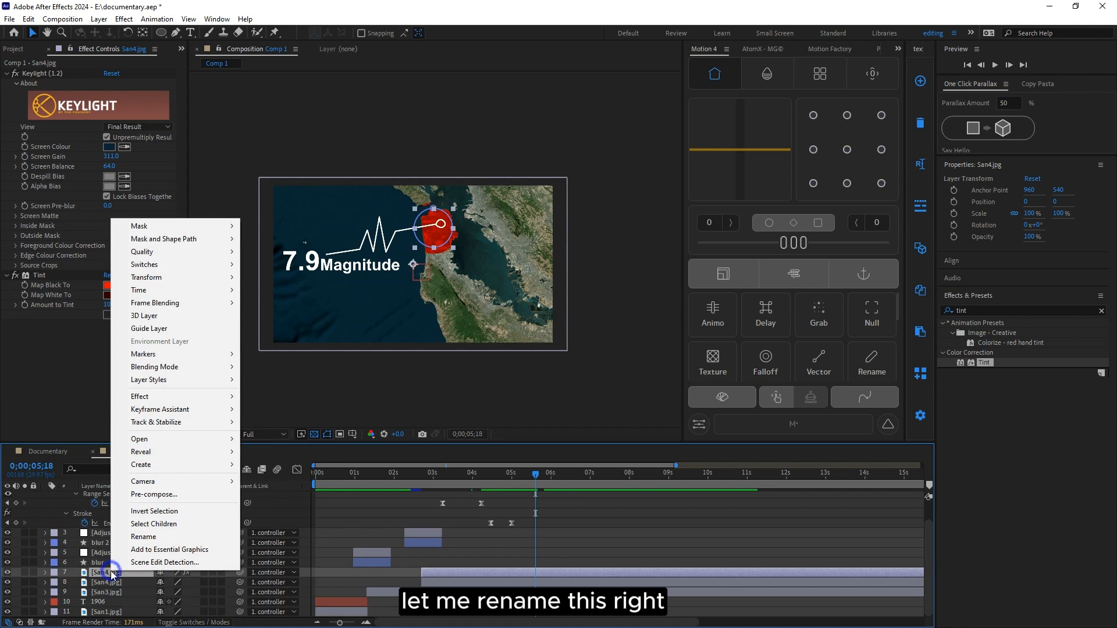
pyautogui.click(143, 537)
pyautogui.write('red')
pyautogui.press('Return')
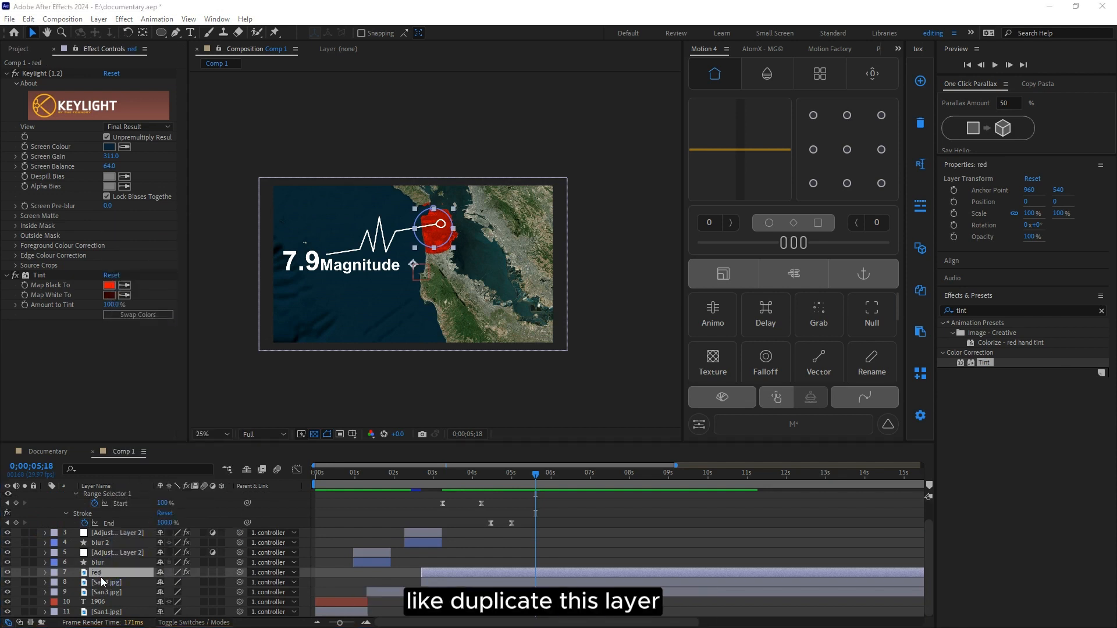
# Step: Duplicate the red layer and shift the copy's two Mask Expansion keyframes so the first sits at about 0;00;05;15
pyautogui.click(101, 574)
pyautogui.hotkey('ctrl', 'd')
pyautogui.hotkey('ctrl', 'd')
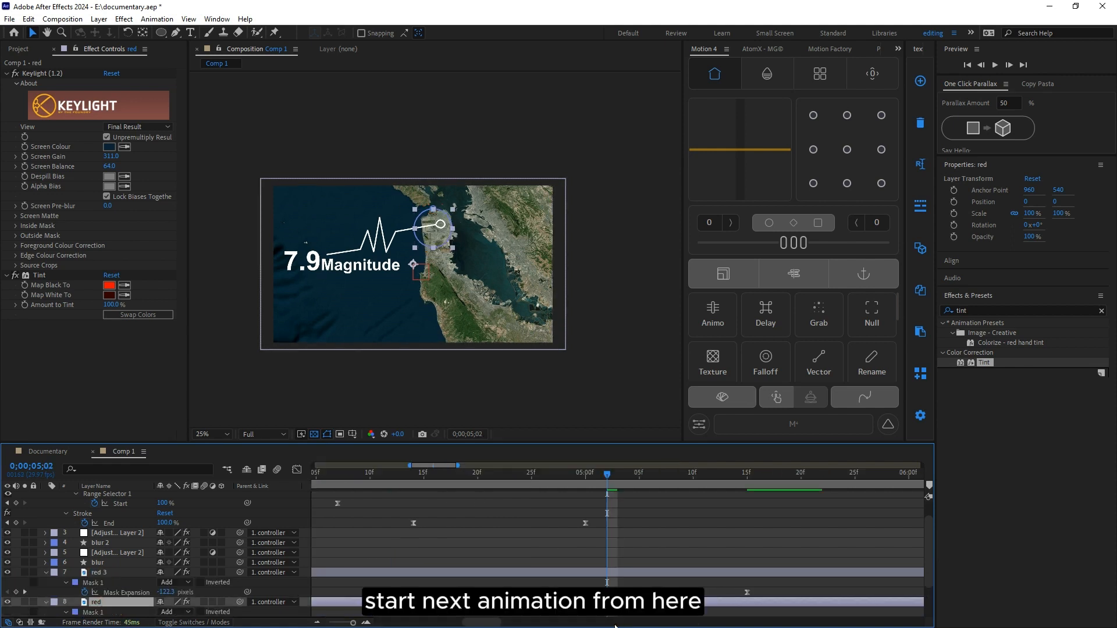
pyautogui.press('space')
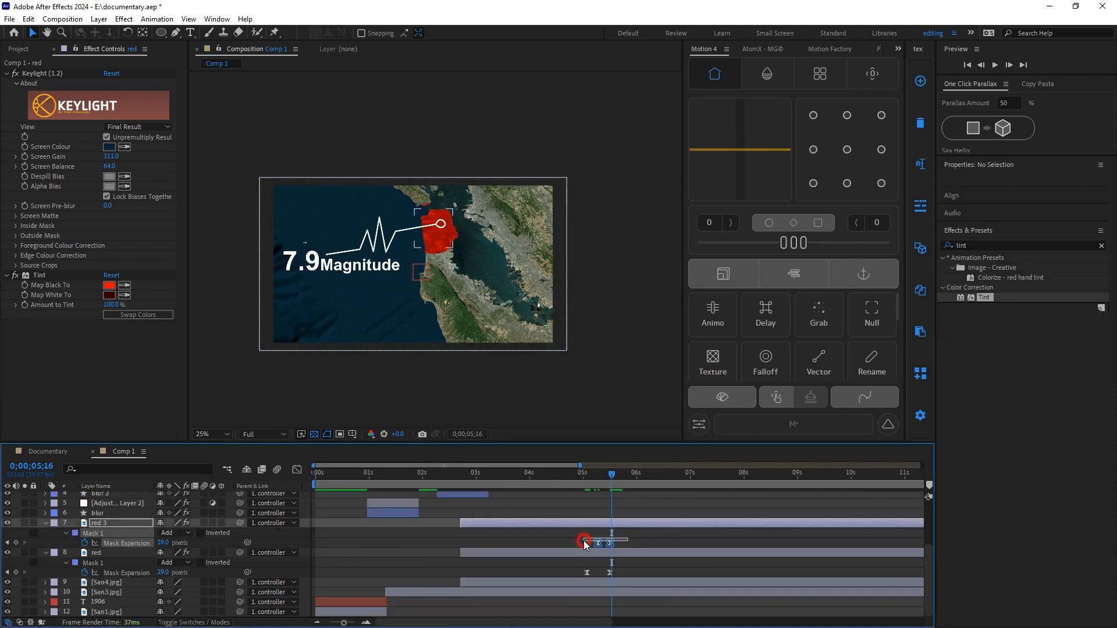
pyautogui.moveTo(582, 539); pyautogui.dragTo(610, 544)
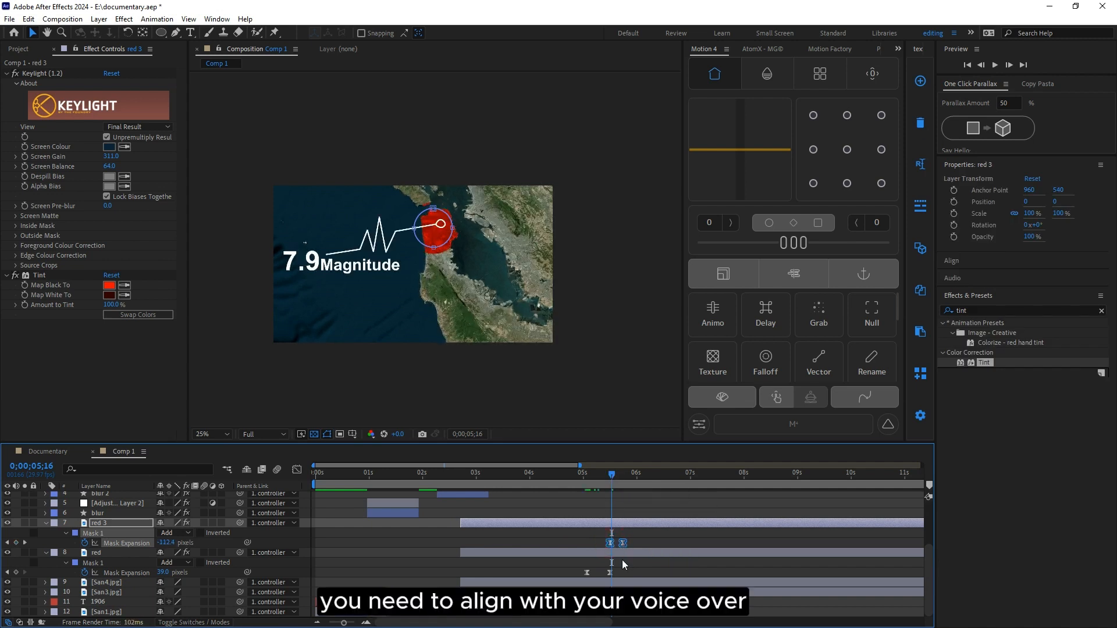
# Step: Set the red 3 layer's second Mask Expansion keyframe at 0;00;05;23 to 164 pixels
pyautogui.click(622, 550)
pyautogui.moveTo(614, 481); pyautogui.dragTo(625, 481)
pyautogui.click(624, 544)
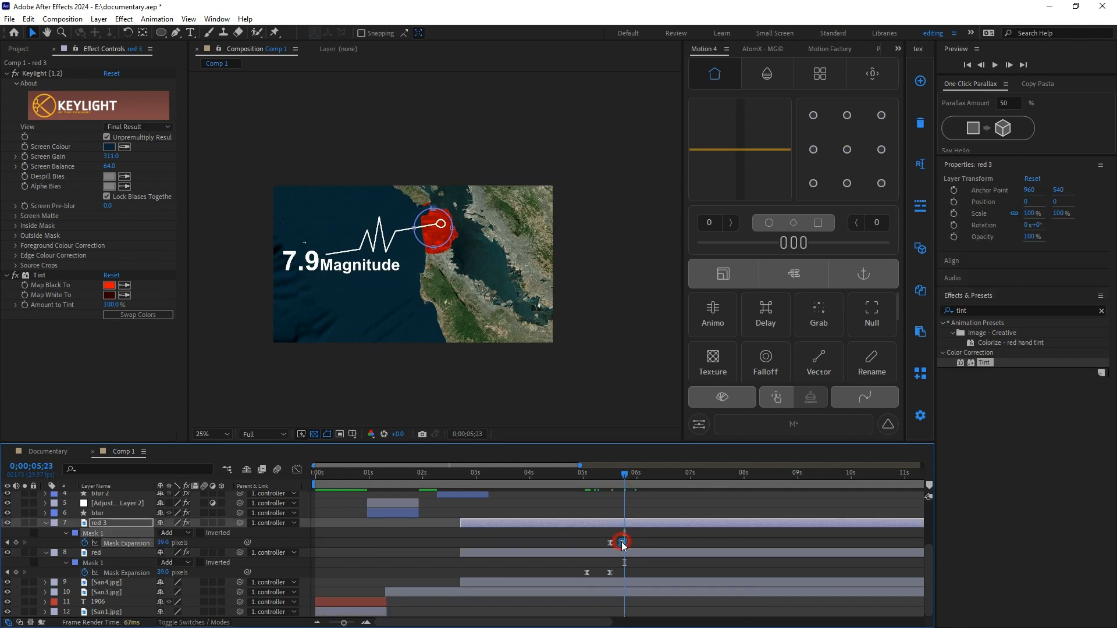
pyautogui.moveTo(166, 544); pyautogui.dragTo(244, 546)
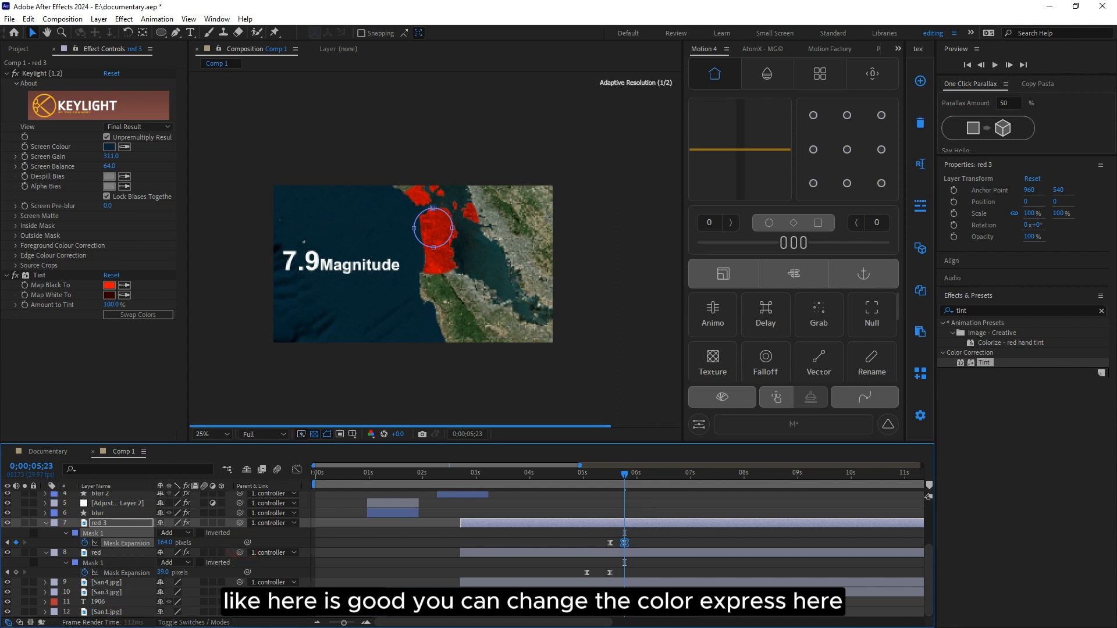
# Step: Change the Tint effect's Map Black To color on the red 3 layer to orange, FC9400
pyautogui.click(108, 285)
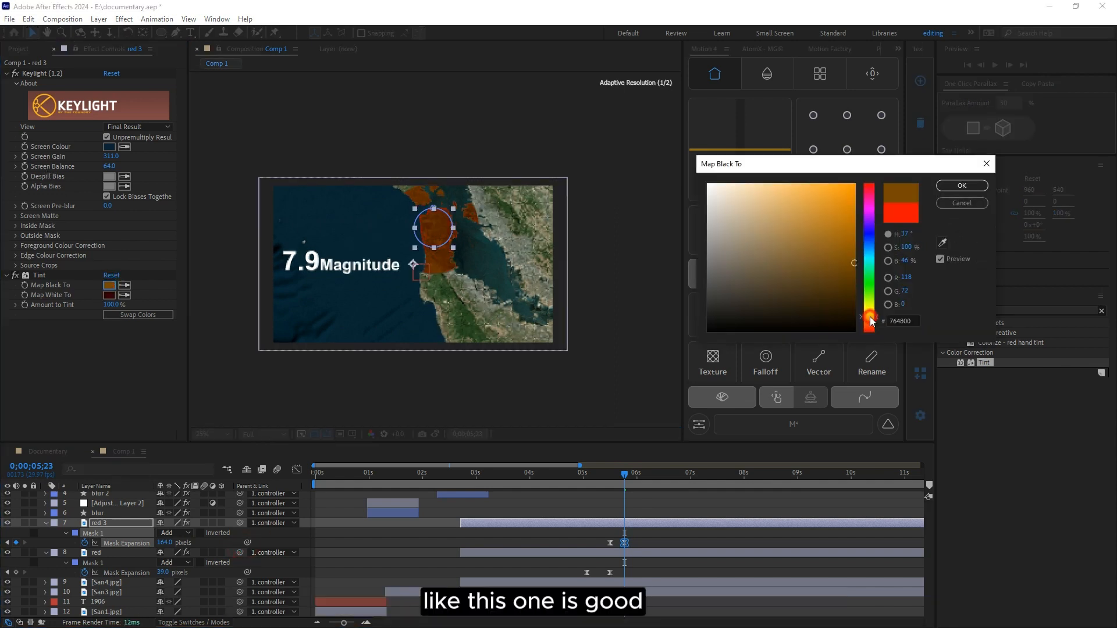
pyautogui.click(868, 309)
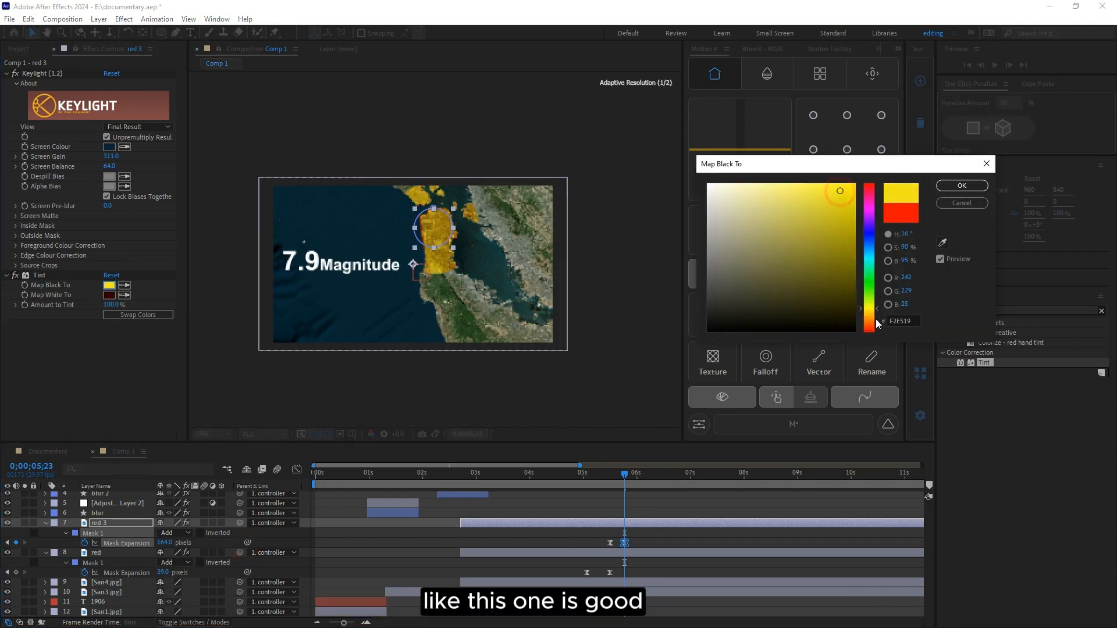
pyautogui.moveTo(868, 309); pyautogui.dragTo(868, 318)
pyautogui.press('Return')
# Step: Change the Tint effect's Map White To color on the red 3 layer to dark red, about 8F0606
pyautogui.click(108, 295)
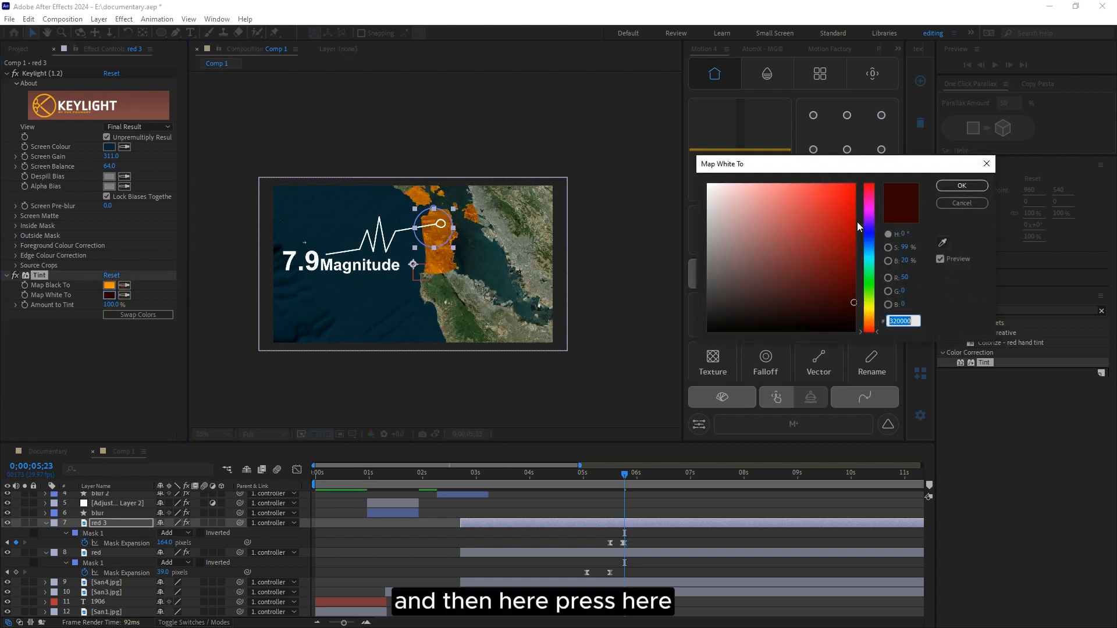
pyautogui.click(849, 245)
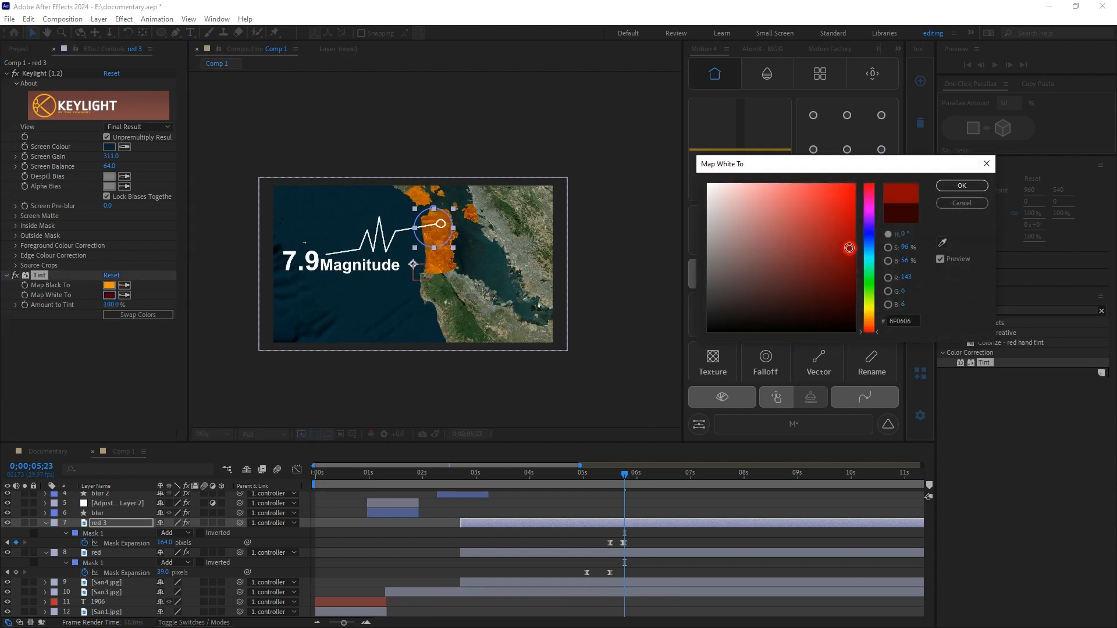
pyautogui.click(962, 186)
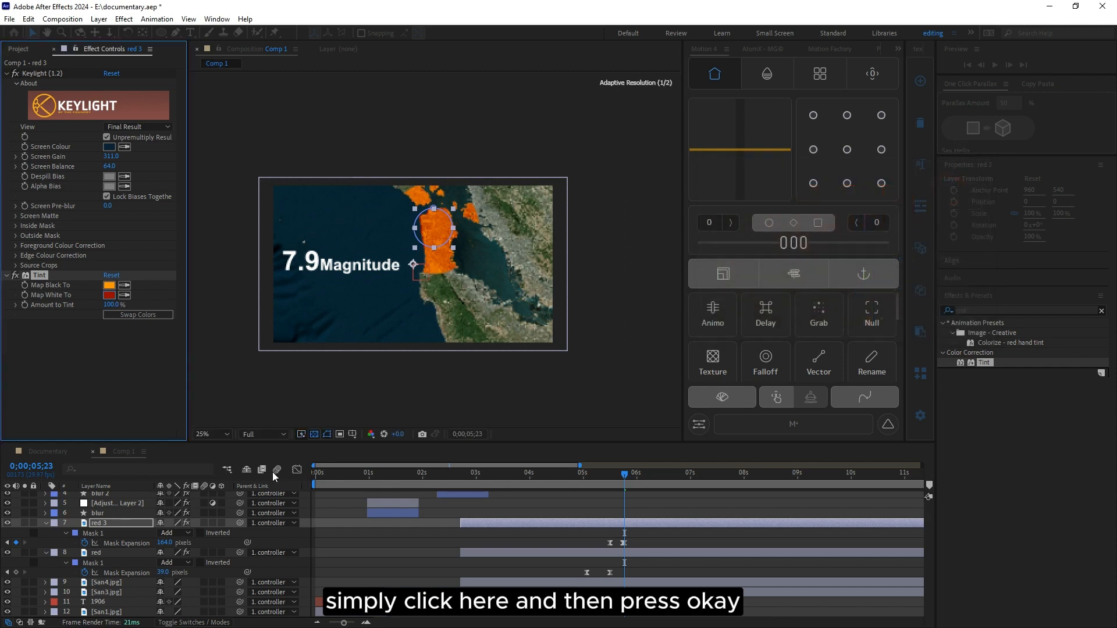
# Step: Move the orange-tinted red 3 layer below the red layer and preview both expansions from 0;00;05;02
pyautogui.click(108, 525)
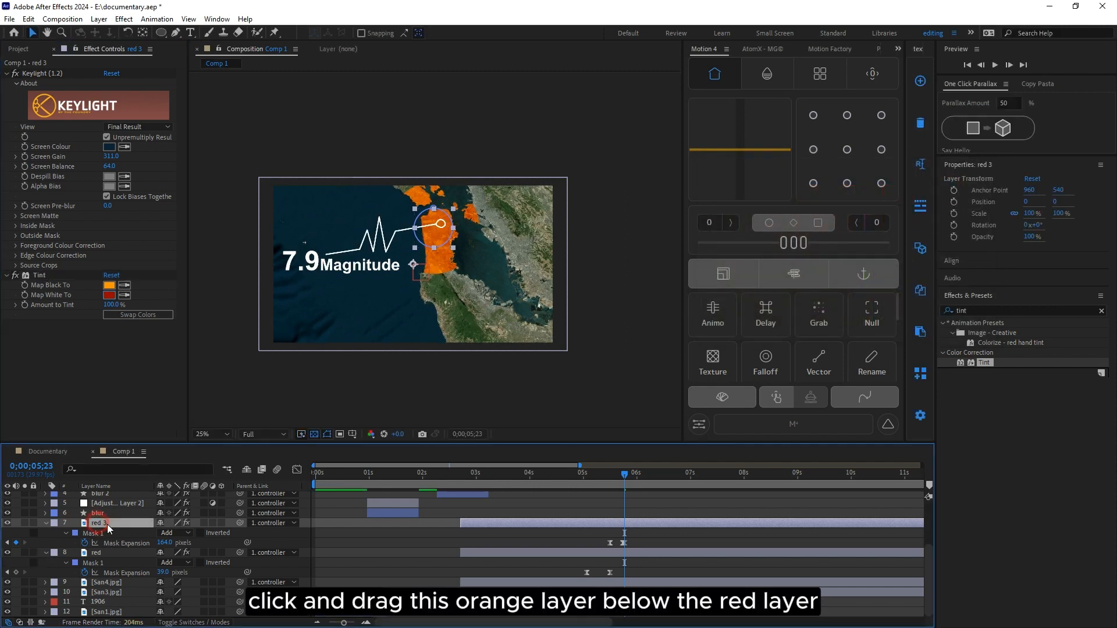
pyautogui.moveTo(108, 536); pyautogui.dragTo(108, 564)
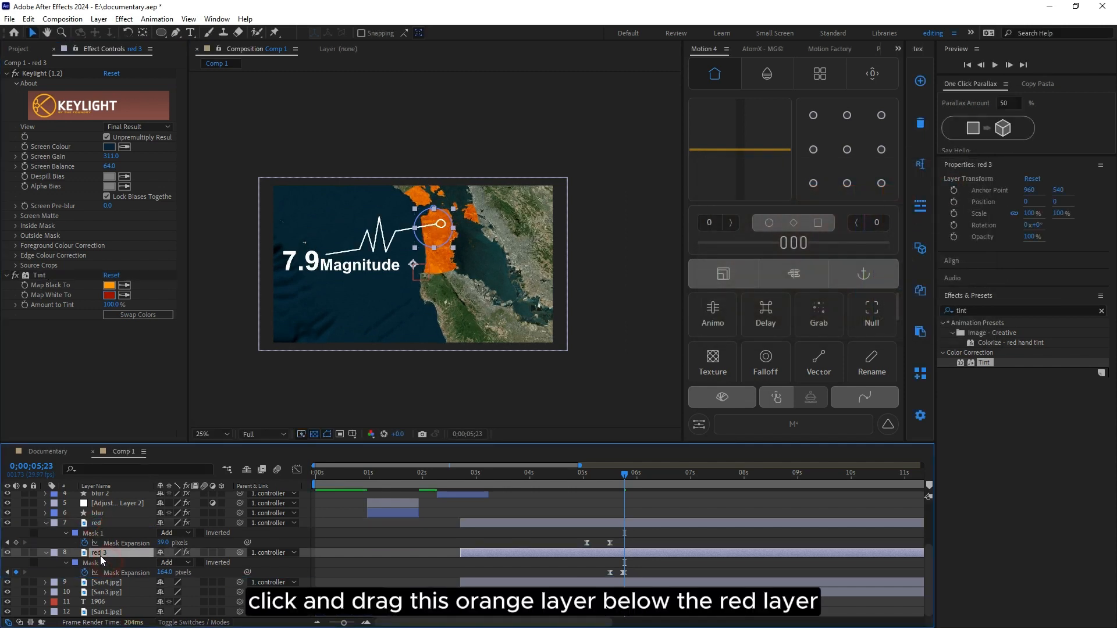
pyautogui.scroll(2, 653, 476)
pyautogui.moveTo(653, 477); pyautogui.dragTo(597, 491)
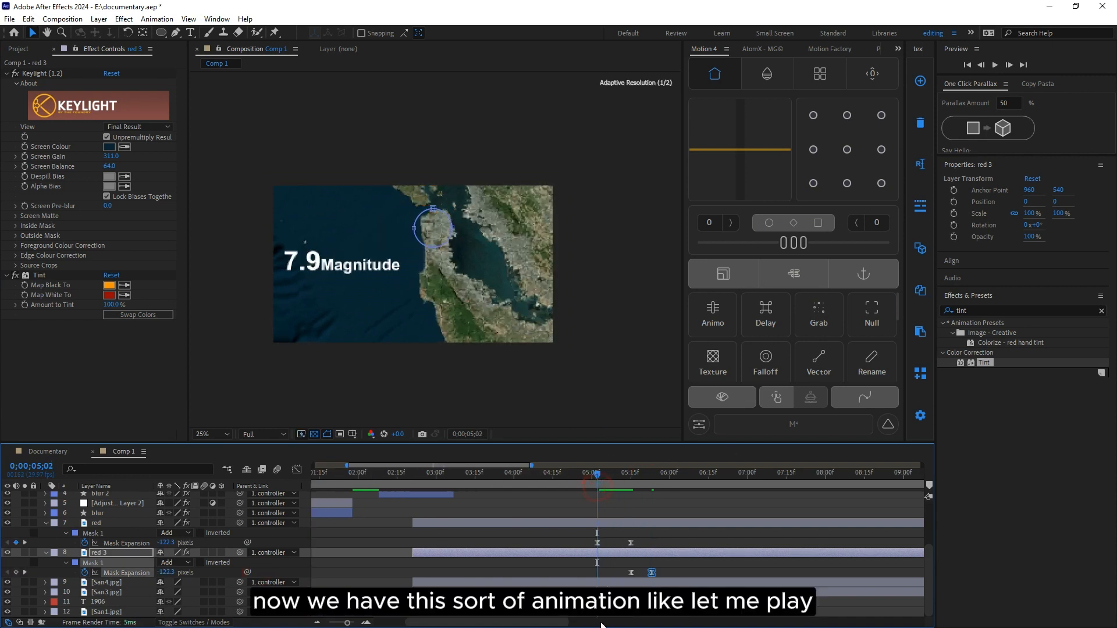
pyautogui.press('space')
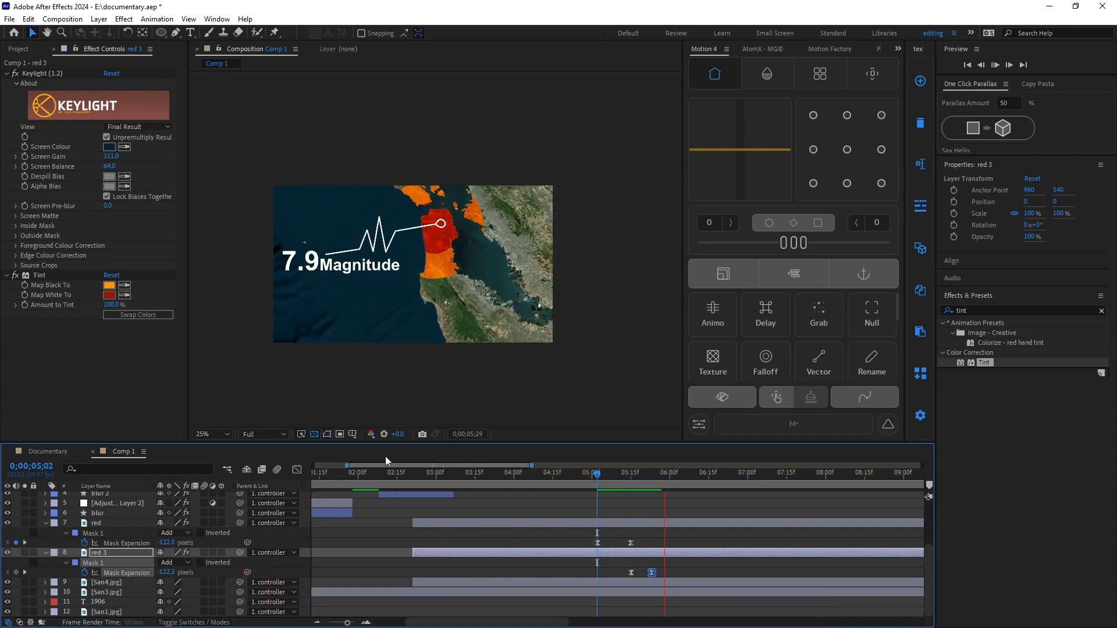
pyautogui.press('space')
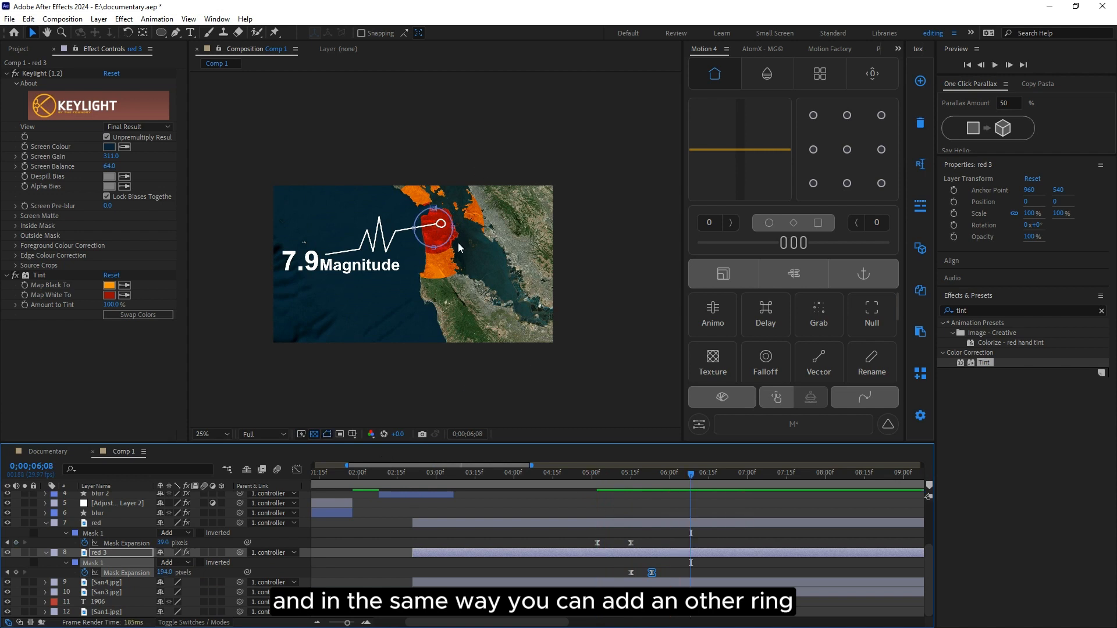
# Step: Reduce the red 3 layer's second Mask Expansion keyframe at 0;00;05;23 to 112 pixels and collapse the layer
pyautogui.moveTo(657, 471); pyautogui.dragTo(652, 471)
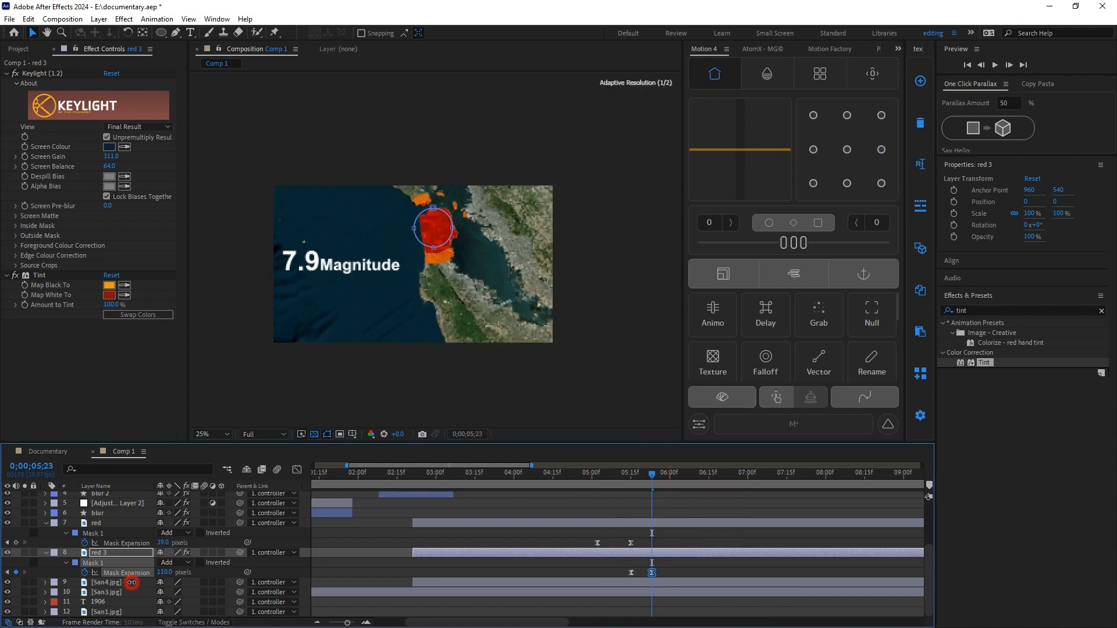
pyautogui.click(93, 553)
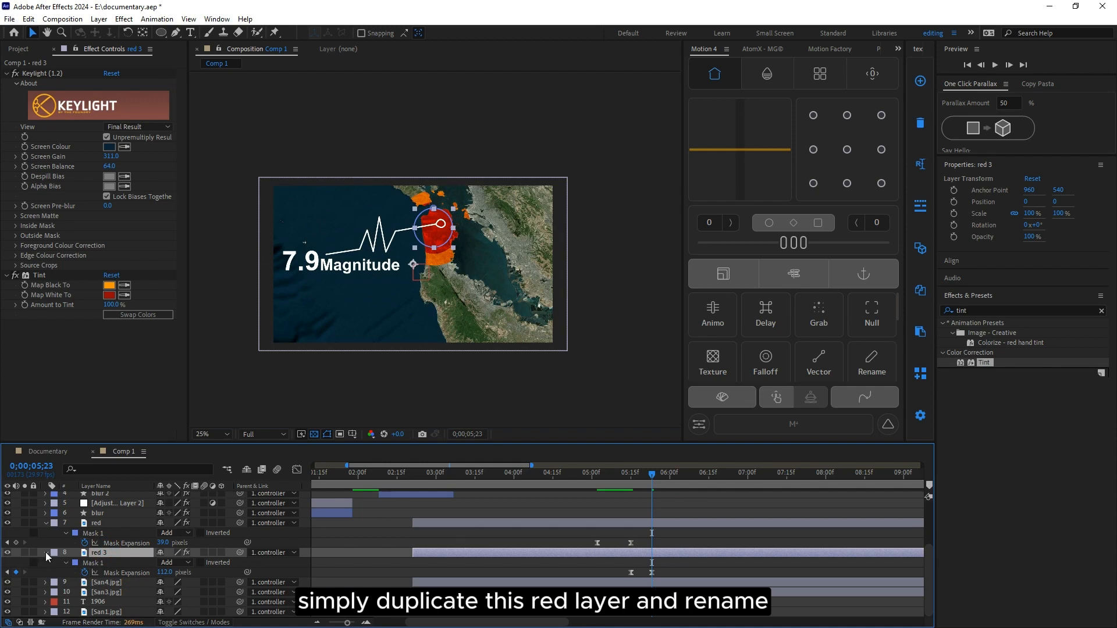
pyautogui.click(46, 552)
# Step: Rename the red 3 layer as orange
pyautogui.rightClick(103, 571)
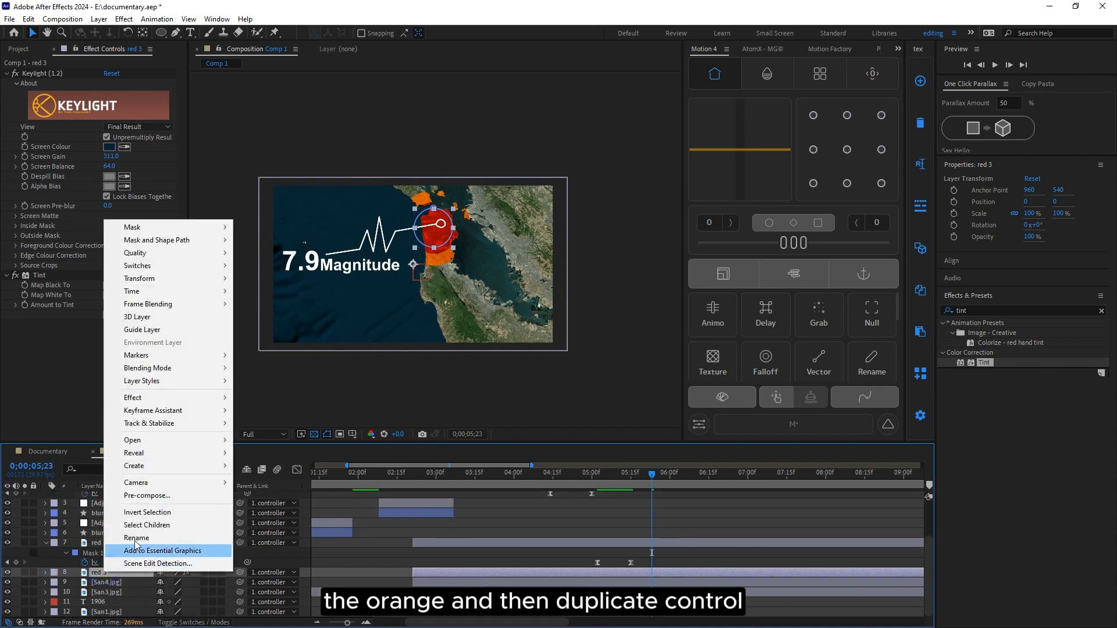
pyautogui.click(136, 539)
pyautogui.write('orange')
pyautogui.press('Return')
# Step: Duplicate the orange layer and place the copy directly below the original
pyautogui.rightClick(109, 571)
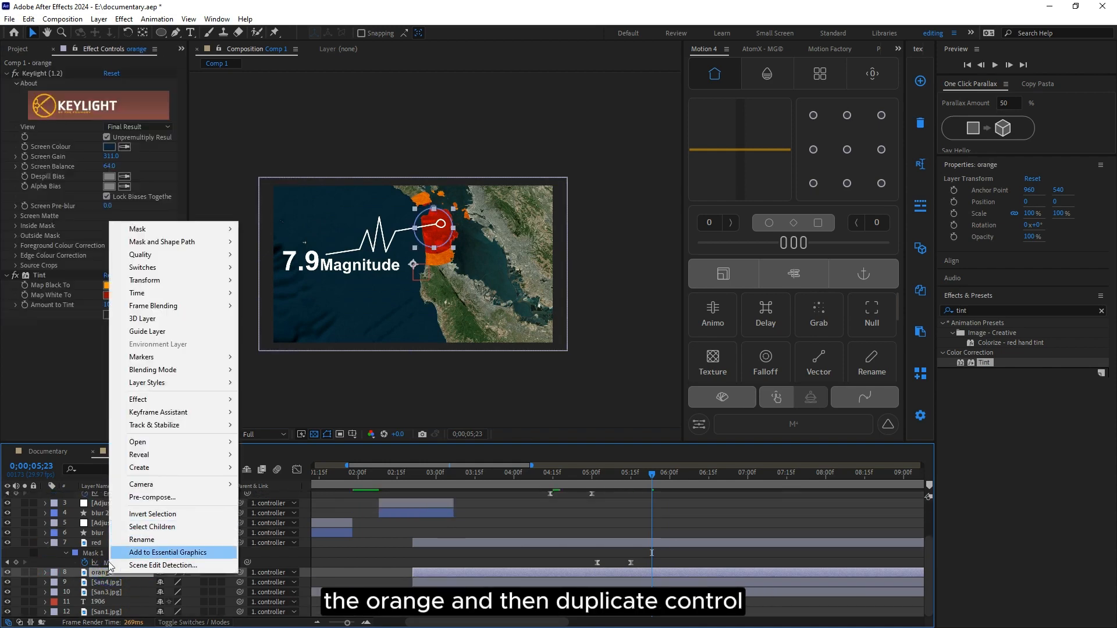
pyautogui.click(96, 574)
pyautogui.hotkey('ctrl', 'd')
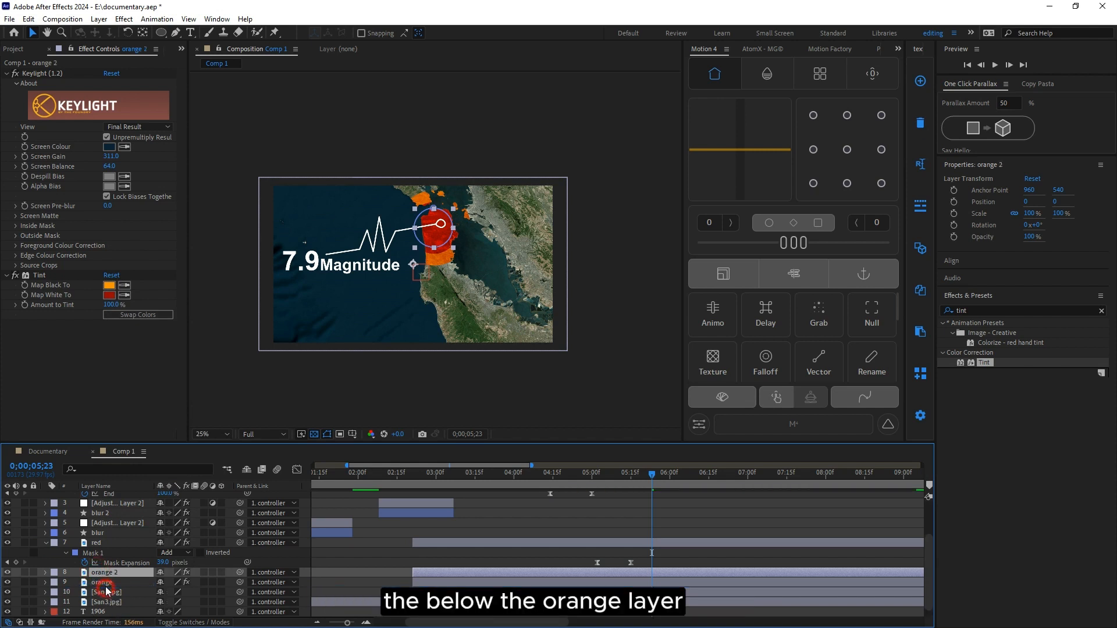
pyautogui.moveTo(105, 575); pyautogui.dragTo(107, 584)
# Step: Rename the duplicated orange layer as yellow
pyautogui.rightClick(106, 588)
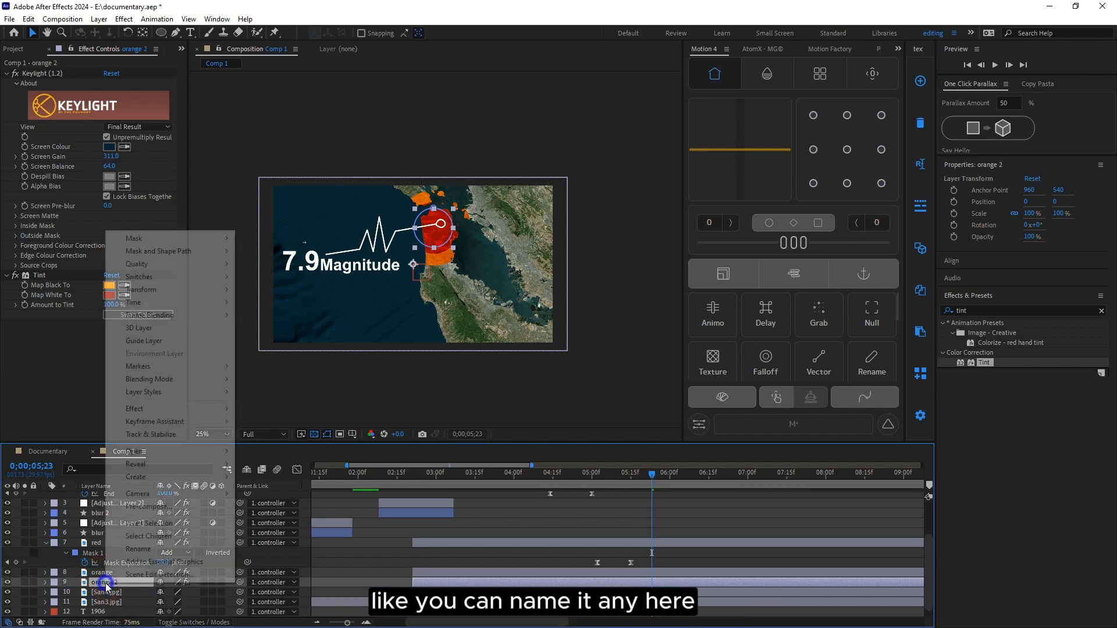
pyautogui.click(135, 553)
pyautogui.write('yellow')
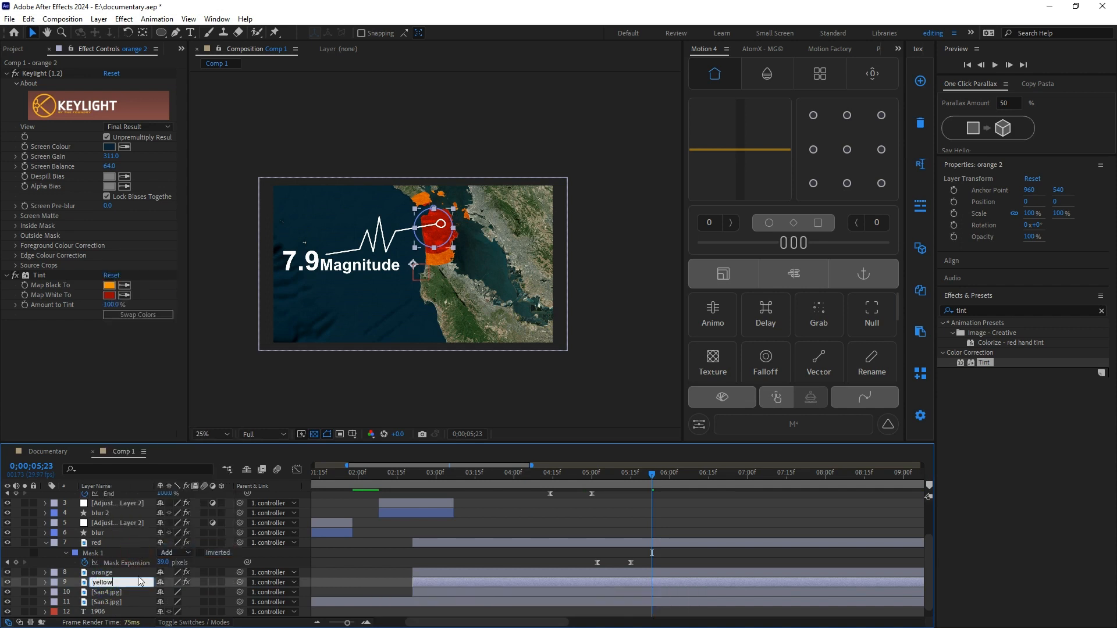
pyautogui.press('Return')
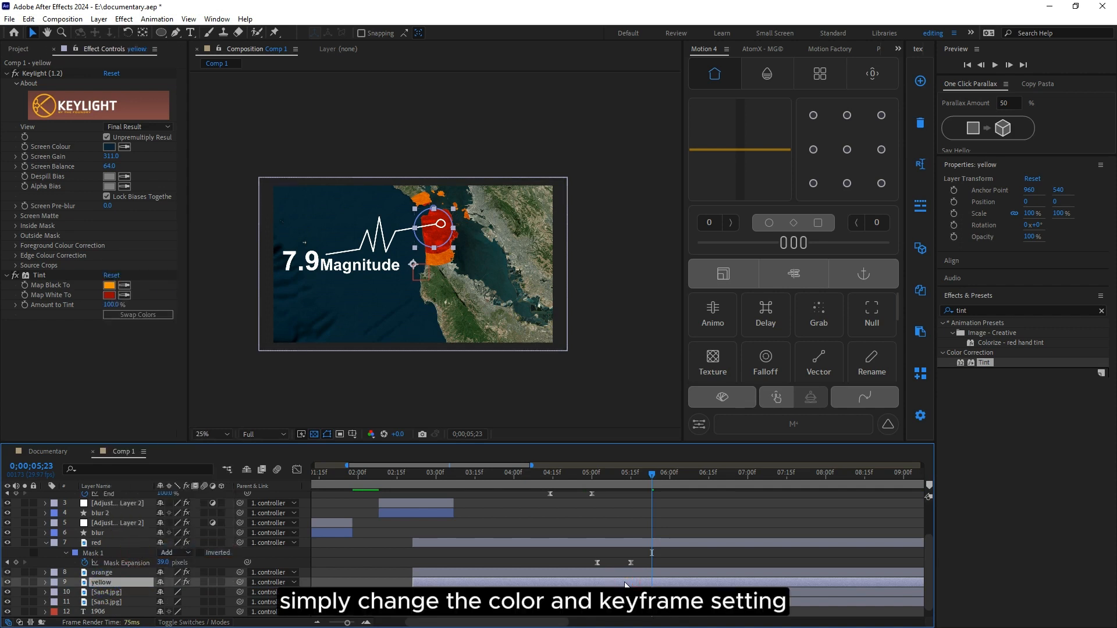
# Step: Reveal the keyframes of the orange and yellow layers and shift yellow's two Mask Expansion keyframes to start just after 0;00;05;23
pyautogui.press('u')
pyautogui.click(643, 573)
pyautogui.press('u')
pyautogui.scroll(-2, 661, 581)
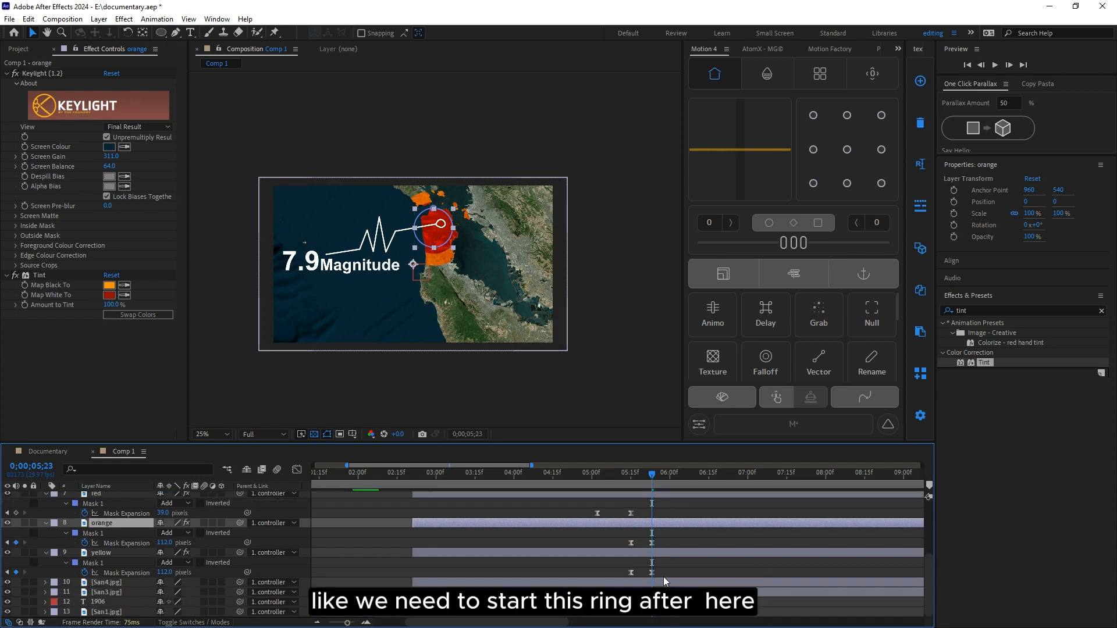
pyautogui.click(607, 572)
pyautogui.moveTo(607, 572); pyautogui.dragTo(658, 571)
pyautogui.click(670, 561)
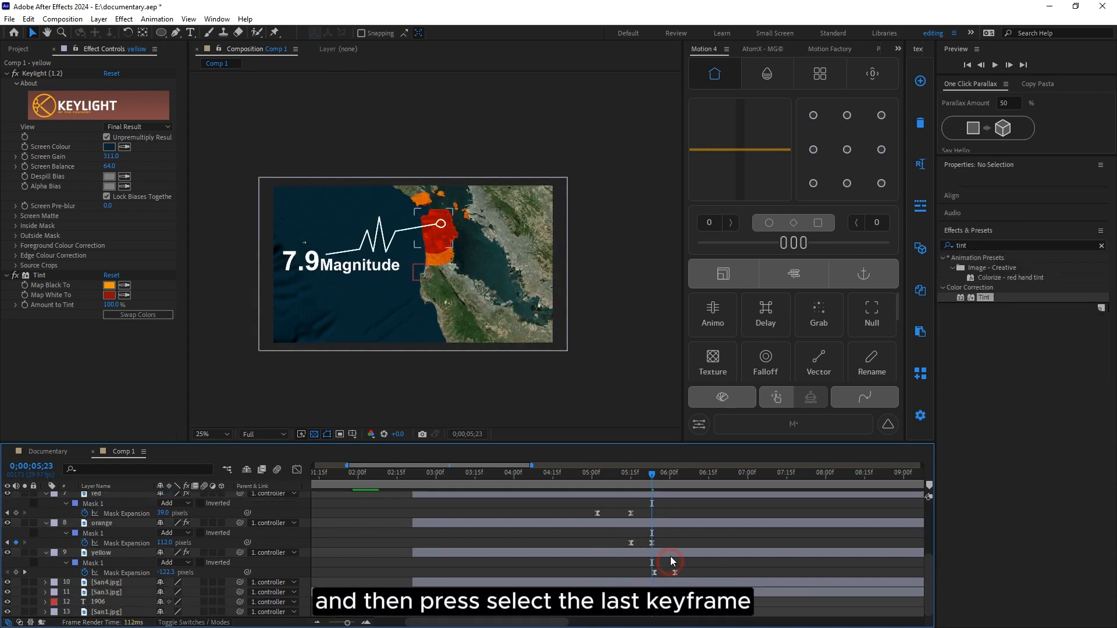
# Step: Set the yellow layer's last Mask Expansion keyframe at 0;00;06;02 to 210 pixels
pyautogui.moveTo(653, 478); pyautogui.dragTo(675, 509)
pyautogui.click(674, 572)
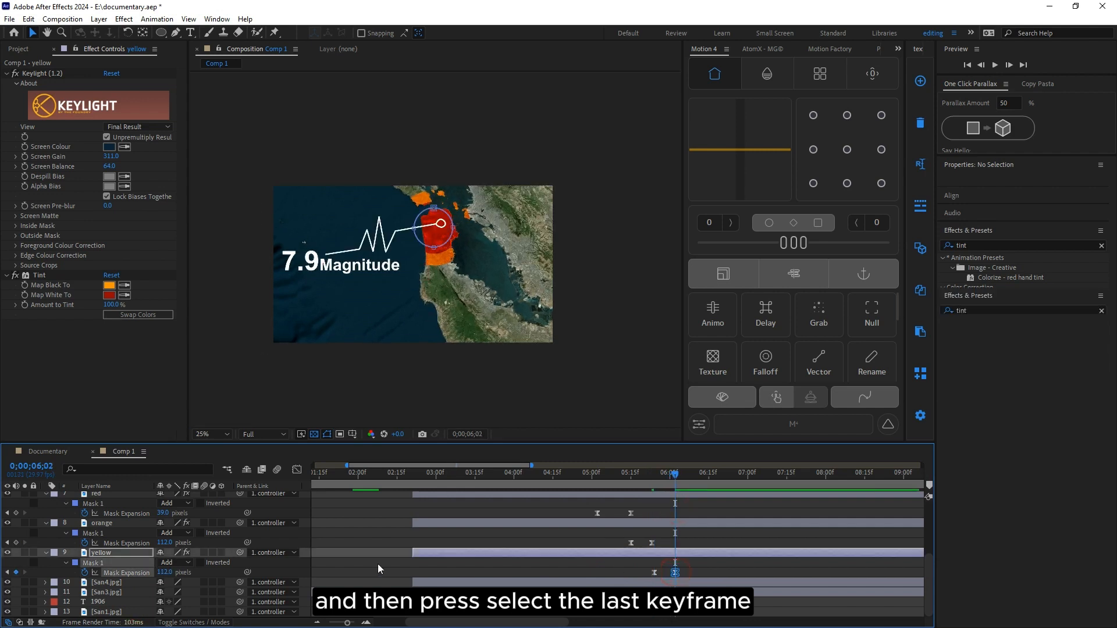
pyautogui.moveTo(174, 575); pyautogui.dragTo(224, 573)
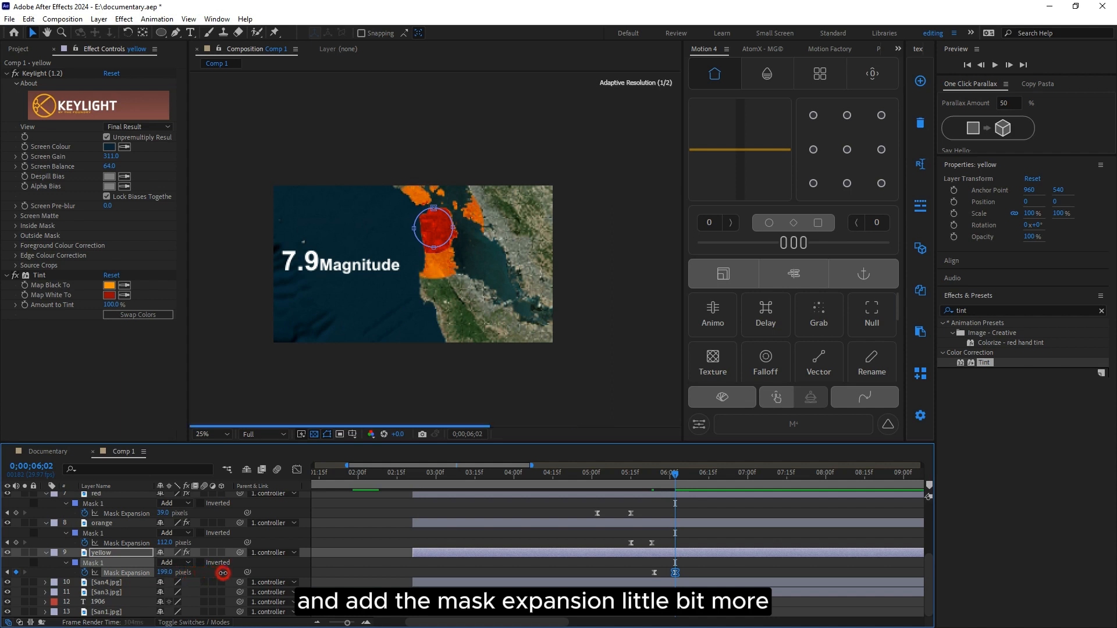
# Step: Recolour the yellow layer's Tint, mapping black to yellow F3FC00 and white to dark yellow 957207
pyautogui.click(109, 285)
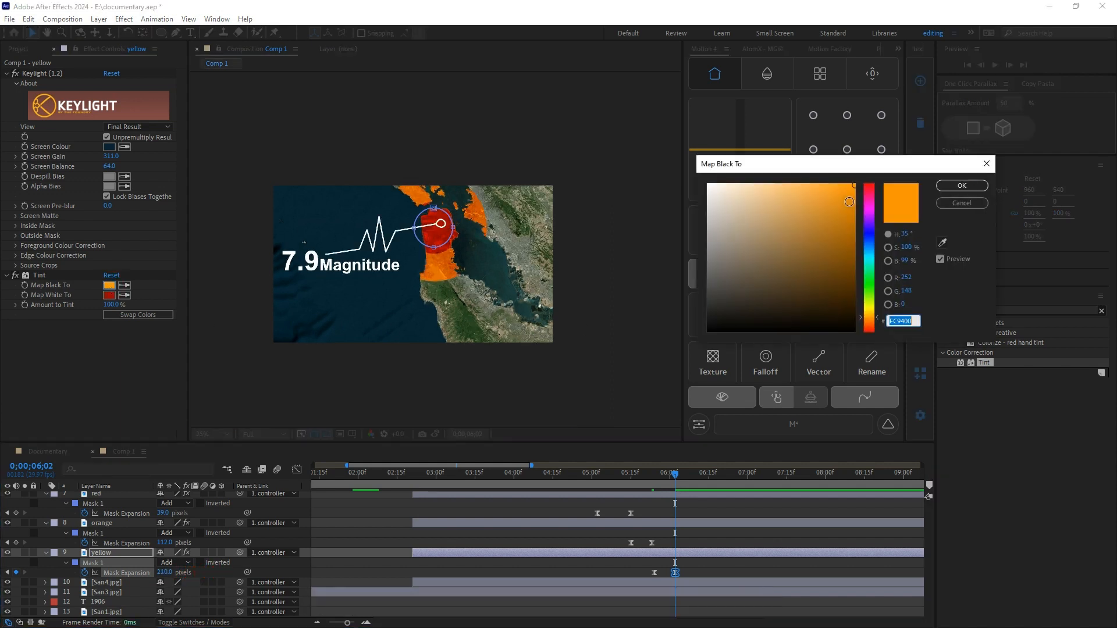
pyautogui.click(869, 308)
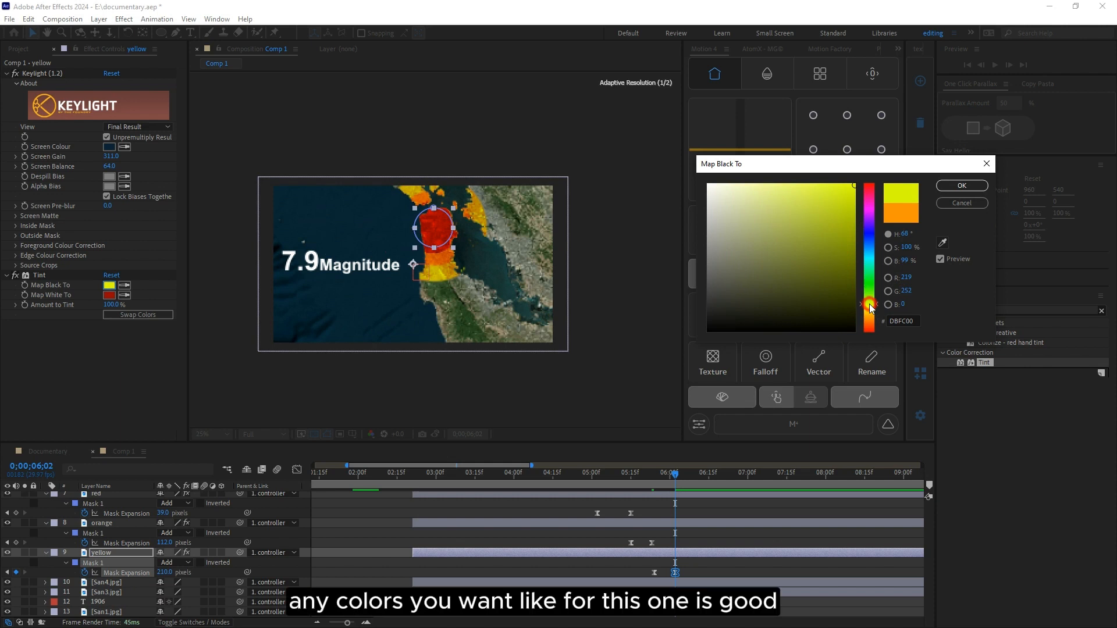
pyautogui.moveTo(871, 313); pyautogui.dragTo(871, 306)
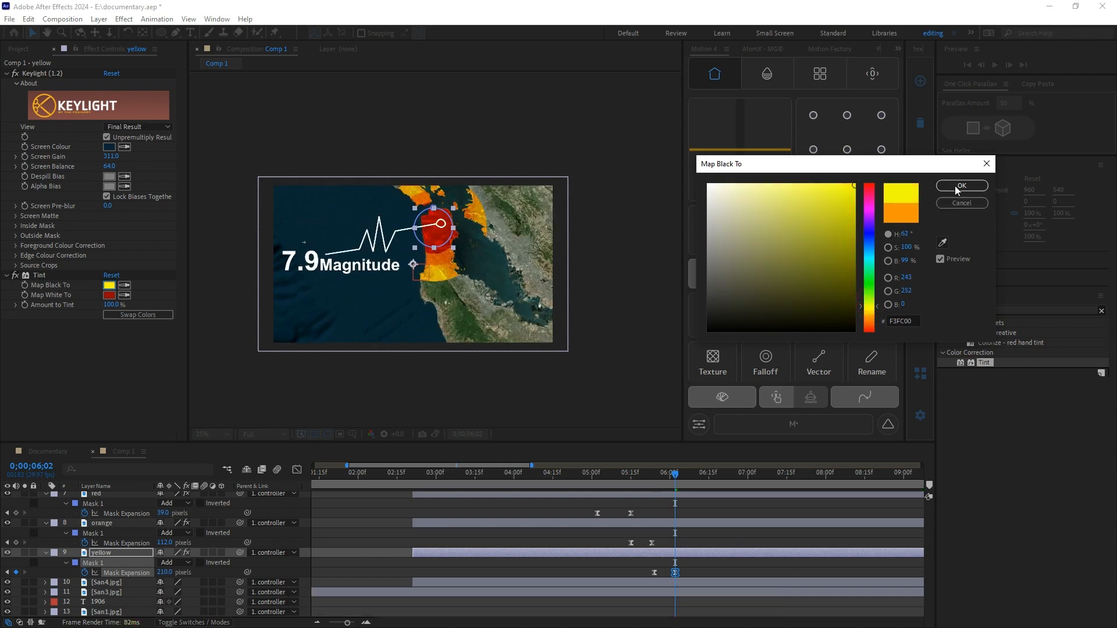
pyautogui.click(961, 185)
pyautogui.click(107, 296)
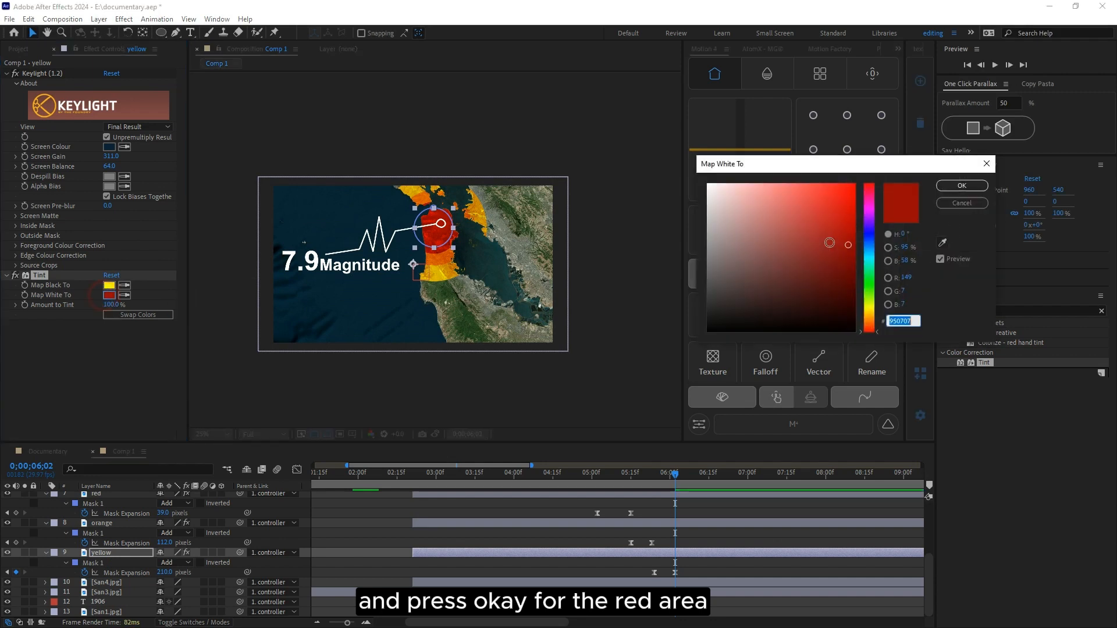
pyautogui.moveTo(869, 300); pyautogui.dragTo(869, 311)
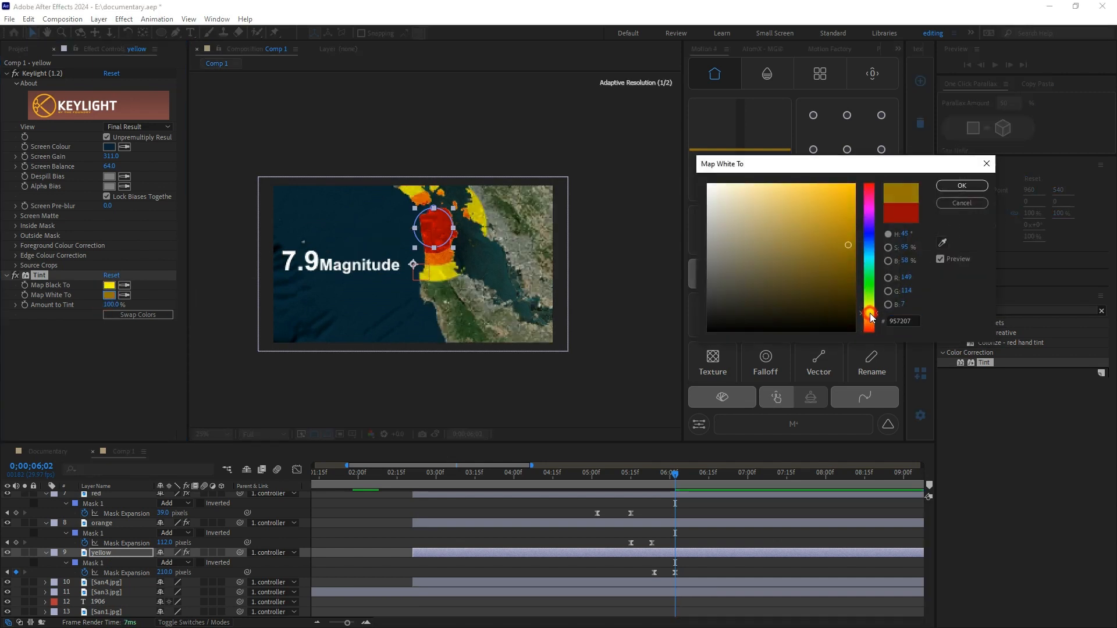
pyautogui.click(963, 185)
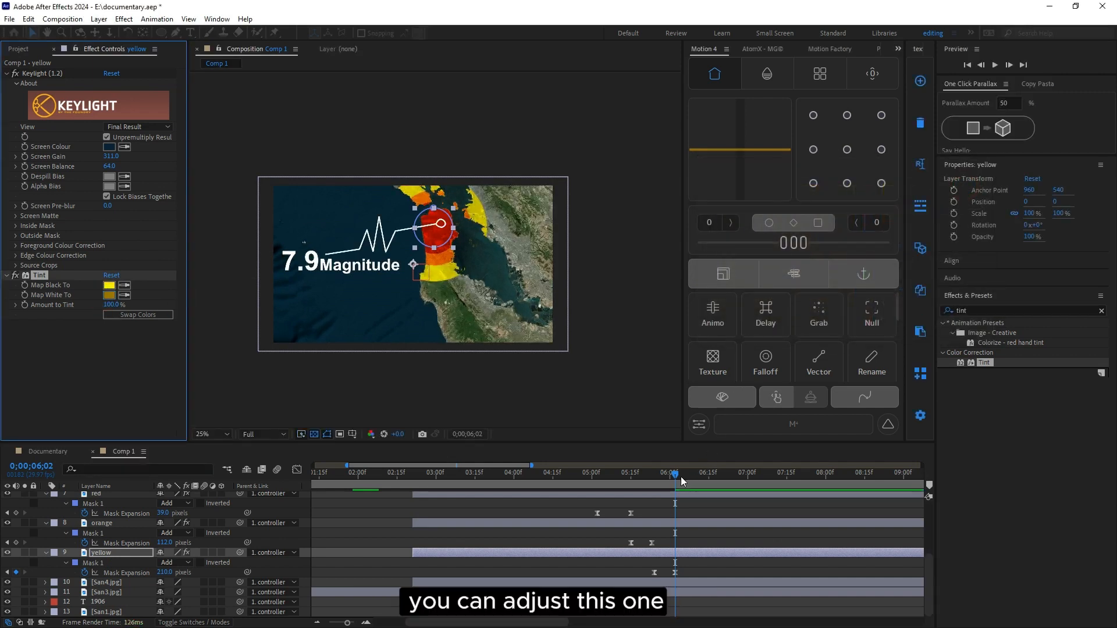
# Step: Play back the expanding rings from 0;00;04;23 and examine the yellow ring's extent up close at 0;00;06;02
pyautogui.moveTo(640, 486); pyautogui.dragTo(571, 494)
pyautogui.press('space')
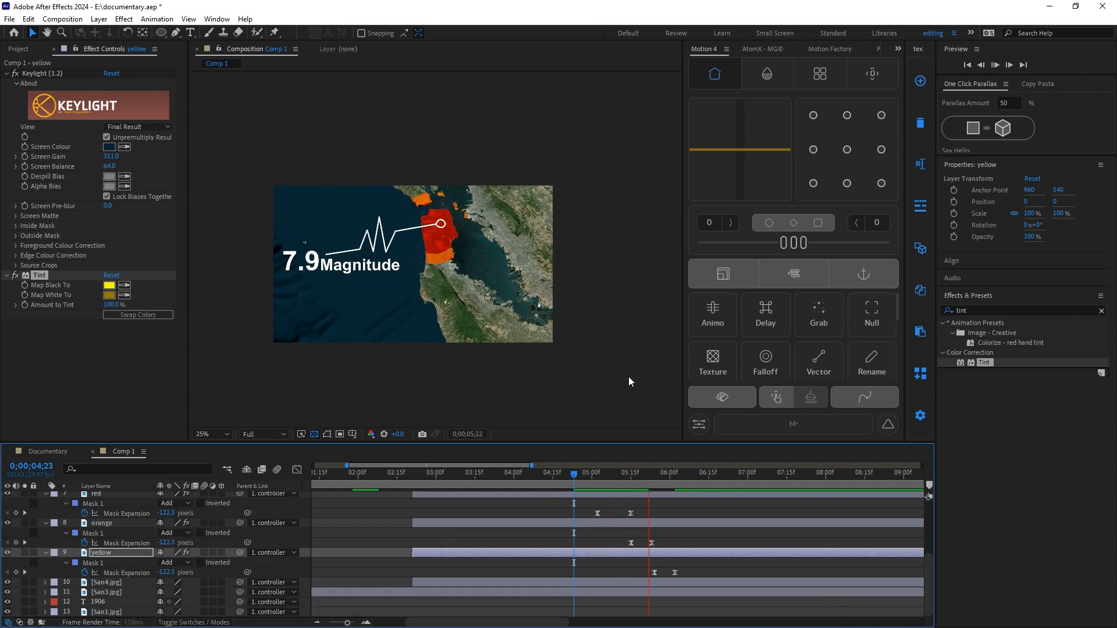
pyautogui.press('space')
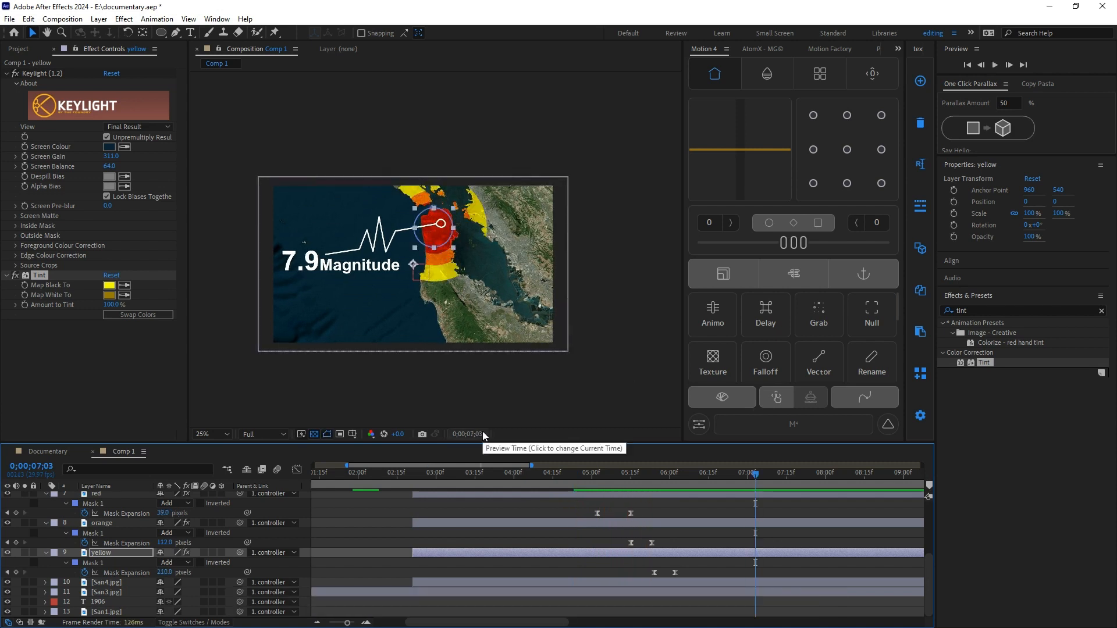
pyautogui.press('.')
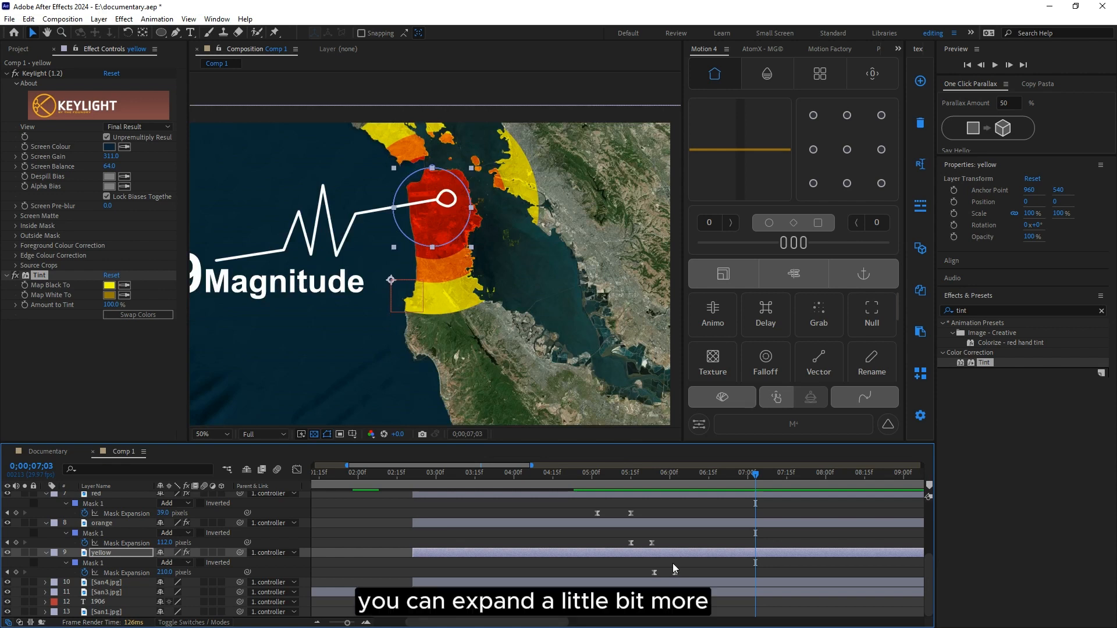
pyautogui.moveTo(668, 474); pyautogui.dragTo(675, 481)
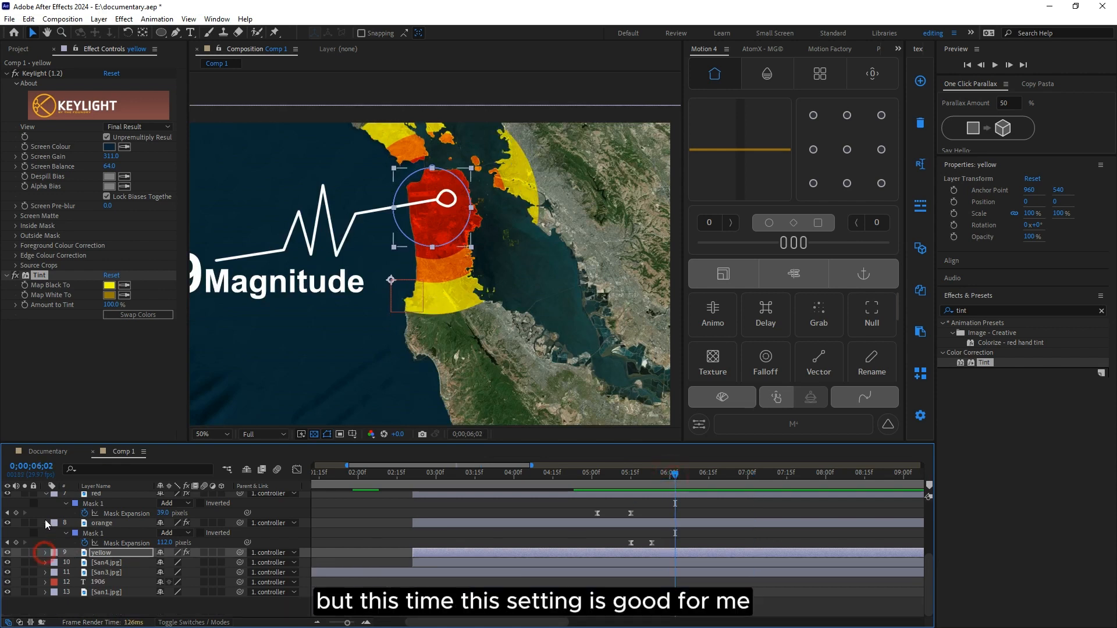
# Step: Collapse the expanded properties of the yellow, orange, red and 7.9Magnitude layers
pyautogui.click(47, 552)
pyautogui.click(50, 538)
pyautogui.click(47, 513)
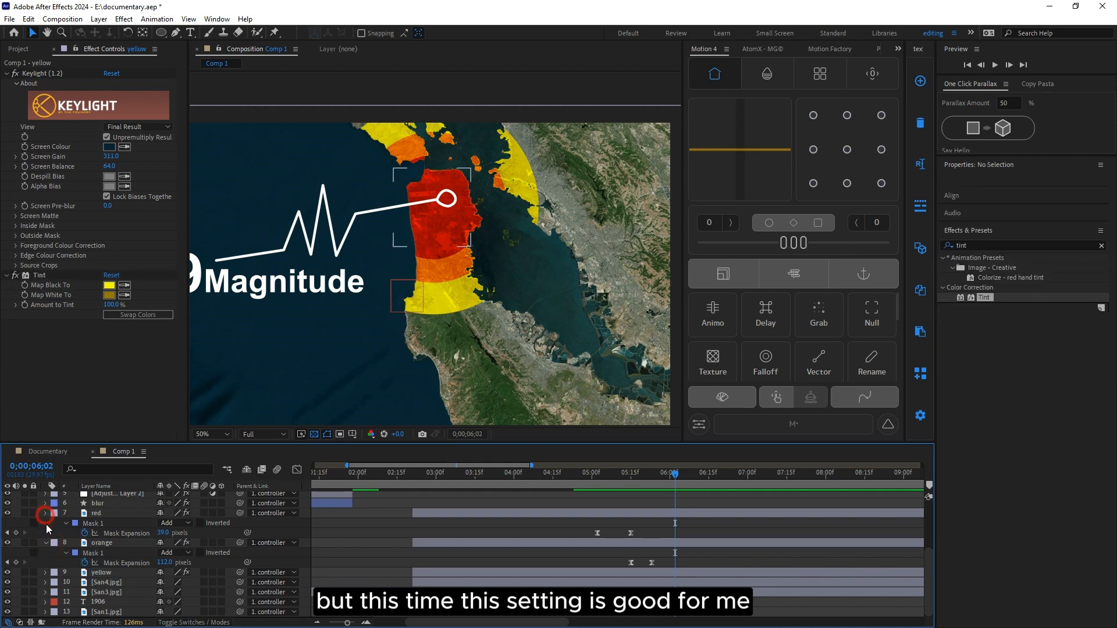
pyautogui.click(46, 544)
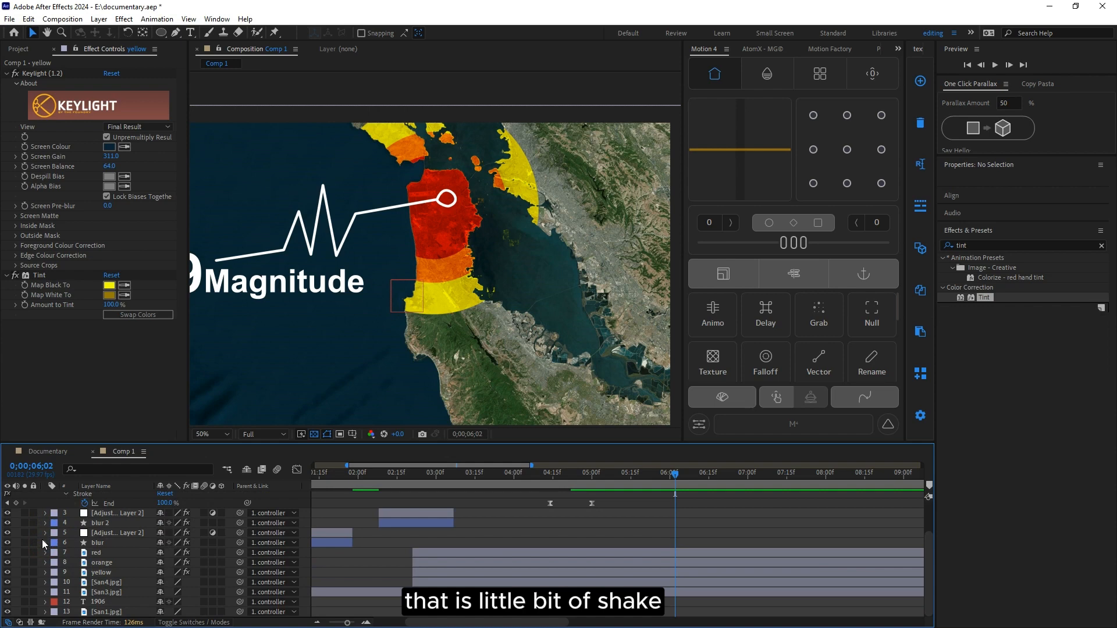
pyautogui.scroll(2, 44, 544)
pyautogui.click(45, 506)
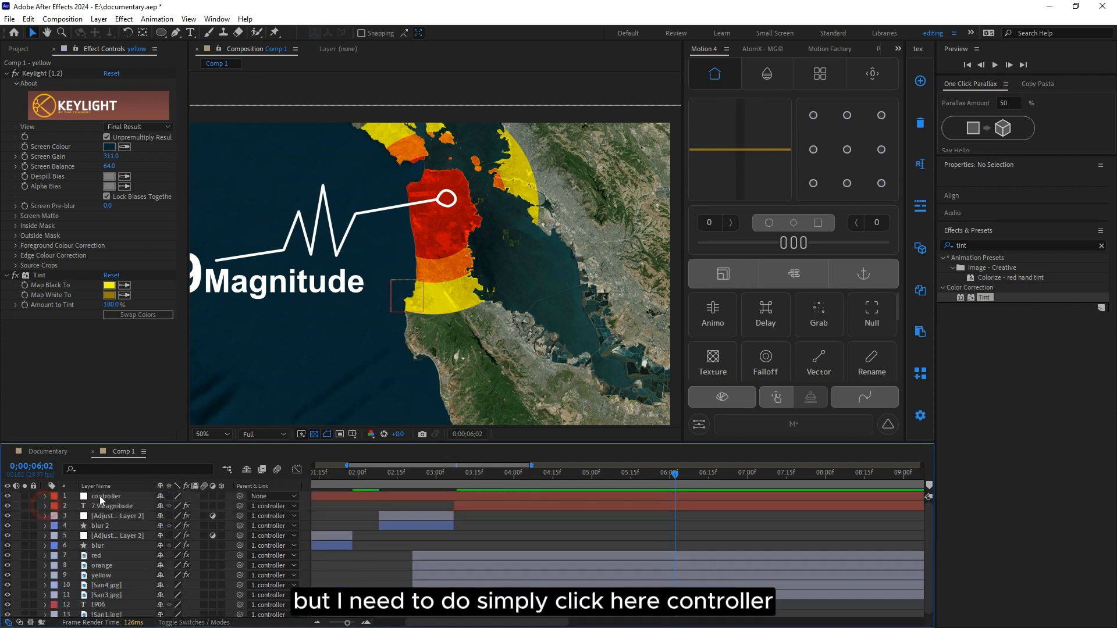
# Step: Add the expression wiggle(7,1) to the controller layer's Position
pyautogui.click(100, 496)
pyautogui.press('p')
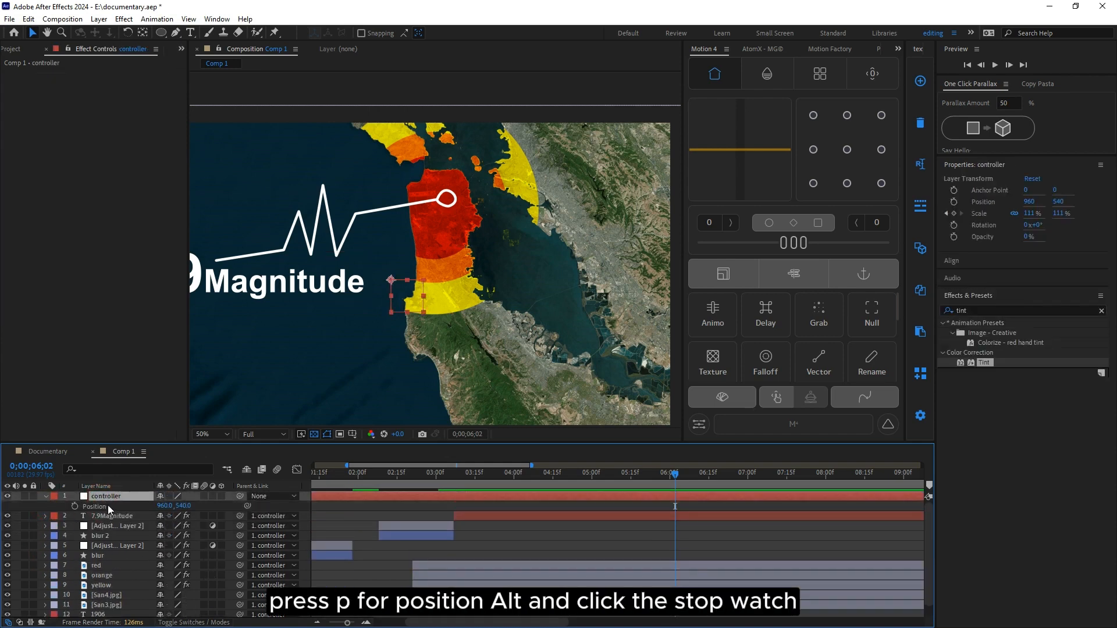
pyautogui.keyDown('alt'); pyautogui.click(75, 507); pyautogui.keyUp('alt')
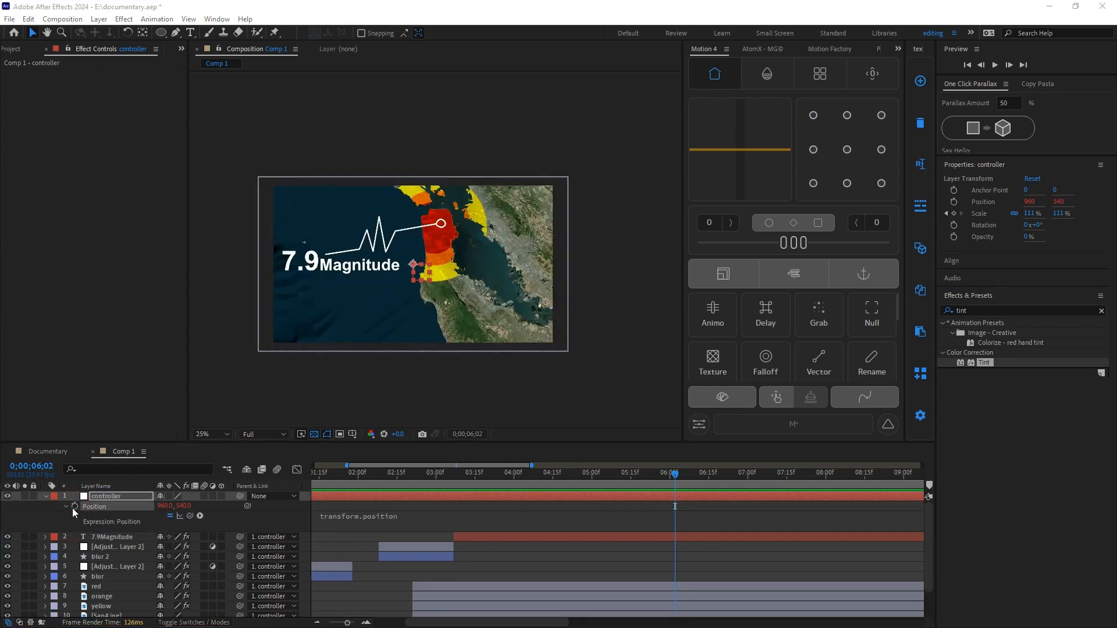
pyautogui.click(337, 522)
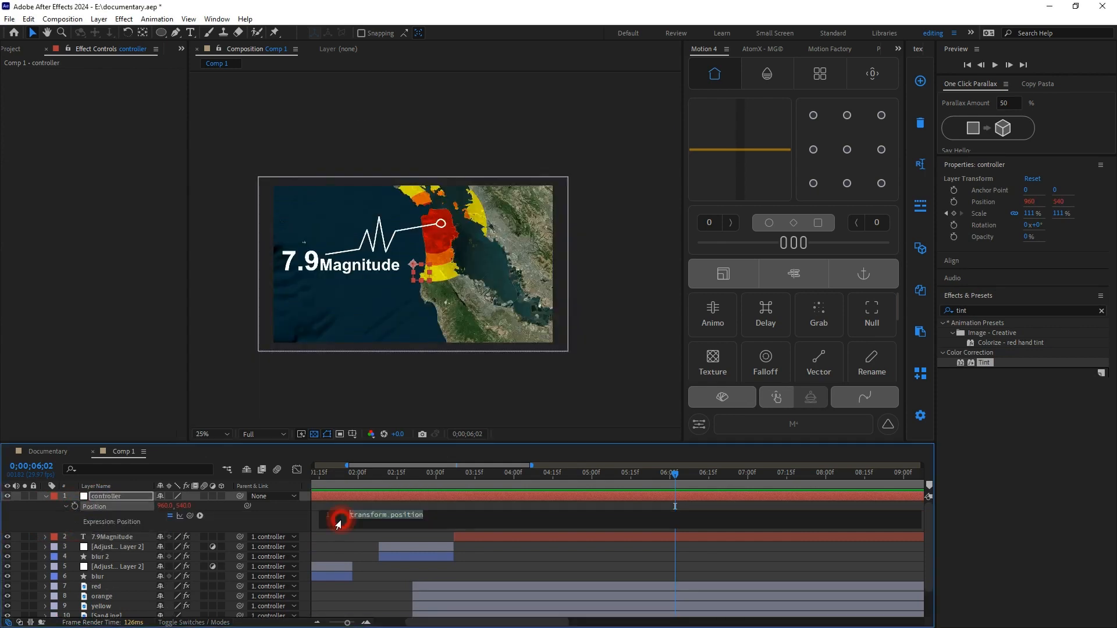
pyautogui.tripleClick(374, 519)
pyautogui.write('wiggle(7,')
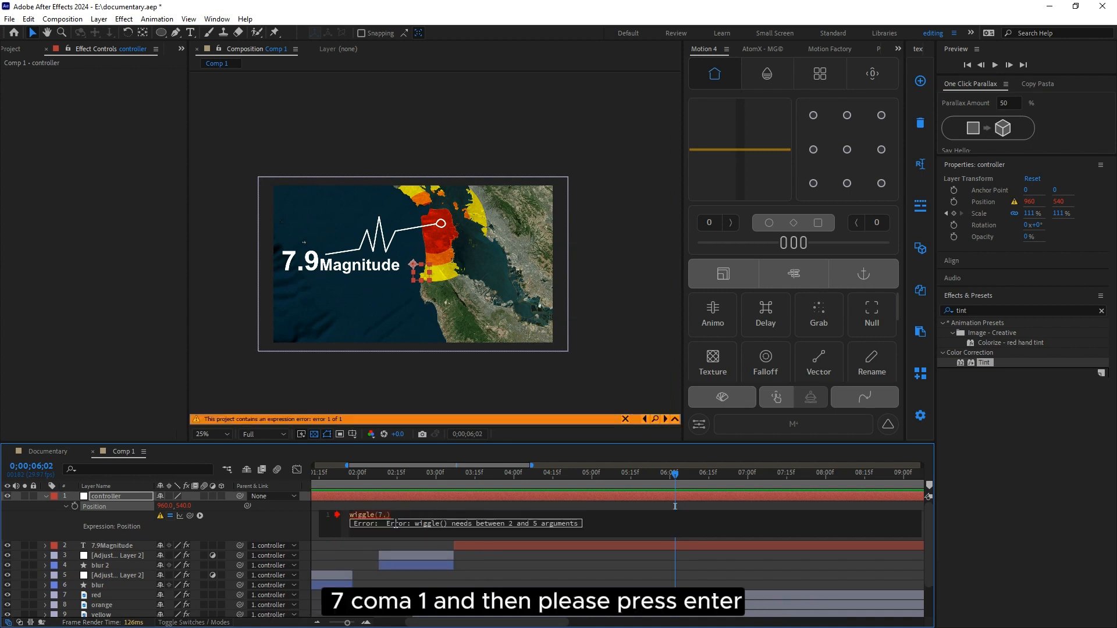
pyautogui.write('1')
pyautogui.press('KP_Enter')
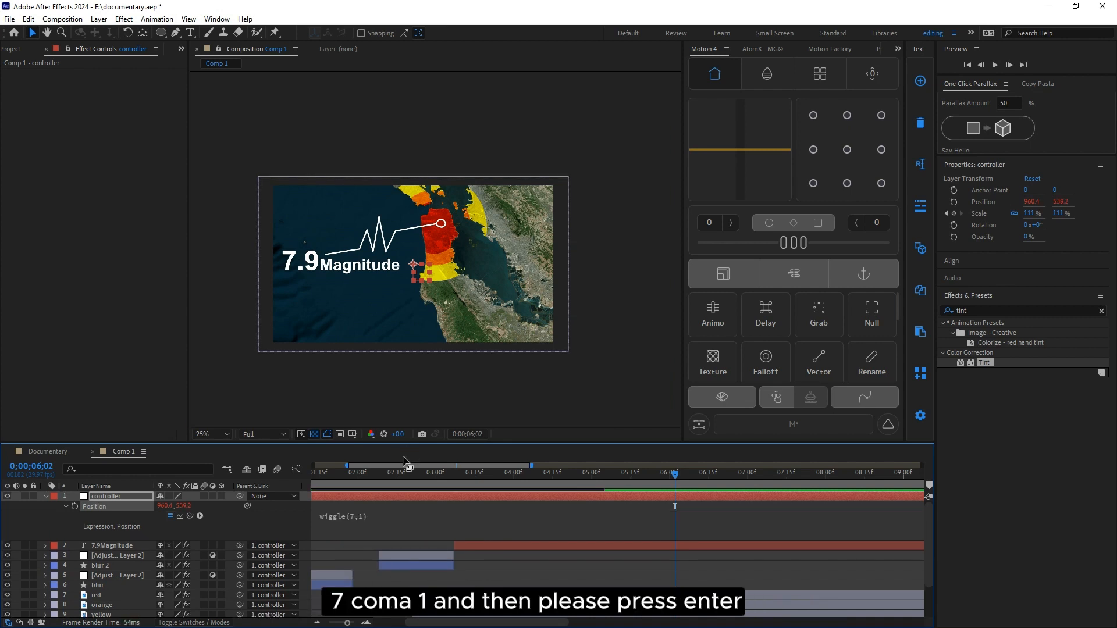
# Step: Play back and scrub through the composition to review the shake, stopping at 0;00;05;12
pyautogui.click(331, 473)
pyautogui.press('space')
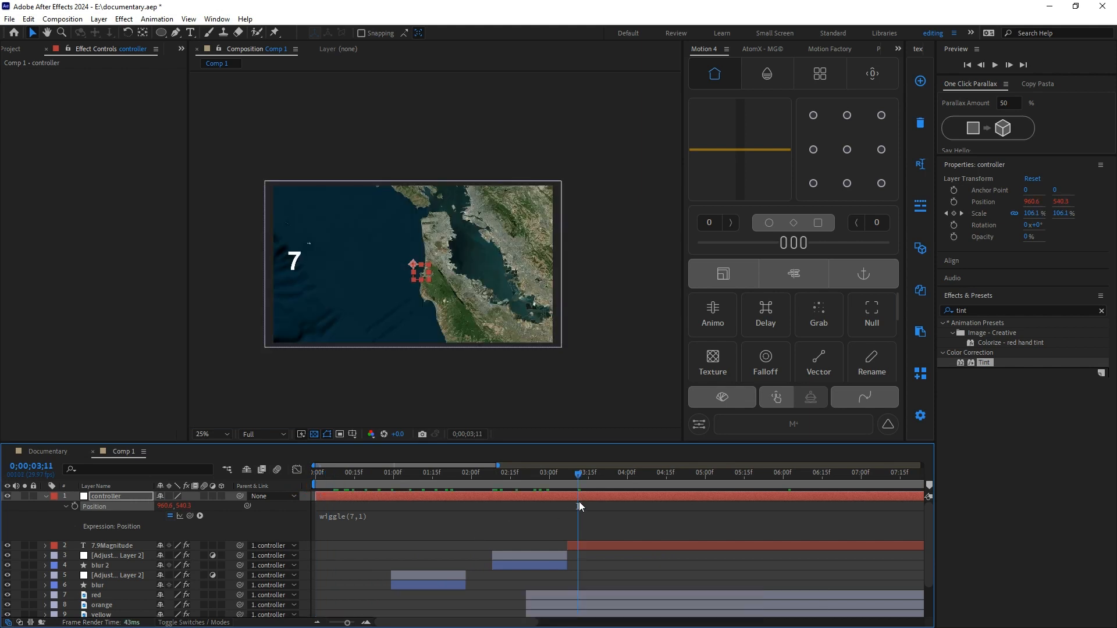
pyautogui.moveTo(582, 478); pyautogui.dragTo(748, 517)
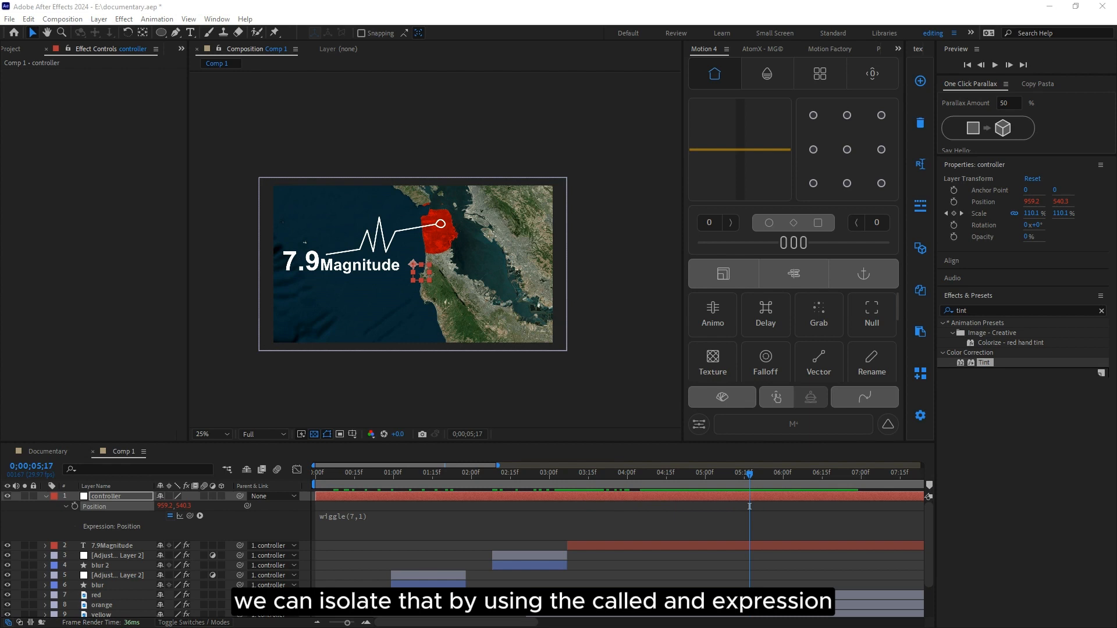
pyautogui.moveTo(749, 472); pyautogui.dragTo(736, 473)
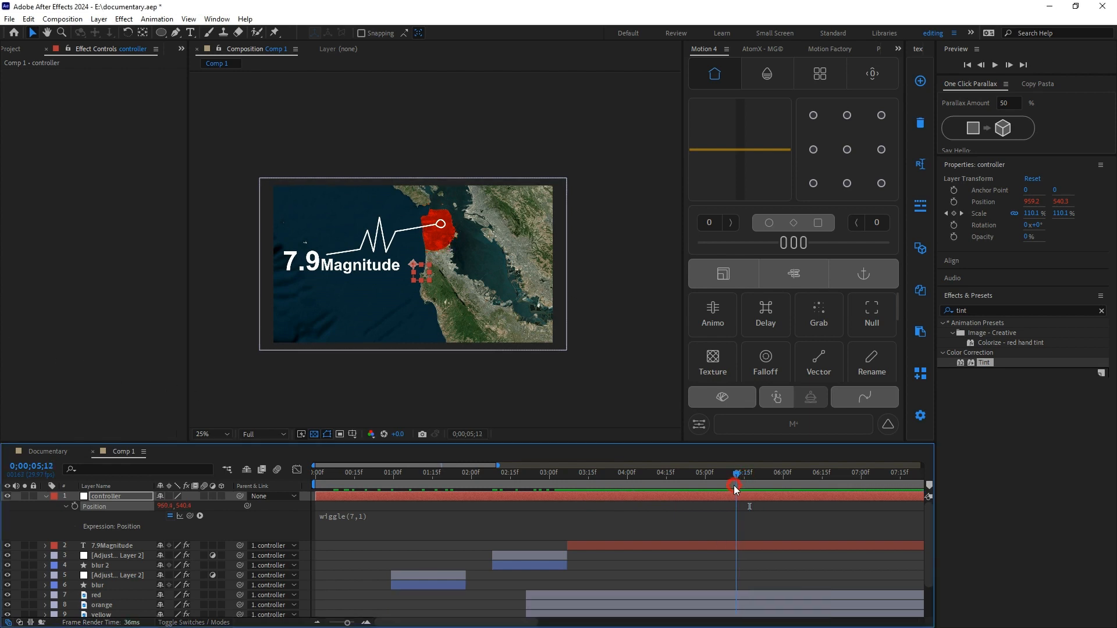
# Step: Find the Slider Control effect and apply it to the controller layer
pyautogui.click(743, 496)
pyautogui.click(970, 310)
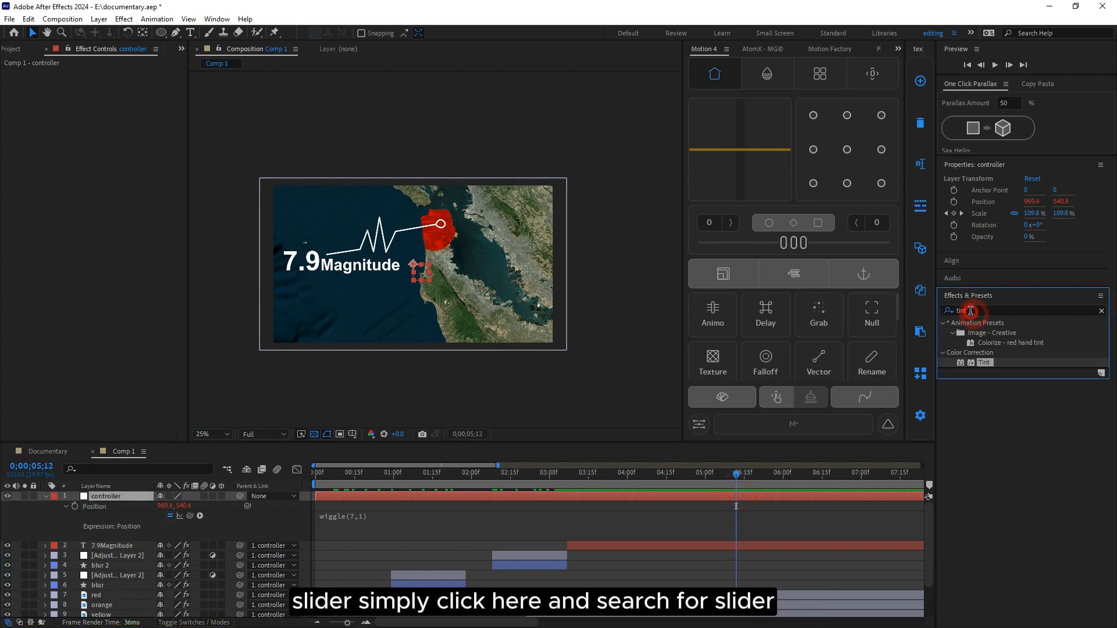
pyautogui.doubleClick(971, 310)
pyautogui.write('slide')
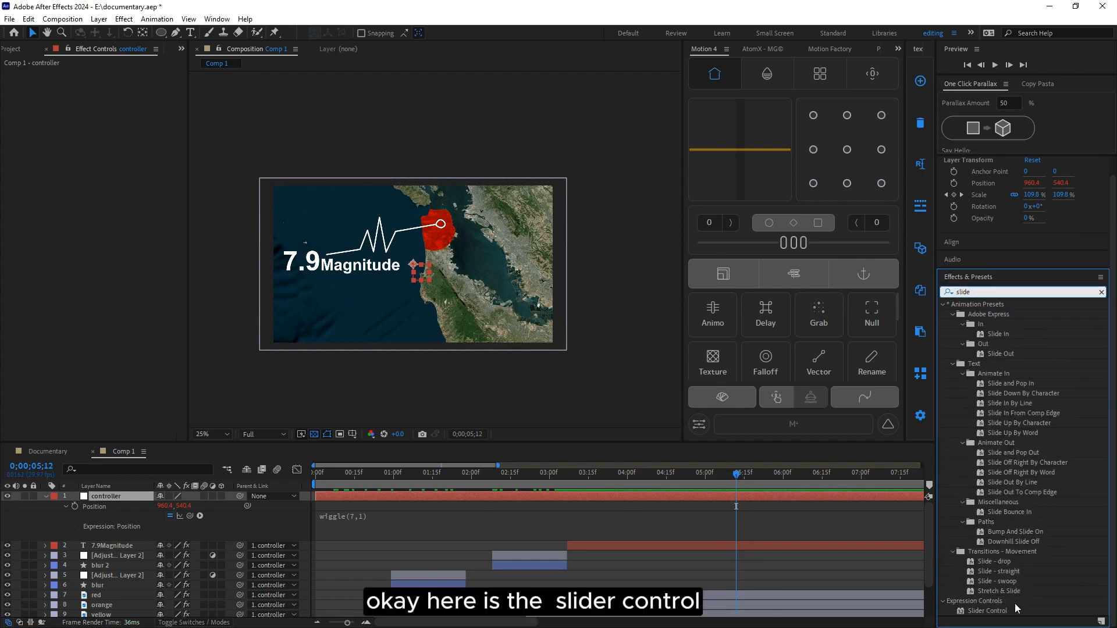
pyautogui.click(988, 611)
pyautogui.moveTo(987, 611); pyautogui.dragTo(489, 498)
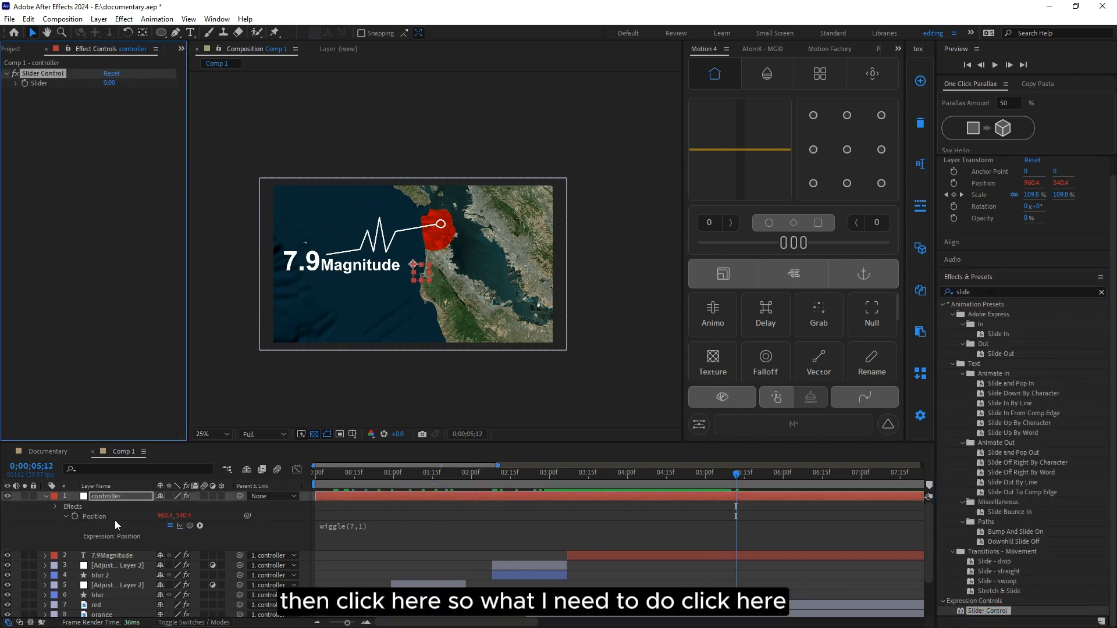
# Step: Replace the wiggle amount in the controller's Position expression with a link to its slider, giving wiggle(7,effect("Slider Control")("Slider"))
pyautogui.click(361, 527)
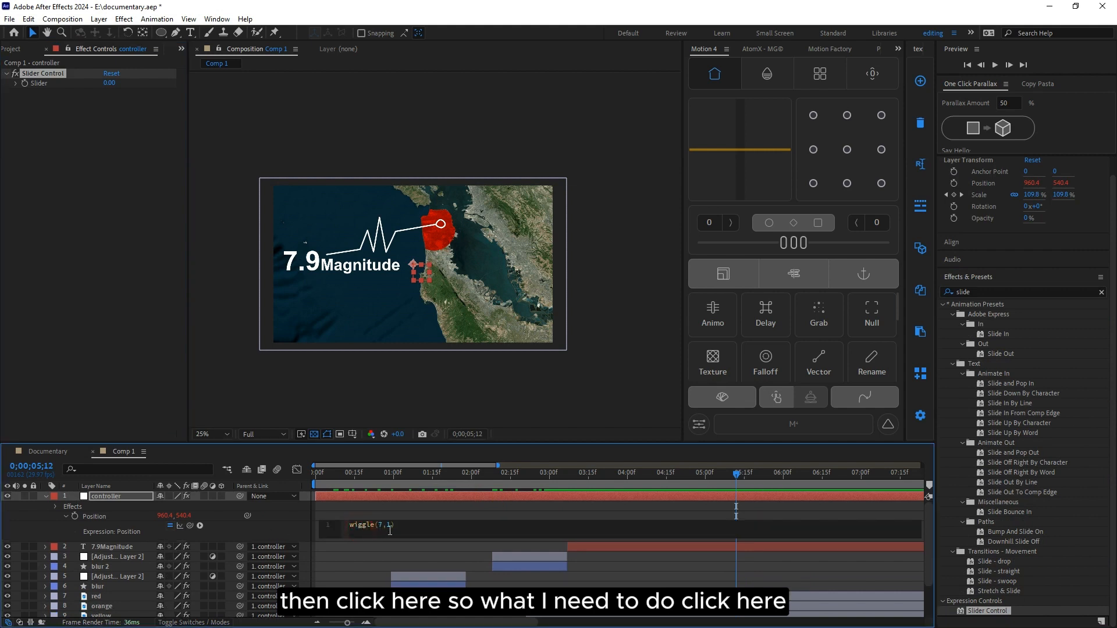
pyautogui.doubleClick(389, 526)
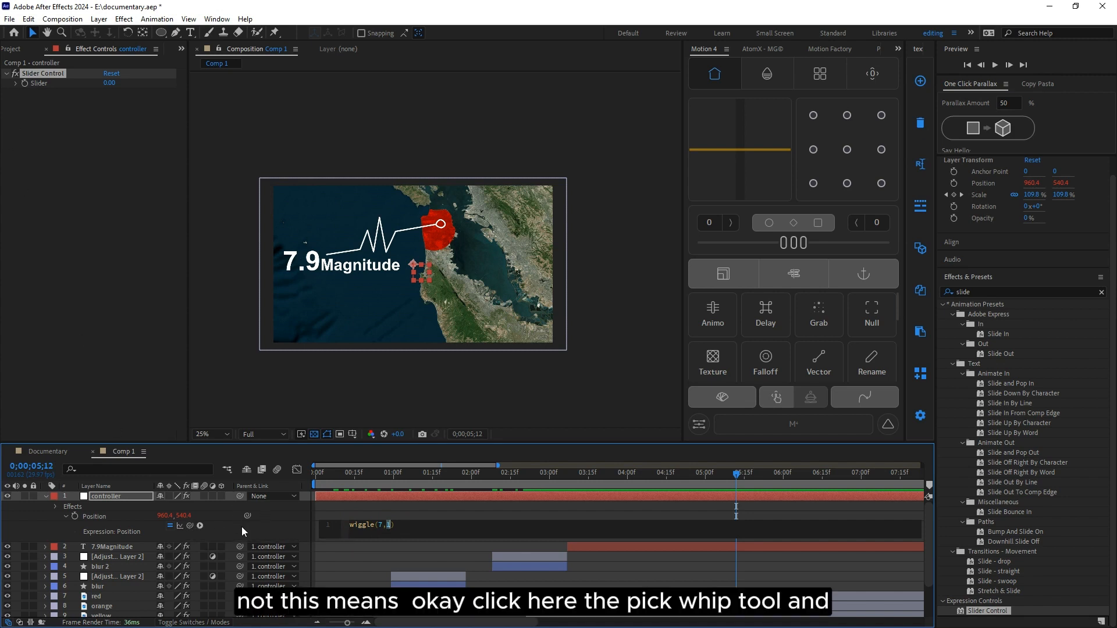
pyautogui.moveTo(190, 525); pyautogui.dragTo(42, 84)
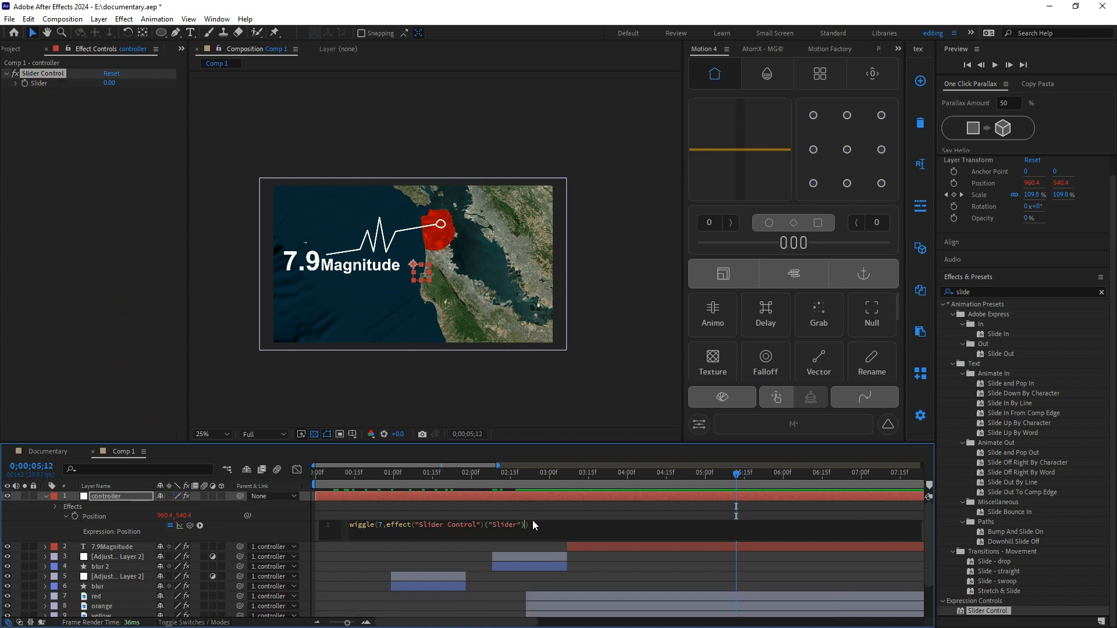
pyautogui.press('KP_Enter')
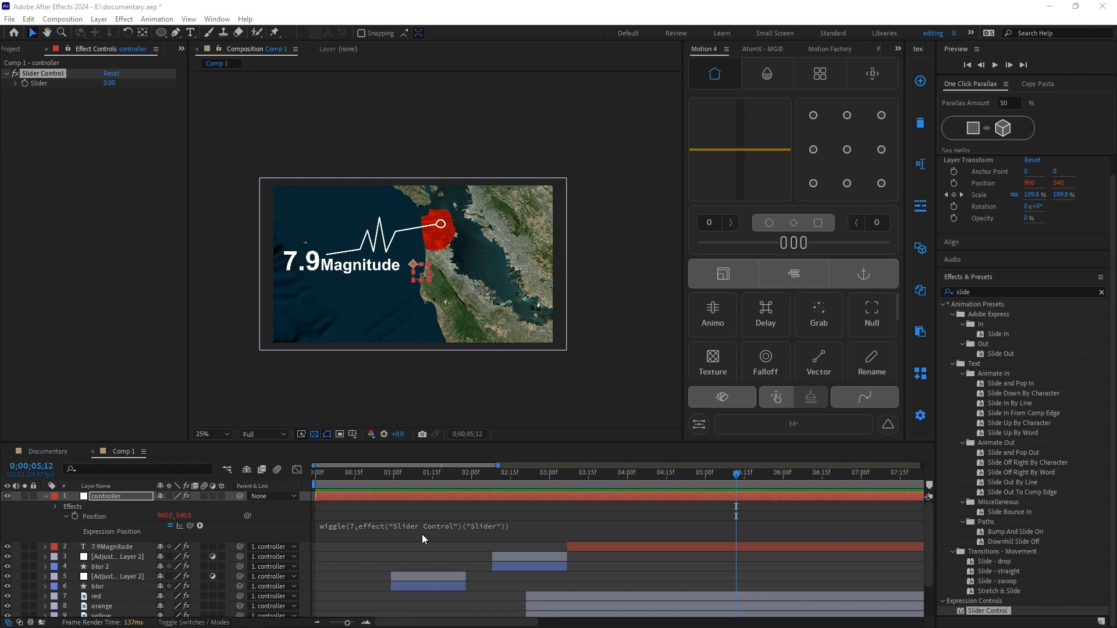
# Step: Keyframe the controller's Slider at 0;00;05;15 with a value of 1
pyautogui.moveTo(737, 476)
pyautogui.mouseDown()
pyautogui.moveTo(724, 477)
pyautogui.moveTo(744, 474)
pyautogui.mouseUp()
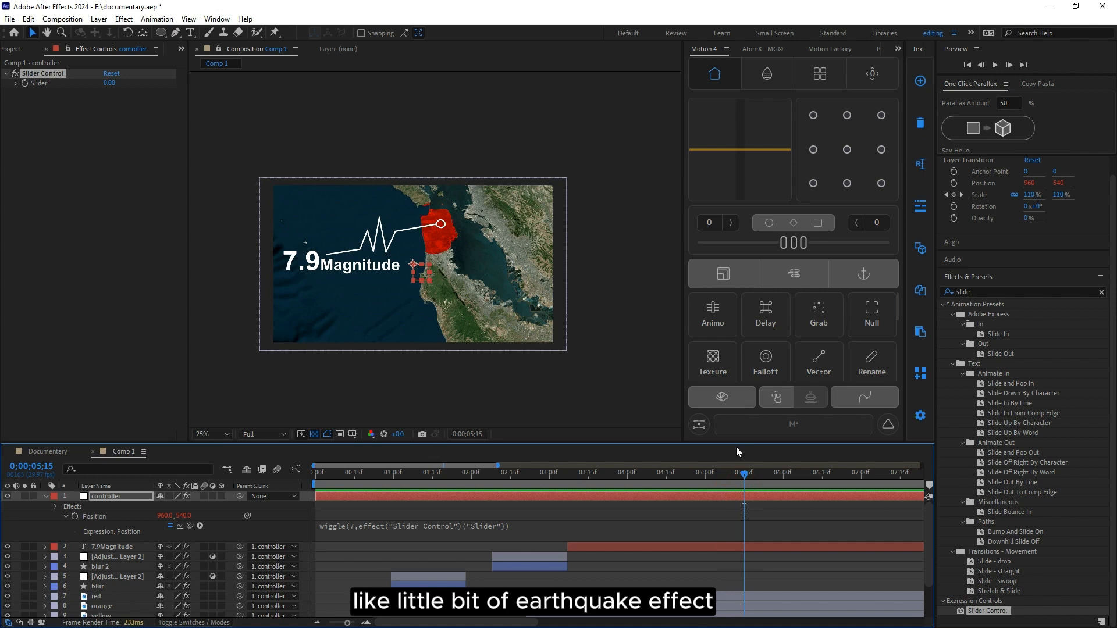
pyautogui.click(747, 494)
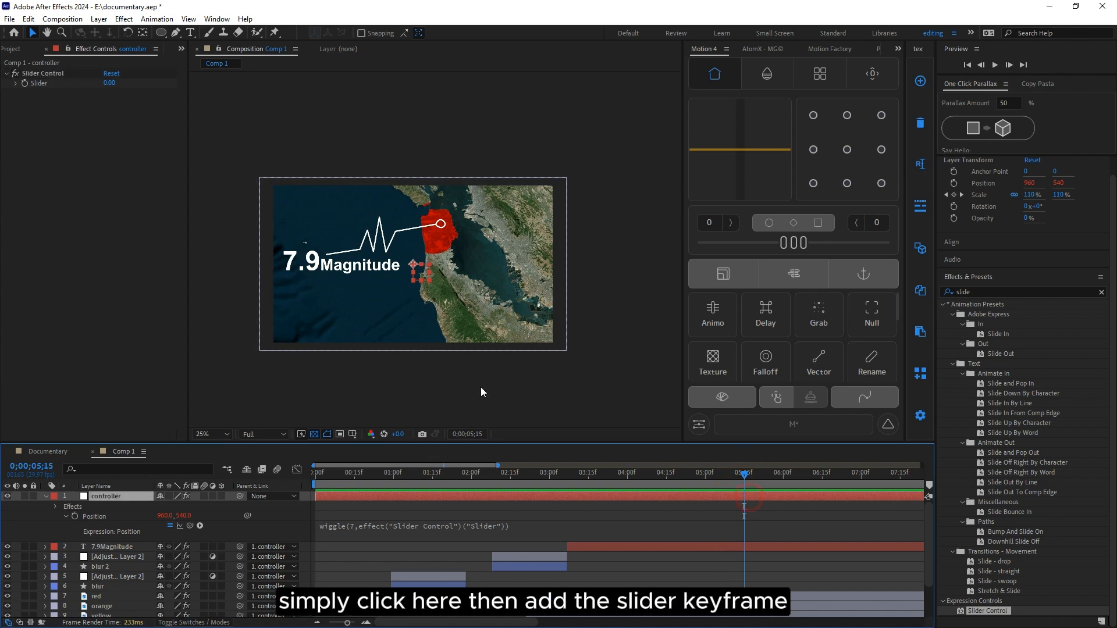
pyautogui.click(25, 83)
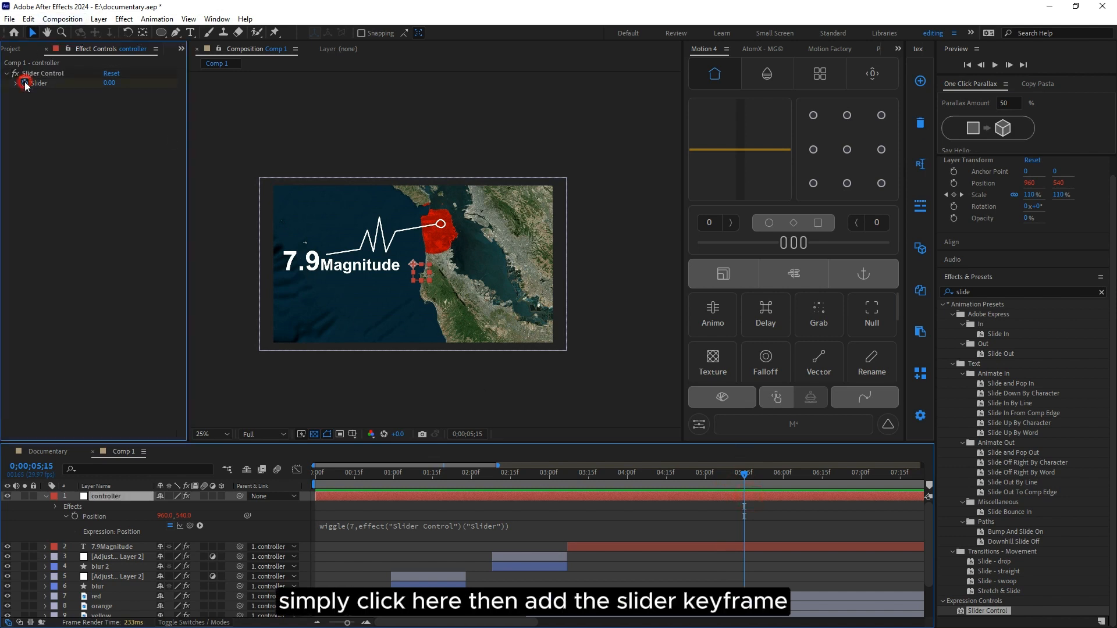
pyautogui.write('1')
pyautogui.click(732, 495)
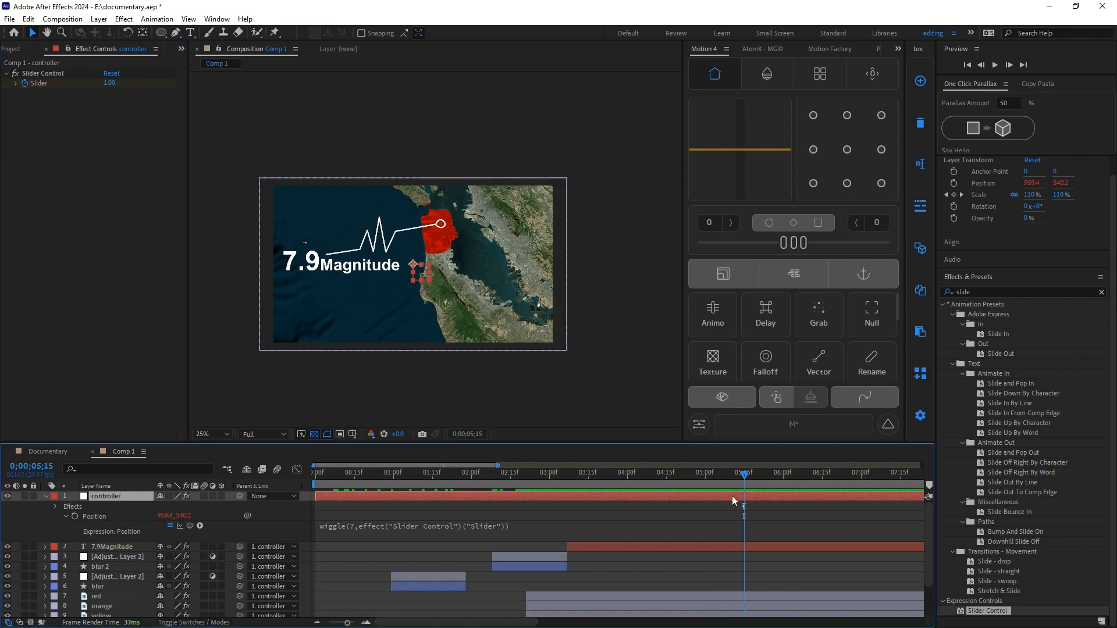
# Step: Keyframe the controller layer's Slider to 38 at 0;00;05;24
pyautogui.press('u')
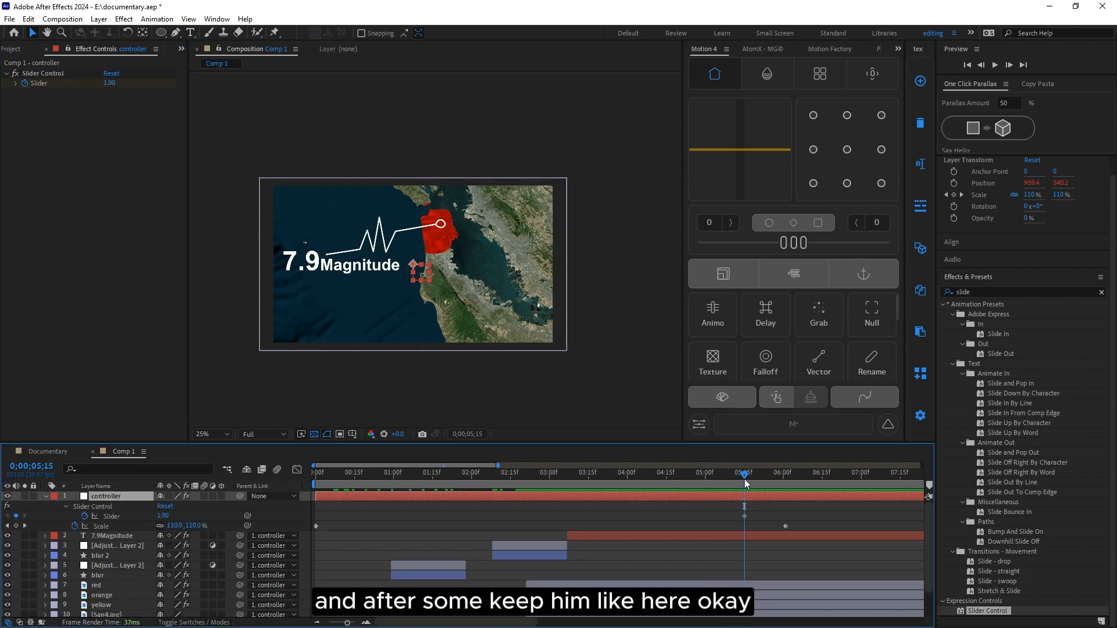
pyautogui.moveTo(746, 483); pyautogui.dragTo(767, 484)
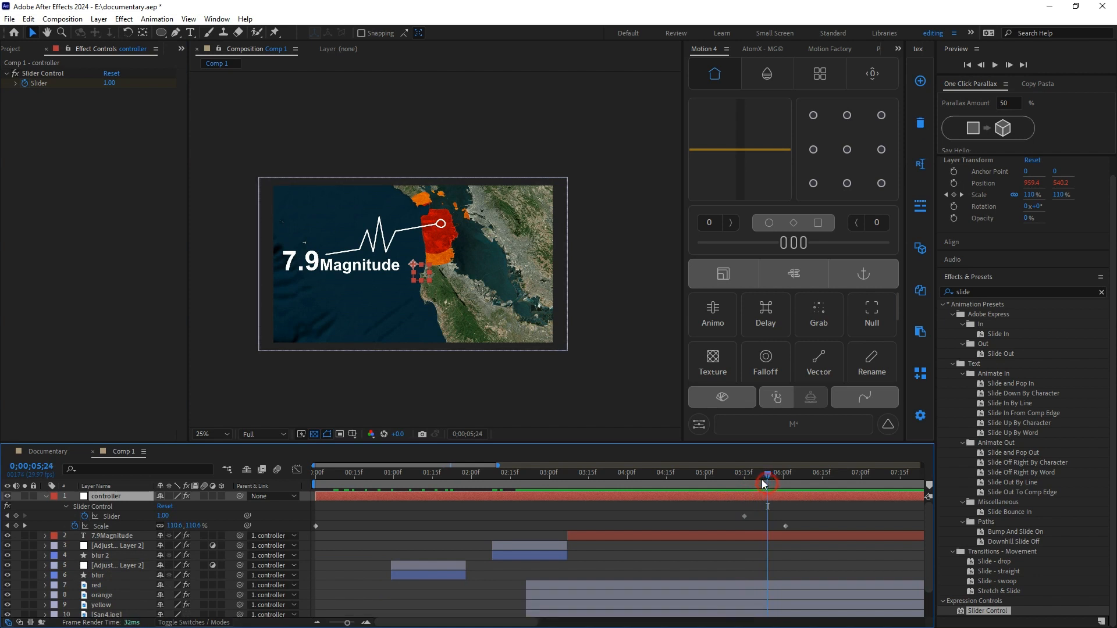
pyautogui.moveTo(109, 80); pyautogui.dragTo(138, 85)
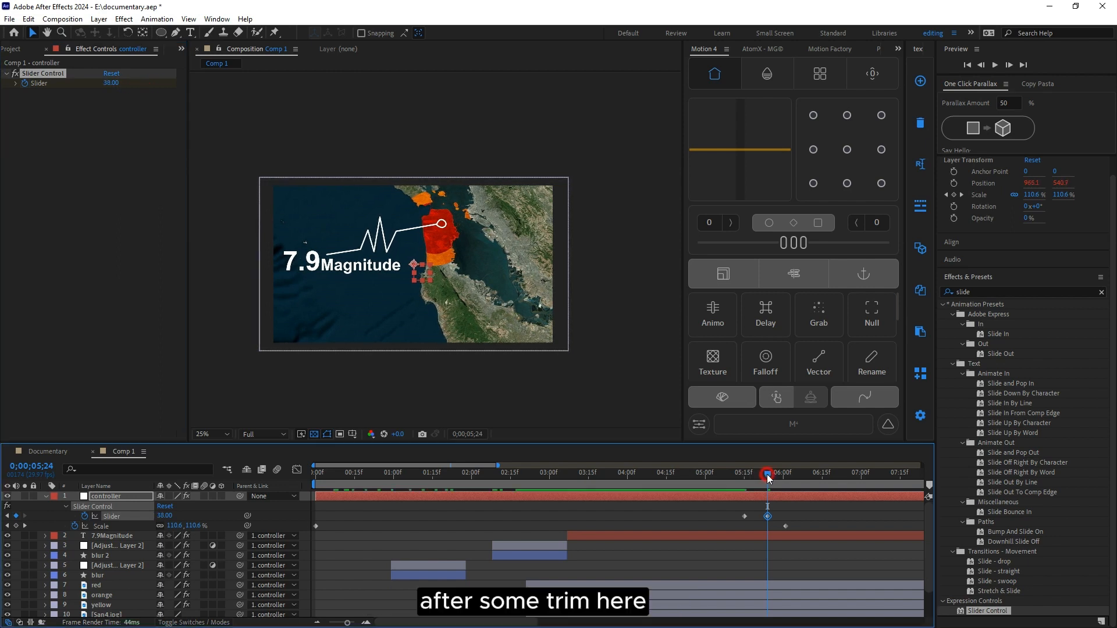
# Step: Keyframe the controller's Slider back to 1 at 0;00;06;01 and preview the shake from 0;00;05;06
pyautogui.moveTo(780, 484); pyautogui.dragTo(787, 489)
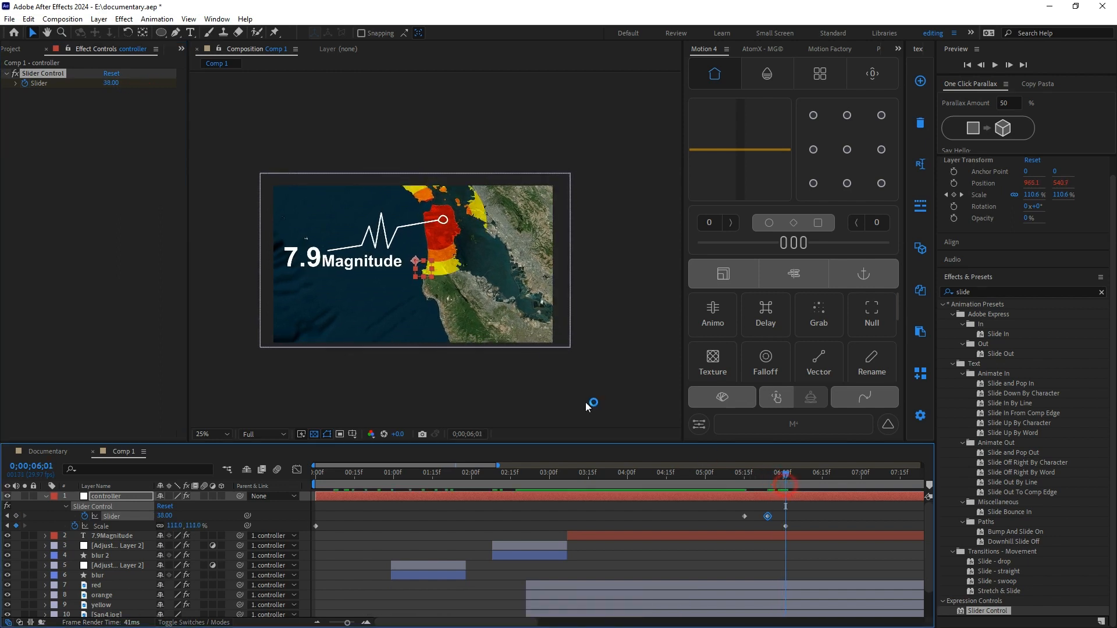
pyautogui.moveTo(108, 85)
pyautogui.mouseDown()
pyautogui.moveTo(40, 83)
pyautogui.moveTo(114, 85)
pyautogui.mouseUp()
pyautogui.click(114, 84)
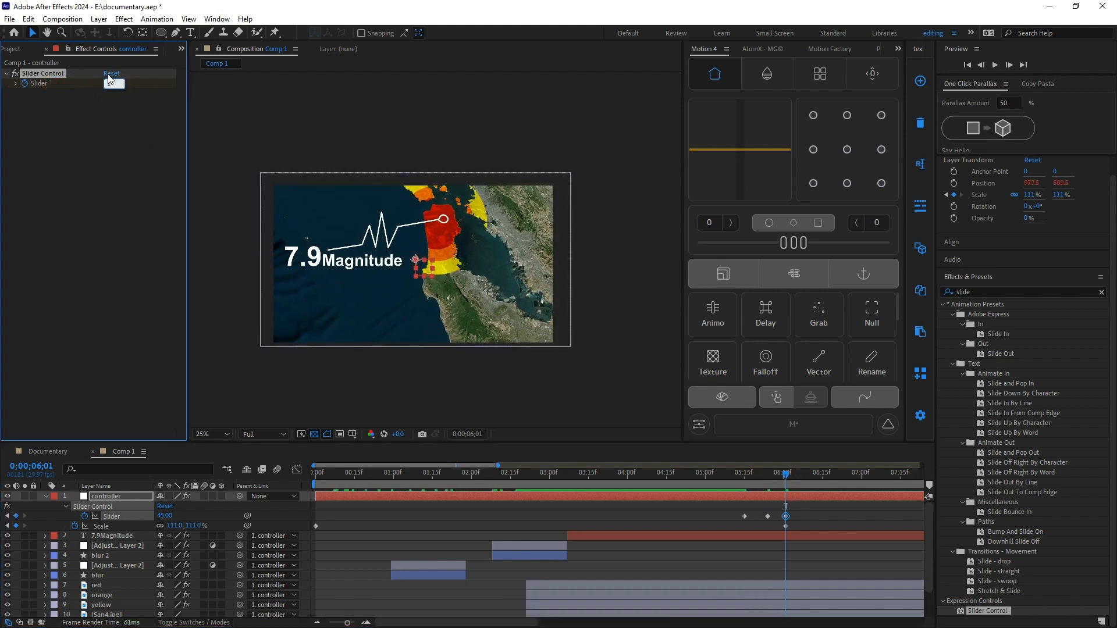
pyautogui.write('1')
pyautogui.click(719, 473)
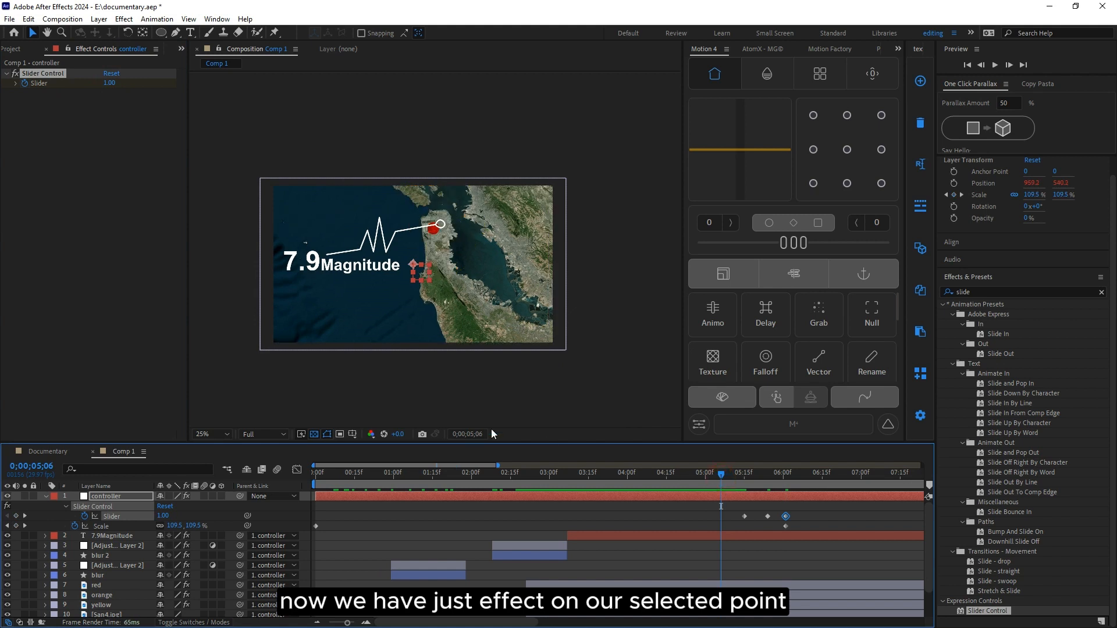
pyautogui.press('space')
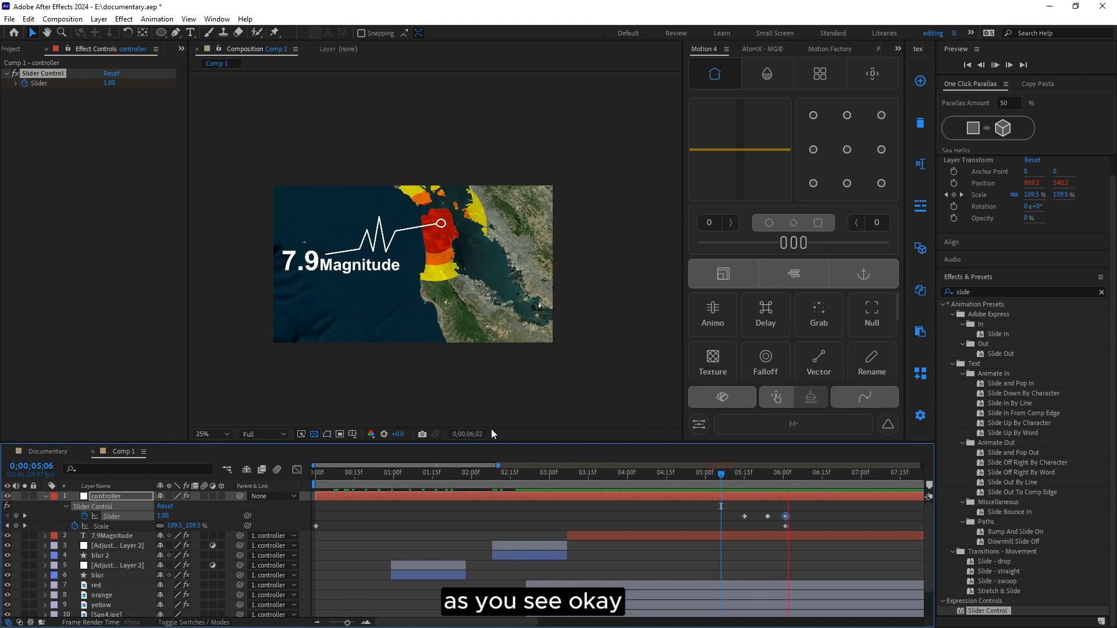
# Step: Apply Easy Ease to the controller's three Slider keyframes and preview the shake from 0;00;05;15
pyautogui.rightClick(786, 516)
pyautogui.moveTo(816, 512)
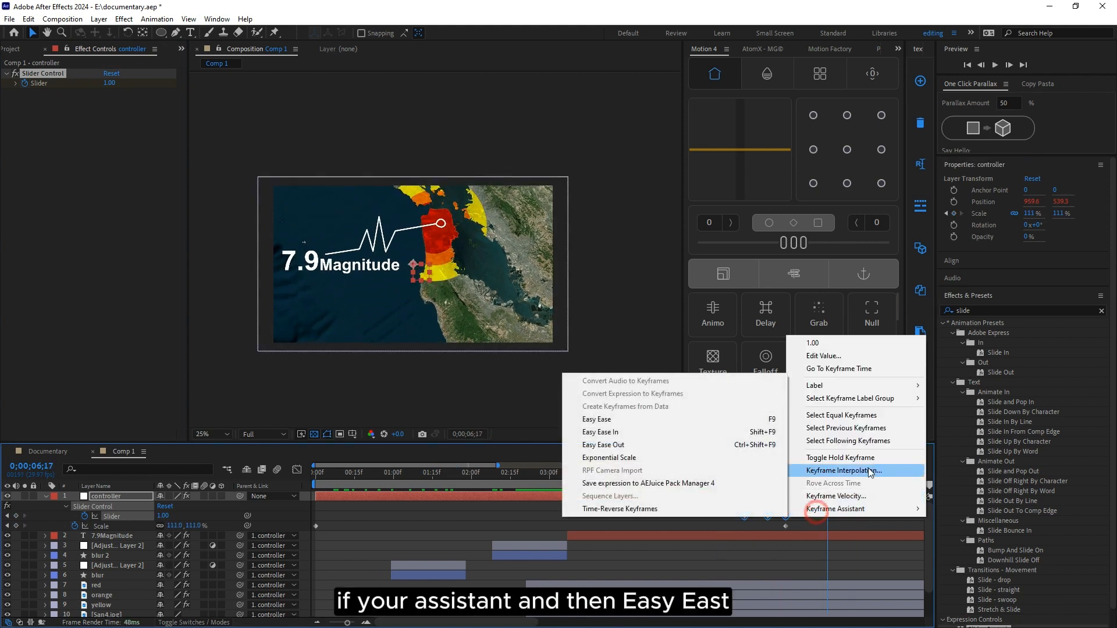
pyautogui.click(609, 422)
pyautogui.moveTo(784, 477); pyautogui.dragTo(745, 490)
pyautogui.press('space')
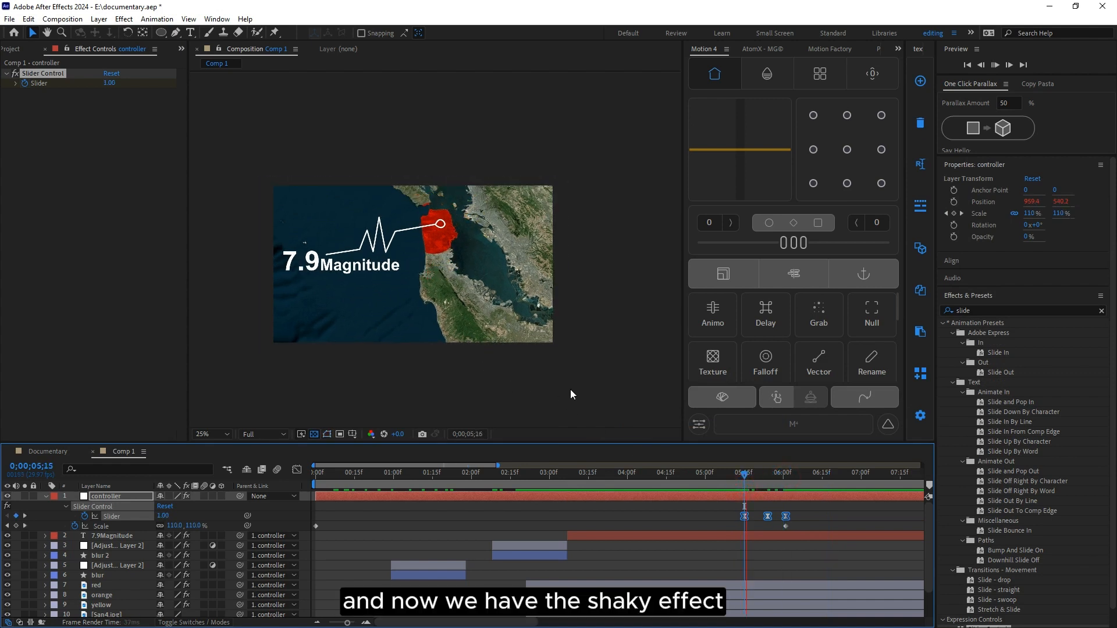
# Step: Reveal the Mask Expansion keyframes of the orange, red and yellow layers
pyautogui.click(787, 480)
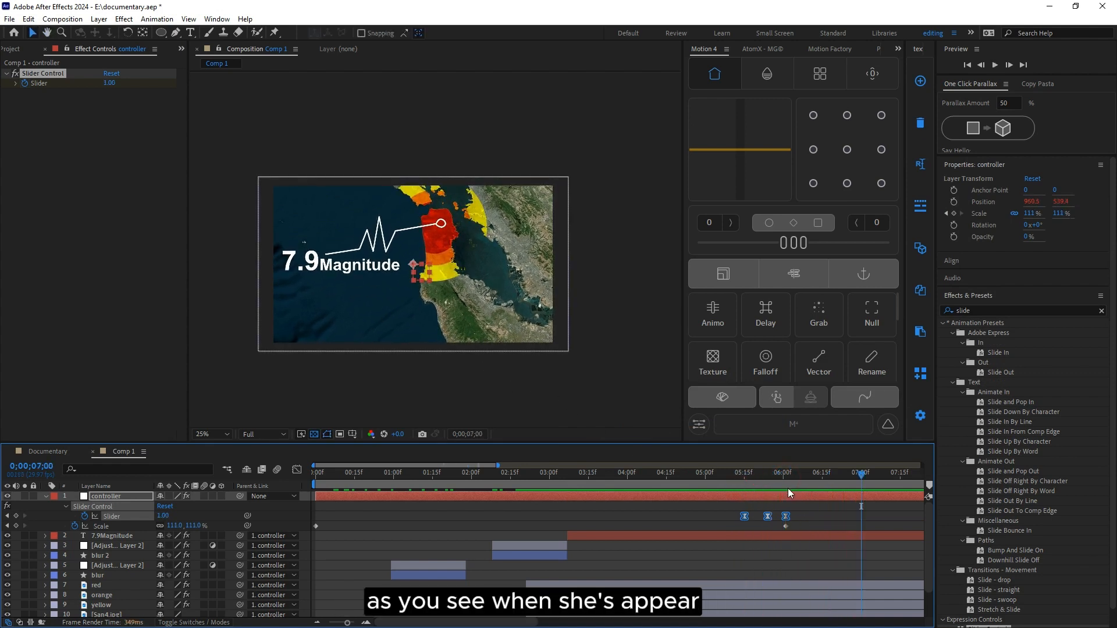
pyautogui.scroll(-2, 797, 568)
pyautogui.scroll(2, 797, 567)
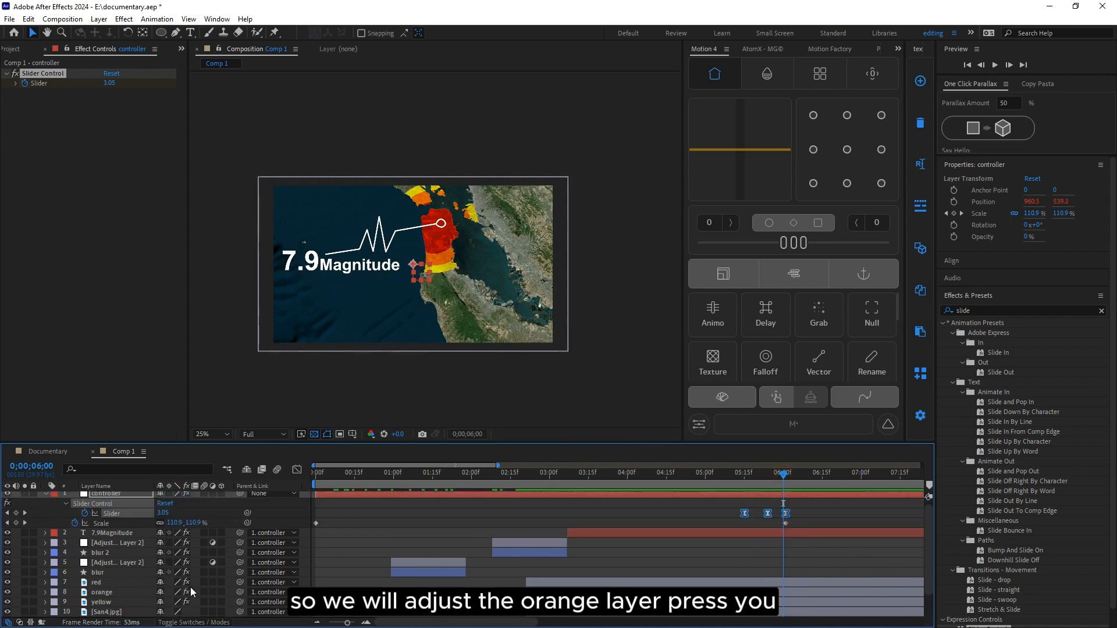
pyautogui.click(102, 592)
pyautogui.press('u')
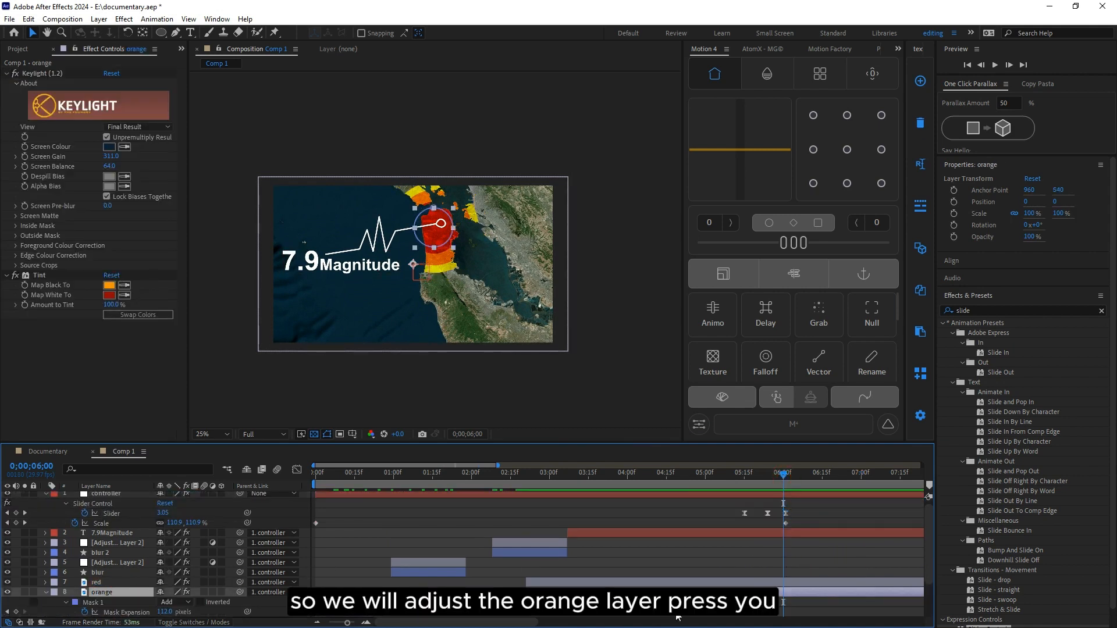
pyautogui.scroll(-3, 796, 583)
pyautogui.click(773, 534)
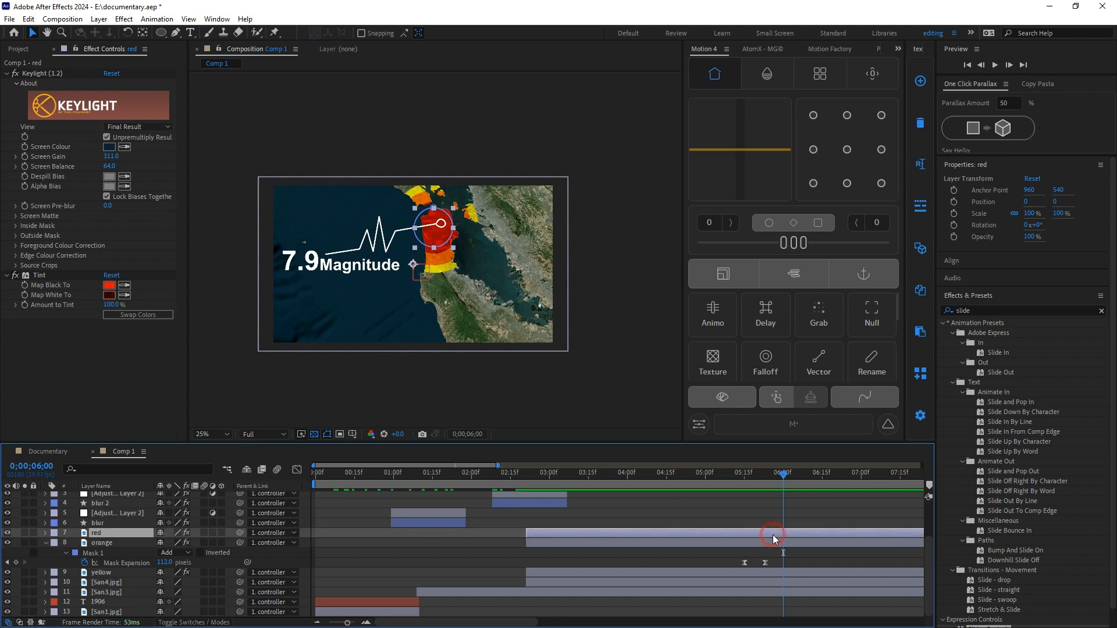
pyautogui.press('u')
pyautogui.scroll(-1, 780, 553)
pyautogui.click(780, 574)
pyautogui.press('u')
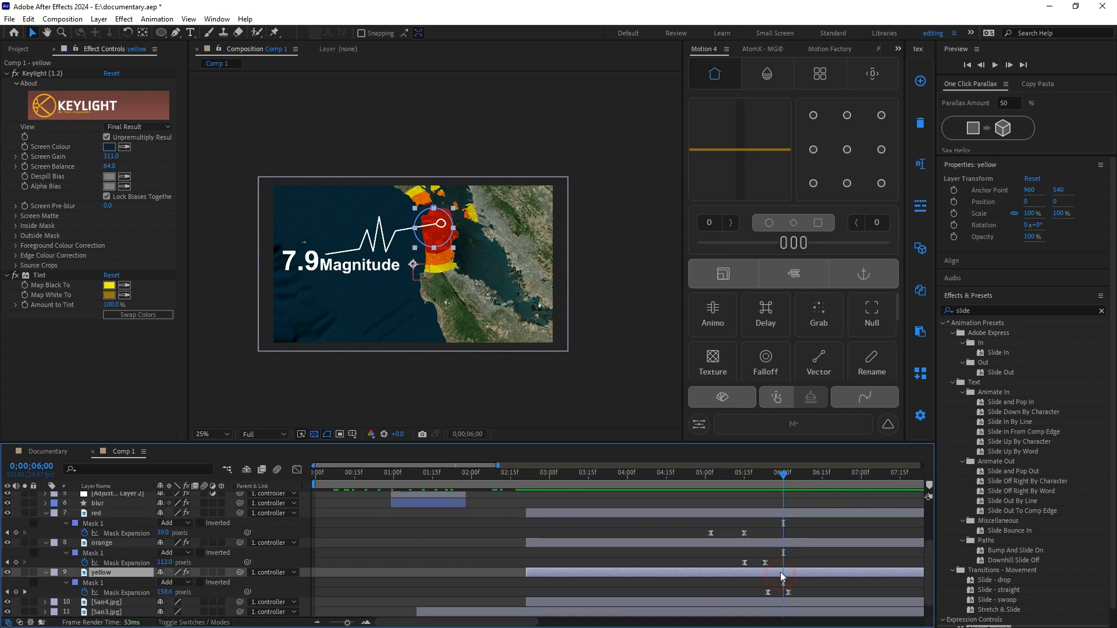
# Step: Delay the orange layer's second and the yellow layer's two Mask Expansion keyframes slightly, preview the spread, and collapse the three colour layers
pyautogui.moveTo(765, 562); pyautogui.dragTo(804, 593)
pyautogui.press('space')
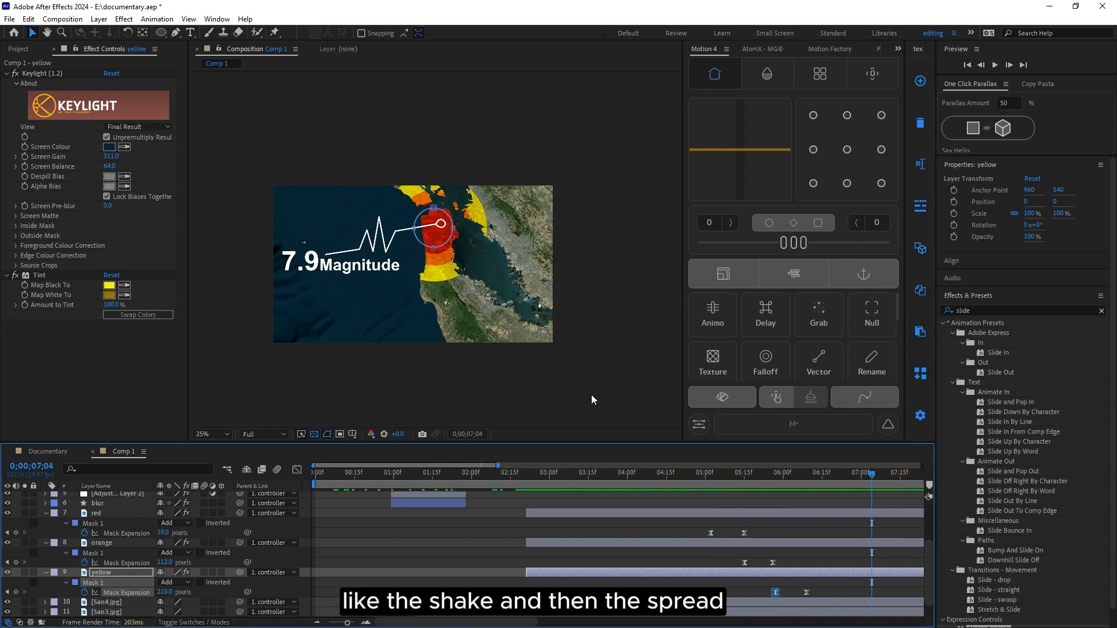
pyautogui.click(46, 542)
pyautogui.click(46, 553)
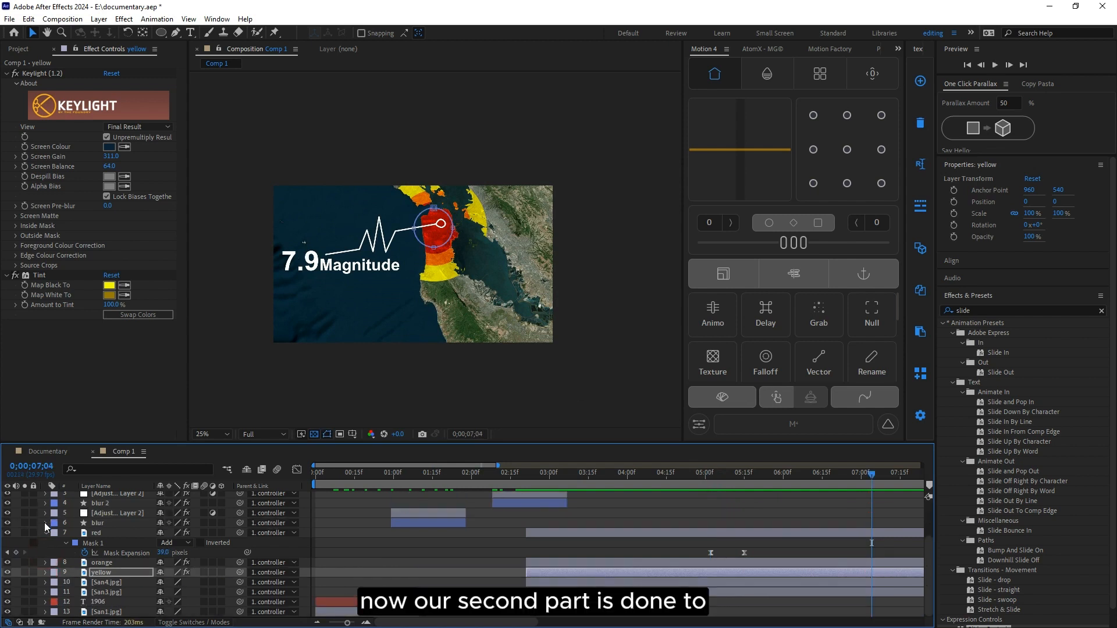
pyautogui.click(44, 534)
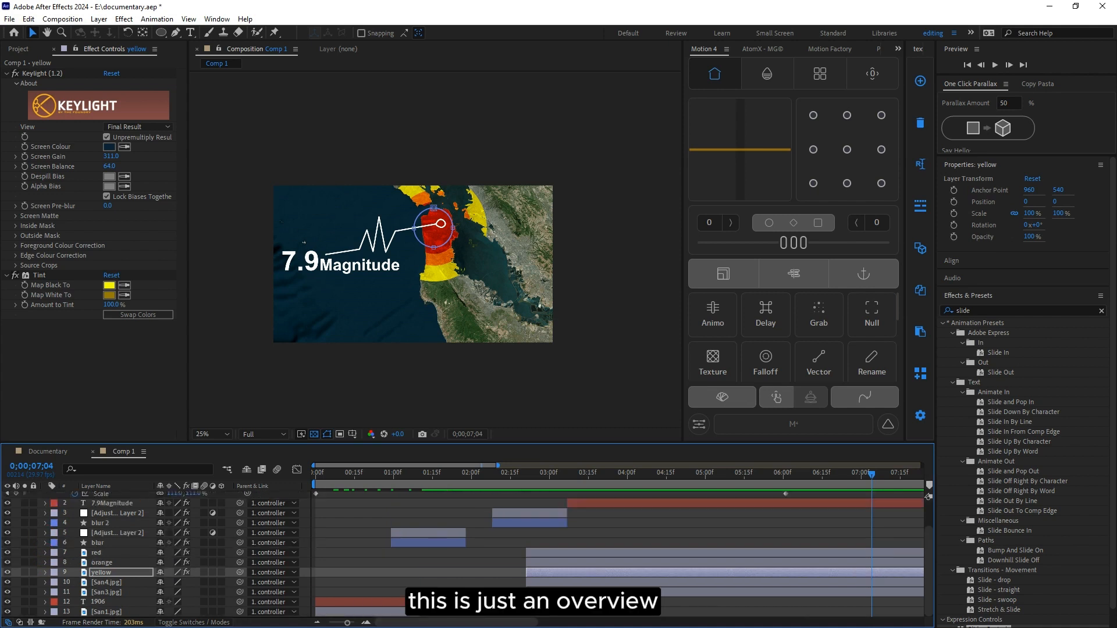
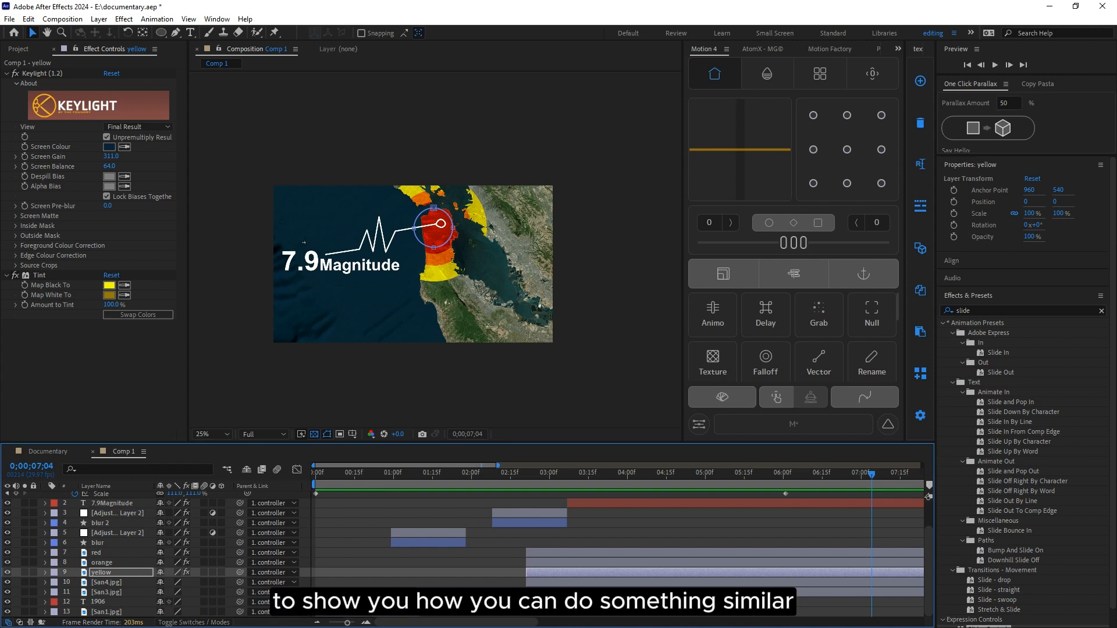
# Step: Add Image1.jpg as the topmost layer starting at 0;00;06;18 and scale it to 217% to fill the frame
pyautogui.moveTo(873, 481); pyautogui.dragTo(806, 478)
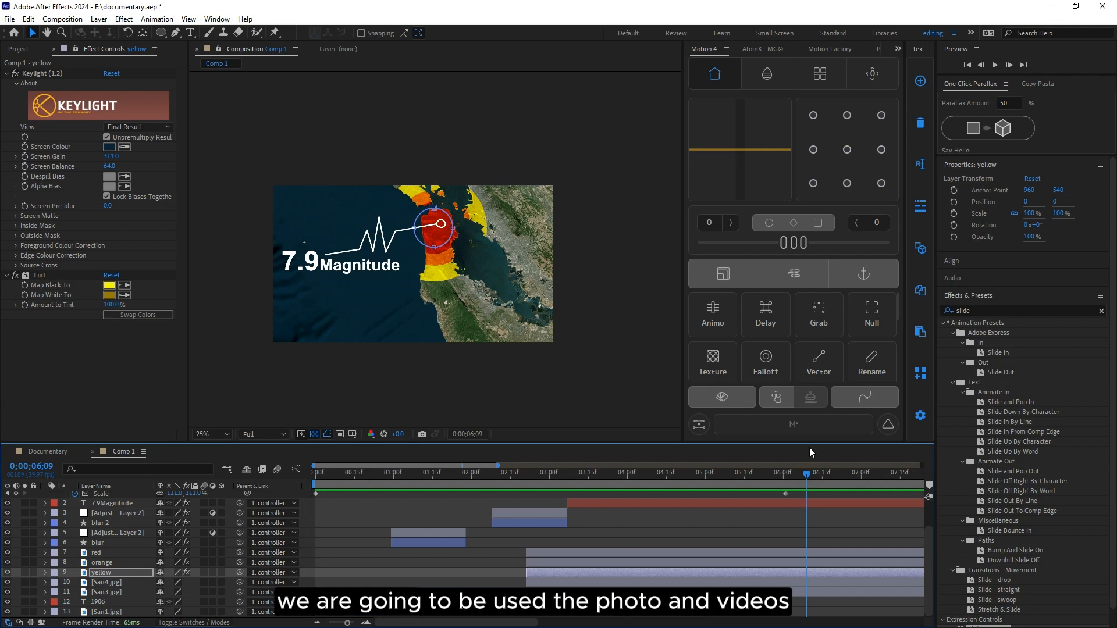
pyautogui.click(832, 491)
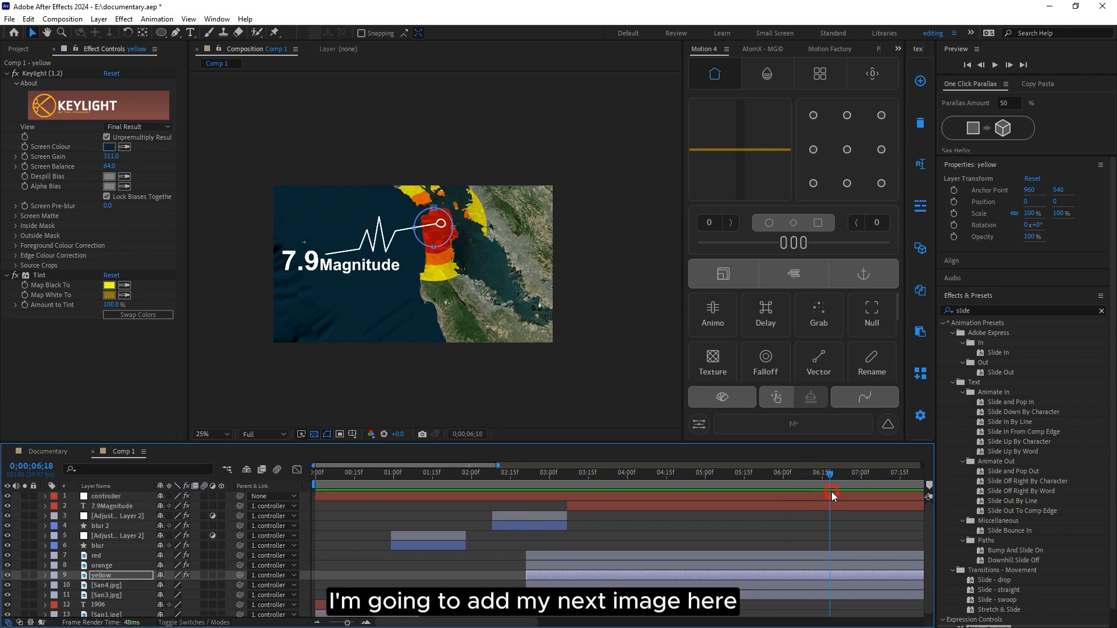
pyautogui.click(20, 50)
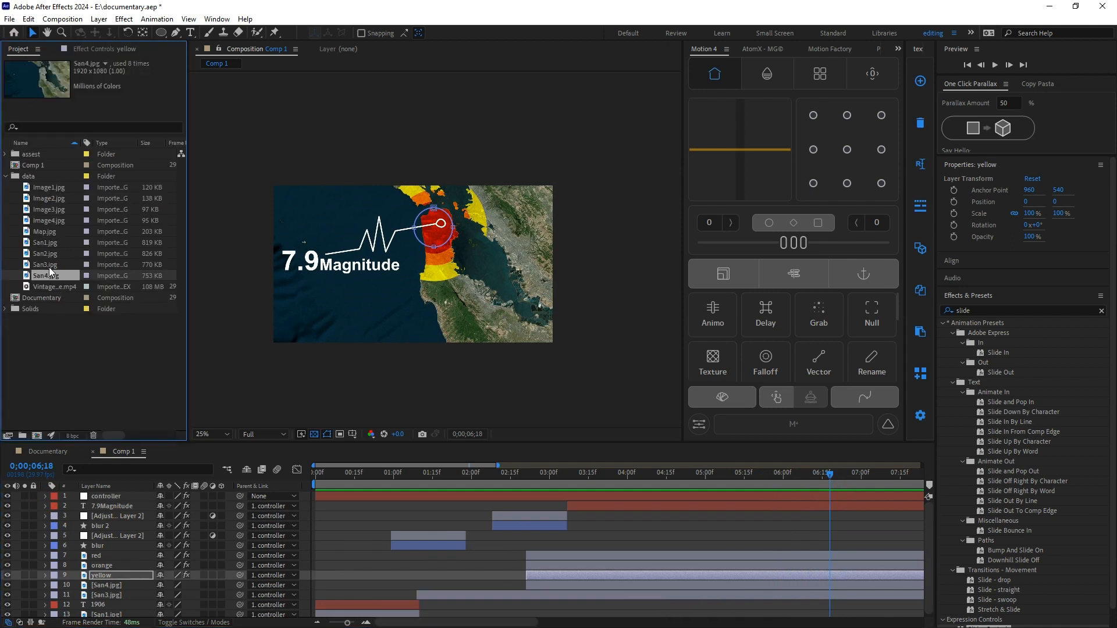
pyautogui.moveTo(49, 187); pyautogui.dragTo(578, 505)
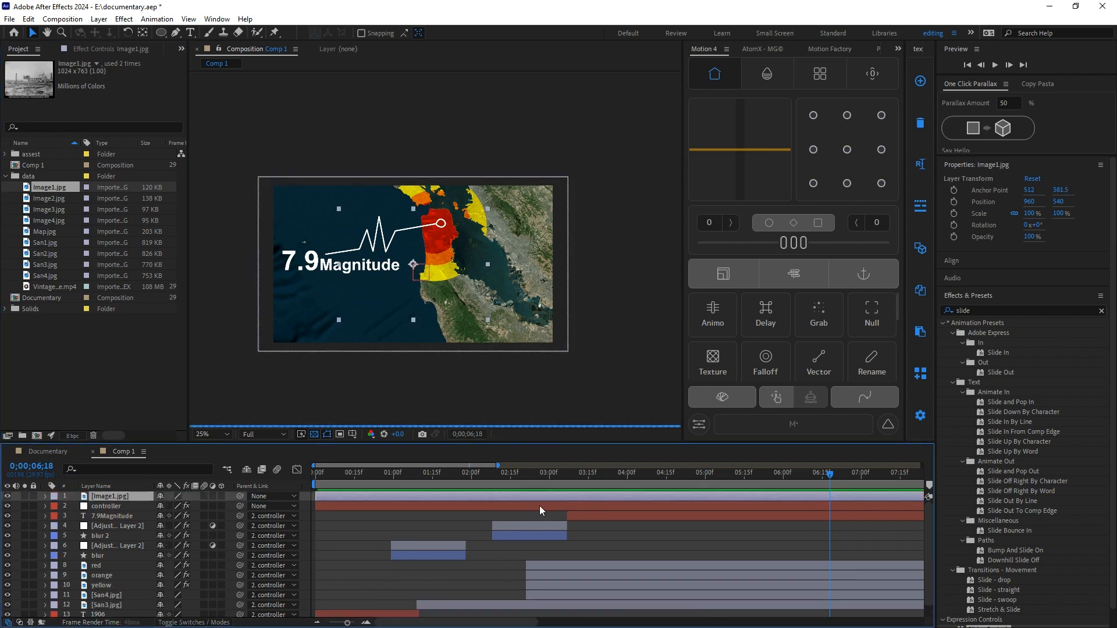
pyautogui.click(127, 497)
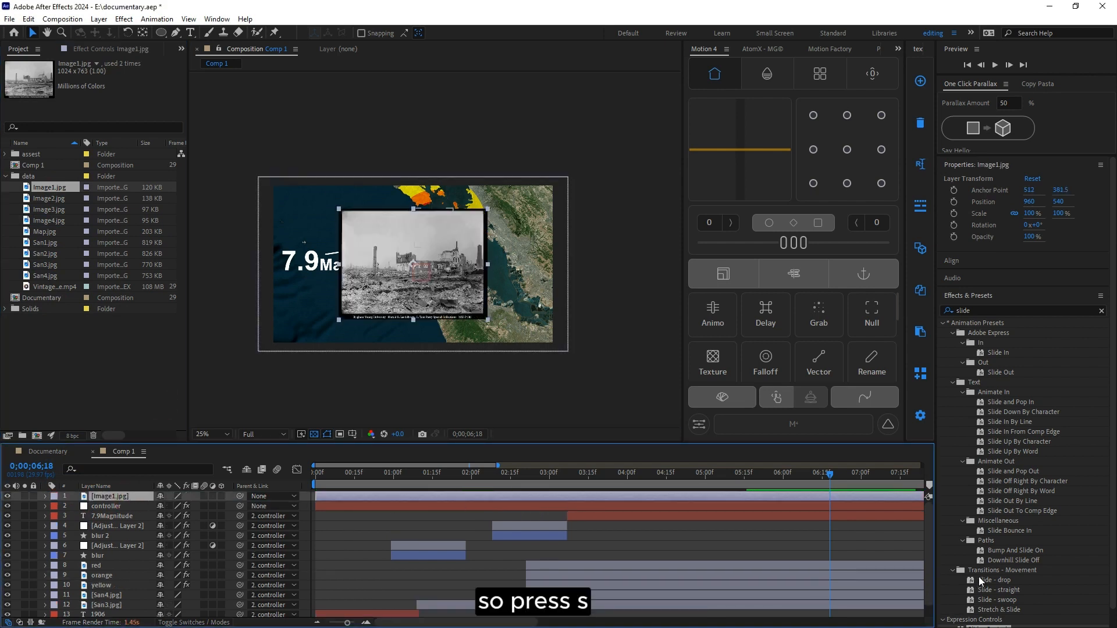
pyautogui.press('s')
pyautogui.moveTo(176, 505); pyautogui.dragTo(257, 521)
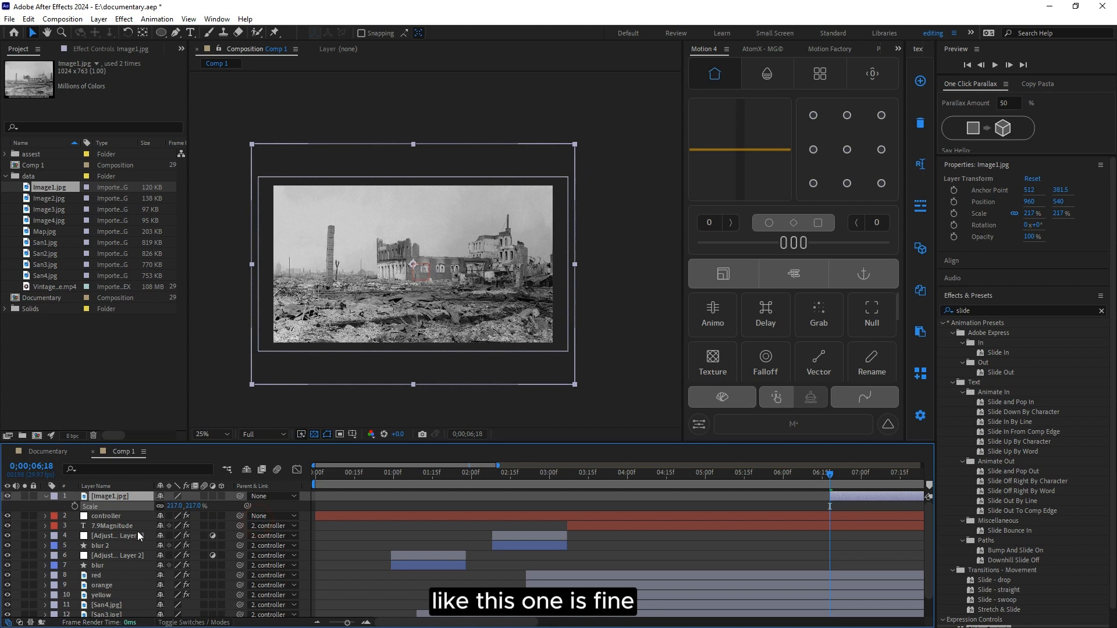
# Step: Add Image2.jpg at 206% scale, Image3.jpg at 197% and Image4.jpg at 218% above Image1.jpg, repositioning them to fill the frame
pyautogui.click(106, 516)
pyautogui.click(110, 499)
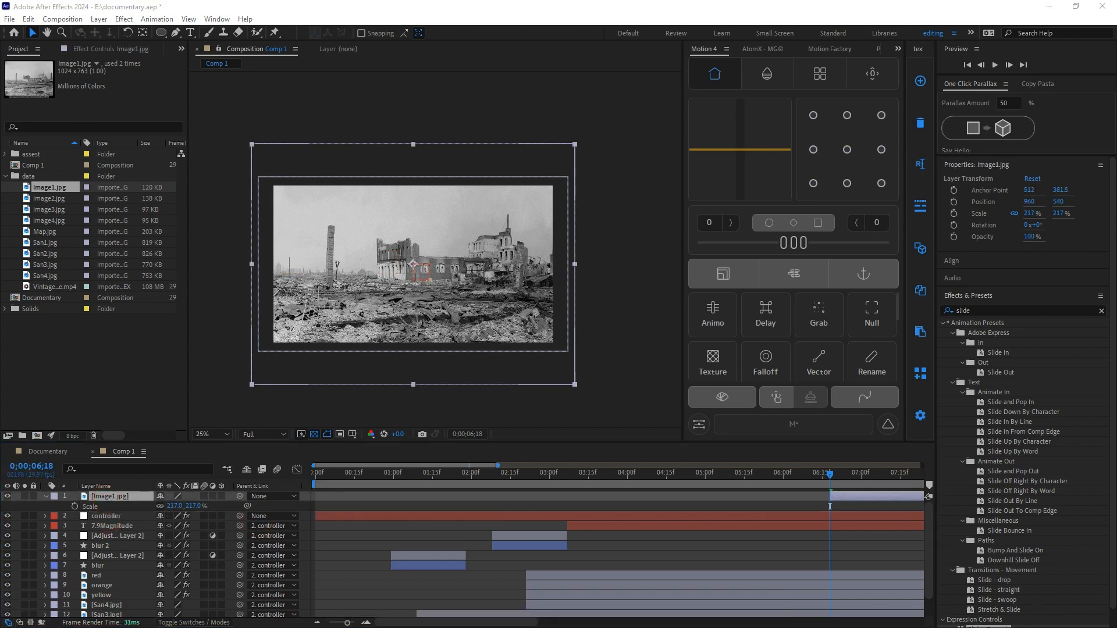
pyautogui.moveTo(62, 198); pyautogui.dragTo(163, 498)
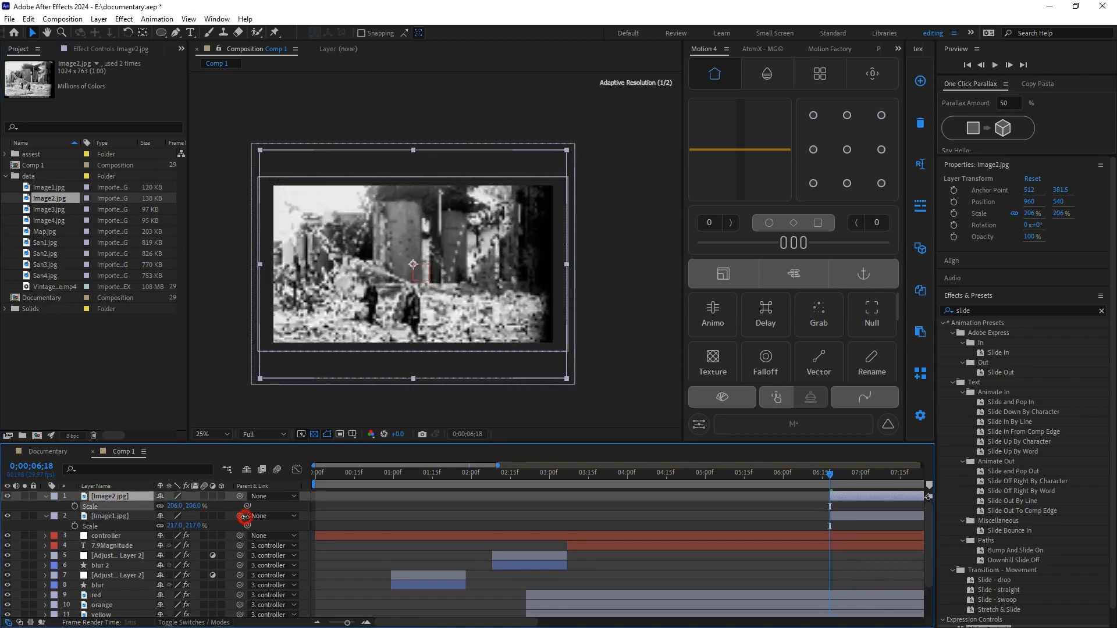
pyautogui.moveTo(49, 210); pyautogui.dragTo(243, 506)
pyautogui.press('s')
pyautogui.moveTo(485, 244); pyautogui.dragTo(481, 266)
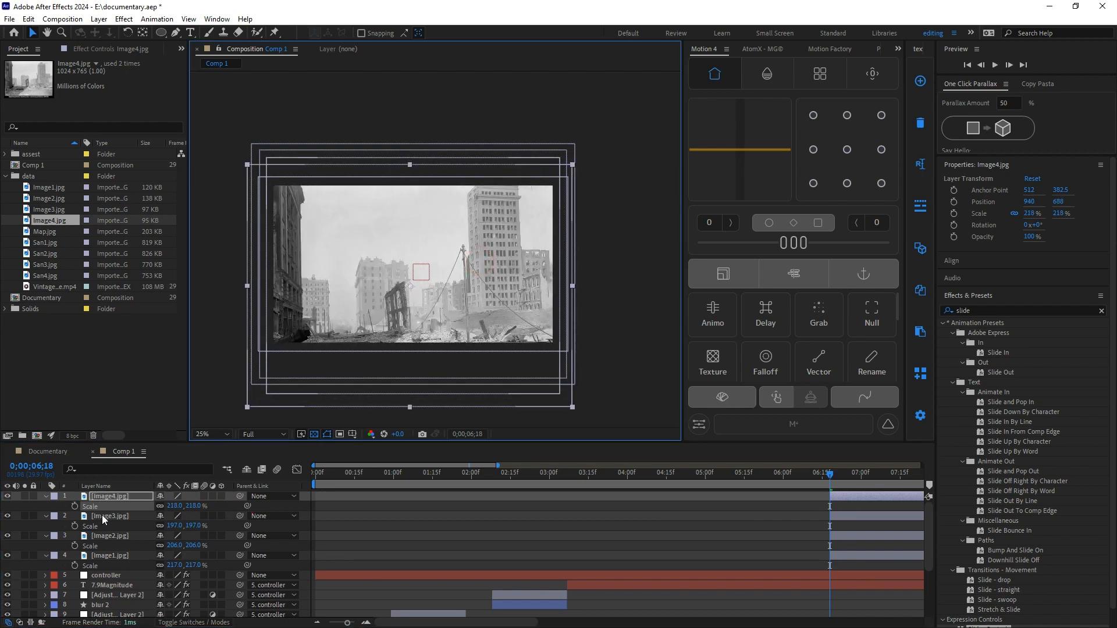
# Step: Move Image3.jpg above Image4.jpg, stagger the starts of Image2.jpg, Image4.jpg and Image3.jpg after Image1.jpg, and preview the straight cuts
pyautogui.moveTo(108, 516); pyautogui.dragTo(105, 497)
pyautogui.press('-')
pyautogui.moveTo(601, 536); pyautogui.dragTo(688, 496)
pyautogui.click(630, 520)
pyautogui.moveTo(630, 519); pyautogui.dragTo(643, 519)
pyautogui.moveTo(611, 536); pyautogui.dragTo(615, 536)
pyautogui.press('space')
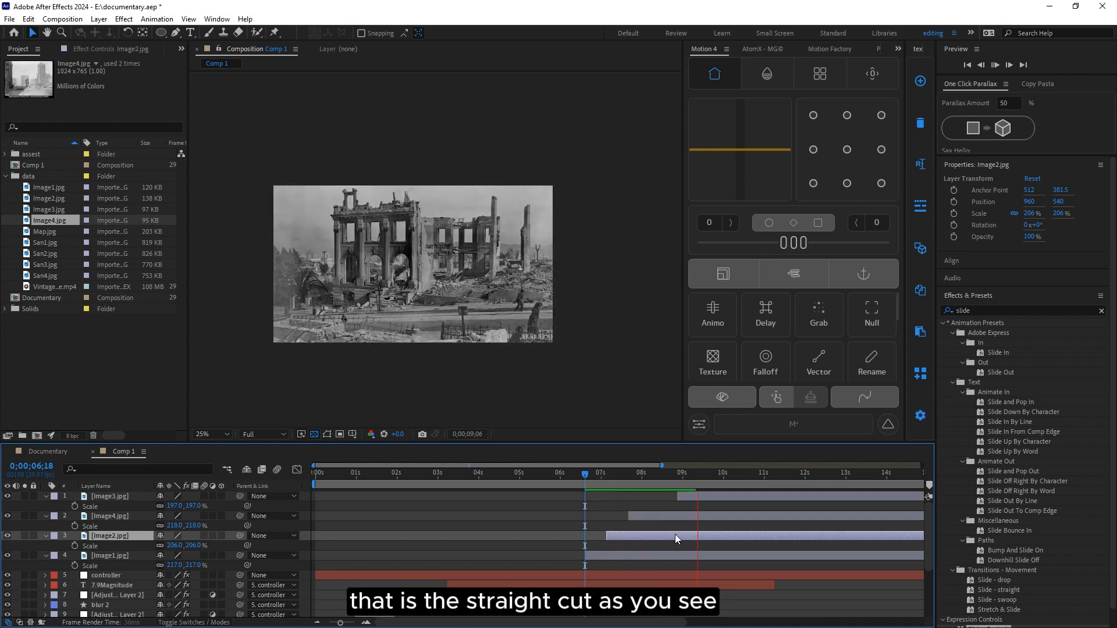
pyautogui.click(585, 484)
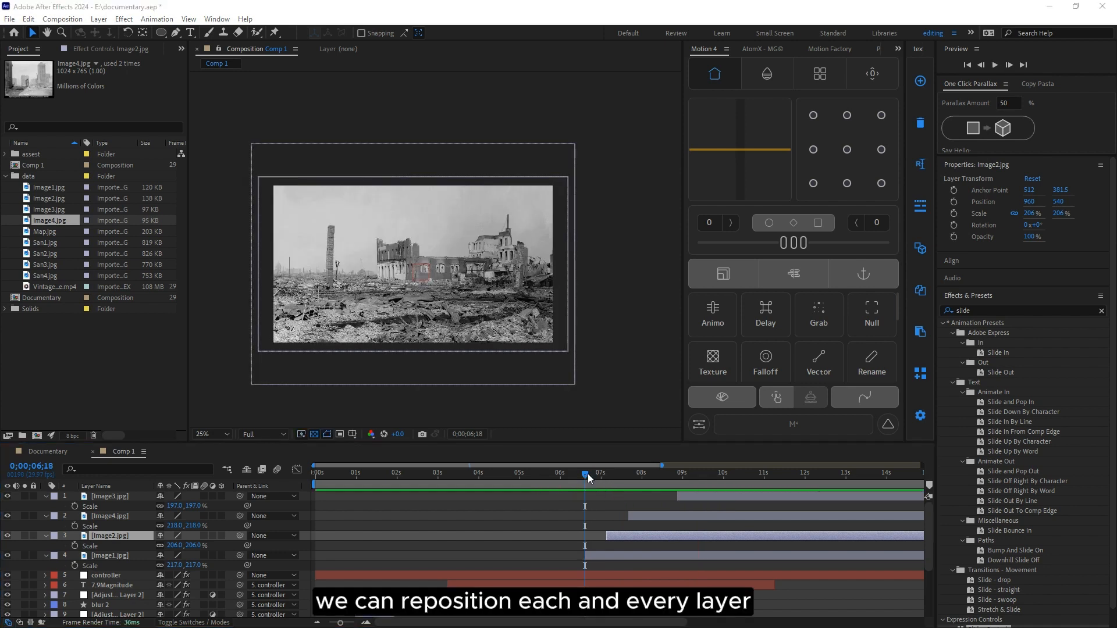
# Step: Collapse the four image layers and place them directly beneath the controller layer
pyautogui.click(608, 496)
pyautogui.hotkey('ctrl', '`')
pyautogui.keyDown('shift'); pyautogui.click(117, 526); pyautogui.keyUp('shift')
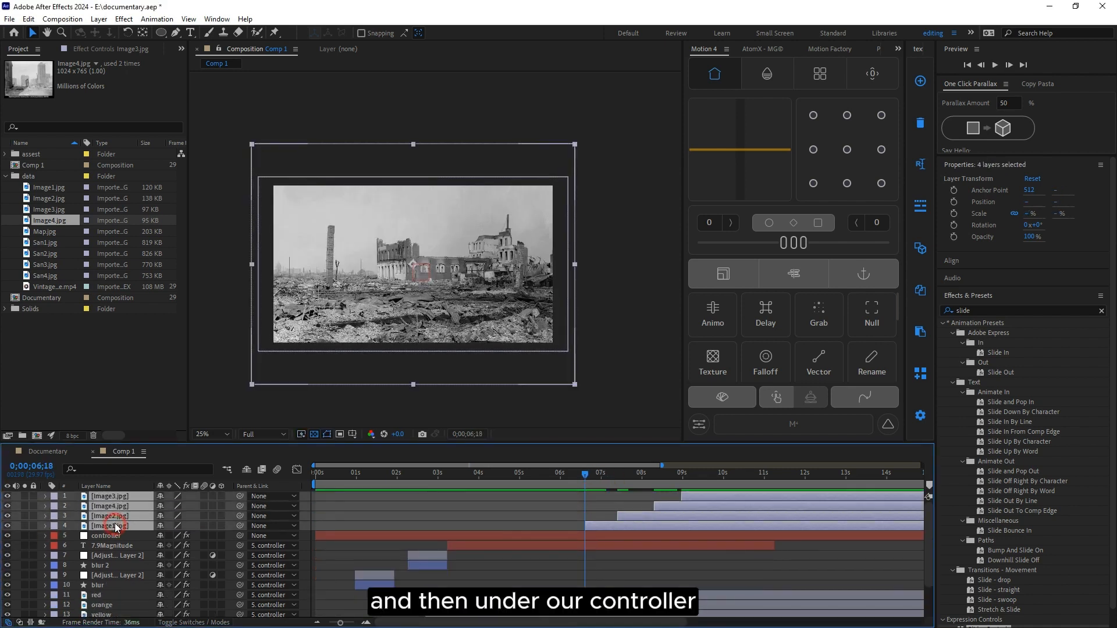
pyautogui.moveTo(117, 535); pyautogui.dragTo(128, 537)
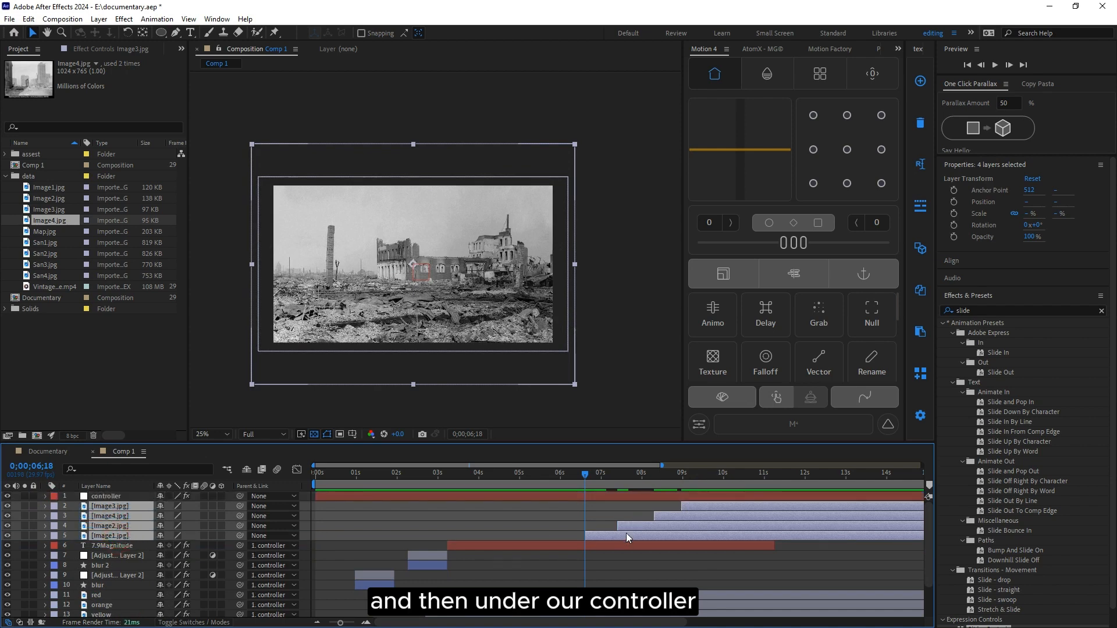
# Step: Shift the controller's last Scale keyframe to just before Image1.jpg starts and keyframe Scale to 124% at 0;00;06;21
pyautogui.click(610, 495)
pyautogui.press('u')
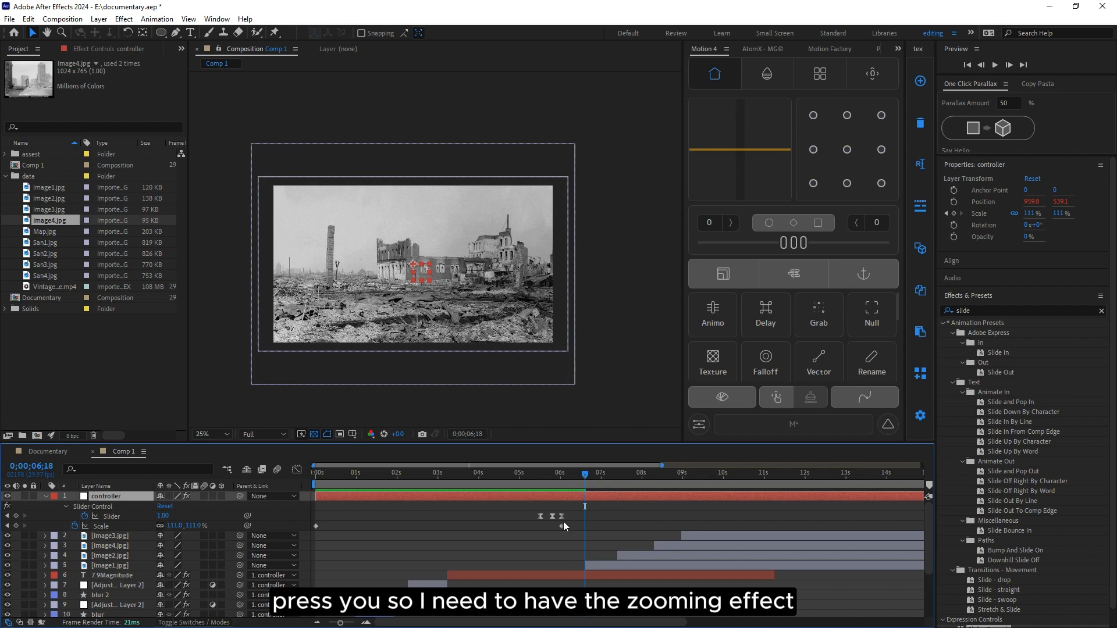
pyautogui.moveTo(562, 526); pyautogui.dragTo(576, 532)
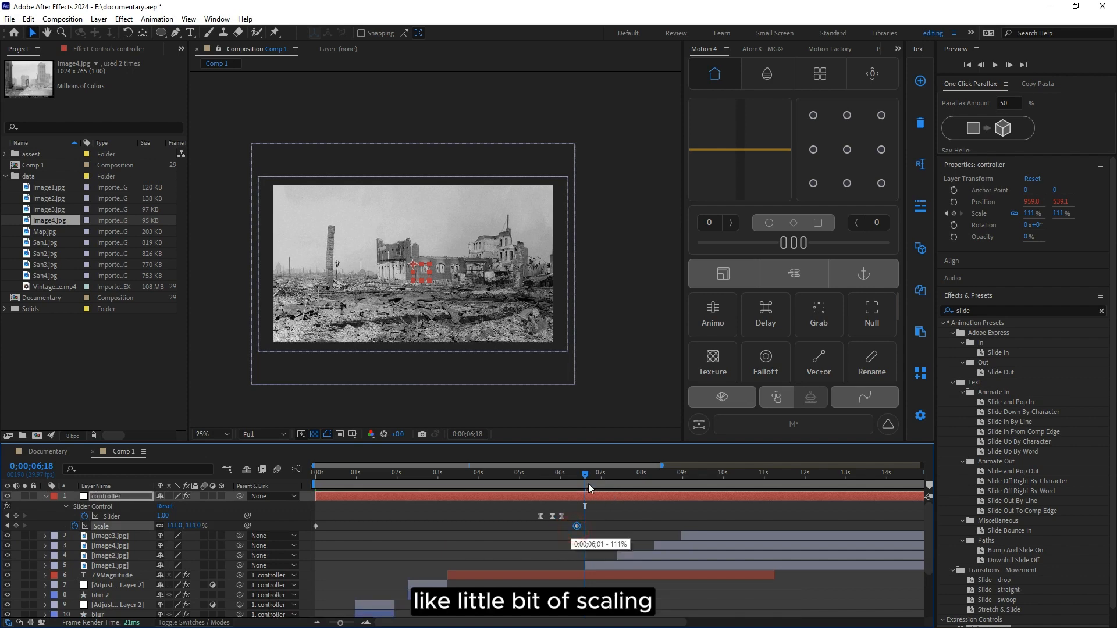
pyautogui.moveTo(589, 488)
pyautogui.mouseDown()
pyautogui.moveTo(578, 488)
pyautogui.moveTo(589, 490)
pyautogui.mouseUp()
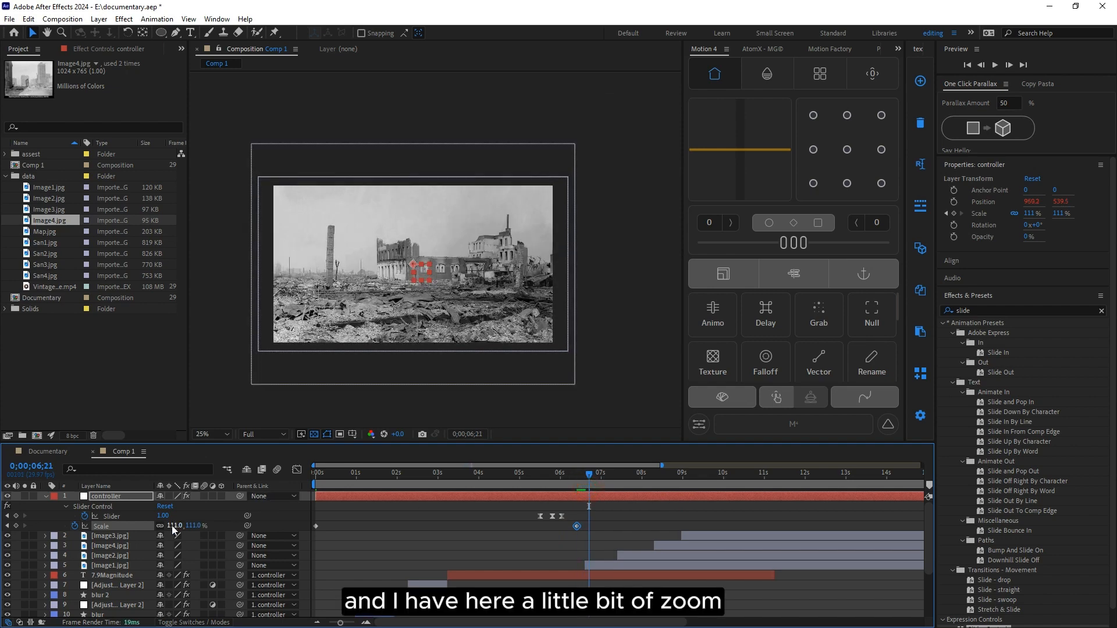
pyautogui.moveTo(173, 527); pyautogui.dragTo(630, 521)
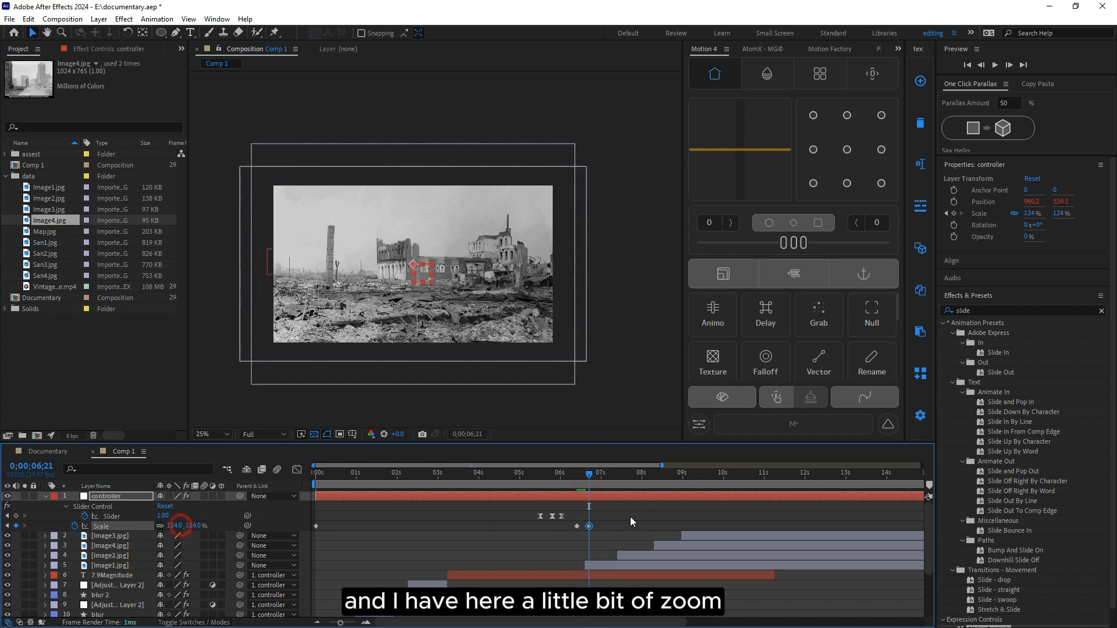
# Step: Parent the Image1.jpg, Image2.jpg, Image3.jpg and Image4.jpg layers to the controller and preview the zoom into the first photo
pyautogui.moveTo(588, 479)
pyautogui.mouseDown()
pyautogui.moveTo(578, 483)
pyautogui.moveTo(587, 488)
pyautogui.mouseUp()
pyautogui.click(643, 562)
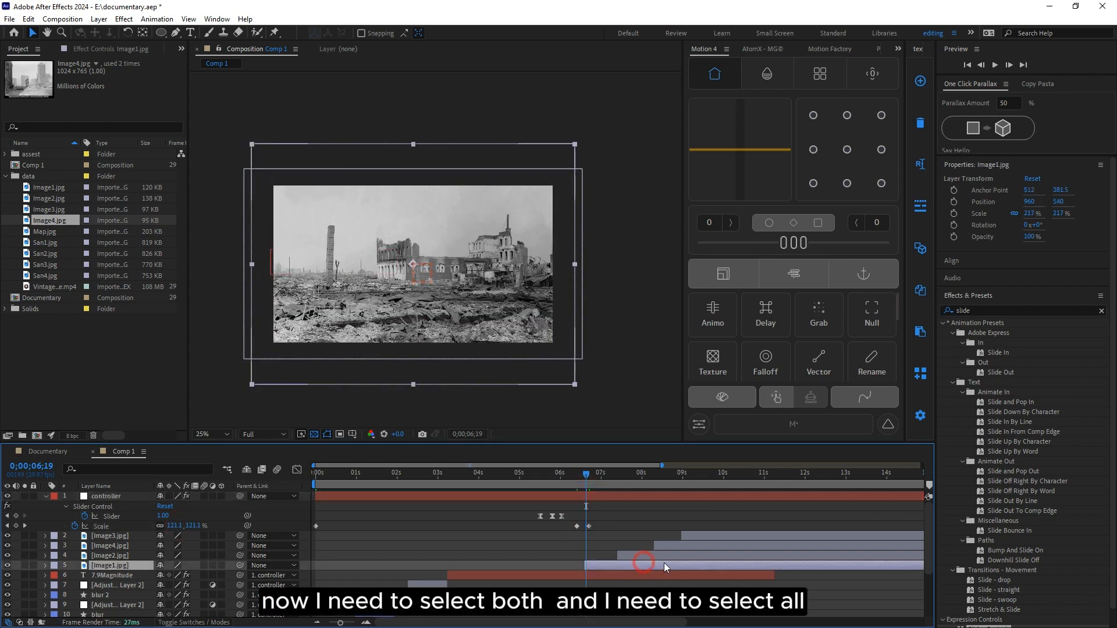
pyautogui.keyDown('shift'); pyautogui.click(717, 537); pyautogui.keyUp('shift')
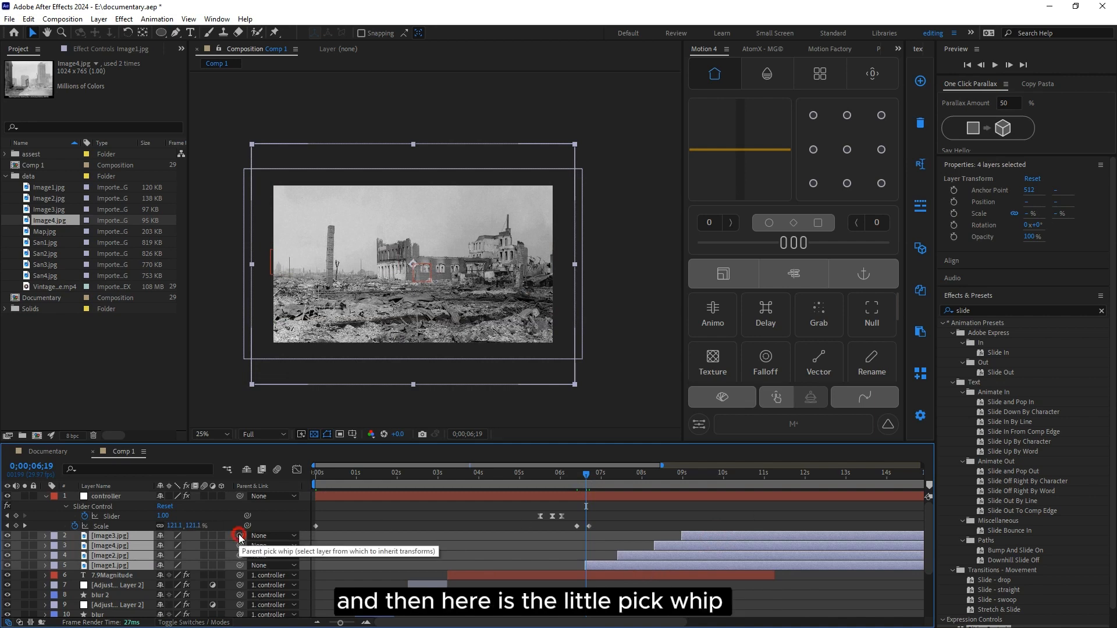
pyautogui.moveTo(240, 536); pyautogui.dragTo(103, 501)
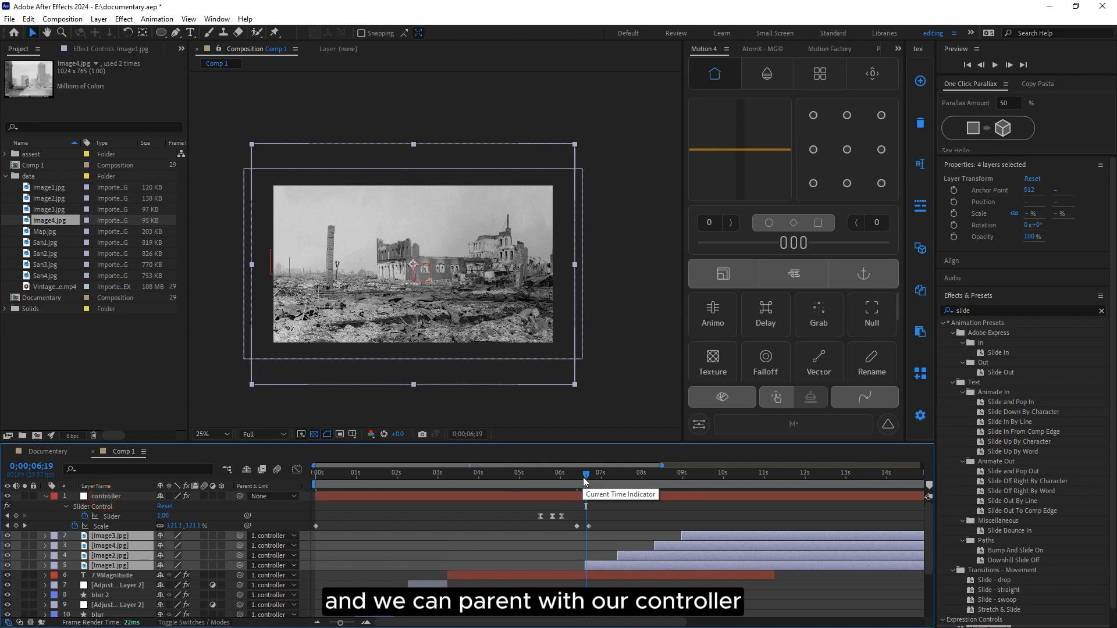
pyautogui.moveTo(586, 480); pyautogui.dragTo(575, 481)
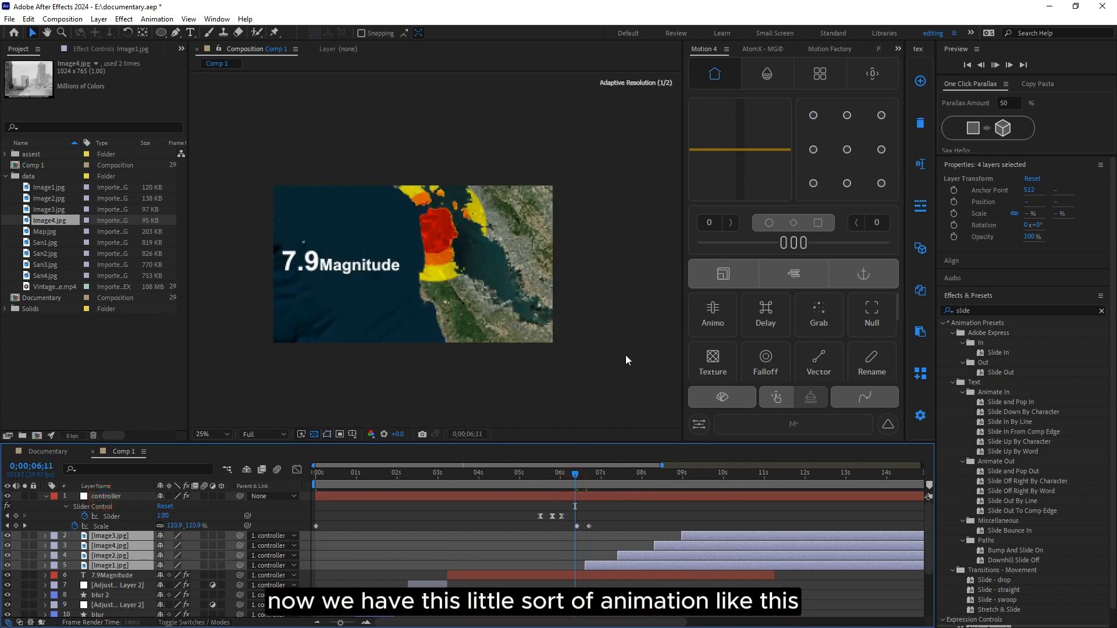
pyautogui.press('space')
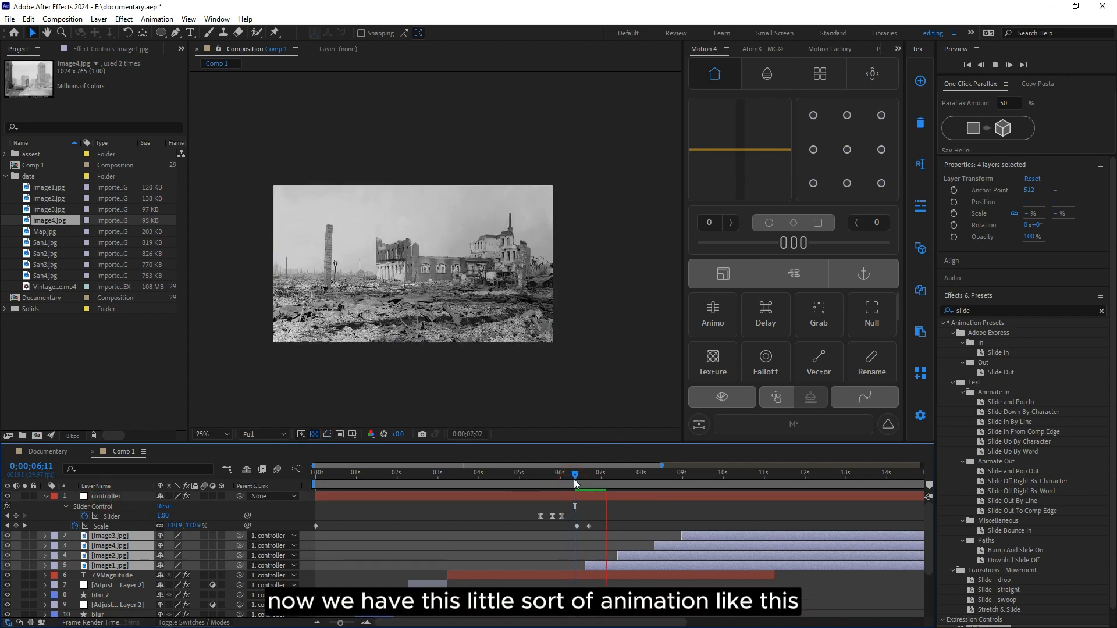
pyautogui.press('space')
# Step: Apply Easy Ease to the controller's last two Scale keyframes
pyautogui.moveTo(602, 520); pyautogui.dragTo(570, 532)
pyautogui.rightClick(577, 527)
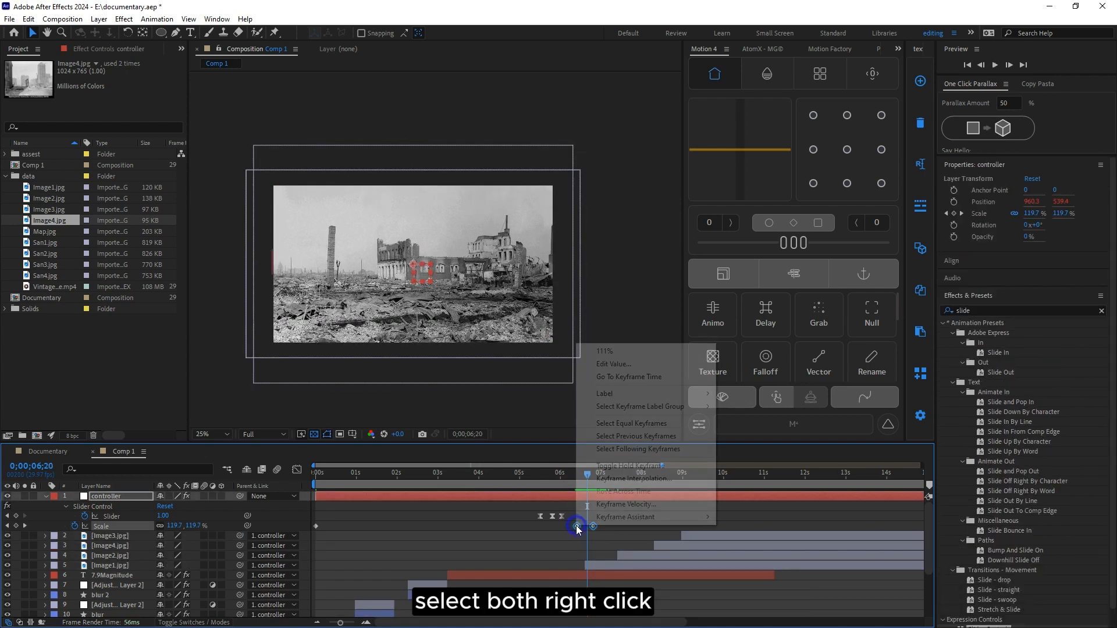
pyautogui.moveTo(622, 524)
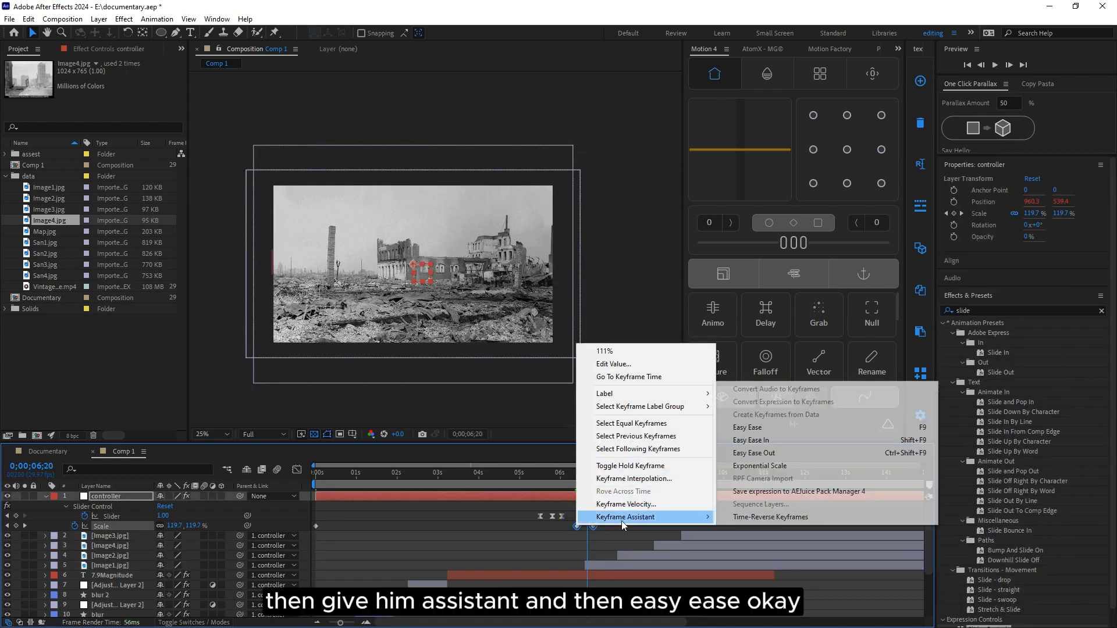
pyautogui.click(746, 428)
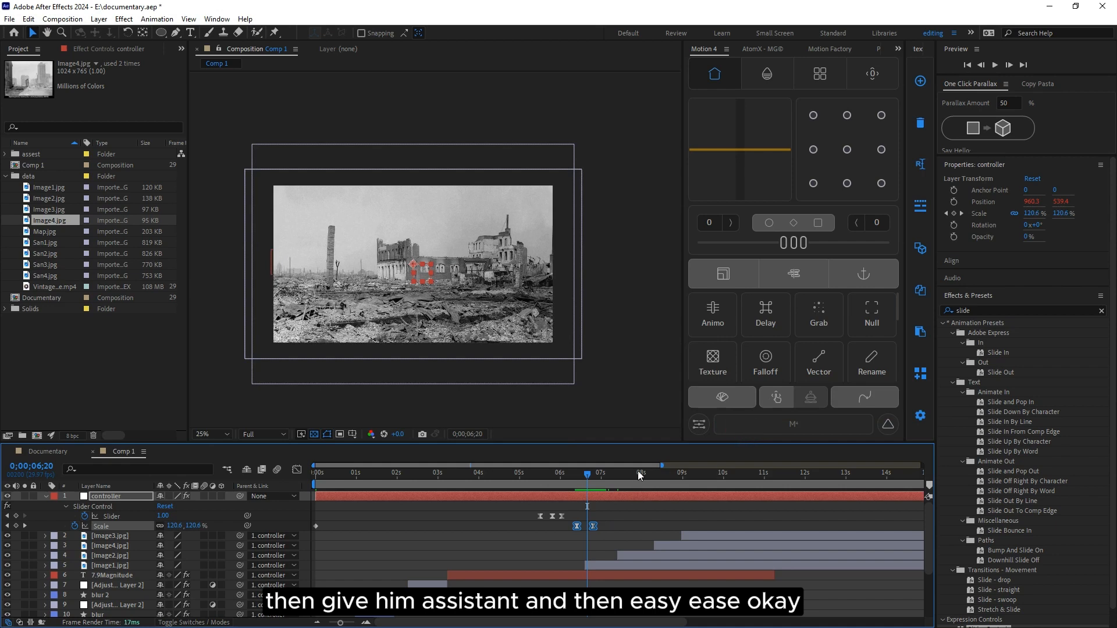
# Step: Reshape the controller's Scale speed graph so the scale-up peaks sharply close to the last keyframe, and preview the transition
pyautogui.moveTo(587, 481); pyautogui.dragTo(574, 491)
pyautogui.moveTo(605, 526); pyautogui.dragTo(573, 528)
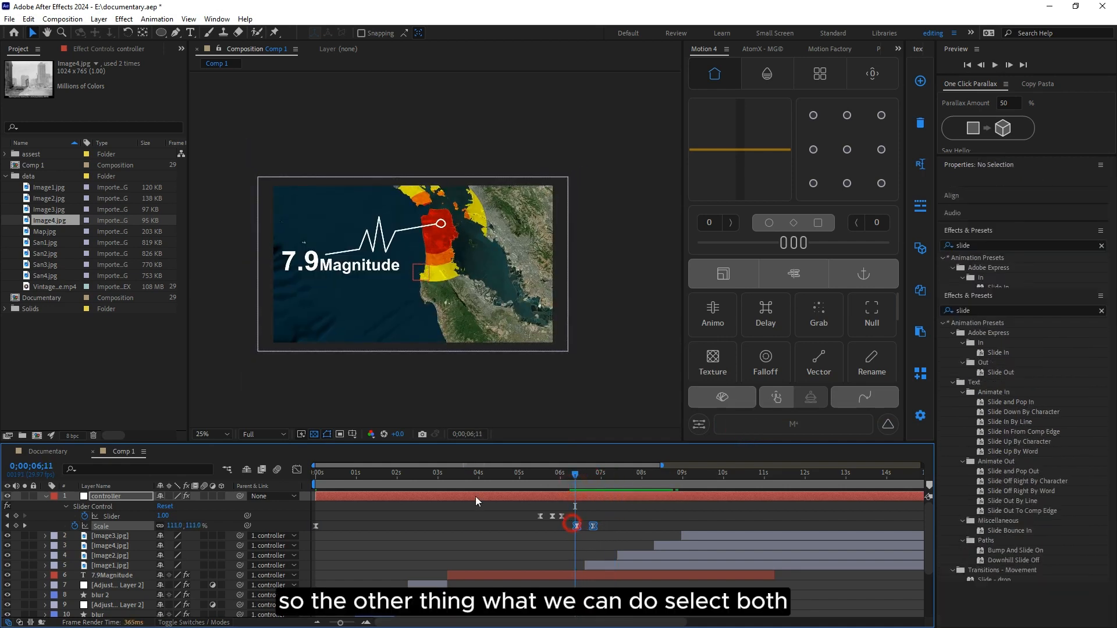
pyautogui.click(296, 470)
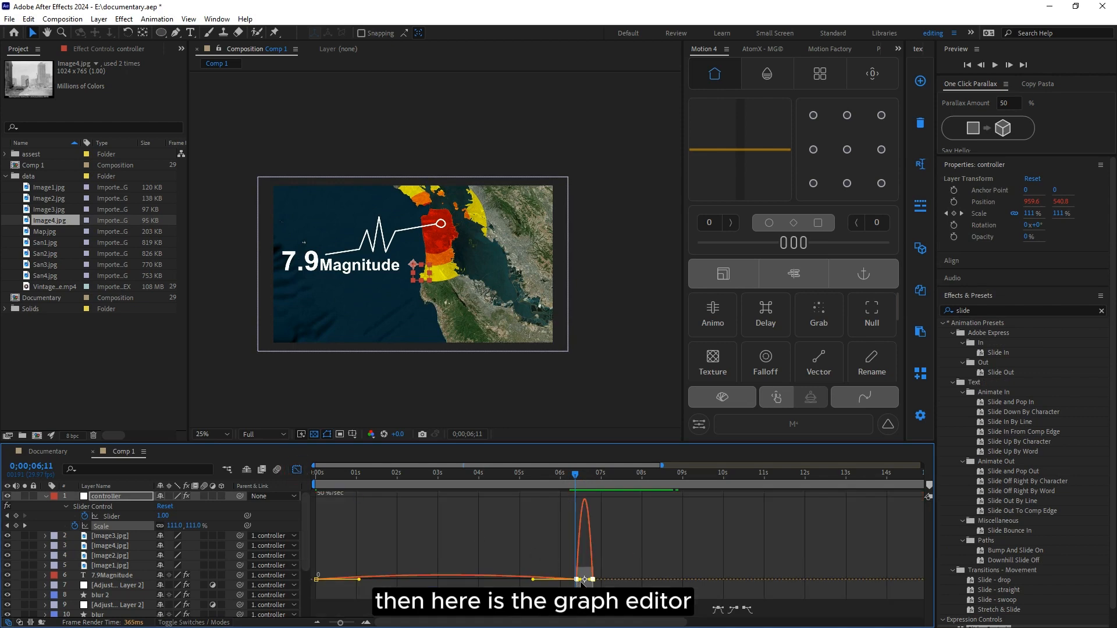
pyautogui.moveTo(583, 580); pyautogui.dragTo(591, 579)
pyautogui.press('space')
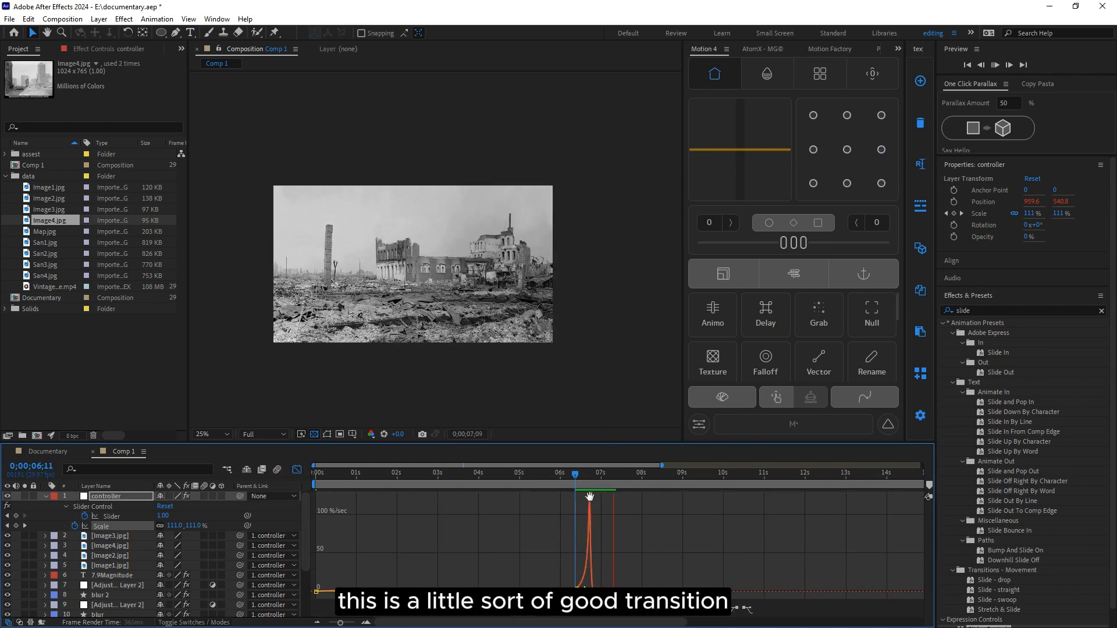
pyautogui.click(577, 476)
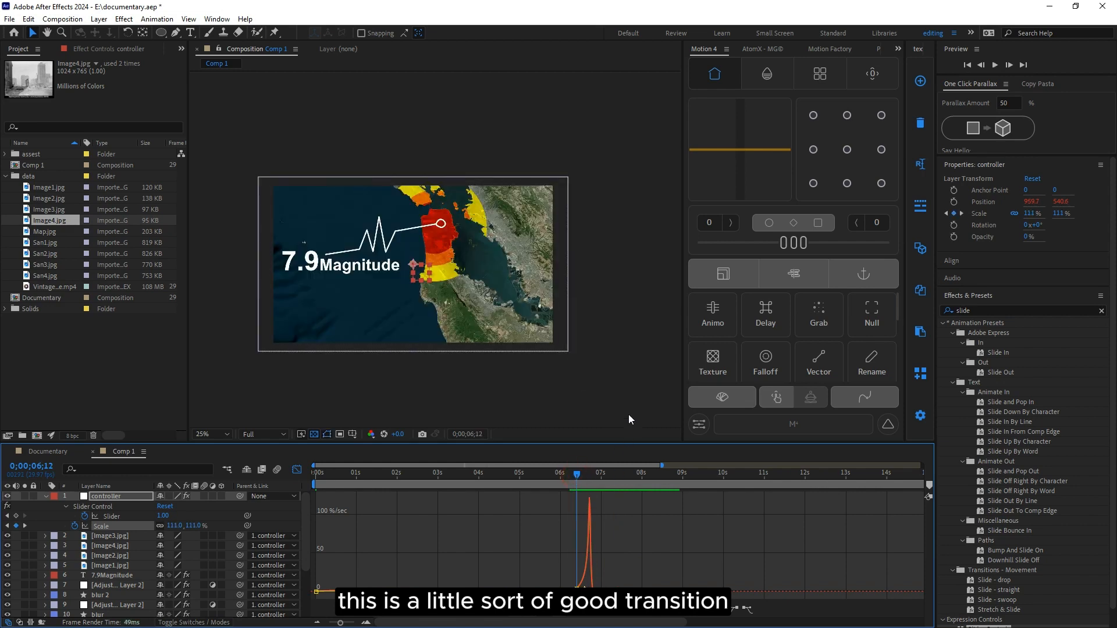
pyautogui.press('space')
pyautogui.click(577, 477)
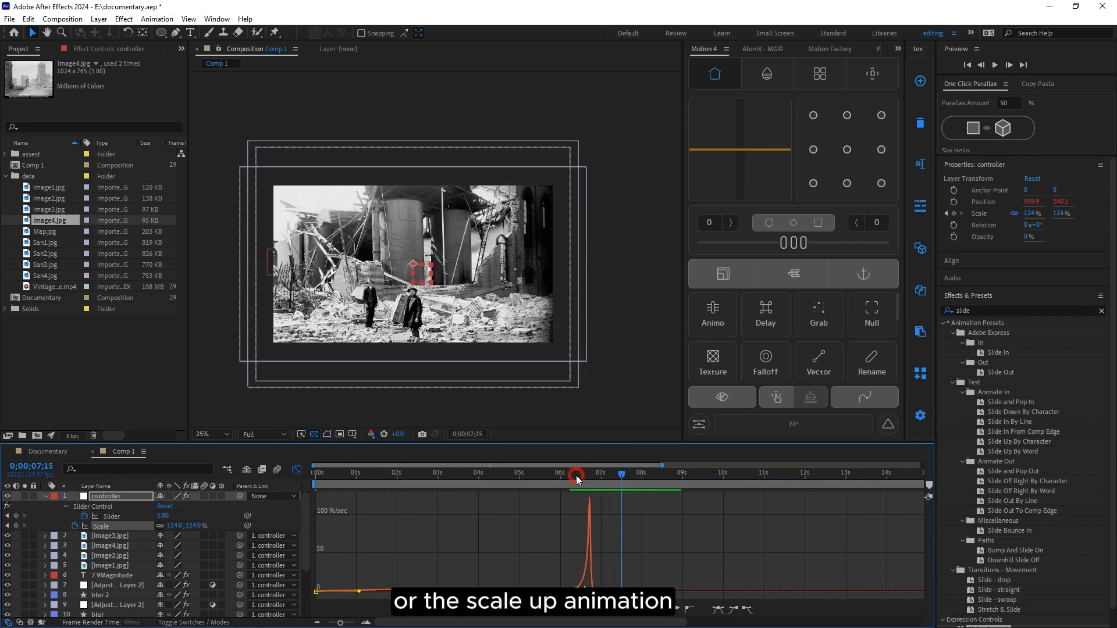
pyautogui.press('space')
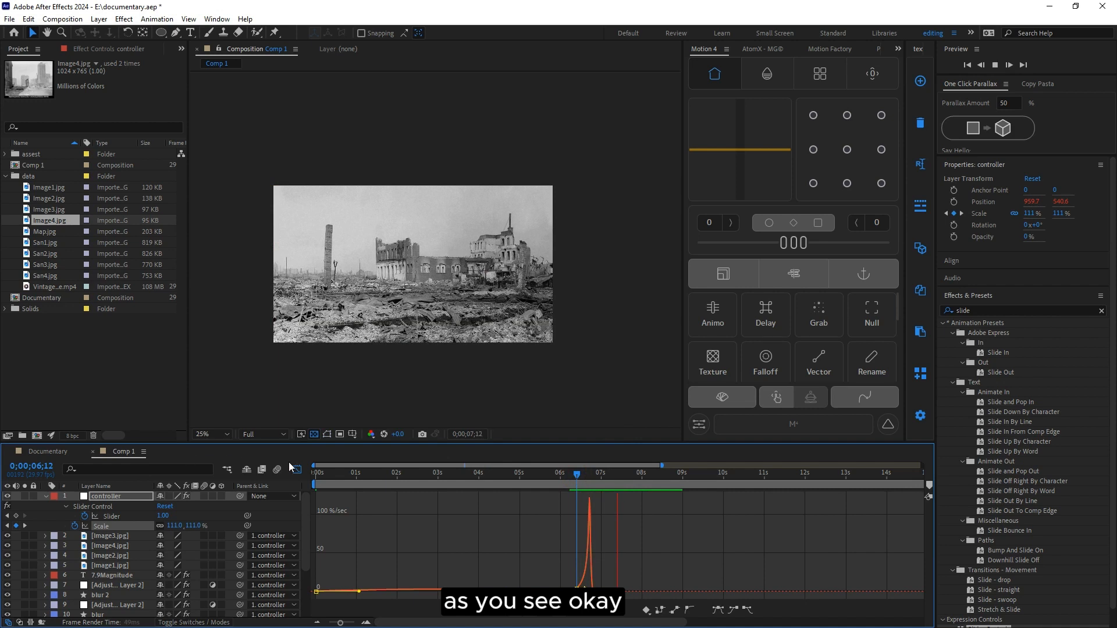
pyautogui.click(296, 469)
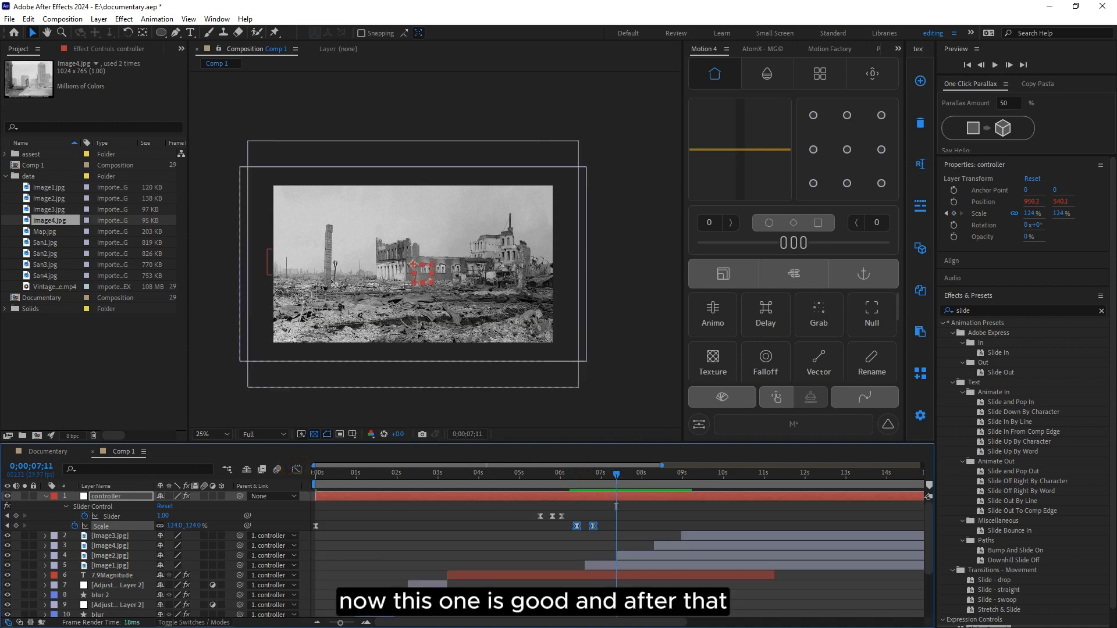
# Step: Lengthen the scale-up by moving its last keyframe later, delay the start of Image1.jpg and preview the result
pyautogui.click(296, 469)
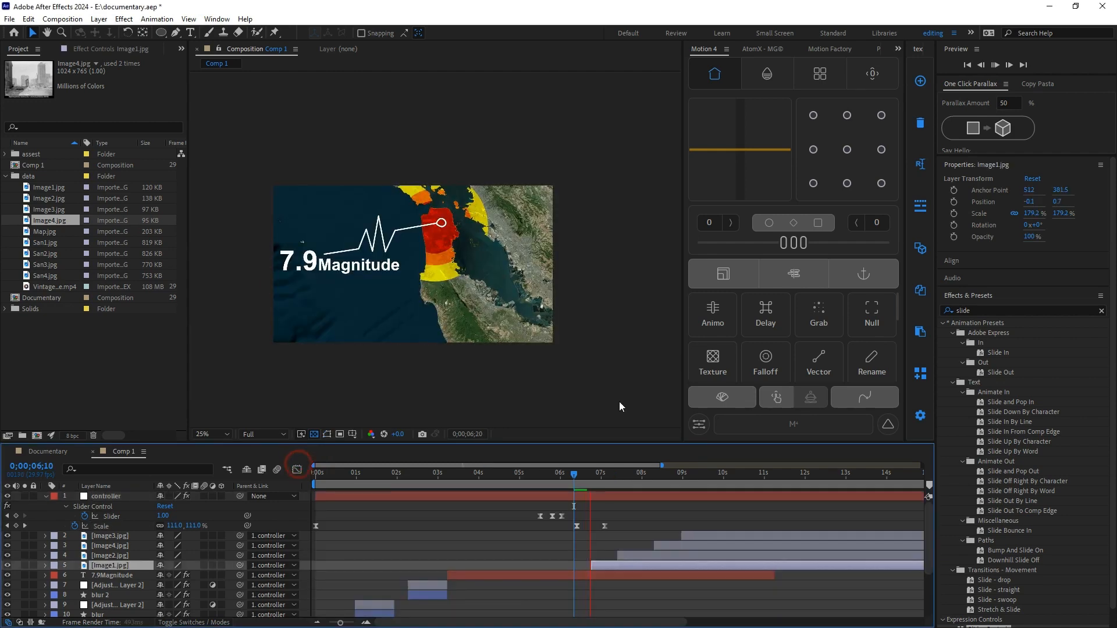
pyautogui.click(582, 477)
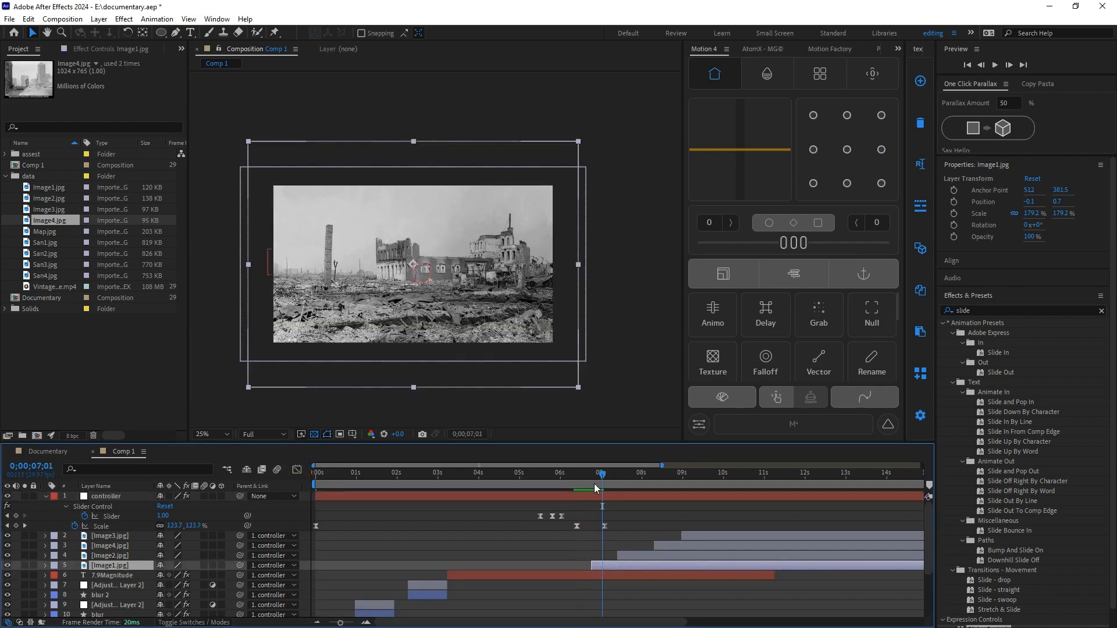
pyautogui.moveTo(582, 477); pyautogui.dragTo(735, 538)
# Step: Set Image3.jpg's Scale to 169.7% and reposition Image3.jpg and Image4.jpg so both fill the frame
pyautogui.press('s')
pyautogui.click(727, 535)
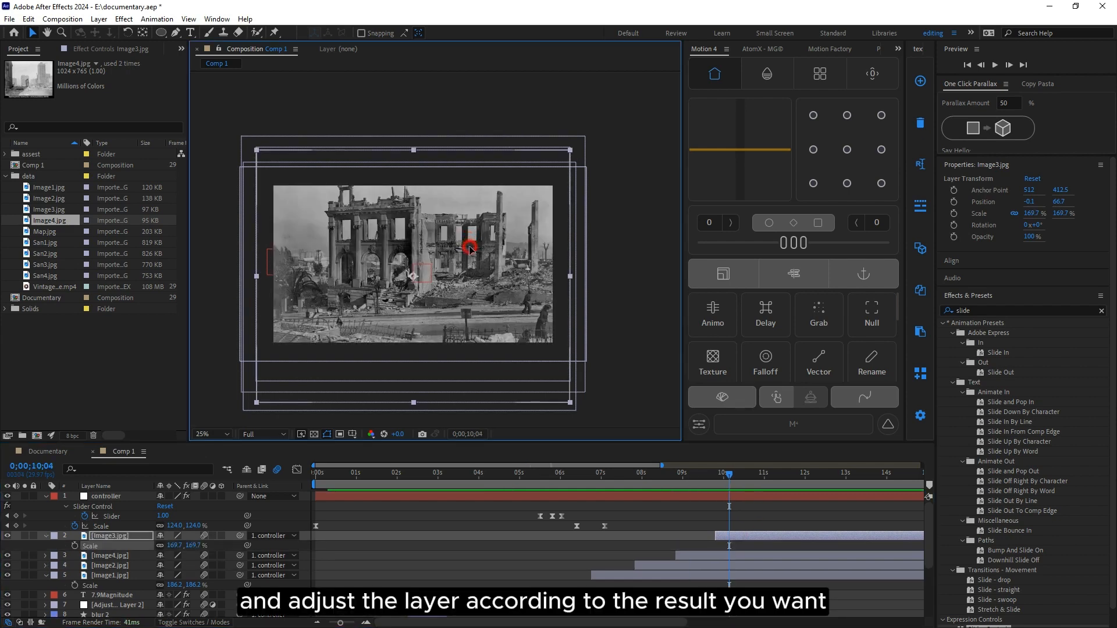
pyautogui.moveTo(468, 252); pyautogui.dragTo(471, 253)
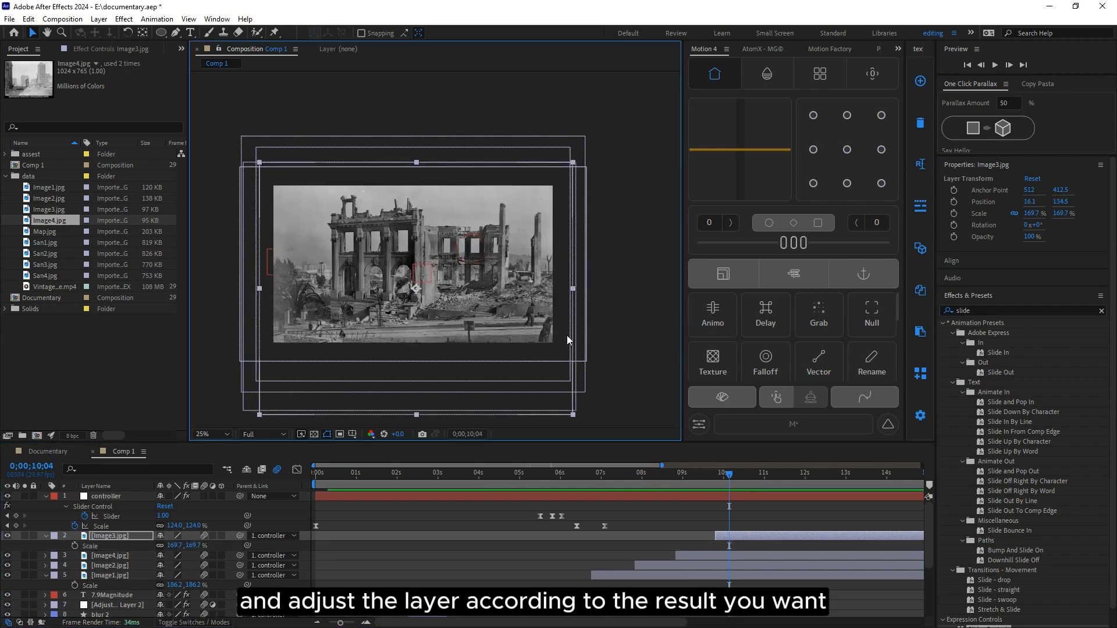
pyautogui.moveTo(729, 486); pyautogui.dragTo(693, 488)
pyautogui.click(702, 554)
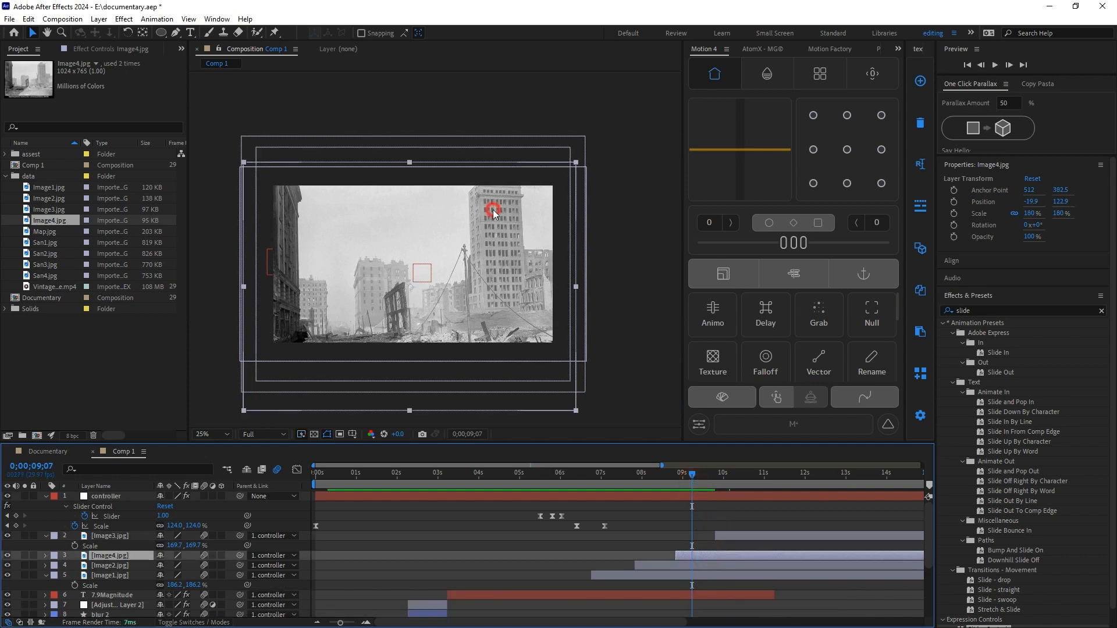
pyautogui.click(498, 220)
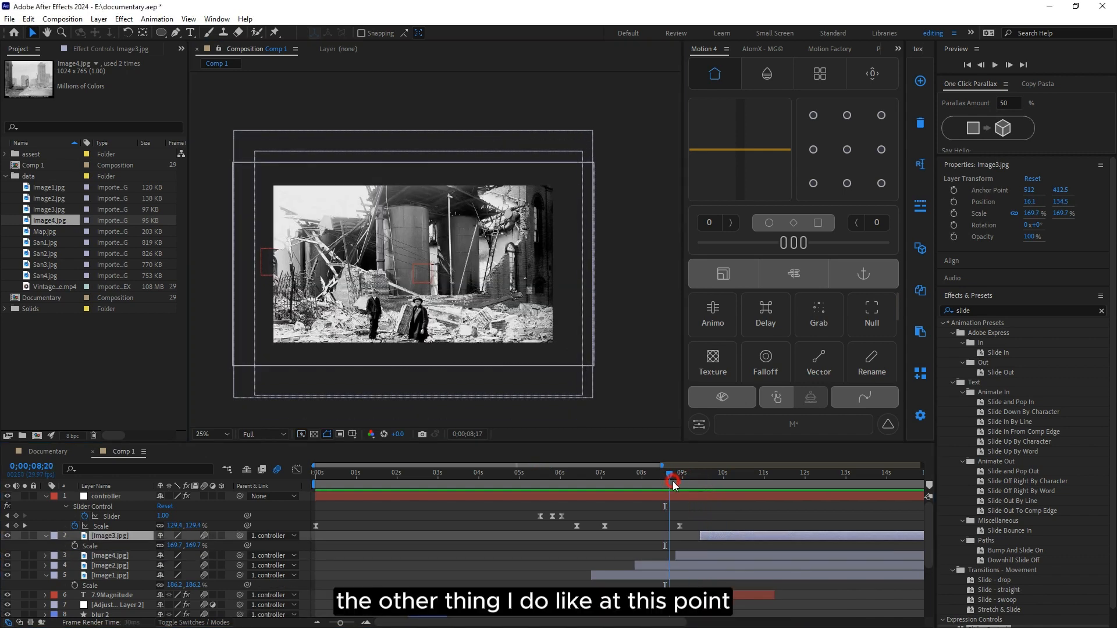
# Step: Add a Position keyframe to the controller at 0;00;08;24, where Image4.jpg starts
pyautogui.click(670, 479)
pyautogui.moveTo(671, 479); pyautogui.dragTo(673, 484)
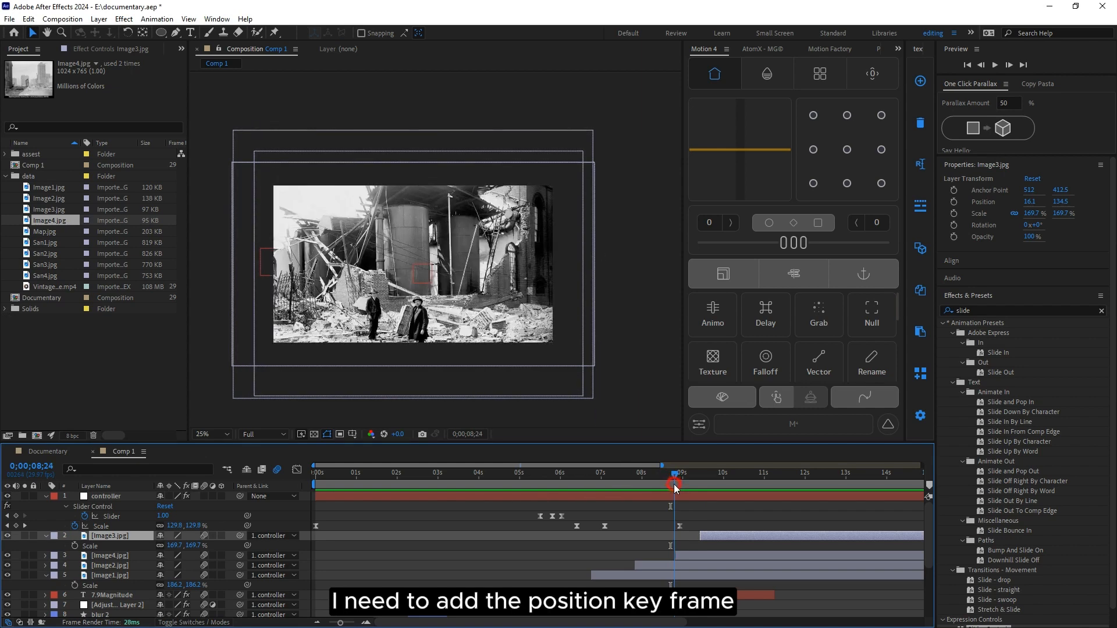
pyautogui.click(118, 496)
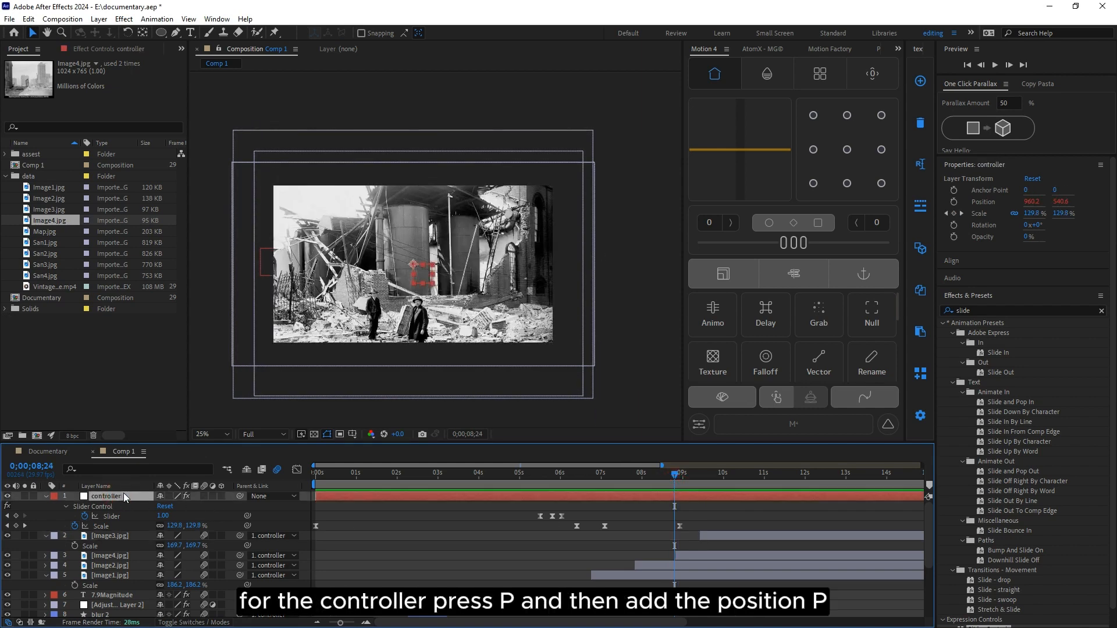
pyautogui.press('p')
pyautogui.click(74, 506)
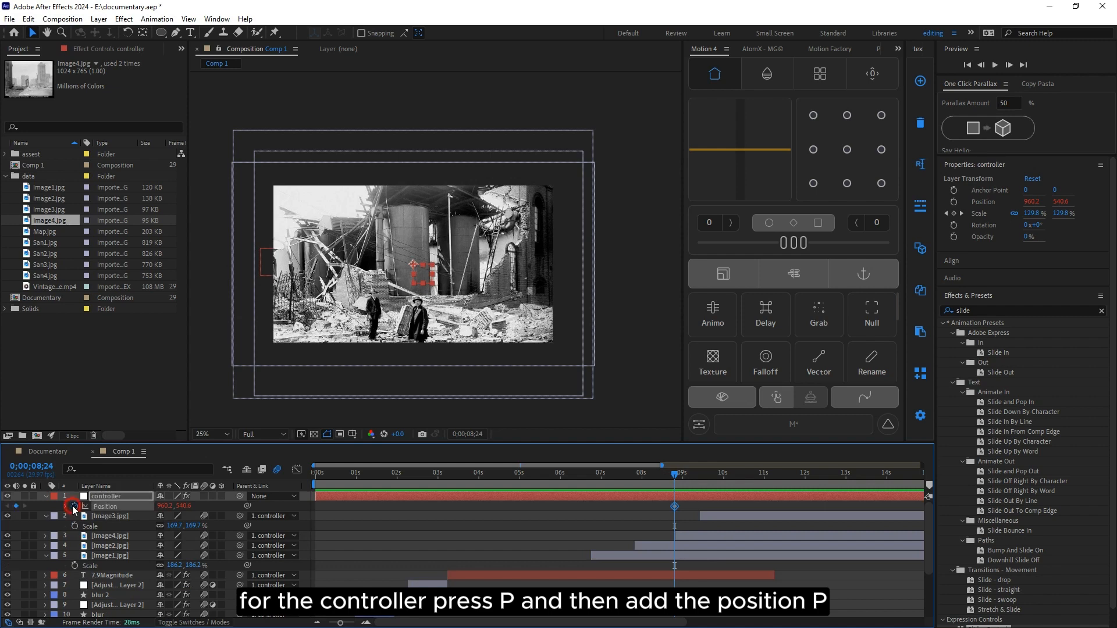
# Step: Add a second controller Position keyframe at 0;00;09;14, start Image3.jpg slightly earlier and move that photo lower in the frame
pyautogui.moveTo(677, 480); pyautogui.dragTo(704, 494)
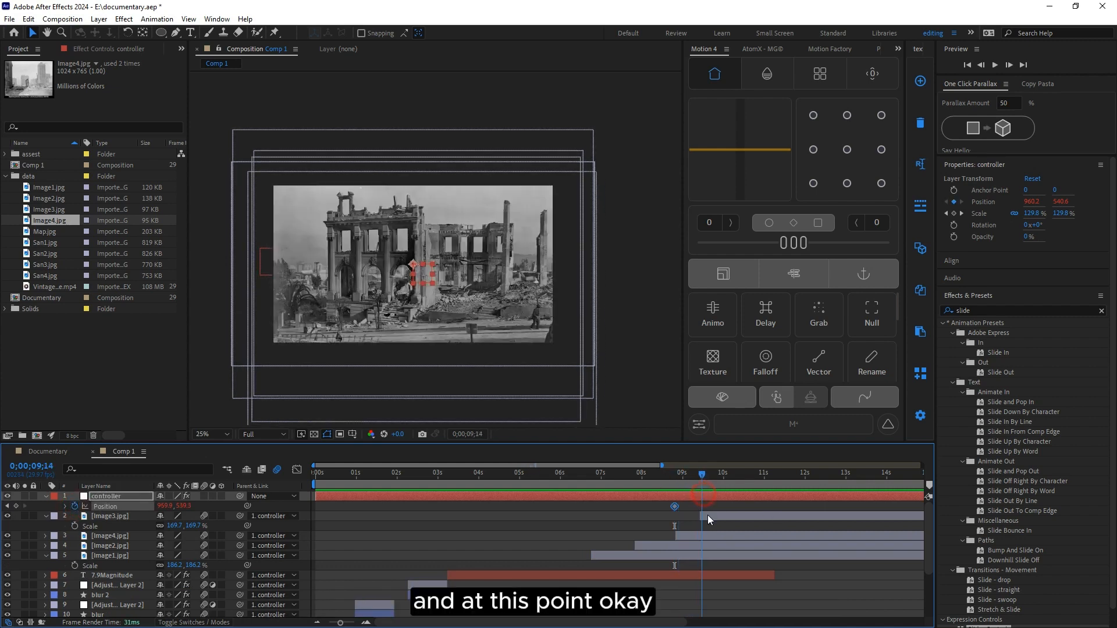
pyautogui.click(708, 516)
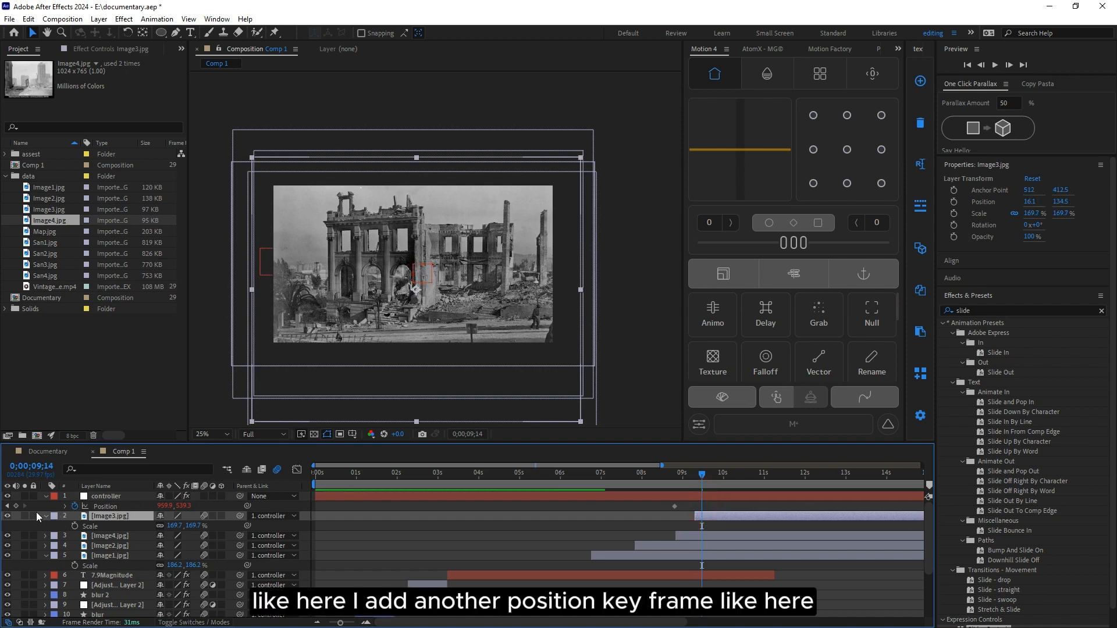
pyautogui.click(16, 506)
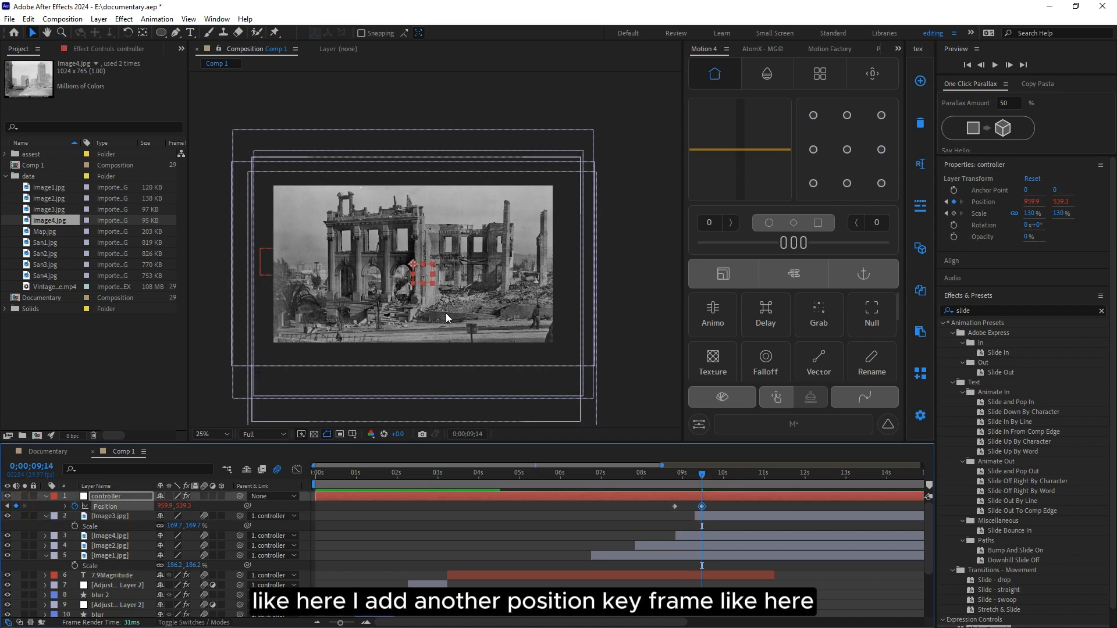
pyautogui.click(705, 487)
pyautogui.moveTo(444, 249); pyautogui.dragTo(446, 266)
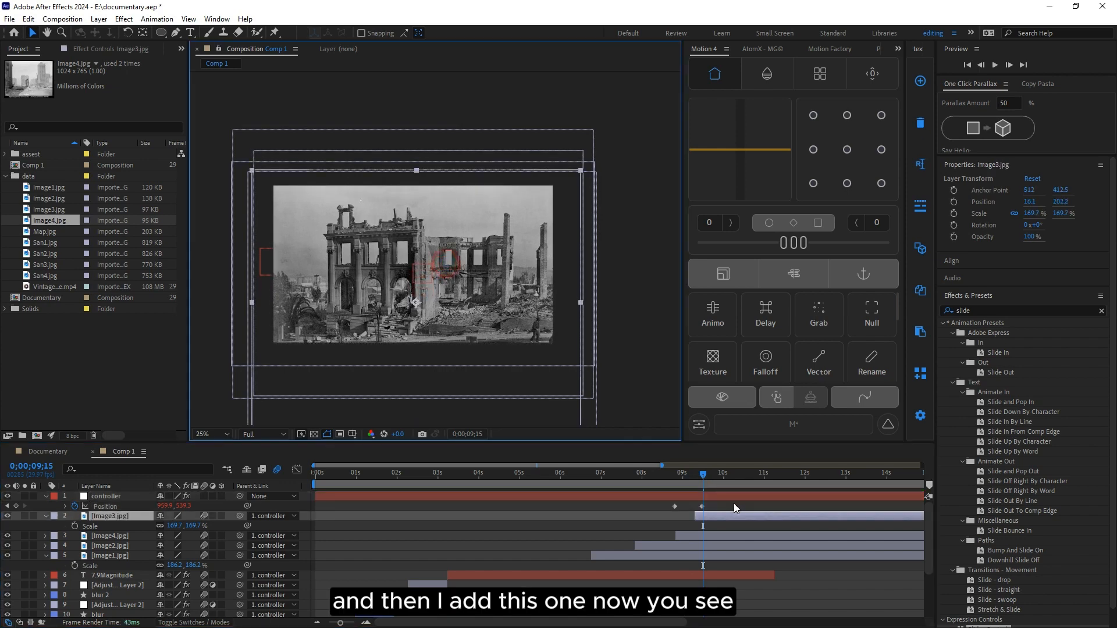
# Step: Raise the controller to a vertical position of about 480 at the 0;00;08;24 Position keyframe and preview the slide
pyautogui.moveTo(702, 475); pyautogui.dragTo(674, 476)
pyautogui.click(675, 506)
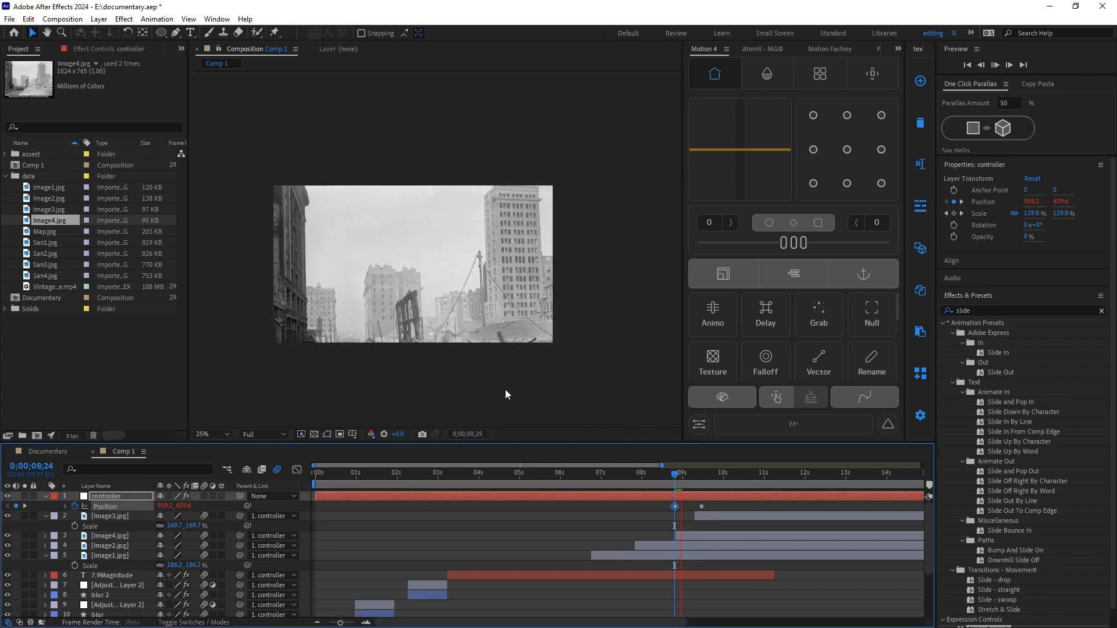
pyautogui.click(677, 483)
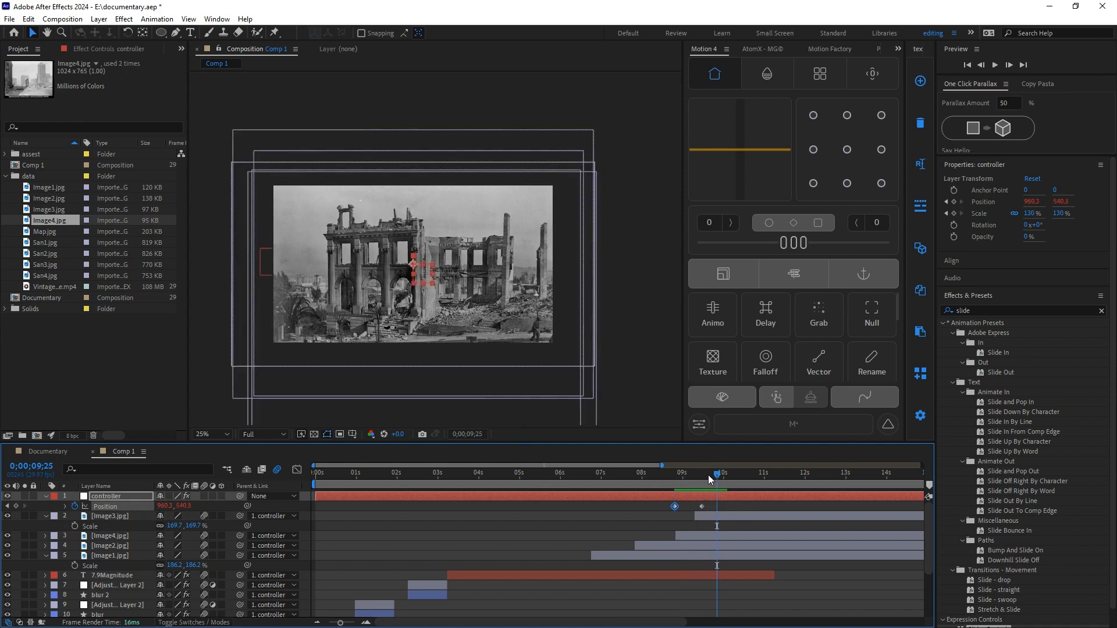
# Step: Move the controller's second Position keyframe earlier to the start of Image3.jpg and preview the faster slide
pyautogui.click(698, 506)
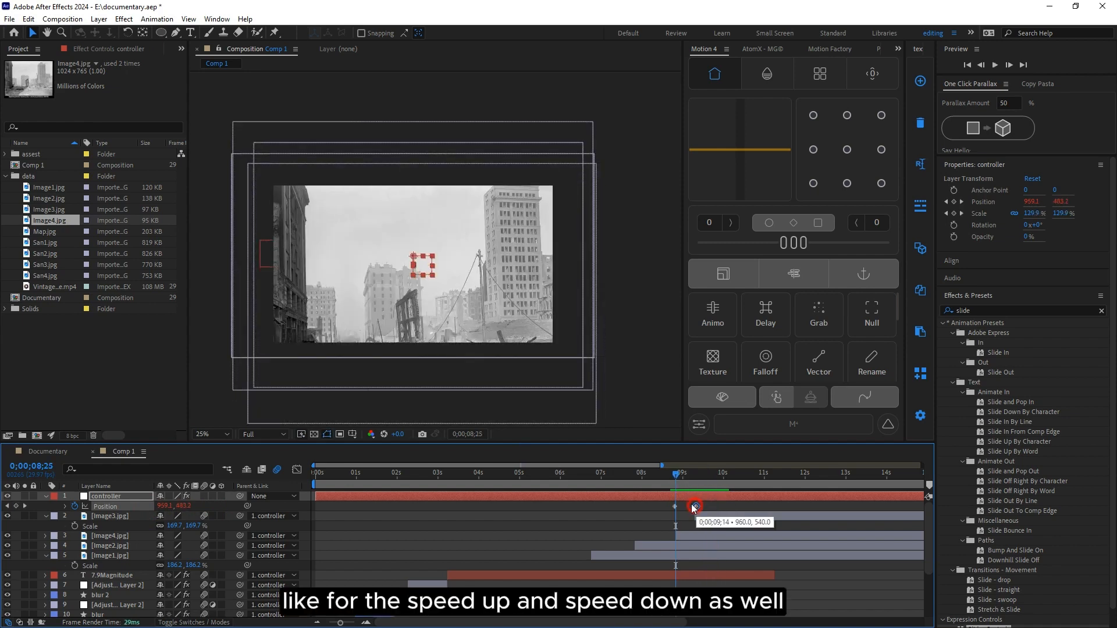
pyautogui.click(675, 476)
pyautogui.press('space')
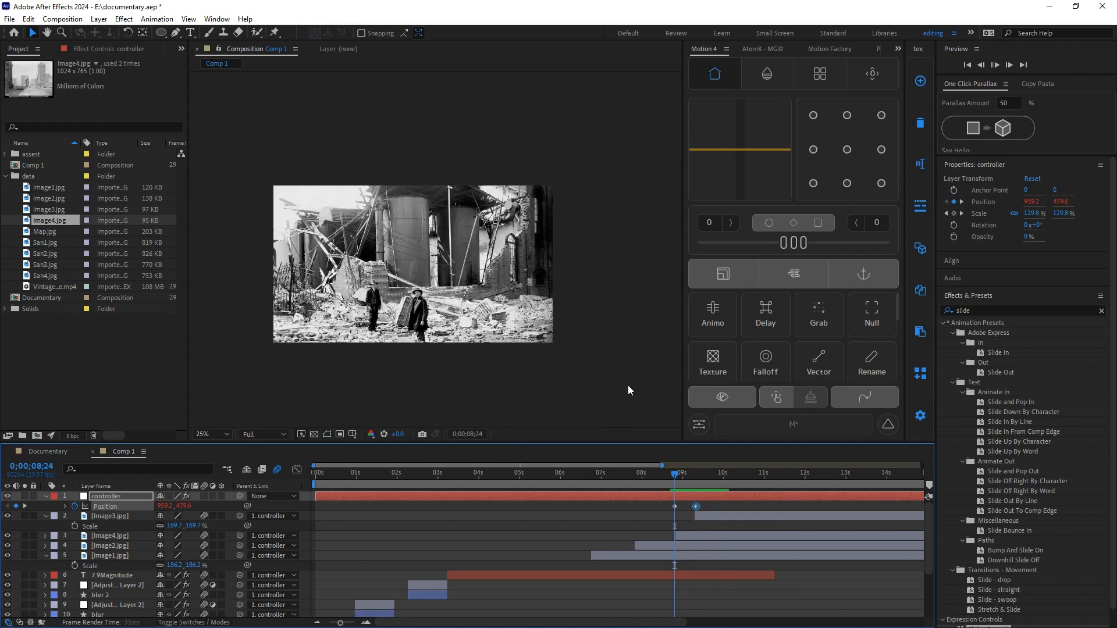
# Step: Apply Easy Ease to both controller Position keyframes and collapse the controller layer
pyautogui.click(705, 499)
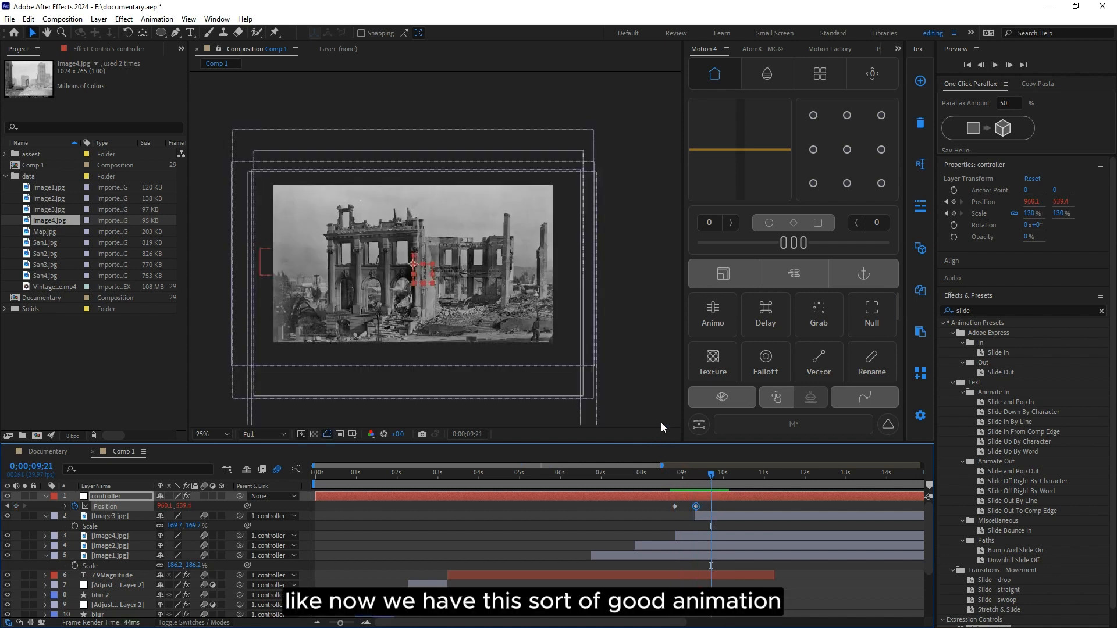
pyautogui.moveTo(709, 512); pyautogui.dragTo(648, 509)
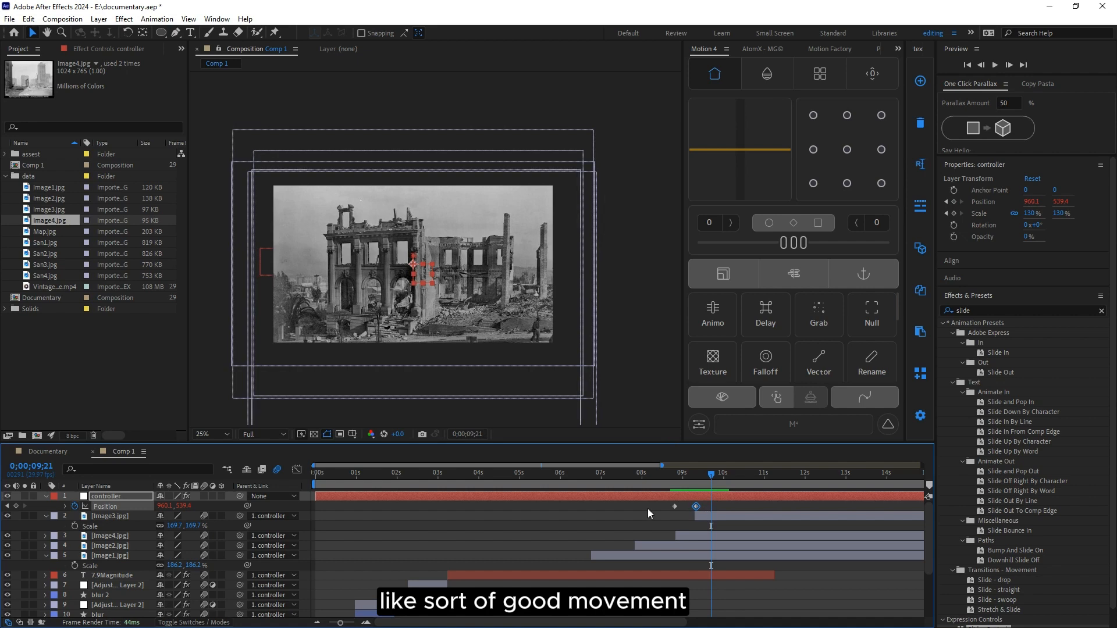
pyautogui.press('F9')
pyautogui.click(44, 498)
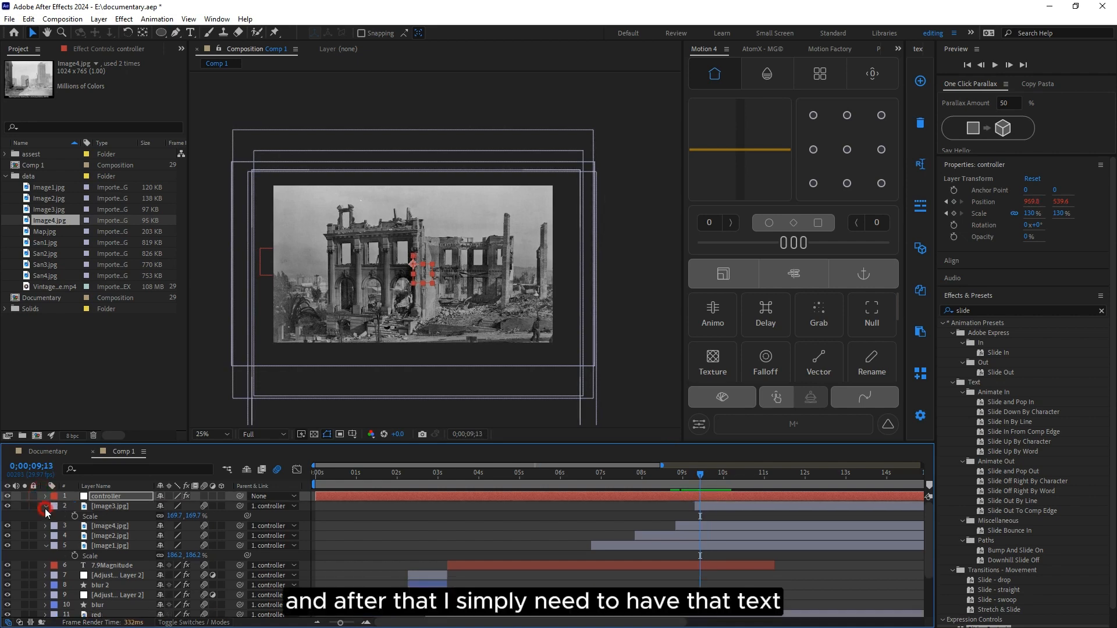
# Step: Collapse the photo layers, then duplicate the 1906 text layer and place the copy directly below the controller
pyautogui.click(44, 508)
pyautogui.click(45, 536)
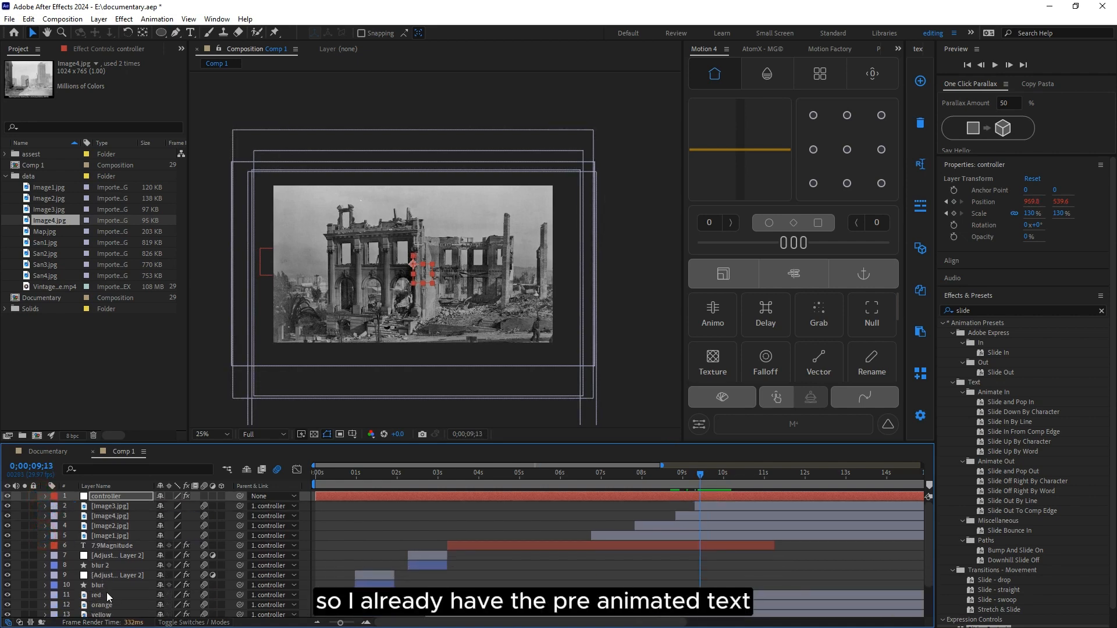
pyautogui.scroll(-1, 107, 585)
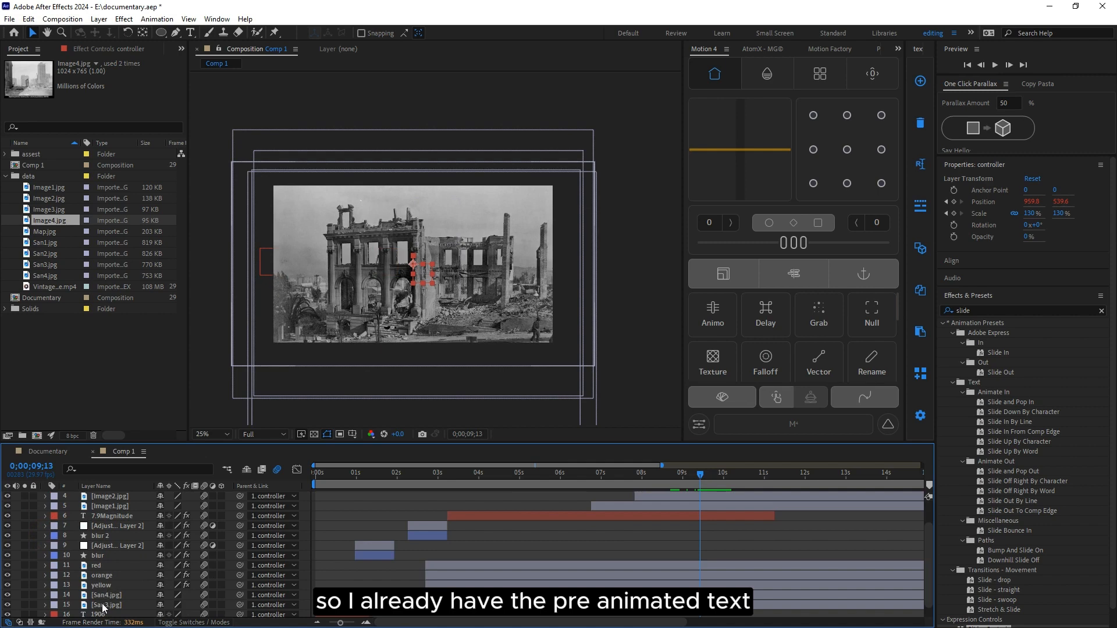
pyautogui.click(100, 615)
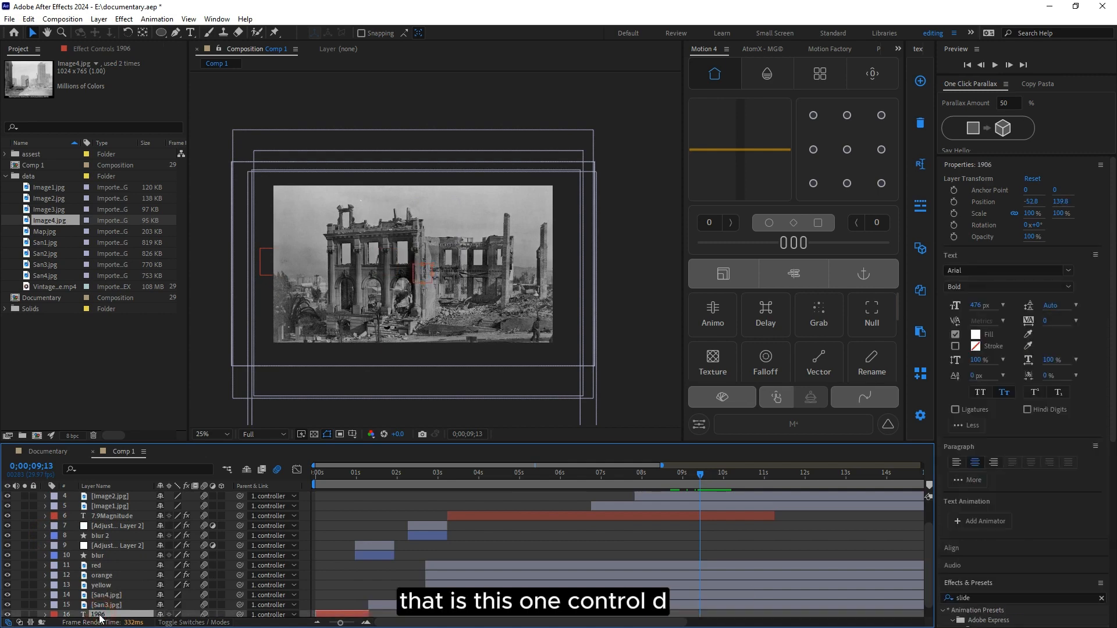
pyautogui.hotkey('ctrl', 'd')
pyautogui.moveTo(99, 617); pyautogui.dragTo(132, 504)
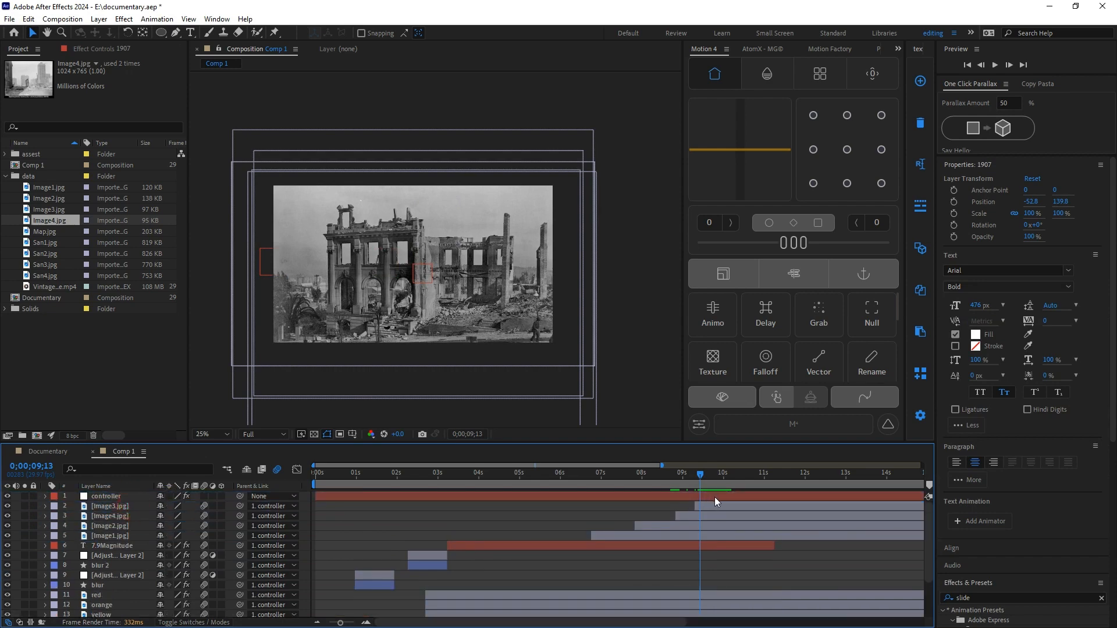
# Step: Start the copied text layer at about 0;00;09;13, change its text to 300,000 at 352 px and lengthen the layer
pyautogui.moveTo(661, 504); pyautogui.dragTo(704, 476)
pyautogui.click(712, 506)
pyautogui.doubleClick(714, 508)
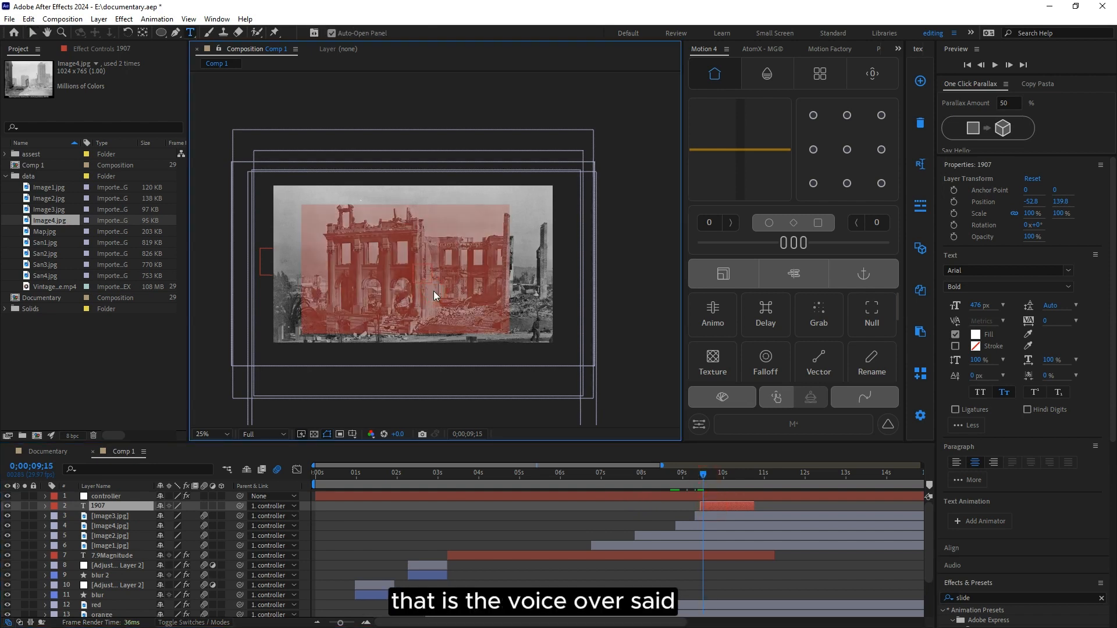
pyautogui.write('3000')
pyautogui.moveTo(704, 487); pyautogui.dragTo(749, 492)
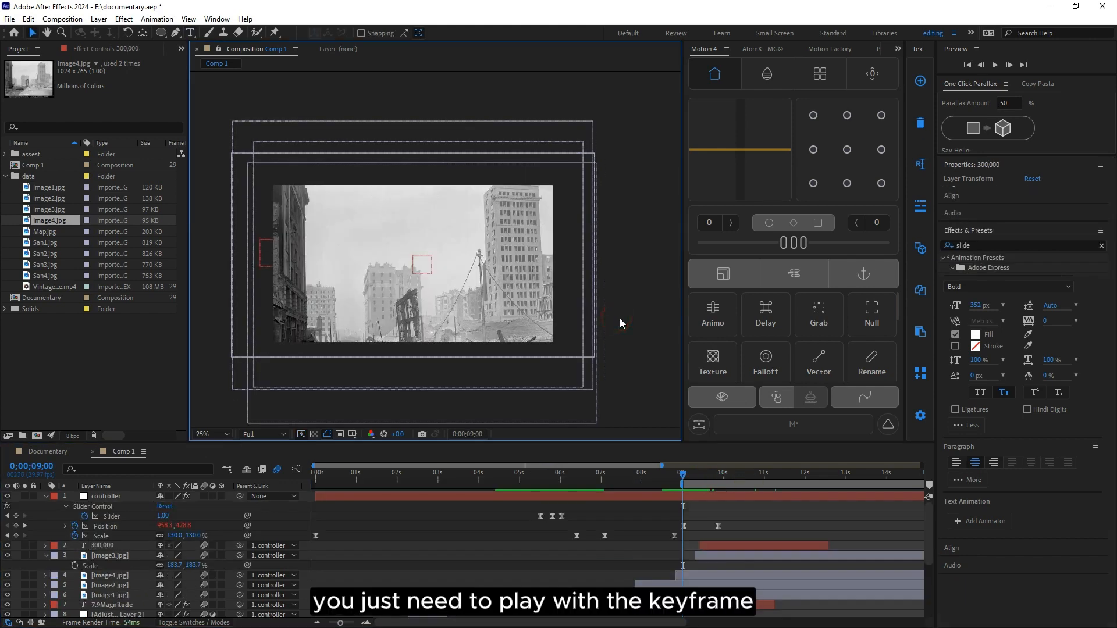
# Step: Preview the slide with the text and move the controller's second Position keyframe earlier, close to the start of the 300,000 layer
pyautogui.click(620, 319)
pyautogui.press('space')
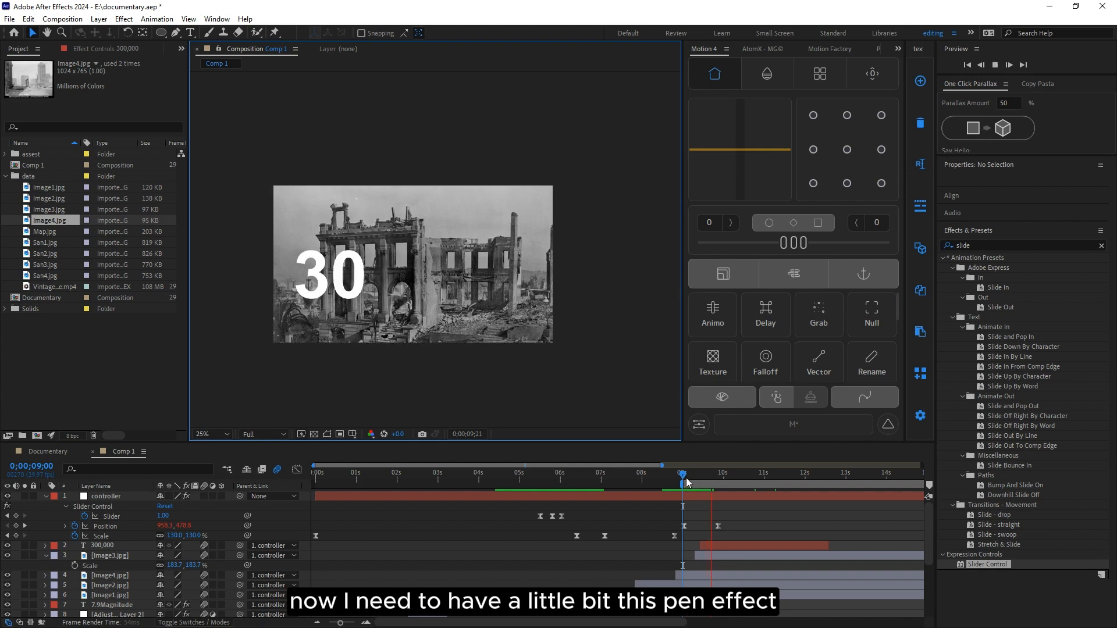
pyautogui.moveTo(718, 526); pyautogui.dragTo(698, 526)
pyautogui.press('j')
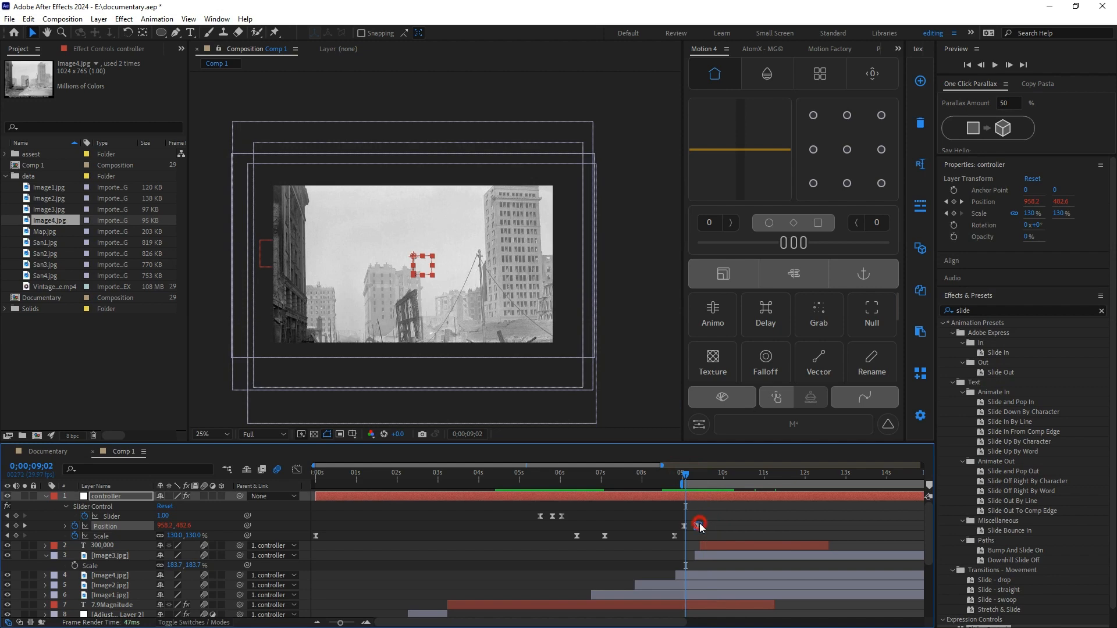
pyautogui.press('k')
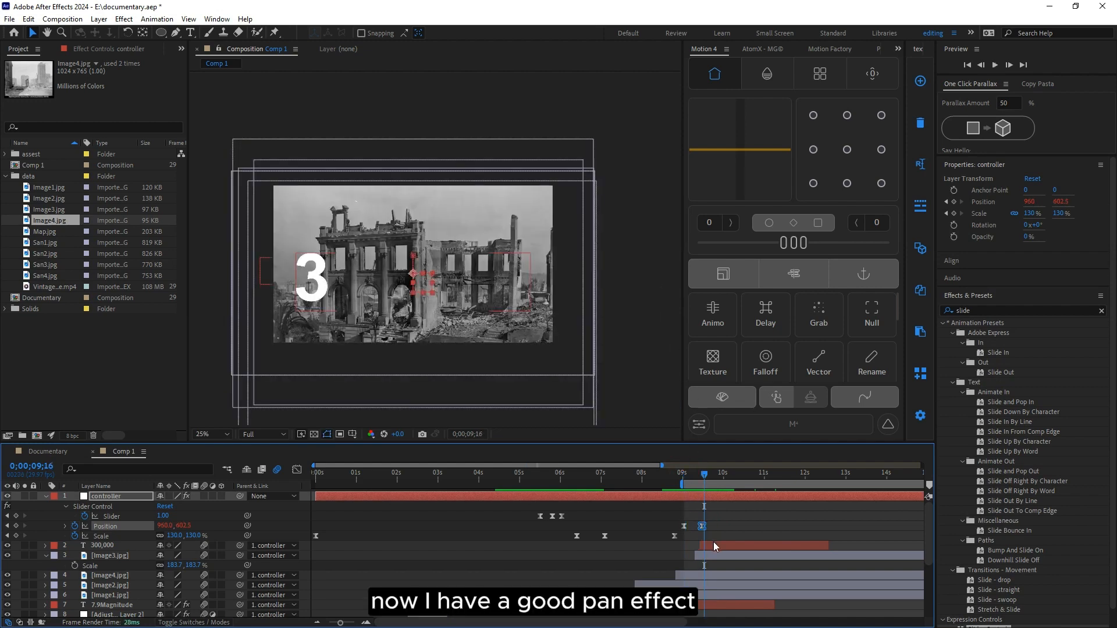
# Step: Start the 300,000 text slightly earlier and apply Easy Ease to both of its Range Selector Start keyframes
pyautogui.moveTo(714, 547); pyautogui.dragTo(695, 566)
pyautogui.press('u')
pyautogui.click(737, 566)
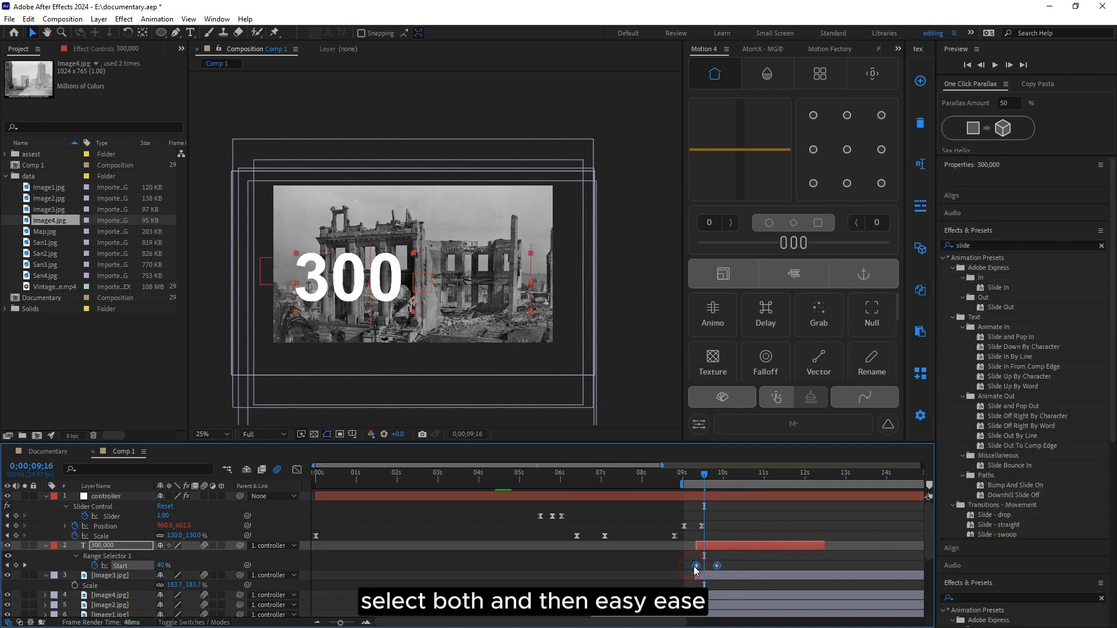
pyautogui.rightClick(696, 565)
pyautogui.moveTo(723, 555)
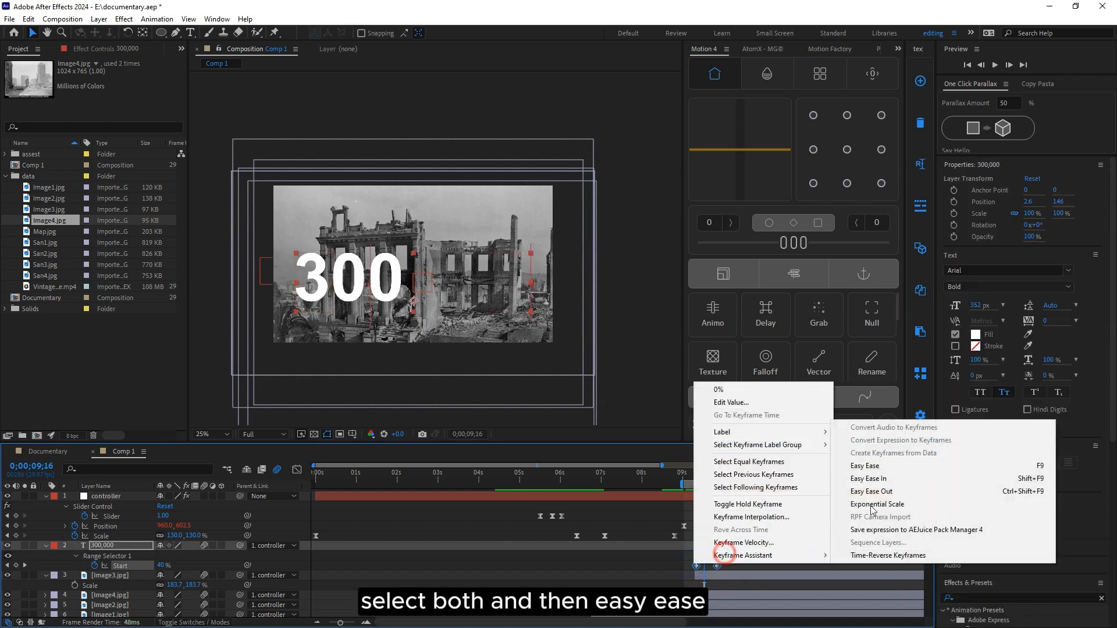
pyautogui.click(803, 465)
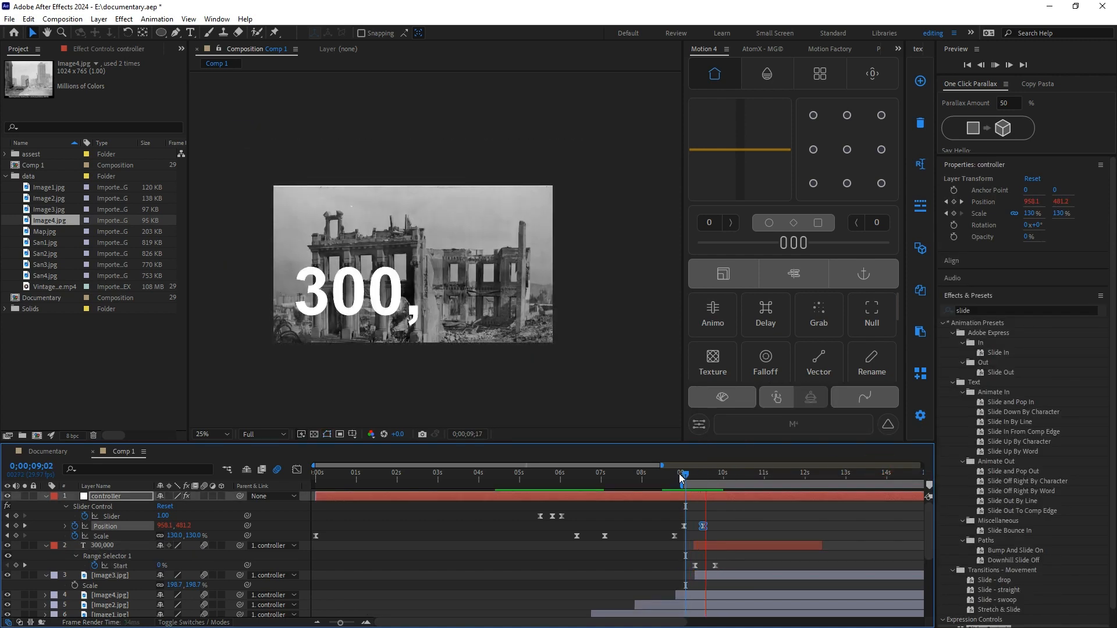
# Step: Split the layers from controller through 7.9Magnitude at 0;00;10;14 and delete the parts after the split
pyautogui.click(744, 481)
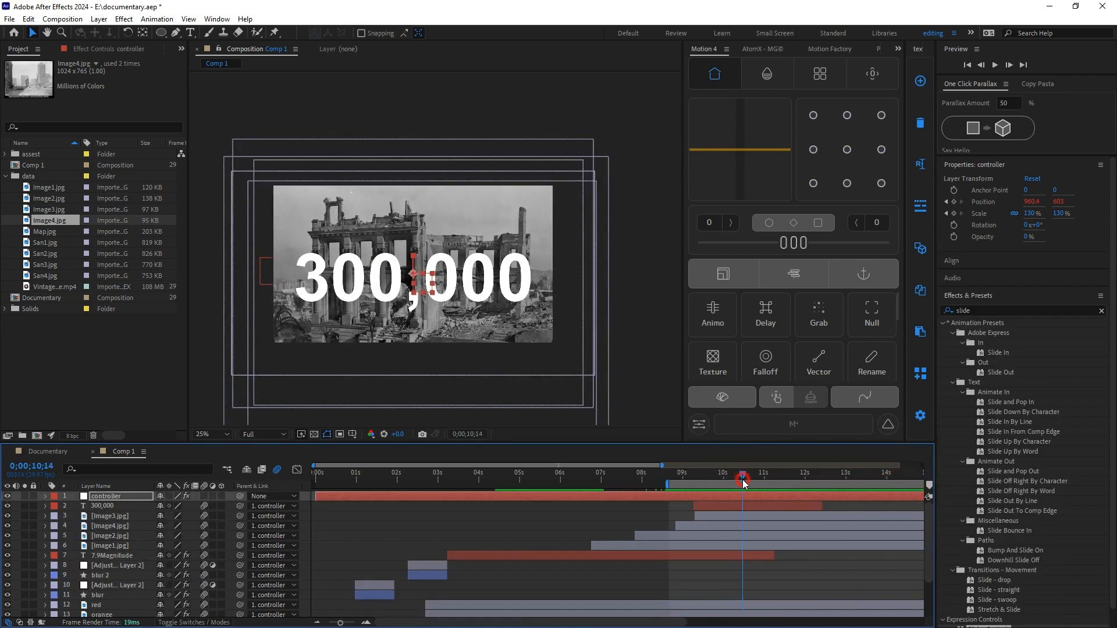
pyautogui.click(756, 556)
pyautogui.click(755, 497)
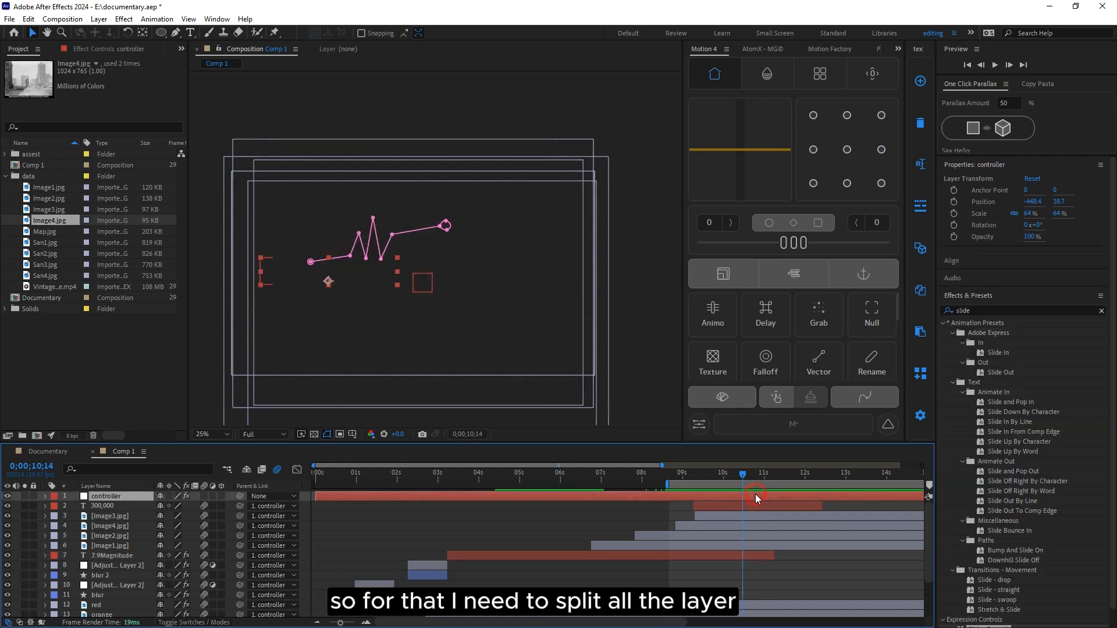
pyautogui.keyDown('shift'); pyautogui.click(755, 556); pyautogui.keyUp('shift')
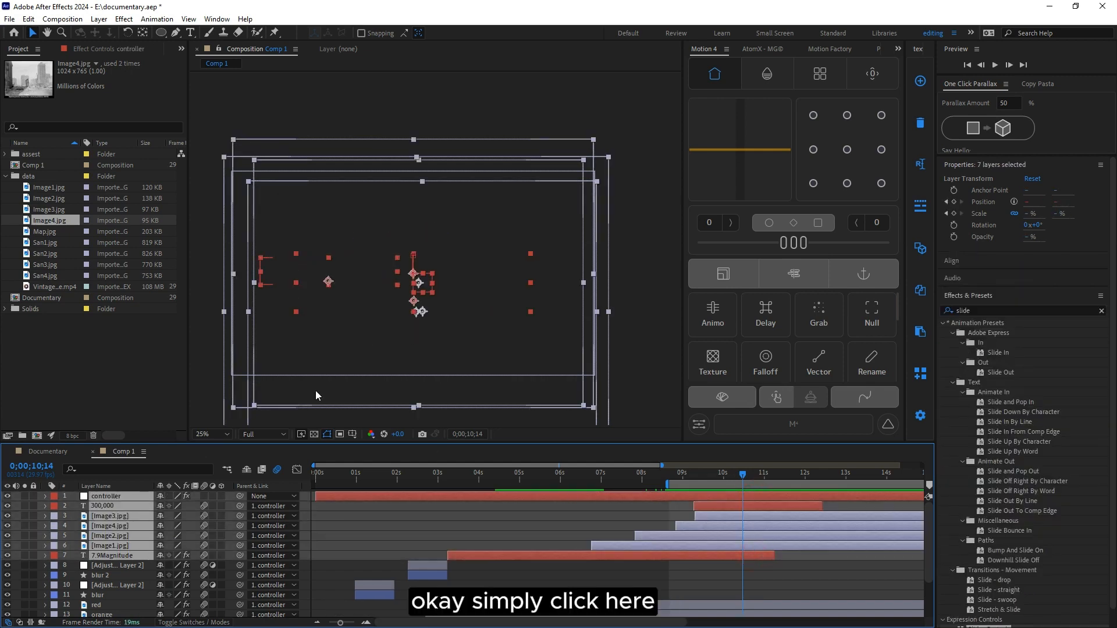
pyautogui.click(28, 19)
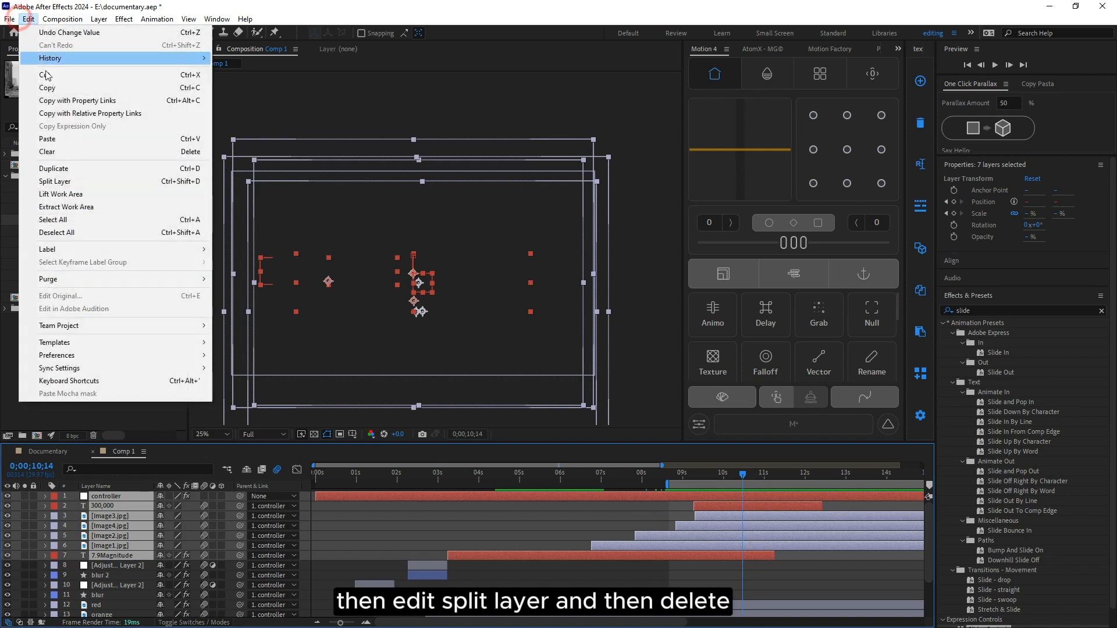
pyautogui.click(58, 181)
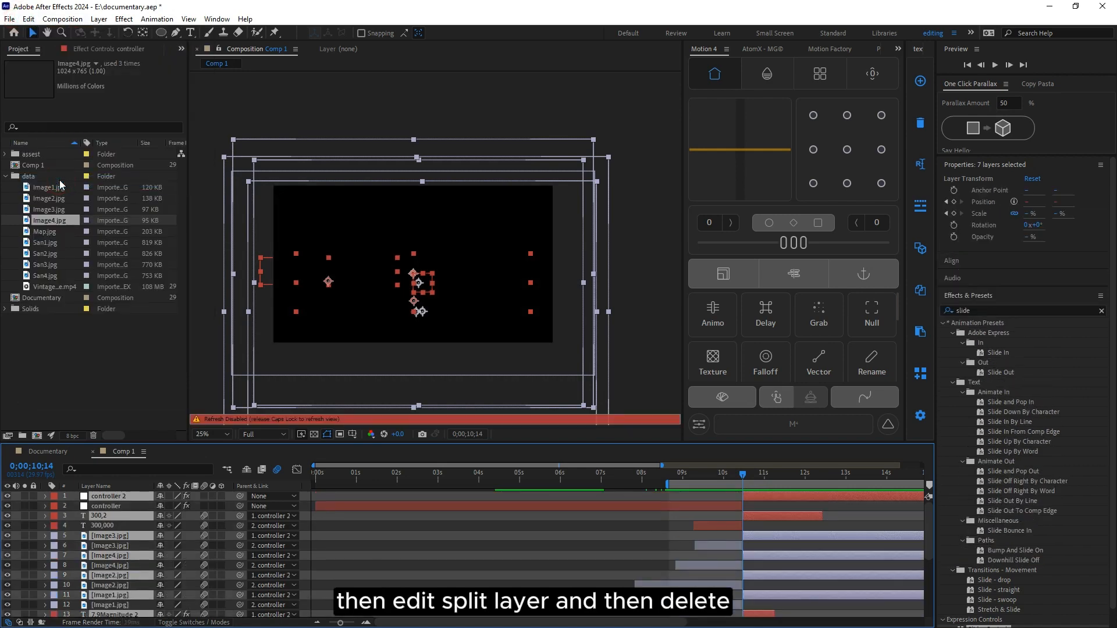
pyautogui.press('Delete')
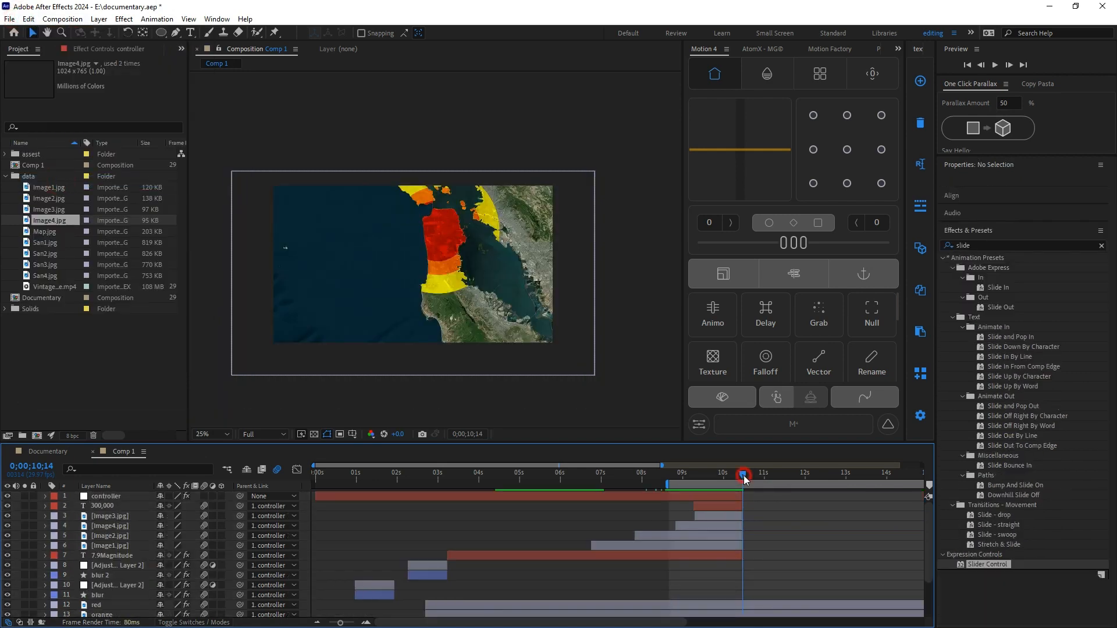
# Step: Split the red, orange, yellow, San4.jpg and San3.jpg layers at 0;00;10;14 and remove the parts after the split
pyautogui.scroll(-2, 760, 569)
pyautogui.click(753, 553)
pyautogui.keyDown('shift'); pyautogui.click(760, 591); pyautogui.keyUp('shift')
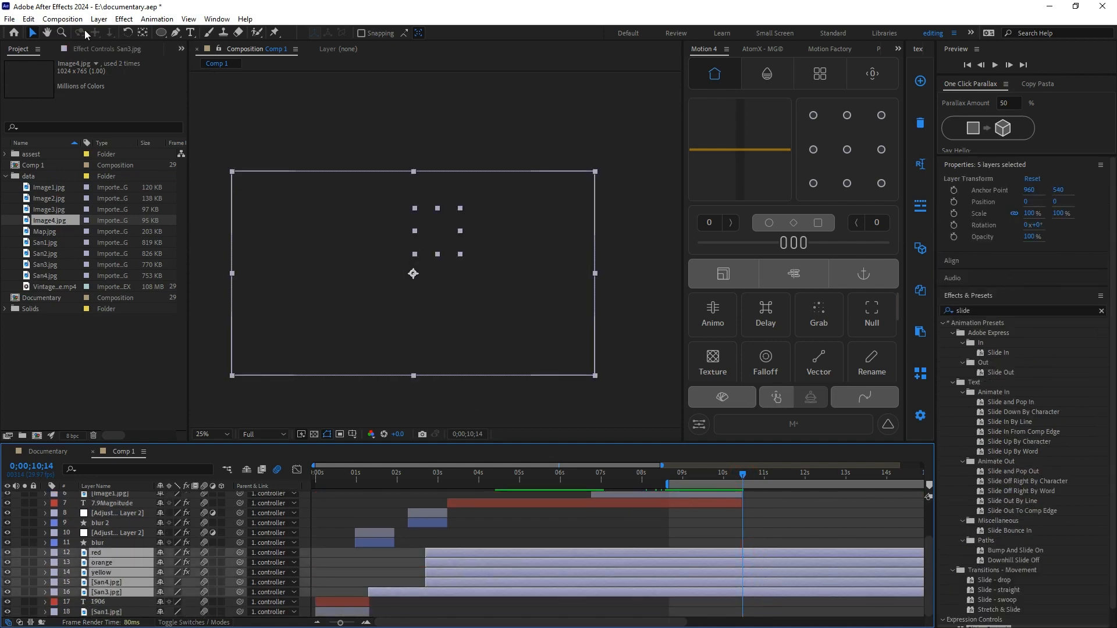
pyautogui.click(28, 19)
pyautogui.click(88, 233)
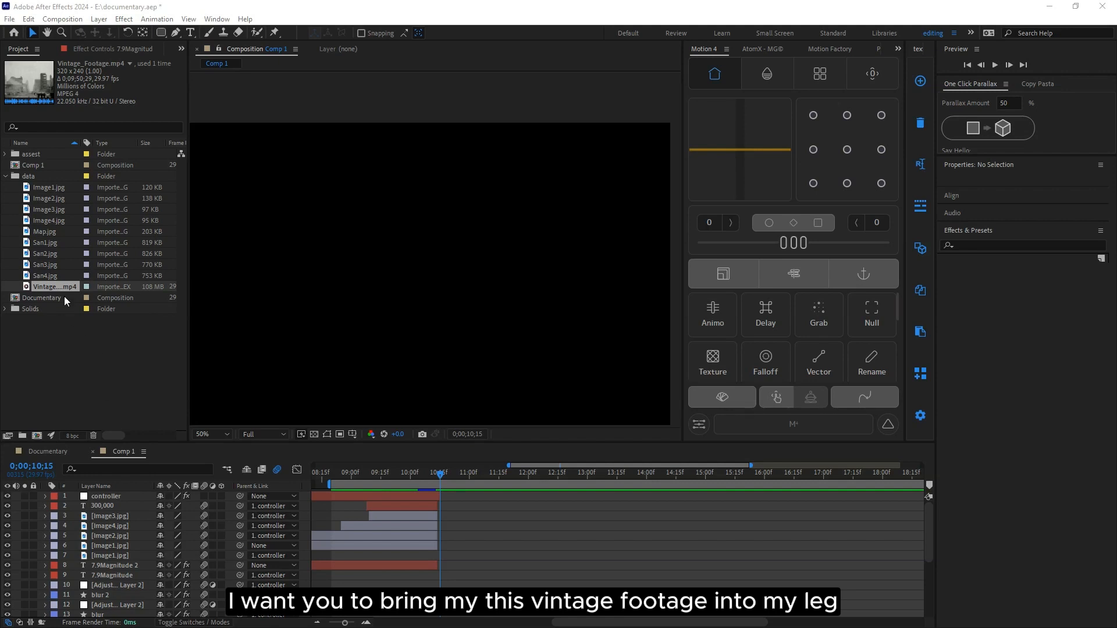
# Step: Add Vintage_Footage.mp4 as the uppermost layer of Comp 1 and trim its start to 0;00;10;15
pyautogui.moveTo(61, 287); pyautogui.dragTo(108, 500)
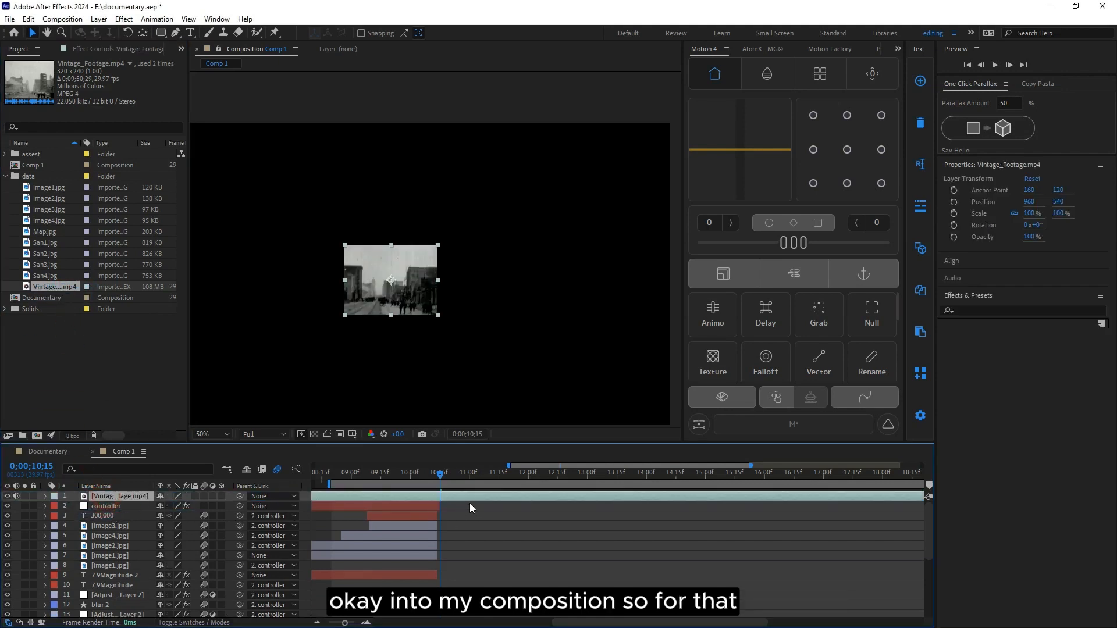
pyautogui.hotkey('alt', '[')
pyautogui.click(443, 507)
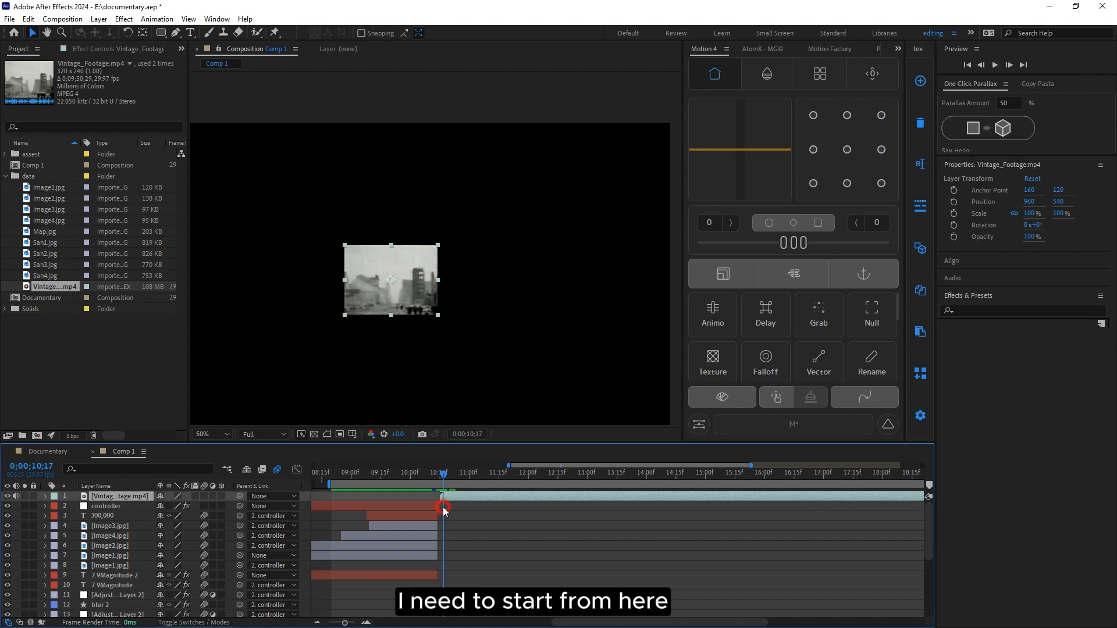
pyautogui.press('pageup')
pyautogui.press('pageup')
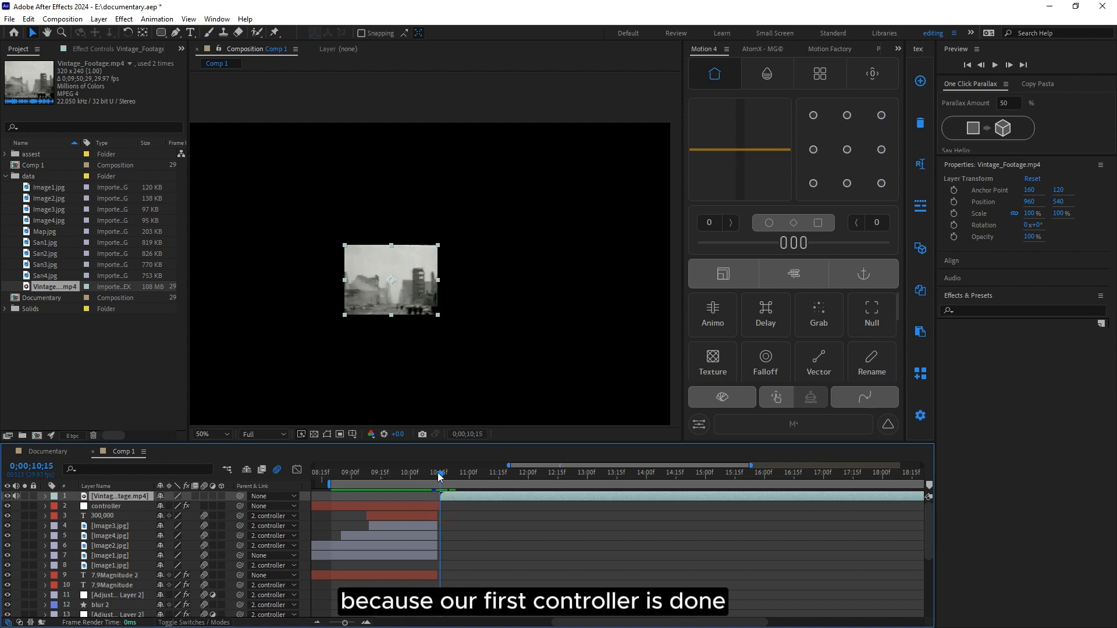
pyautogui.moveTo(439, 477); pyautogui.dragTo(443, 511)
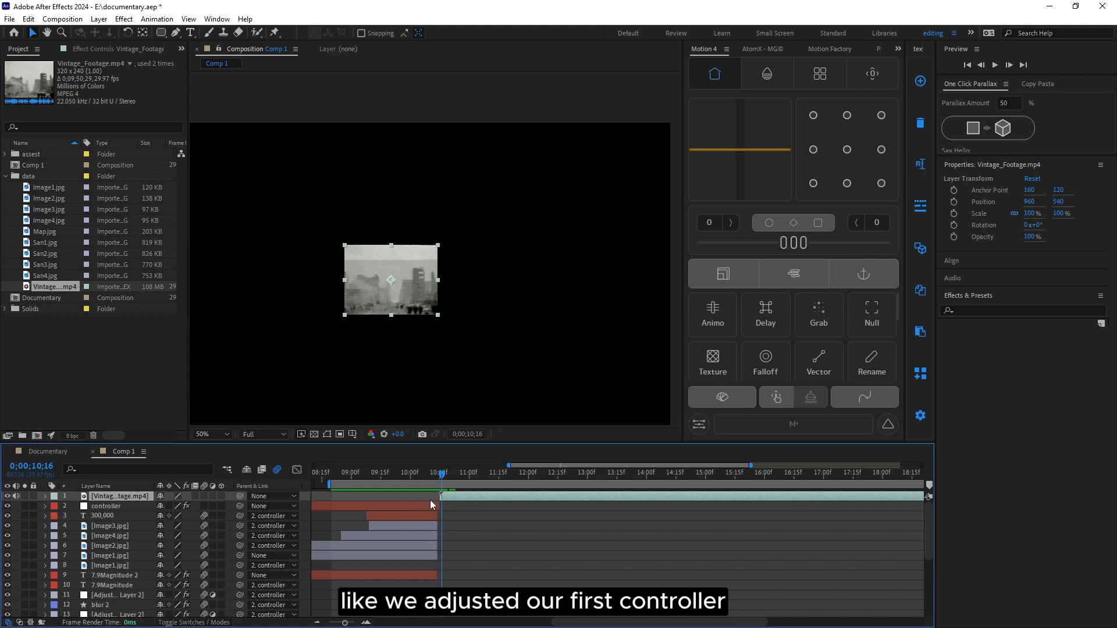
pyautogui.moveTo(442, 479); pyautogui.dragTo(440, 478)
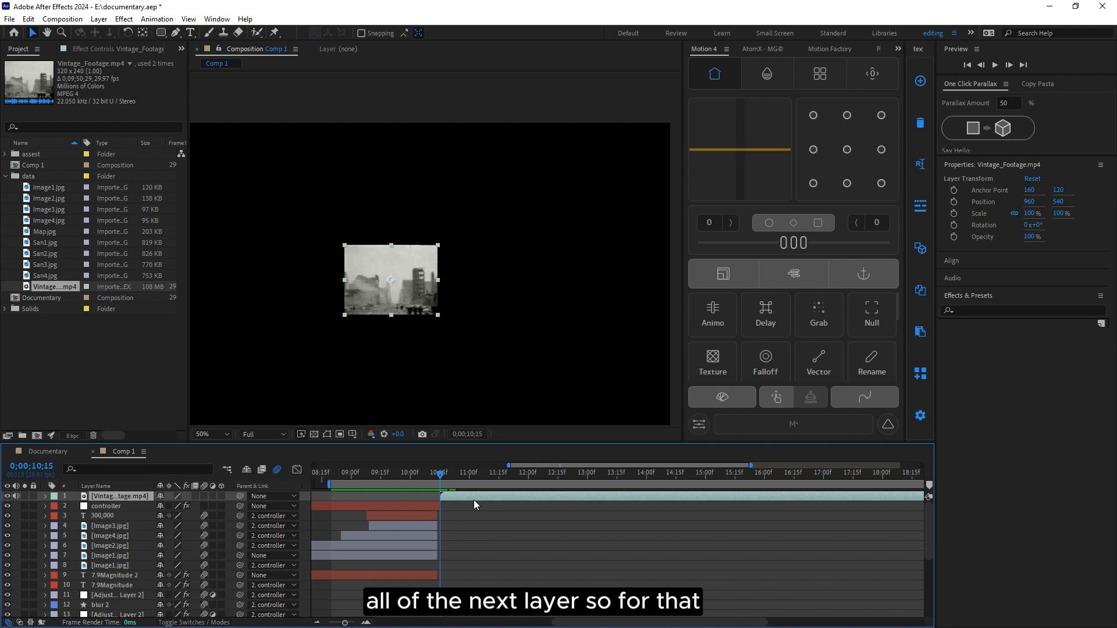
# Step: Scale the vintage footage to 353% so it sits centred in the frame with black borders around it
pyautogui.scroll(-2, 390, 262)
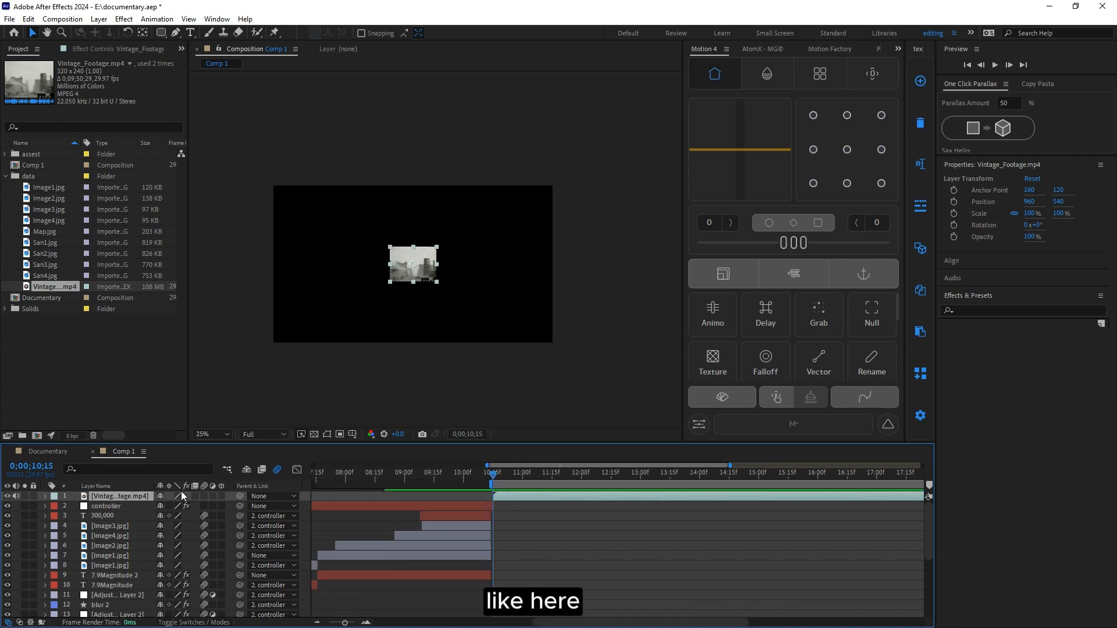
pyautogui.press('s')
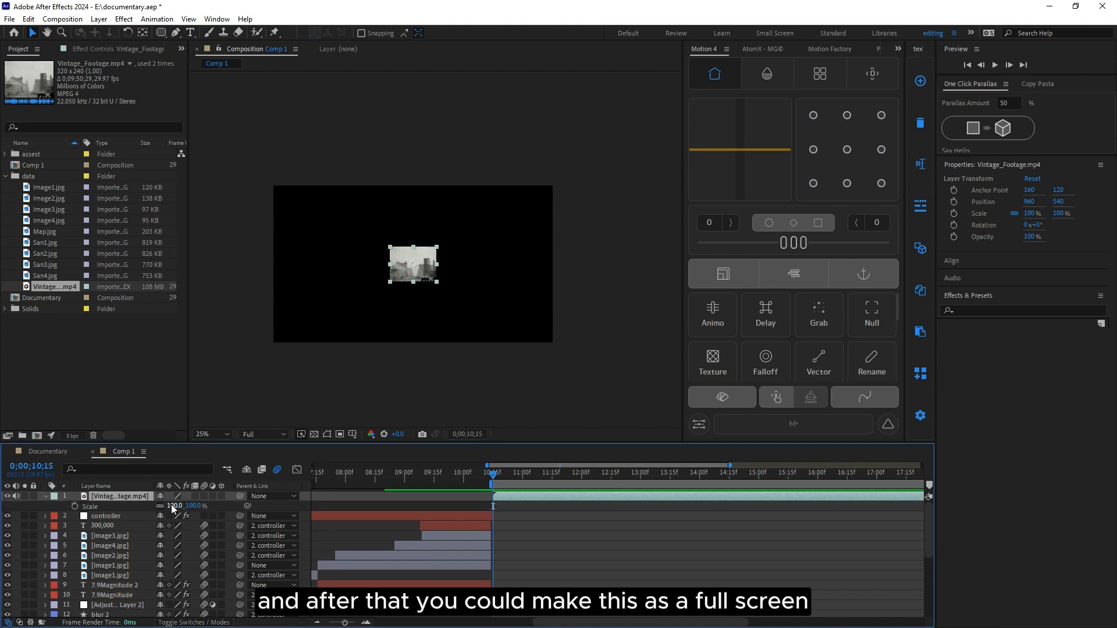
pyautogui.moveTo(173, 508); pyautogui.dragTo(531, 526)
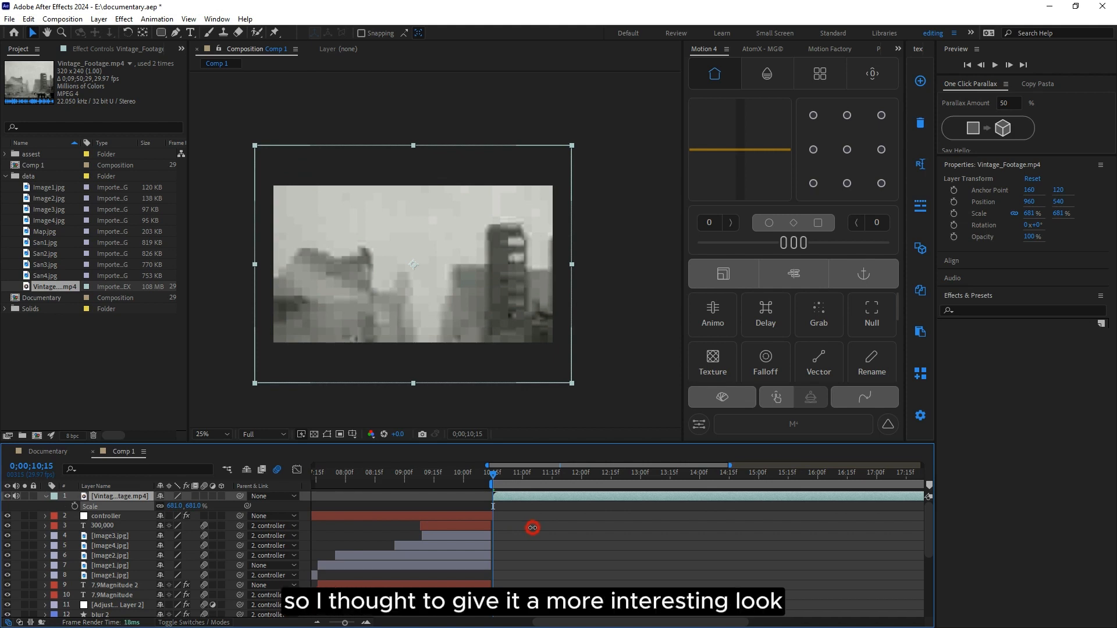
pyautogui.moveTo(533, 528); pyautogui.dragTo(424, 531)
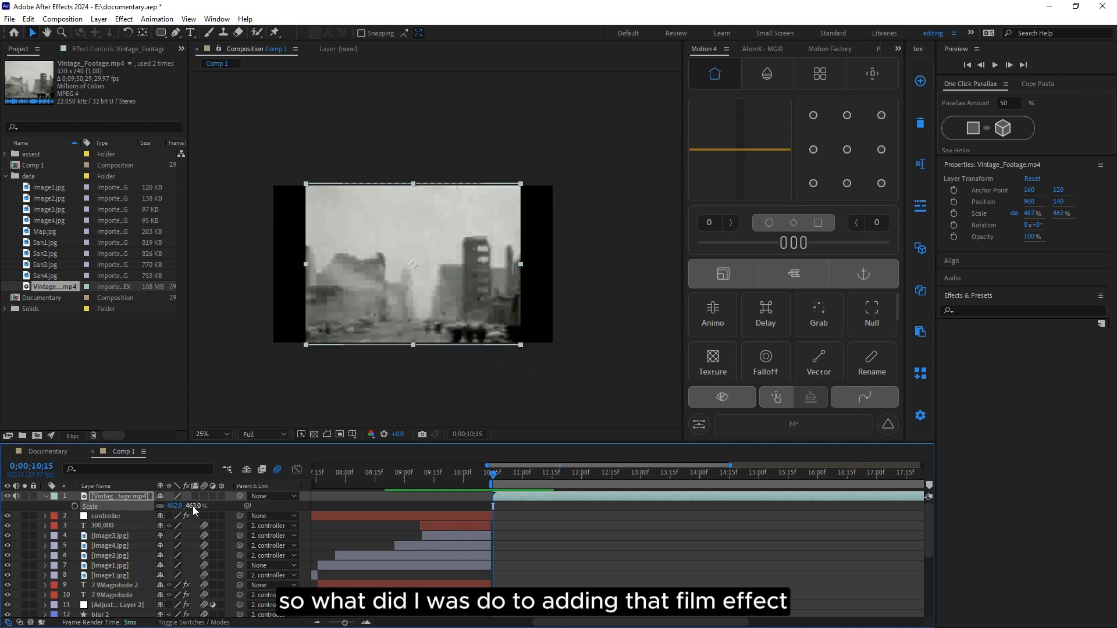
pyautogui.moveTo(171, 505); pyautogui.dragTo(125, 519)
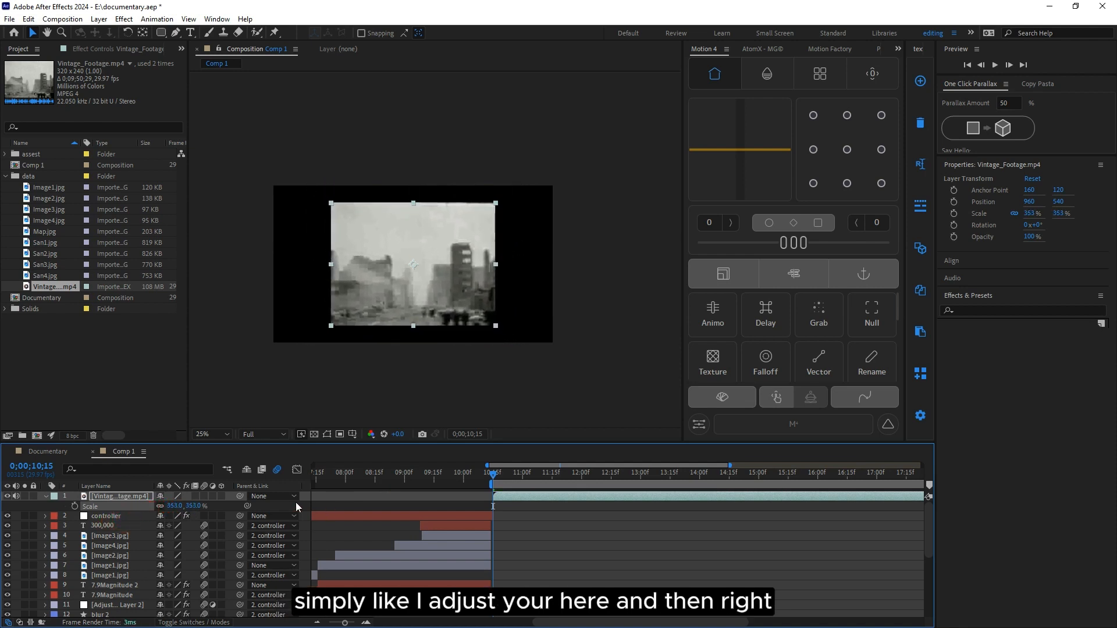
# Step: Create a black 1920 x 1080 px solid above the vintage footage and hide it
pyautogui.rightClick(305, 505)
pyautogui.click(329, 362)
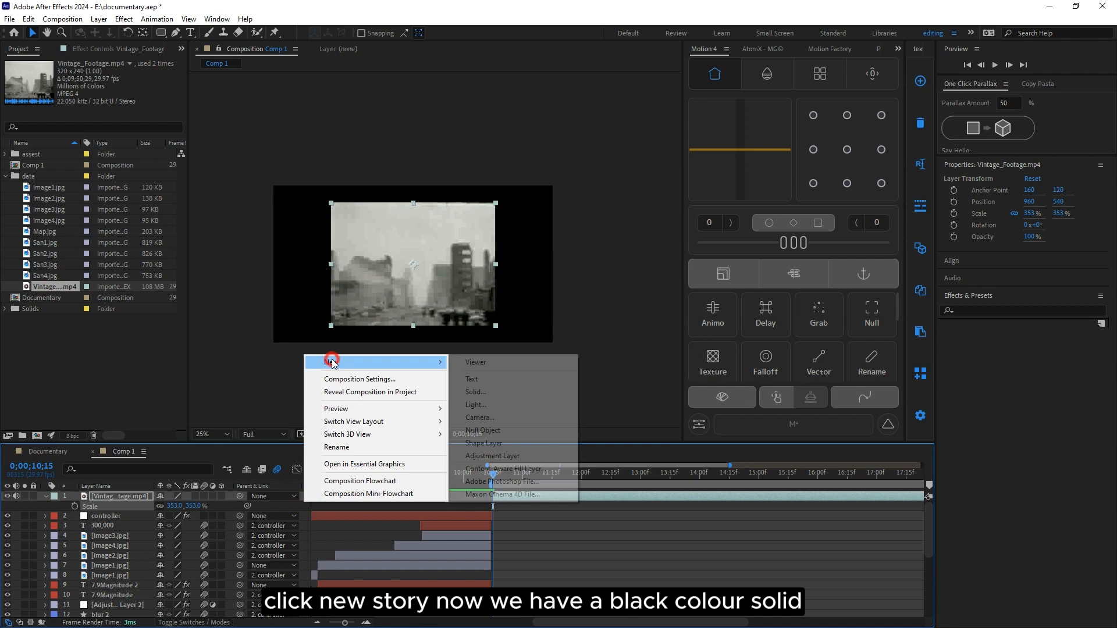
pyautogui.click(470, 391)
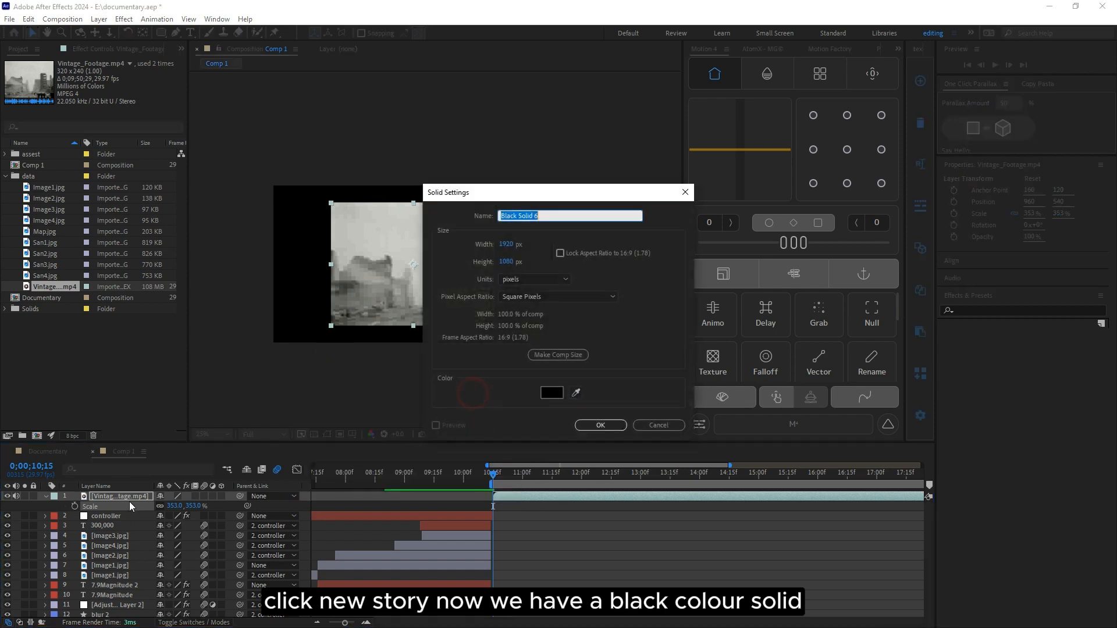
pyautogui.click(599, 425)
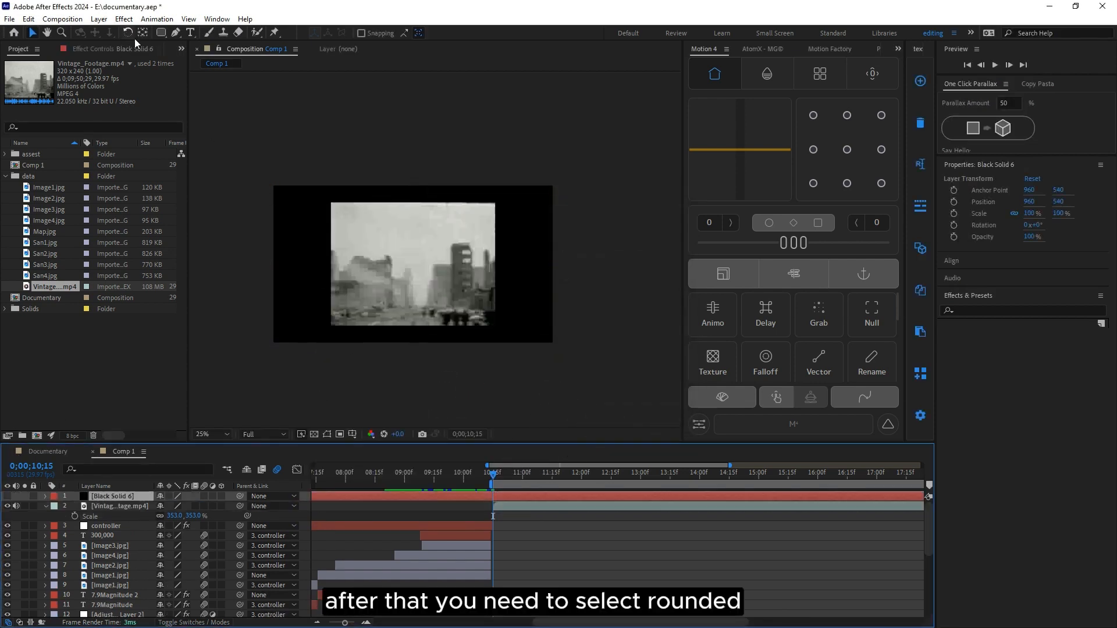
# Step: Mask the black solid with a rounded rectangle around the vintage footage, show the layer and invert the mask
pyautogui.click(160, 34)
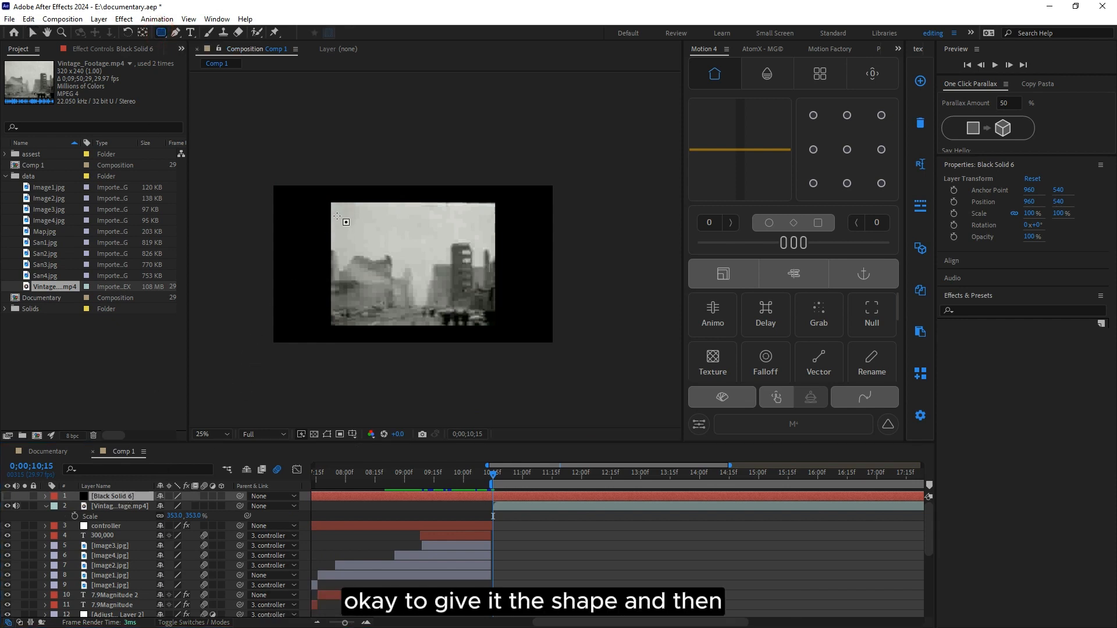
pyautogui.press('.')
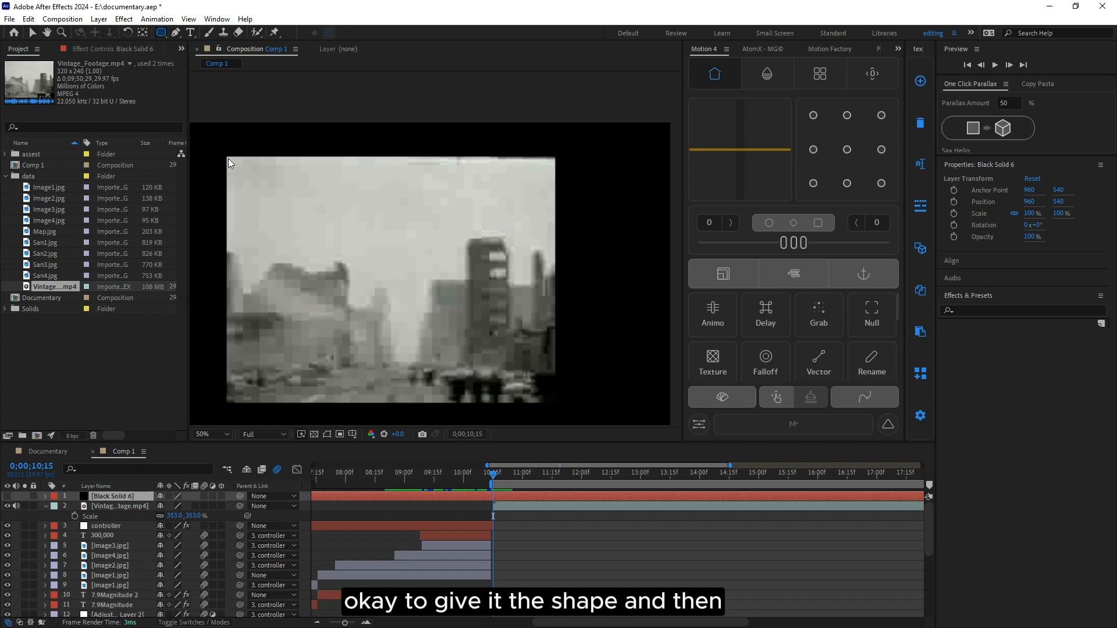
pyautogui.moveTo(228, 158)
pyautogui.mouseDown()
pyautogui.moveTo(364, 386)
pyautogui.moveTo(479, 410)
pyautogui.moveTo(555, 401)
pyautogui.mouseUp()
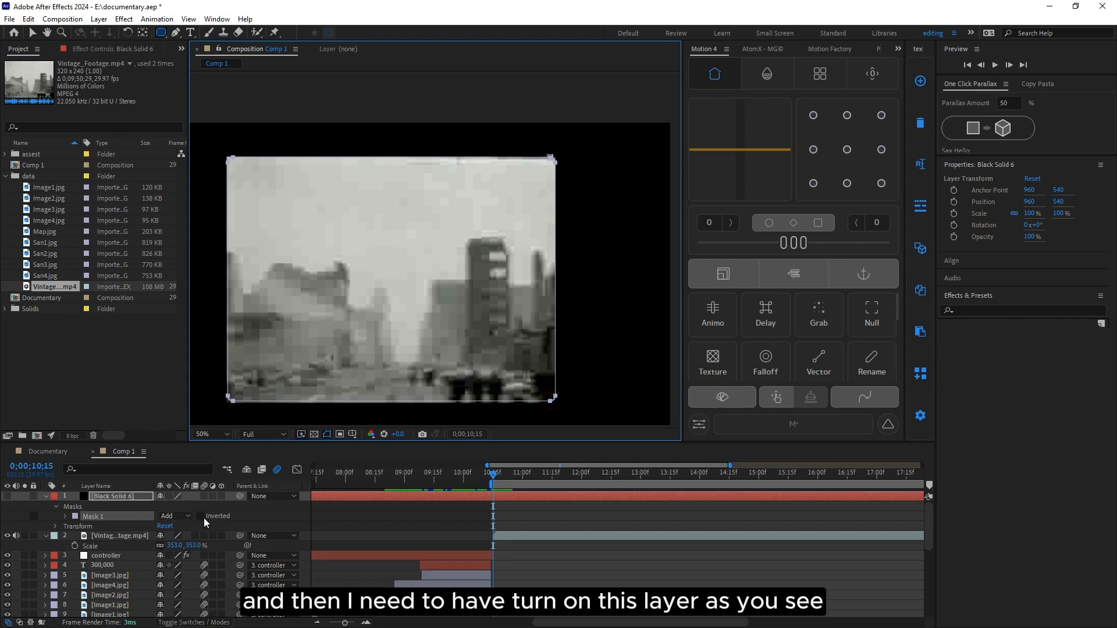
pyautogui.click(7, 497)
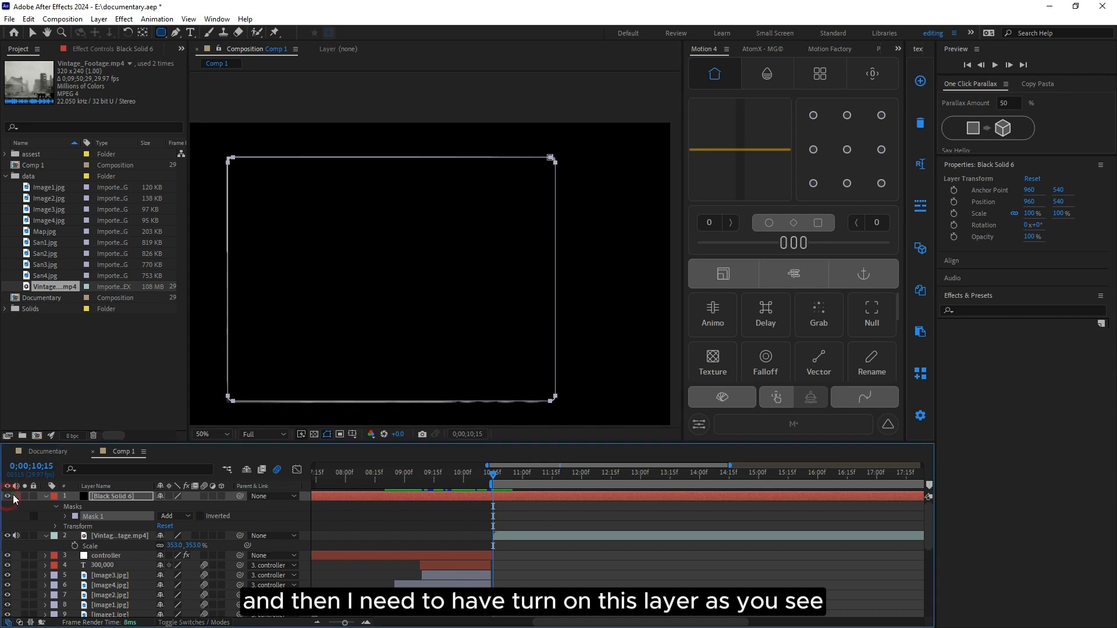
pyautogui.click(200, 517)
pyautogui.scroll(-2, 319, 145)
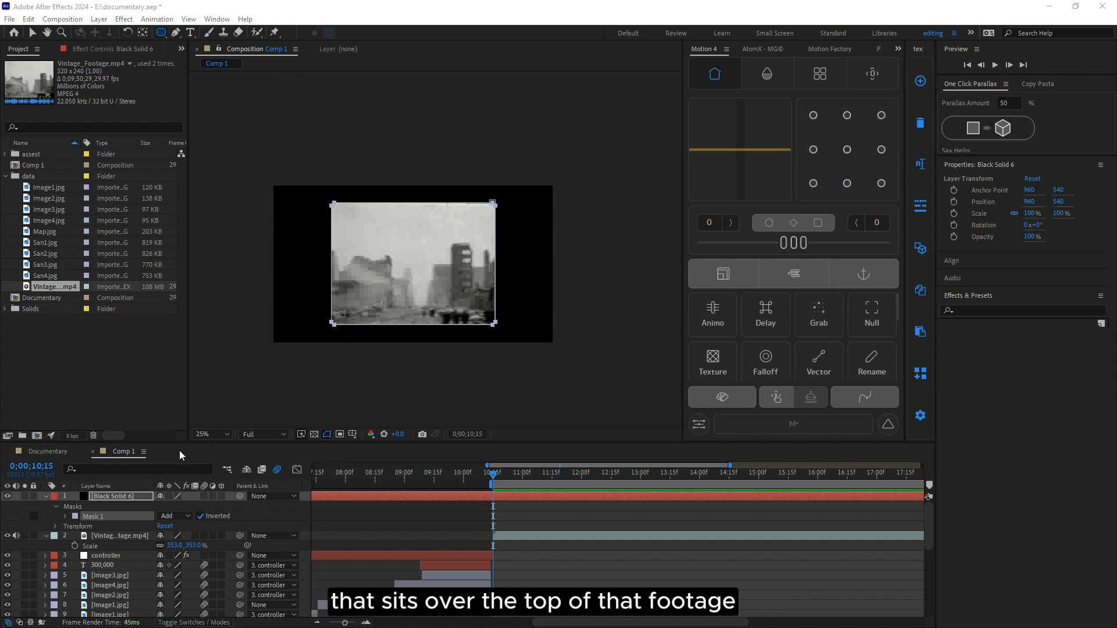
# Step: Rename the masked black solid as 8mm cover
pyautogui.click(46, 496)
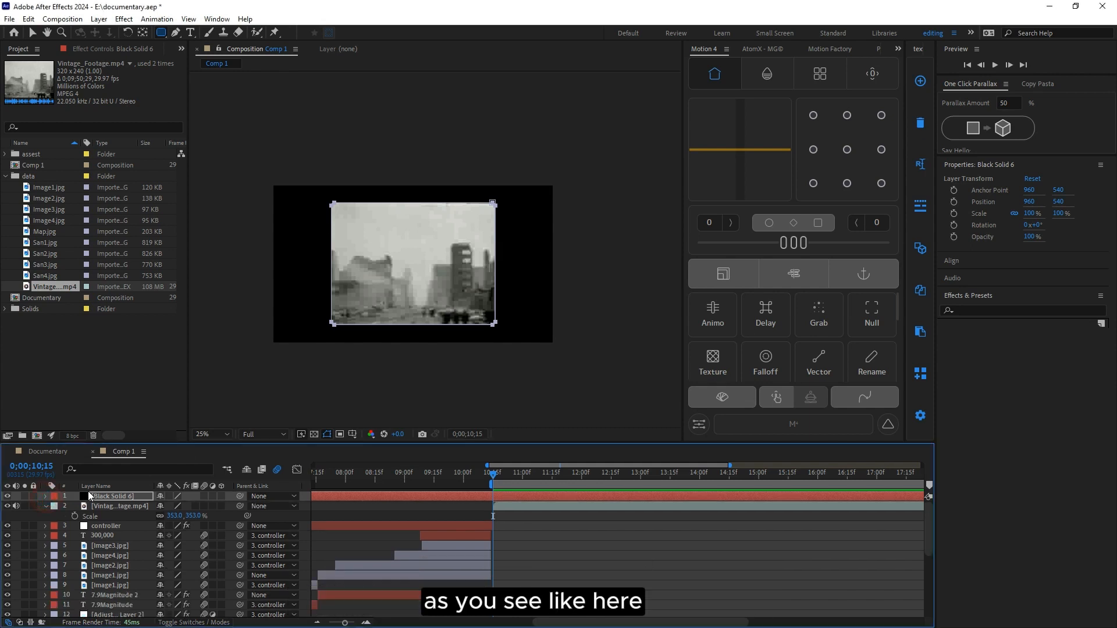
pyautogui.rightClick(108, 502)
pyautogui.click(124, 464)
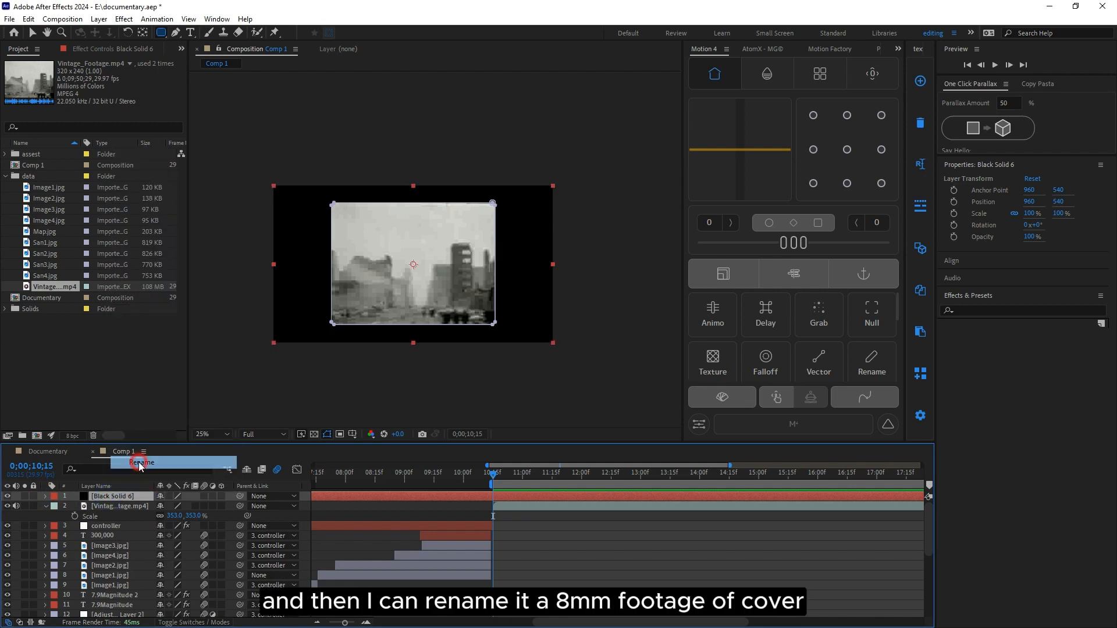
pyautogui.write('8')
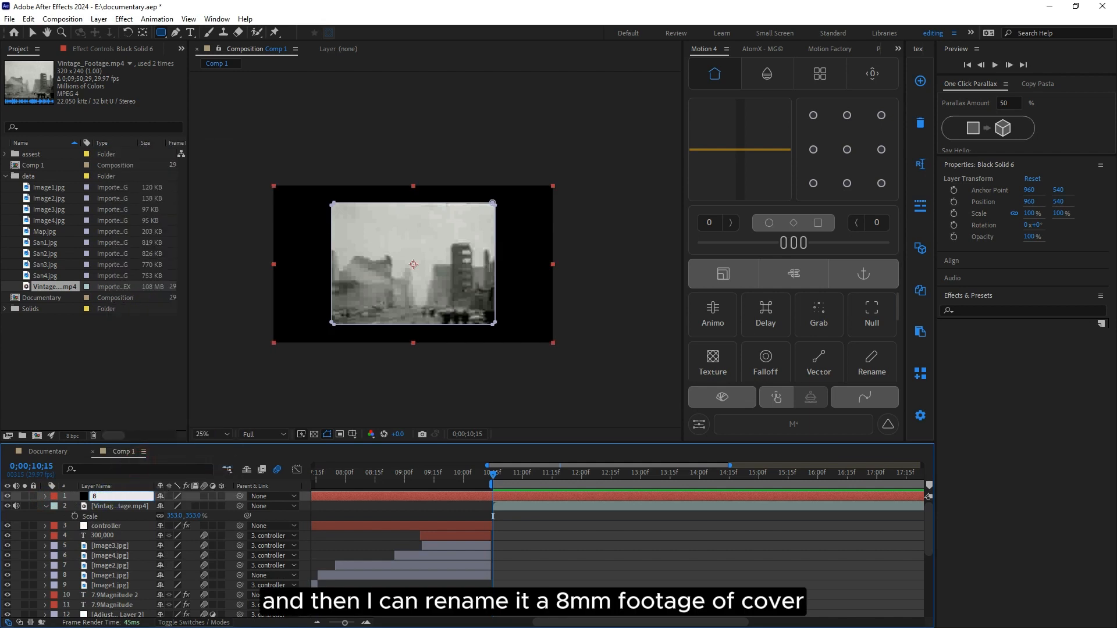
pyautogui.write('mm cover')
pyautogui.press('Return')
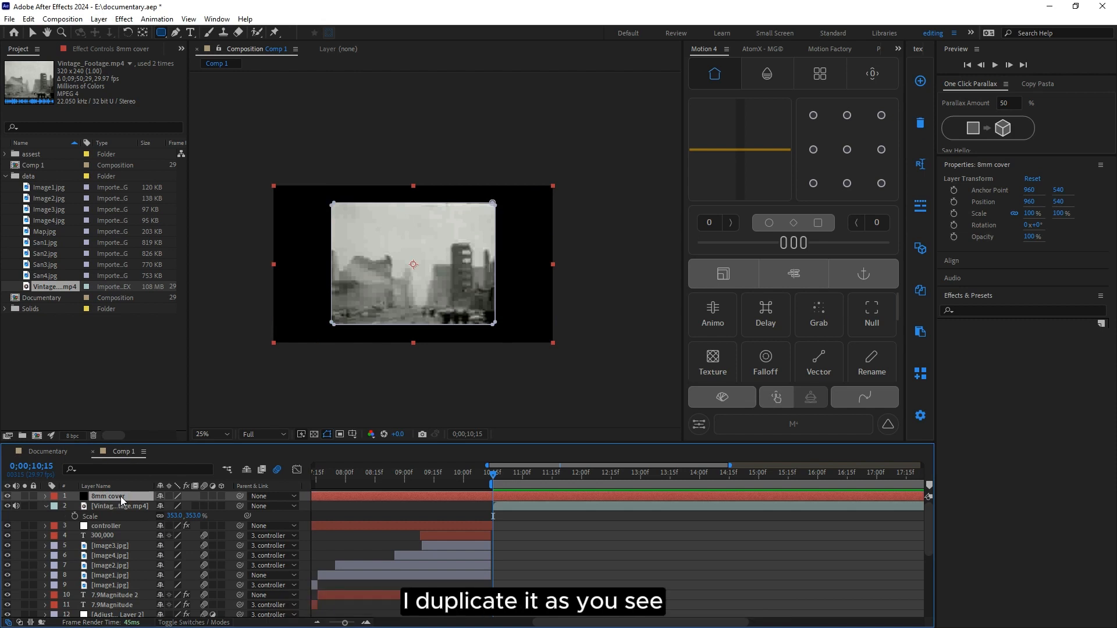
# Step: Duplicate the 8mm cover layer, place the copy beneath the original and rename it red
pyautogui.hotkey('ctrl', 'd')
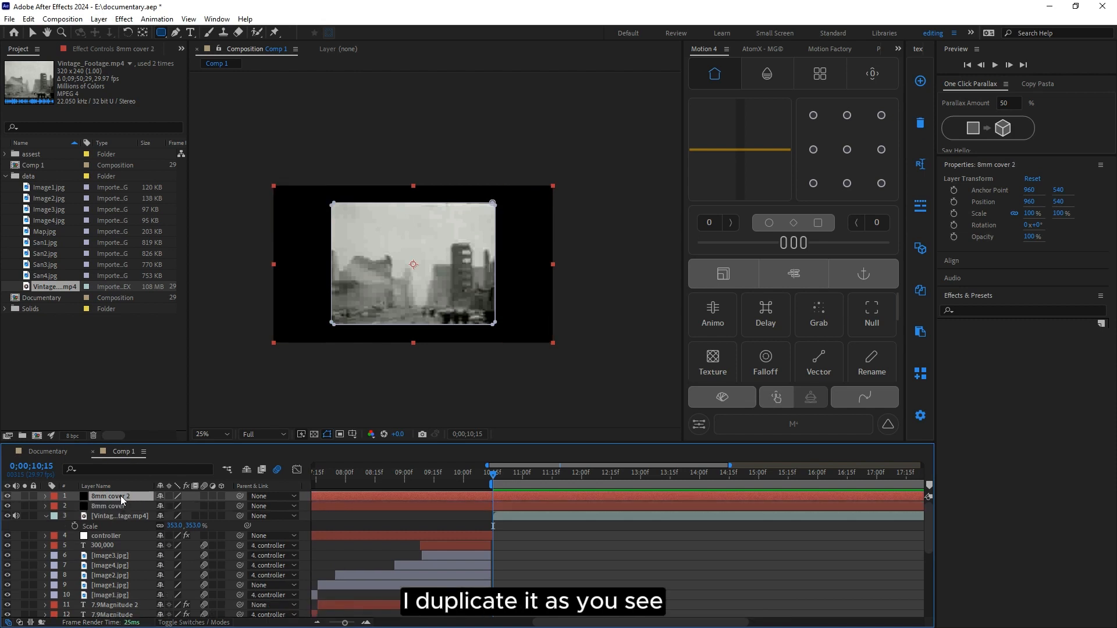
pyautogui.moveTo(122, 498); pyautogui.dragTo(119, 511)
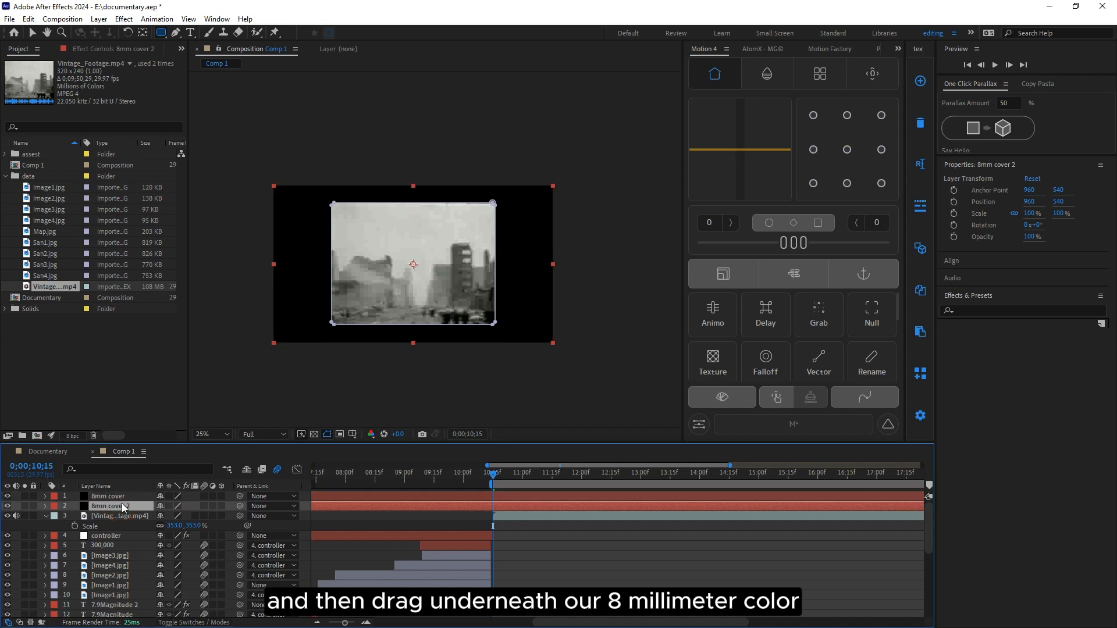
pyautogui.rightClick(119, 506)
pyautogui.click(146, 472)
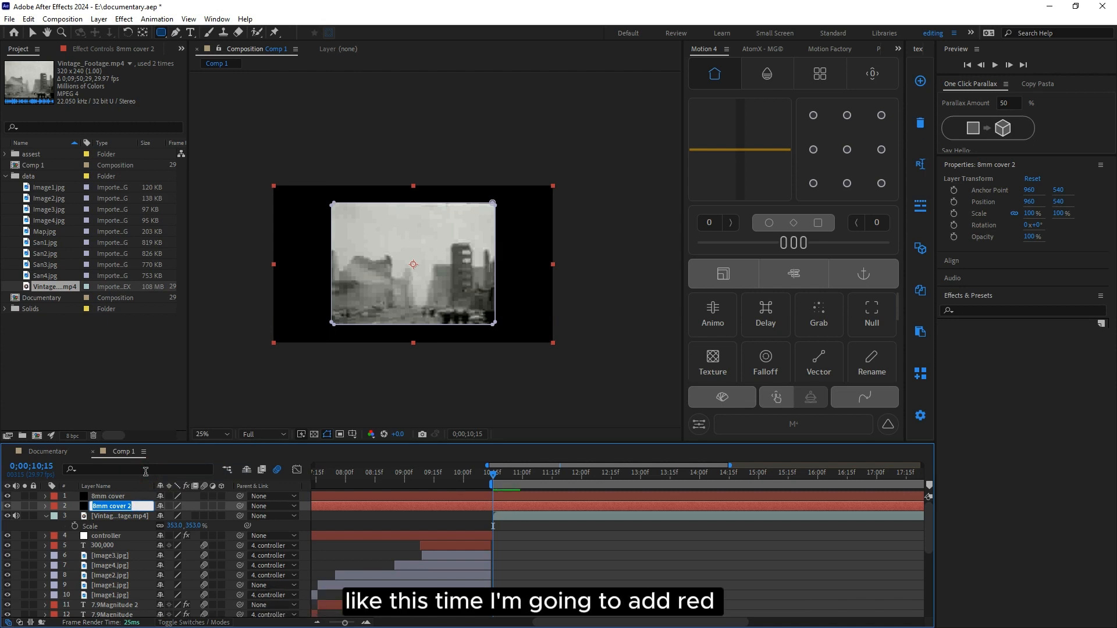
pyautogui.write('red')
pyautogui.press('Return')
# Step: Apply the Fill effect to the red layer with its default red color
pyautogui.hotkey('ctrl', 'space')
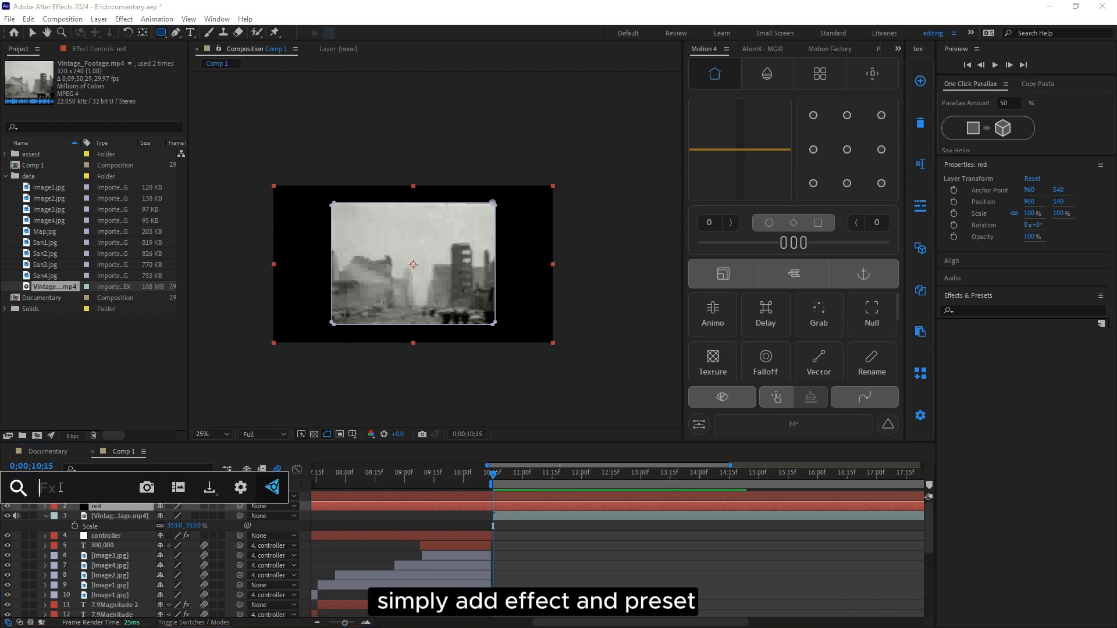
pyautogui.write('fill')
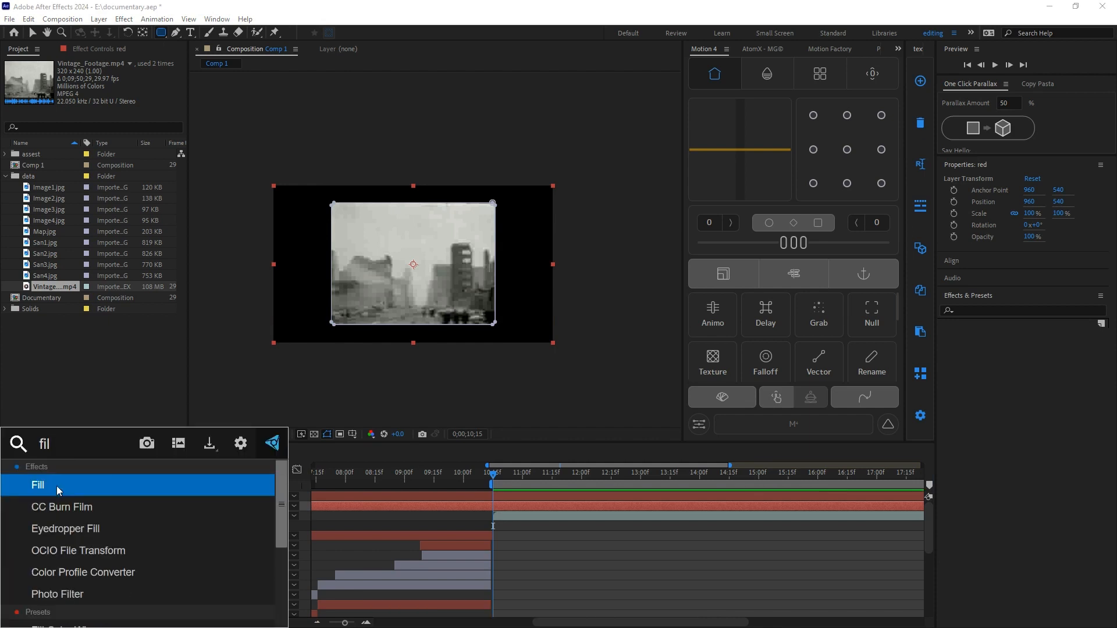
pyautogui.press('Return')
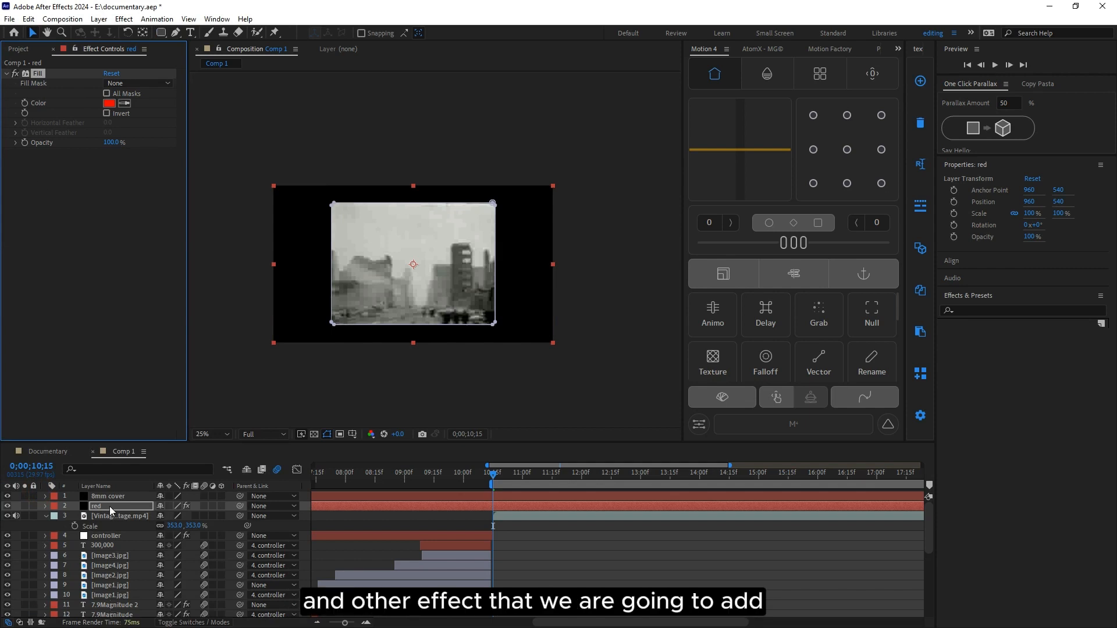
# Step: Add Gaussian Blur to the red layer with a blurriness of 13.4 and preview the red edge around the footage
pyautogui.hotkey('ctrl', 'space')
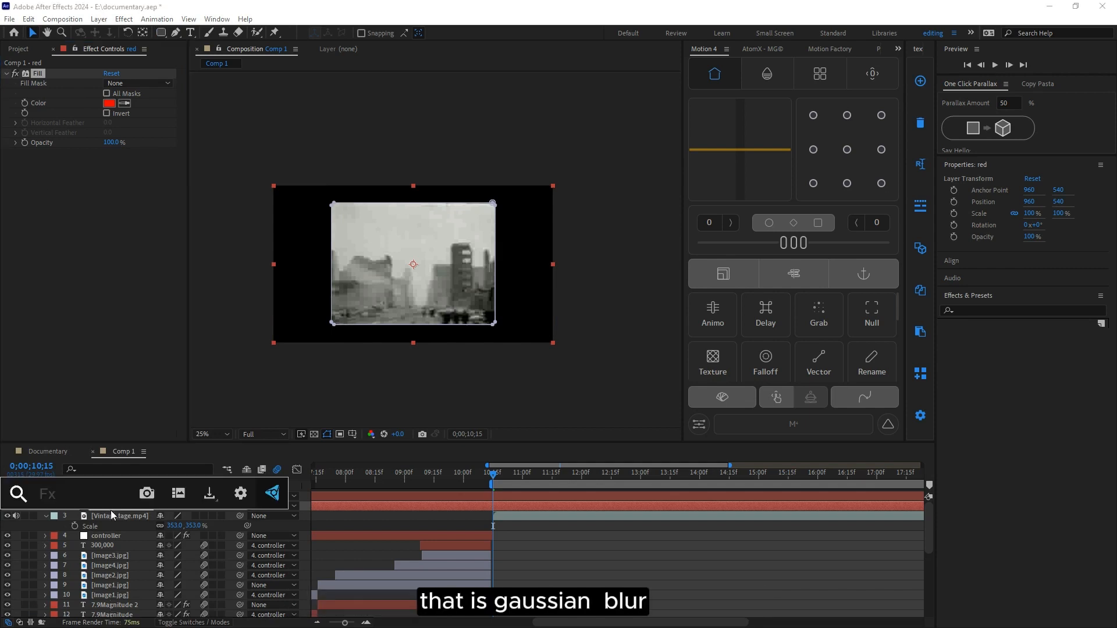
pyautogui.write('d')
pyautogui.press('BackSpace')
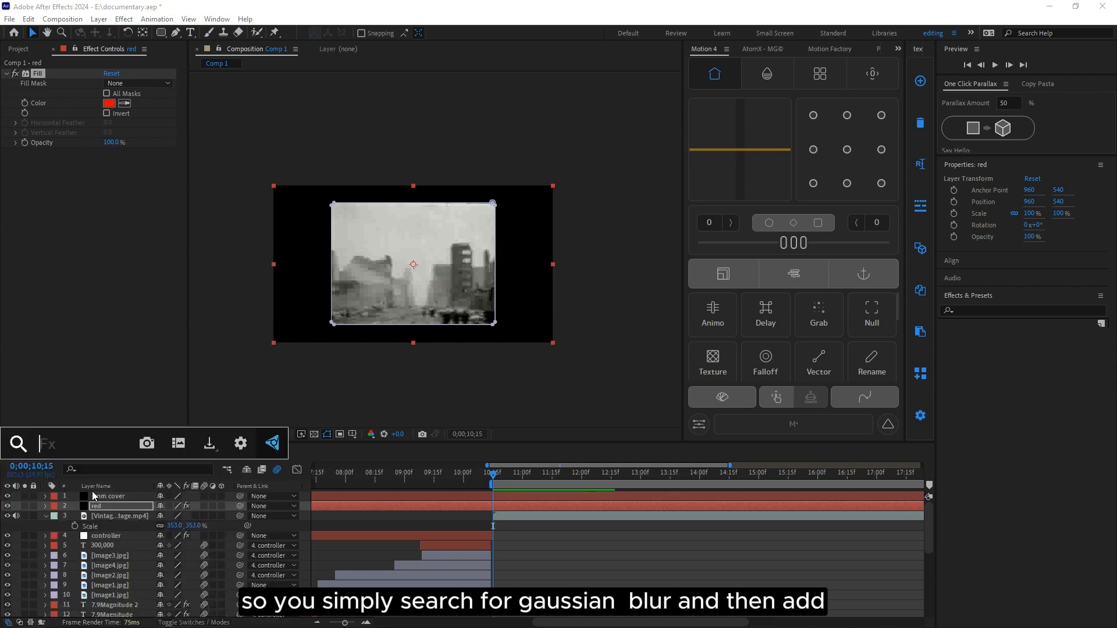
pyautogui.write('g')
pyautogui.click(84, 507)
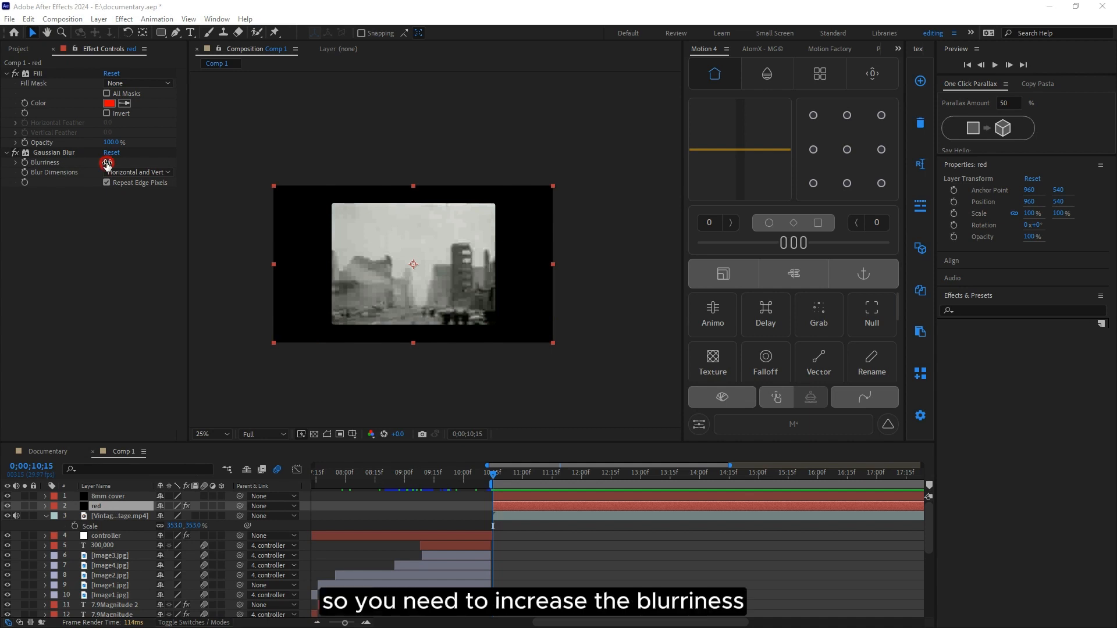
pyautogui.moveTo(107, 164); pyautogui.dragTo(187, 172)
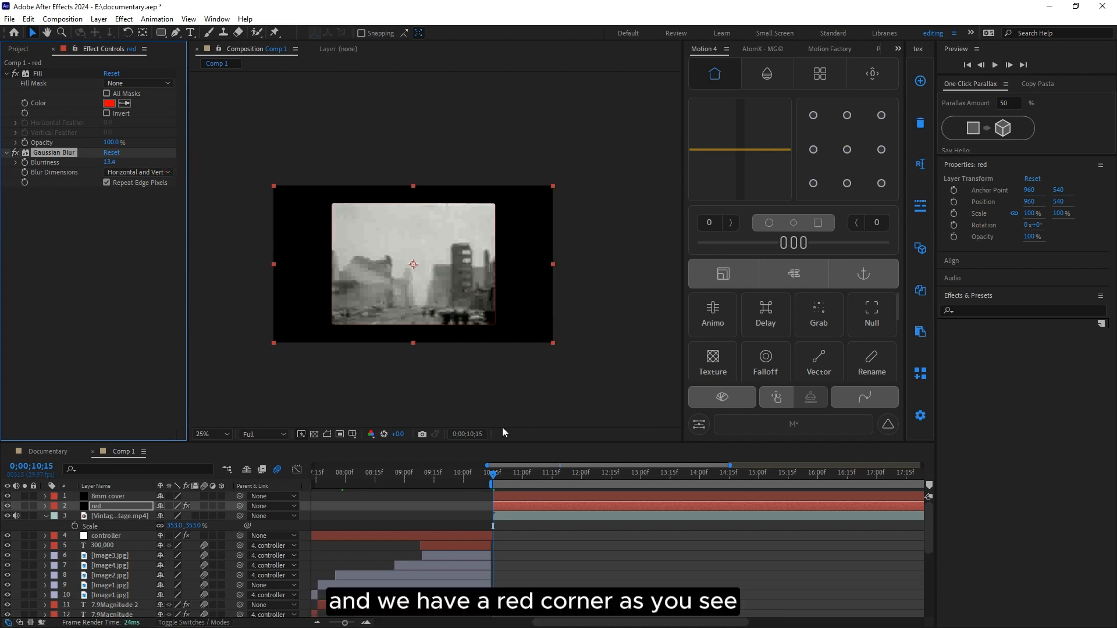
pyautogui.press('space')
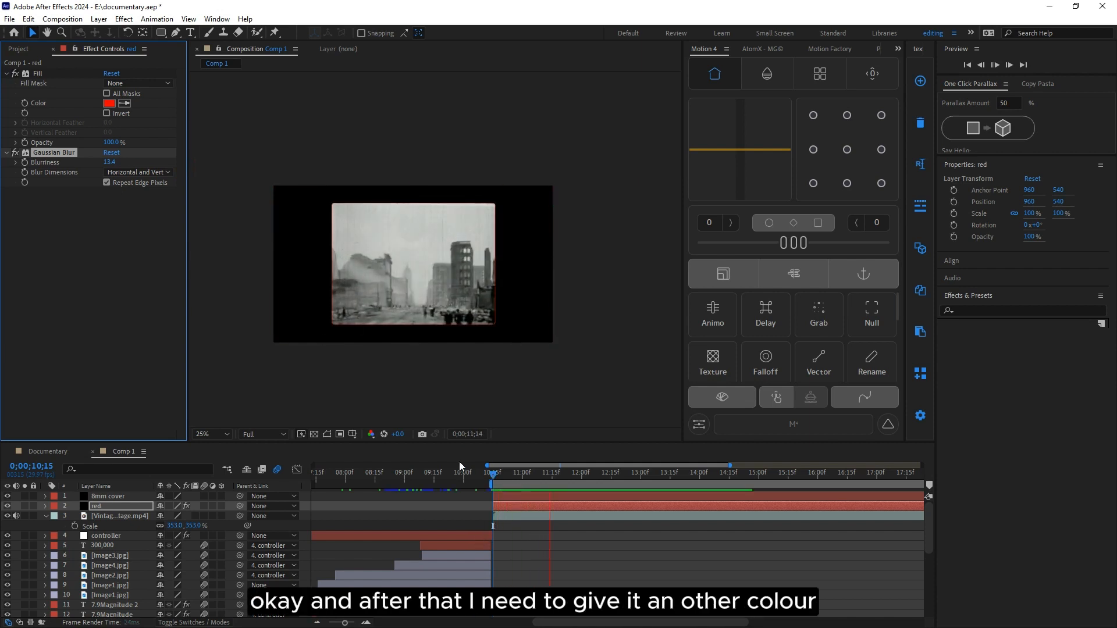
# Step: Add the expression wiggle(2,100) to the red layer's opacity and preview the flicker from 0;00;10;13
pyautogui.click(101, 507)
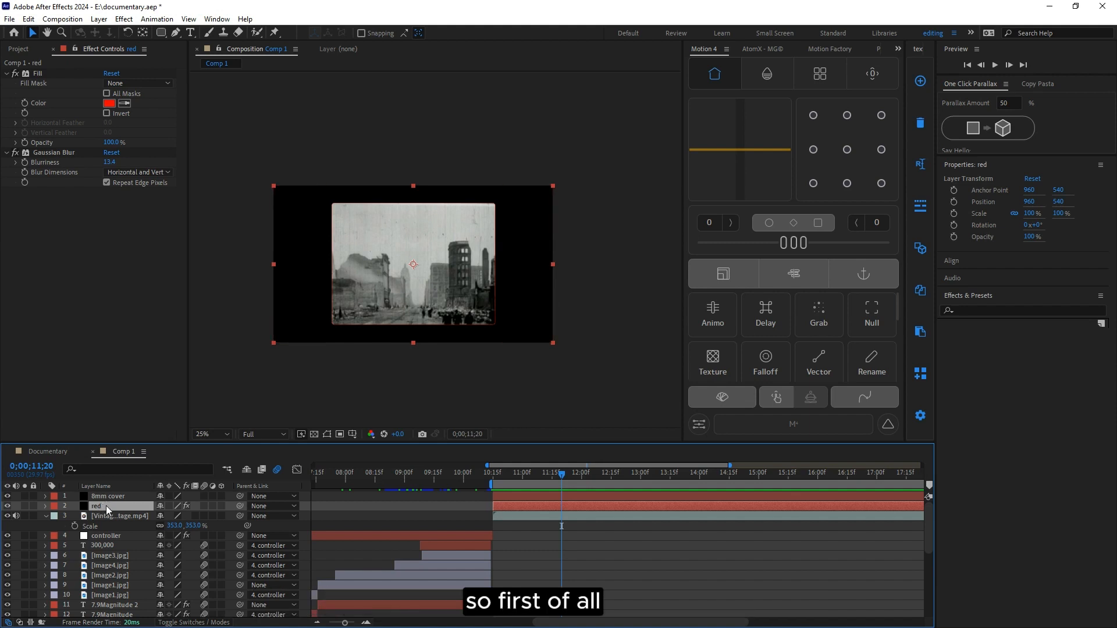
pyautogui.click(46, 506)
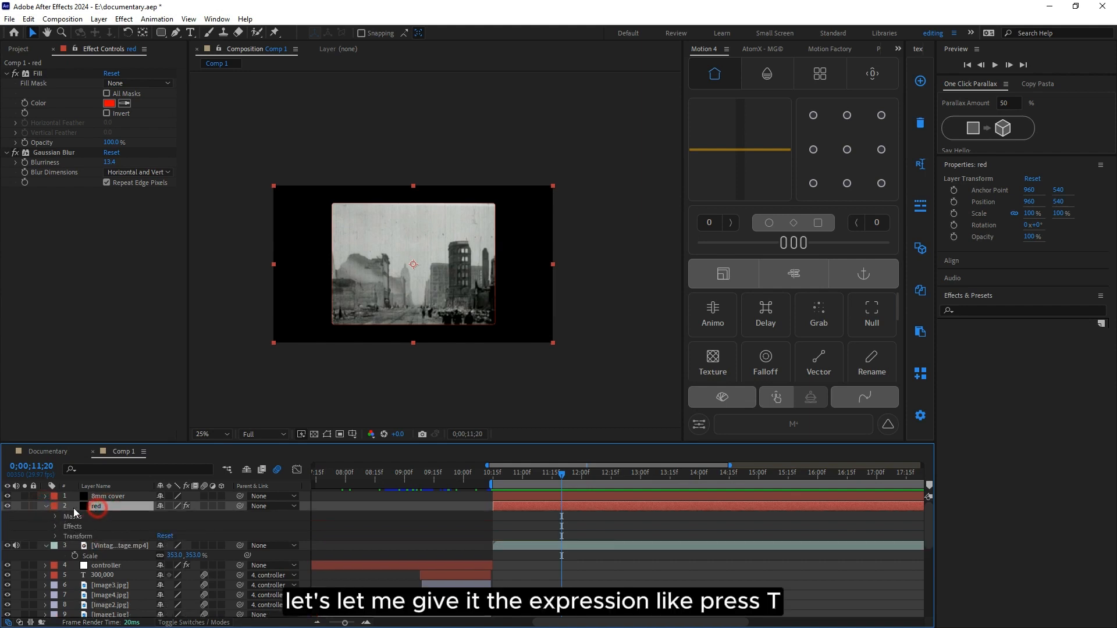
pyautogui.click(46, 506)
pyautogui.click(117, 507)
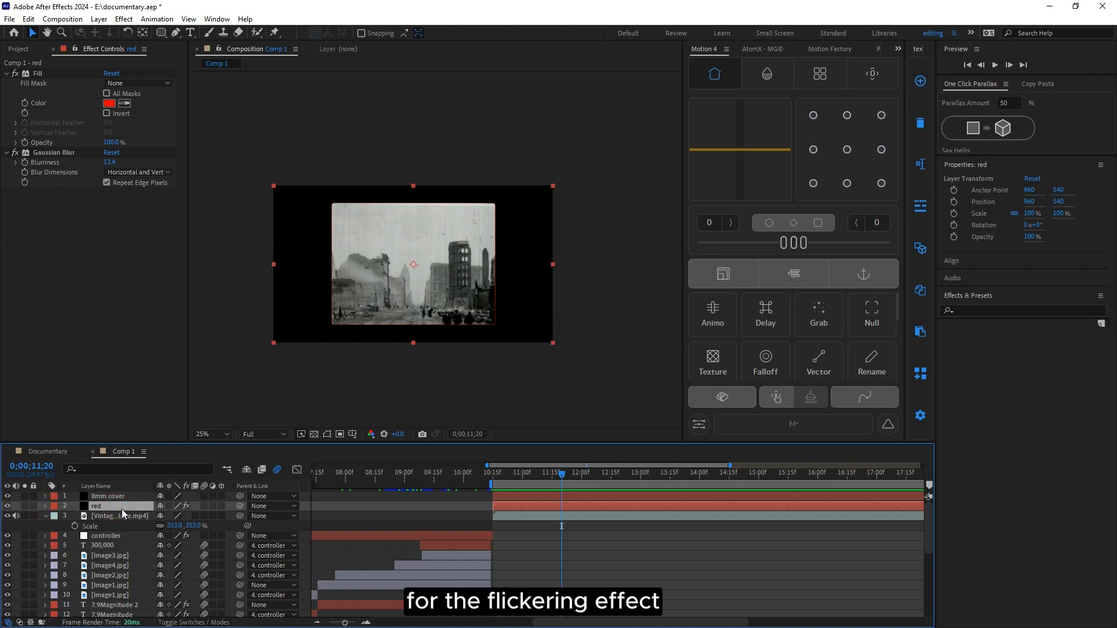
pyautogui.press('t')
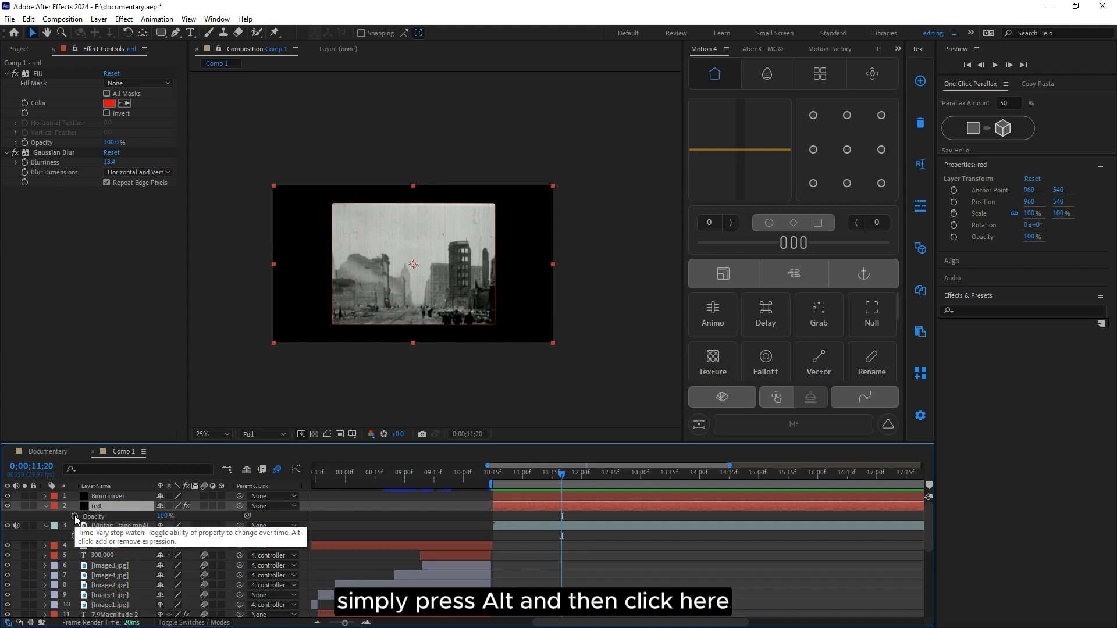
pyautogui.keyDown('alt'); pyautogui.click(75, 516); pyautogui.keyUp('alt')
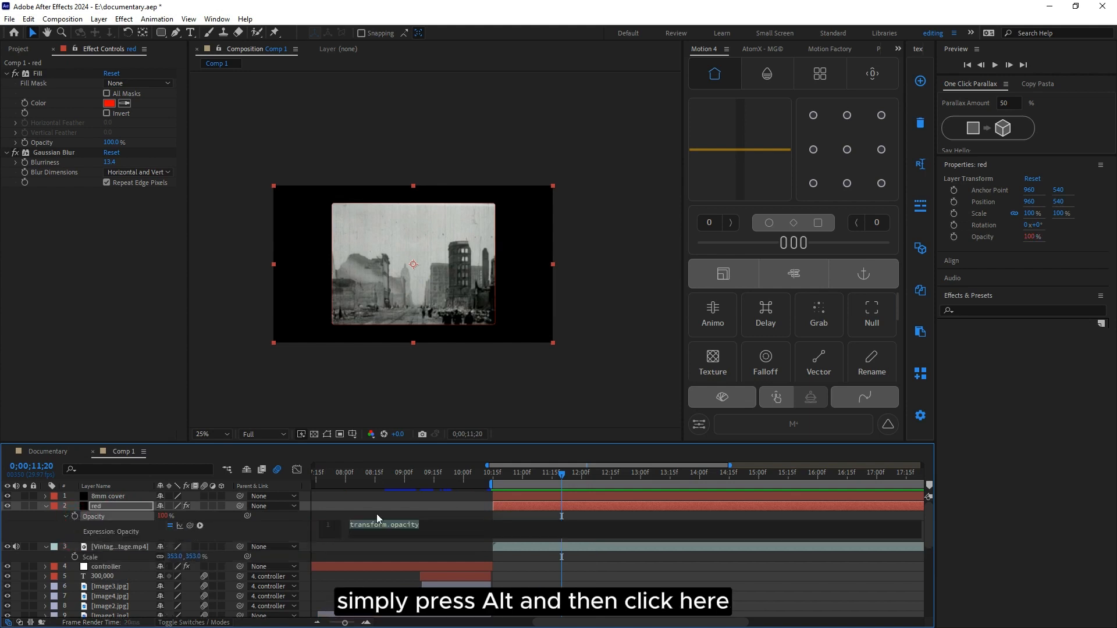
pyautogui.click(364, 524)
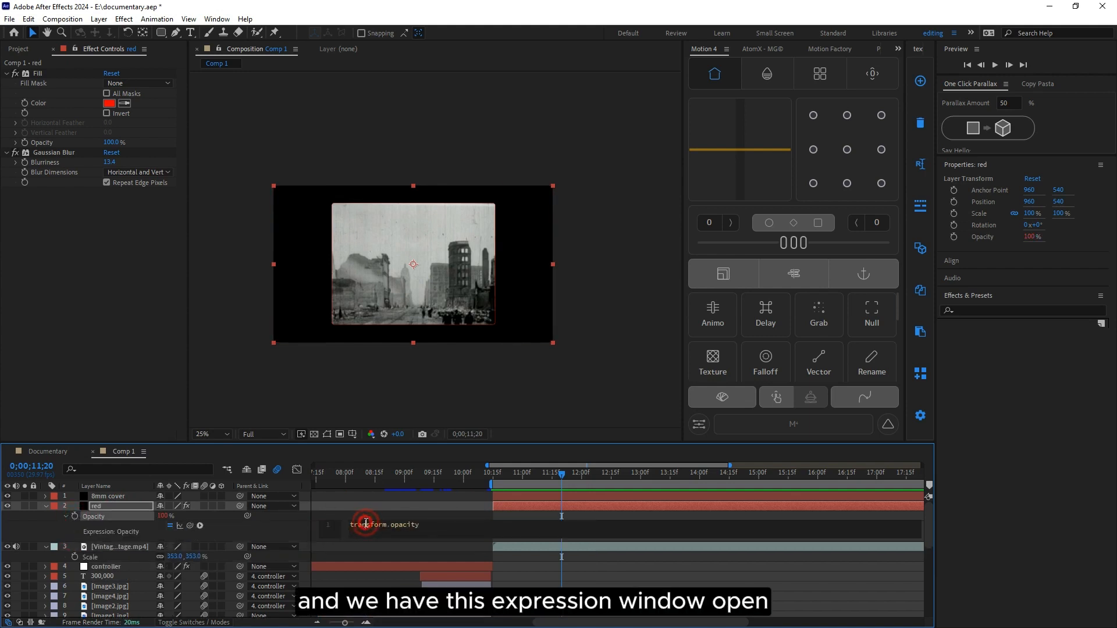
pyautogui.tripleClick(369, 532)
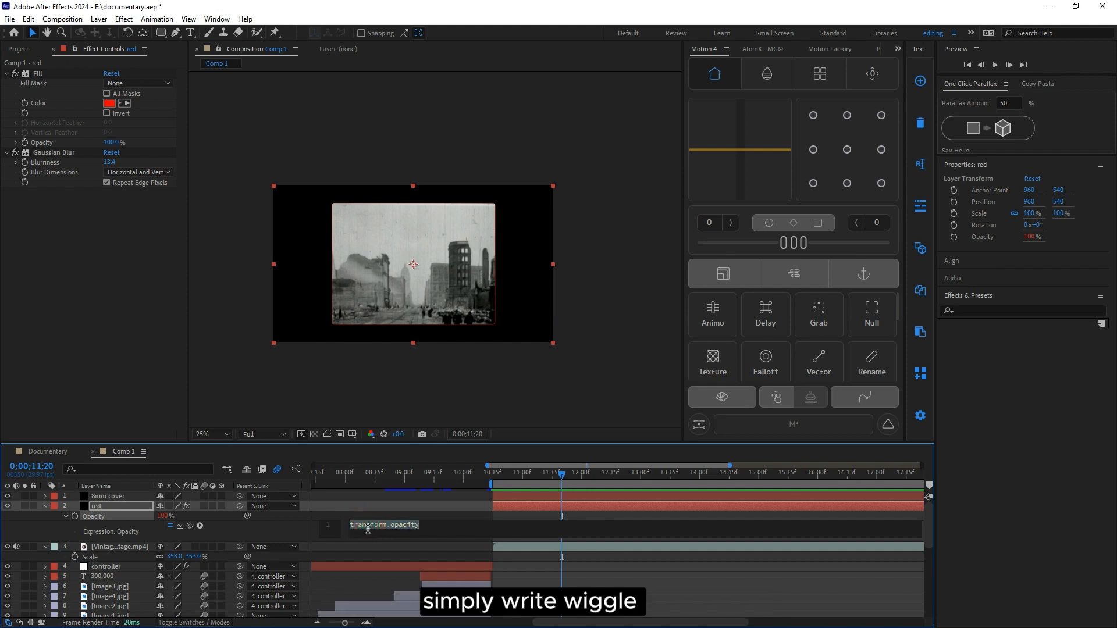
pyautogui.write('wiggle(2,100')
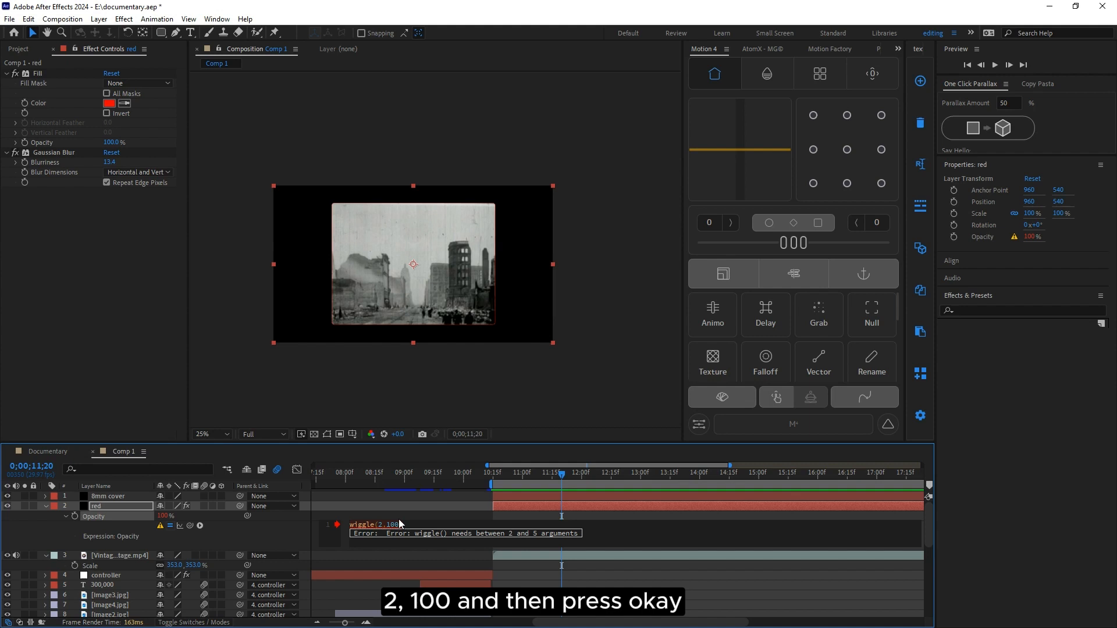
pyautogui.click(411, 503)
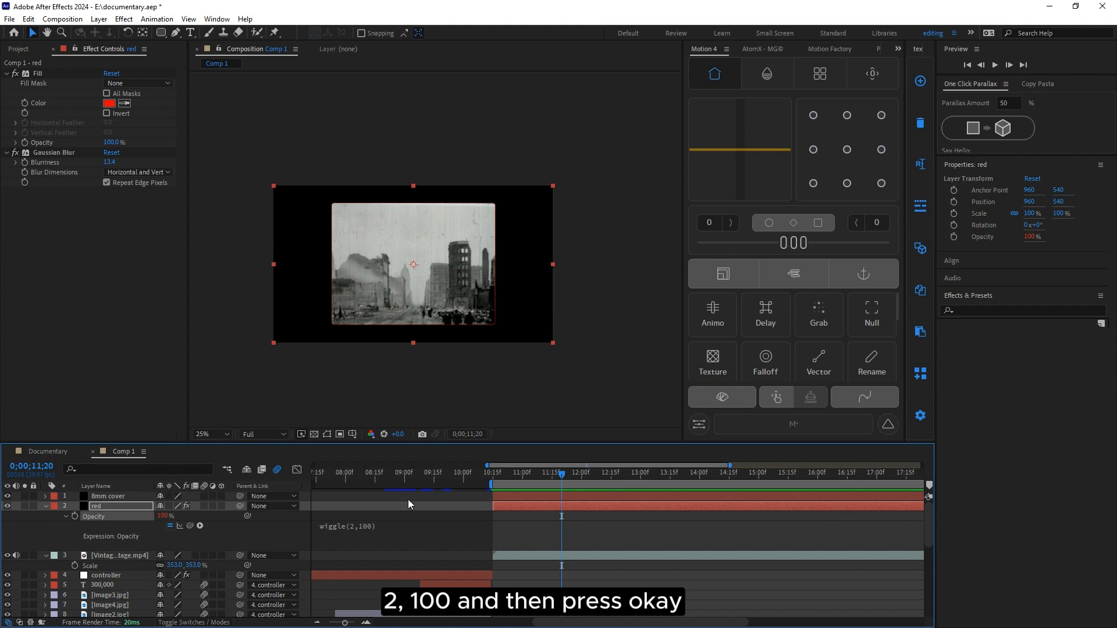
pyautogui.moveTo(560, 479); pyautogui.dragTo(489, 481)
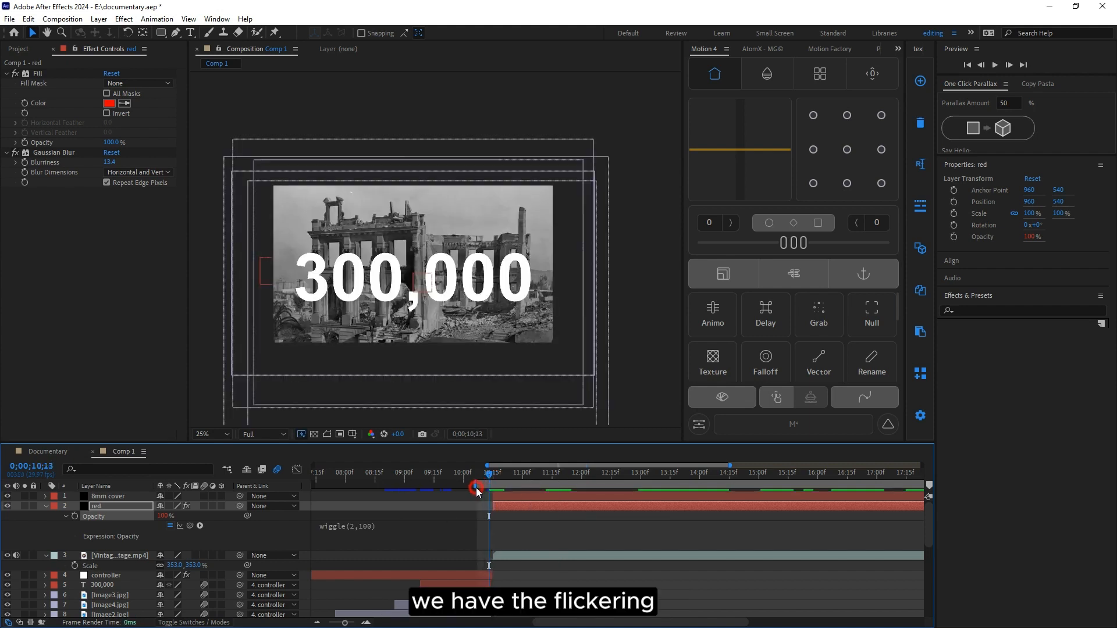
pyautogui.press('space')
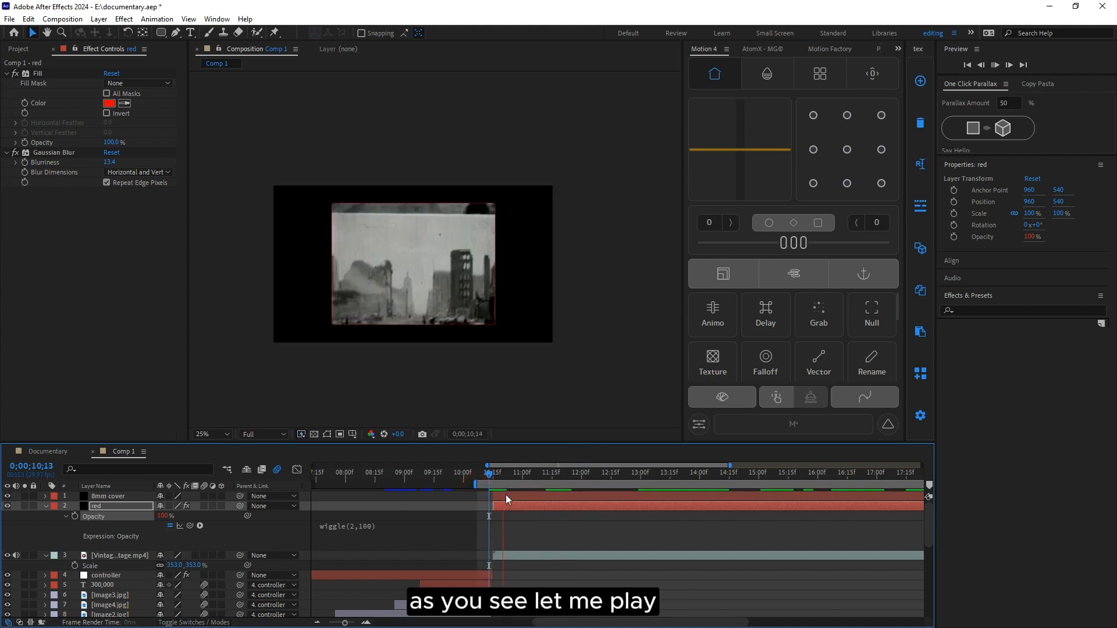
pyautogui.press('space')
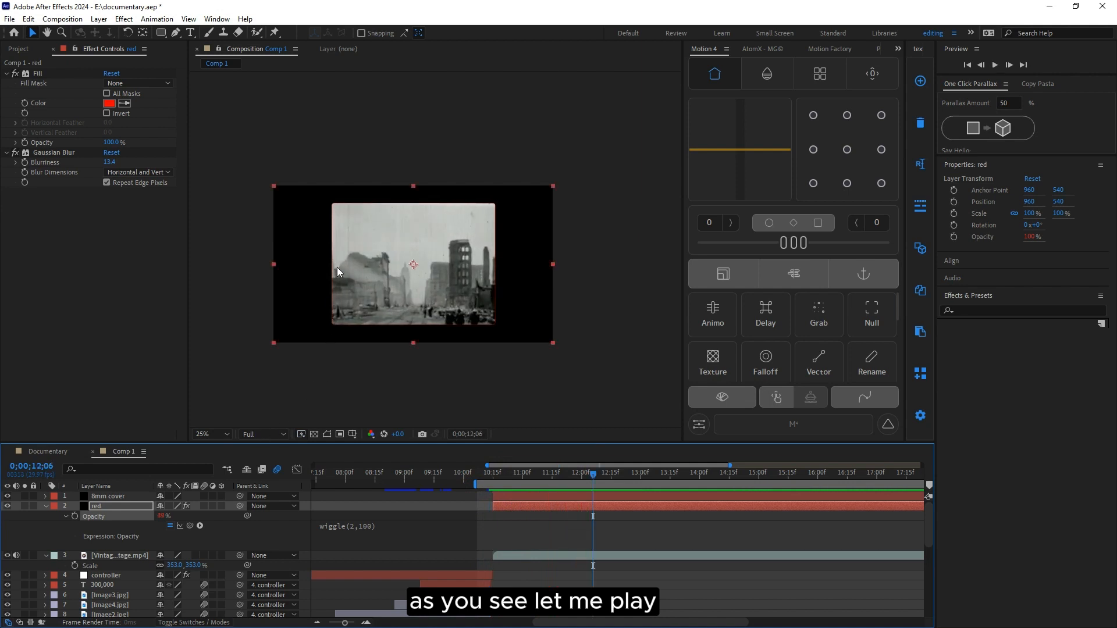
# Step: Duplicate the red layer, place the copy directly beneath it and rename the copy yellow
pyautogui.click(98, 505)
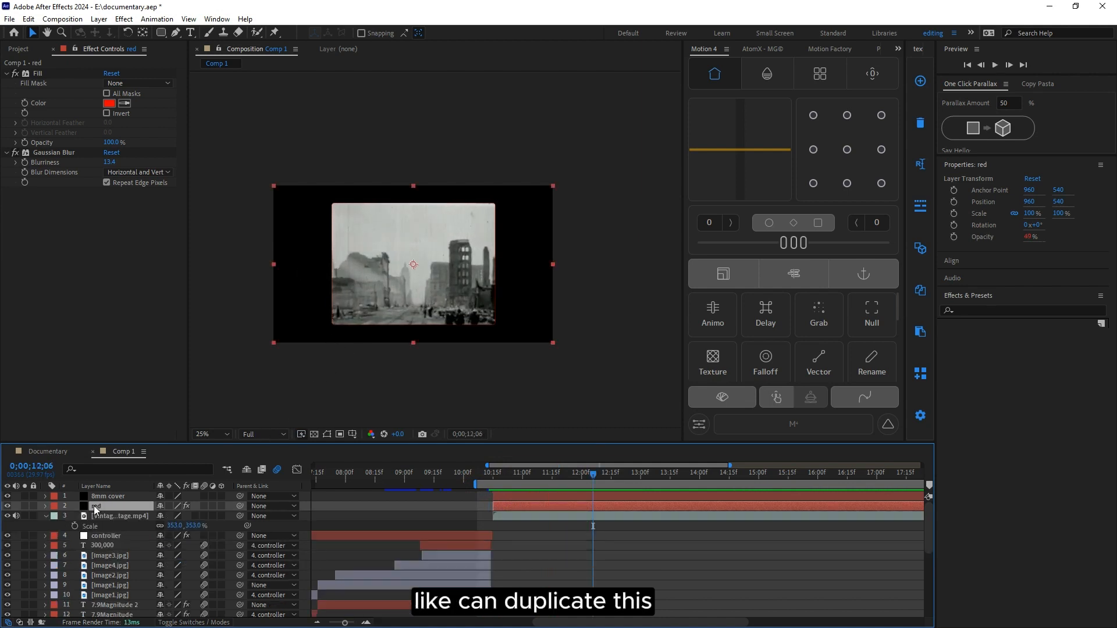
pyautogui.hotkey('ctrl', 'd')
pyautogui.moveTo(108, 510); pyautogui.dragTo(109, 524)
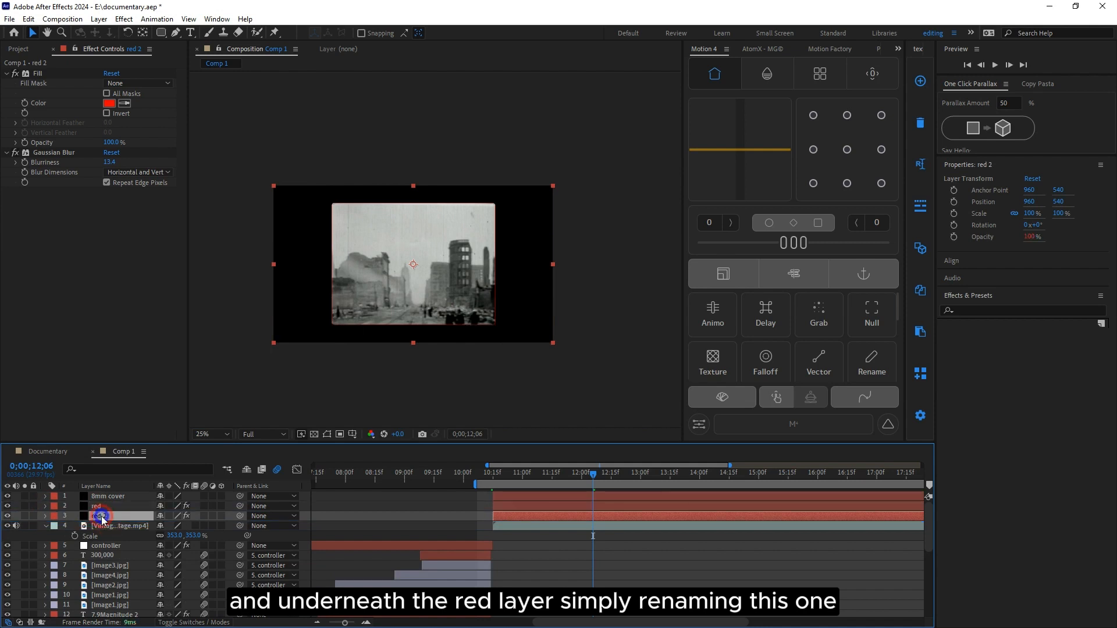
pyautogui.rightClick(105, 516)
pyautogui.click(133, 483)
pyautogui.write('yellow')
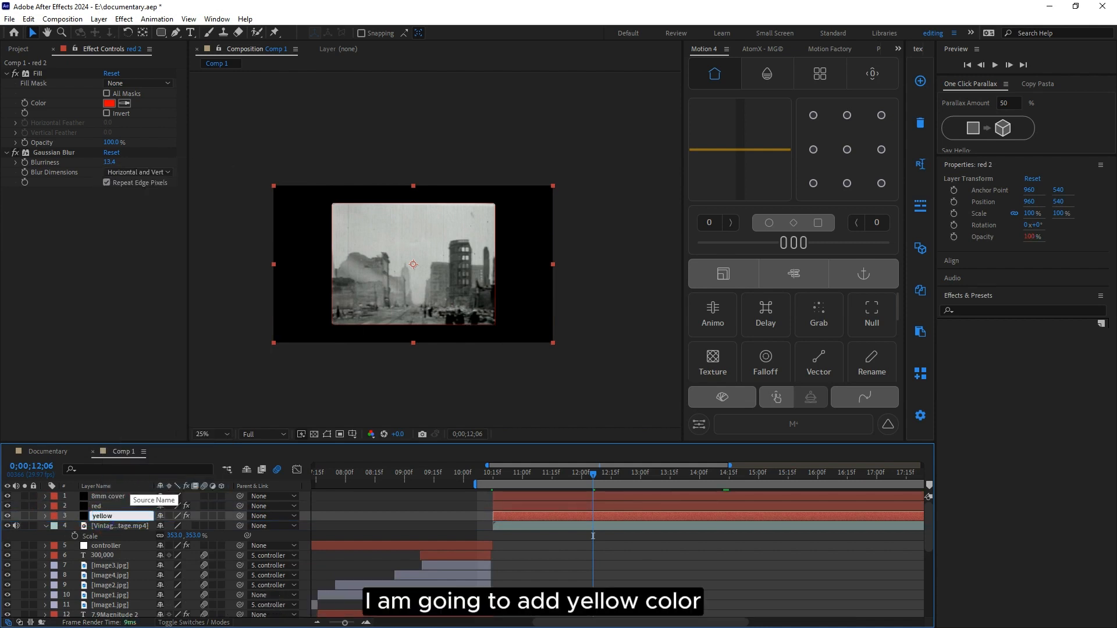
pyautogui.press('Return')
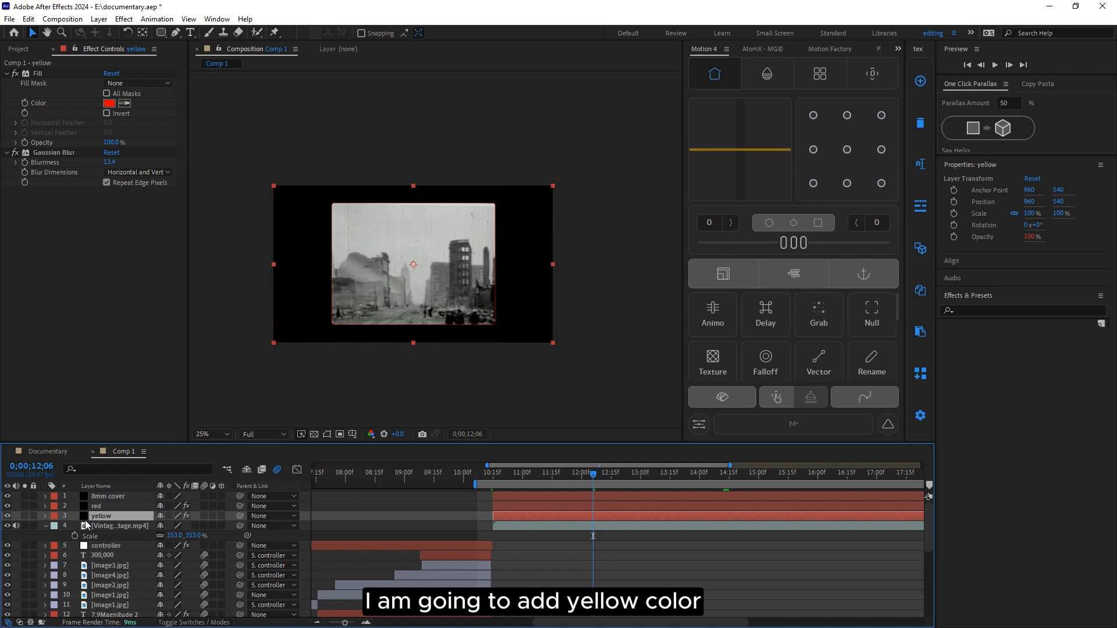
# Step: Change the yellow layer's Fill color to yellow FFE400 and preview the two-color edge around the footage
pyautogui.click(109, 103)
pyautogui.moveTo(869, 323); pyautogui.dragTo(869, 314)
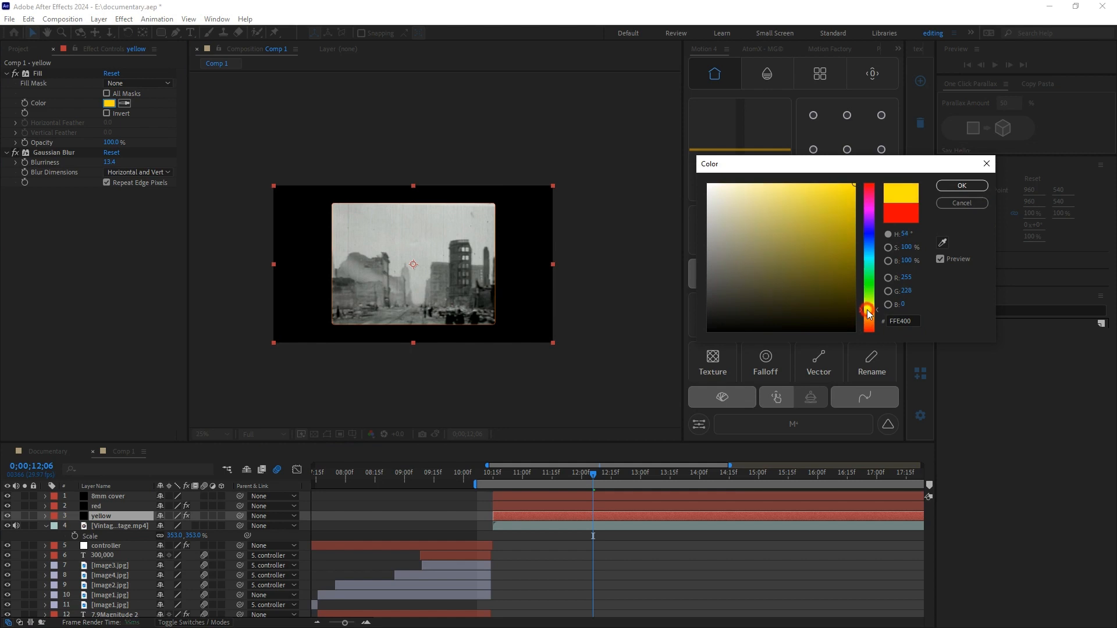
pyautogui.click(961, 186)
pyautogui.click(529, 497)
pyautogui.press('space')
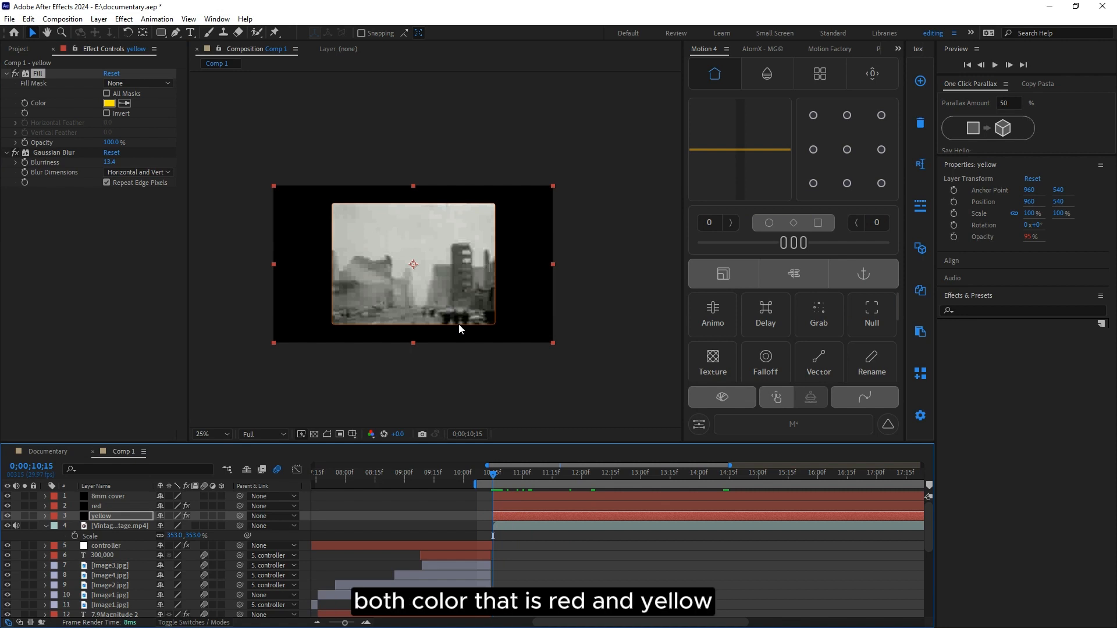
# Step: Apply the Gaussian Blur with a blurriness of 13.4 to the 8mm cover layer
pyautogui.click(108, 498)
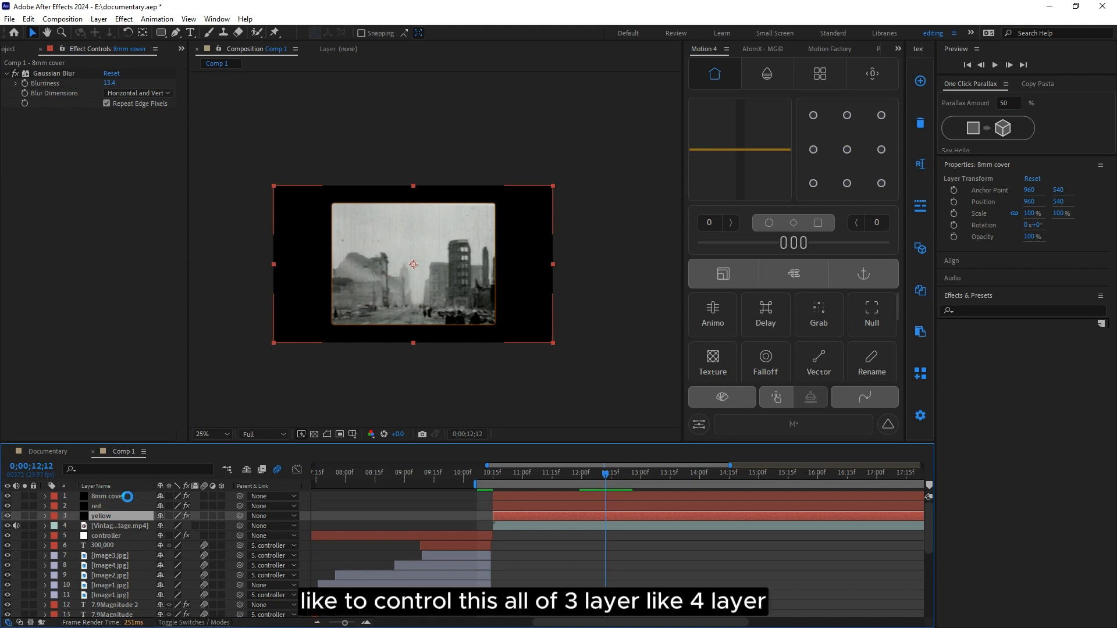
pyautogui.click(100, 498)
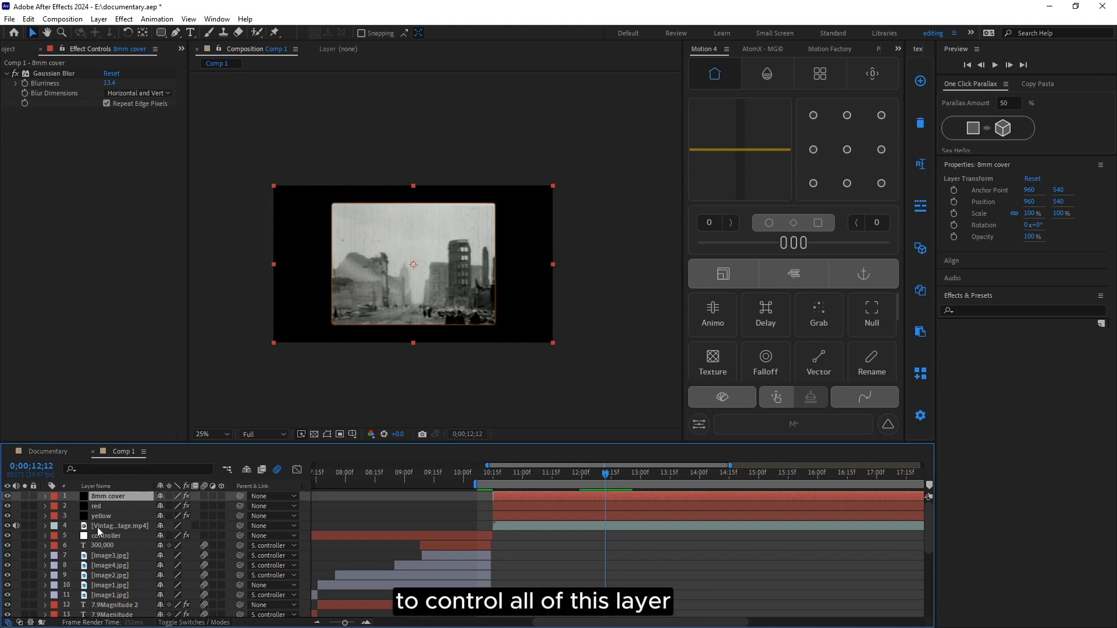
# Step: Create a null object named controller 2 and parent the 8mm cover, red, yellow and vintage footage layers to it
pyautogui.rightClick(302, 497)
pyautogui.click(371, 354)
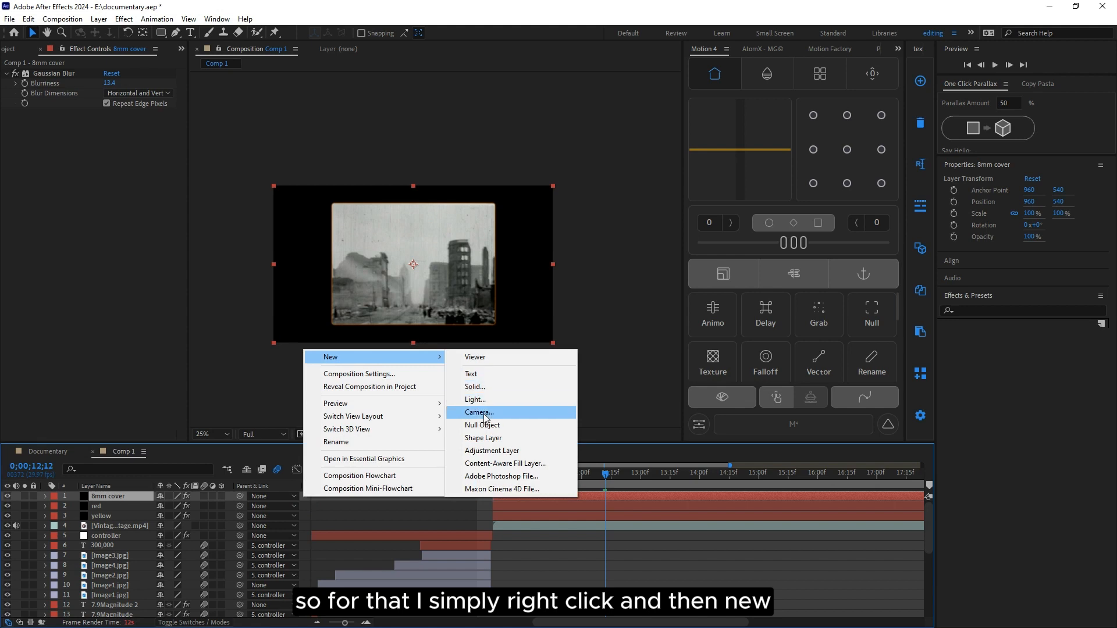
pyautogui.click(481, 424)
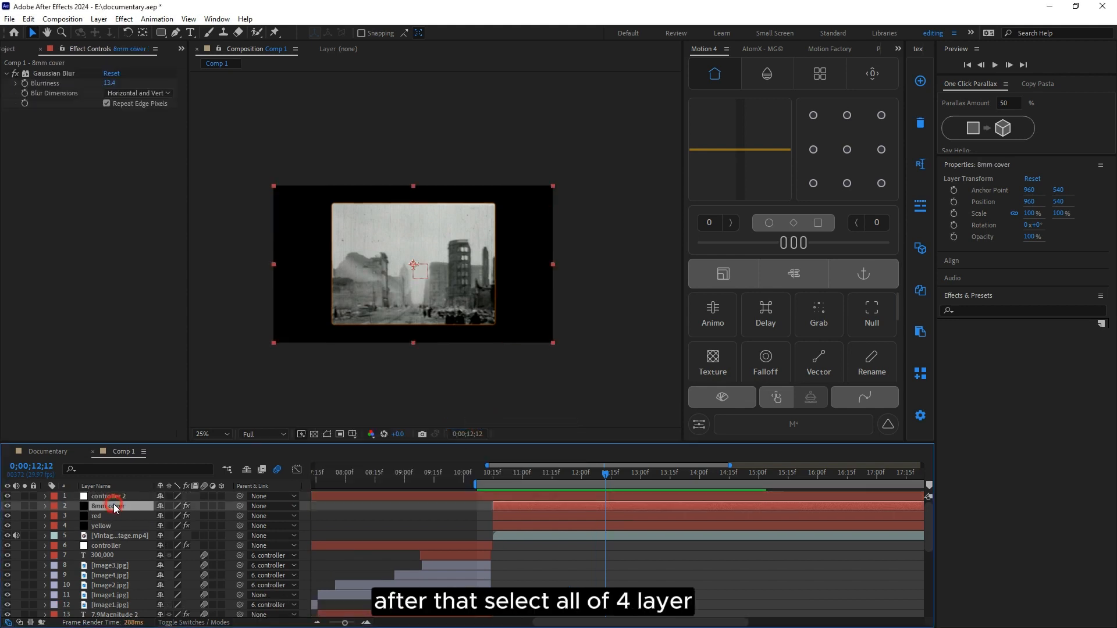
pyautogui.keyDown('shift'); pyautogui.click(107, 536); pyautogui.keyUp('shift')
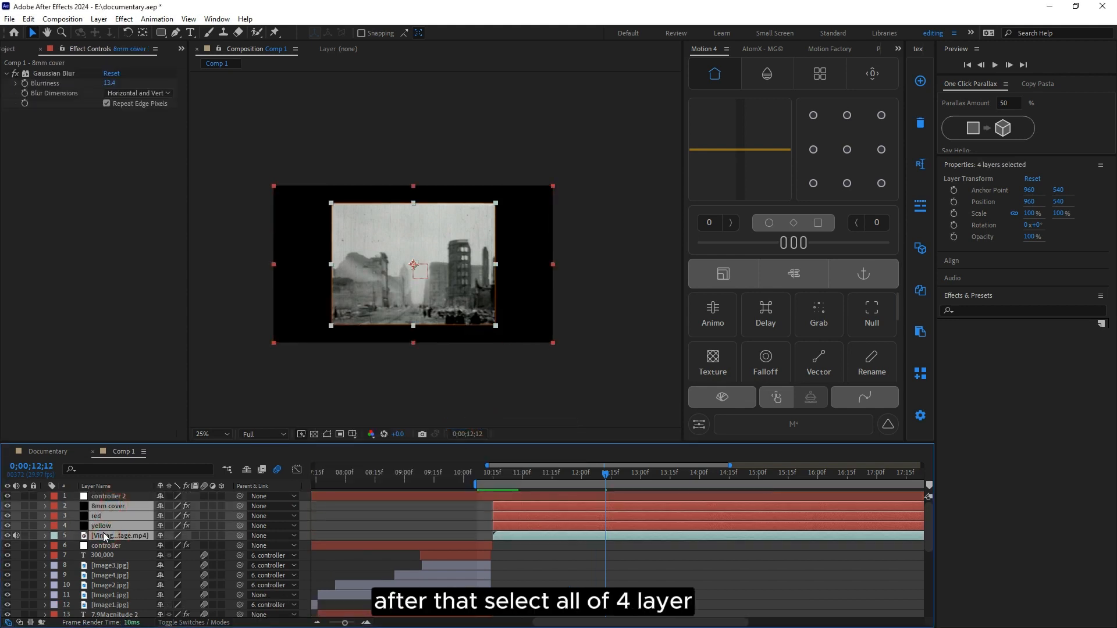
pyautogui.click(261, 508)
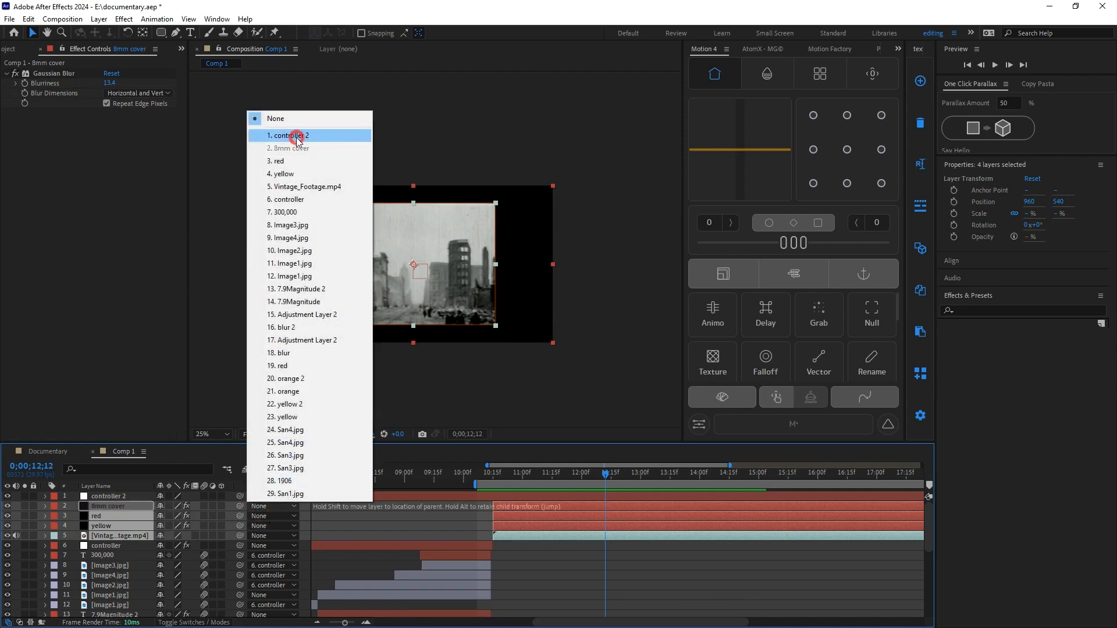
pyautogui.click(300, 138)
# Step: Trim the start of the controller 2 layer to 0;00;10;15 and play back from there
pyautogui.moveTo(491, 478); pyautogui.dragTo(495, 479)
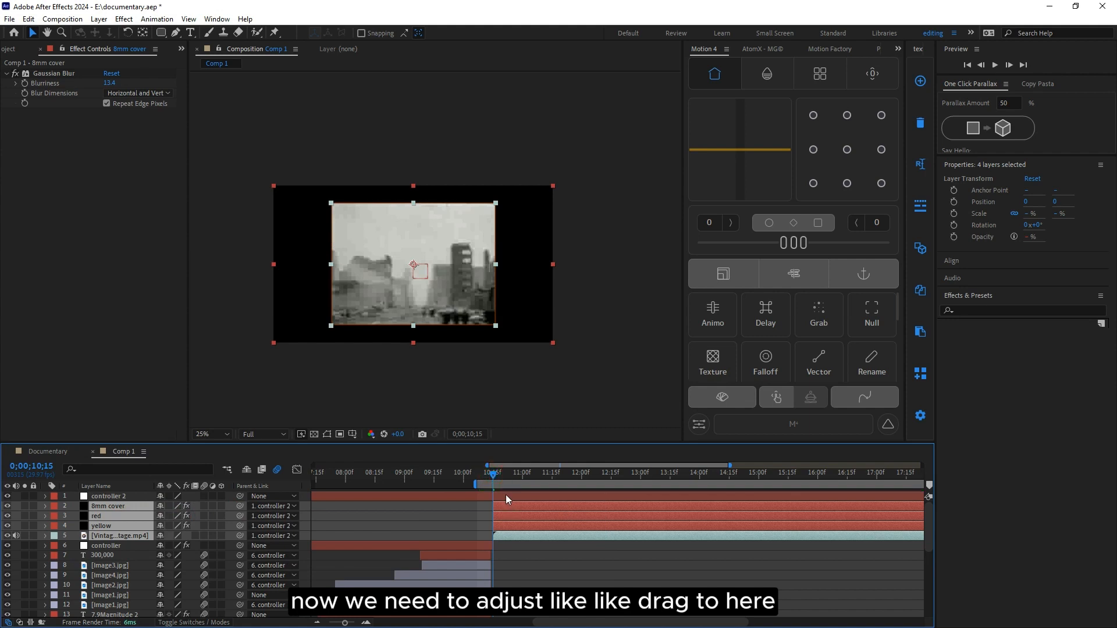
pyautogui.click(505, 496)
pyautogui.hotkey('alt', '[')
pyautogui.press('space')
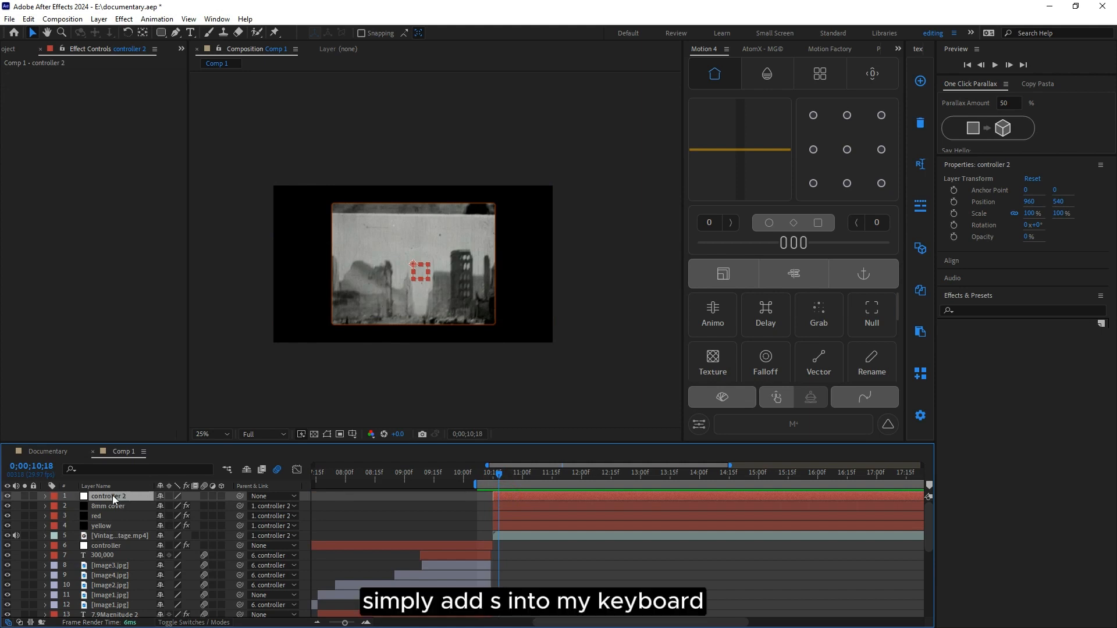
# Step: Add scale keyframes of 100% to controller 2 at 0;00;11;15 and 0;00;12;06
pyautogui.press('s')
pyautogui.moveTo(522, 478); pyautogui.dragTo(594, 495)
pyautogui.click(75, 506)
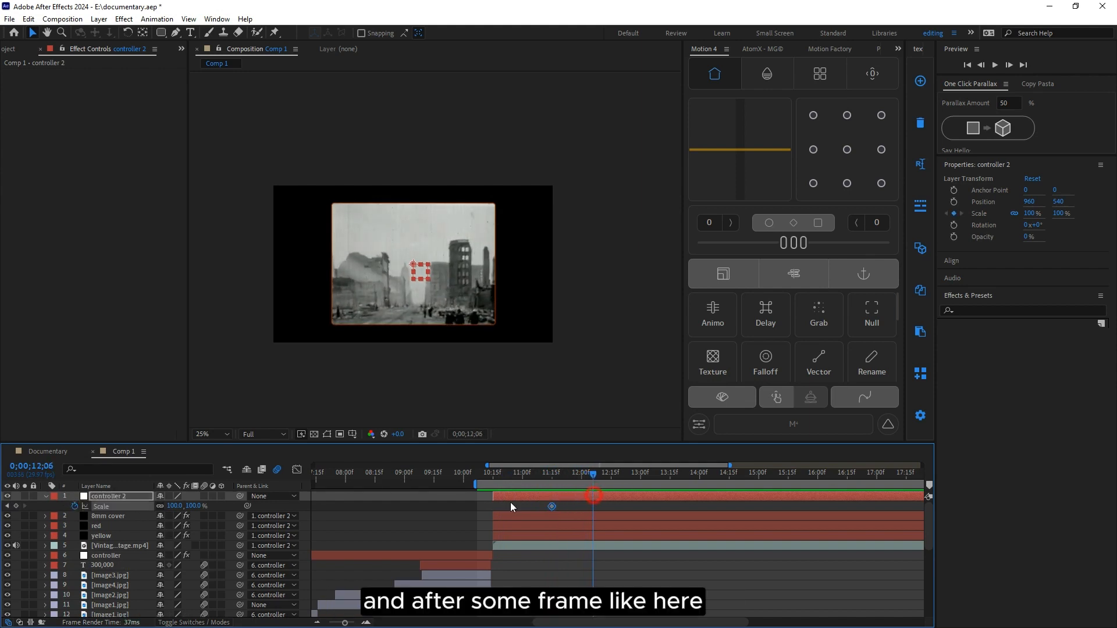
pyautogui.click(16, 506)
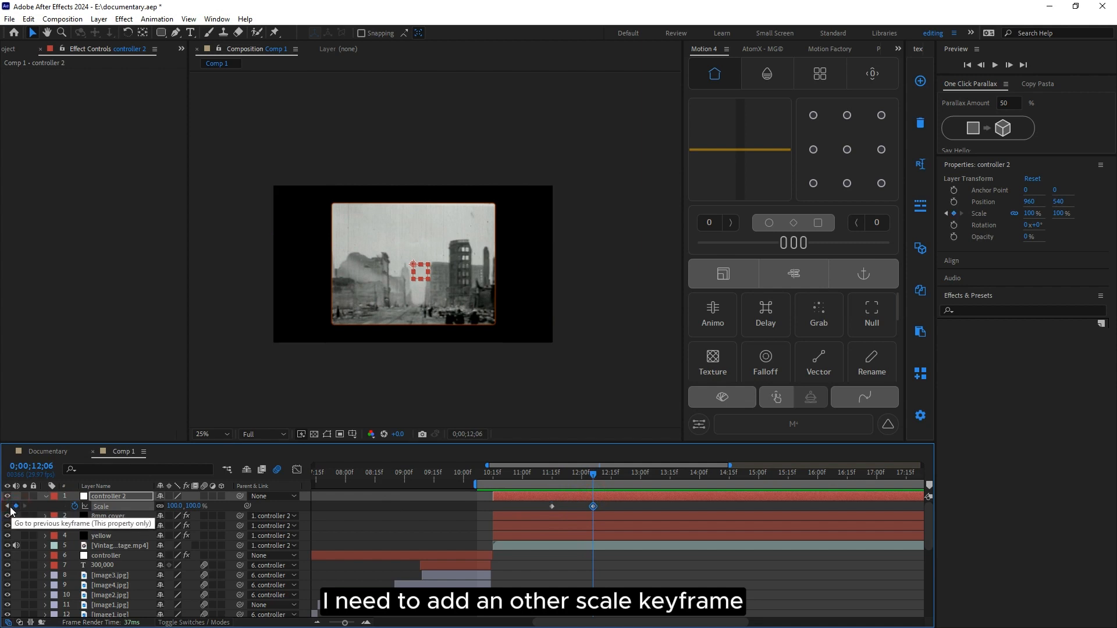
# Step: Raise controller 2's scale keyframe at 0;00;11;15 to 111% and preview the pull-back movement
pyautogui.moveTo(593, 478); pyautogui.dragTo(552, 493)
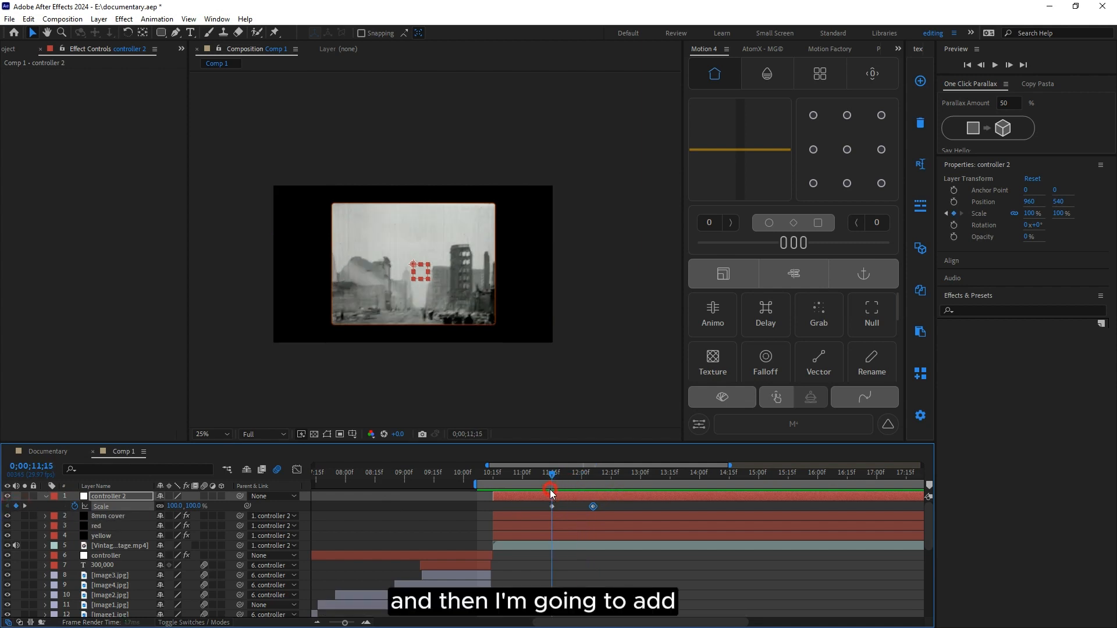
pyautogui.click(552, 505)
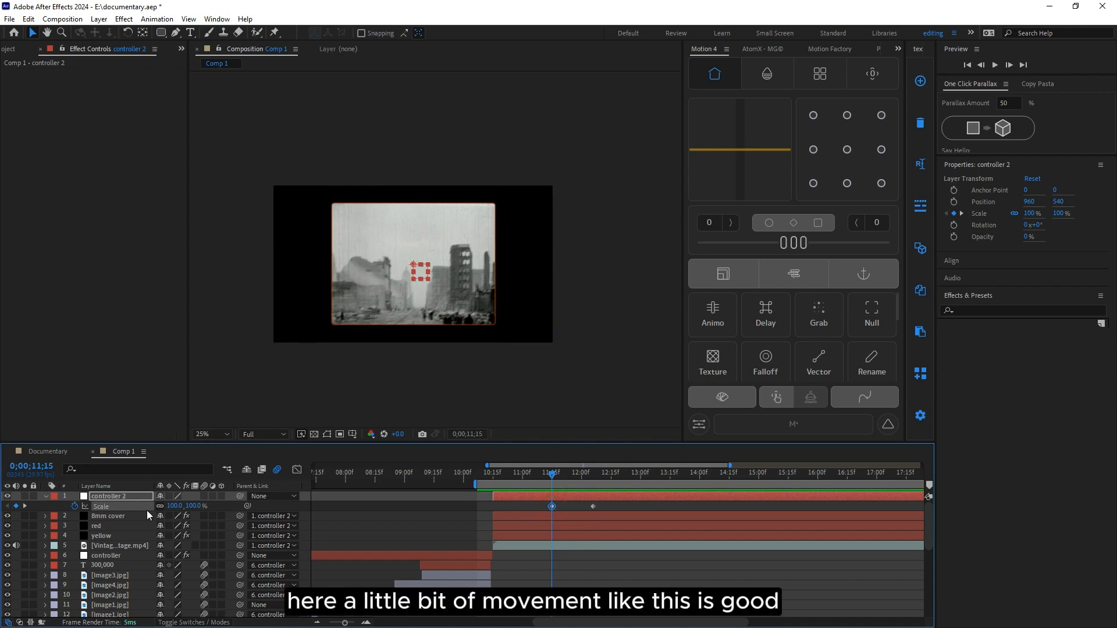
pyautogui.moveTo(175, 506); pyautogui.dragTo(185, 506)
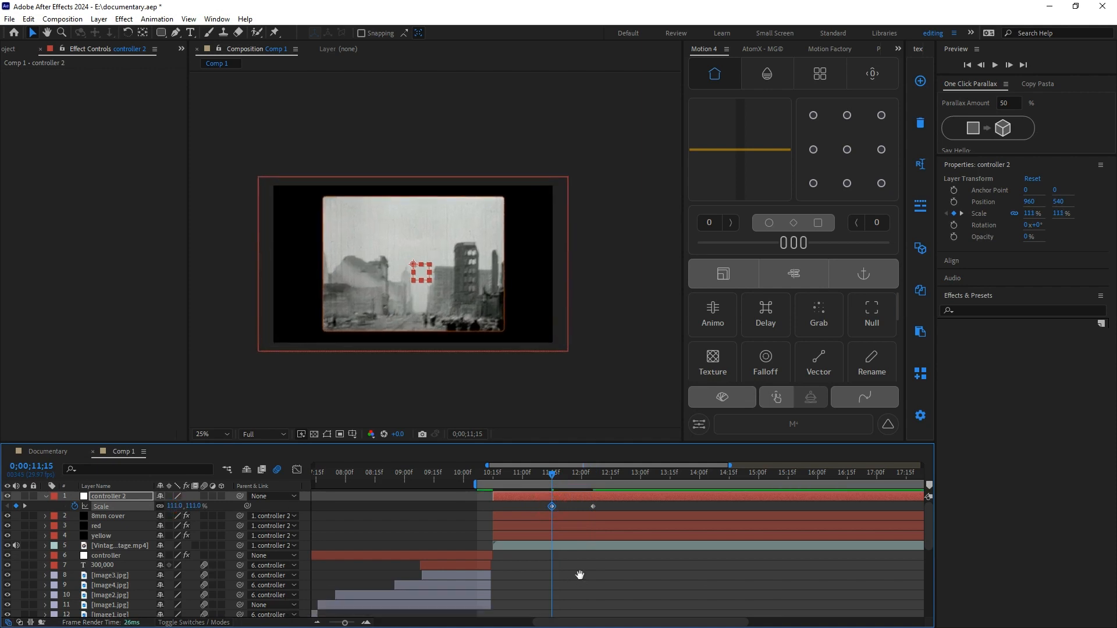
pyautogui.press('space')
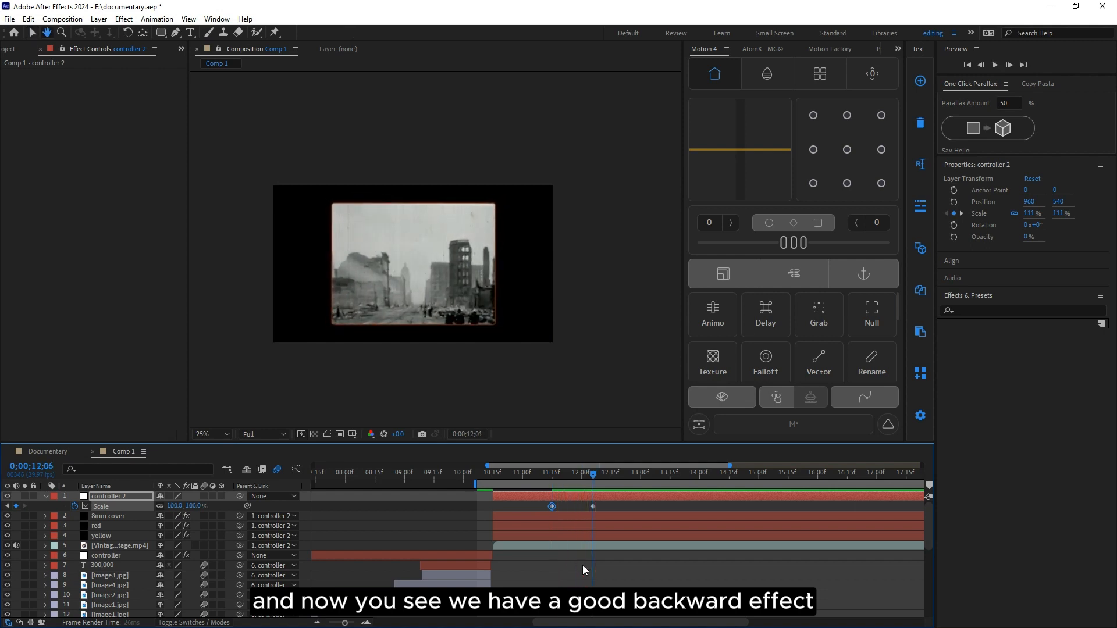
pyautogui.press('space')
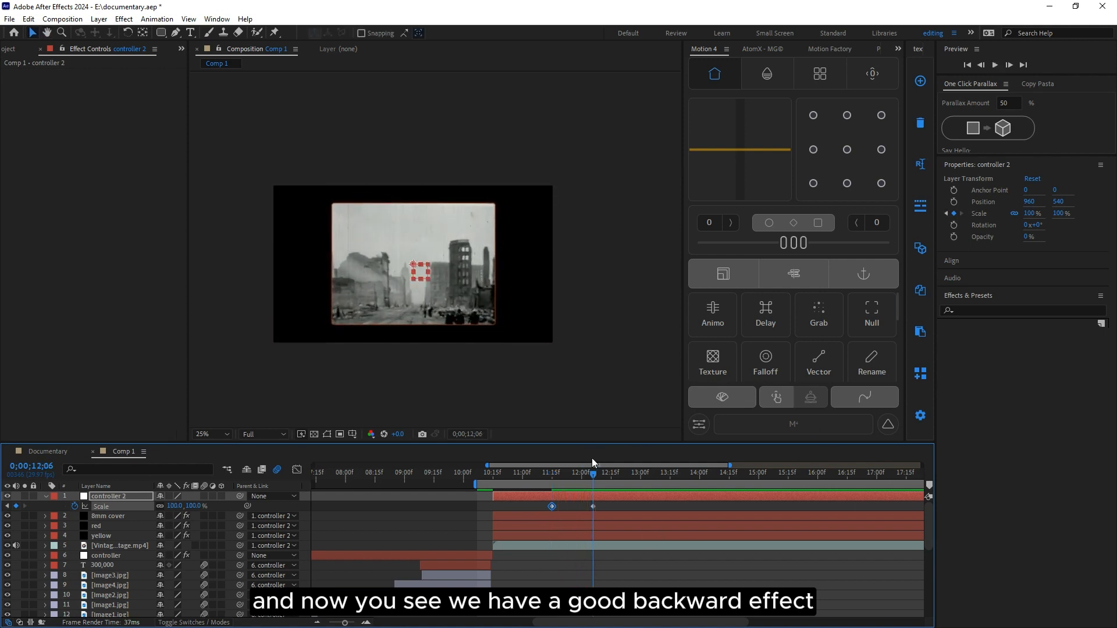
# Step: Add a 129% scale keyframe to controller 2 one frame earlier, at 0;00;11;14
pyautogui.moveTo(593, 475); pyautogui.dragTo(554, 480)
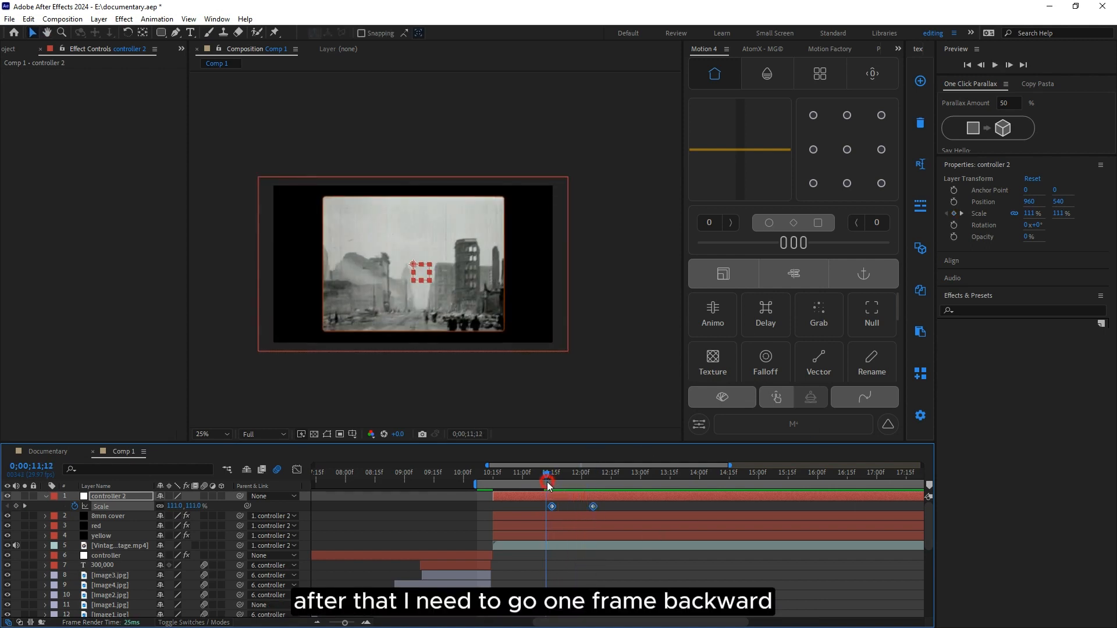
pyautogui.click(366, 622)
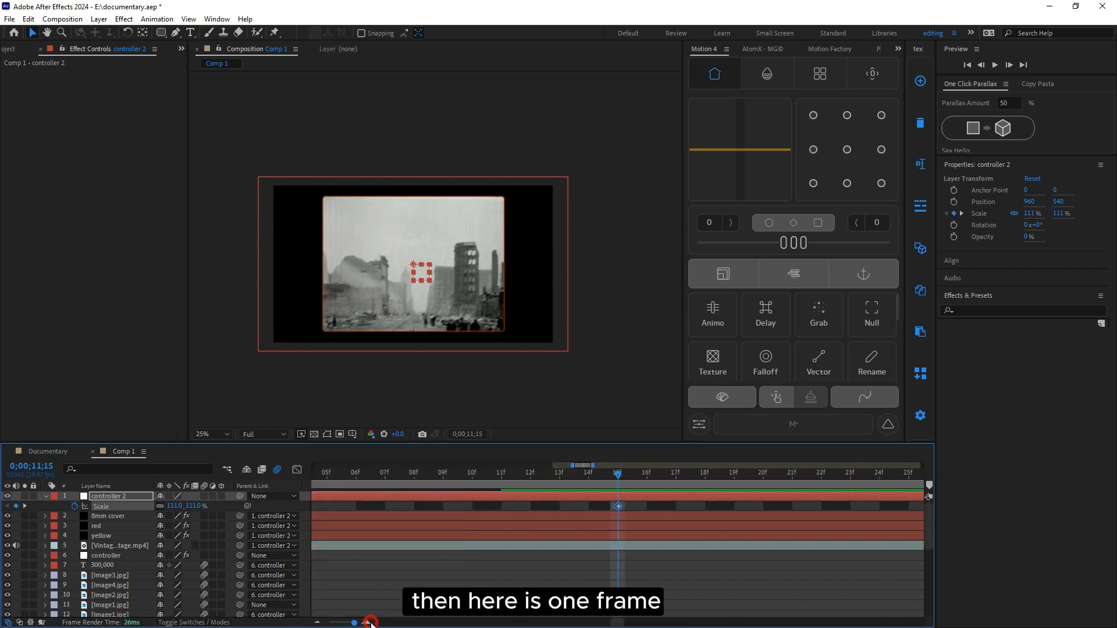
pyautogui.moveTo(624, 476); pyautogui.dragTo(589, 490)
pyautogui.moveTo(354, 622); pyautogui.dragTo(352, 623)
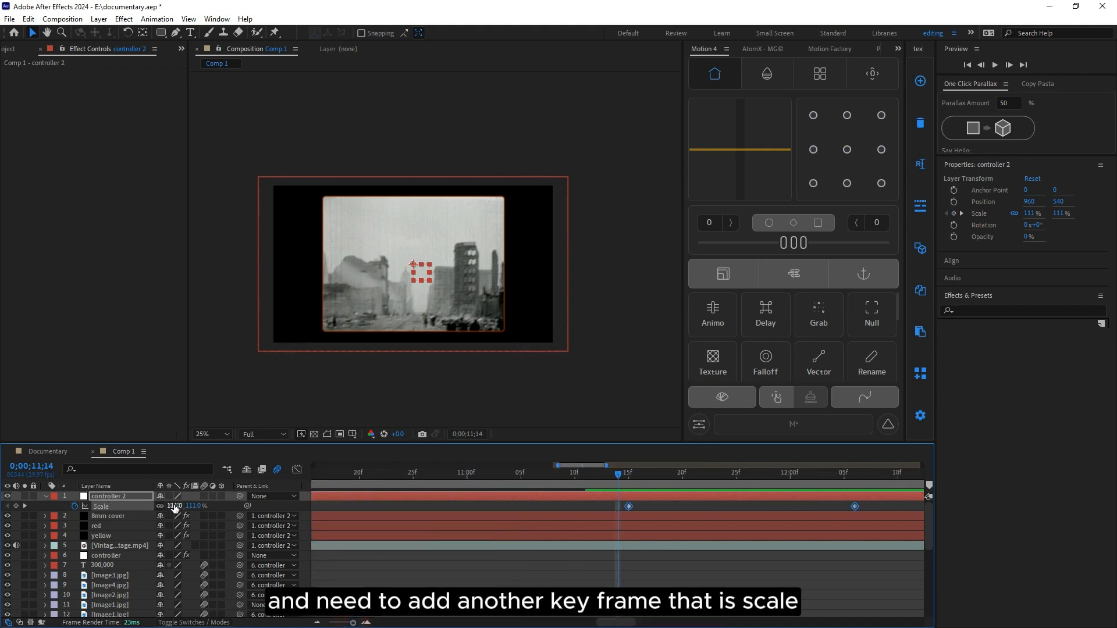
pyautogui.moveTo(175, 505); pyautogui.dragTo(188, 507)
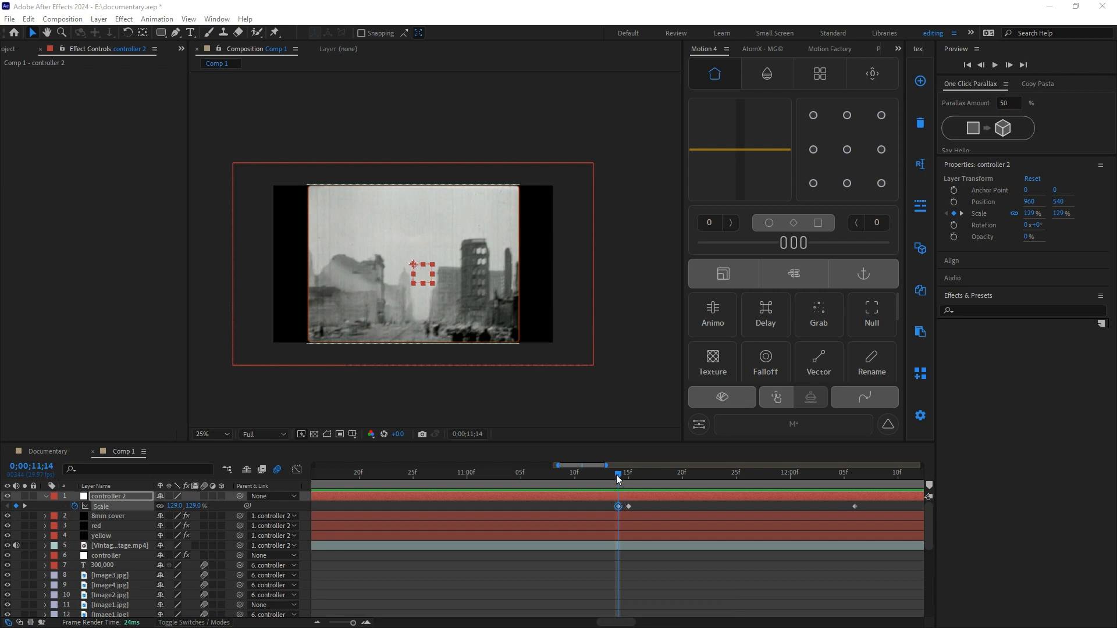
# Step: Add position keyframes of 960, 540 to controller 2 at 0;00;11;14 and 0;00;11;15, with all its keyframes revealed
pyautogui.click(110, 499)
pyautogui.hotkey('alt', 'shift', 'p')
pyautogui.click(108, 497)
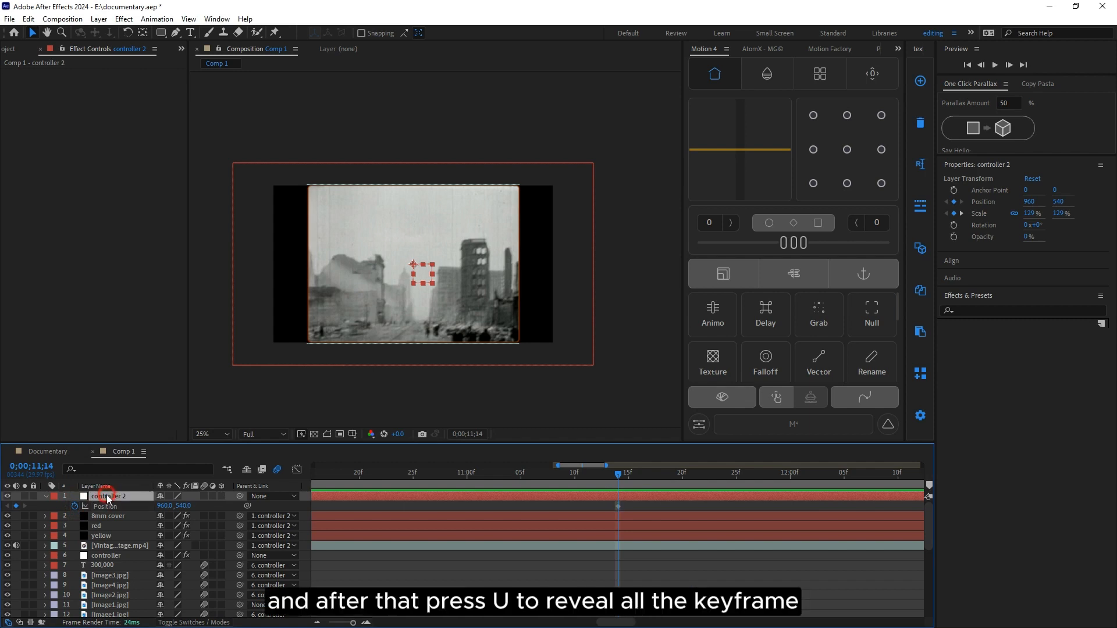
pyautogui.press('u')
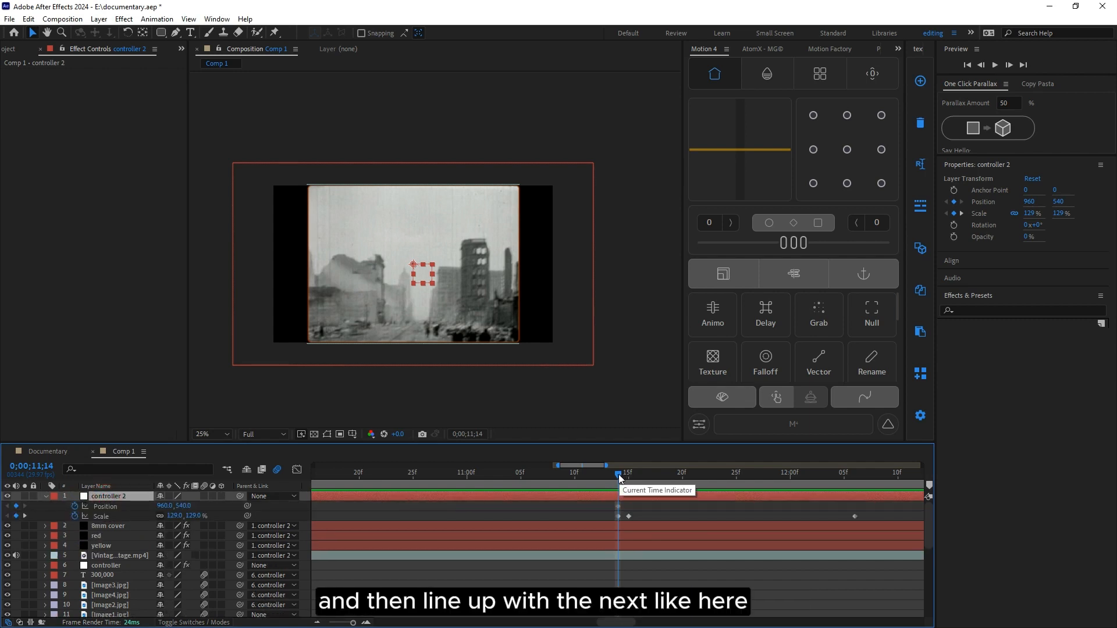
pyautogui.moveTo(619, 473); pyautogui.dragTo(631, 483)
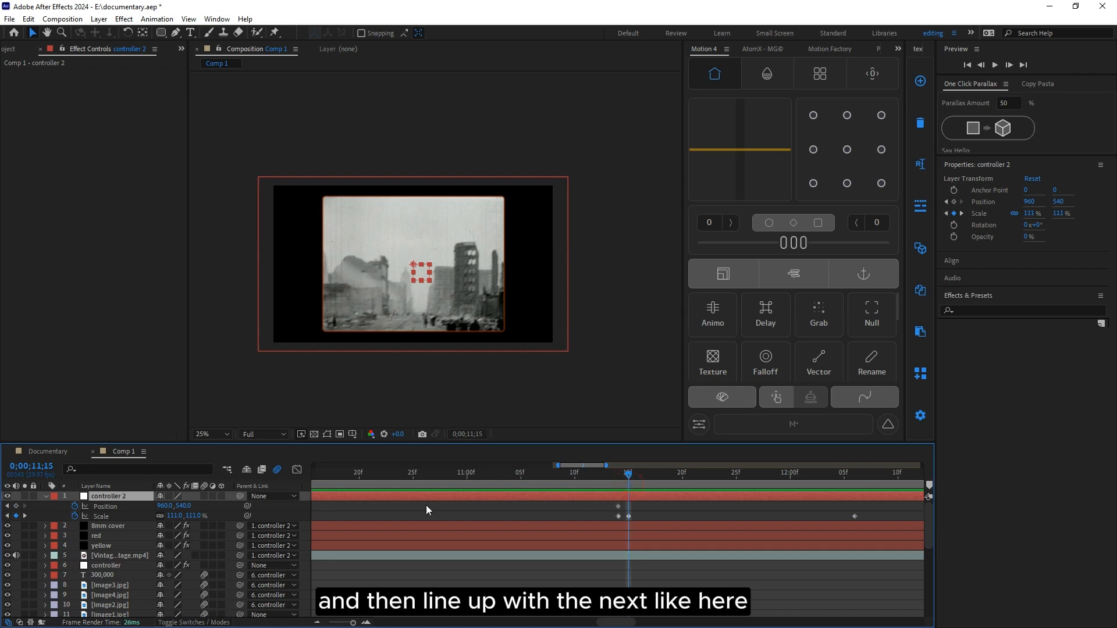
pyautogui.click(15, 506)
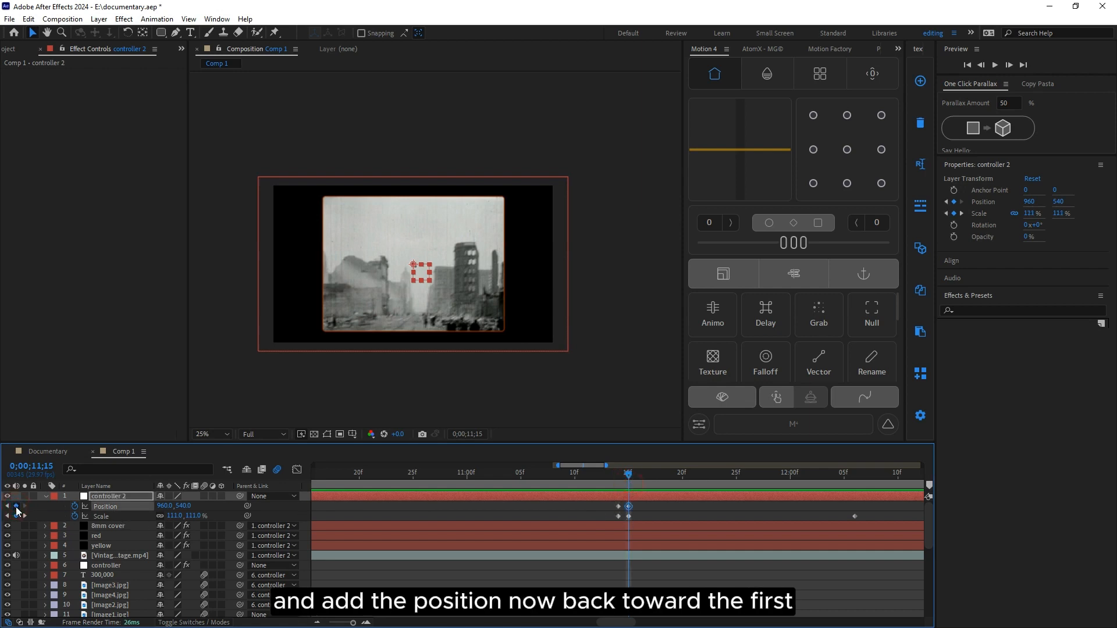
# Step: At 0;00;11;14, set controller 2's position to 697, 423 and scale to 142%, and preview the jump from one frame before
pyautogui.click(7, 506)
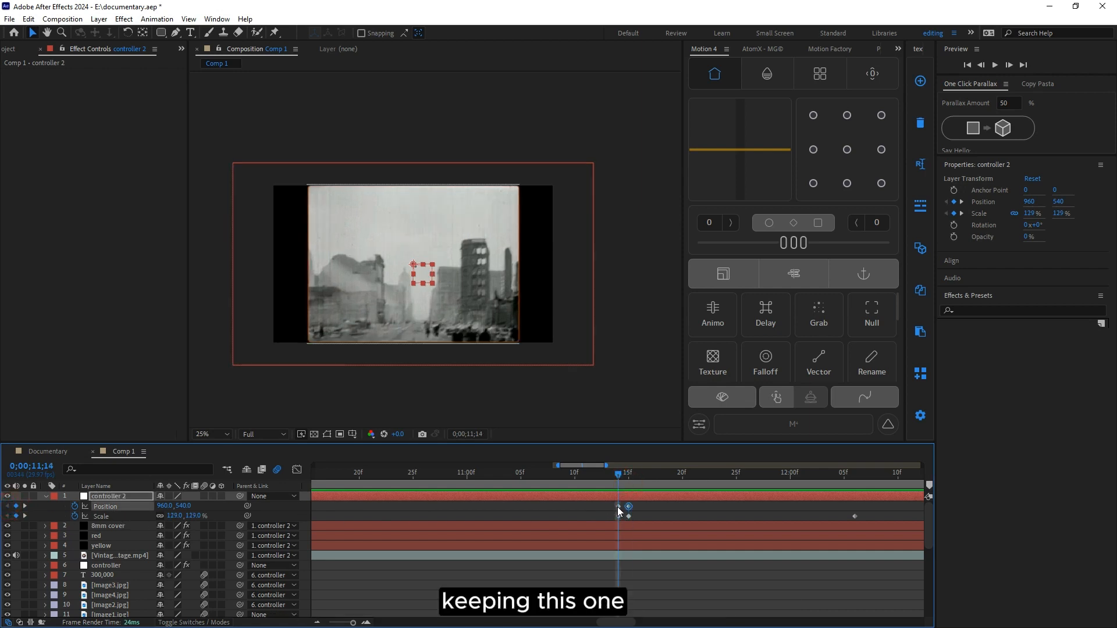
pyautogui.moveTo(165, 506); pyautogui.dragTo(194, 515)
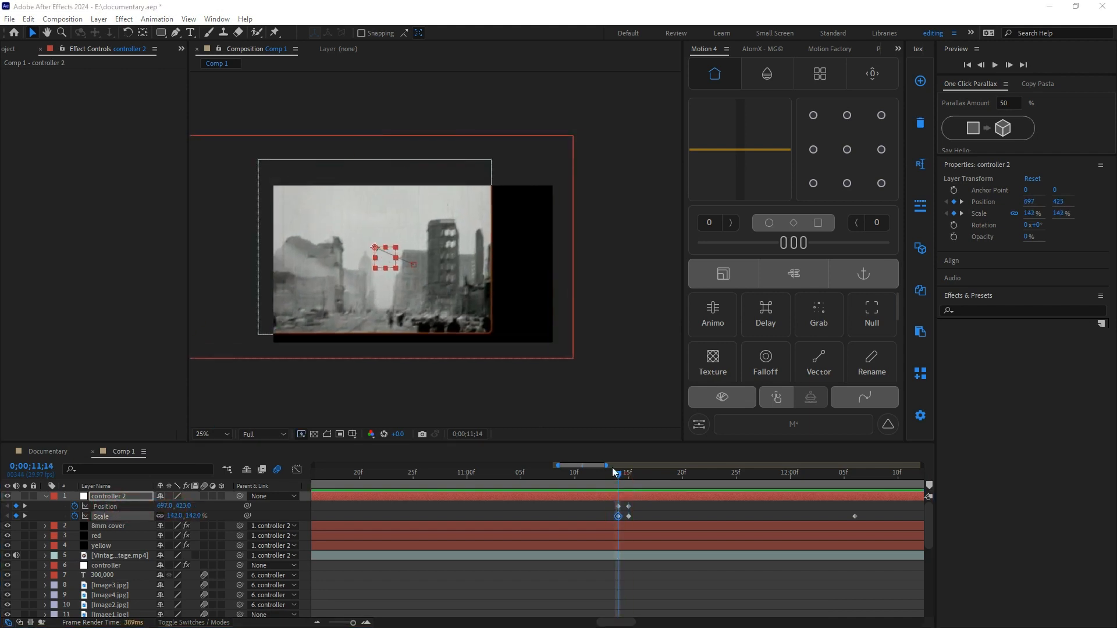
pyautogui.moveTo(617, 476); pyautogui.dragTo(603, 481)
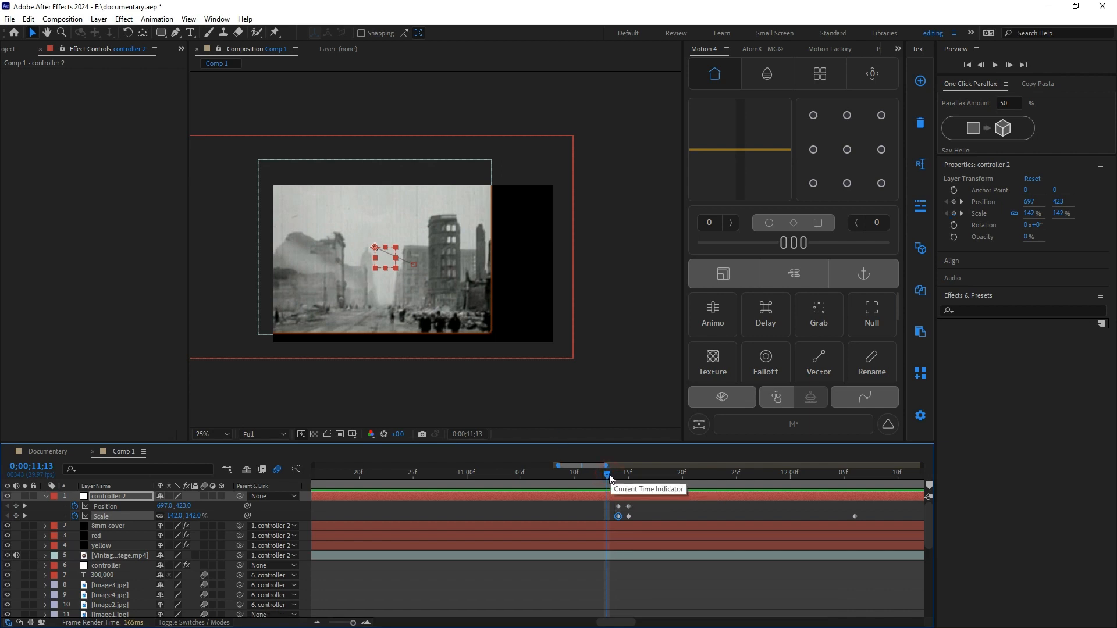
pyautogui.press('space')
pyautogui.press('space')
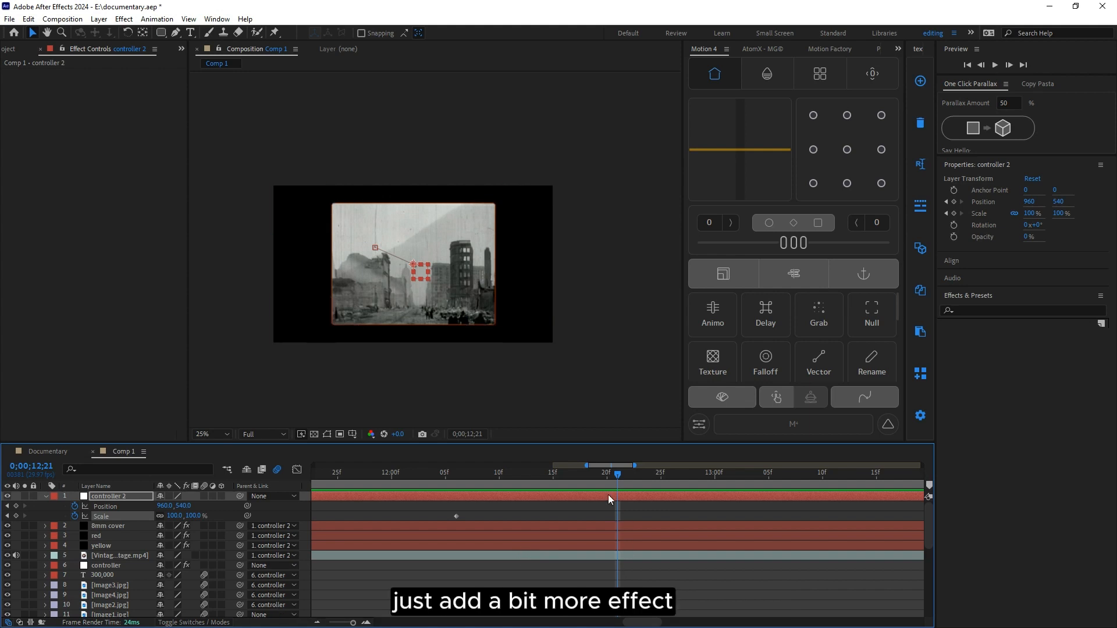
# Step: Duplicate the blur layer and the adjustment layer directly above it, and move both copies to the top of the layer stack
pyautogui.click(638, 624)
pyautogui.moveTo(638, 624); pyautogui.dragTo(626, 624)
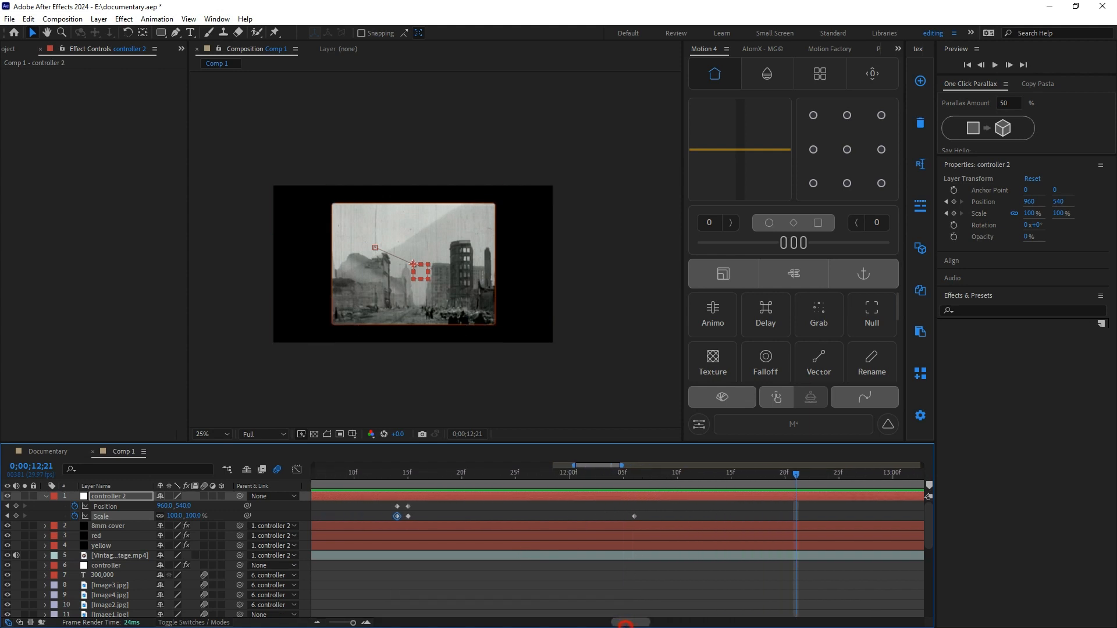
pyautogui.click(396, 478)
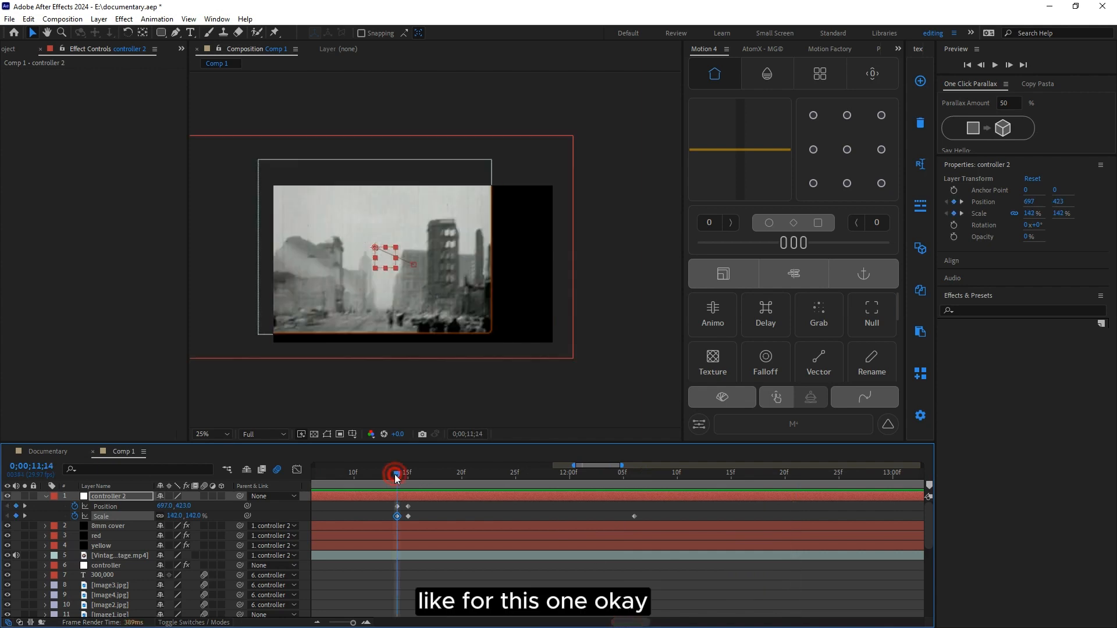
pyautogui.scroll(-5, 109, 536)
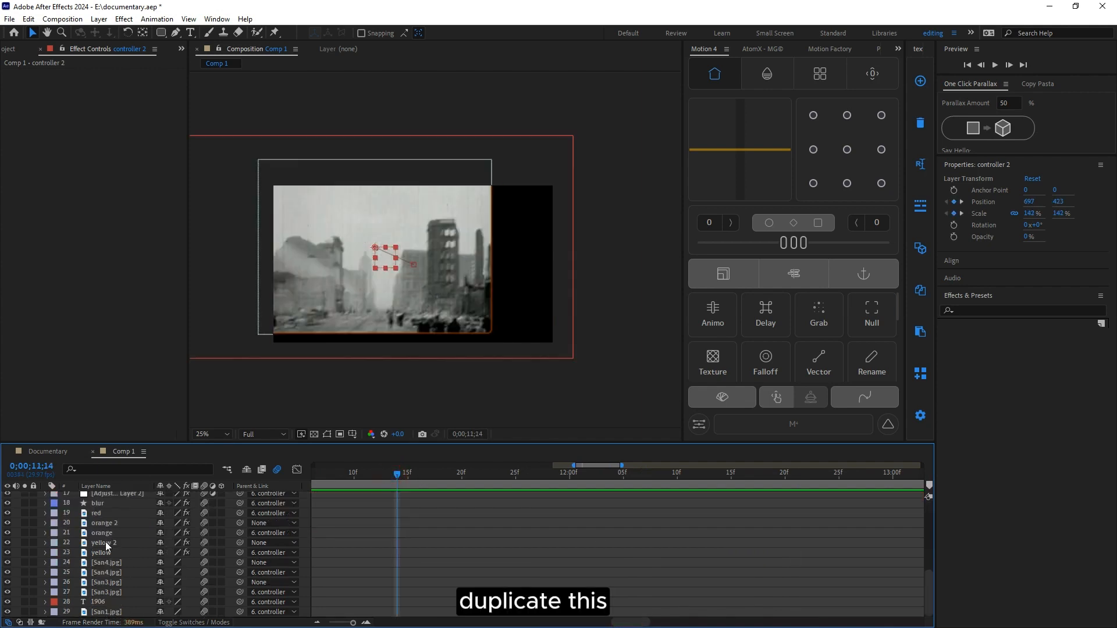
pyautogui.click(97, 503)
pyautogui.scroll(3, 100, 511)
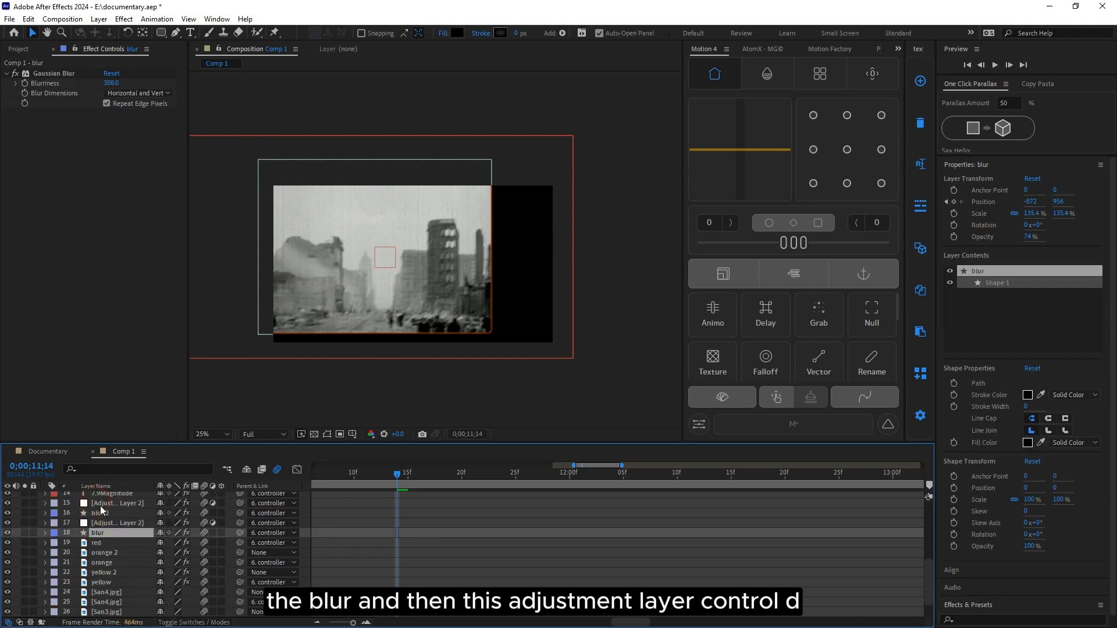
pyautogui.keyDown('ctrl'); pyautogui.click(105, 524); pyautogui.keyUp('ctrl')
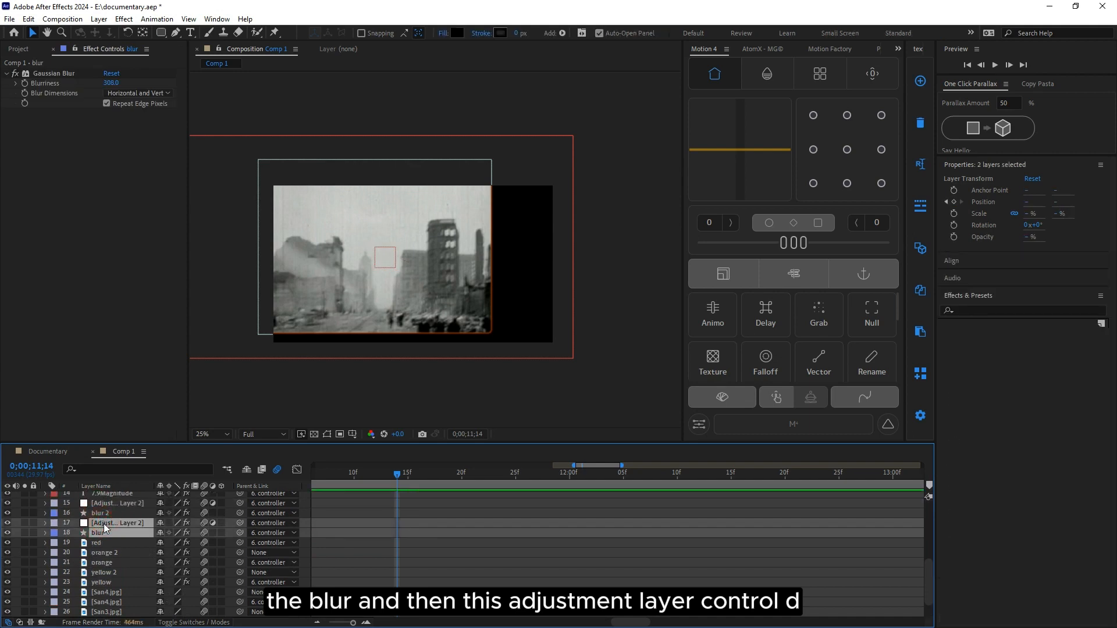
pyautogui.hotkey('ctrl', 'd')
pyautogui.moveTo(116, 521); pyautogui.dragTo(116, 498)
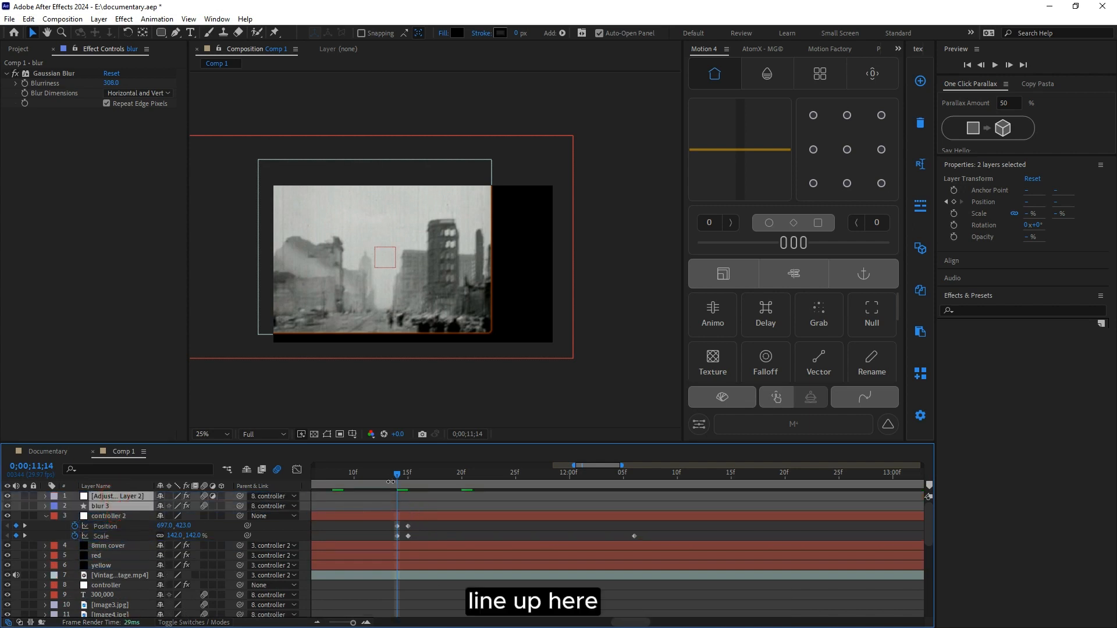
# Step: Start both copied transition layers at 0;00;11;13, trim them to about five frames, and preview the jump
pyautogui.press('[')
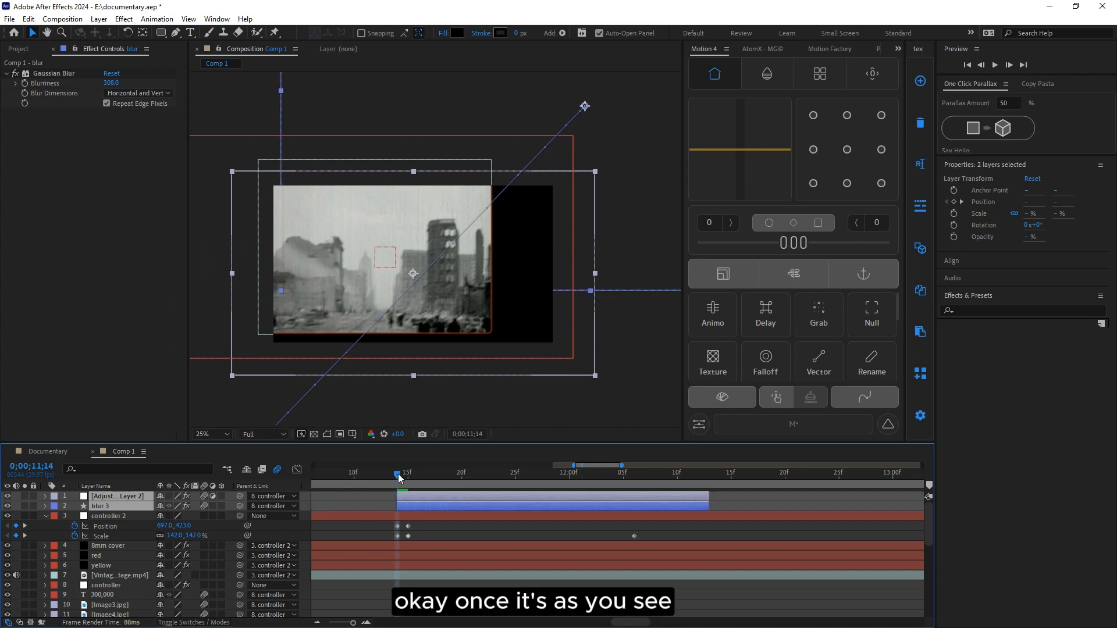
pyautogui.moveTo(399, 478); pyautogui.dragTo(386, 478)
pyautogui.moveTo(709, 507); pyautogui.dragTo(444, 506)
pyautogui.click(364, 478)
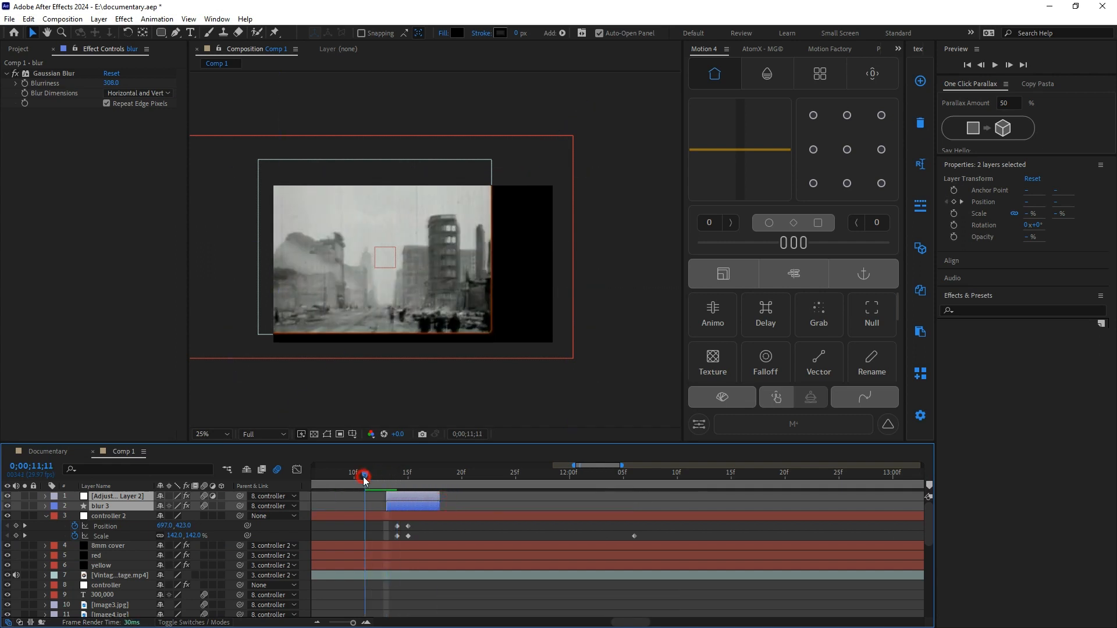
pyautogui.press('space')
# Step: Check the transition around the jump and set the parent of both copied blur transition layers to None
pyautogui.click(388, 476)
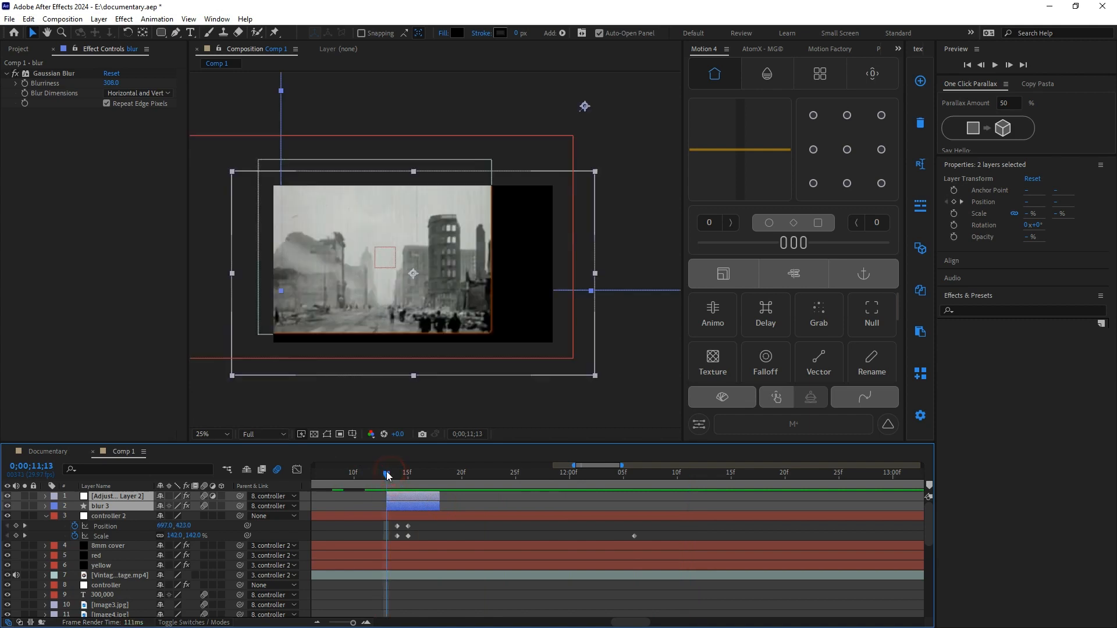
pyautogui.click(419, 482)
pyautogui.click(272, 496)
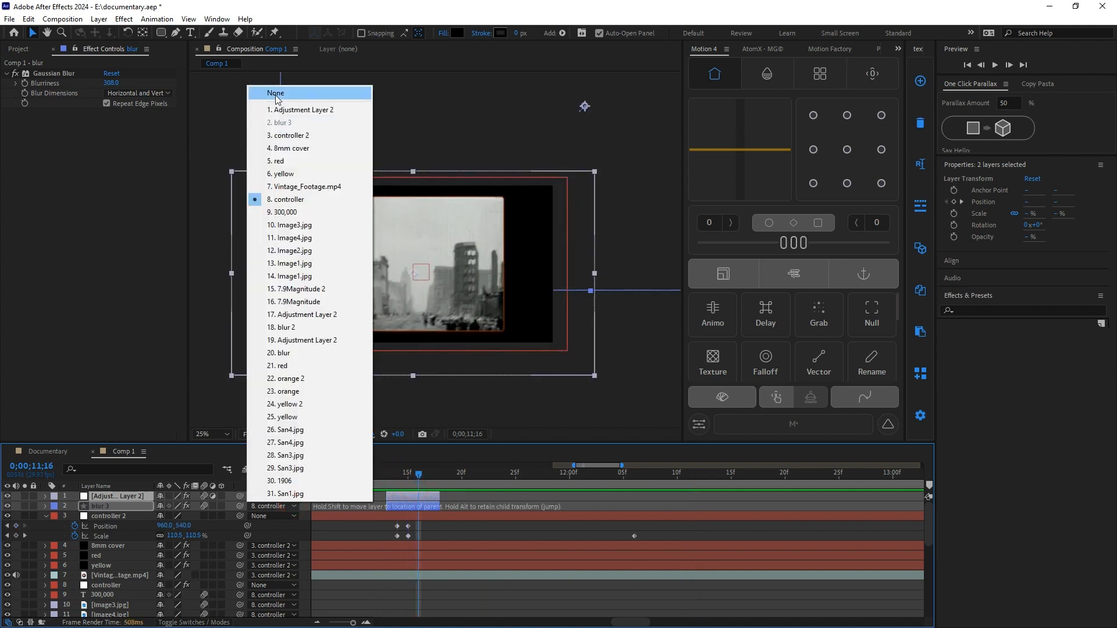
pyautogui.click(256, 92)
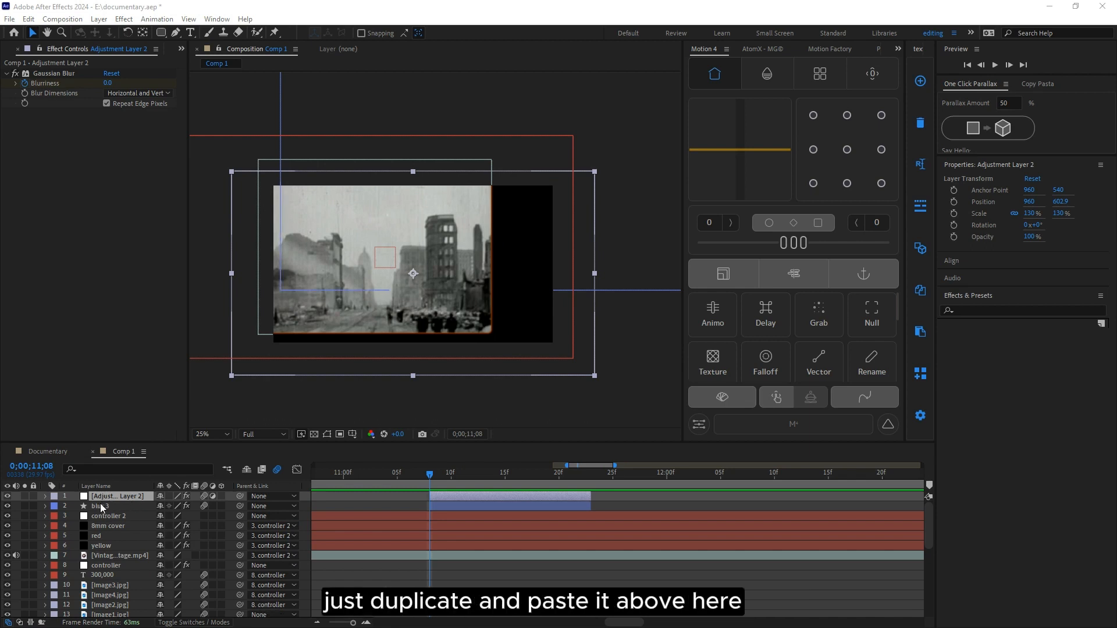
pyautogui.click(105, 507)
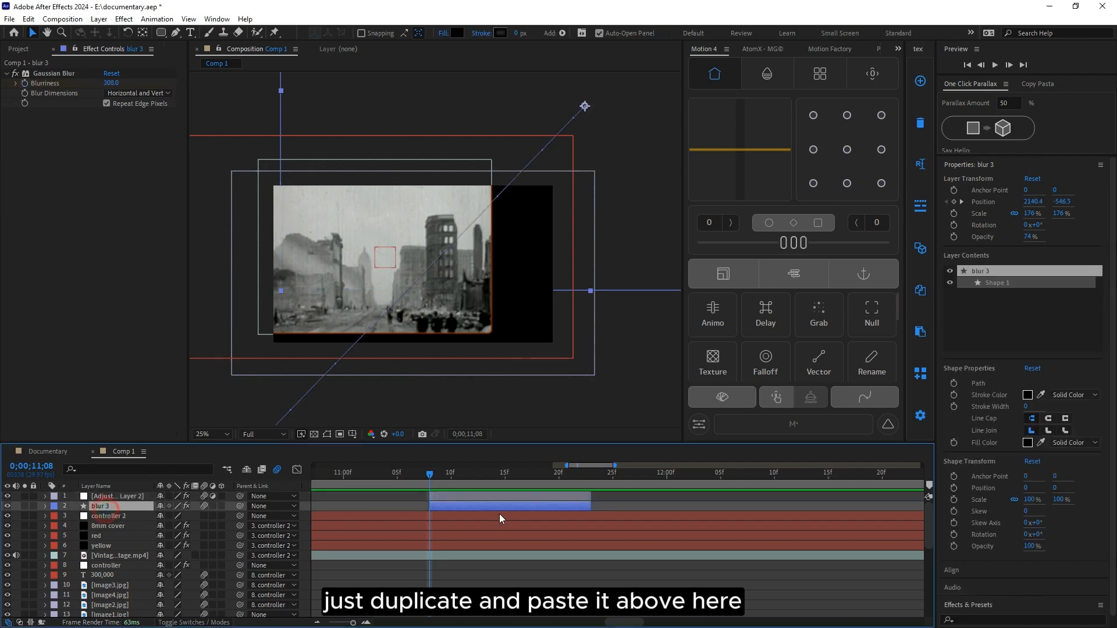
# Step: Add a 150% scale keyframe to controller 2 at 0;00;10;15, preview the slight scale movement, and collapse its keyframes
pyautogui.click(442, 513)
pyautogui.press('u')
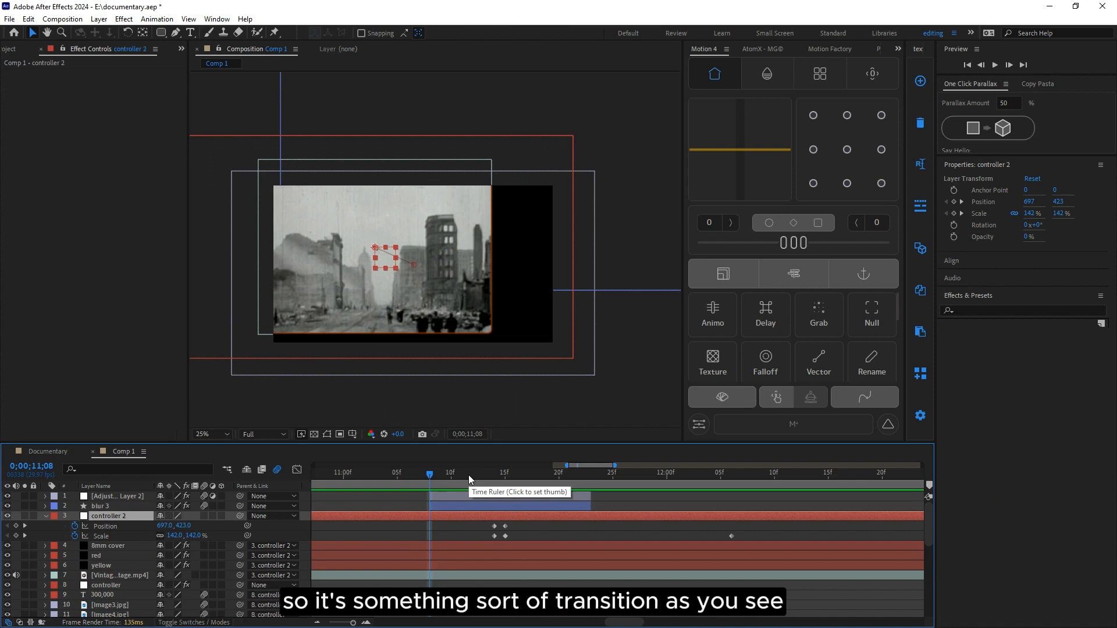
pyautogui.moveTo(469, 474); pyautogui.dragTo(94, 500)
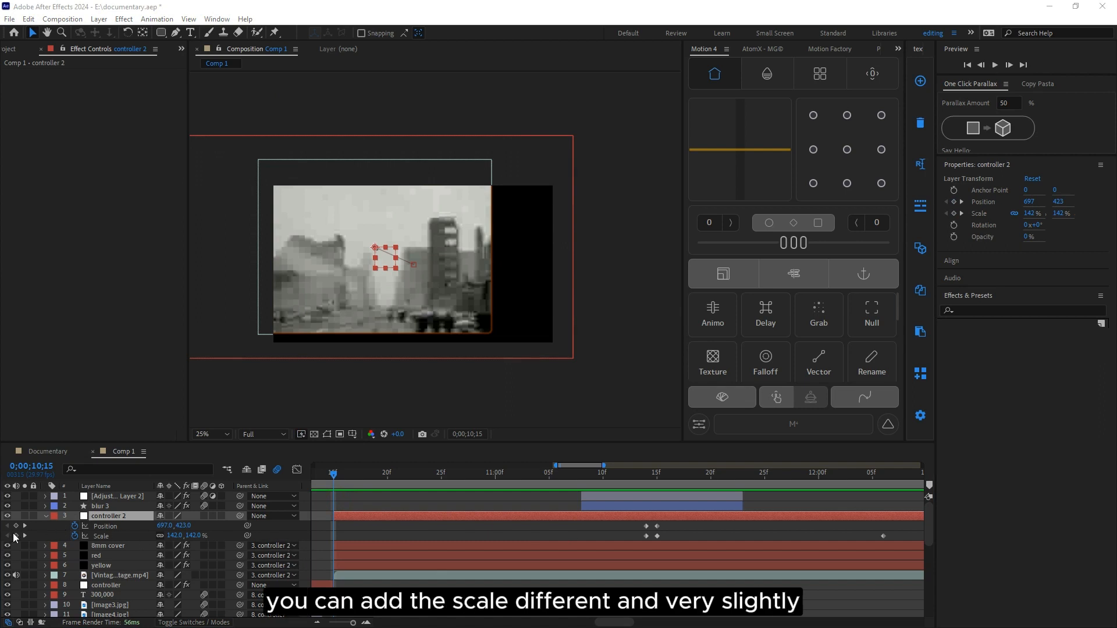
pyautogui.click(15, 535)
pyautogui.moveTo(171, 535); pyautogui.dragTo(176, 536)
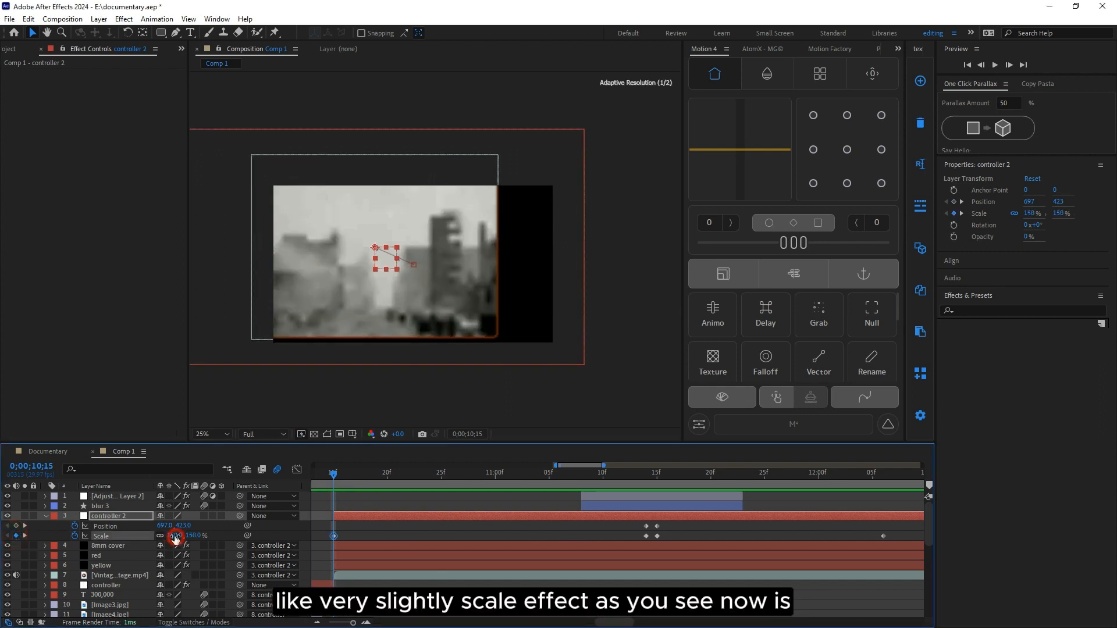
pyautogui.press('space')
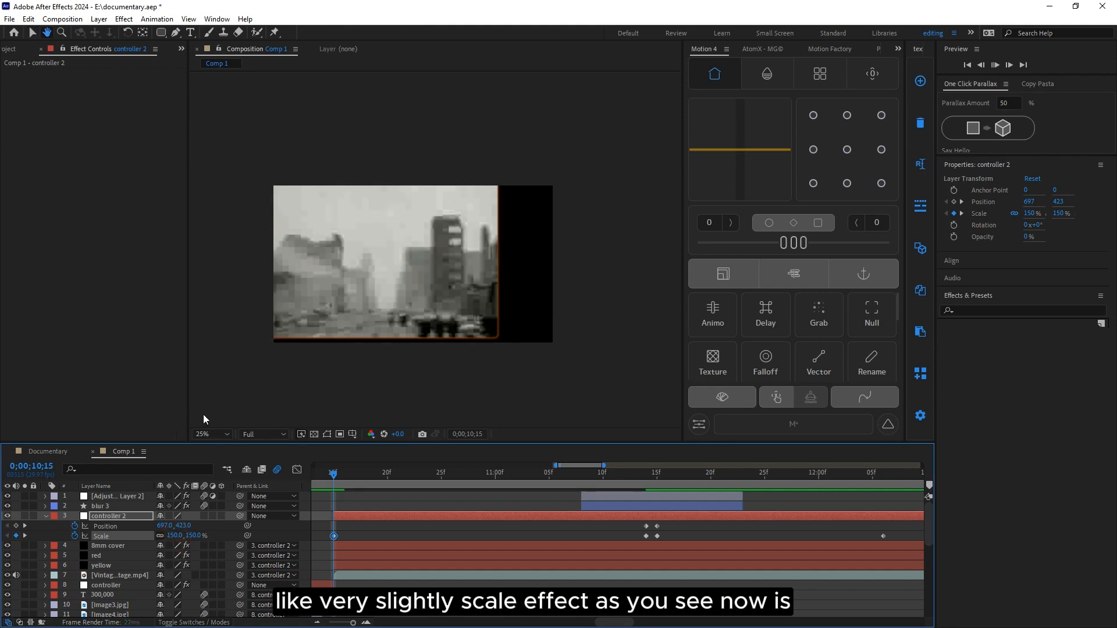
pyautogui.press('space')
pyautogui.press('u')
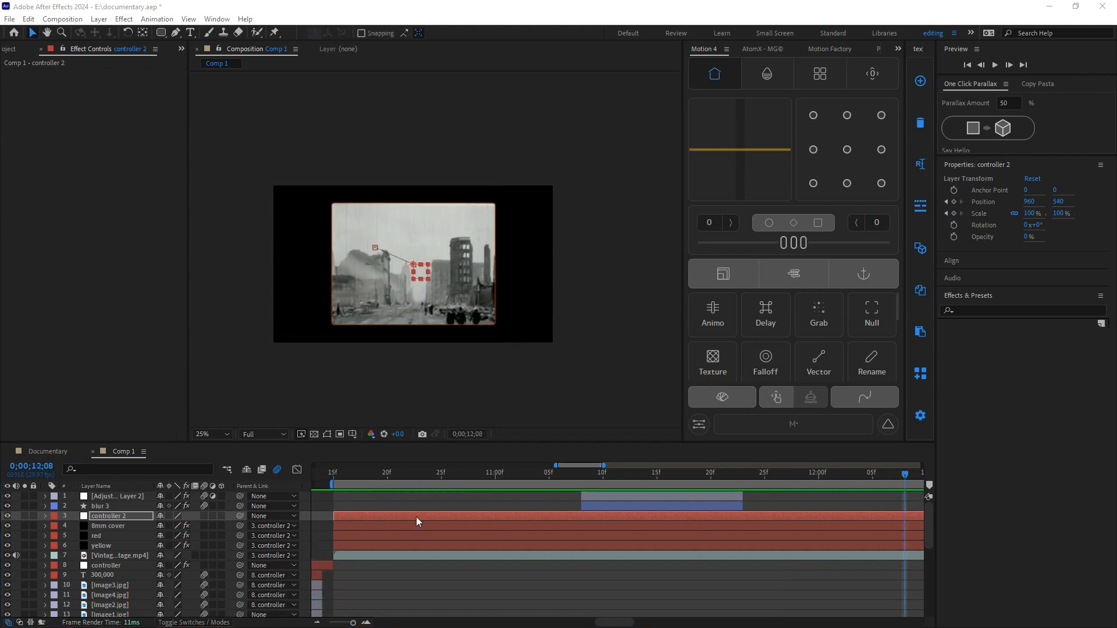
# Step: Trim controller 2 and its 8mm cover, red, yellow and vintage footage layers to end at 0;00;12;05
pyautogui.moveTo(335, 471); pyautogui.dragTo(871, 538)
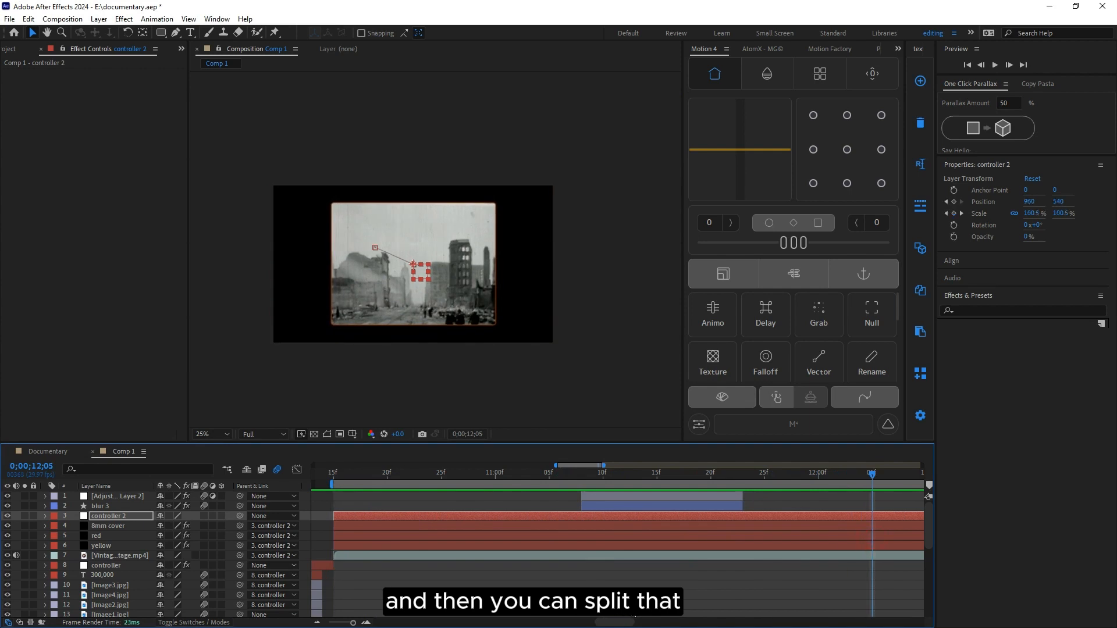
pyautogui.moveTo(620, 623); pyautogui.dragTo(633, 623)
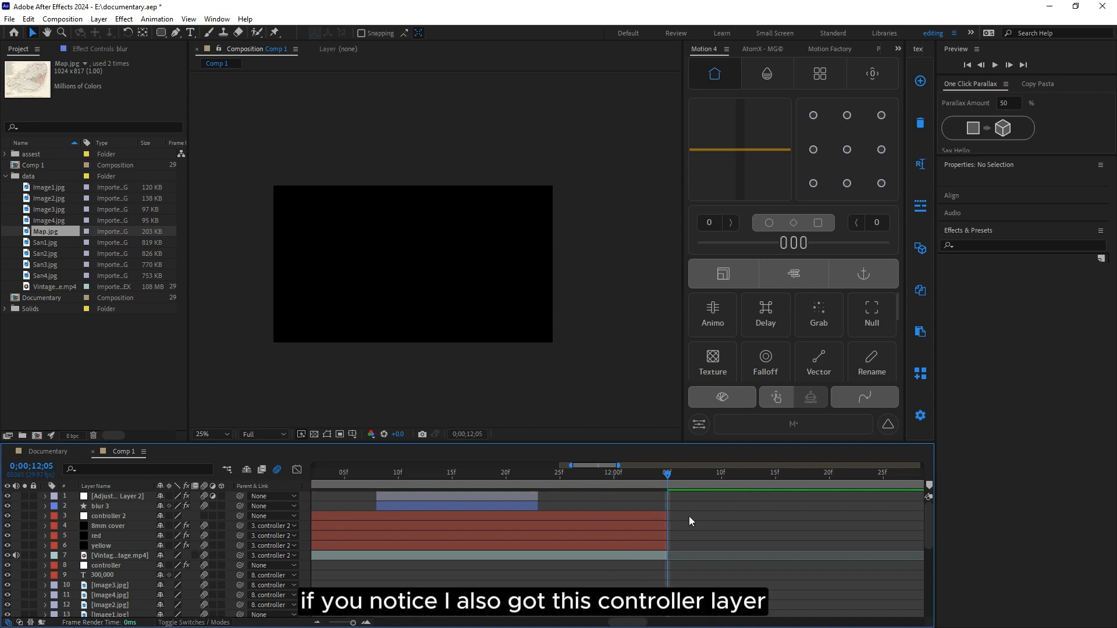
pyautogui.click(632, 514)
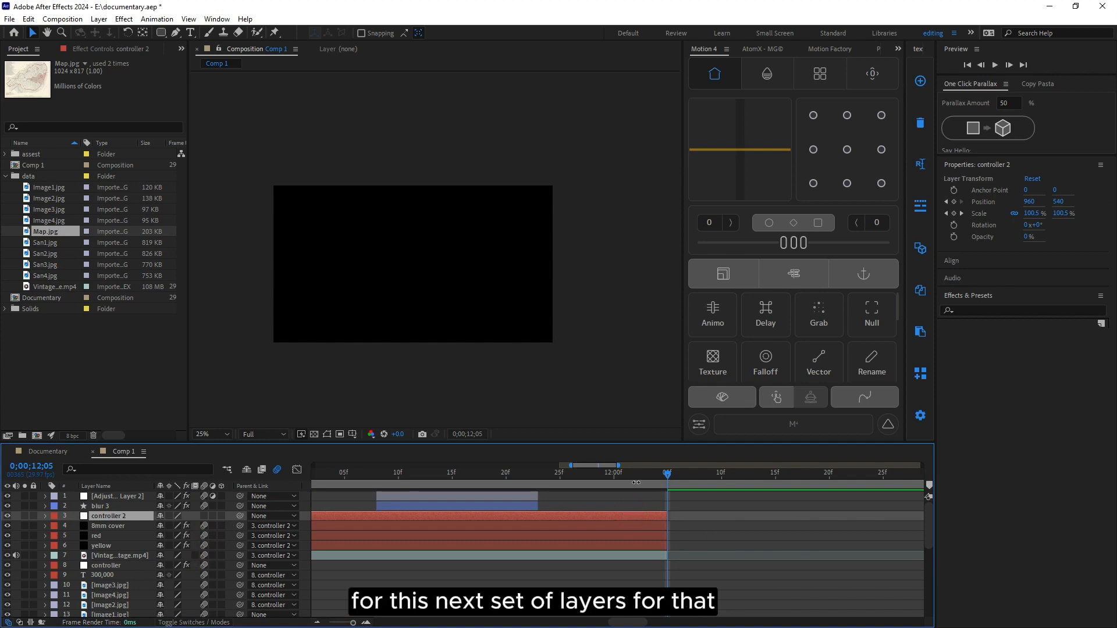
# Step: Place Map.jpg at the top of the layer stack starting at 0;00;12;05, and create a null object to control it
pyautogui.moveTo(59, 231); pyautogui.dragTo(96, 496)
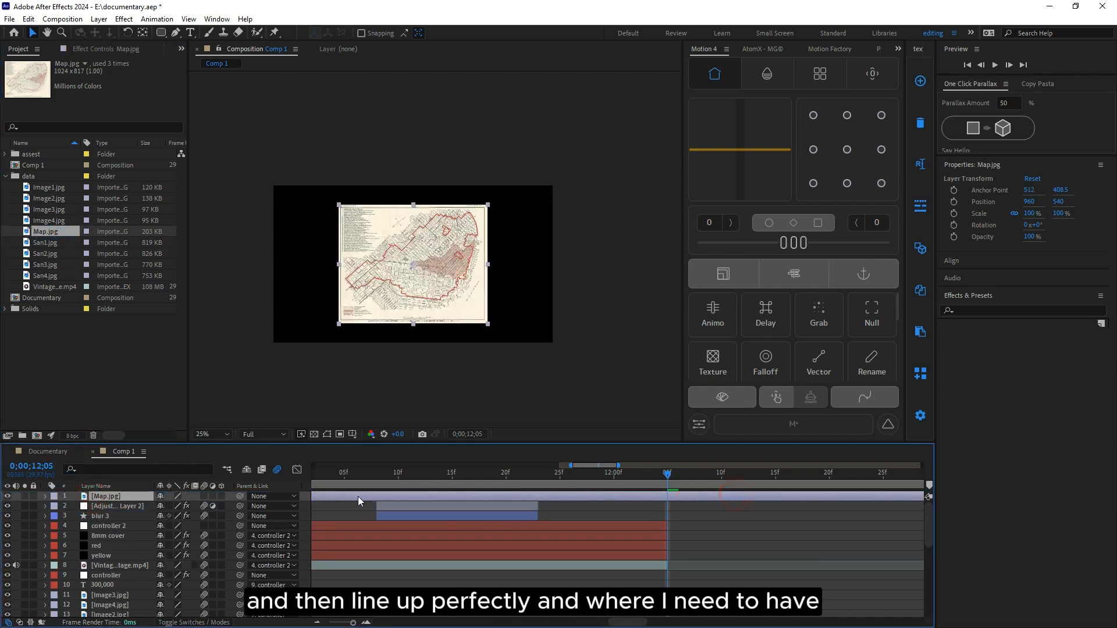
pyautogui.press('[')
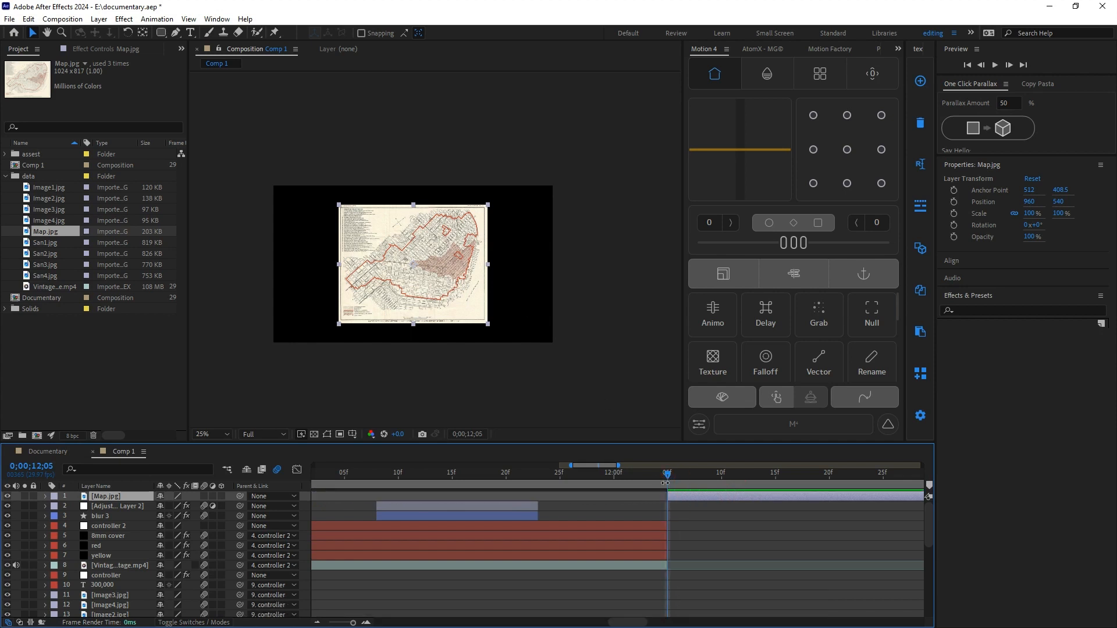
pyautogui.rightClick(308, 498)
pyautogui.moveTo(331, 353)
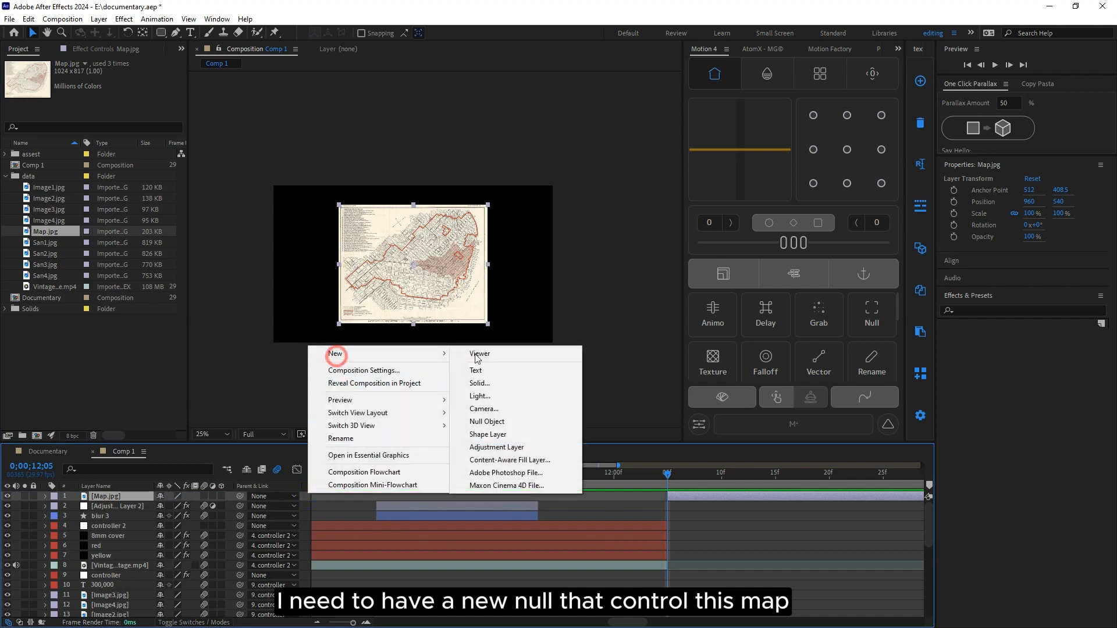
pyautogui.click(483, 422)
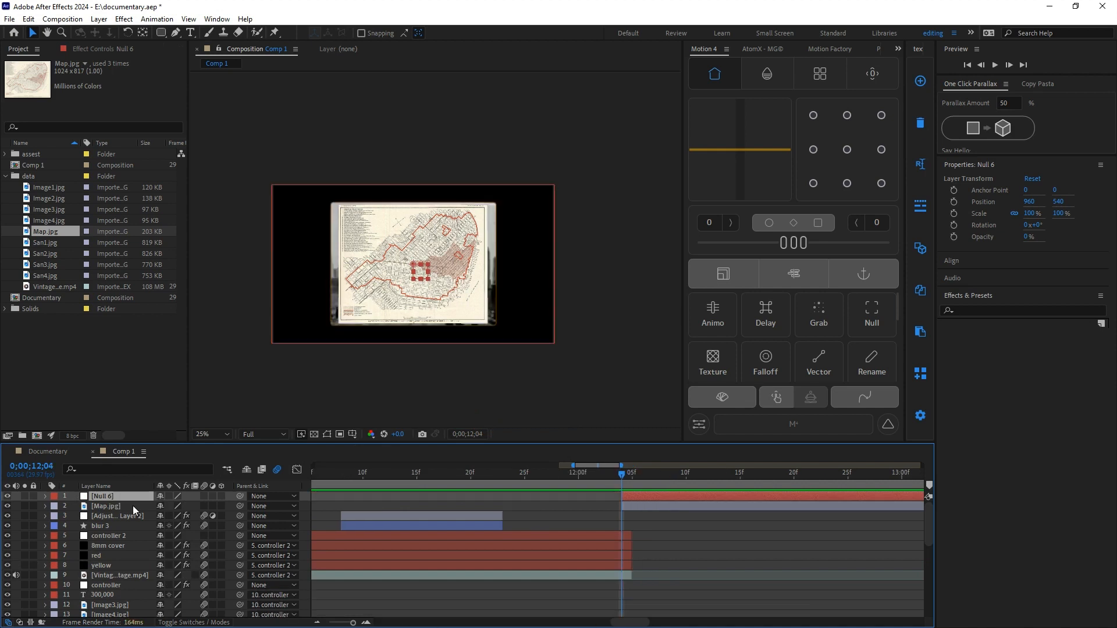
# Step: Add a 100% scale keyframe and a 960, 540 position keyframe to the new null at 0;00;12;04, and reveal both
pyautogui.click(108, 498)
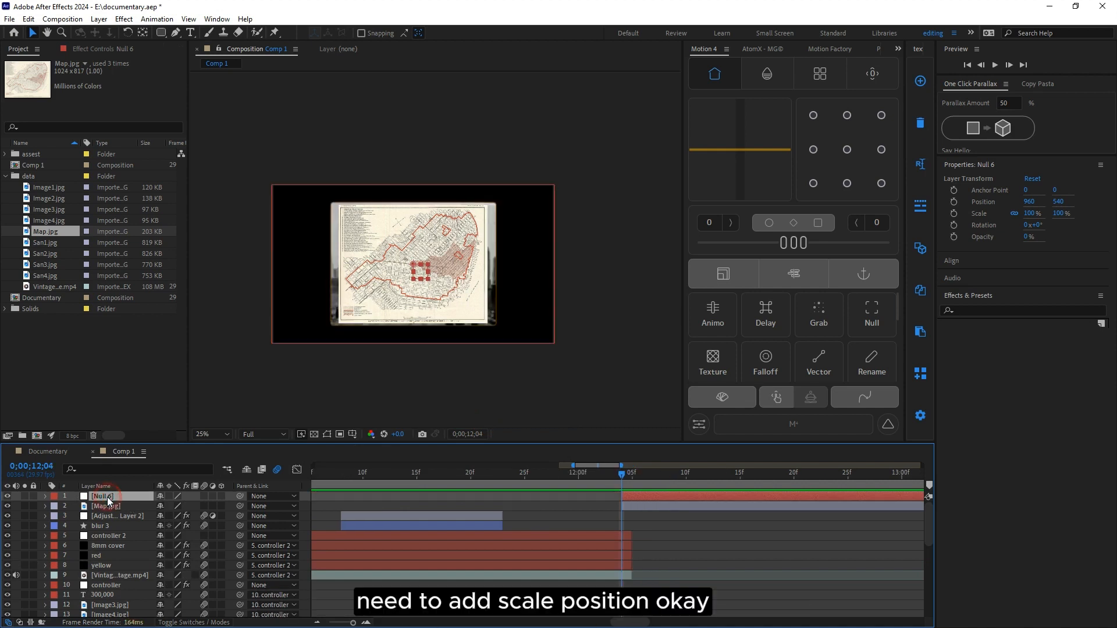
pyautogui.press('s')
pyautogui.click(75, 507)
pyautogui.click(94, 498)
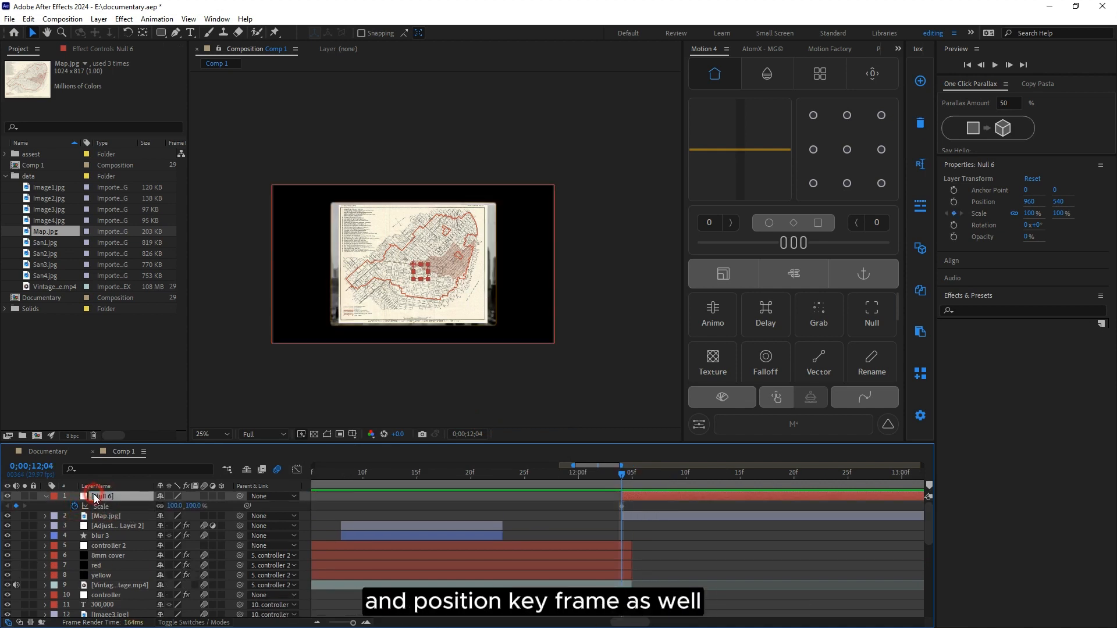
pyautogui.press('p')
pyautogui.click(74, 506)
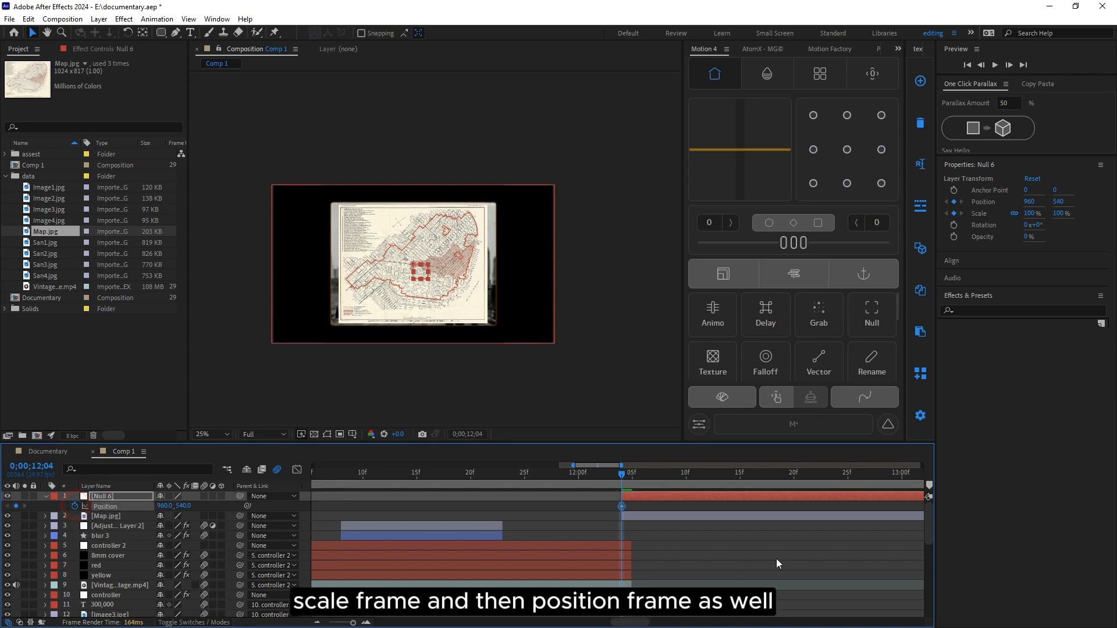
pyautogui.click(108, 496)
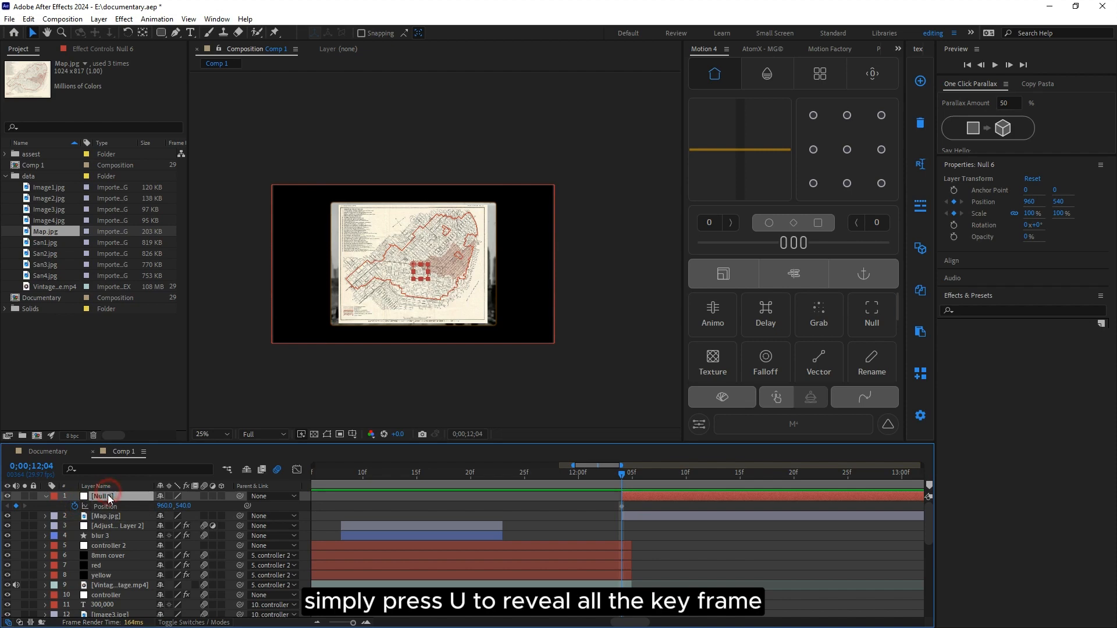
pyautogui.press('u')
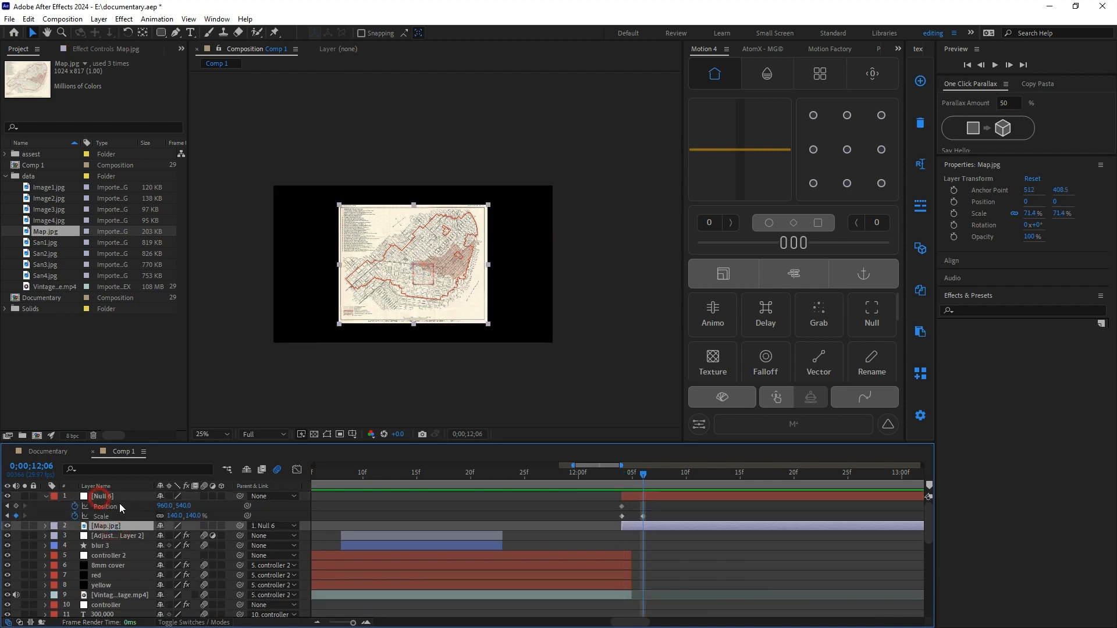
# Step: Animate the map's null to position 960, 620 and scale 247%, and check the zoom from its start
pyautogui.moveTo(185, 517)
pyautogui.mouseDown()
pyautogui.moveTo(232, 518)
pyautogui.moveTo(204, 505)
pyautogui.moveTo(220, 506)
pyautogui.moveTo(205, 512)
pyautogui.mouseUp()
pyautogui.moveTo(644, 477); pyautogui.dragTo(621, 478)
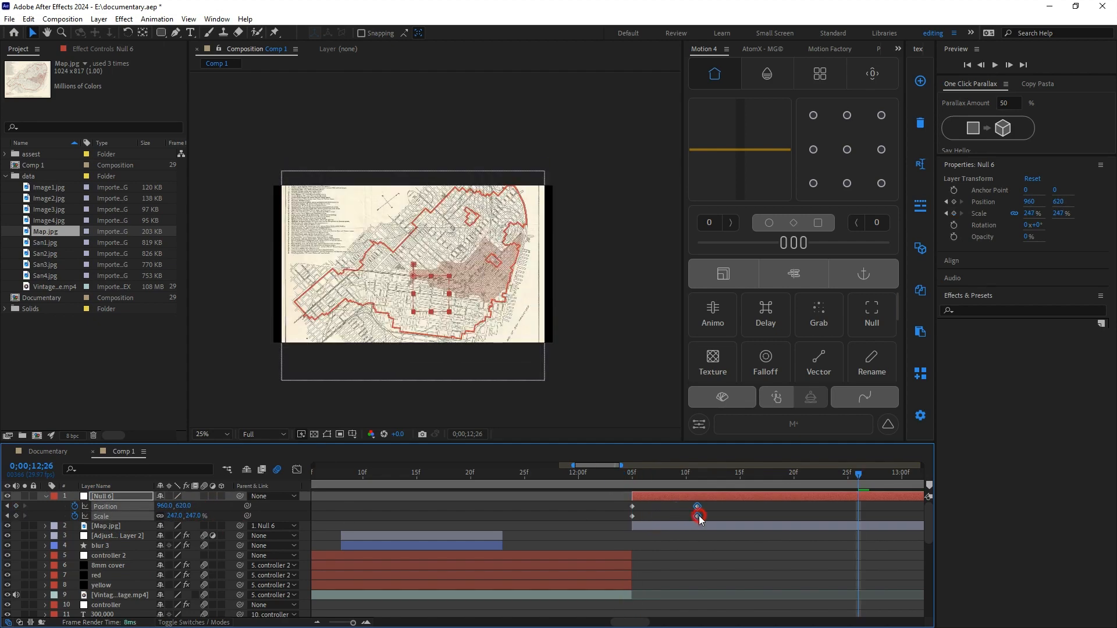
pyautogui.click(621, 474)
pyautogui.click(634, 474)
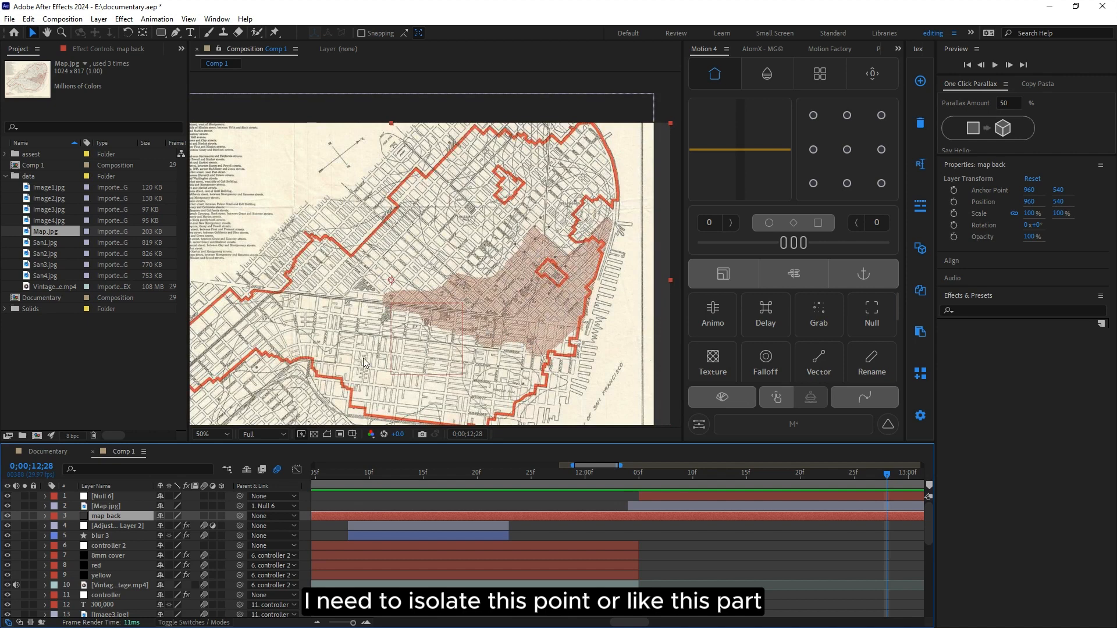
# Step: Preview the cut from the vintage footage to the zooming map around 0;00;12;04
pyautogui.click(629, 474)
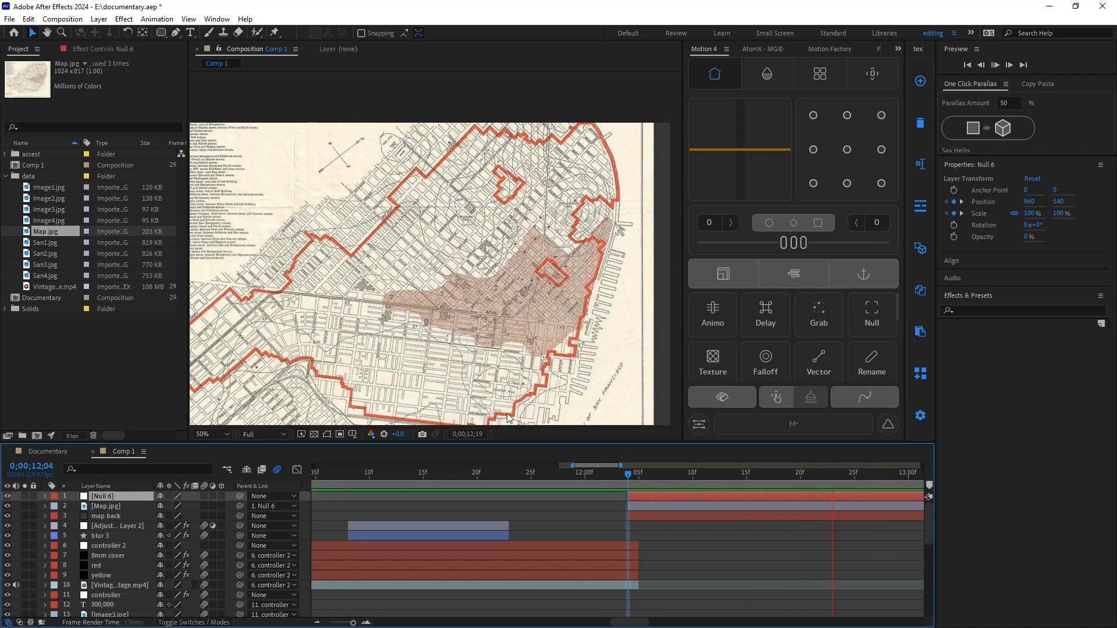
pyautogui.click(600, 481)
pyautogui.scroll(-2, 529, 280)
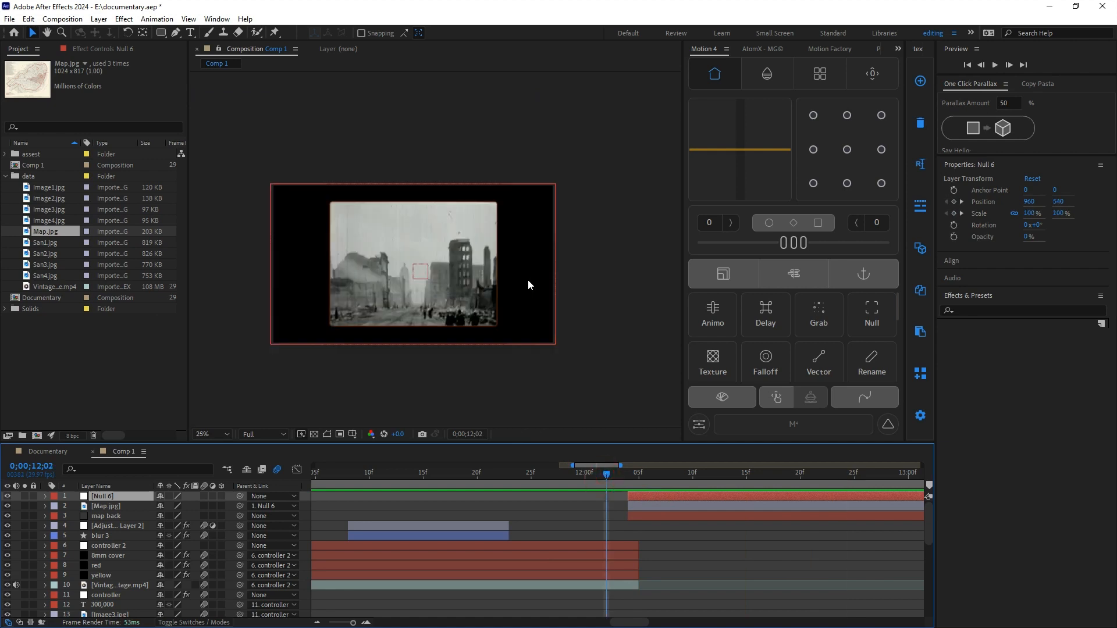
pyautogui.click(632, 481)
pyautogui.moveTo(633, 478); pyautogui.dragTo(703, 478)
# Step: Duplicate the Map.jpg layer for isolating the shaded district, and enlarge the composition view to 50%
pyautogui.click(647, 623)
pyautogui.moveTo(647, 623); pyautogui.dragTo(668, 623)
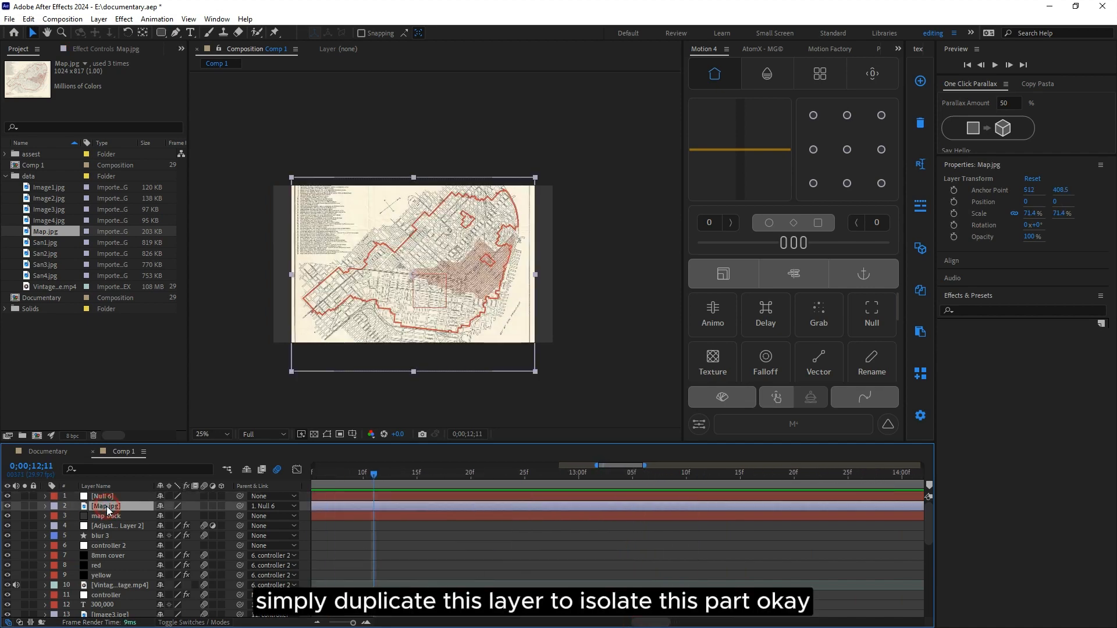
pyautogui.hotkey('ctrl', 'd')
pyautogui.press('.')
pyautogui.press('.')
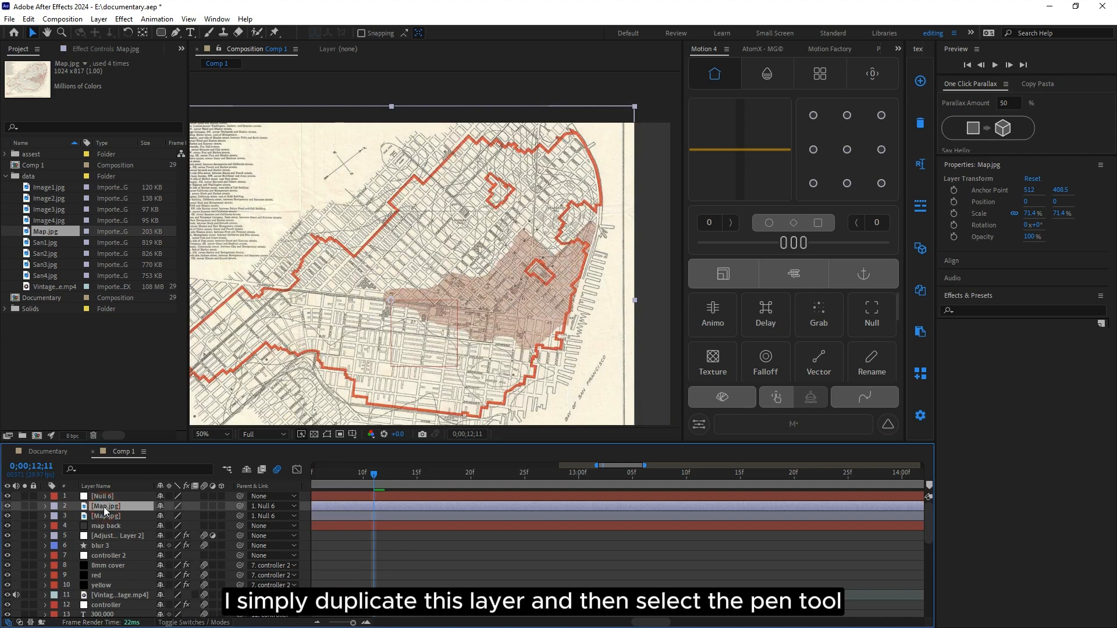
# Step: Draw a closed Pen tool mask around the shaded district on the duplicated Map.jpg layer, and check its upper edge points
pyautogui.click(175, 33)
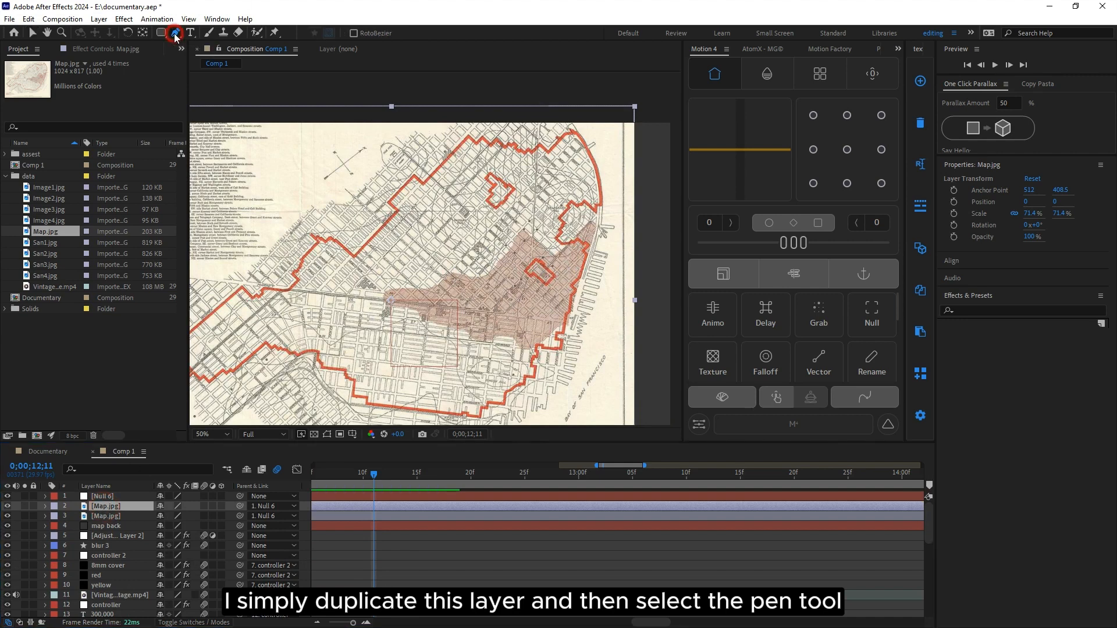
pyautogui.click(384, 297)
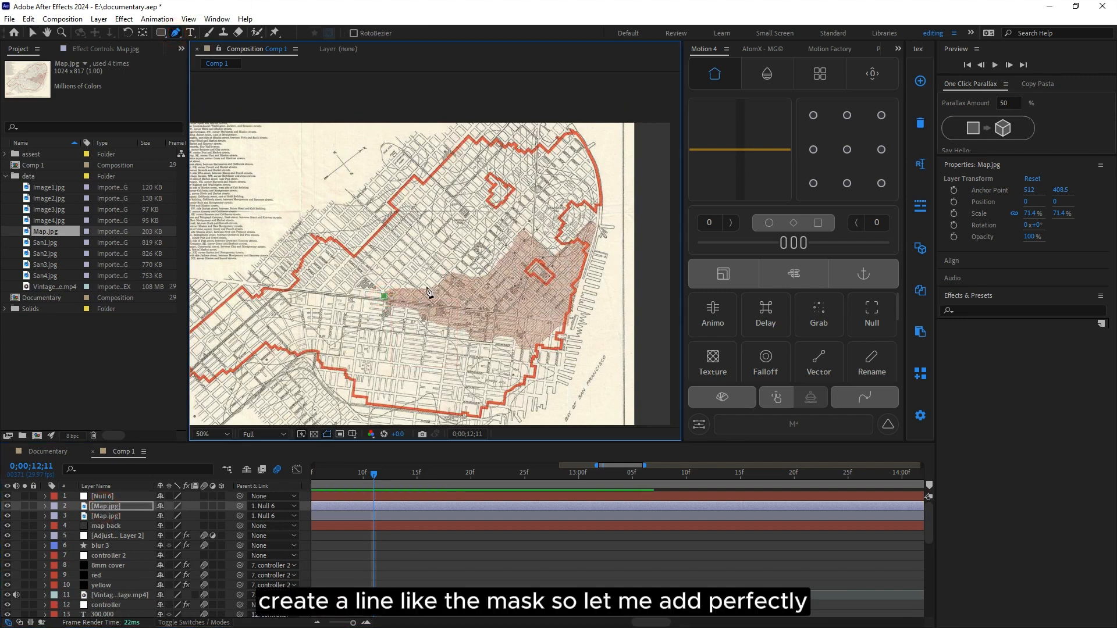
pyautogui.moveTo(427, 288)
pyautogui.mouseDown()
pyautogui.moveTo(458, 292)
pyautogui.moveTo(459, 274)
pyautogui.moveTo(423, 287)
pyautogui.moveTo(480, 271)
pyautogui.mouseUp()
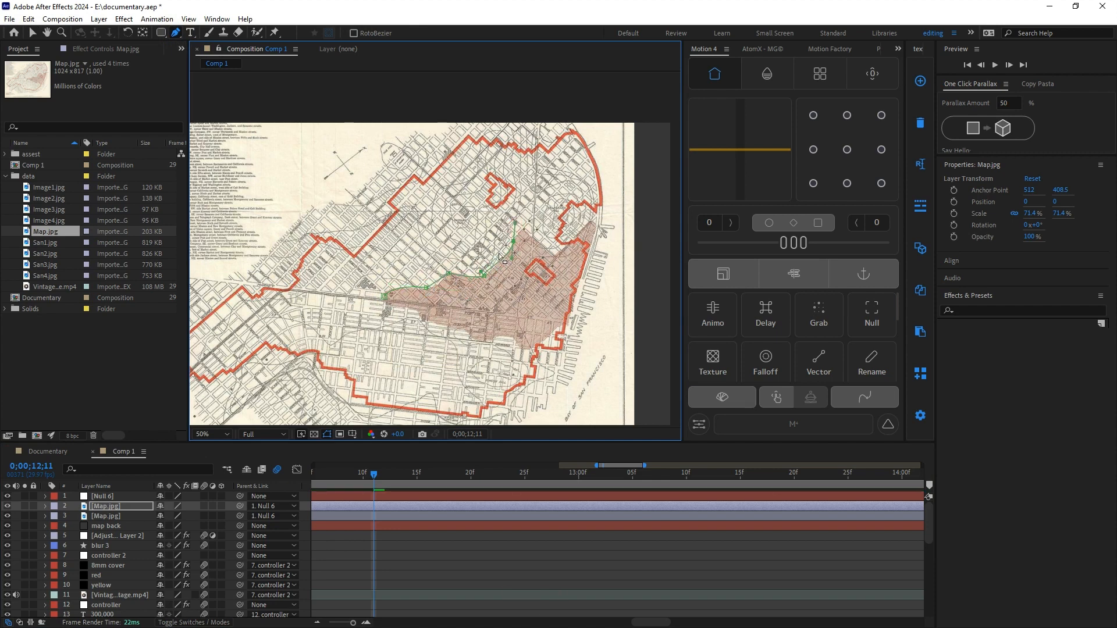
pyautogui.click(523, 229)
pyautogui.click(554, 254)
pyautogui.click(591, 224)
pyautogui.click(578, 283)
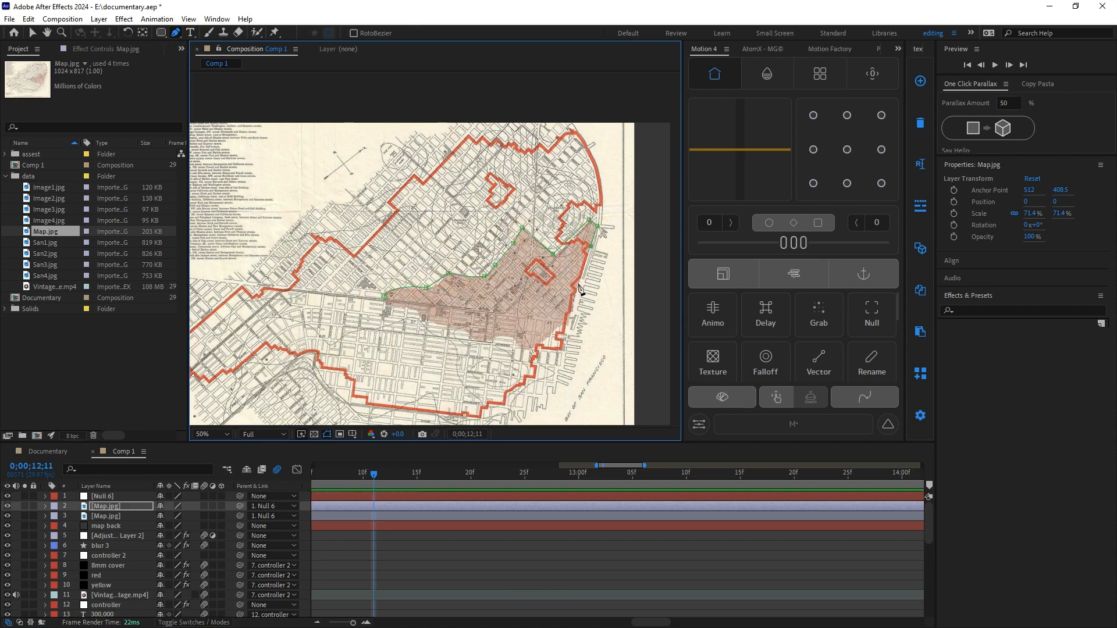
pyautogui.click(572, 309)
pyautogui.click(564, 323)
pyautogui.click(535, 348)
pyautogui.click(517, 344)
pyautogui.click(493, 342)
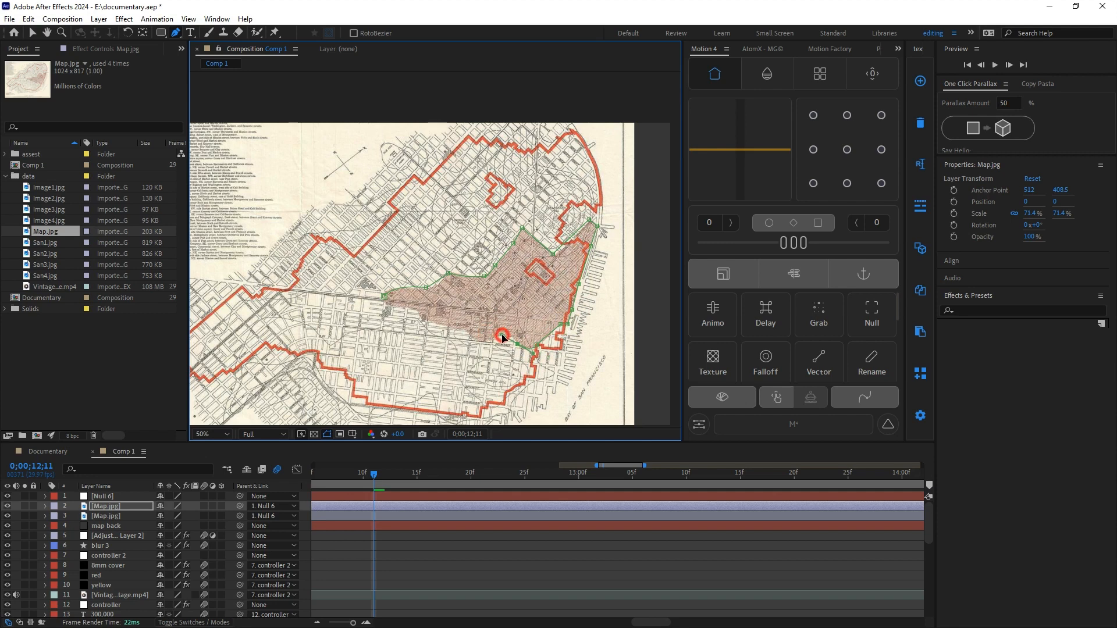
pyautogui.click(469, 335)
pyautogui.click(450, 328)
pyautogui.click(424, 320)
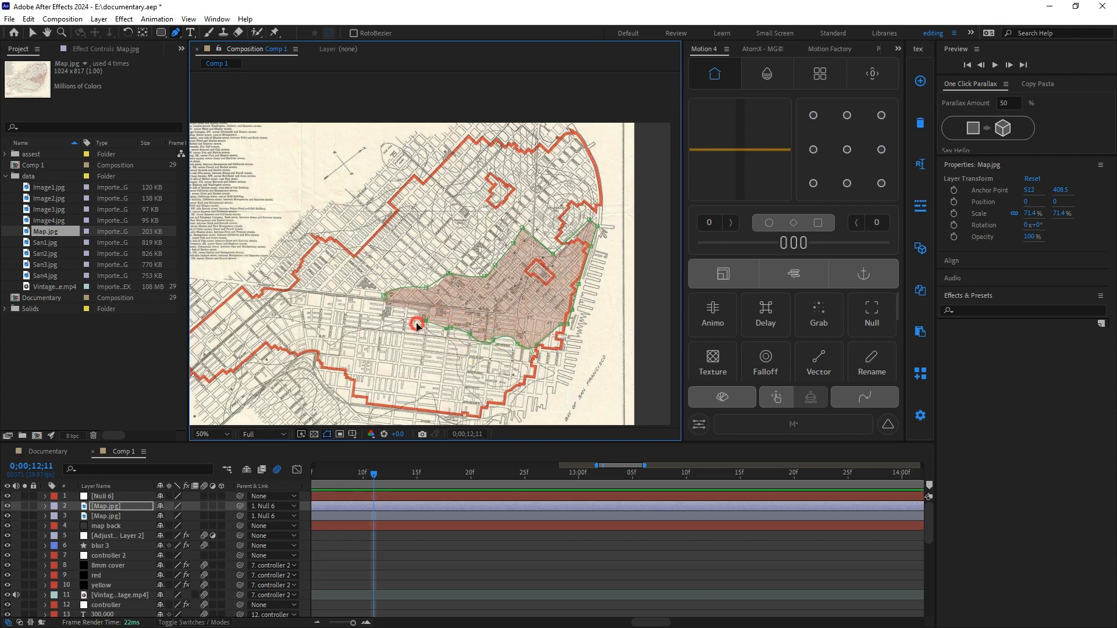
pyautogui.click(411, 309)
pyautogui.click(384, 295)
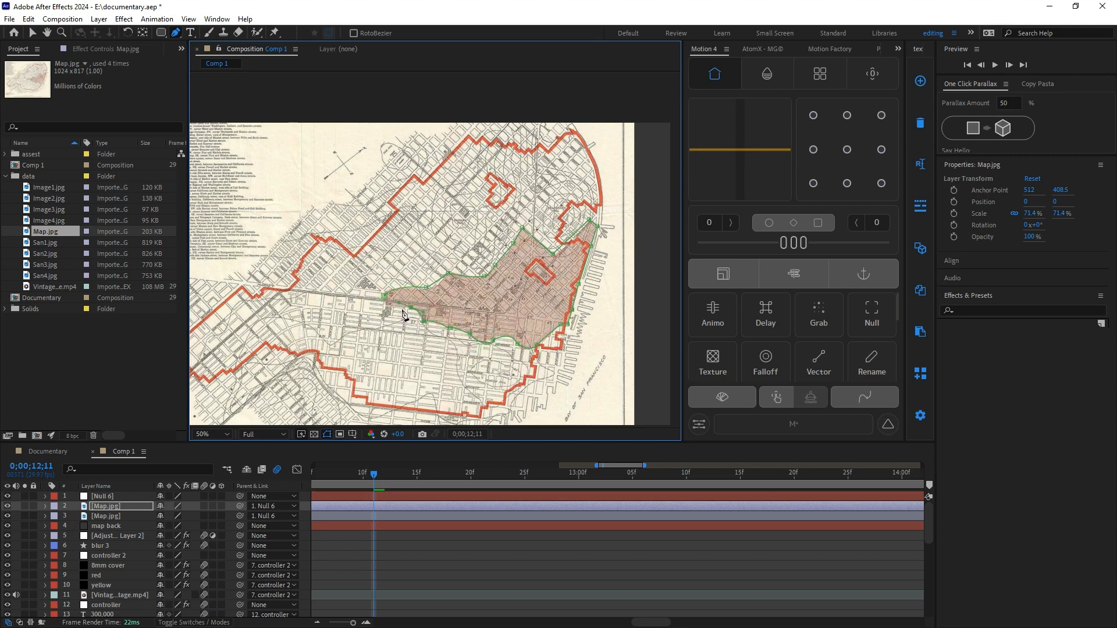
pyautogui.click(387, 305)
pyautogui.click(387, 305)
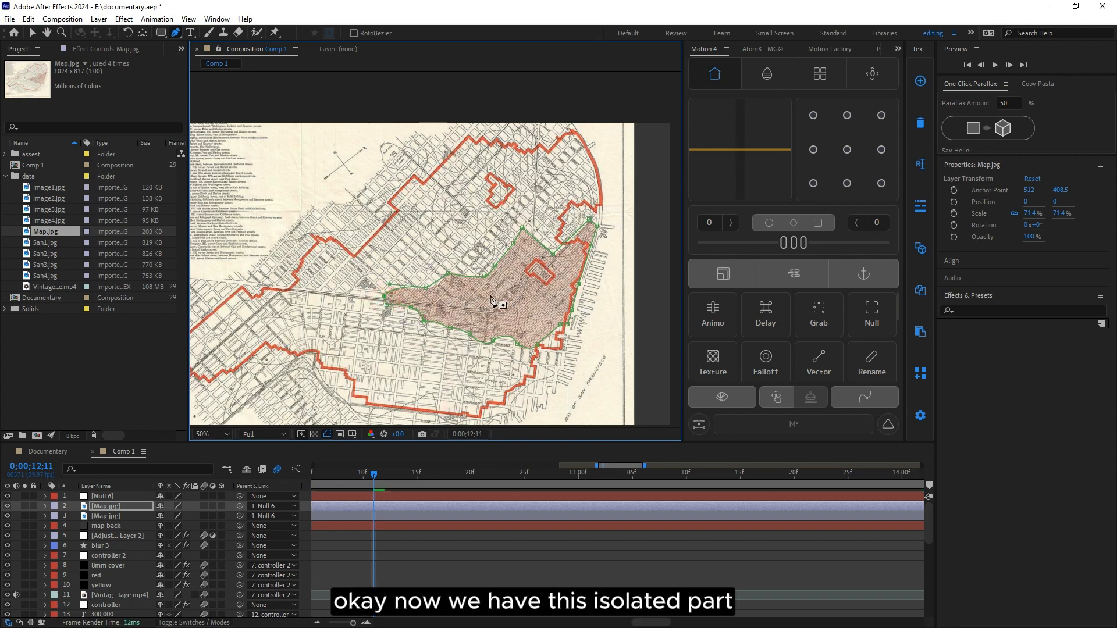
pyautogui.click(427, 290)
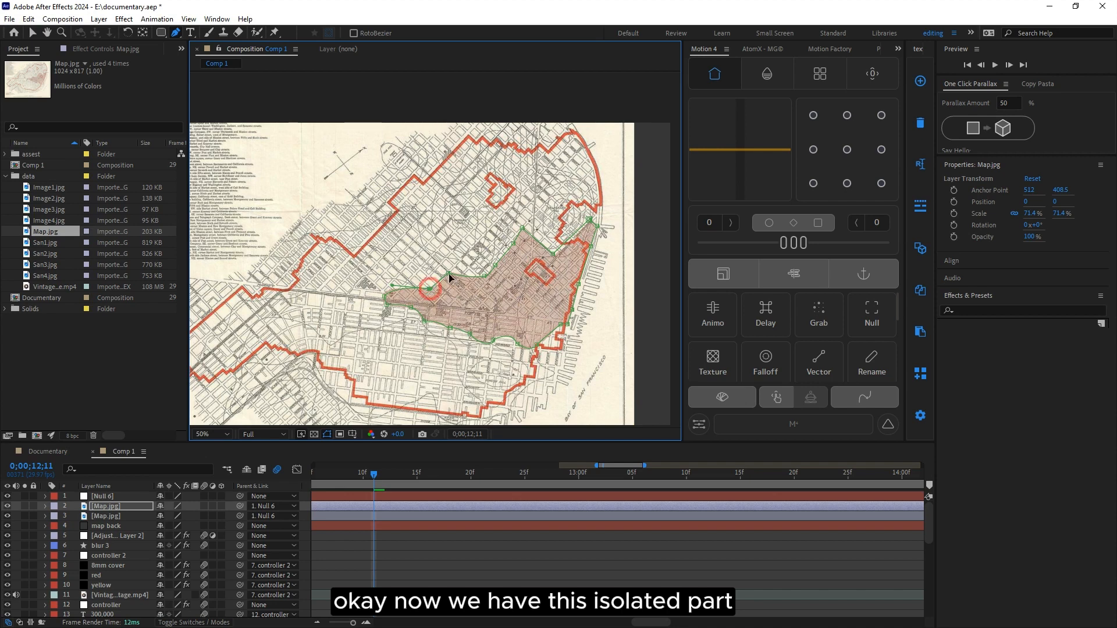
pyautogui.click(451, 277)
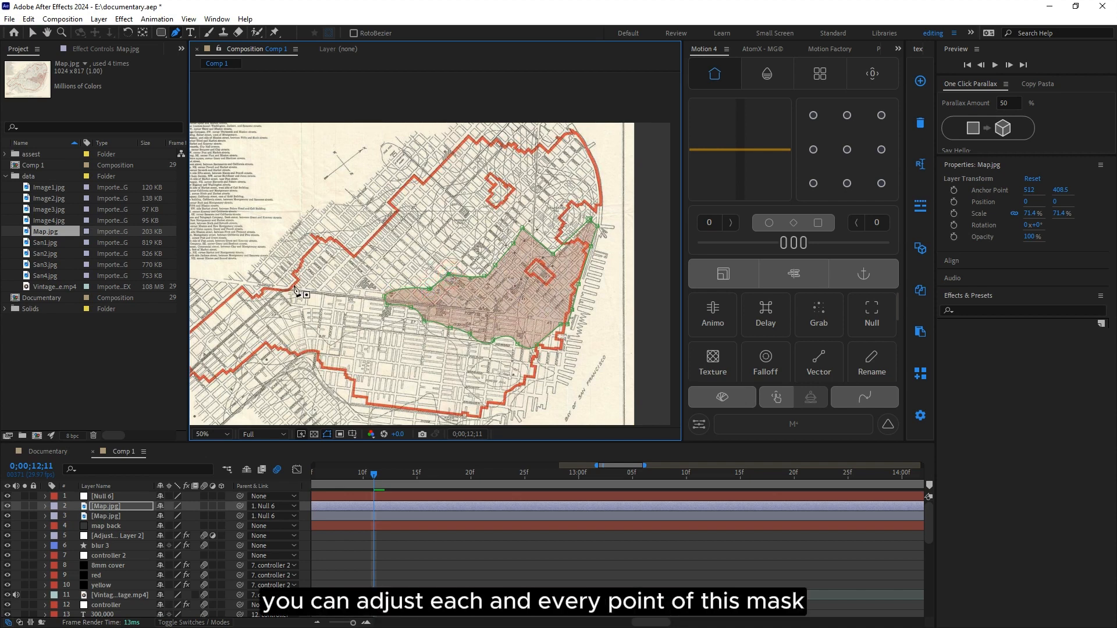
# Step: Reveal the upper Map.jpg layer's Mask 1 and invert it
pyautogui.click(46, 506)
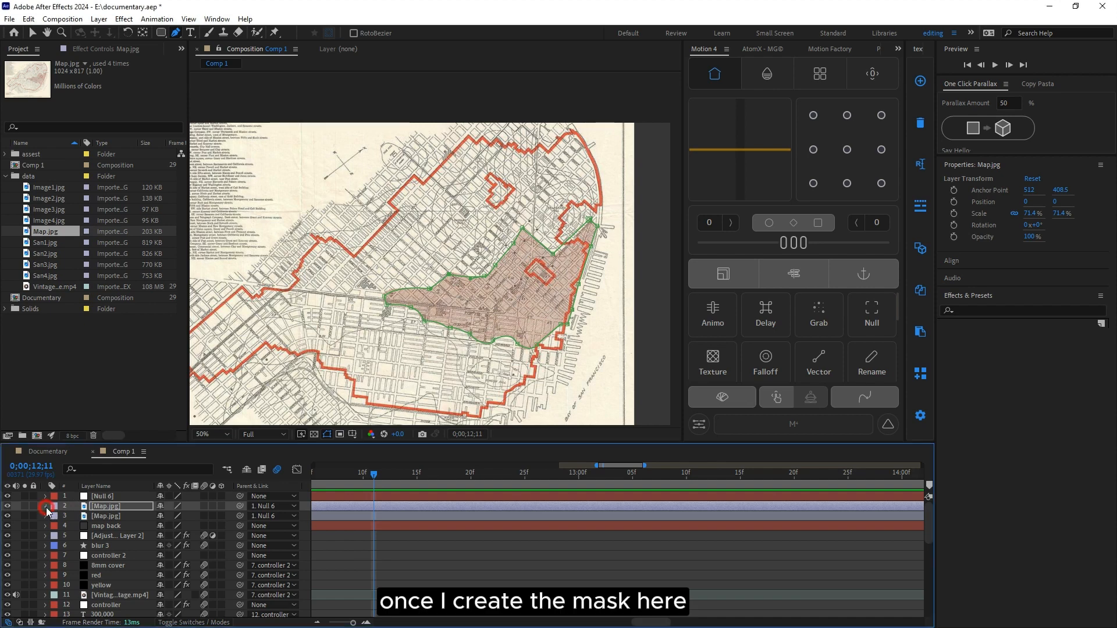
pyautogui.click(54, 517)
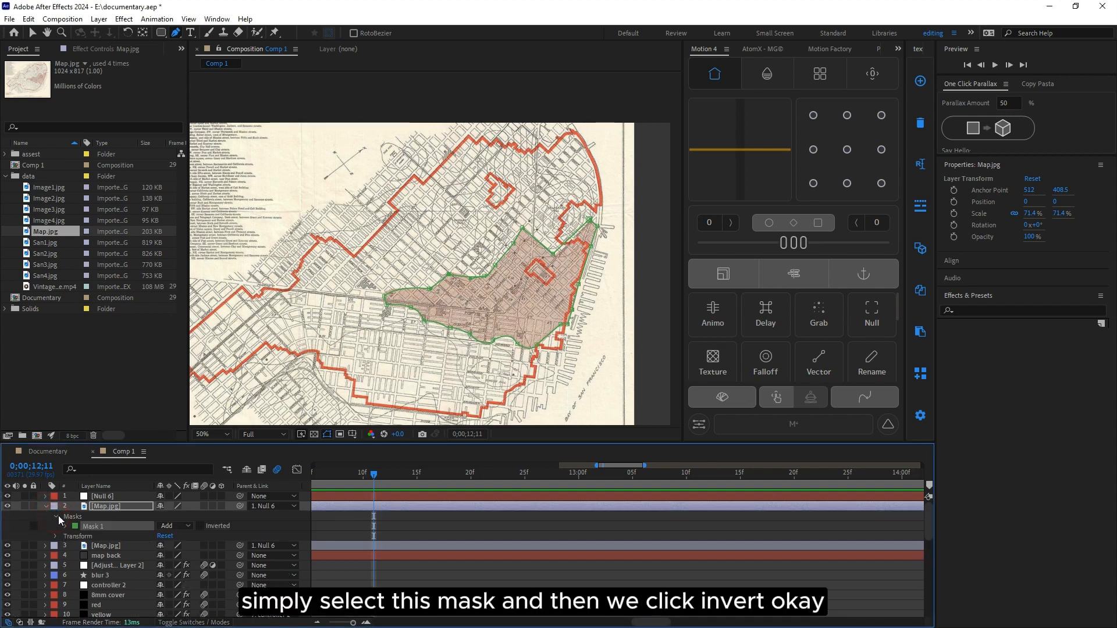
pyautogui.click(200, 526)
# Step: Add the Hue/Saturation effect to the masked Map.jpg layer and set a Channel Range keyframe at 0;00;12;13
pyautogui.click(104, 506)
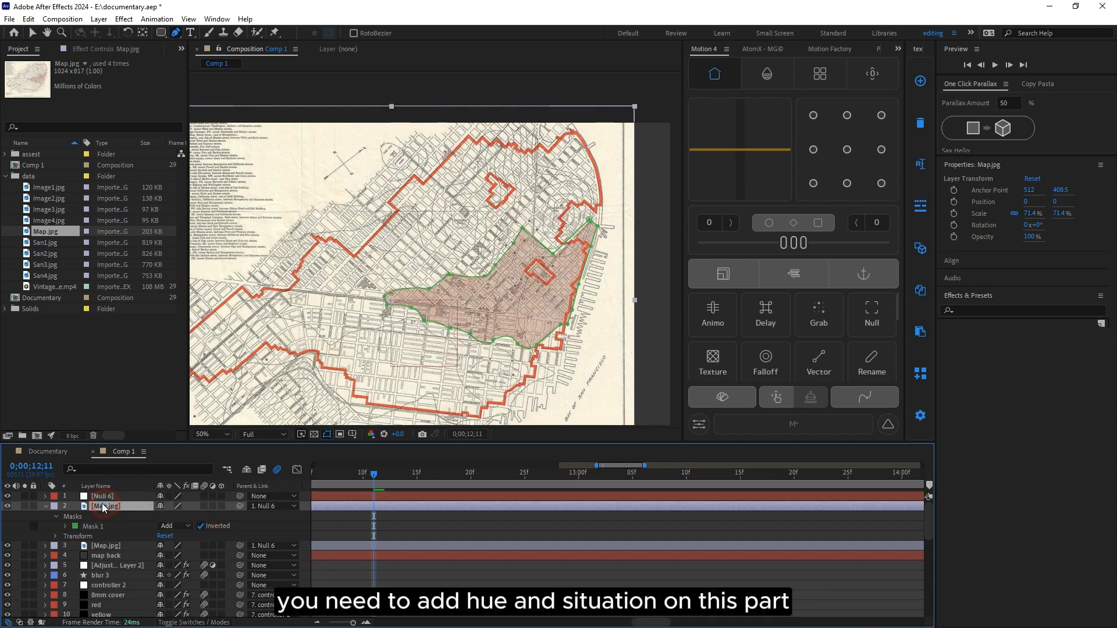
pyautogui.hotkey('ctrl', 'space')
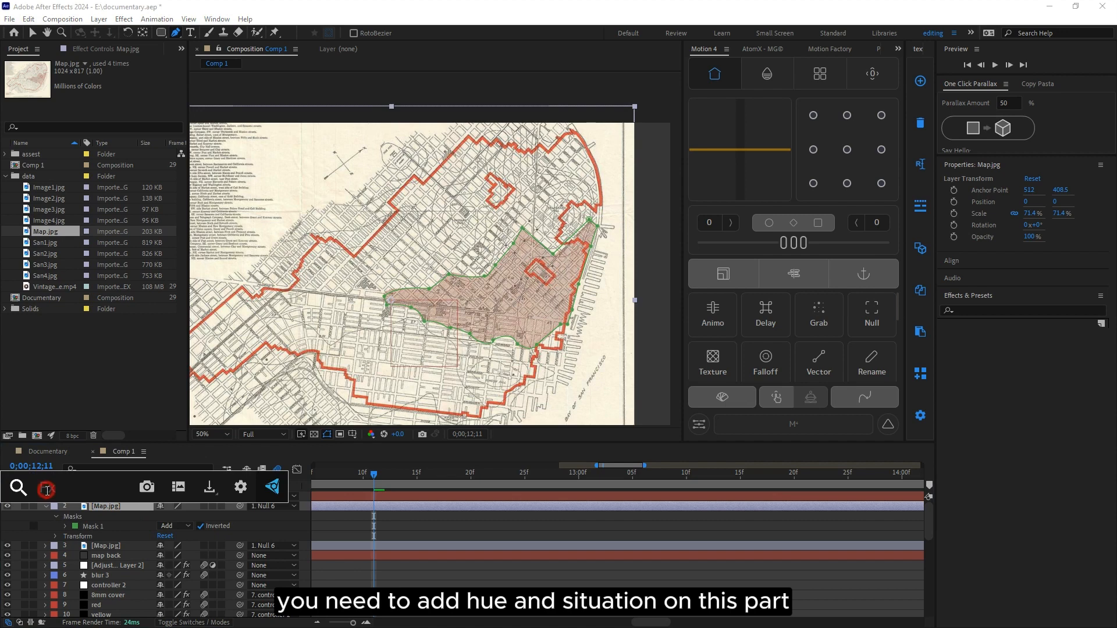
pyautogui.write('hu')
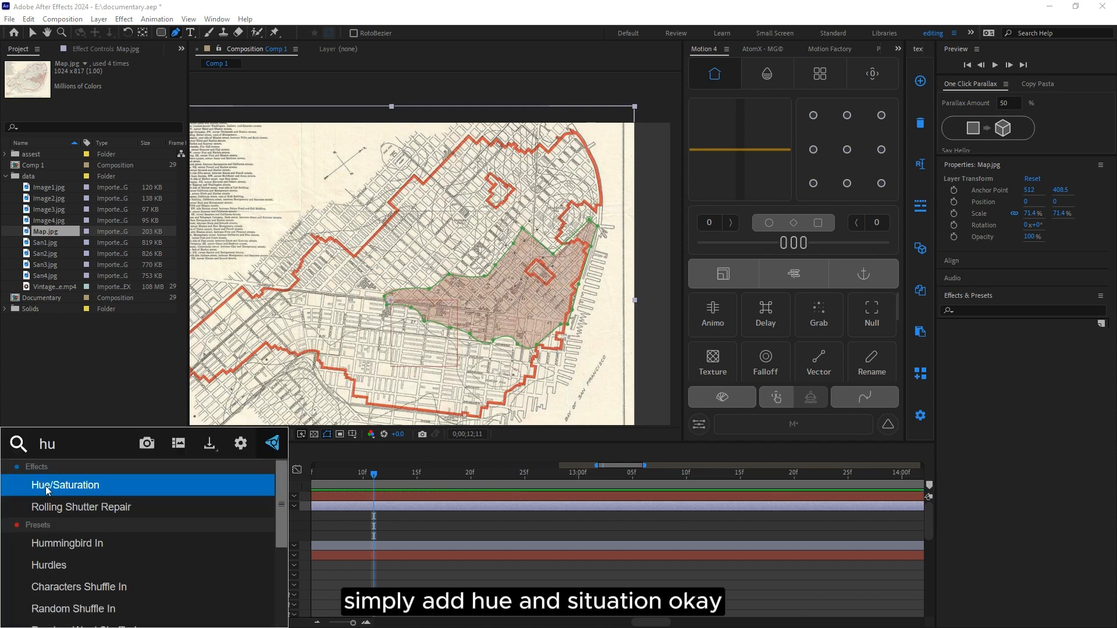
pyautogui.click(47, 490)
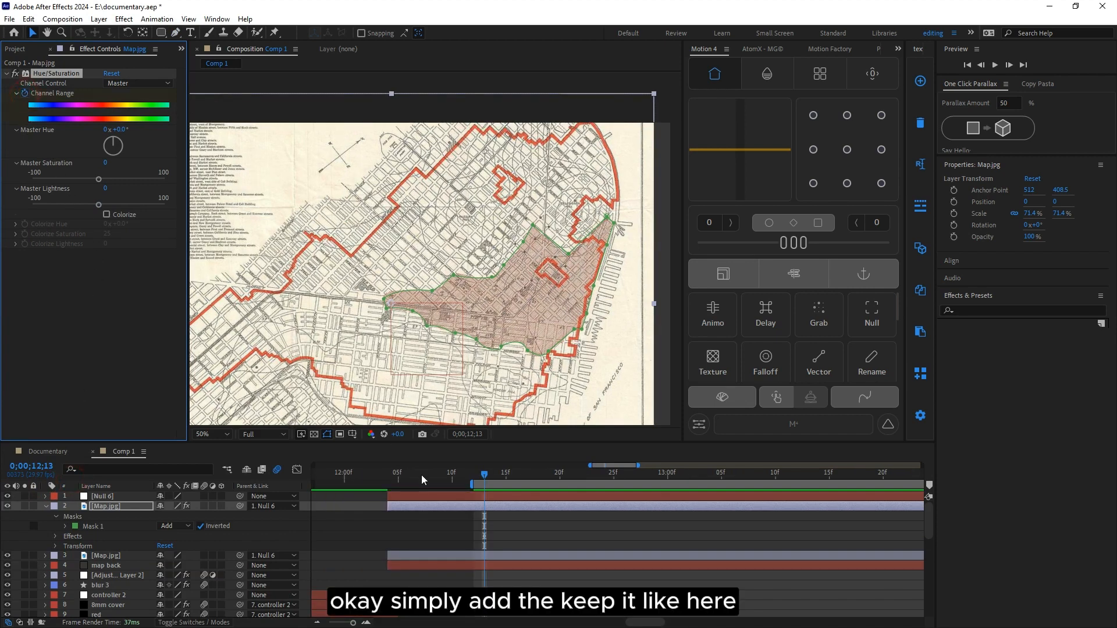
# Step: Darken the area outside the district by setting Master Lightness to -39 at 0;00;12;15
pyautogui.click(496, 483)
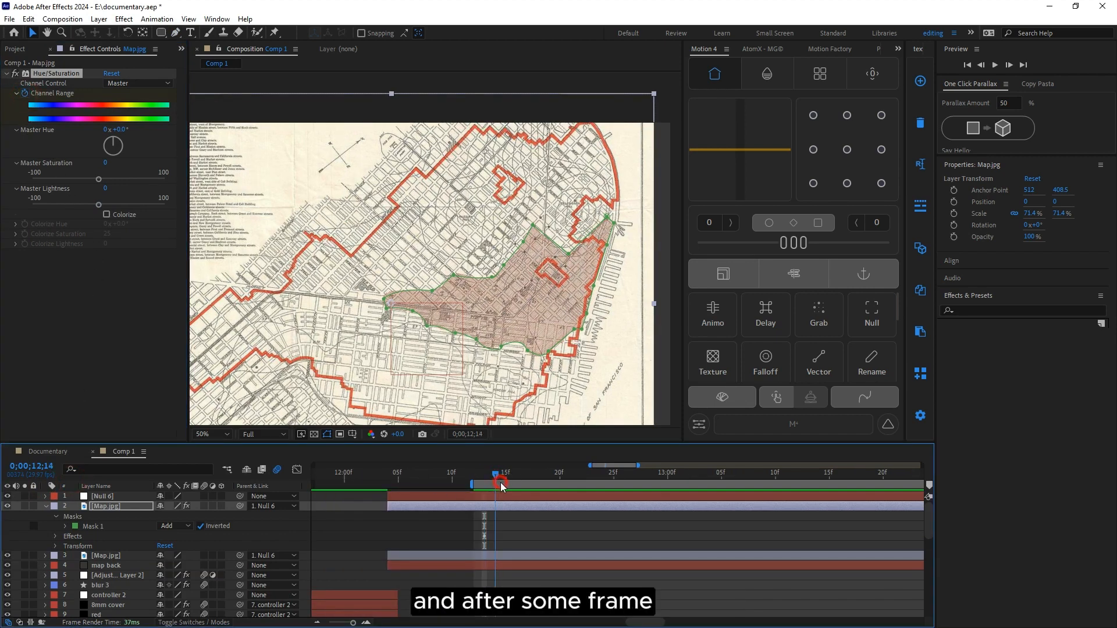
pyautogui.click(505, 483)
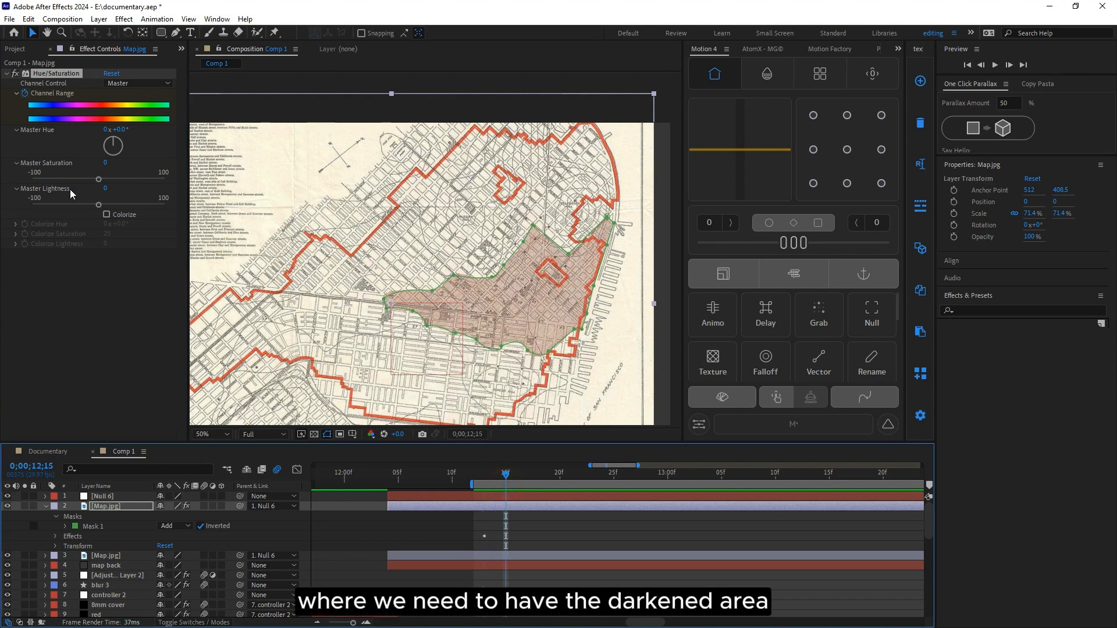
pyautogui.click(80, 204)
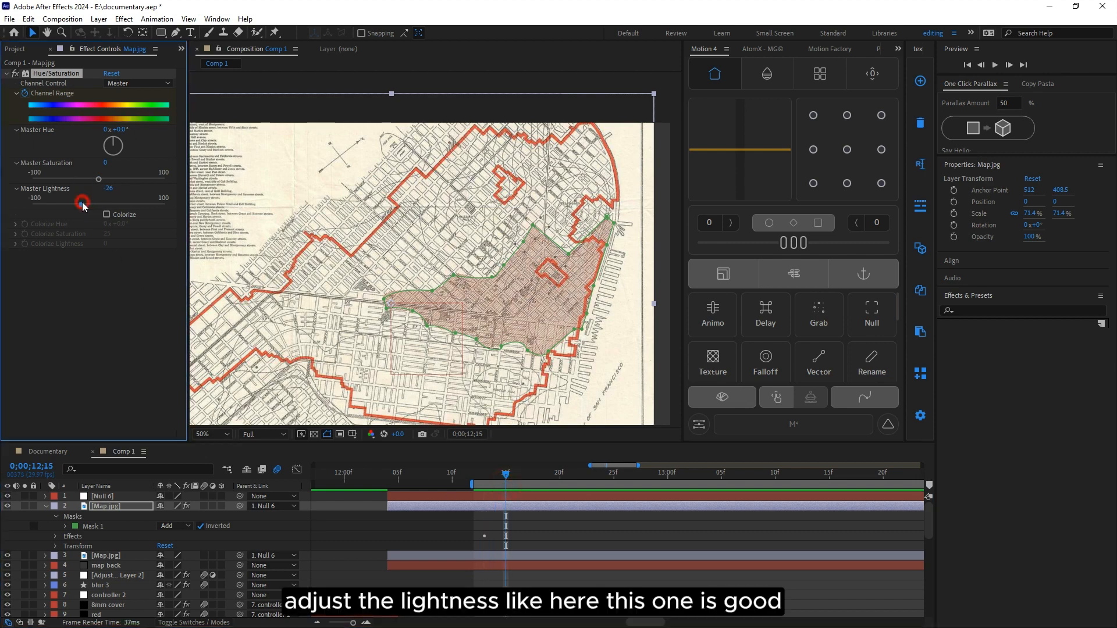
pyautogui.moveTo(81, 206); pyautogui.dragTo(74, 207)
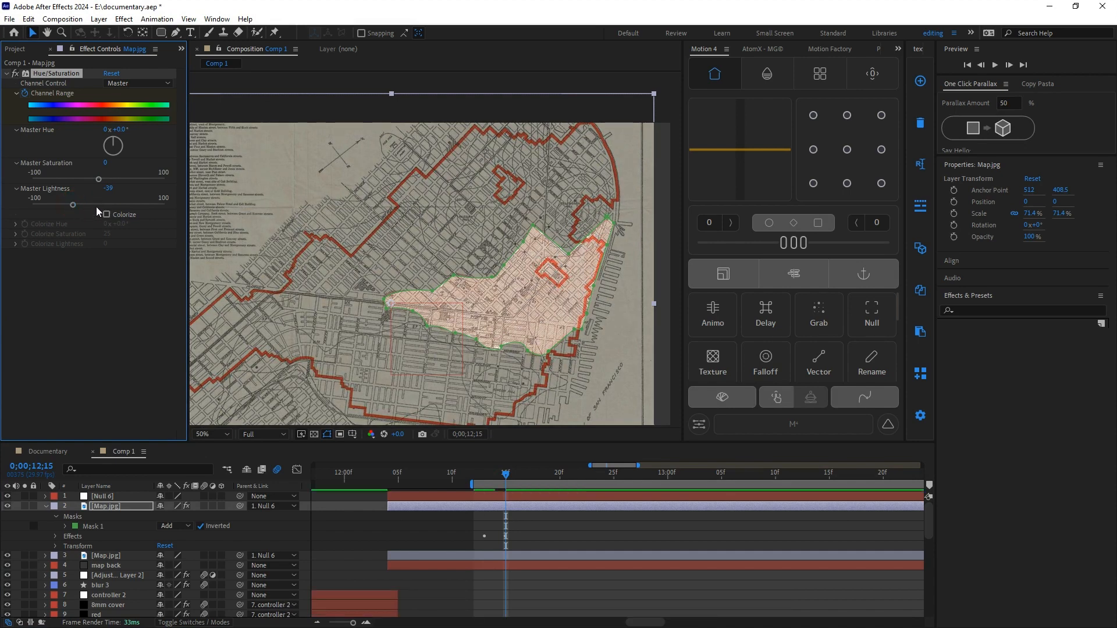
# Step: Select the district mask for refining with the Pen tool, and preview the darkening from 0;00;12;13
pyautogui.click(503, 508)
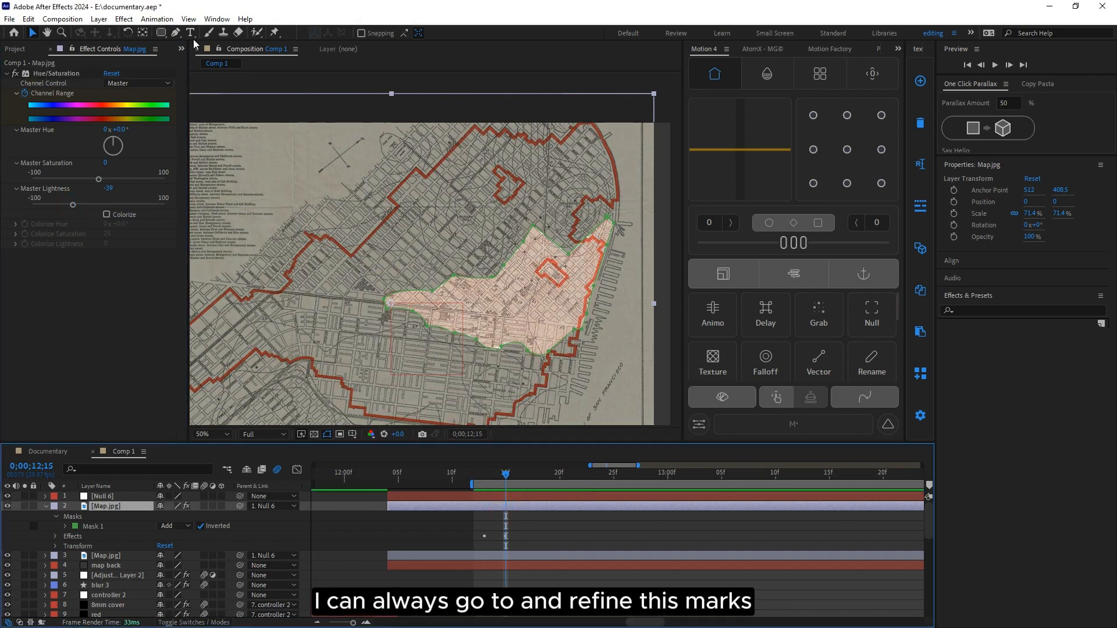
pyautogui.click(175, 33)
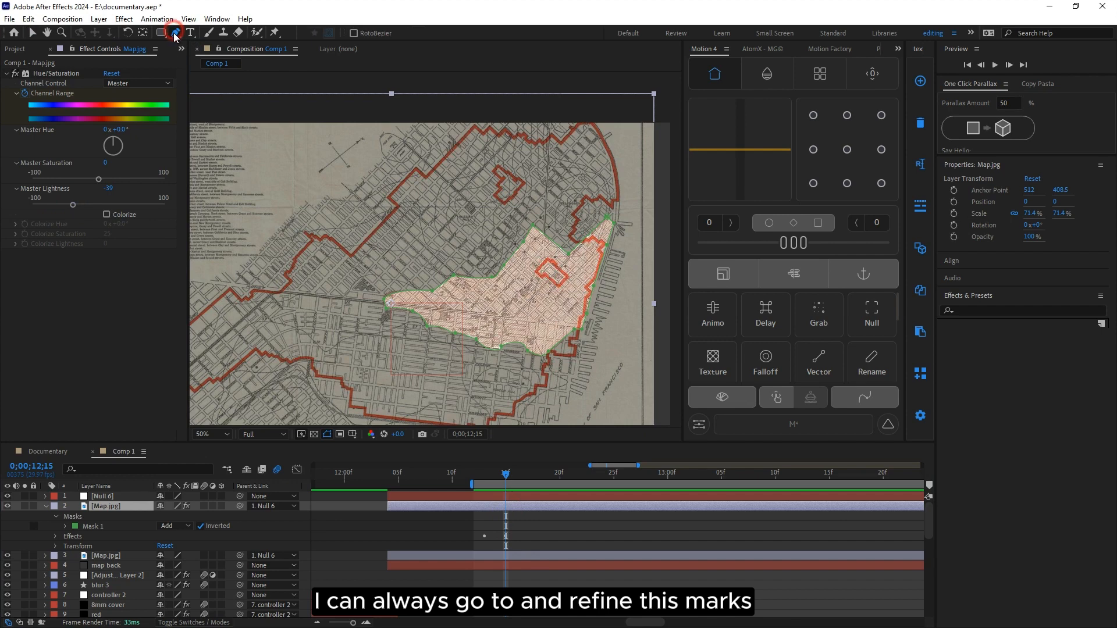
pyautogui.click(525, 245)
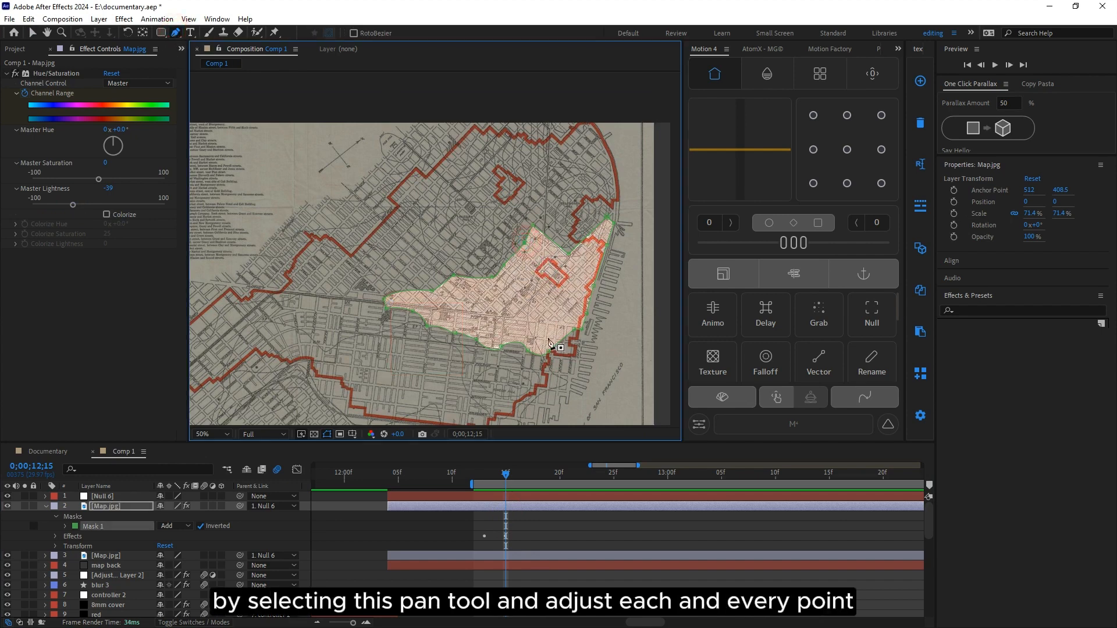
pyautogui.moveTo(506, 474); pyautogui.dragTo(480, 500)
pyautogui.press('space')
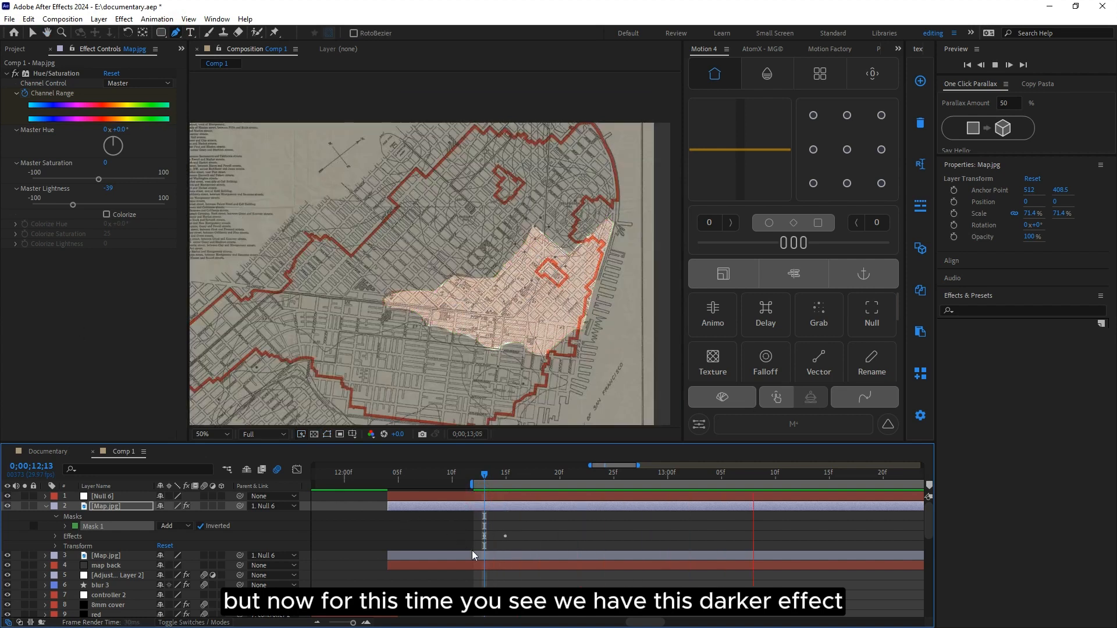
# Step: Slow the darkening by moving the second Channel Range keyframe to 0;00;12;19, and preview it
pyautogui.click(497, 507)
pyautogui.press('u')
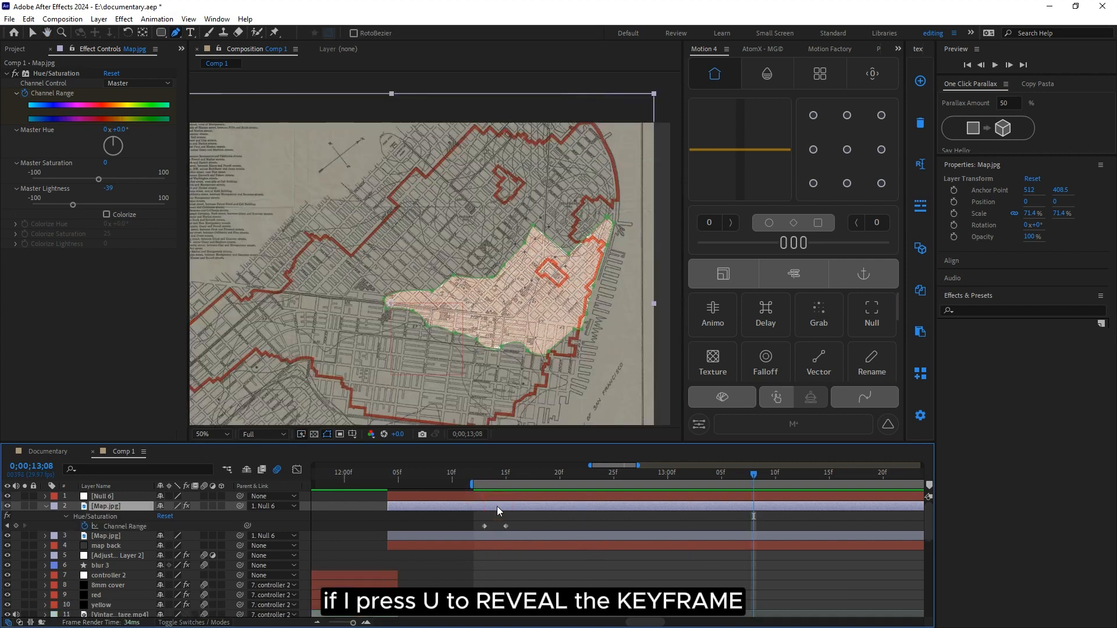
pyautogui.press('u')
pyautogui.press('u')
pyautogui.moveTo(506, 526); pyautogui.dragTo(549, 526)
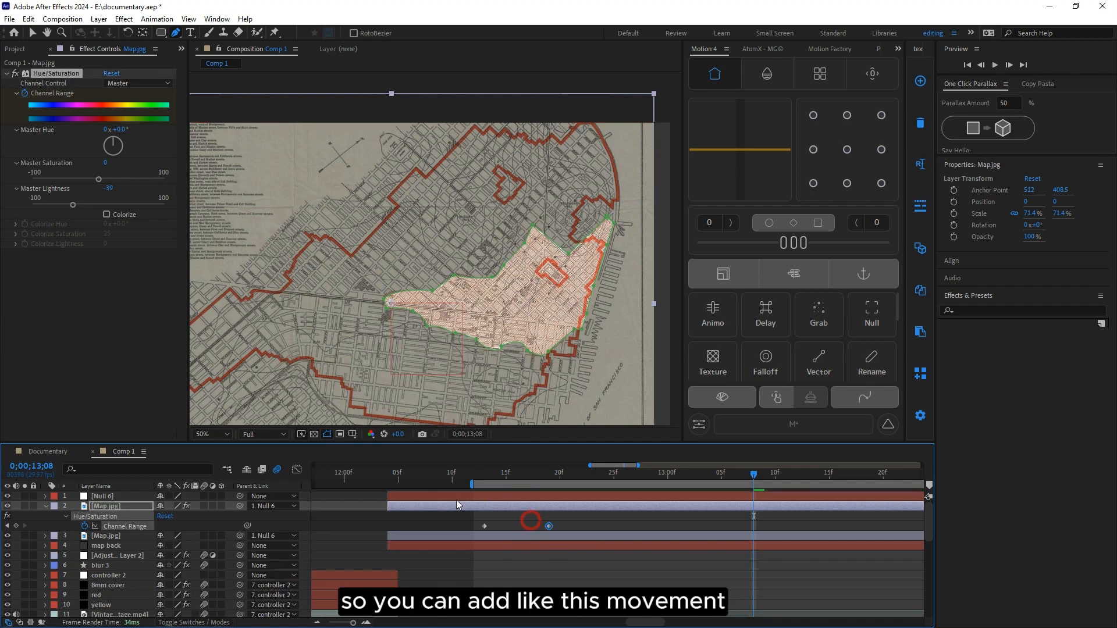
pyautogui.press('space')
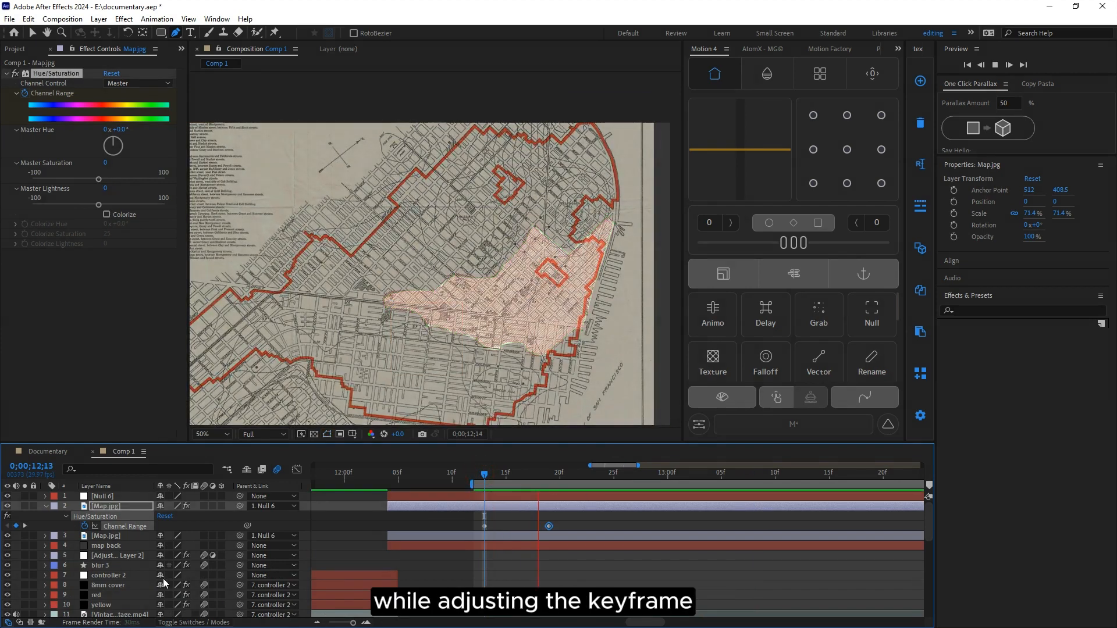
pyautogui.press('space')
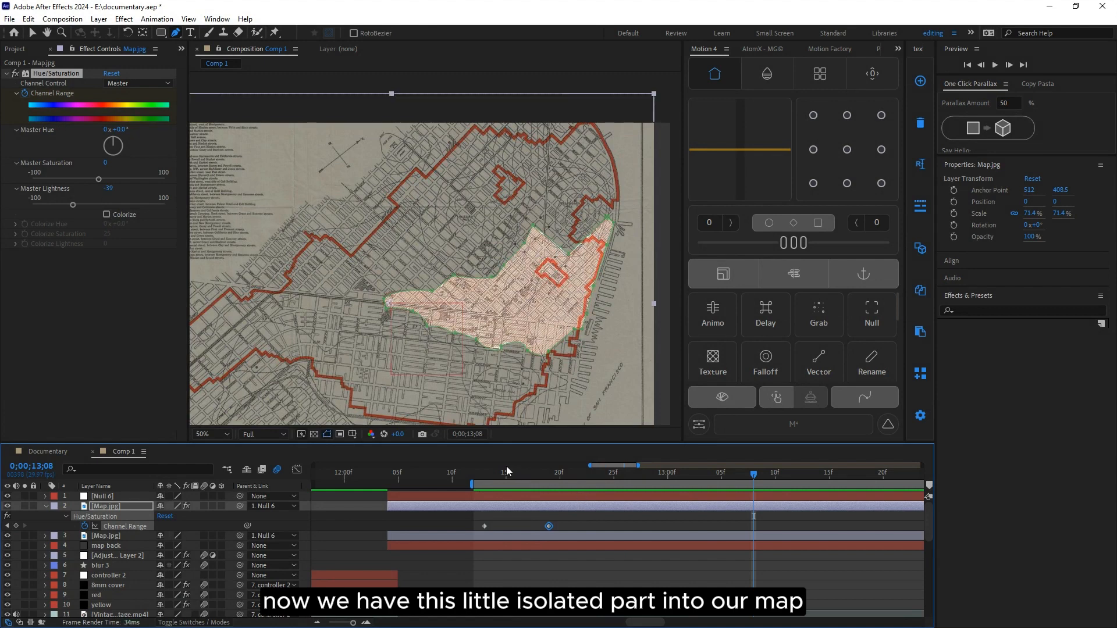
# Step: Start a second Pen tool mask on the upper Map.jpg layer, tracing the red boundary line near Market street
pyautogui.click(46, 506)
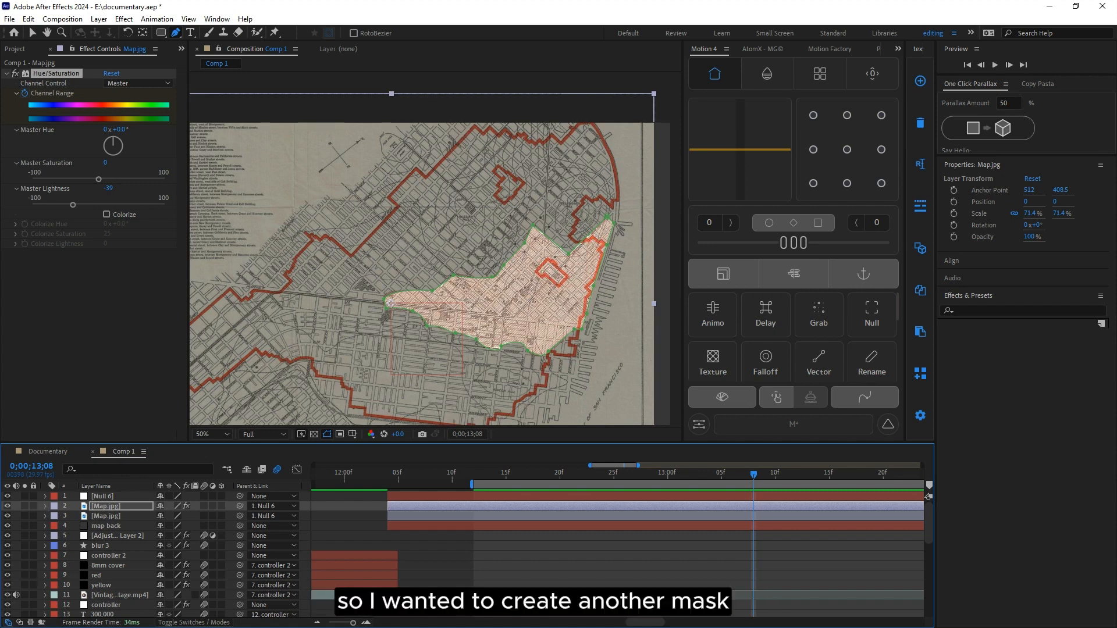
pyautogui.click(111, 509)
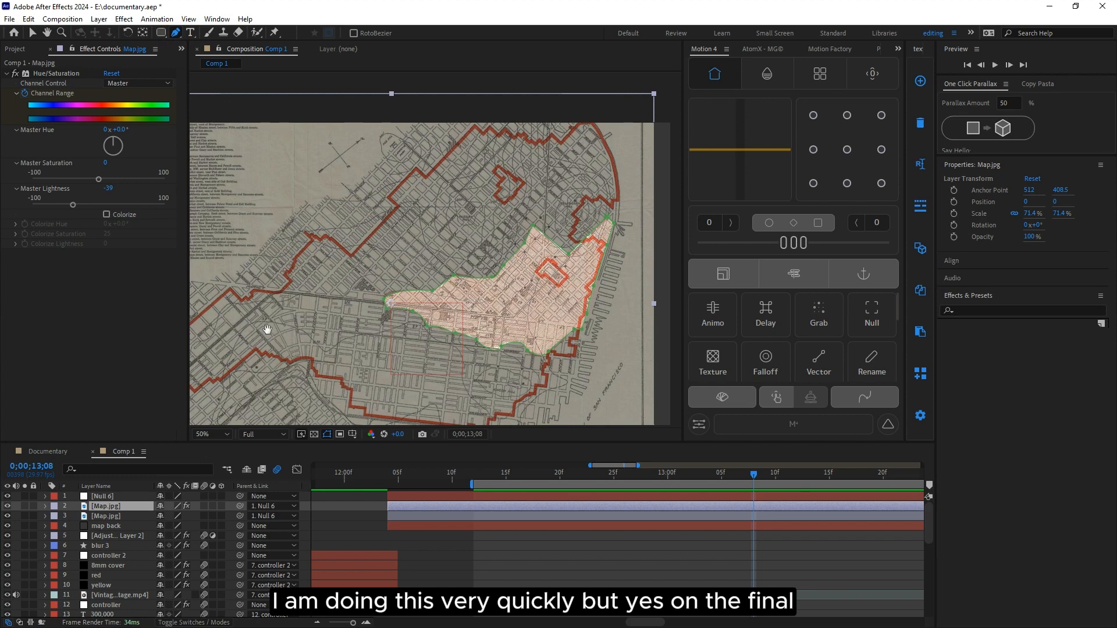
pyautogui.scroll(-2, 267, 330)
pyautogui.scroll(2, 245, 281)
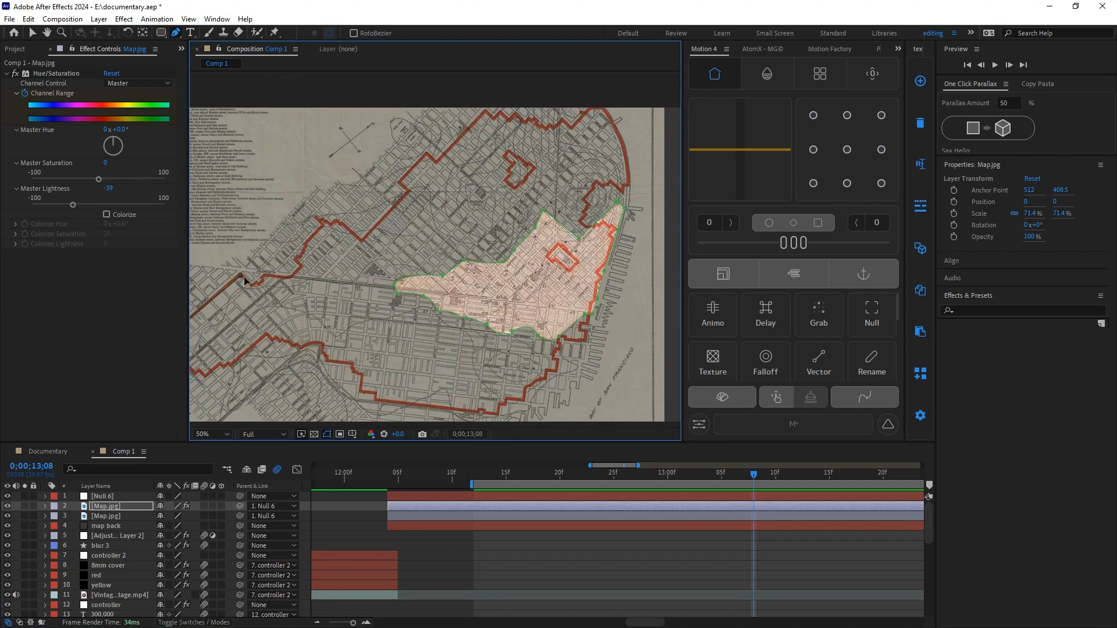
pyautogui.scroll(4, 245, 281)
pyautogui.moveTo(189, 280); pyautogui.dragTo(283, 279)
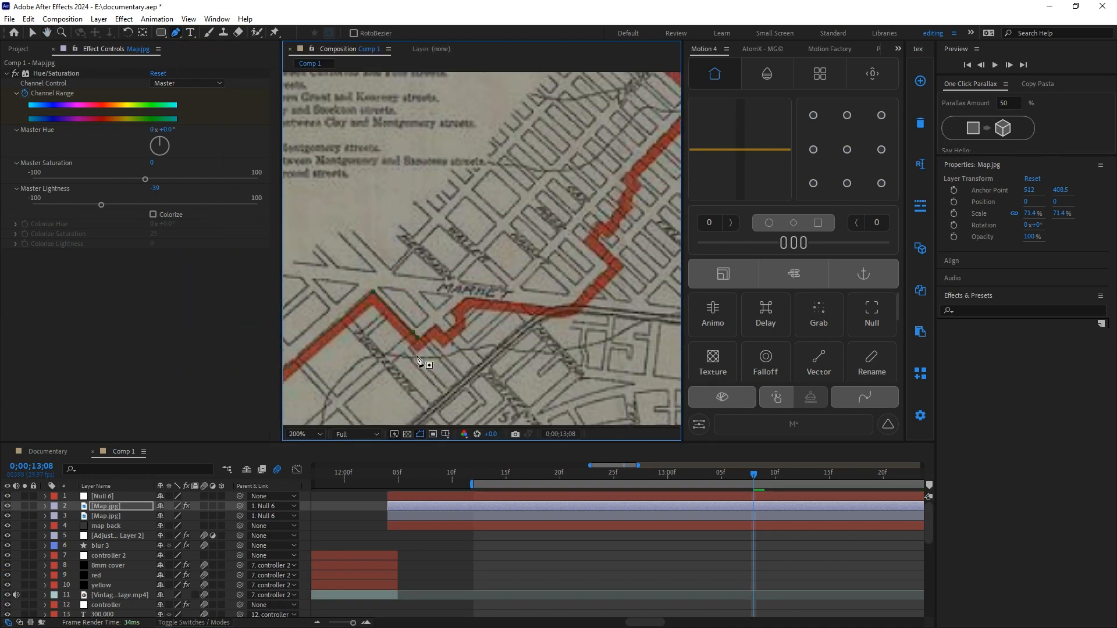
pyautogui.press(',')
pyautogui.click(467, 283)
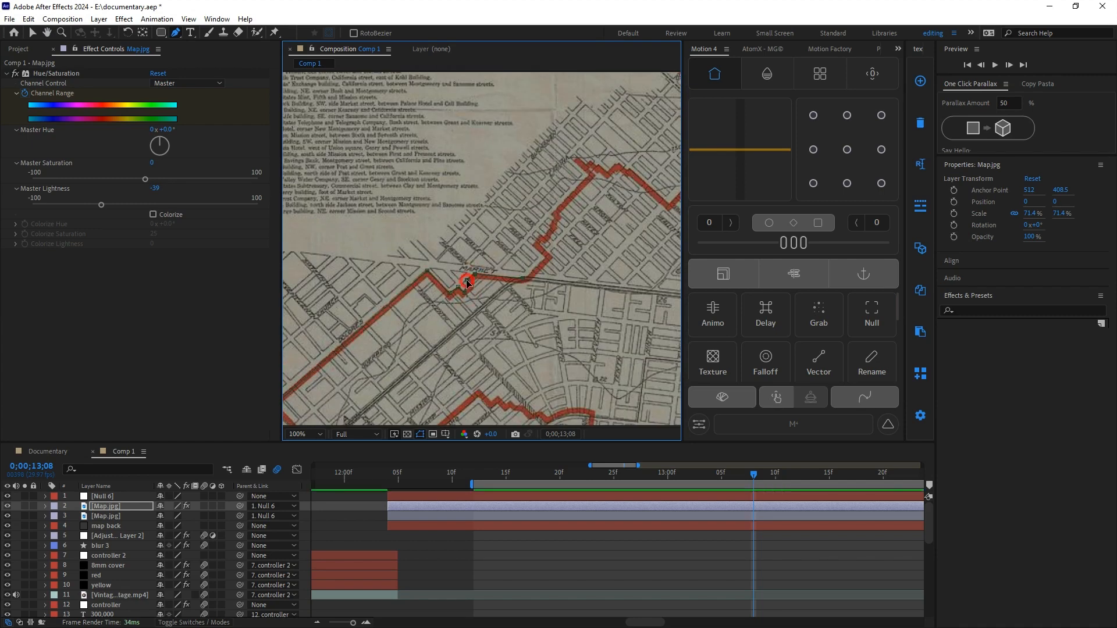
# Step: Continue the second mask on the upper Map.jpg layer along the boundary's northwestern edge, following each zigzag corner up to the map's top
pyautogui.scroll(2, 544, 275)
pyautogui.moveTo(593, 233); pyautogui.dragTo(398, 364)
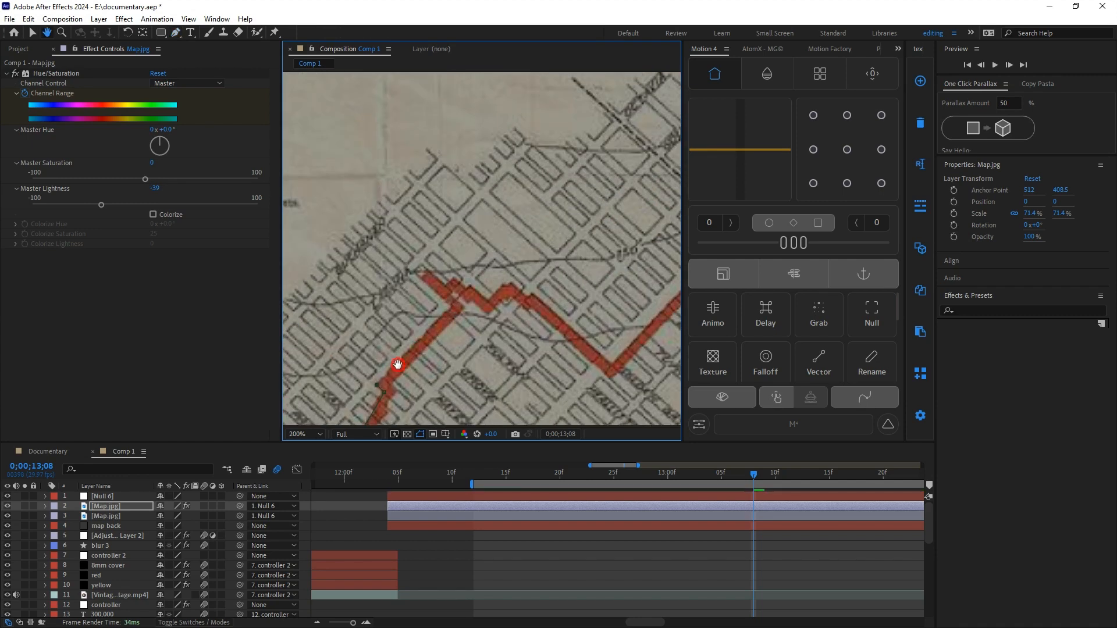
pyautogui.click(450, 306)
pyautogui.click(420, 276)
pyautogui.click(429, 269)
pyautogui.click(445, 284)
pyautogui.click(455, 278)
pyautogui.click(466, 288)
pyautogui.click(470, 286)
pyautogui.scroll(1, 470, 288)
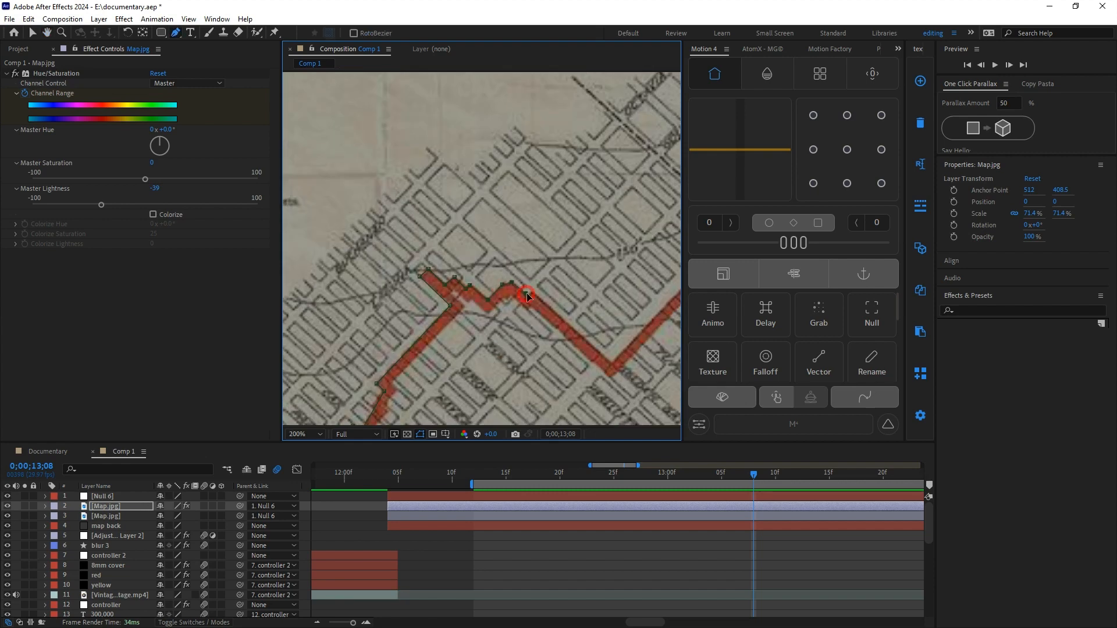
pyautogui.click(623, 389)
pyautogui.moveTo(543, 180); pyautogui.dragTo(411, 344)
pyautogui.click(523, 224)
pyautogui.click(562, 256)
pyautogui.moveTo(582, 232); pyautogui.dragTo(407, 388)
pyautogui.click(583, 208)
pyautogui.click(617, 238)
pyautogui.click(643, 211)
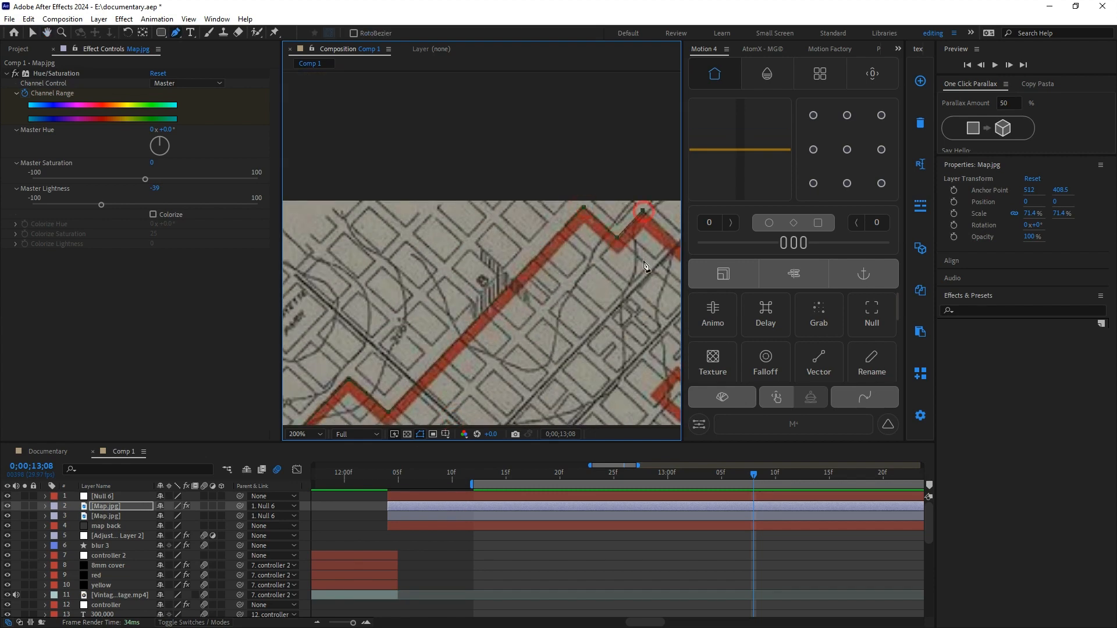
# Step: Extend the mask around the boundary's northern corner and down the curved waterfront edge to the notch east of Telegraph Hill
pyautogui.moveTo(643, 263); pyautogui.dragTo(489, 273)
pyautogui.click(523, 254)
pyautogui.click(537, 242)
pyautogui.click(554, 249)
pyautogui.click(564, 240)
pyautogui.click(581, 256)
pyautogui.click(579, 268)
pyautogui.moveTo(658, 263); pyautogui.dragTo(547, 170)
pyautogui.click(548, 299)
pyautogui.click(586, 327)
pyautogui.click(531, 337)
pyautogui.click(563, 320)
pyautogui.click(576, 208)
pyautogui.click(557, 209)
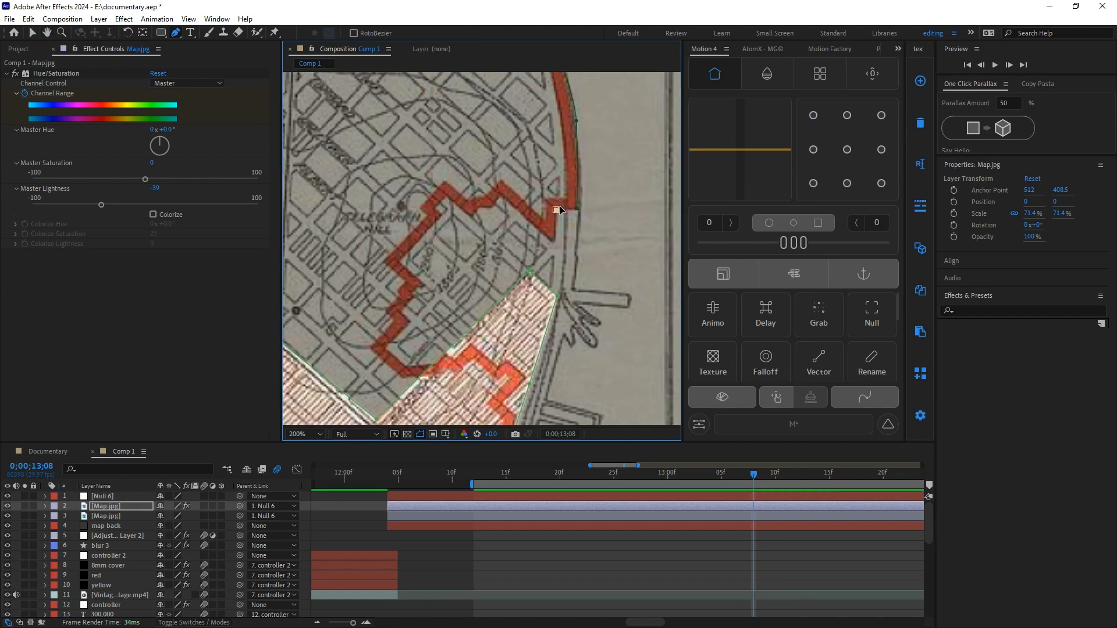
# Step: Trace the rest of the red boundary past Telegraph Hill and along the southern edge, closing the second mask
pyautogui.click(554, 239)
pyautogui.click(502, 197)
pyautogui.click(472, 216)
pyautogui.moveTo(512, 360); pyautogui.dragTo(481, 174)
pyautogui.moveTo(460, 361); pyautogui.dragTo(418, 174)
pyautogui.moveTo(326, 344); pyautogui.dragTo(576, 217)
pyautogui.click(404, 265)
pyautogui.click(391, 251)
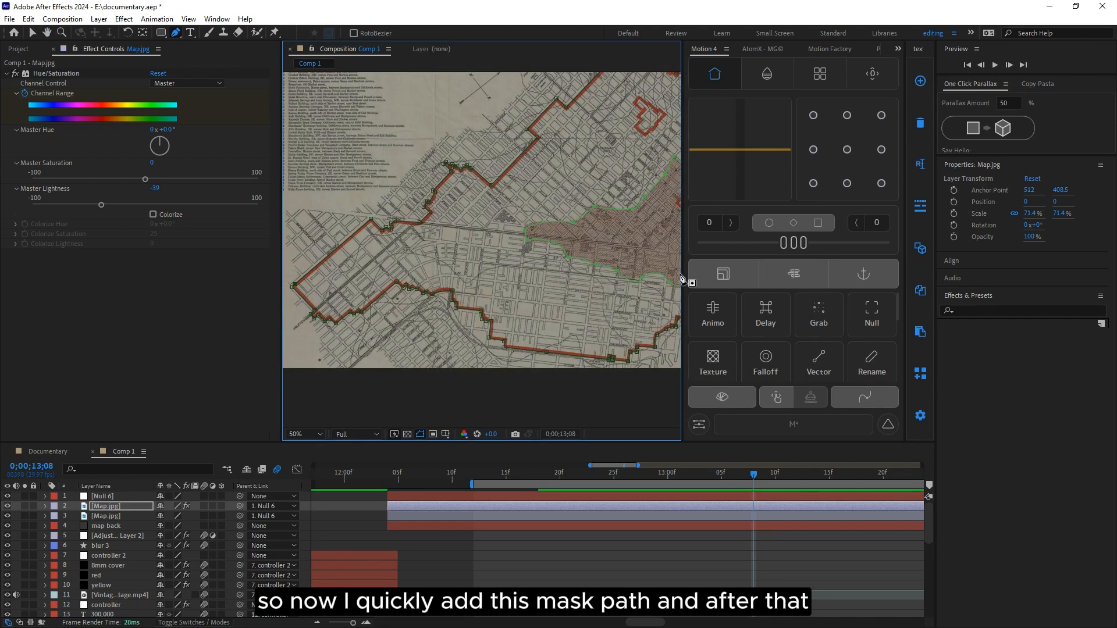
# Step: Set Mask 2 on the upper Map.jpg layer to Subtract
pyautogui.scroll(-2, 529, 239)
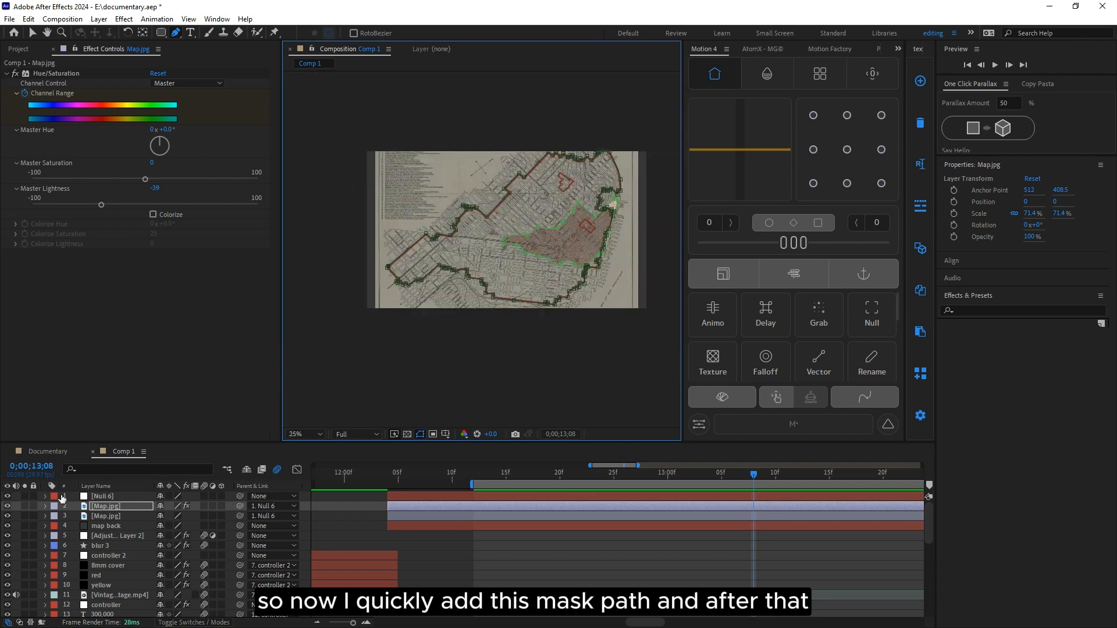
pyautogui.click(46, 506)
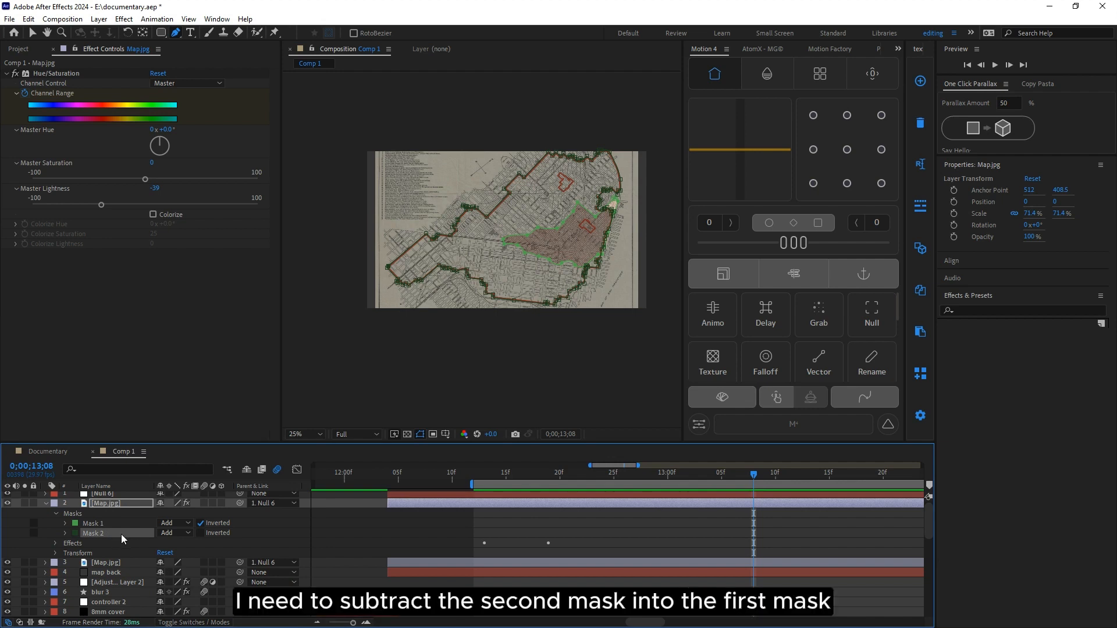
pyautogui.click(178, 533)
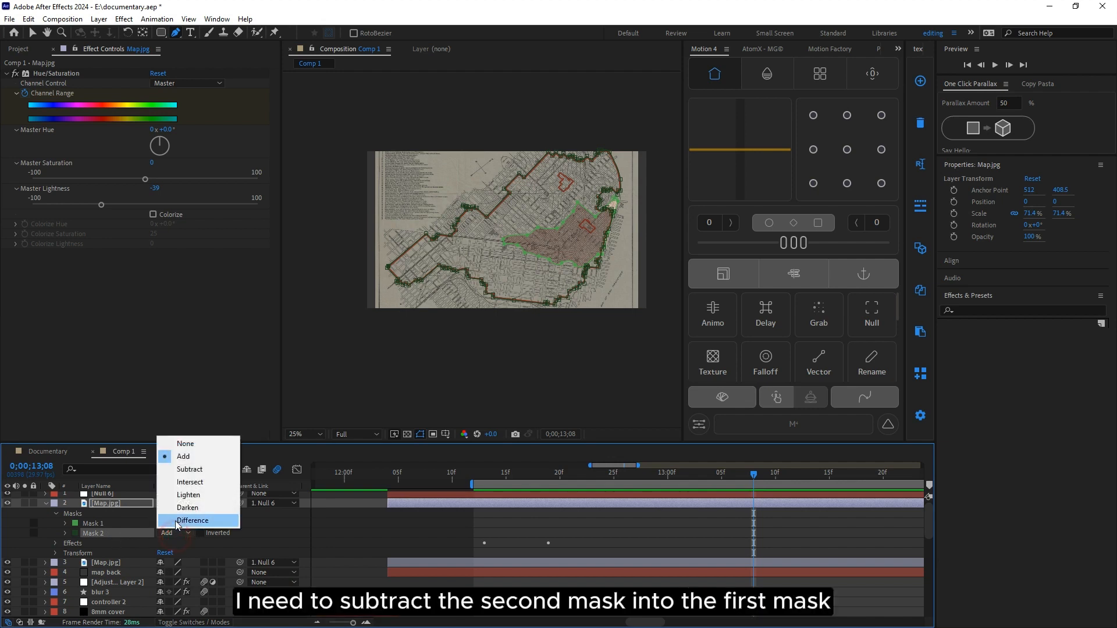
pyautogui.click(186, 469)
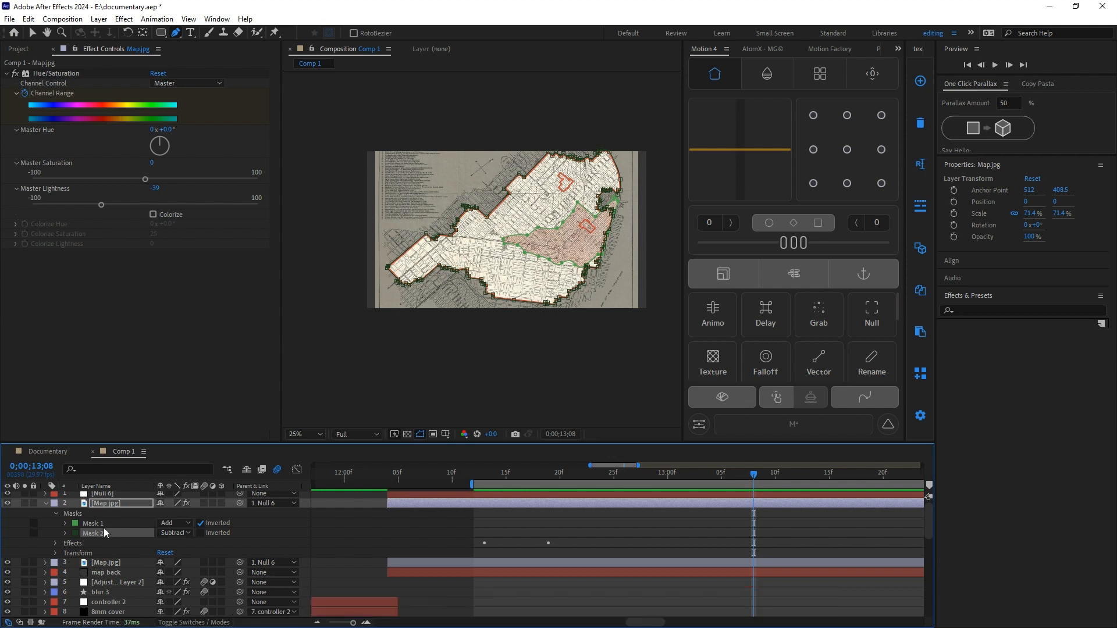
# Step: Animate Mask 2's Mask Expansion from -208 pixels at 0;00;12;20 to 0 pixels at 0;00;12;25
pyautogui.click(66, 535)
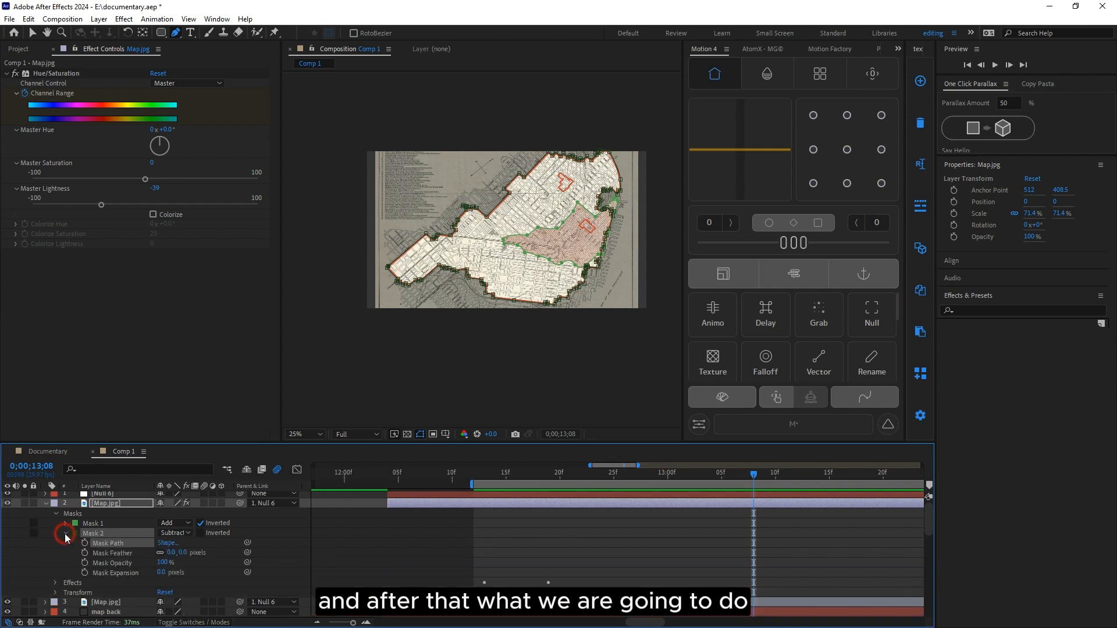
pyautogui.moveTo(688, 516); pyautogui.dragTo(551, 575)
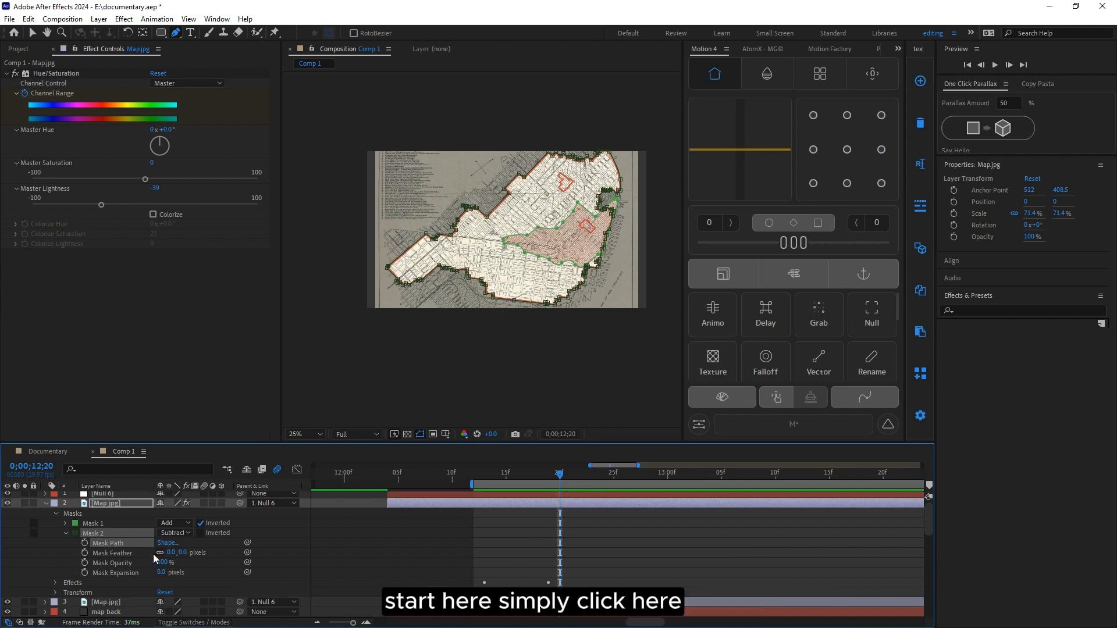
pyautogui.click(84, 573)
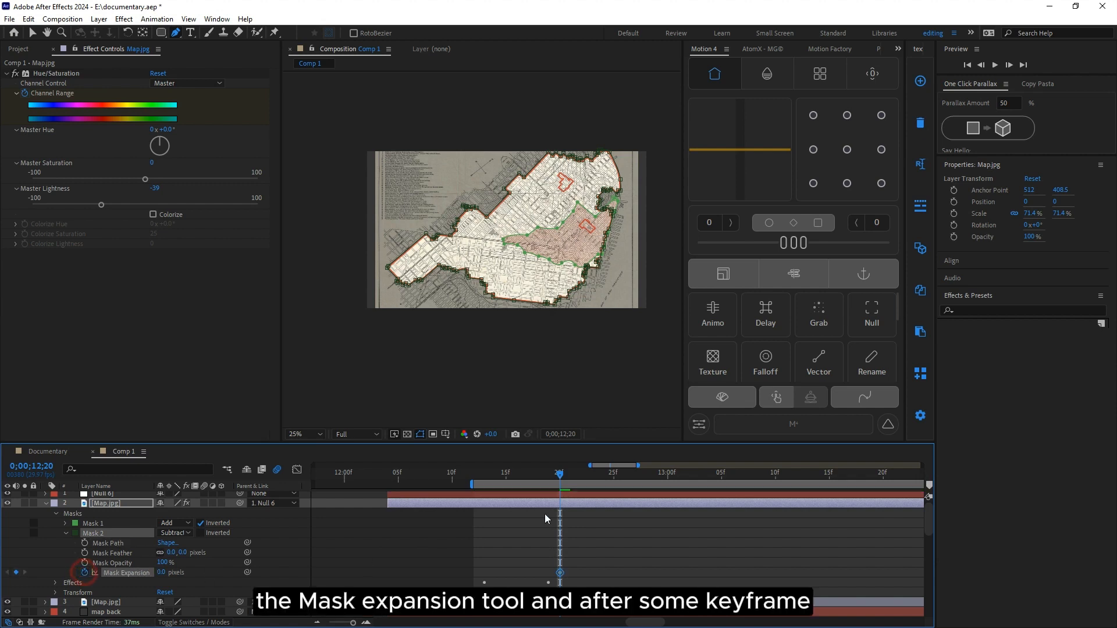
pyautogui.moveTo(560, 479); pyautogui.dragTo(608, 502)
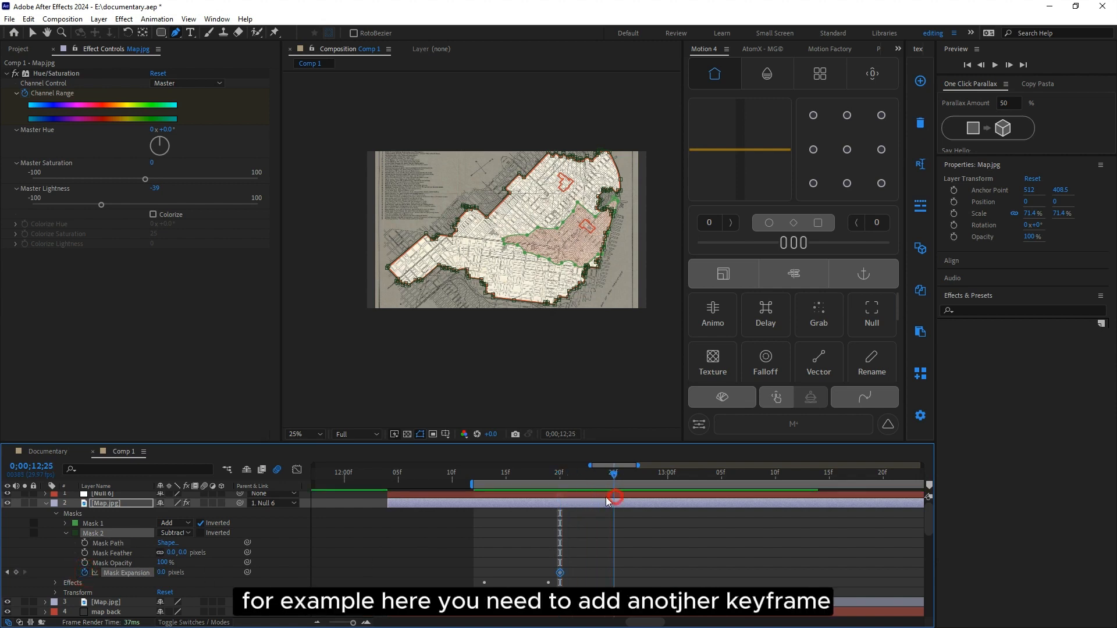
pyautogui.click(16, 573)
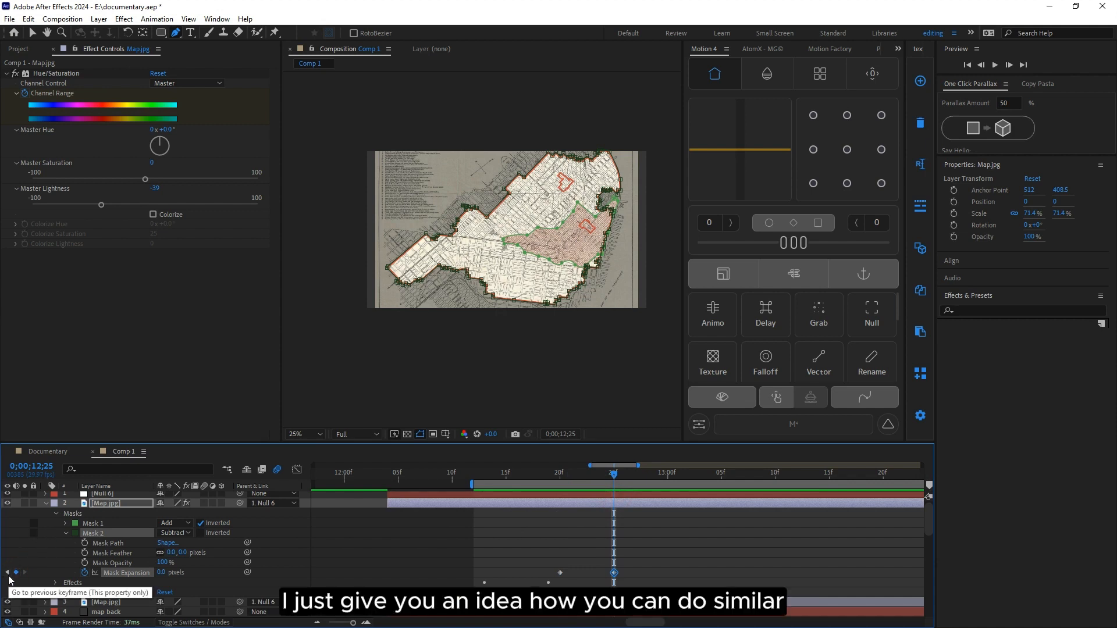
pyautogui.click(7, 572)
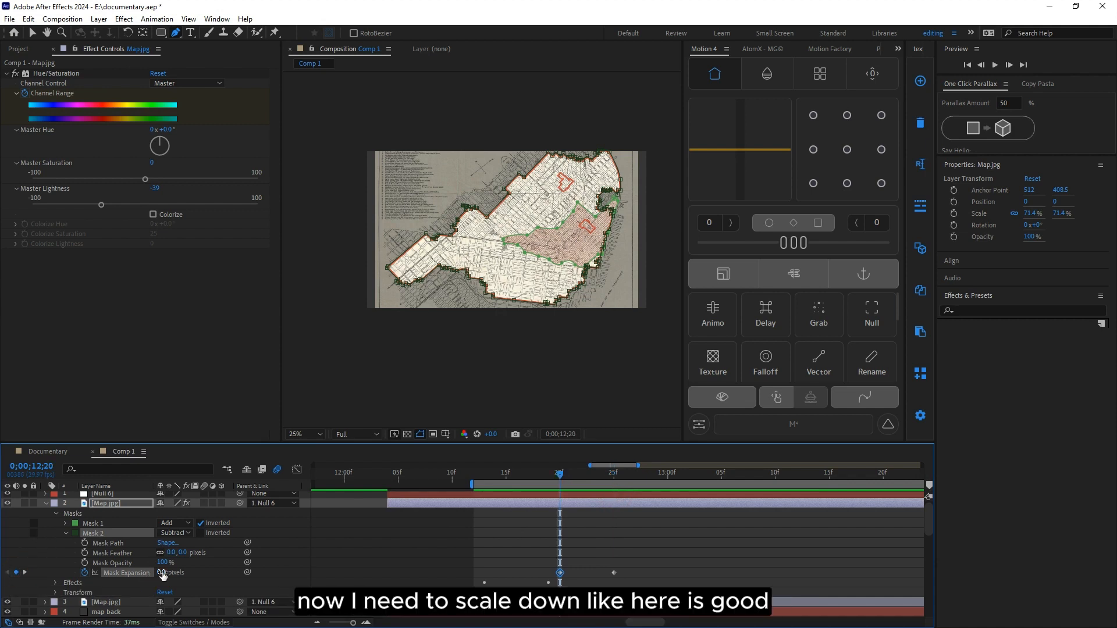
pyautogui.moveTo(162, 572); pyautogui.dragTo(42, 575)
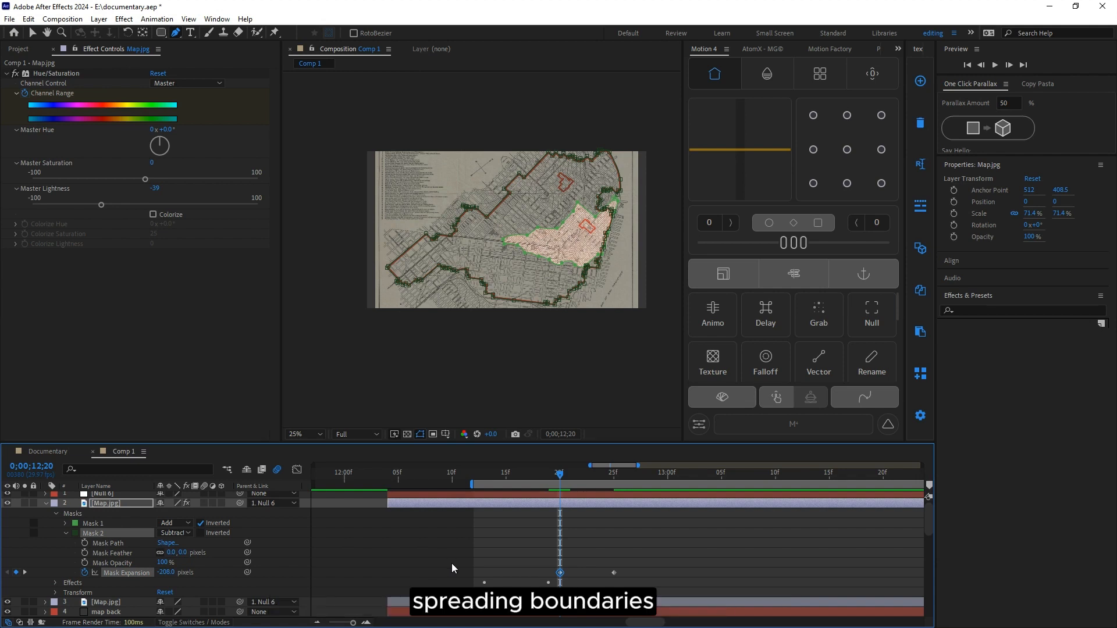
# Step: Delay the two Mask Expansion keyframes to 0;00;12;24 and 0;00;12;29, and preview the spreading area from 0;00;12;12
pyautogui.press('space')
pyautogui.press('g')
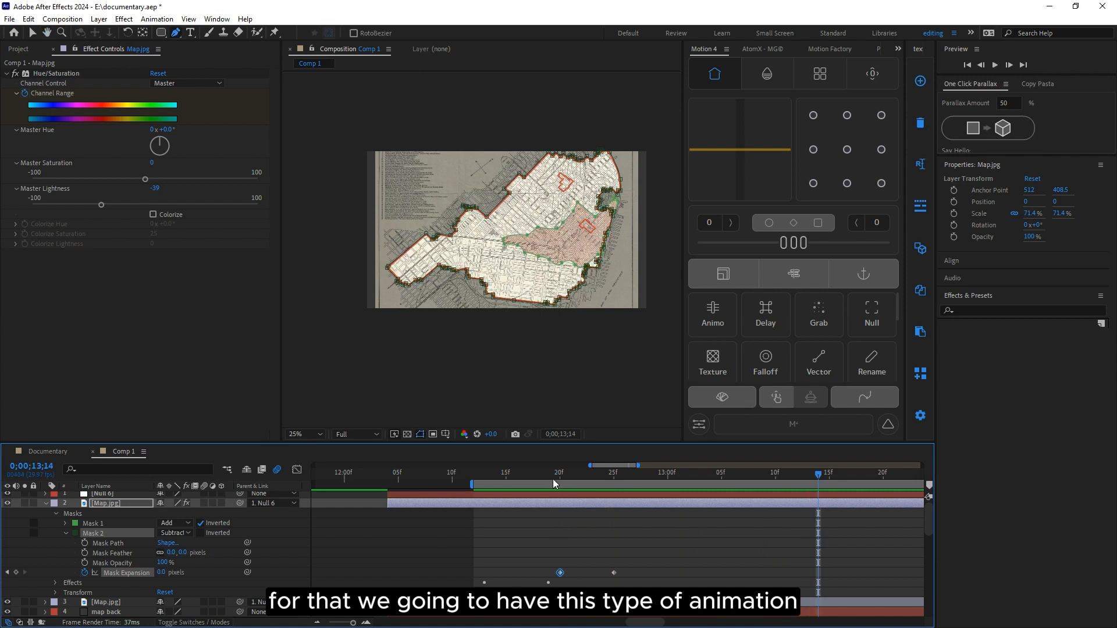
pyautogui.click(527, 475)
pyautogui.click(473, 476)
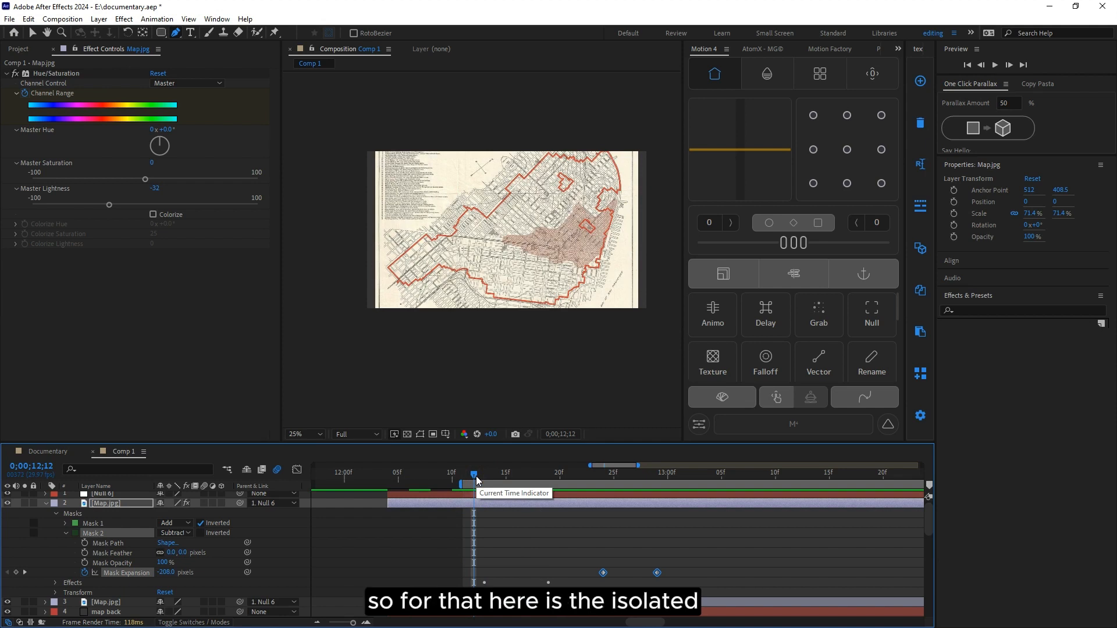
pyautogui.press('space')
pyautogui.press('space')
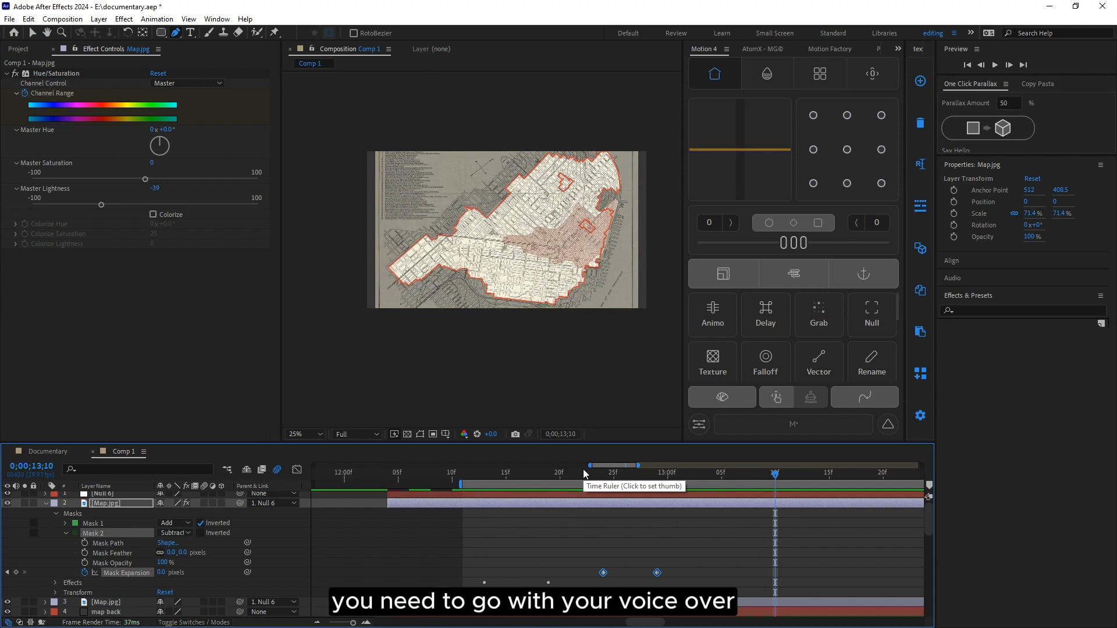
# Step: Slow the spread by moving the second Mask Expansion keyframe to 0;00;13;01, and check the animation
pyautogui.press('u')
pyautogui.press('u')
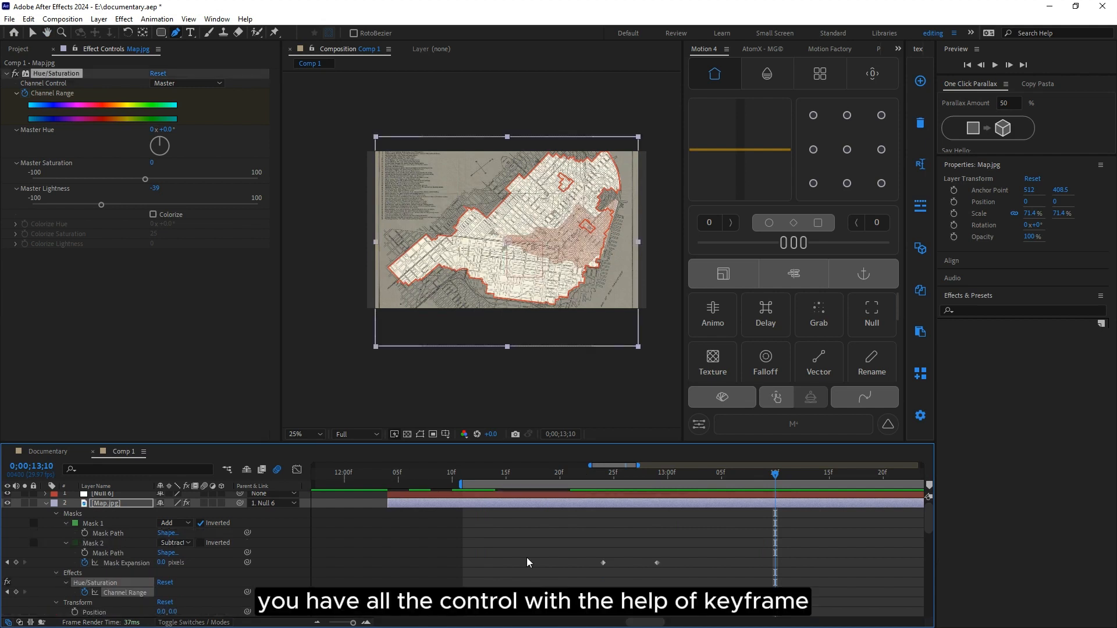
pyautogui.moveTo(660, 562); pyautogui.dragTo(678, 562)
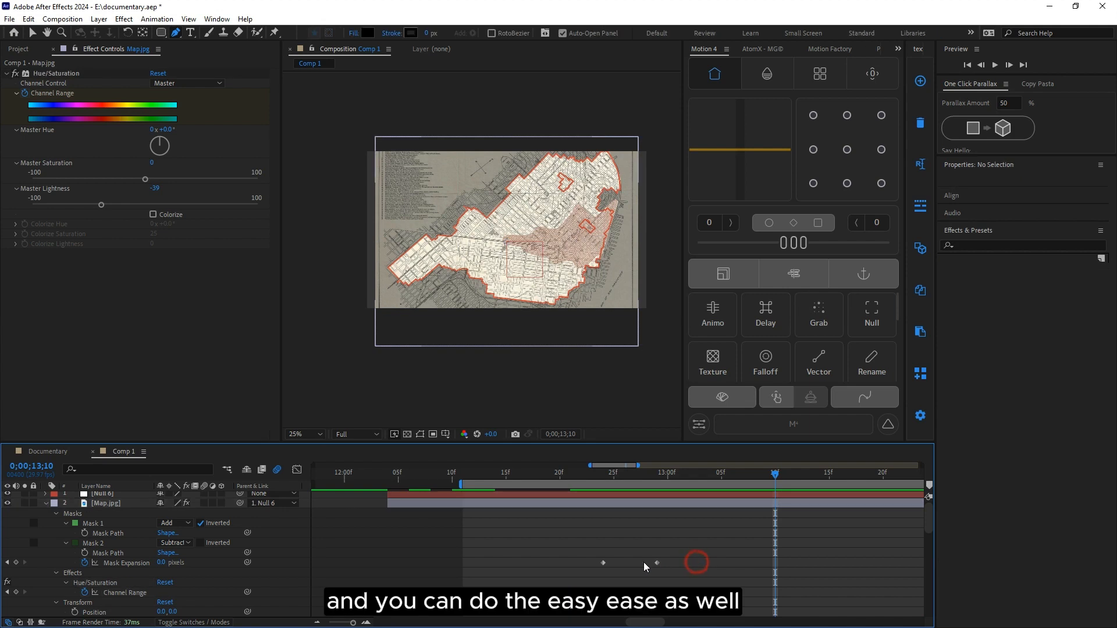
pyautogui.click(678, 563)
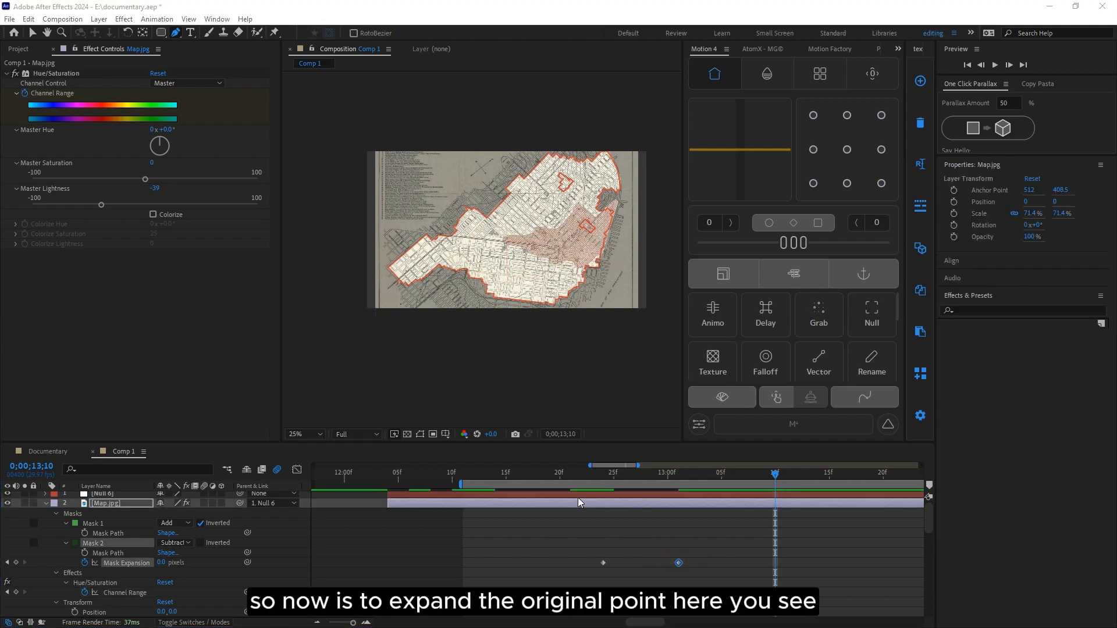
pyautogui.press('space')
pyautogui.click(642, 494)
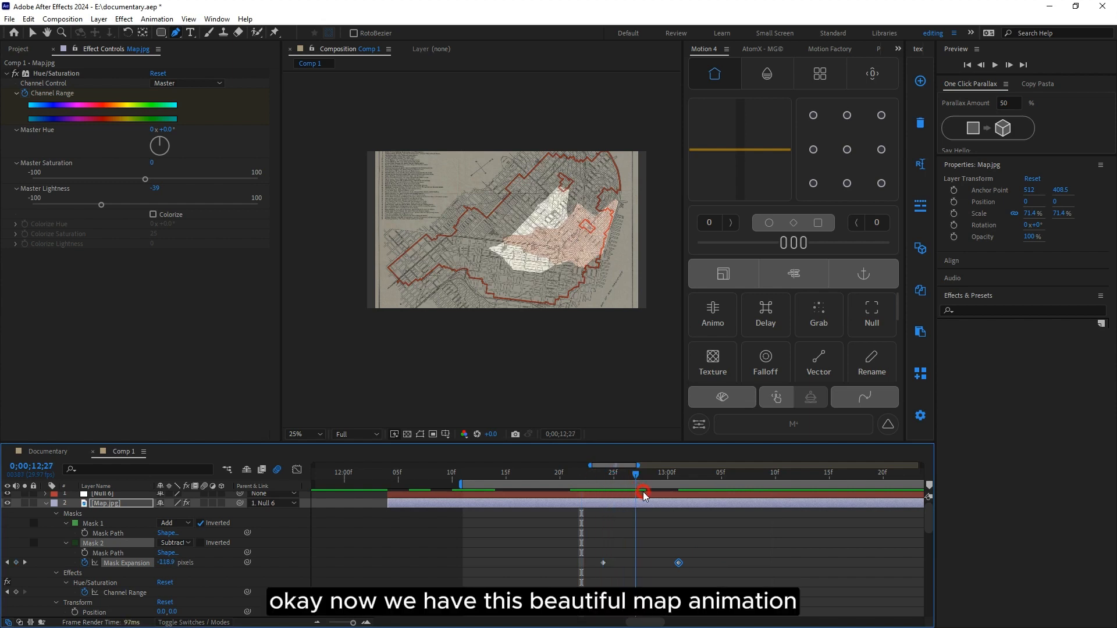
pyautogui.moveTo(643, 494); pyautogui.dragTo(678, 494)
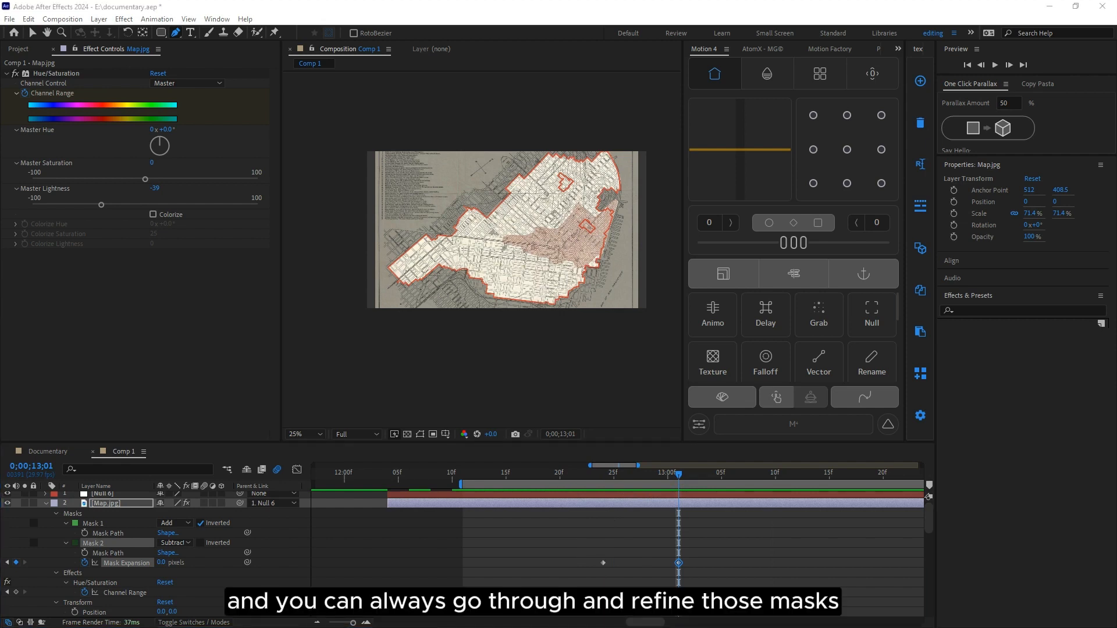
# Step: Add Scale keyframes at 247% on Null 6 at 0;00;12;23 and 0;00;12;28
pyautogui.press('u')
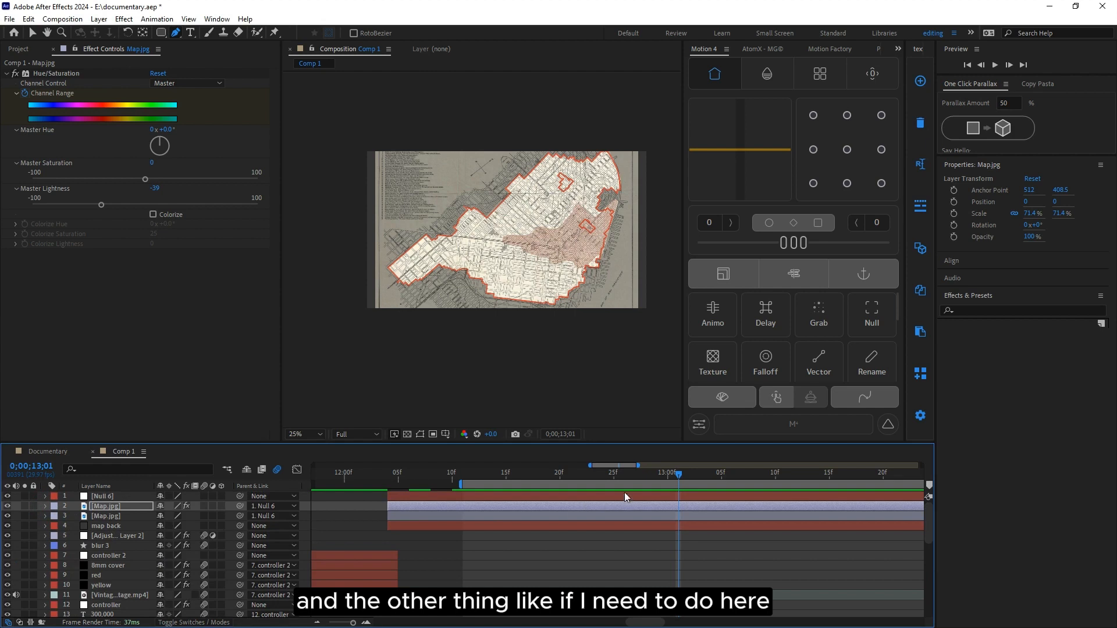
pyautogui.moveTo(678, 474); pyautogui.dragTo(589, 491)
pyautogui.click(596, 496)
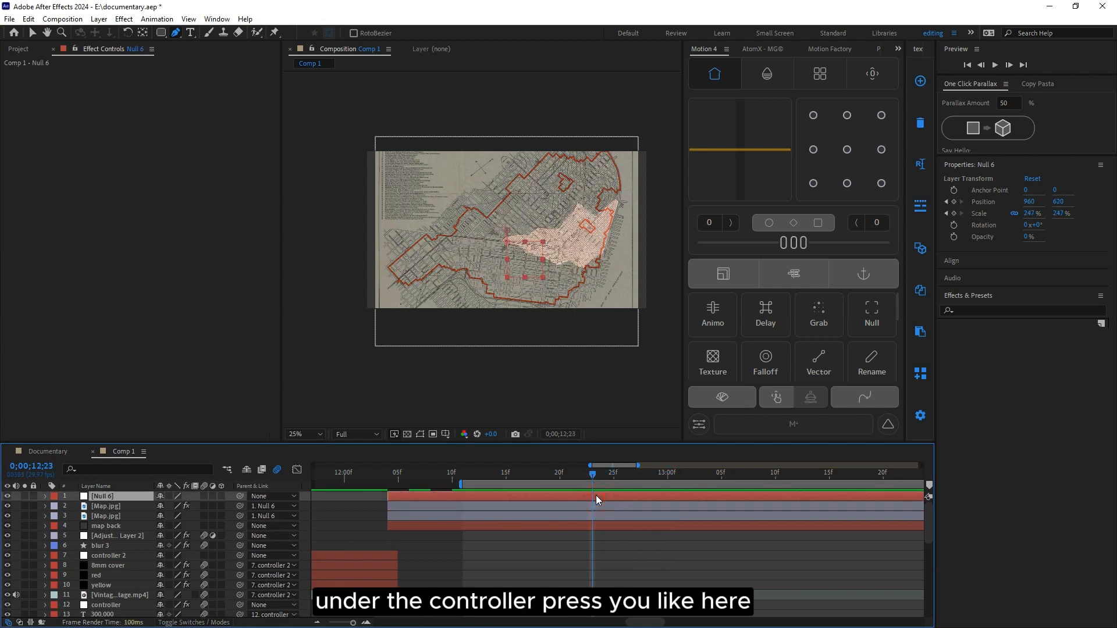
pyautogui.press('u')
pyautogui.click(596, 474)
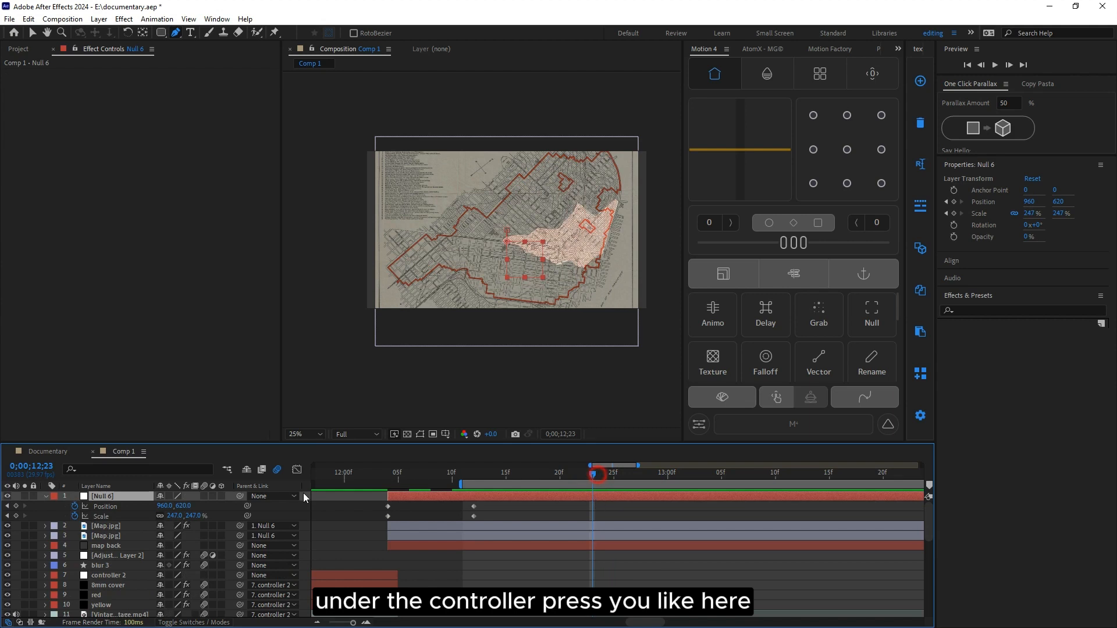
pyautogui.click(16, 516)
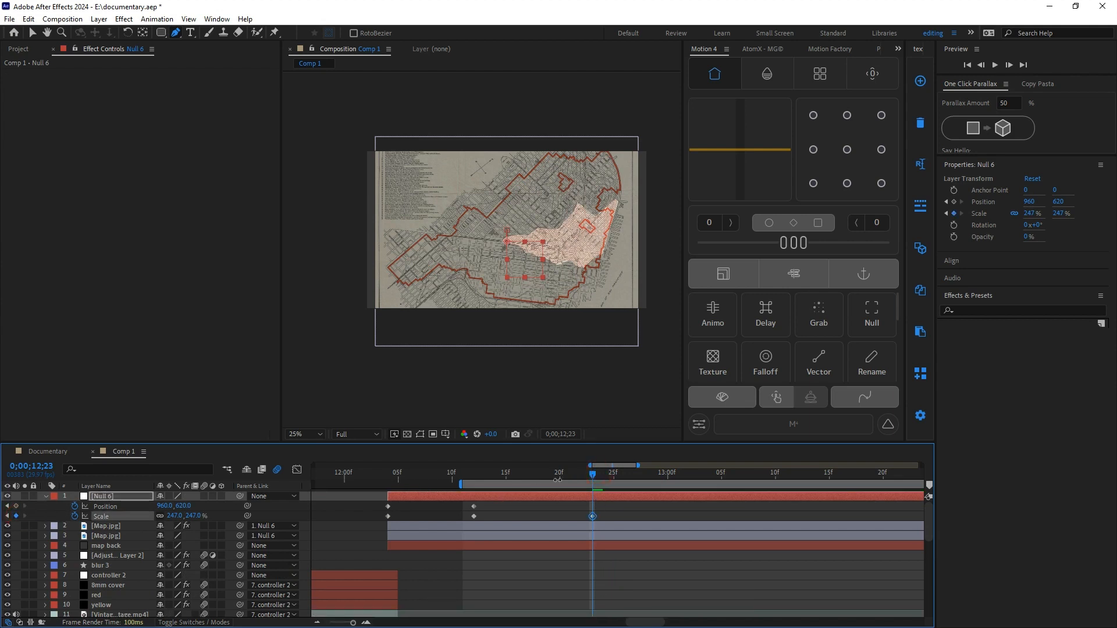
pyautogui.click(634, 484)
pyautogui.moveTo(634, 484); pyautogui.dragTo(647, 486)
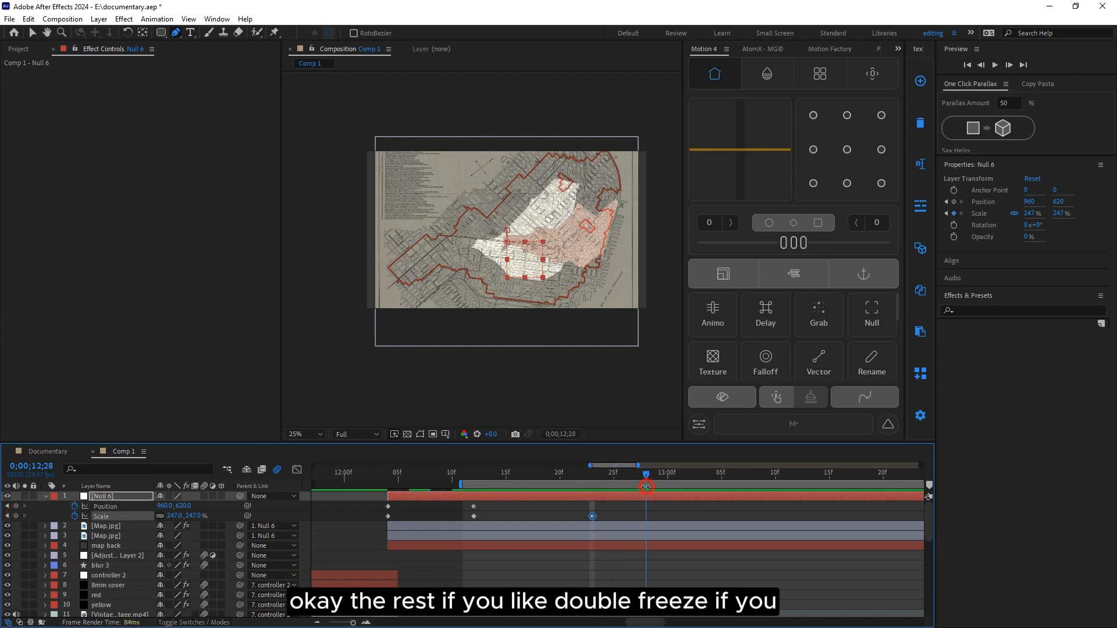
pyautogui.click(16, 516)
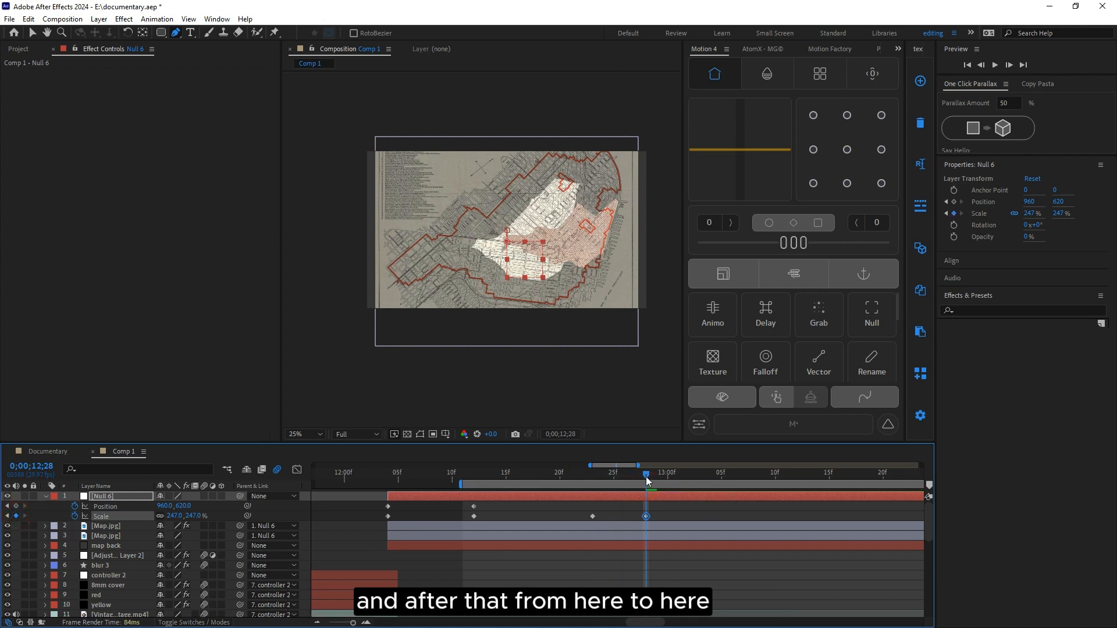
# Step: Set Null 6's Scale to 260% at 0;00;13;20, and preview the slow zoom from 0;00;12;23
pyautogui.moveTo(646, 476); pyautogui.dragTo(885, 499)
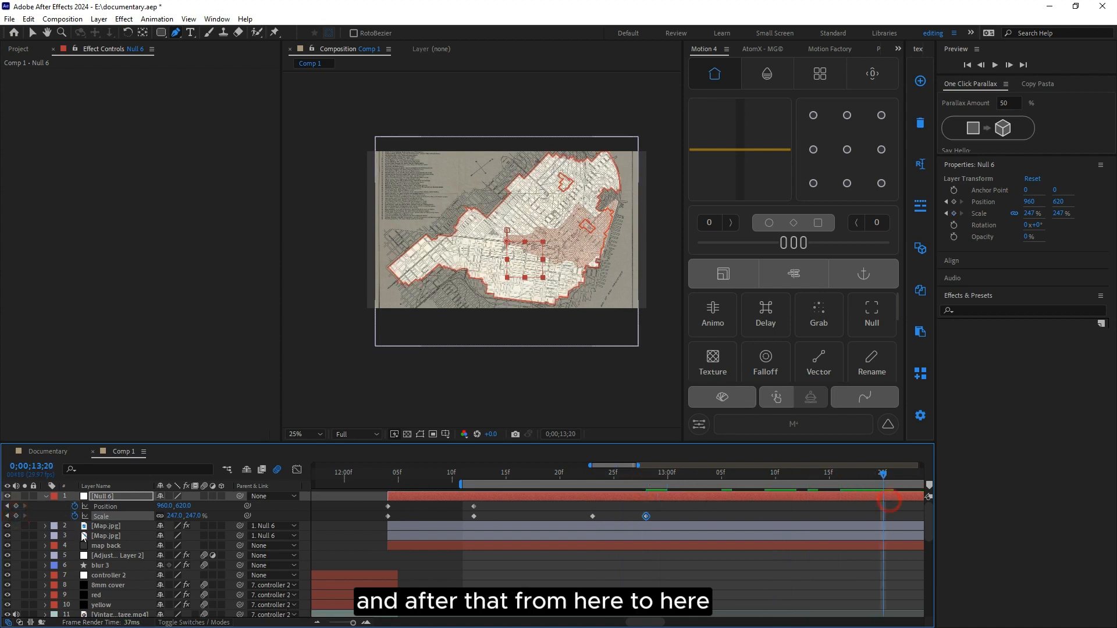
pyautogui.moveTo(190, 521); pyautogui.dragTo(198, 520)
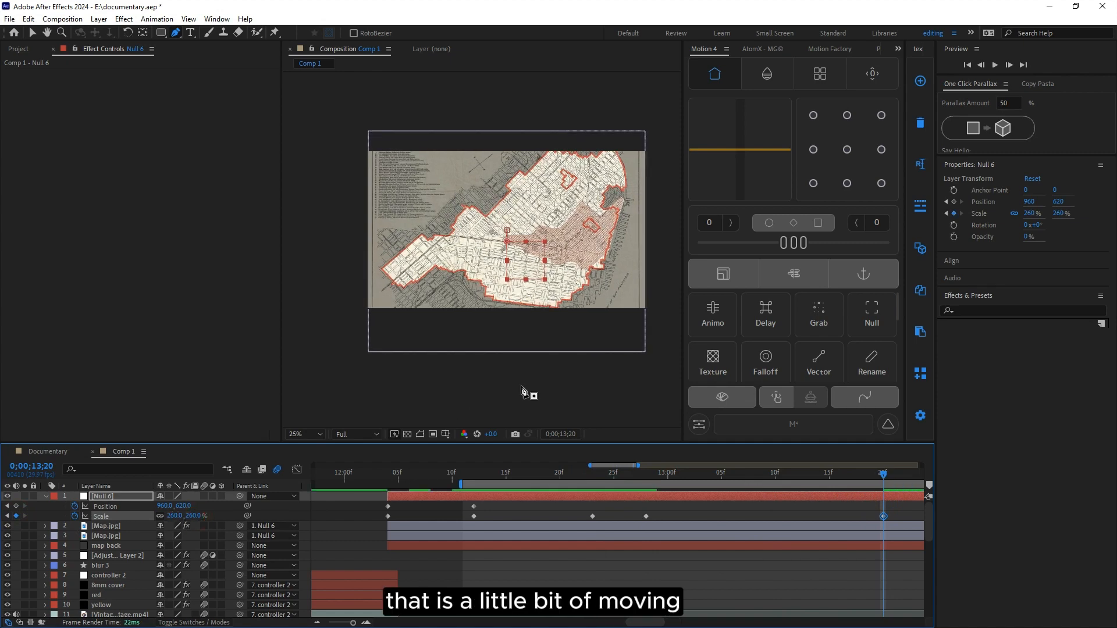
pyautogui.click(589, 474)
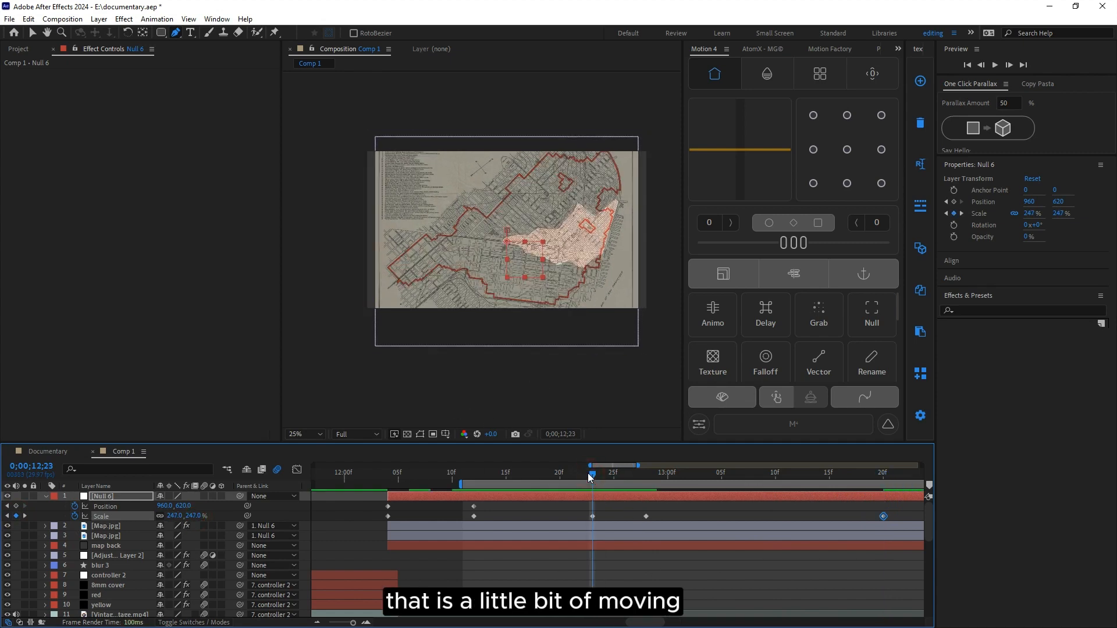
pyautogui.press('space')
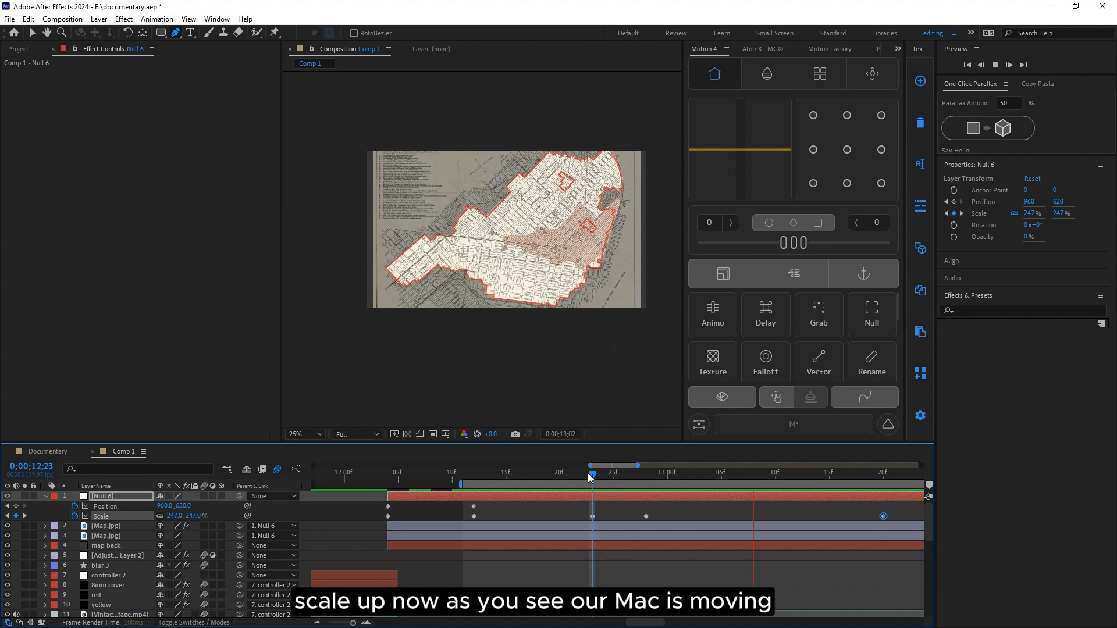
pyautogui.press('space')
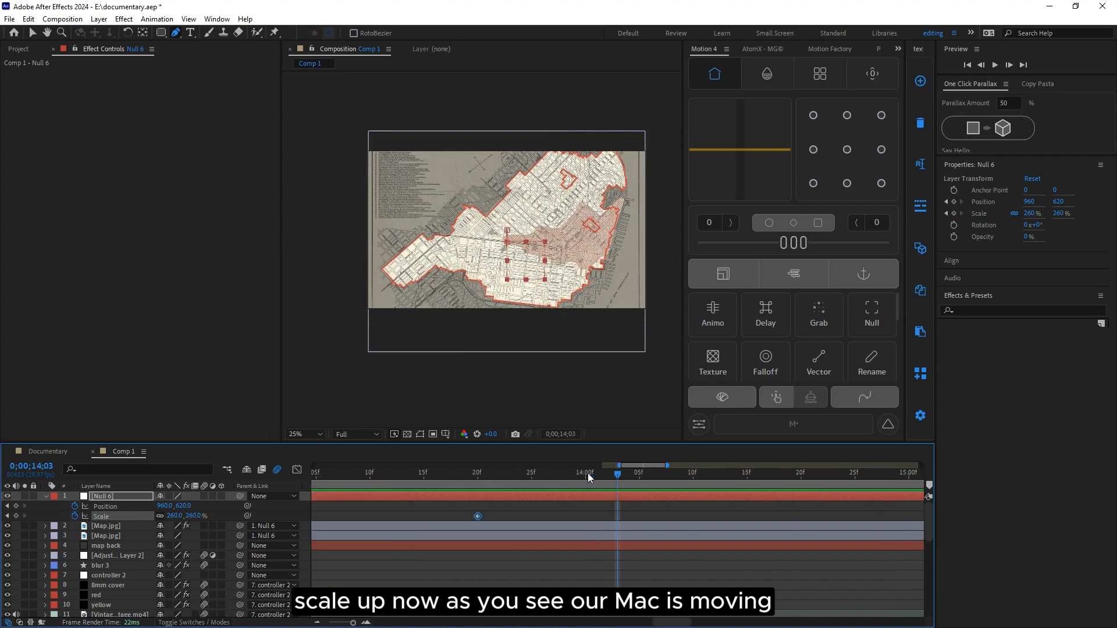